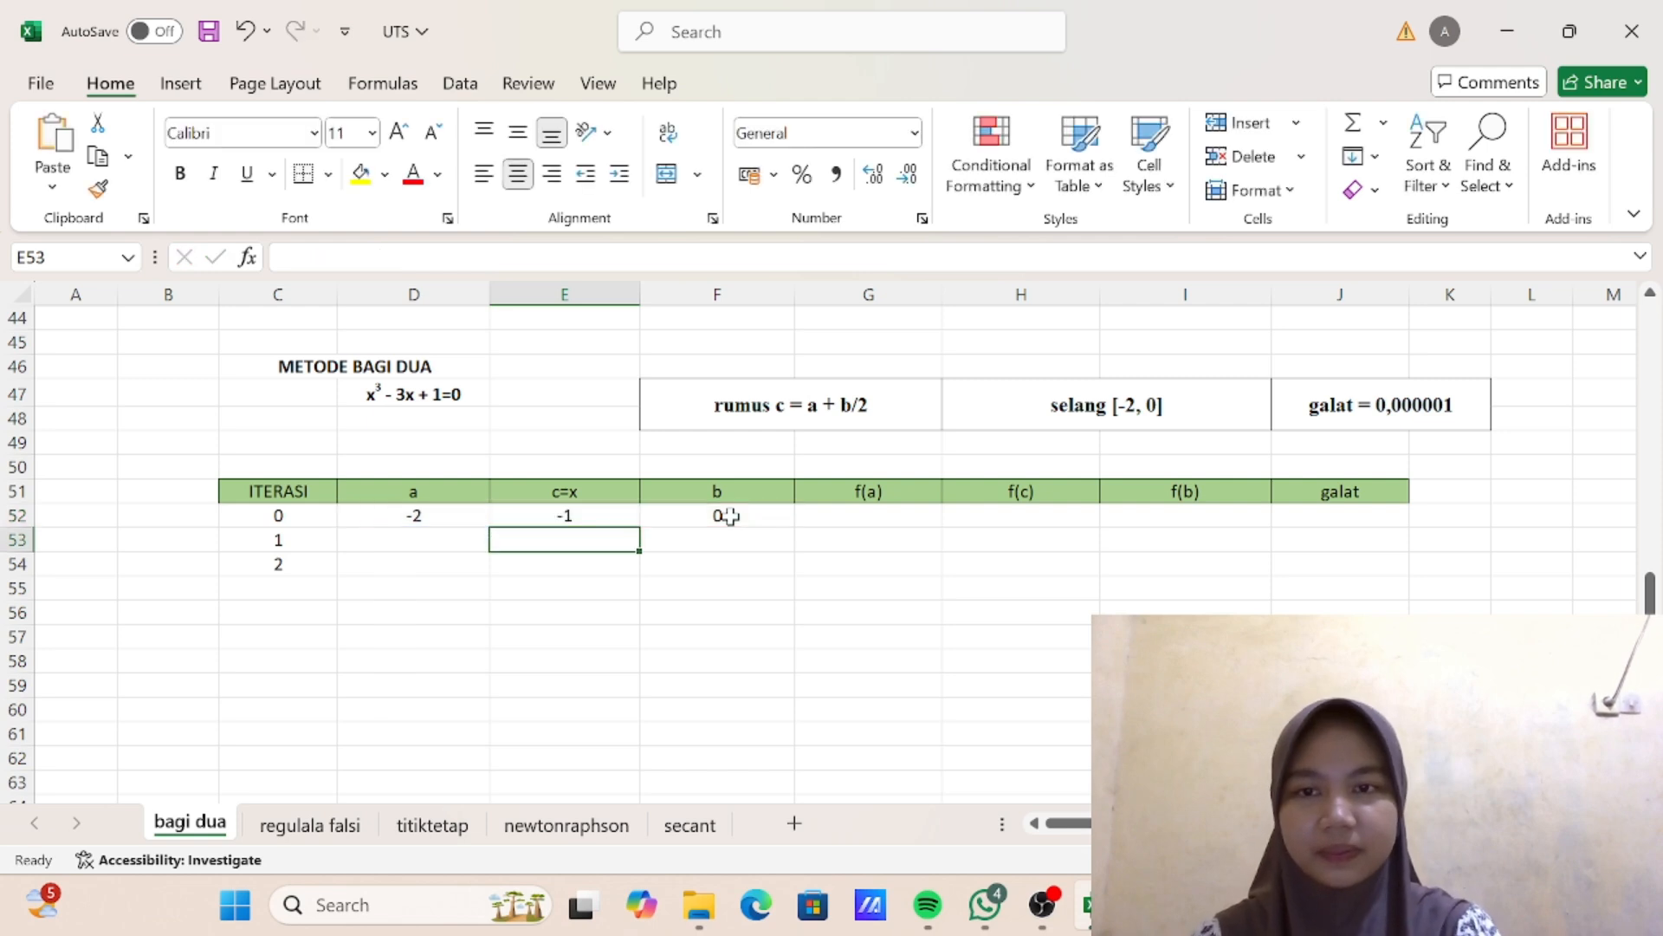
- Enter the f(a) formula =D52^3-3*D52+1 in cell G52 for iteration 0
{"action": "left_click", "coordinate": [872, 512]}
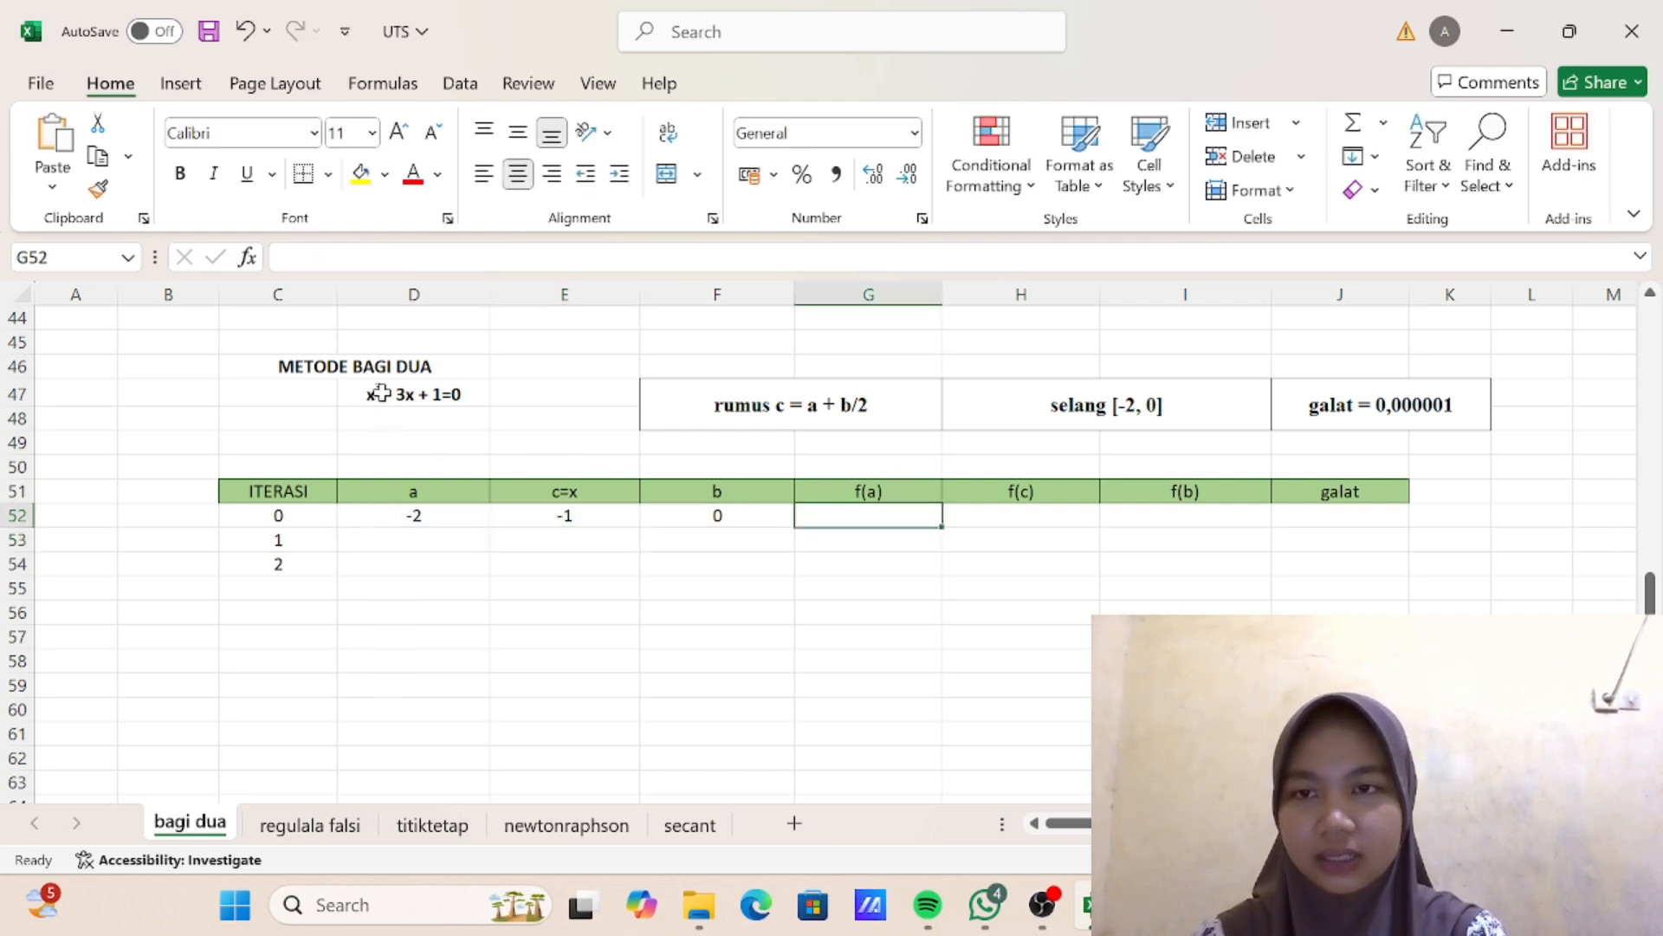
{"action": "type", "text": "="}
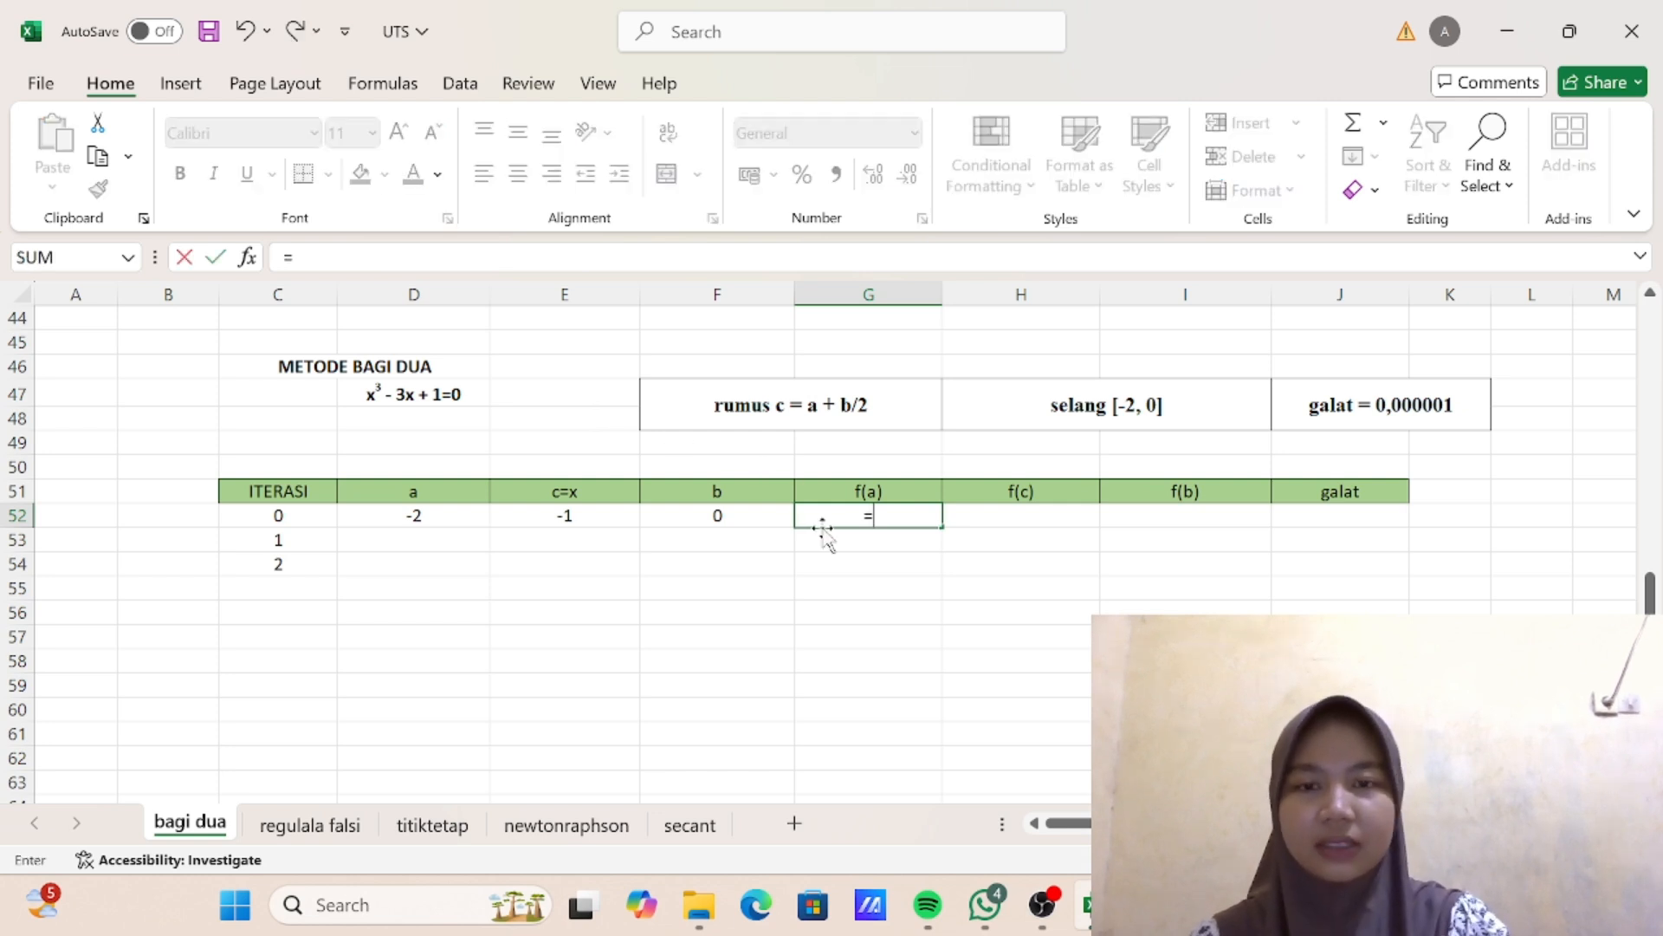
{"action": "left_click", "coordinate": [460, 520]}
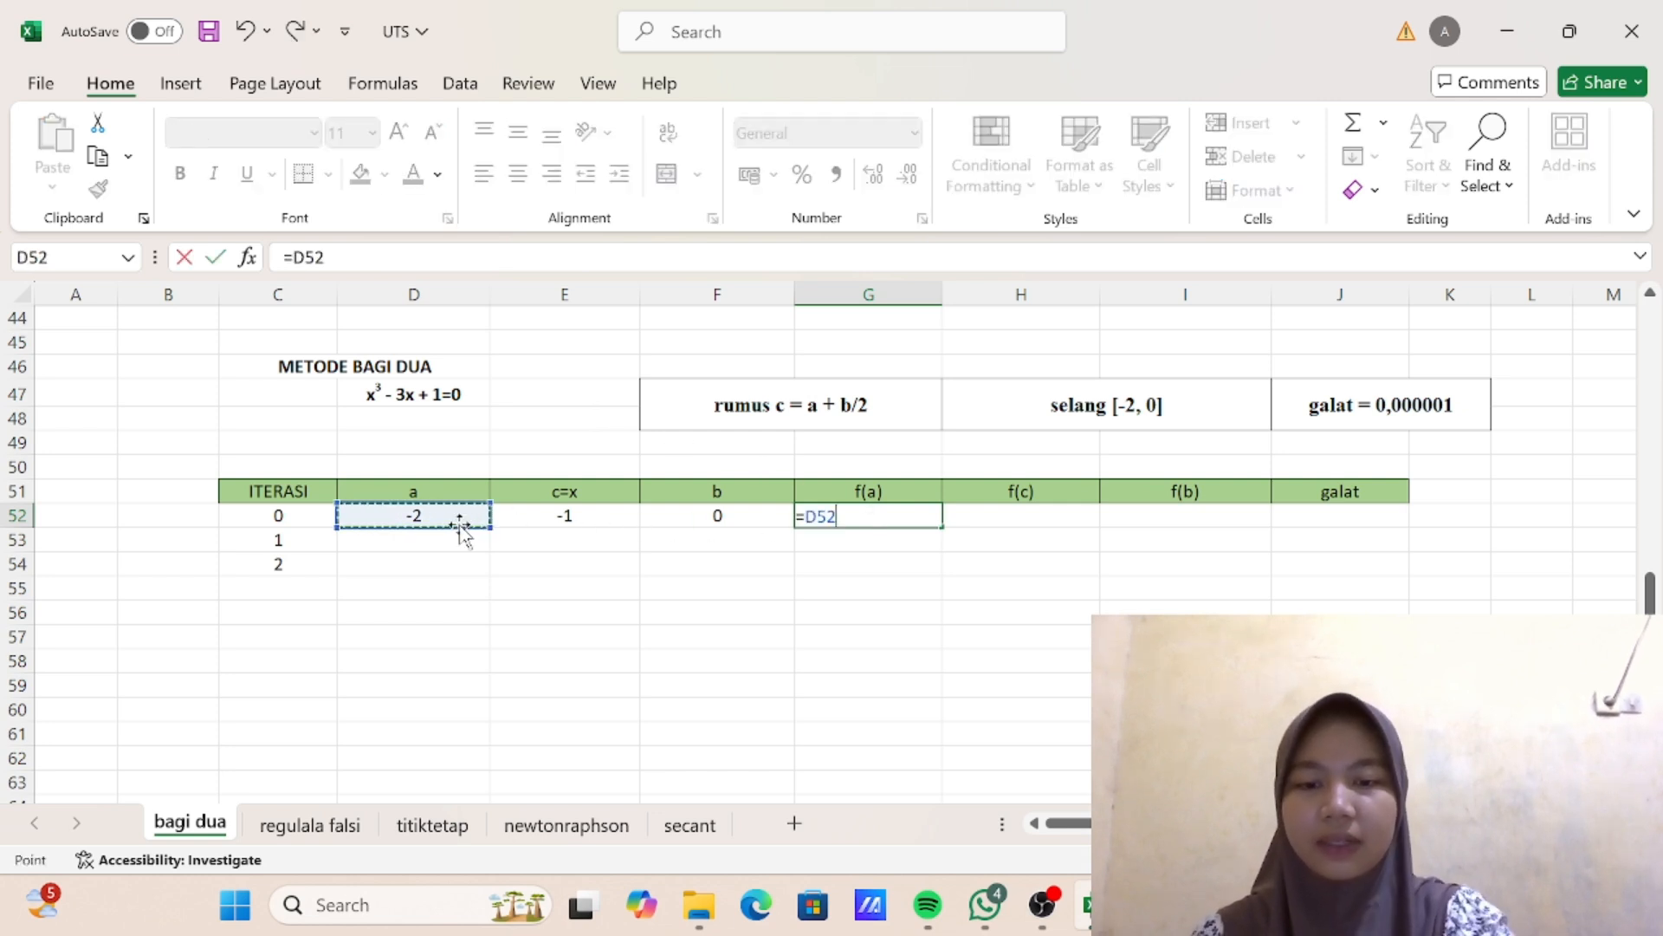
{"action": "type", "text": "^3-3*"}
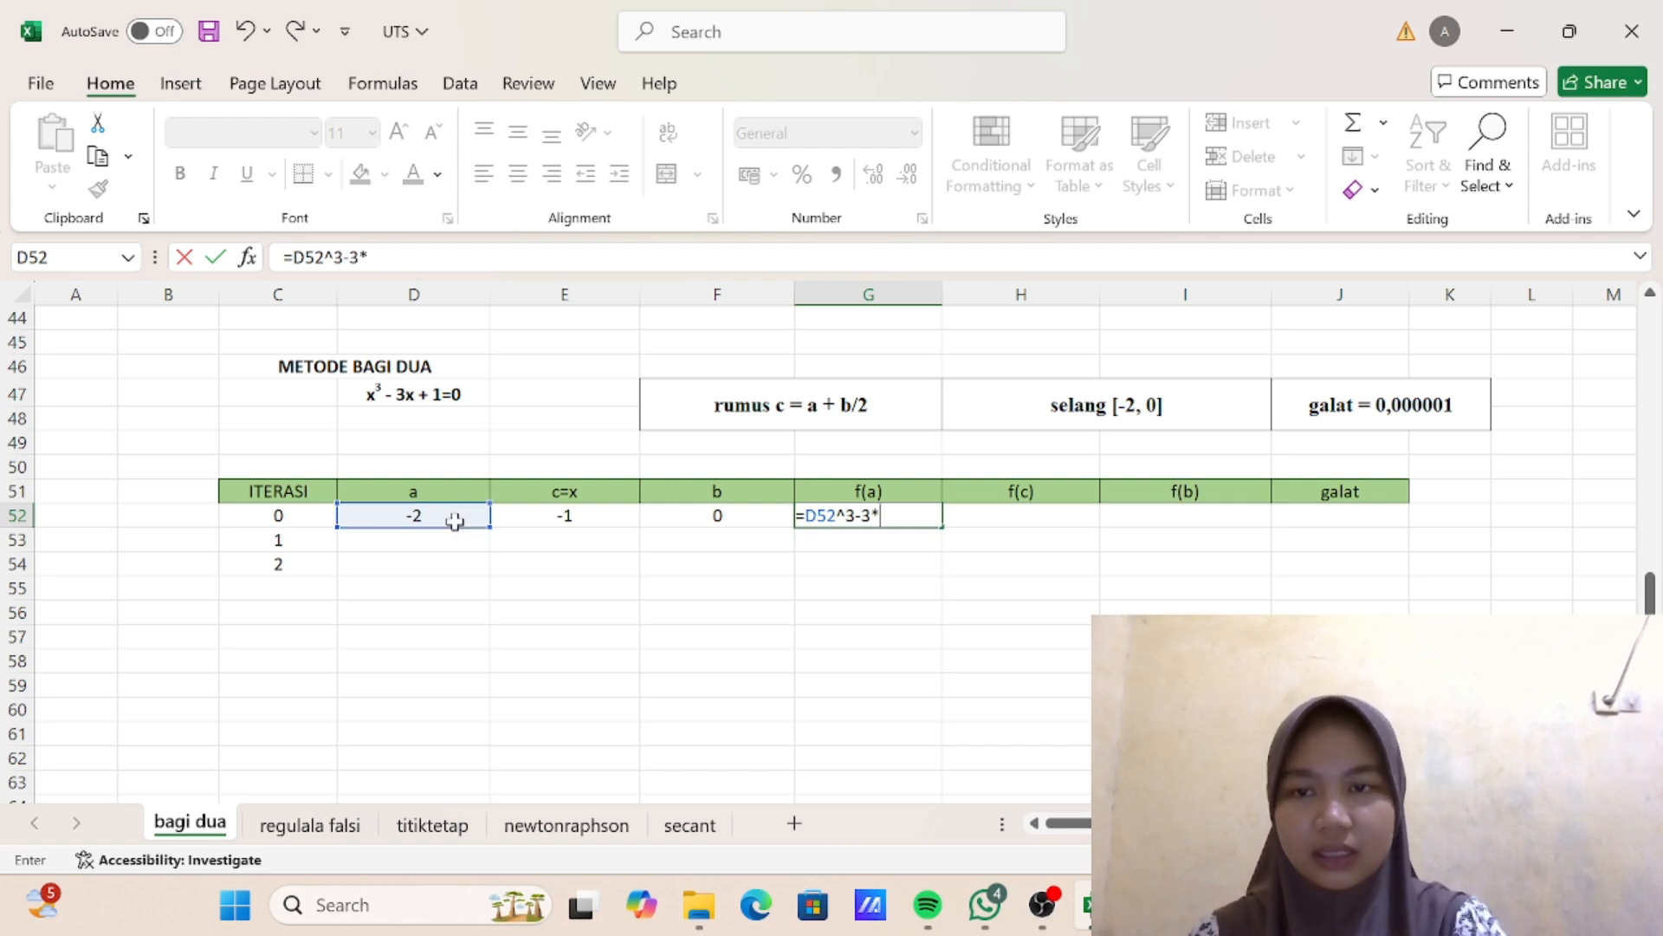
{"action": "left_click", "coordinate": [457, 522]}
{"action": "type", "text": "+"}
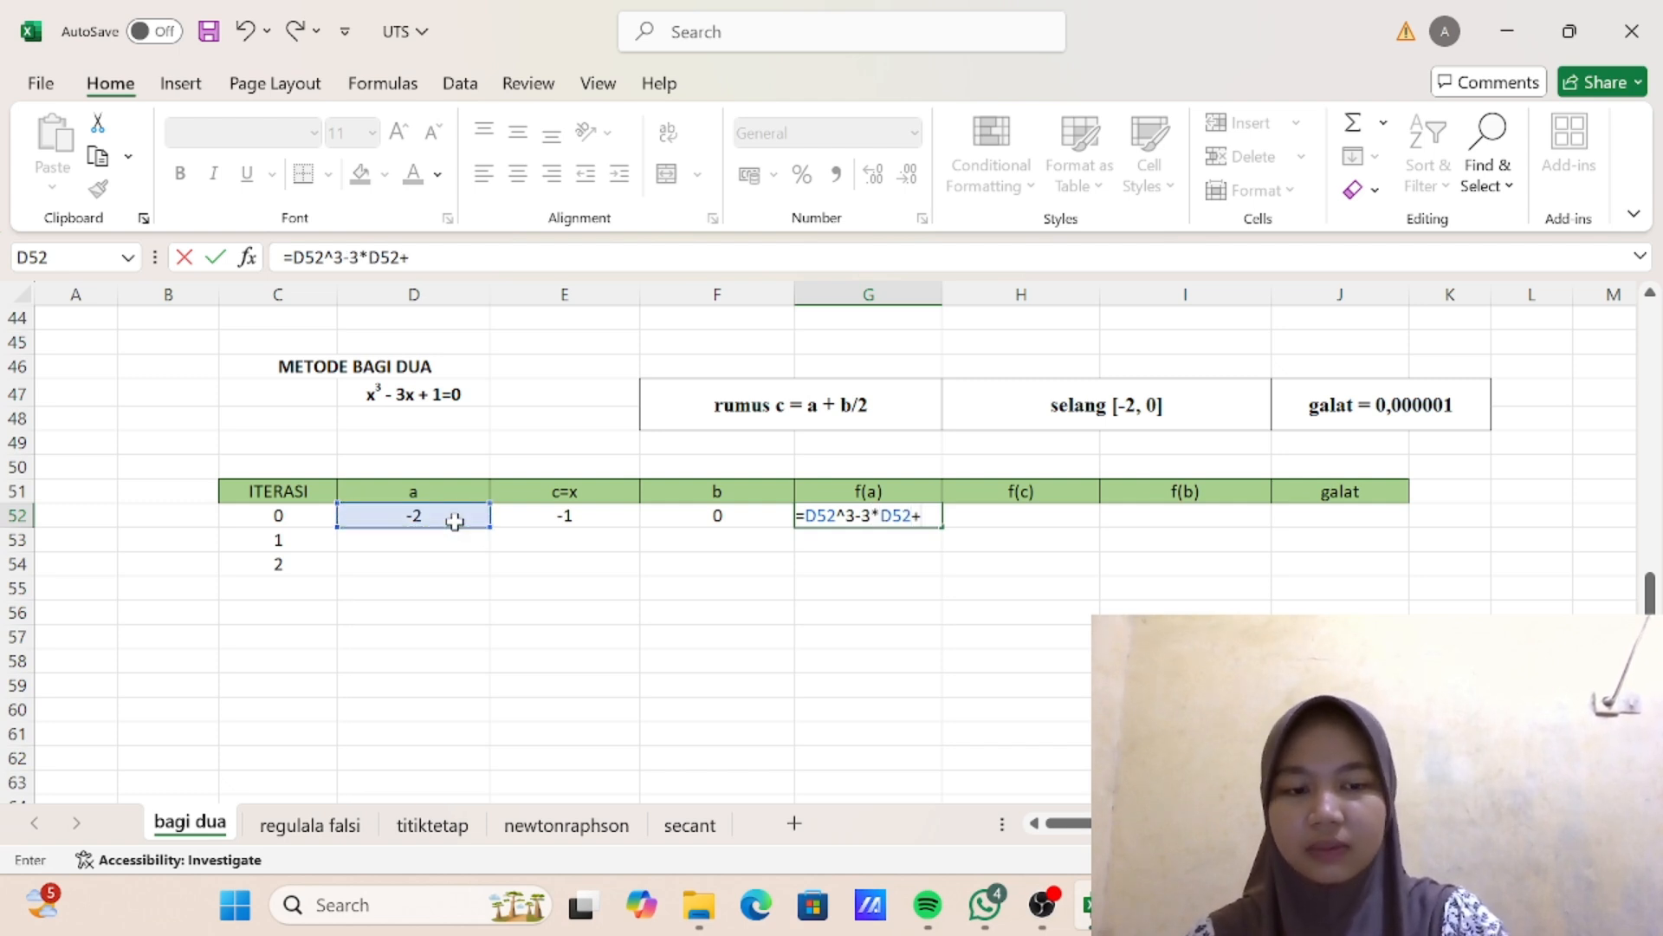
{"action": "type", "text": "1"}
{"action": "key", "text": "Return"}
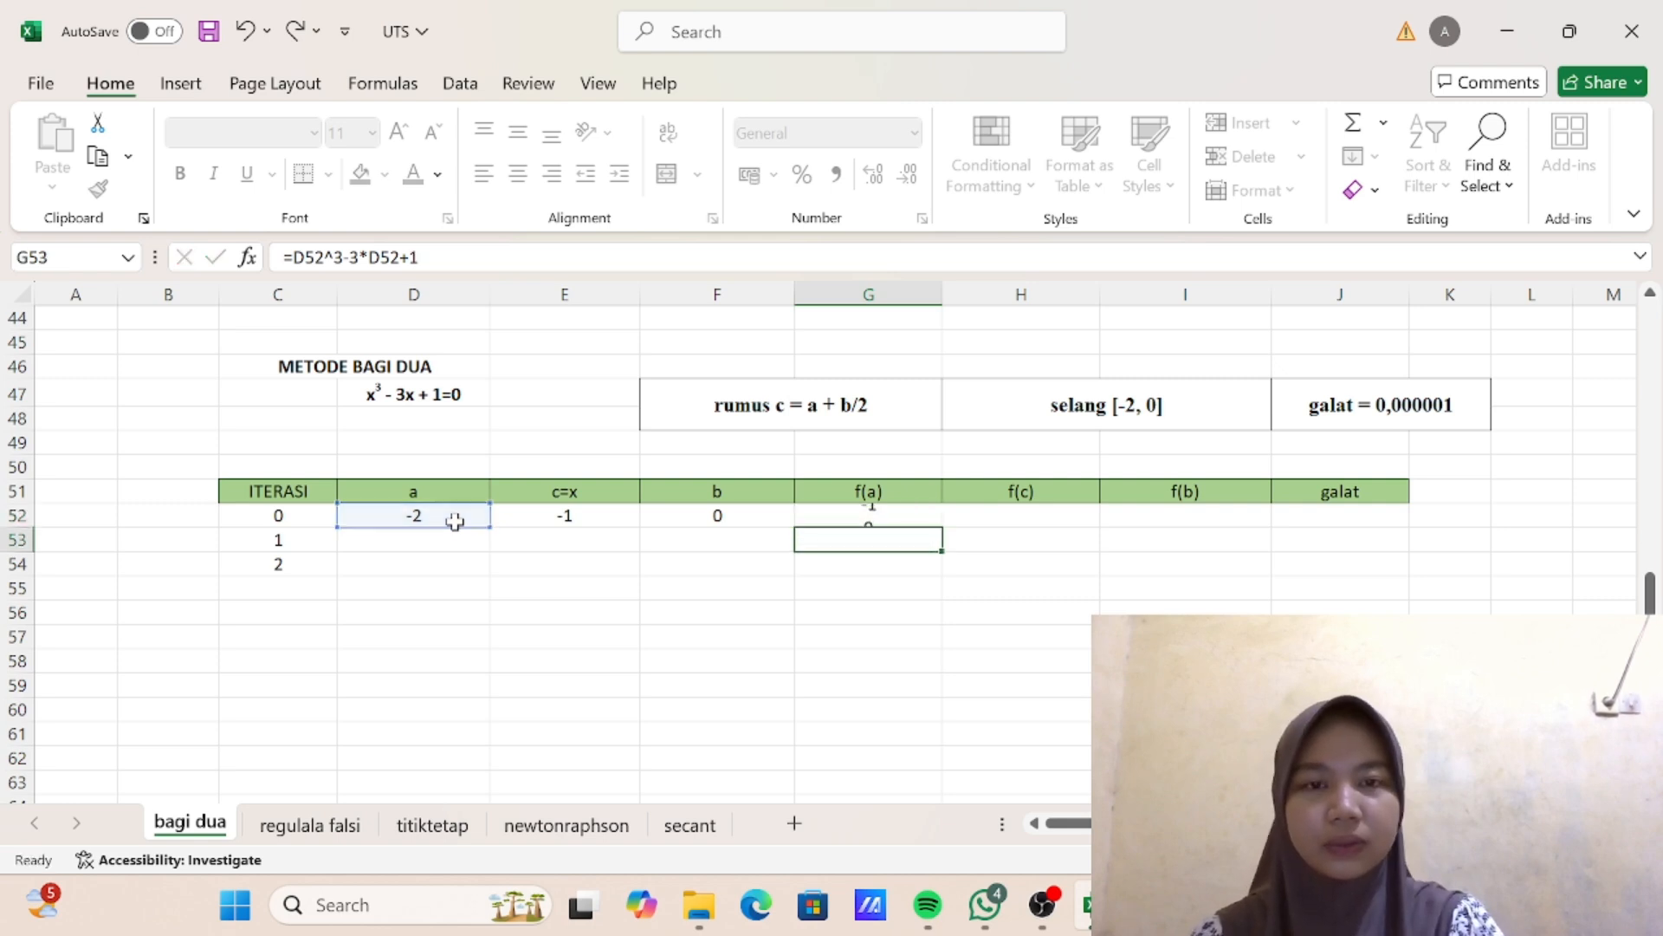
- Enter the f(b) formula =F52^3-3*F52+1 in cell I52 for iteration 0 and recheck it
{"action": "left_click", "coordinate": [988, 516]}
{"action": "left_click", "coordinate": [1159, 522]}
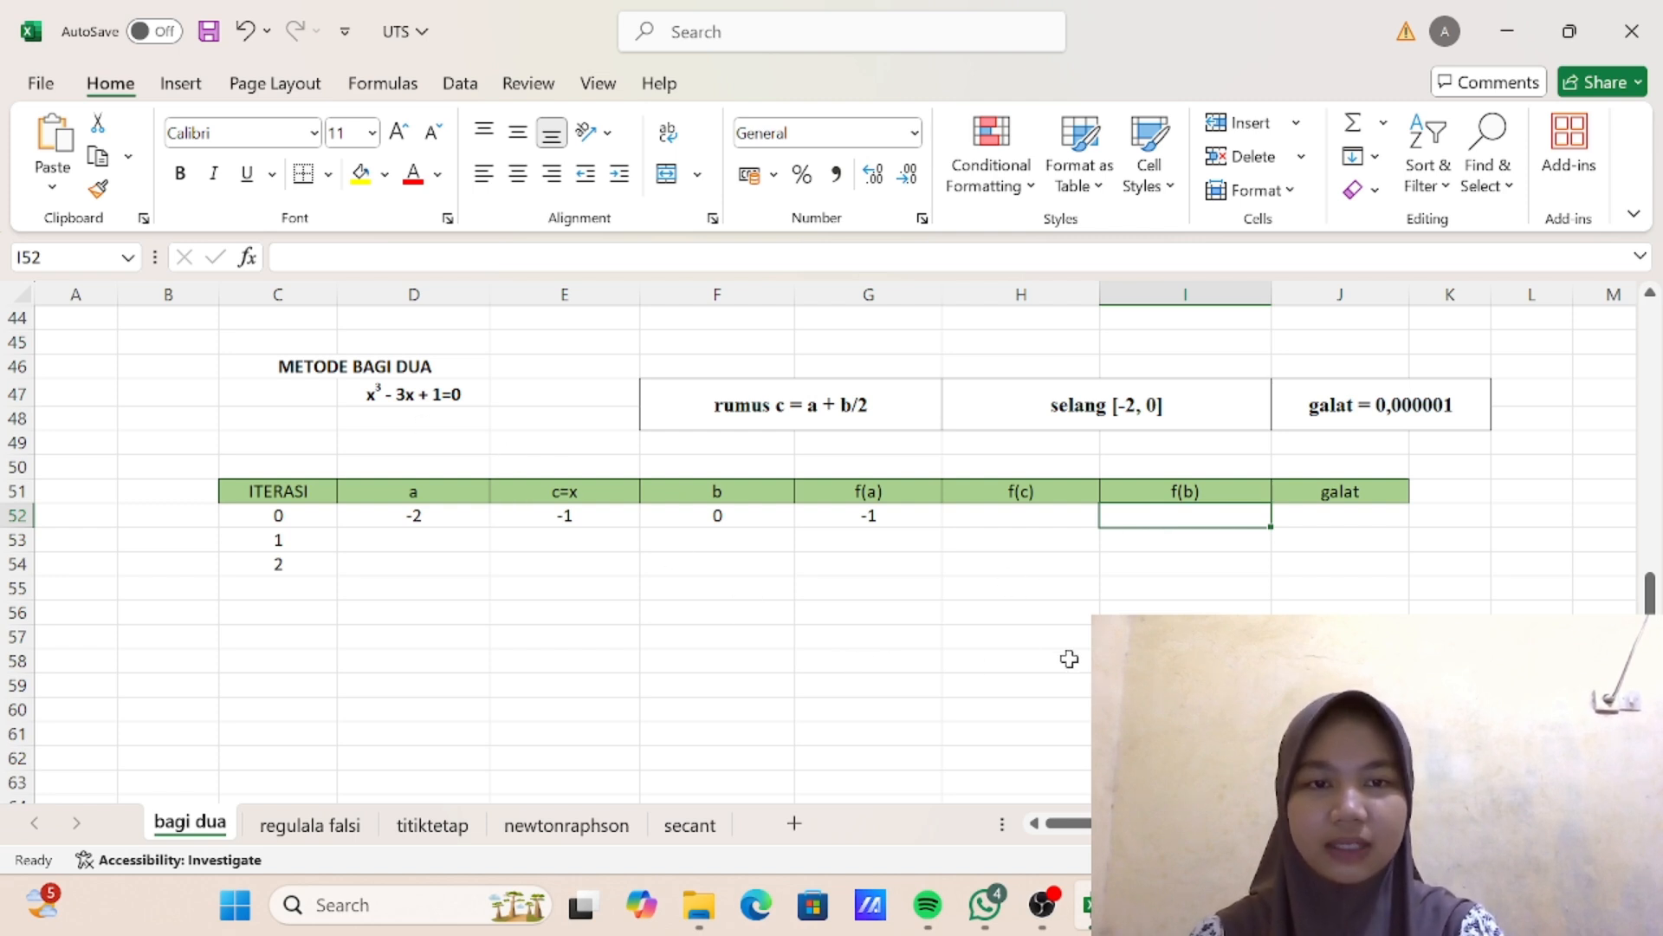
{"action": "type", "text": "="}
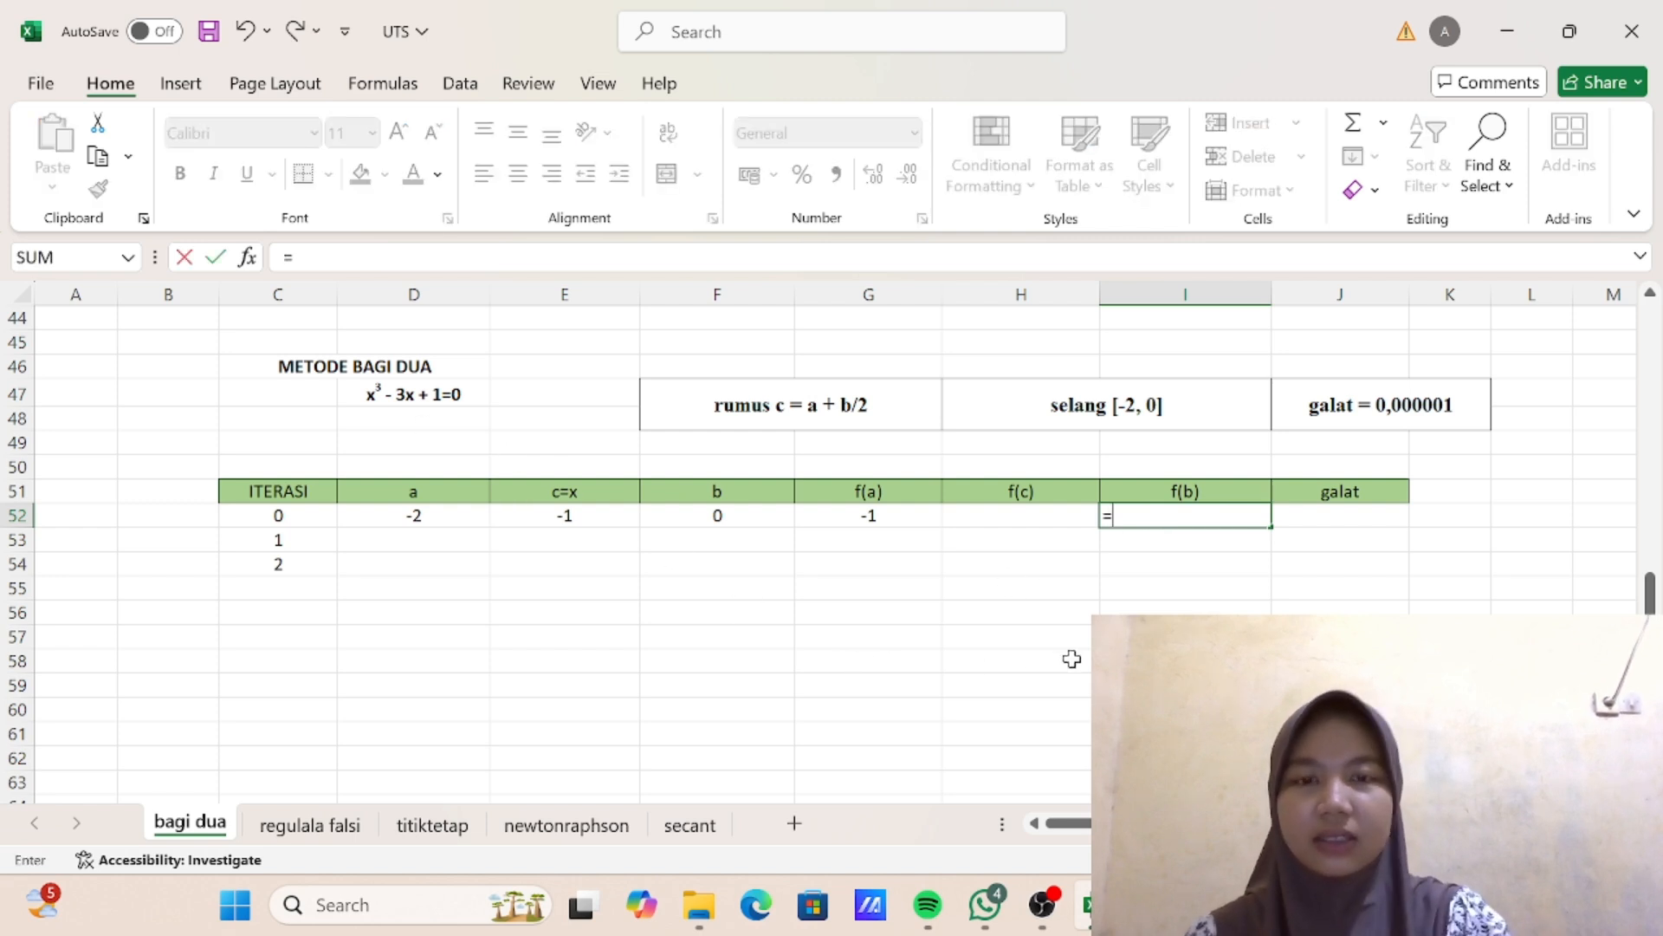
{"action": "left_click", "coordinate": [737, 525]}
{"action": "type", "text": "^3-3*"}
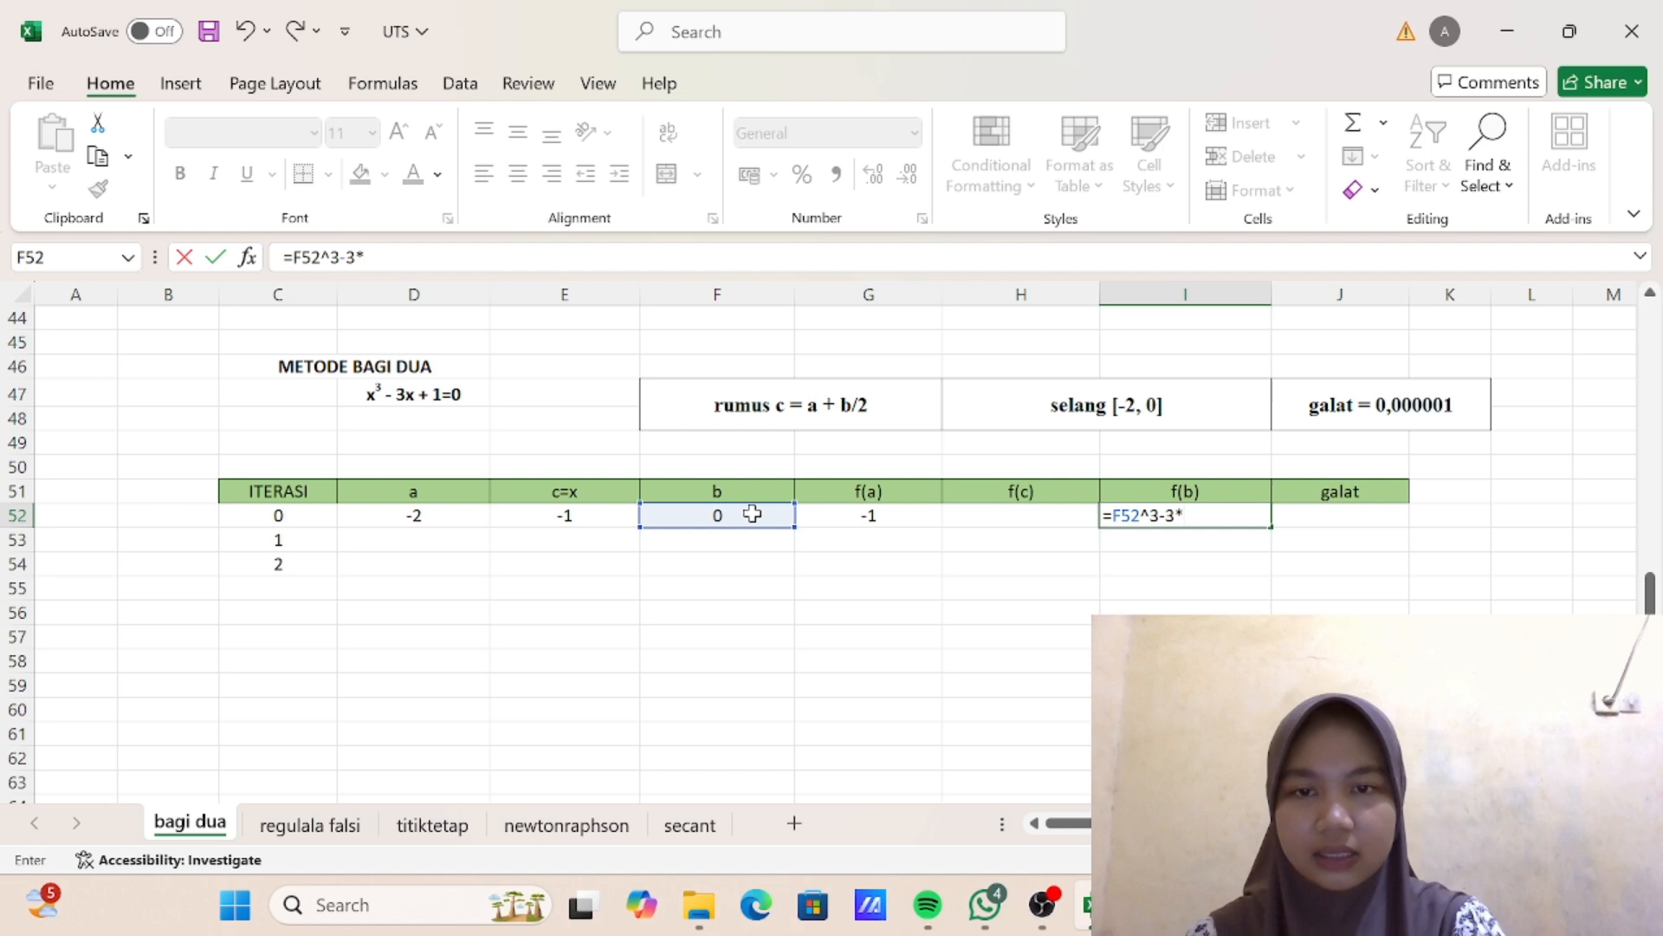
{"action": "left_click", "coordinate": [746, 513]}
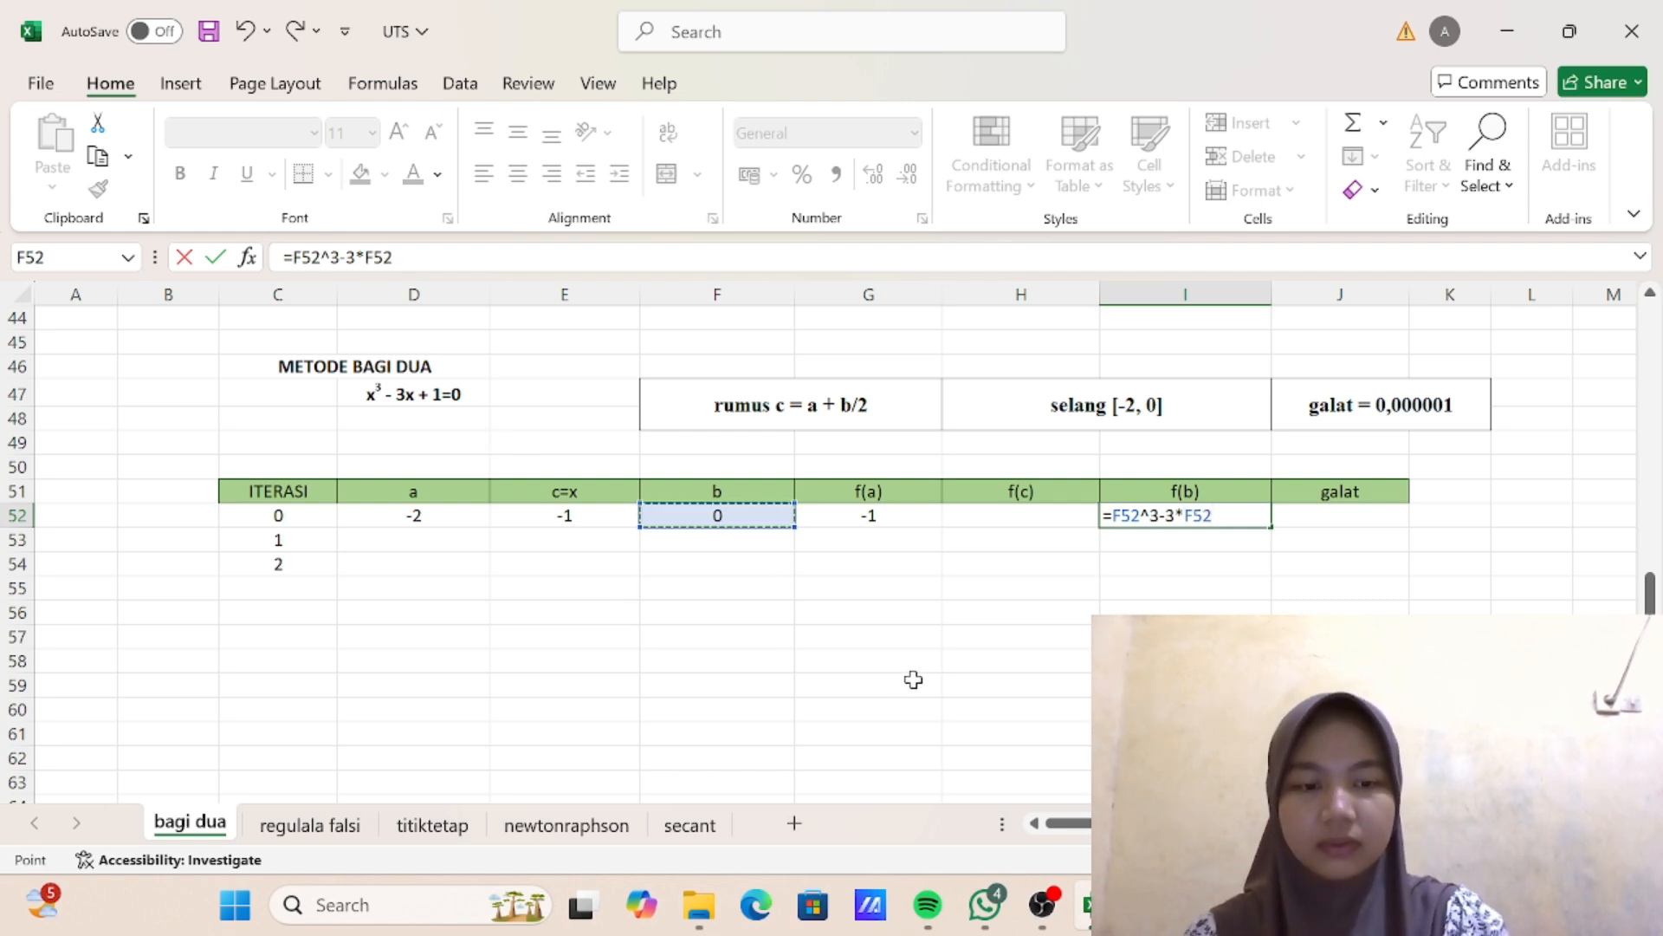
{"action": "type", "text": "+1"}
{"action": "key", "text": "Return"}
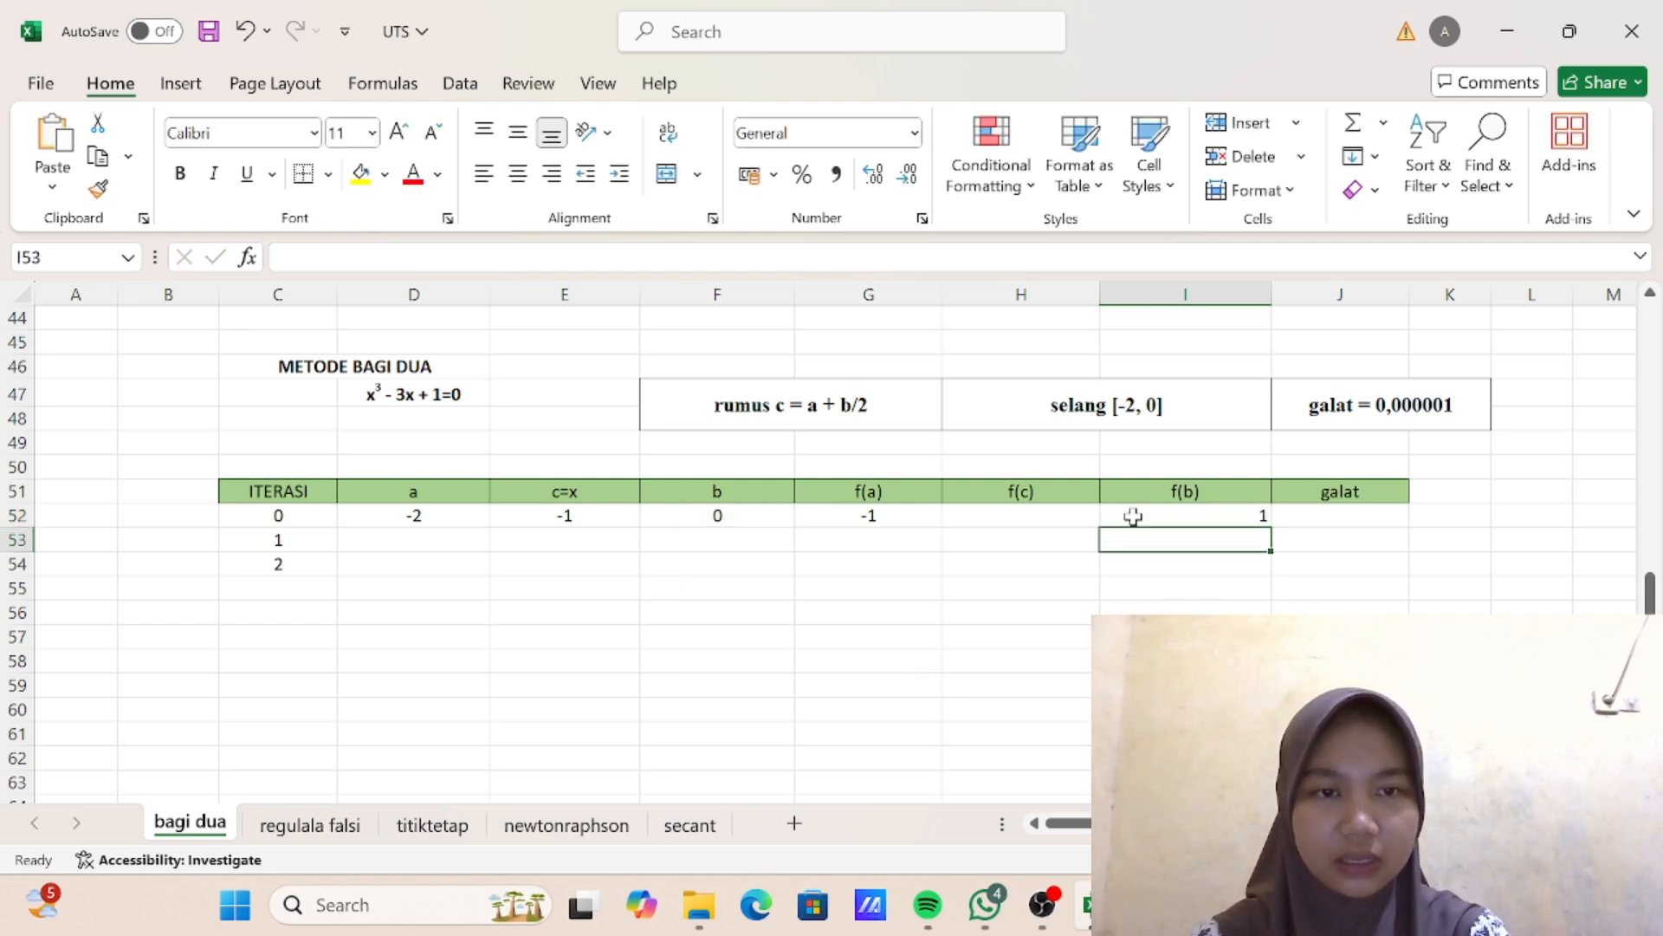
{"action": "left_click", "coordinate": [1027, 510]}
{"action": "double_click", "coordinate": [1162, 516]}
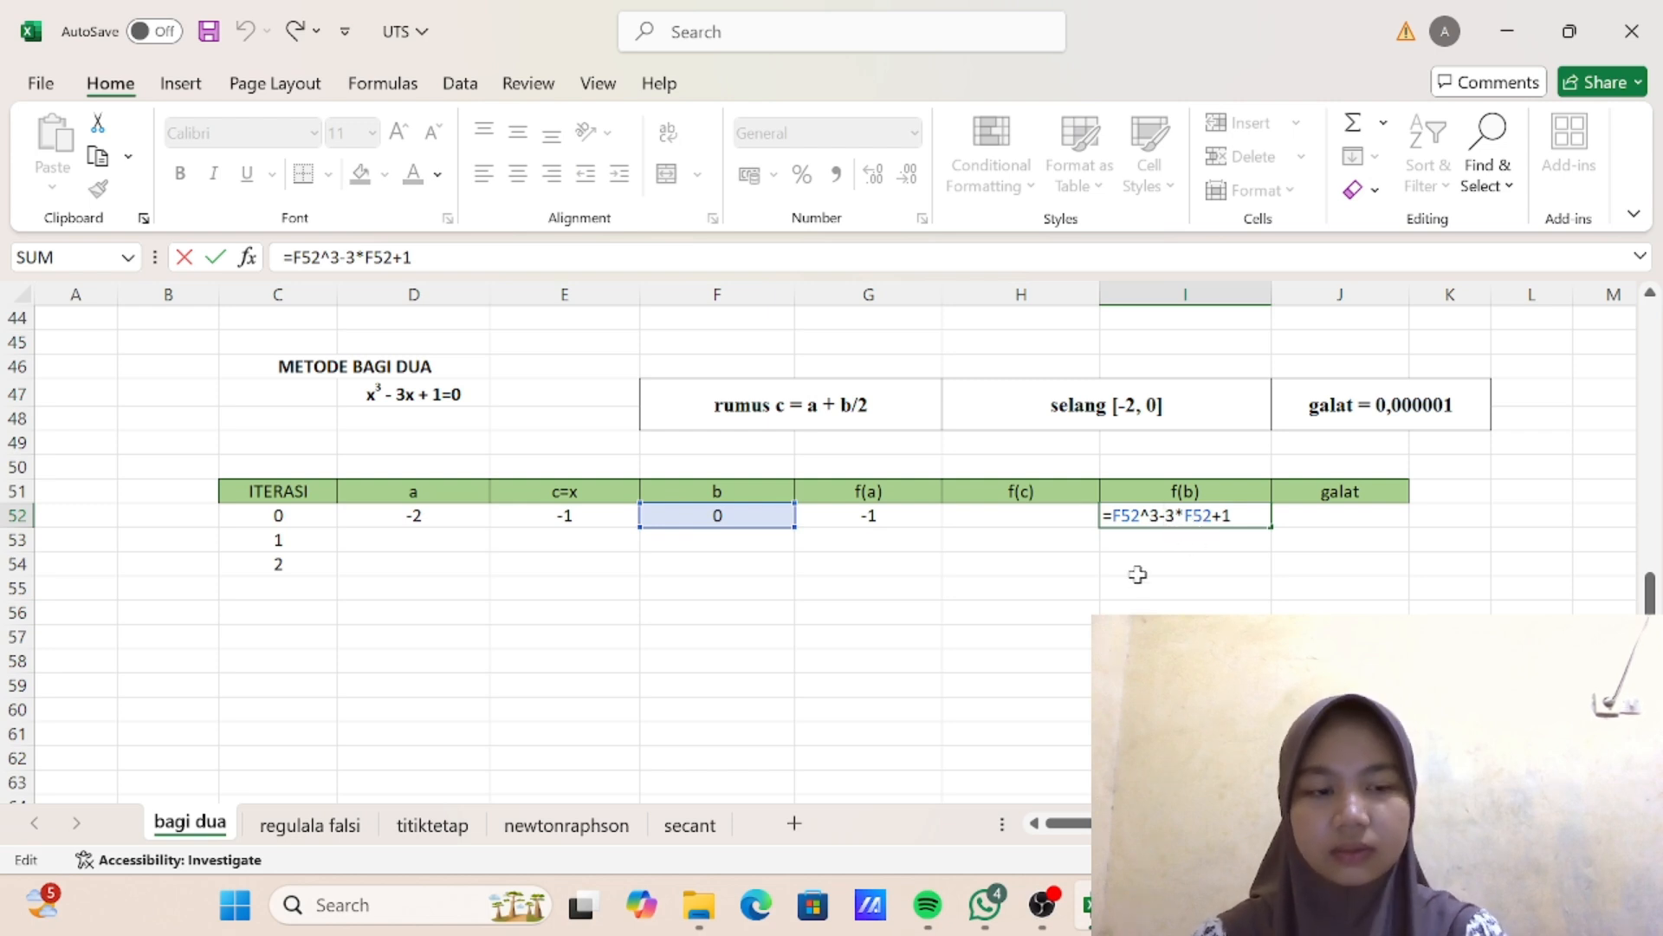
{"action": "key", "text": "Return"}
- Enter the f(c) formula =E52^3-3*E52+1 in cell H52 for iteration 0
{"action": "left_click", "coordinate": [1035, 518]}
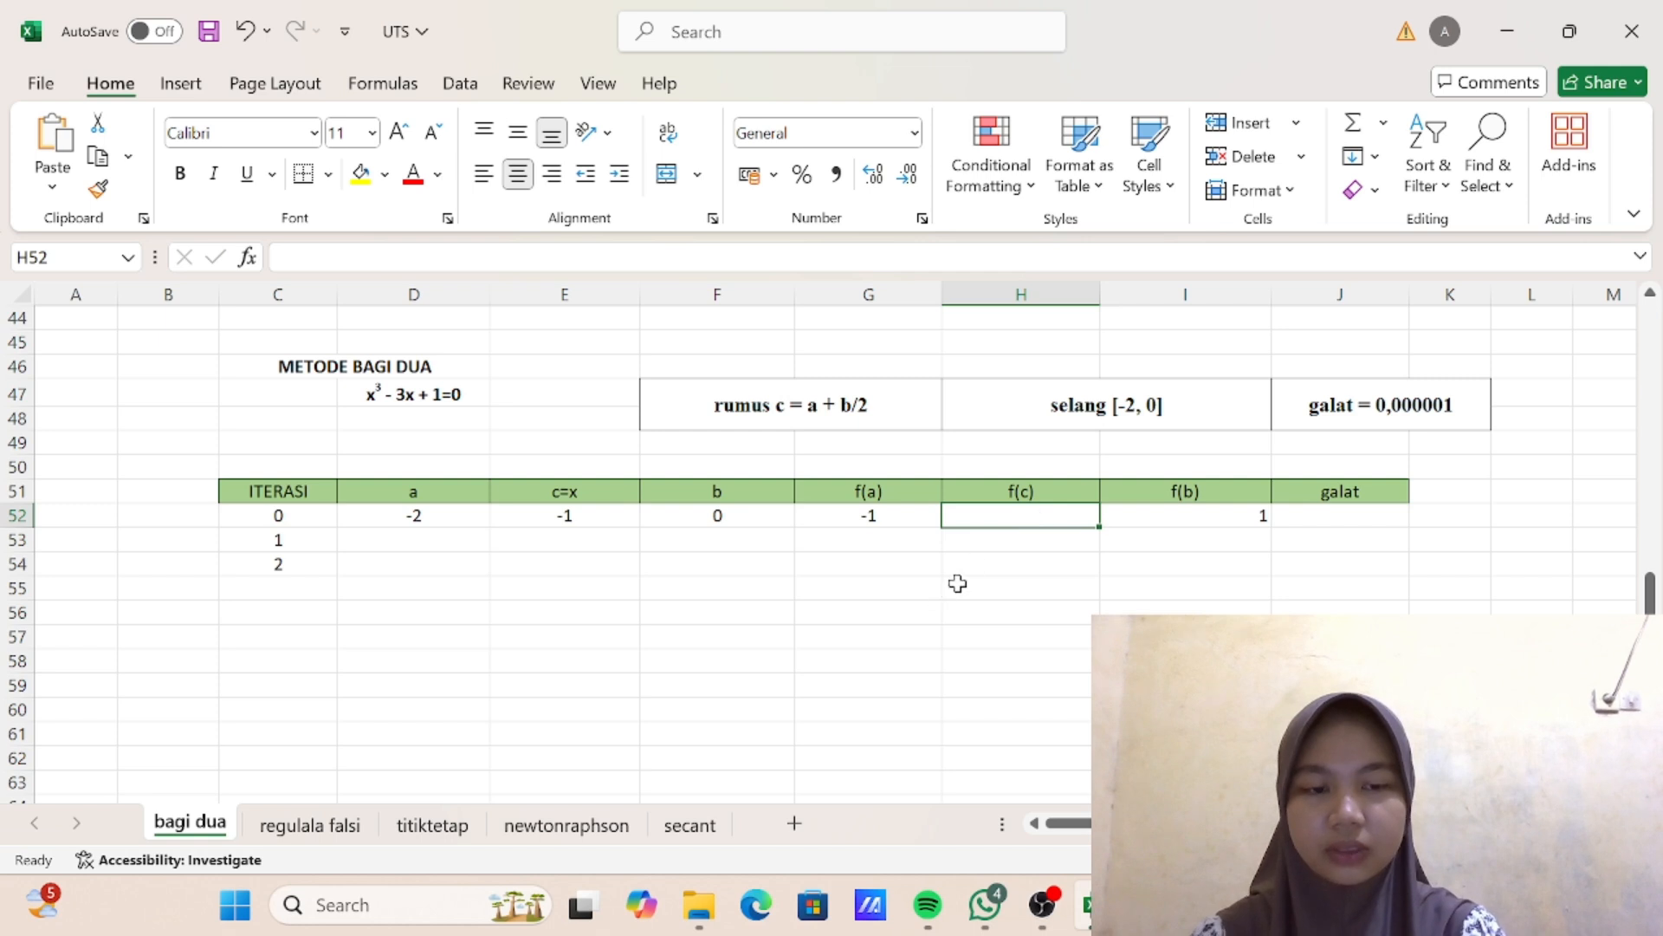
{"action": "type", "text": "="}
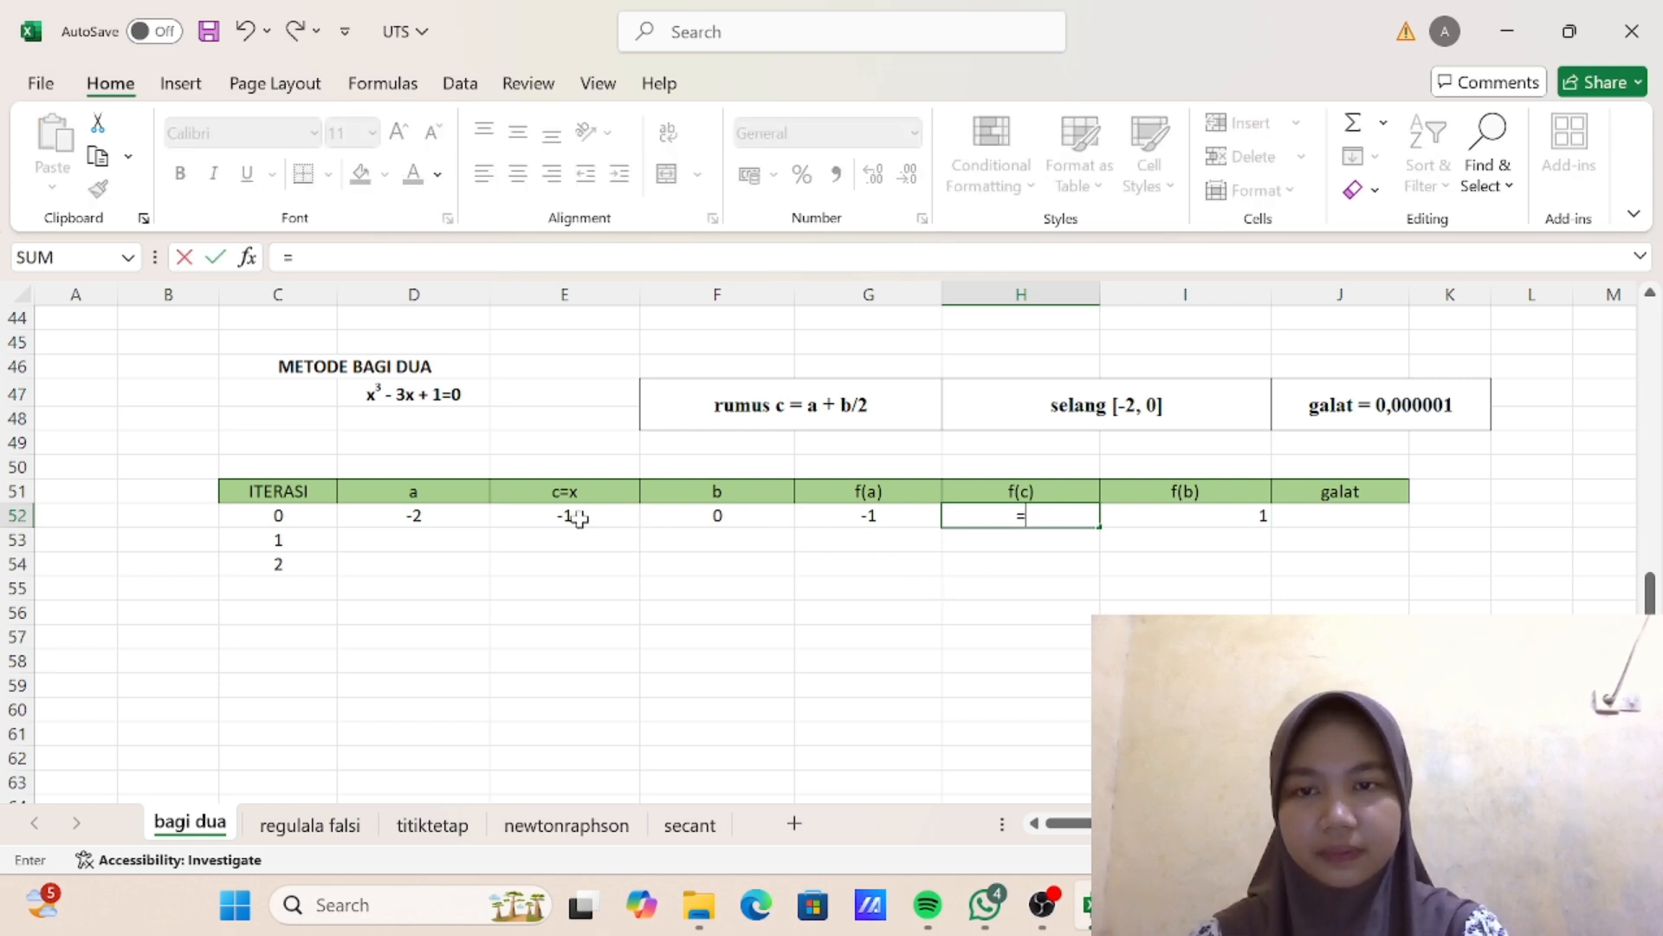
{"action": "left_click", "coordinate": [580, 517]}
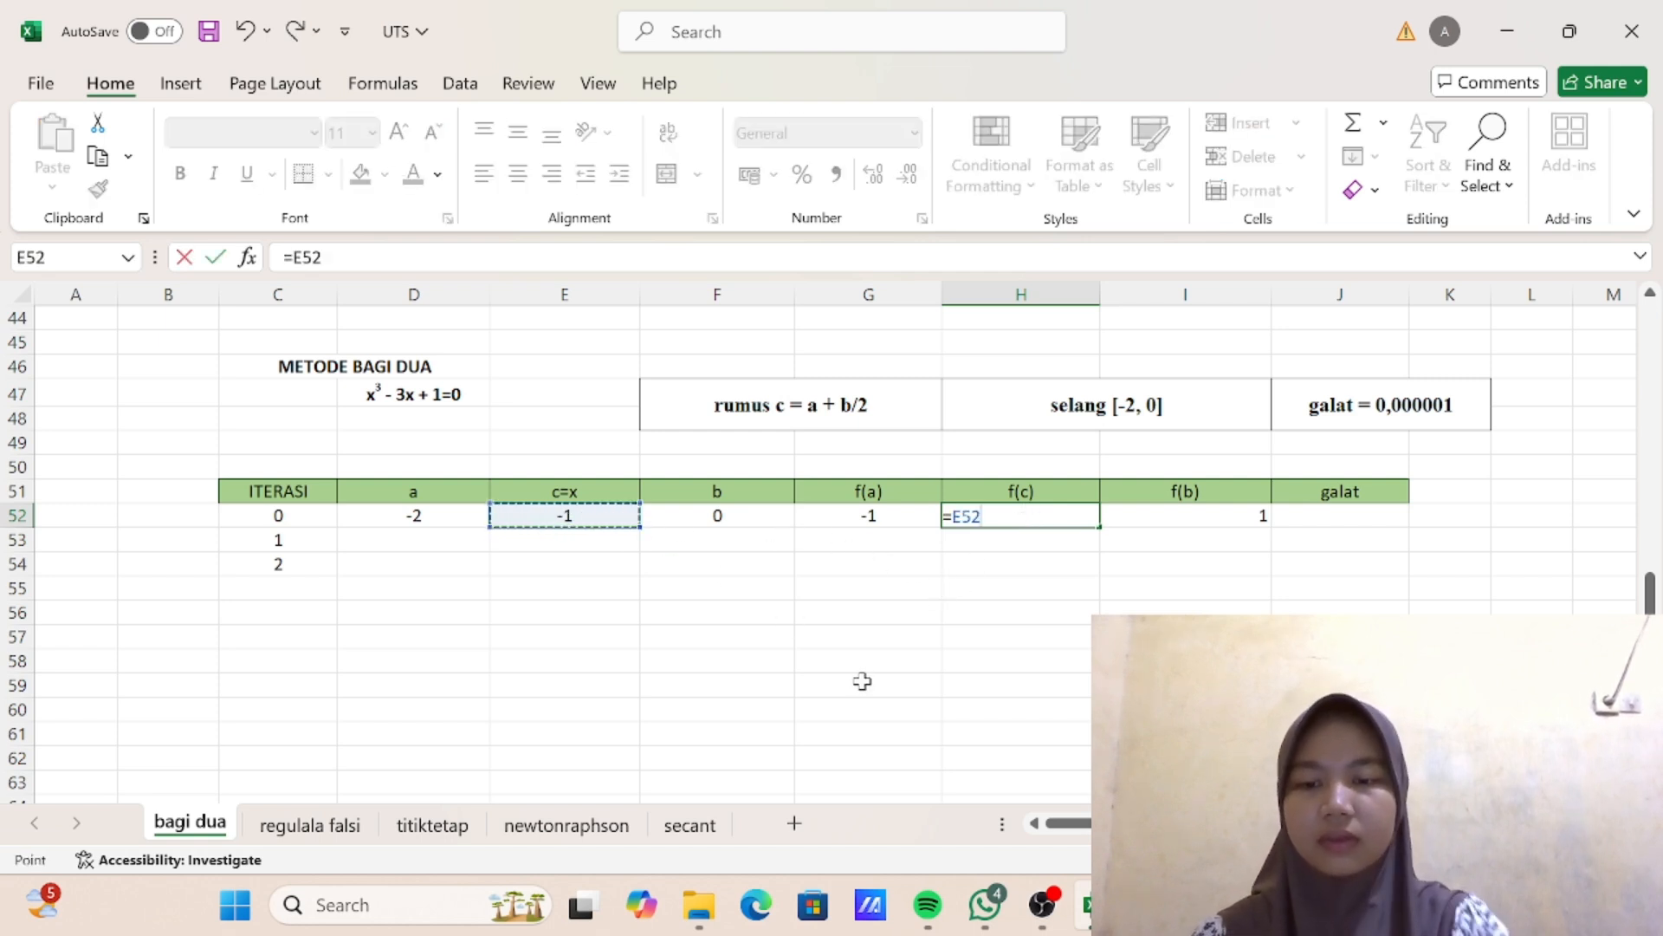
{"action": "type", "text": "^"}
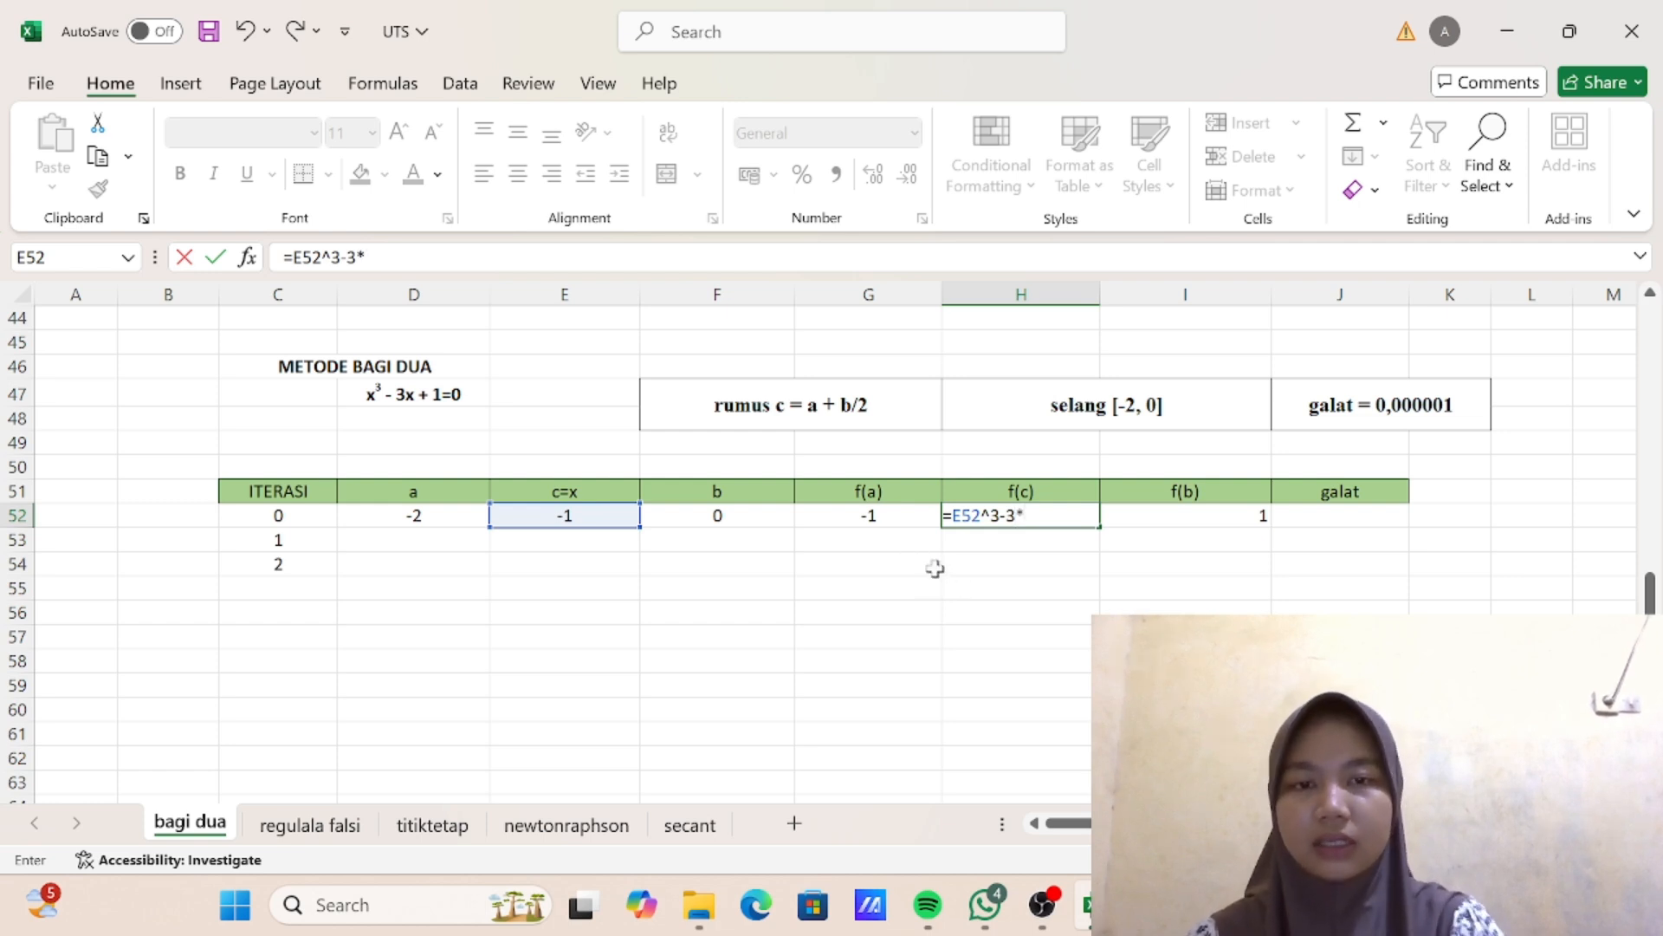
{"action": "type", "text": "3-3*"}
{"action": "left_click", "coordinate": [607, 510]}
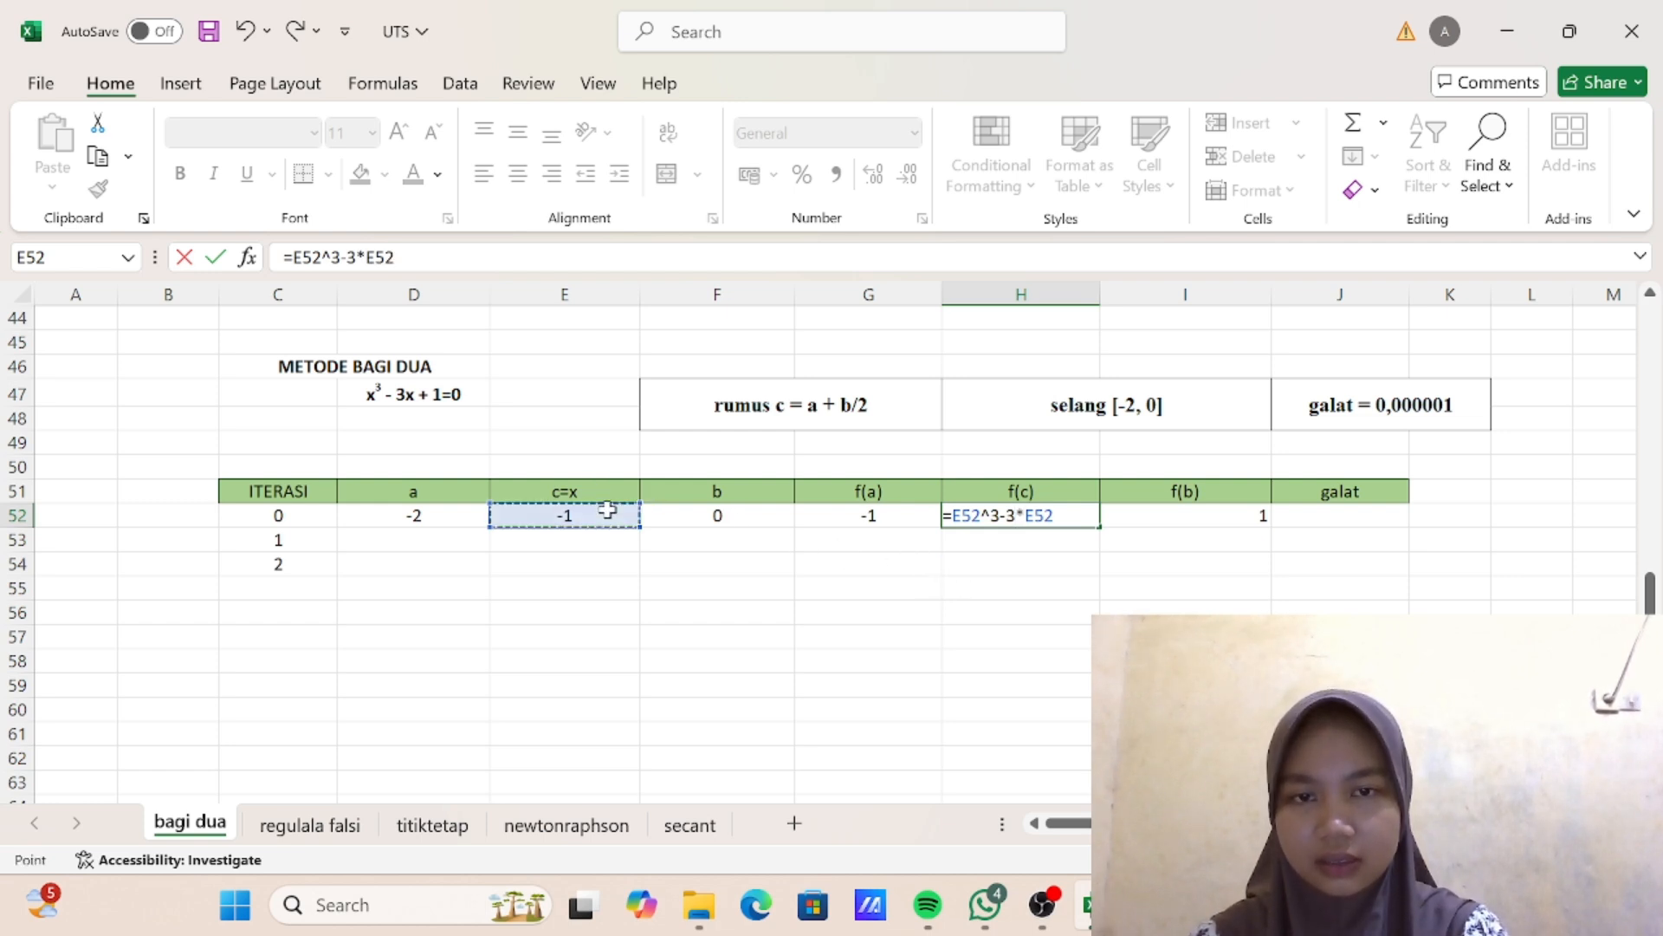
{"action": "type", "text": "+1"}
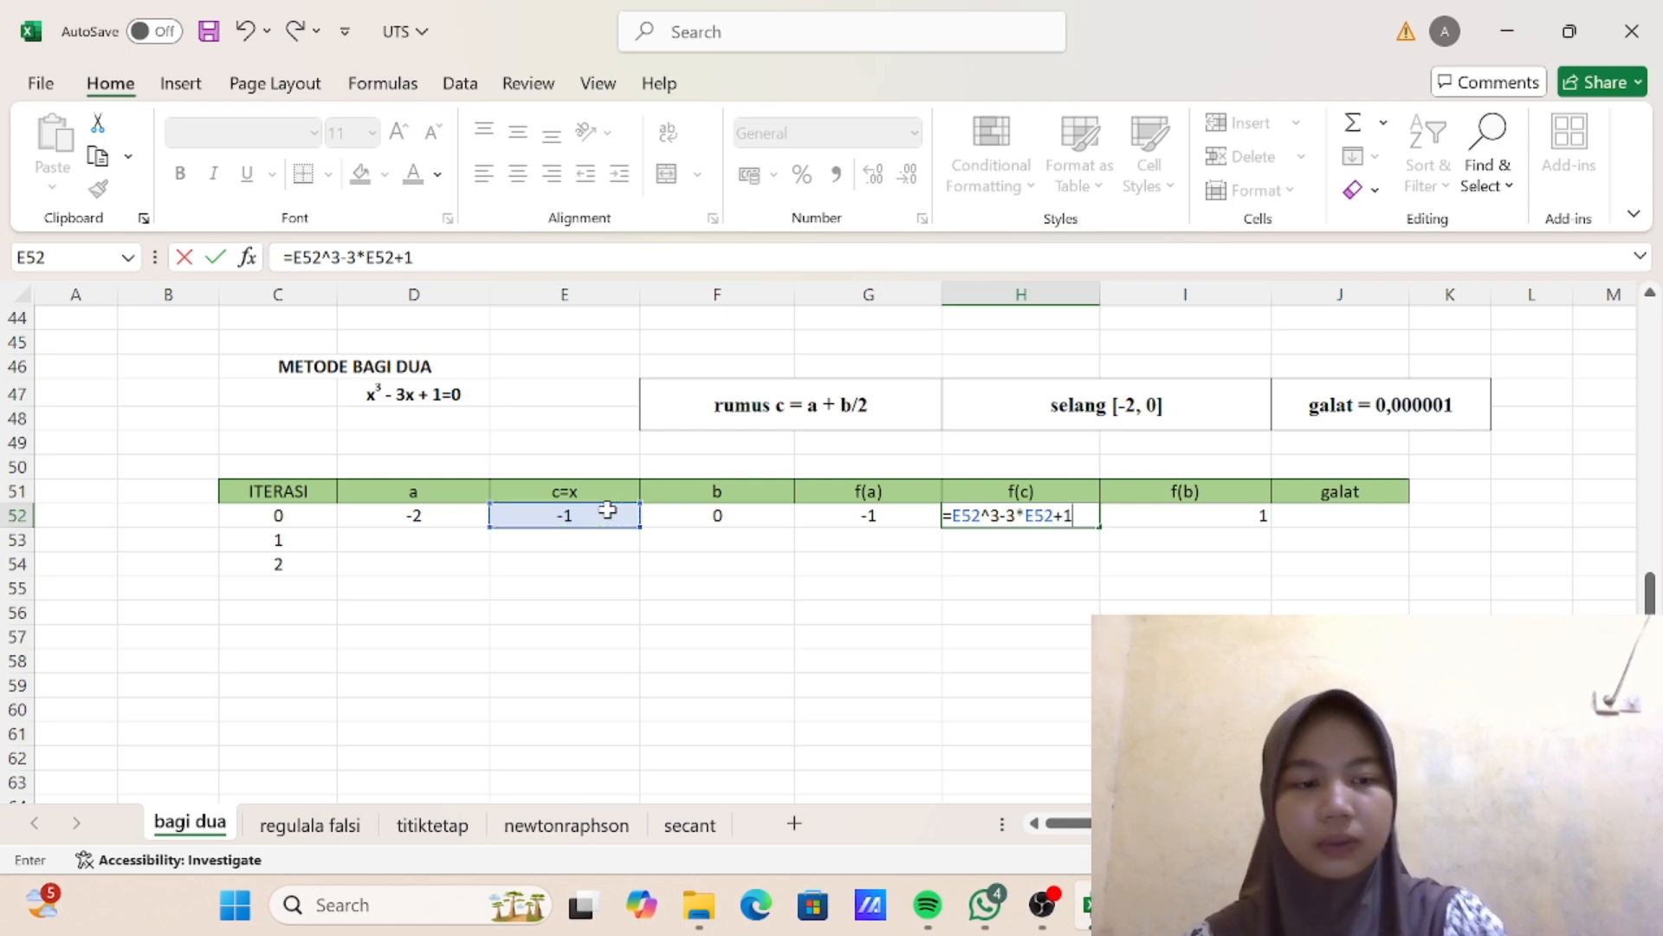
{"action": "key", "text": "Return"}
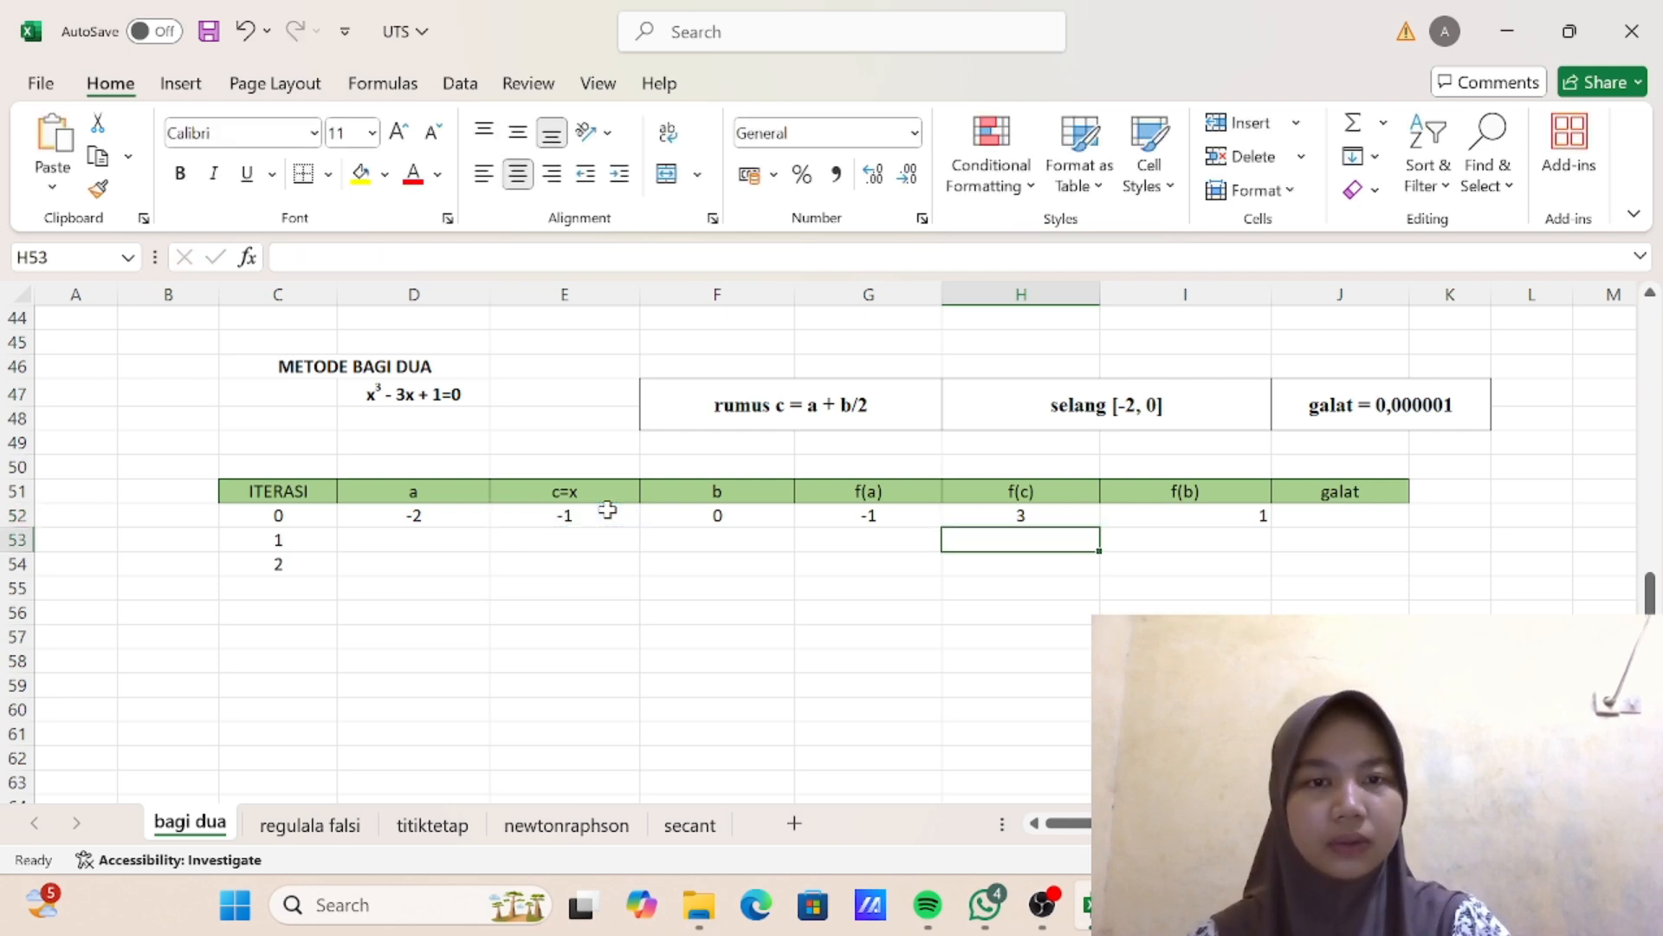
- Enter the galat tolerance test =ABS(H52)<0,000001 in cell J52 for iteration 0
{"action": "left_click", "coordinate": [1332, 519]}
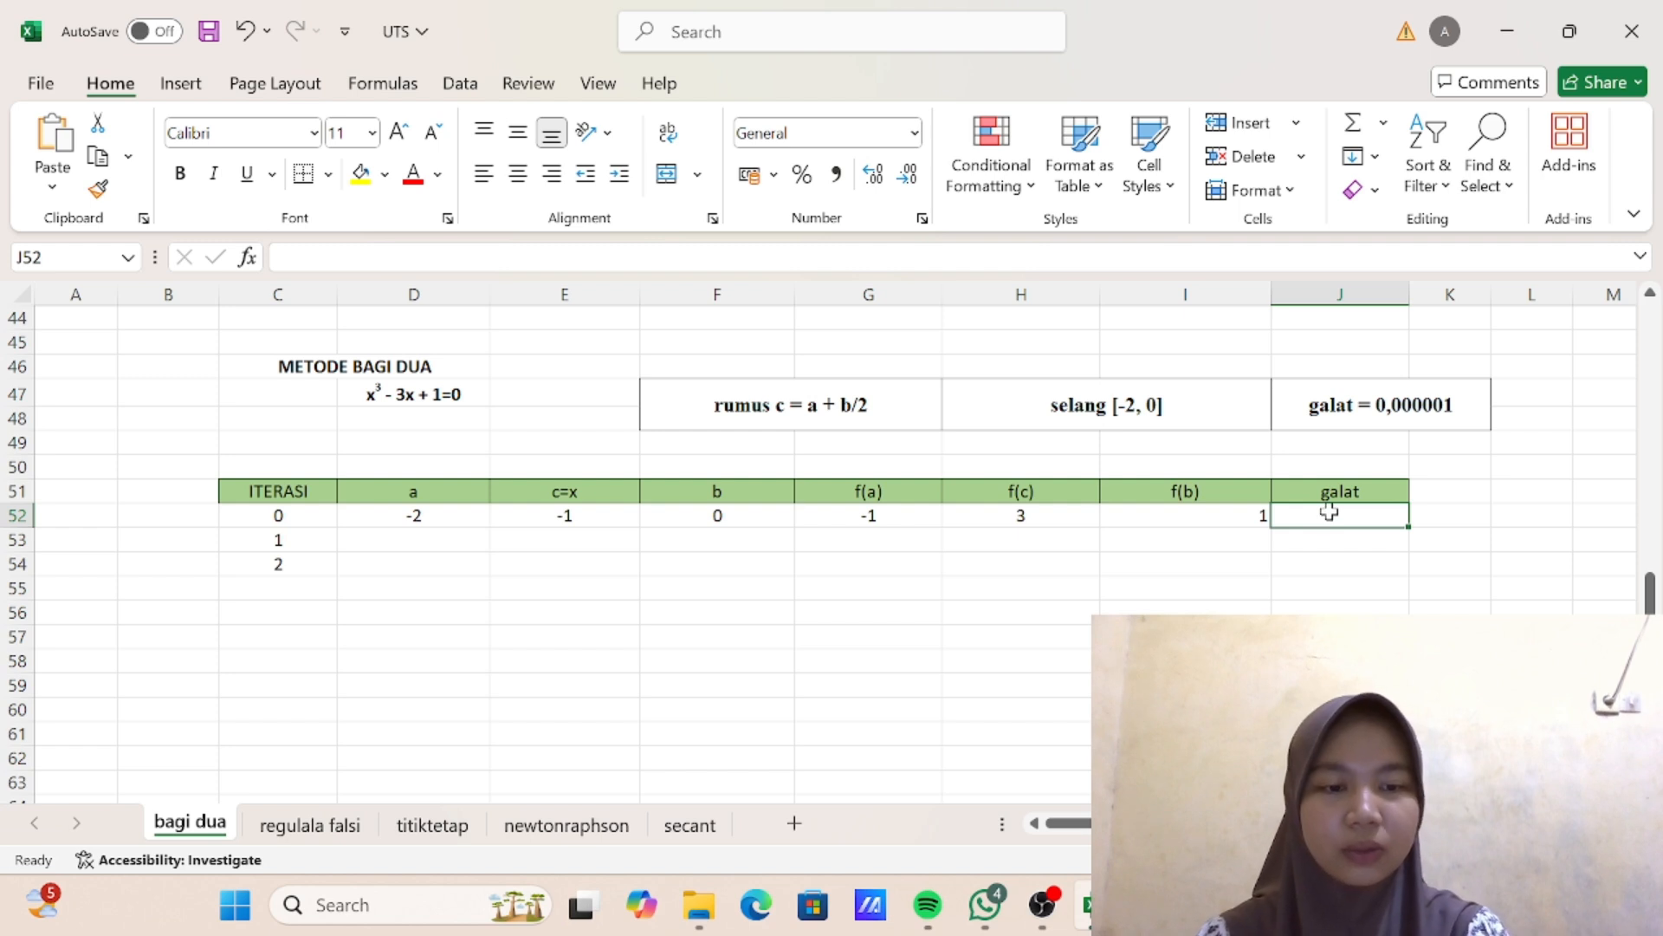
{"action": "type", "text": "=ABS"}
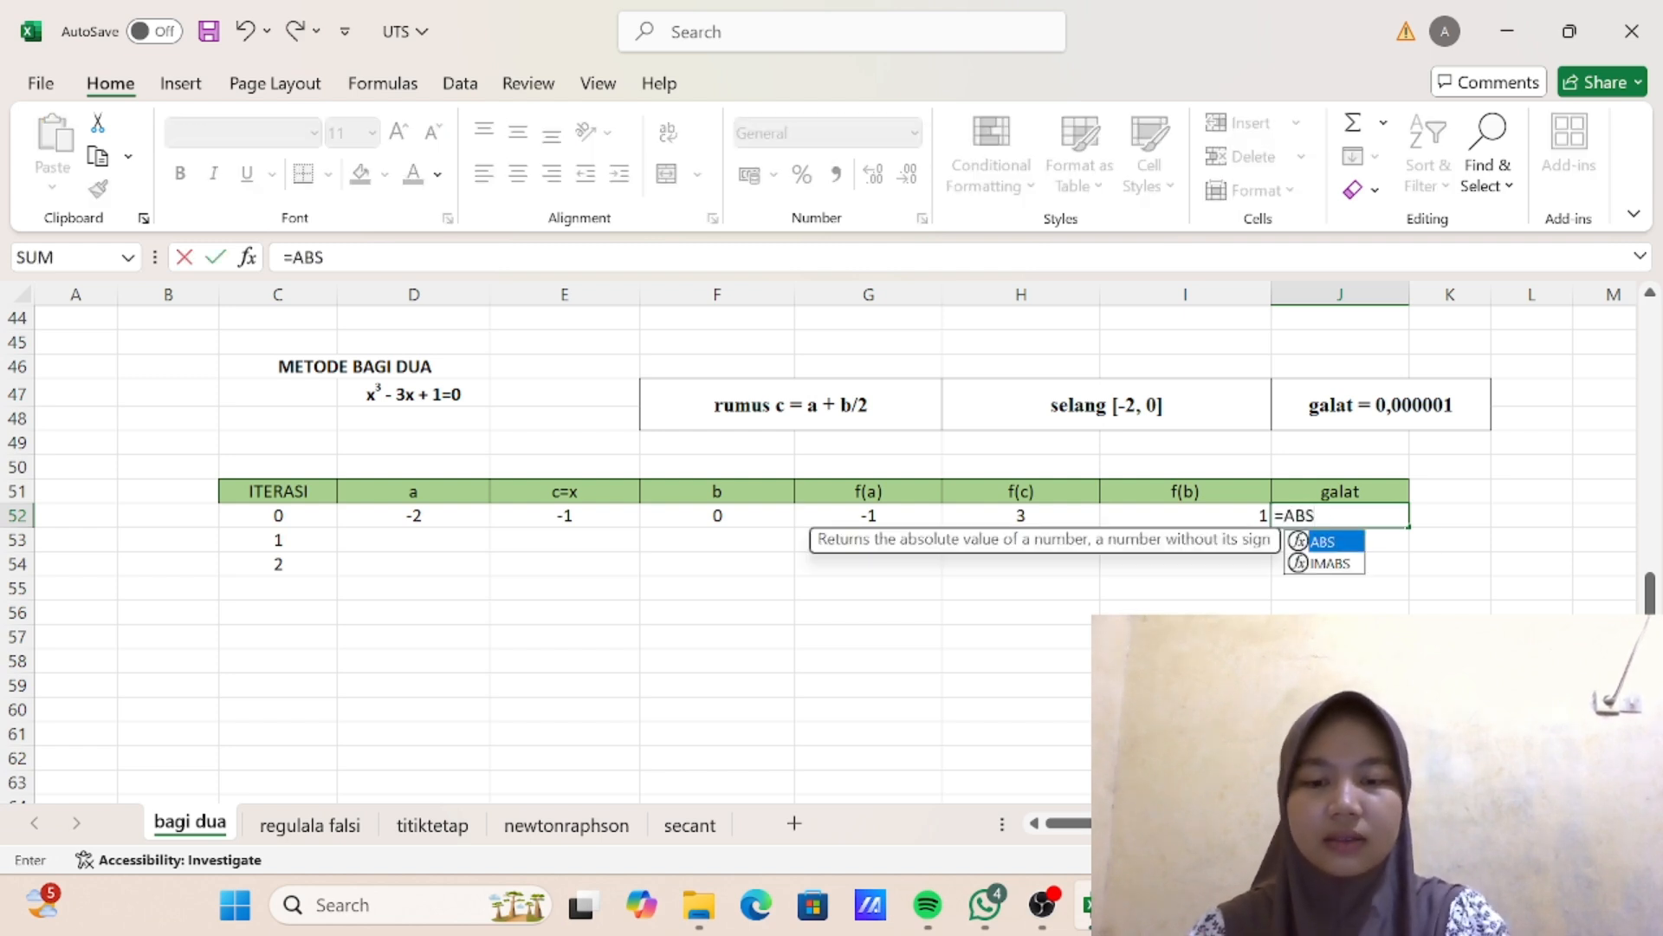
{"action": "type", "text": "("}
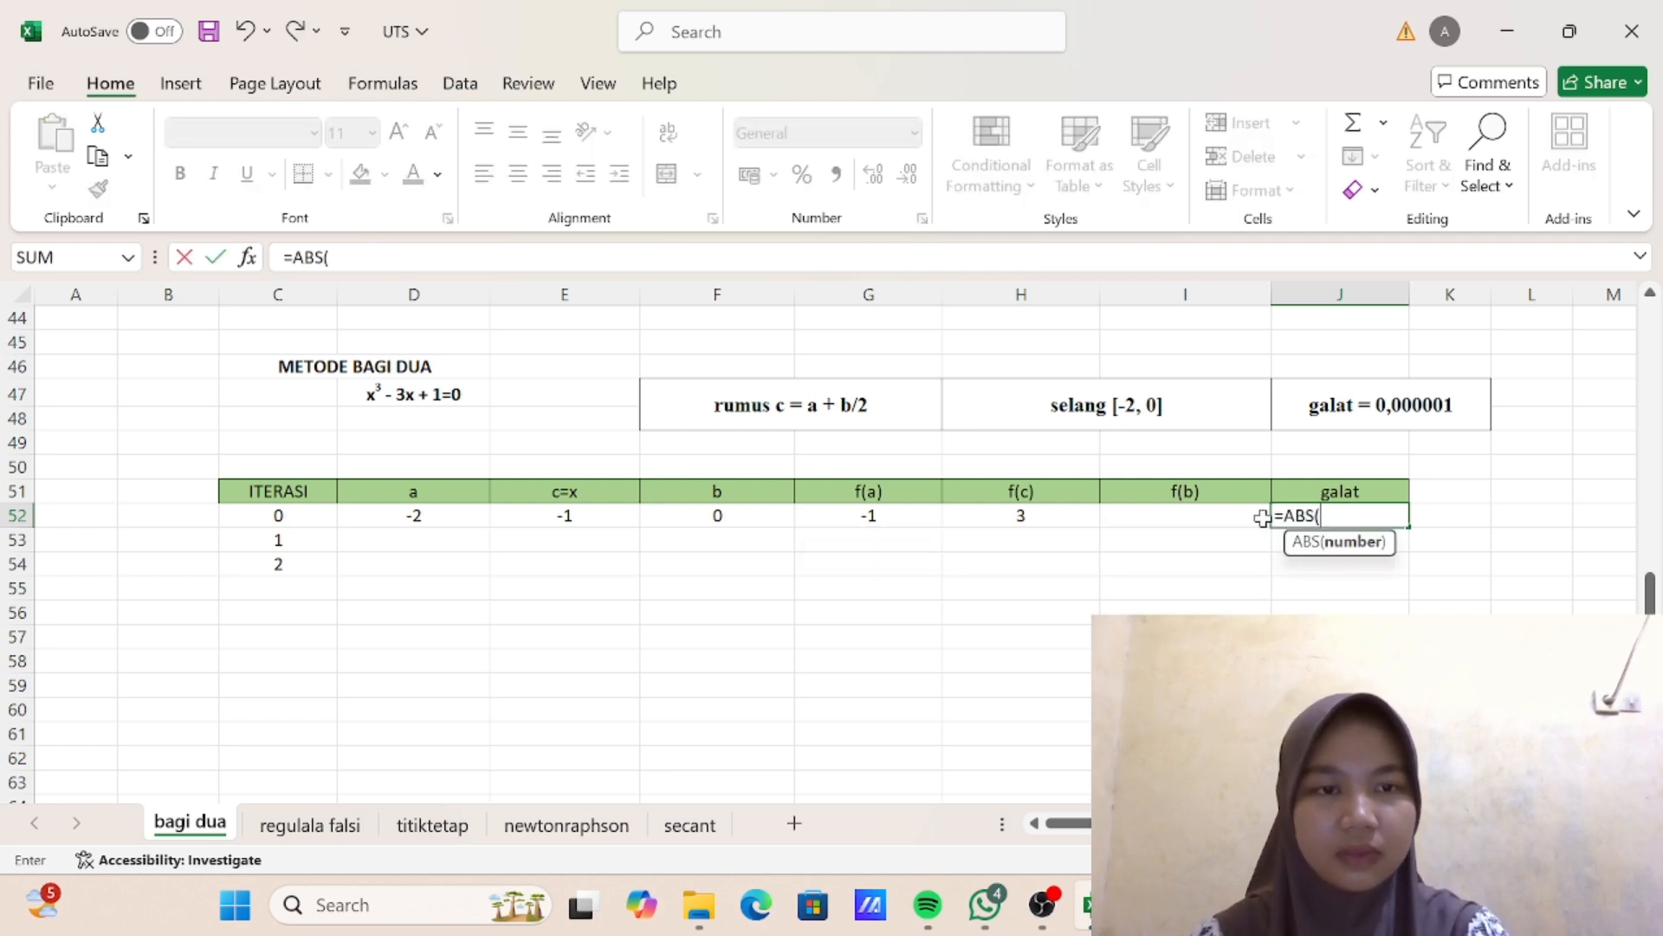
{"action": "left_click", "coordinate": [1050, 518]}
{"action": "type", "text": ")<"}
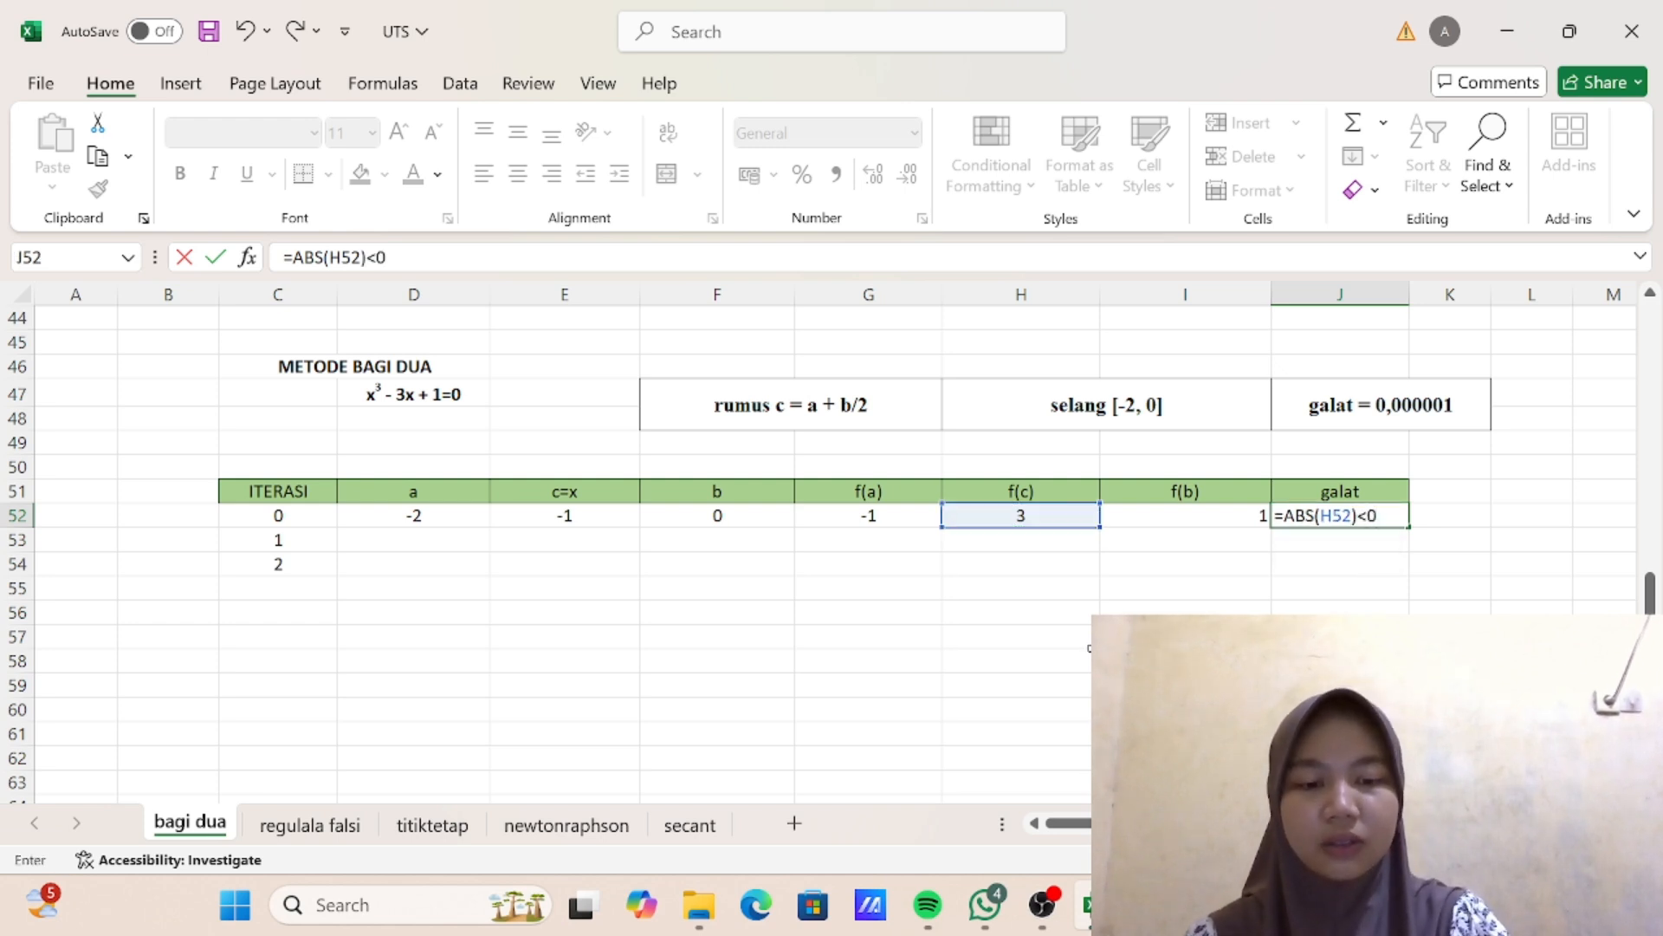
{"action": "type", "text": "0,00000"}
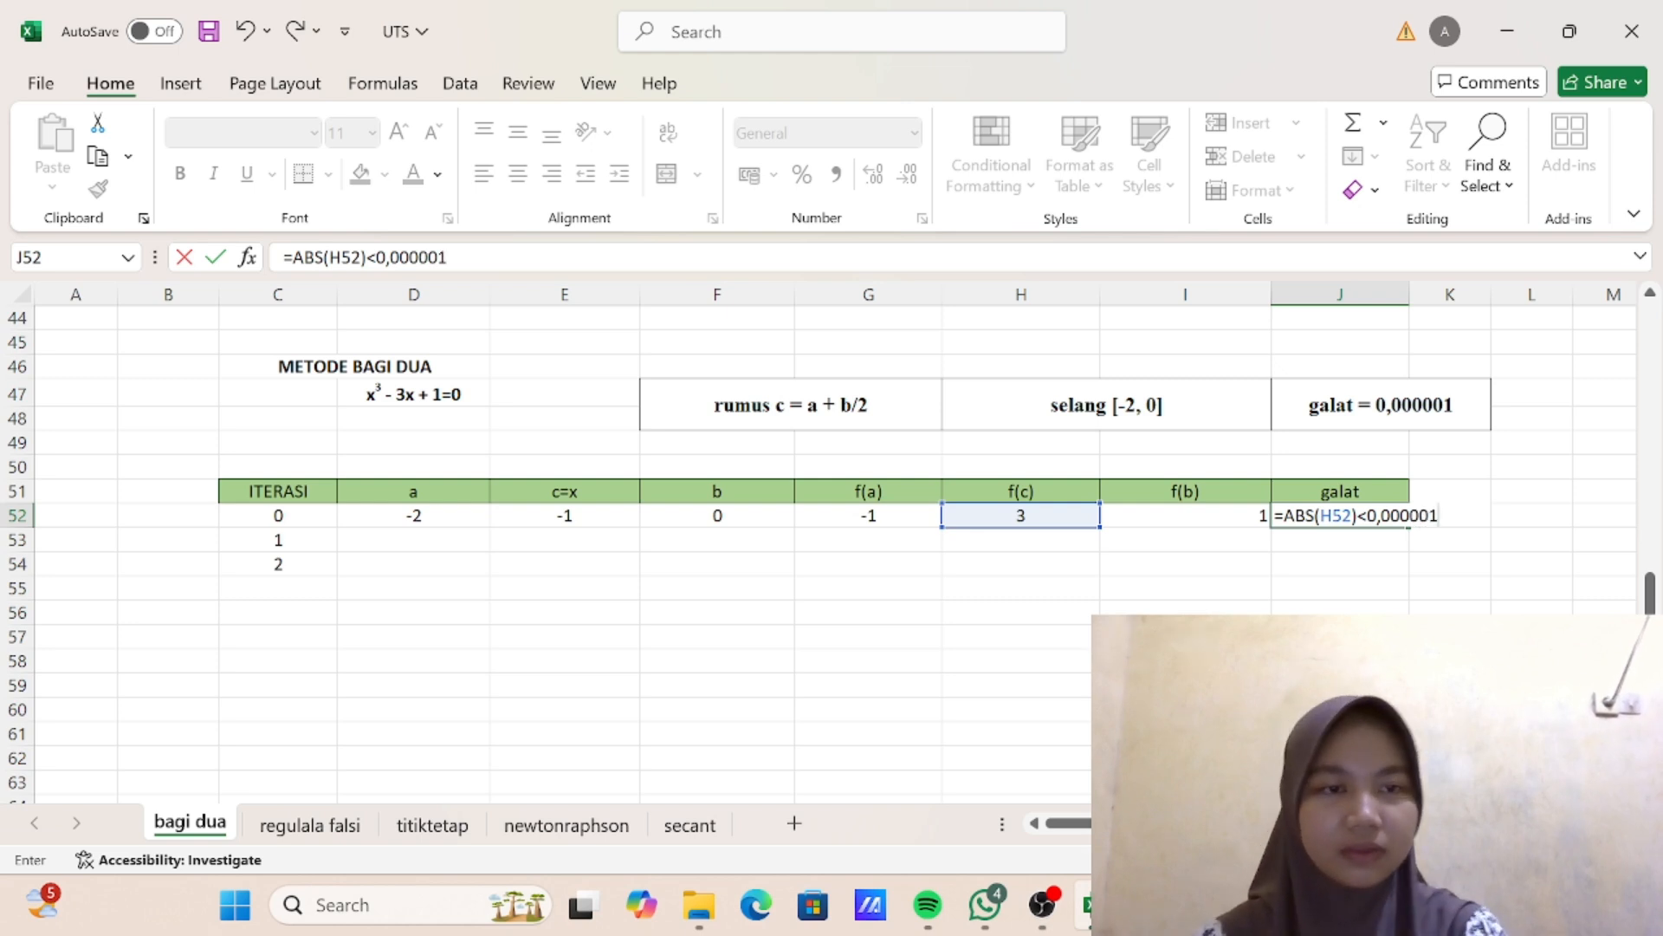
{"action": "type", "text": "1"}
{"action": "key", "text": "Return"}
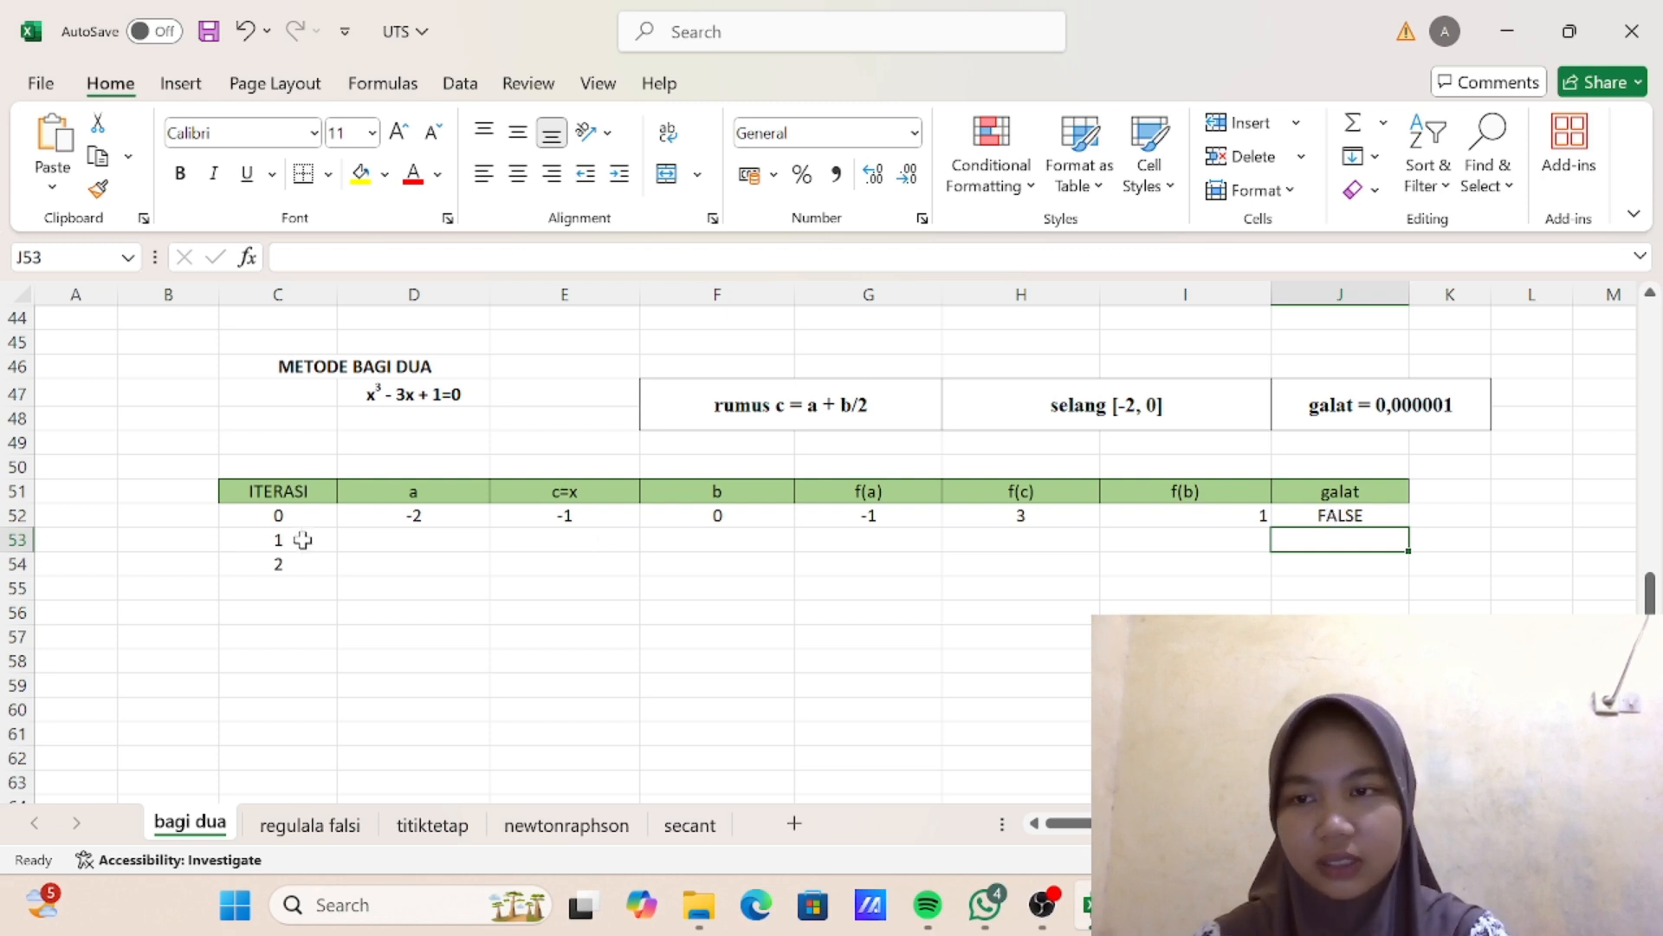
- Enter the formula =IF(G52*H52<0;D52;E52) in cell D53 for the value of a in iteration 1
{"action": "left_click", "coordinate": [409, 544]}
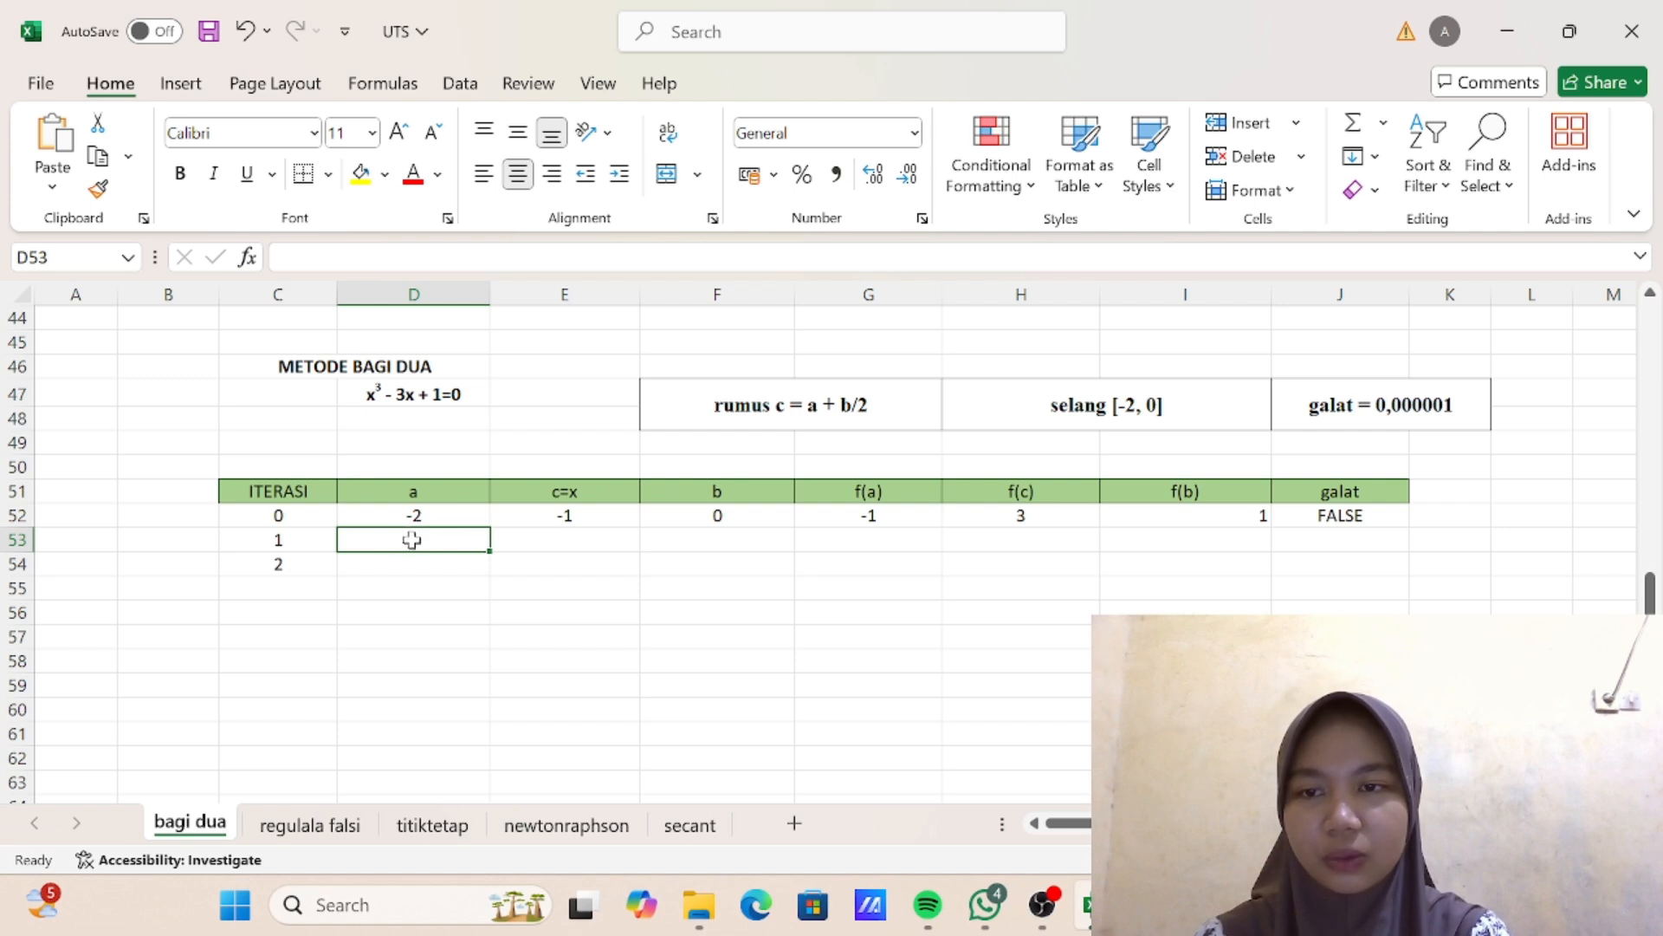
{"action": "type", "text": "="}
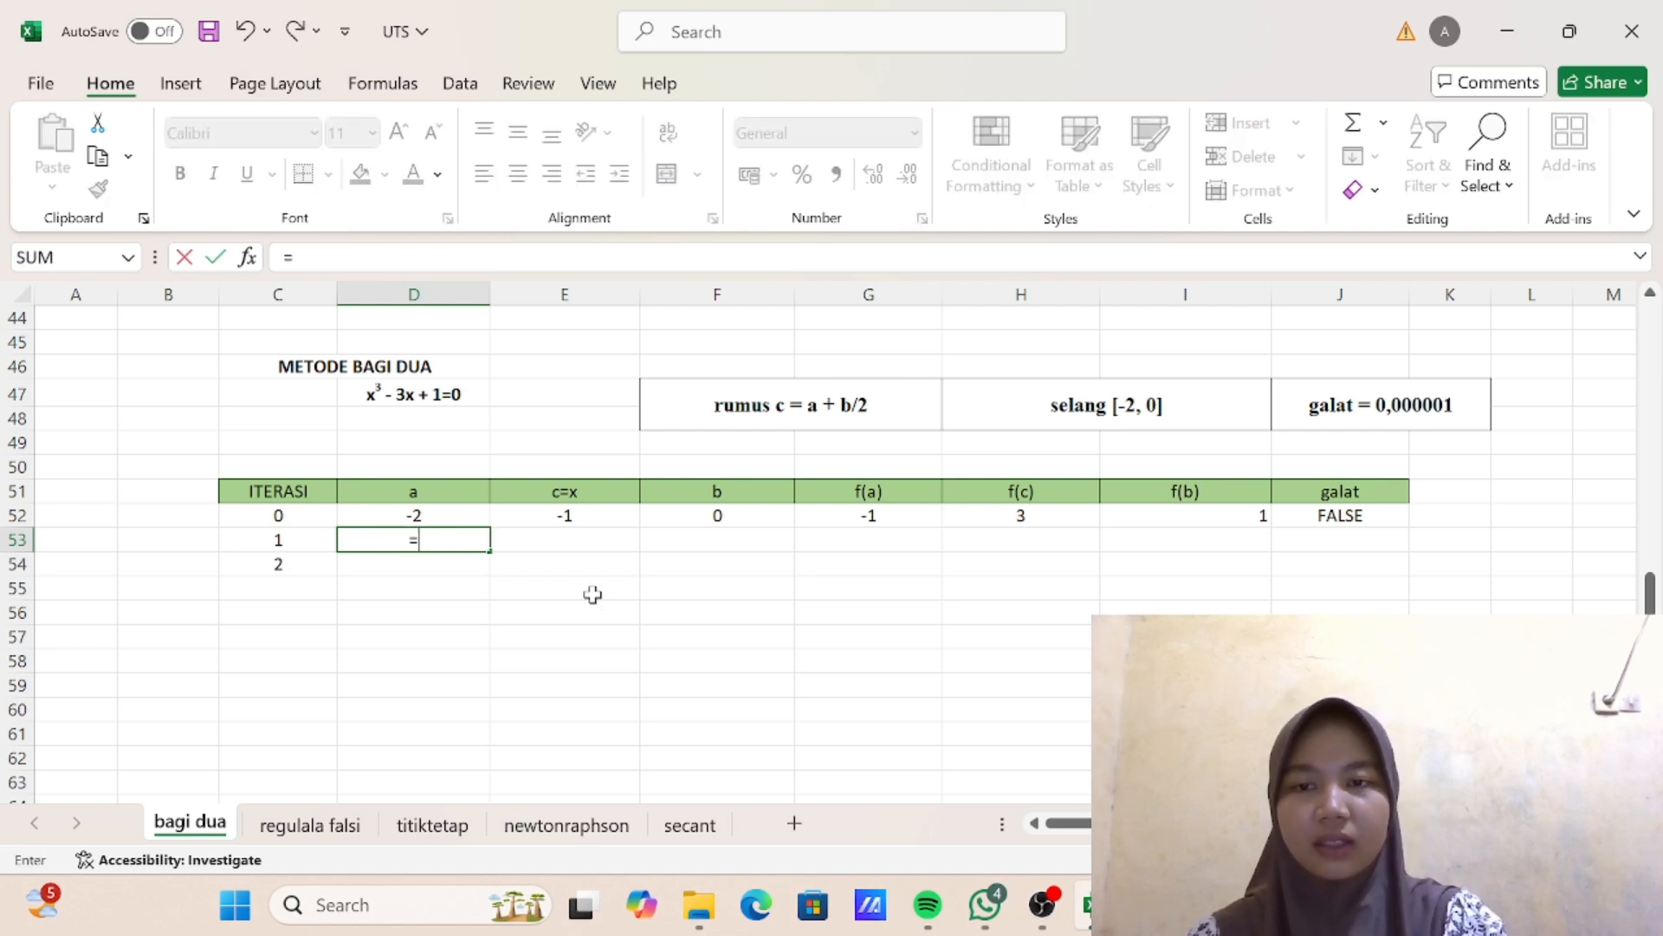
{"action": "type", "text": "IF"}
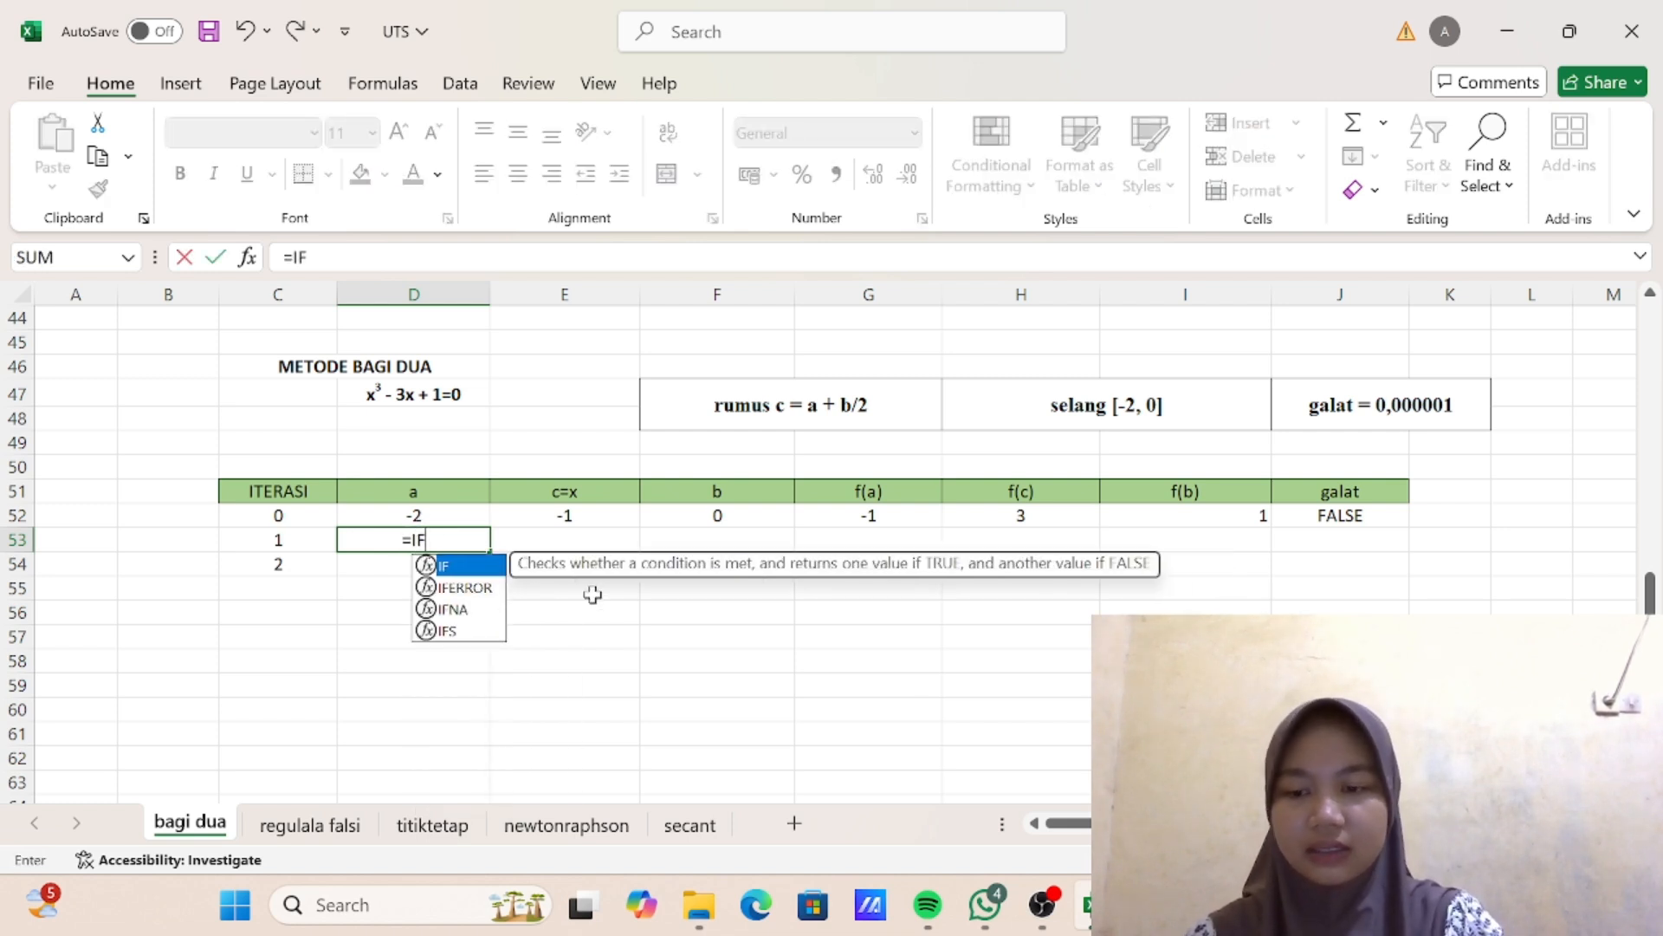
{"action": "type", "text": "("}
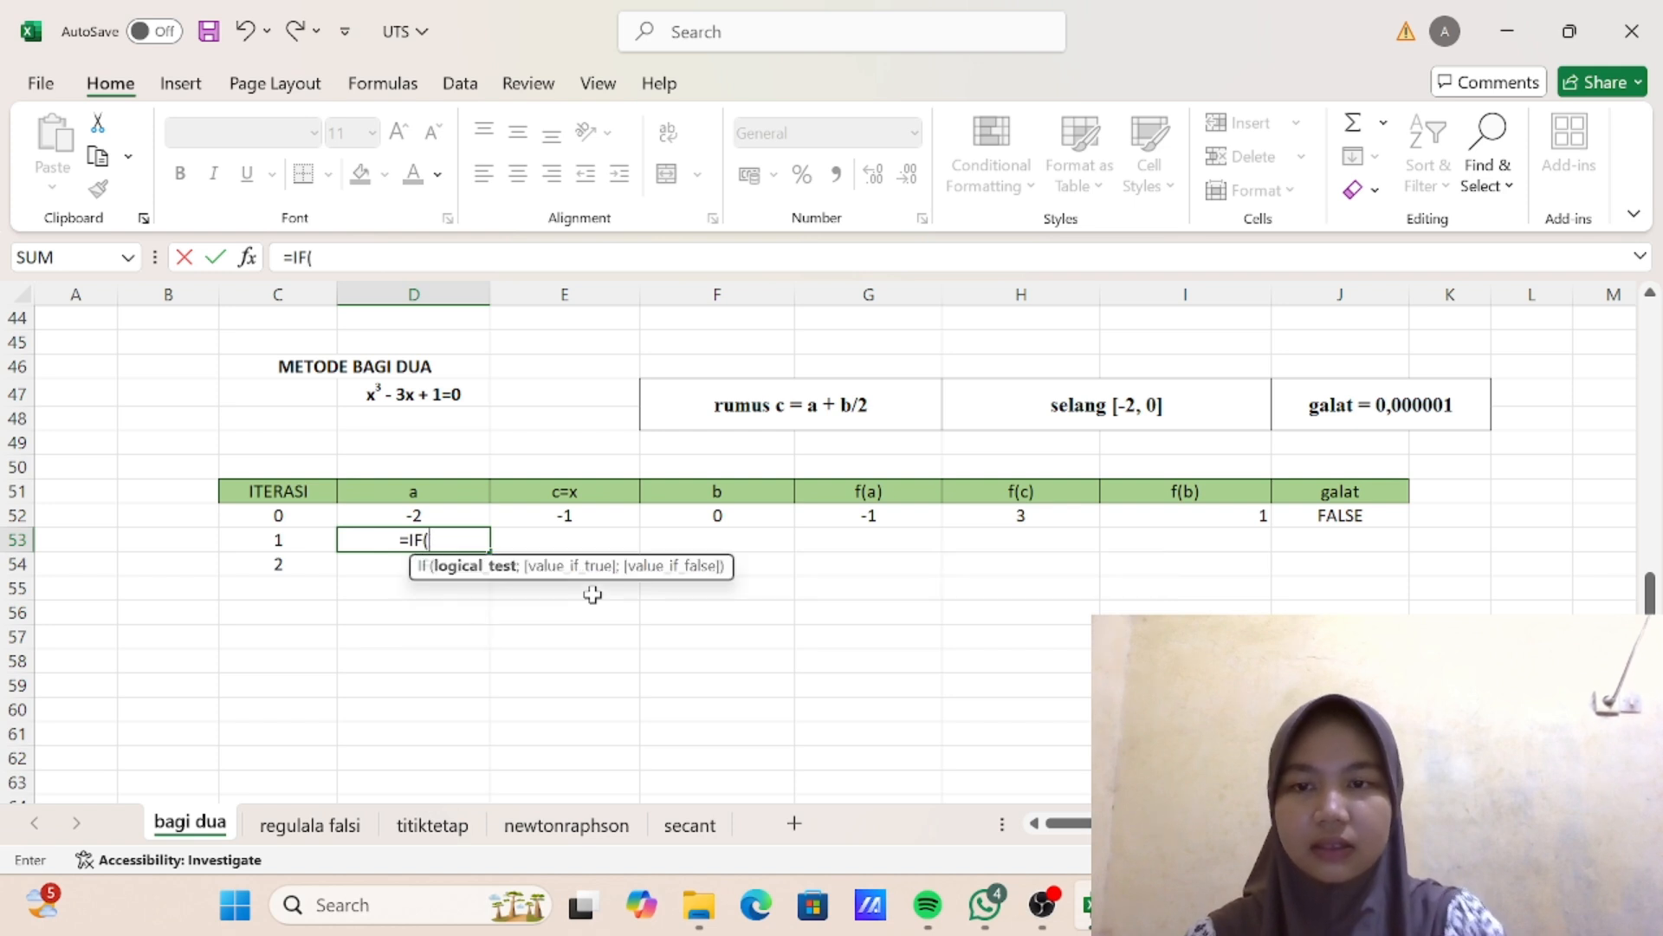
{"action": "left_click", "coordinate": [872, 515]}
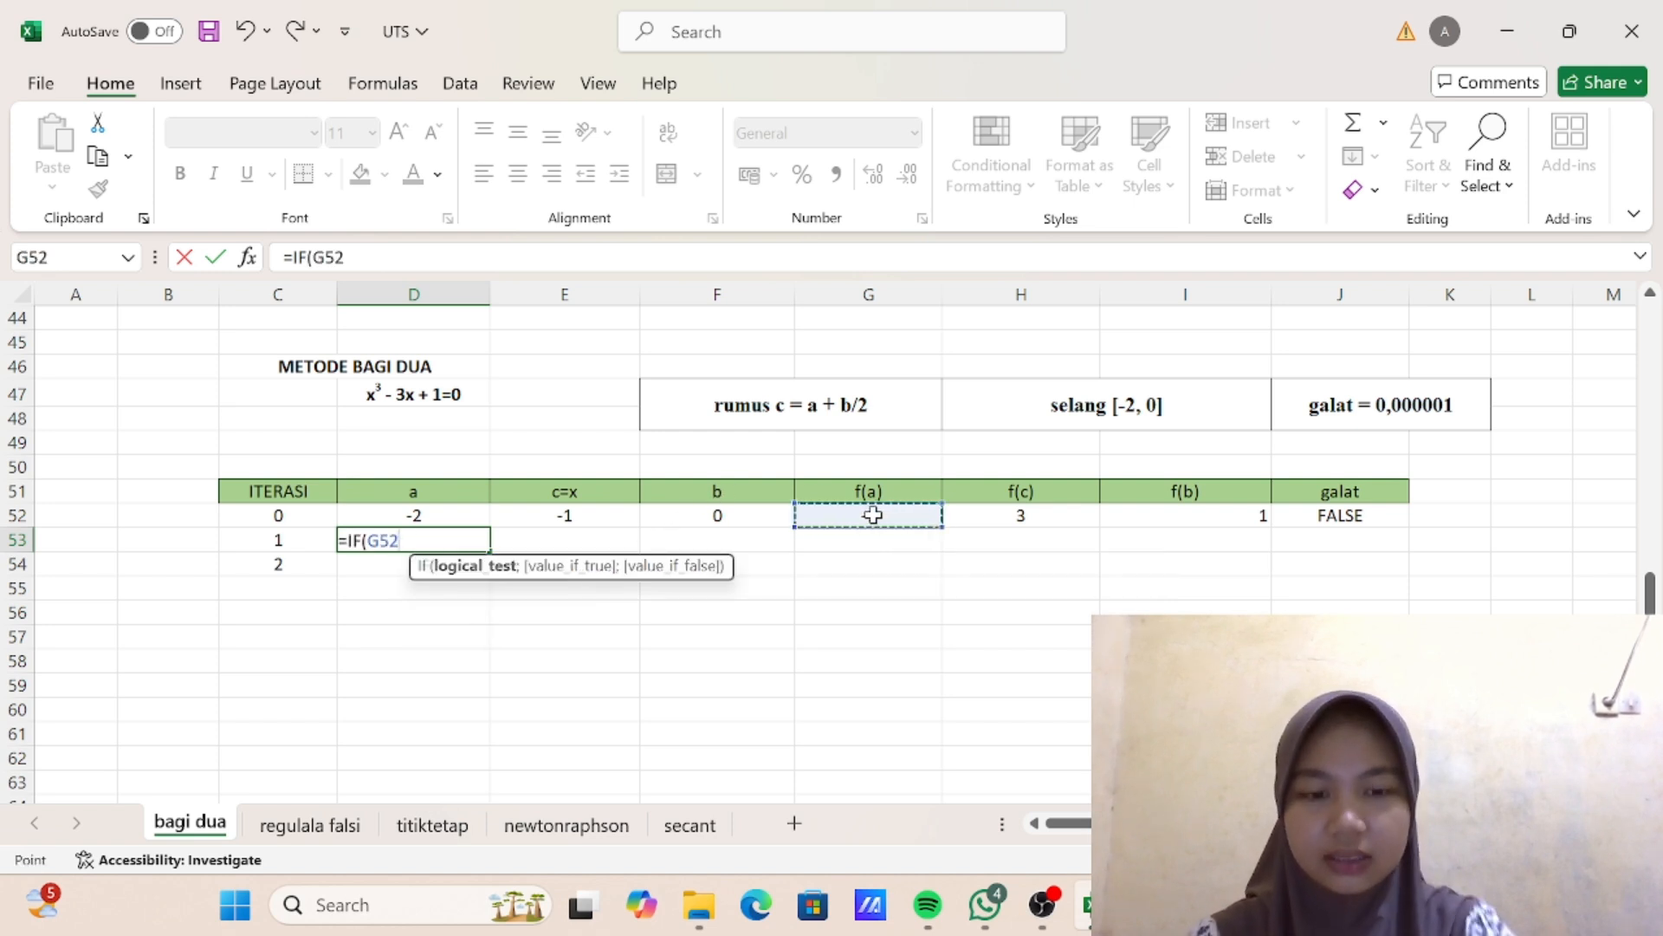
{"action": "type", "text": "*"}
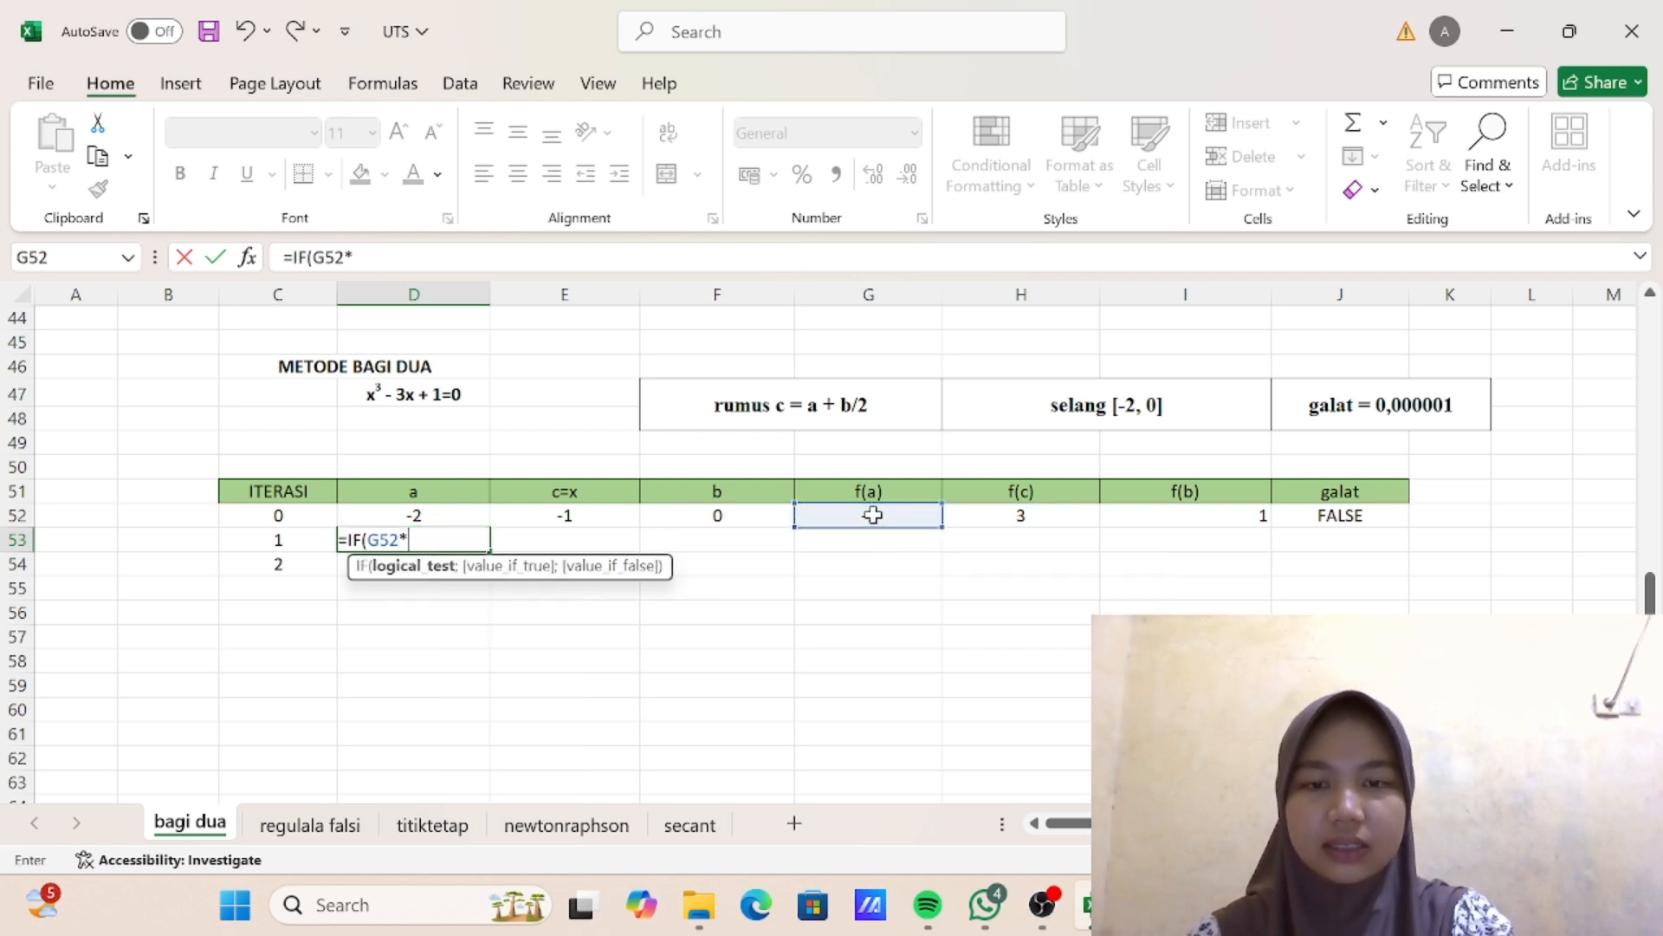
{"action": "left_click", "coordinate": [1022, 518]}
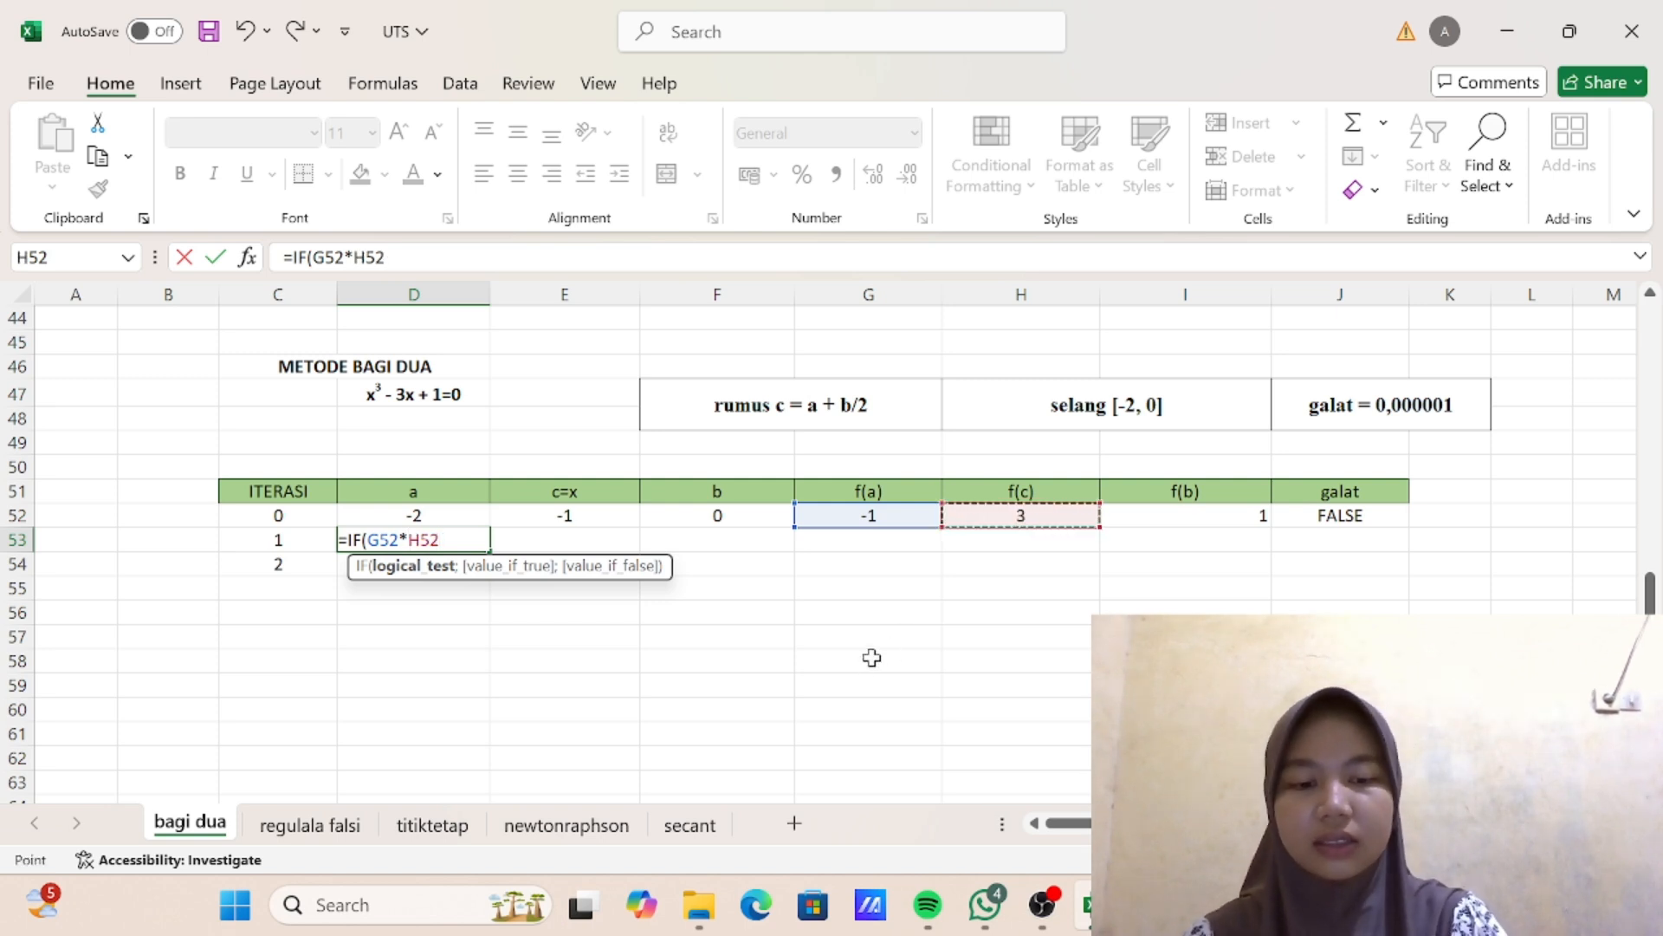
{"action": "type", "text": "<0"}
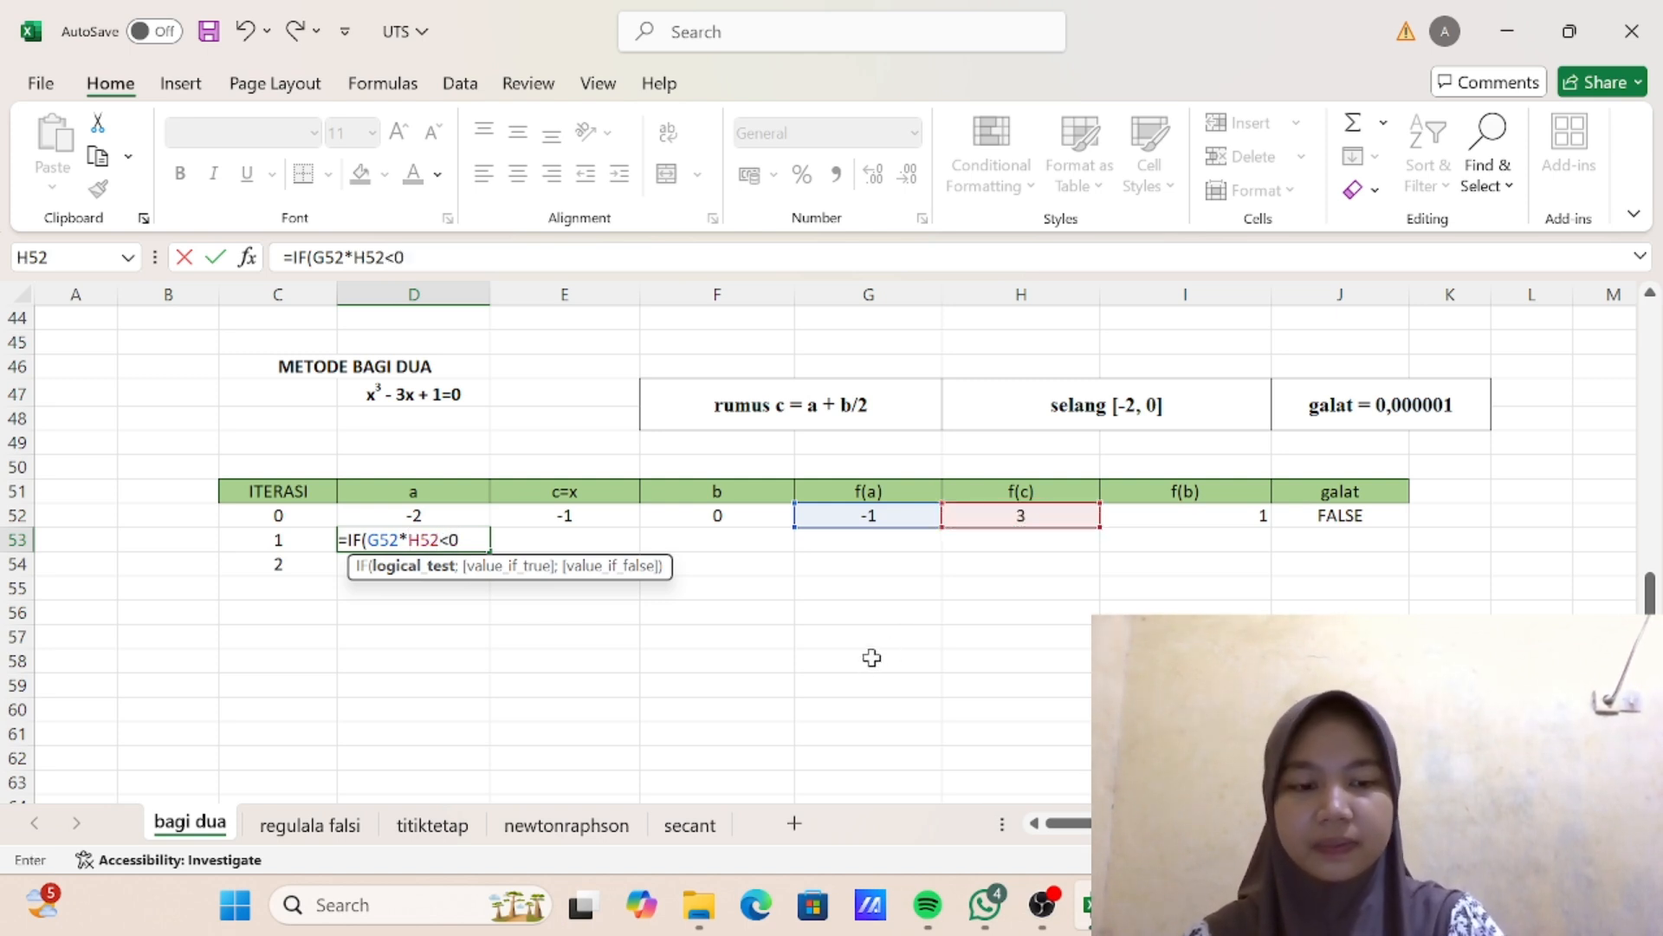
{"action": "type", "text": ";"}
{"action": "left_click", "coordinate": [462, 514]}
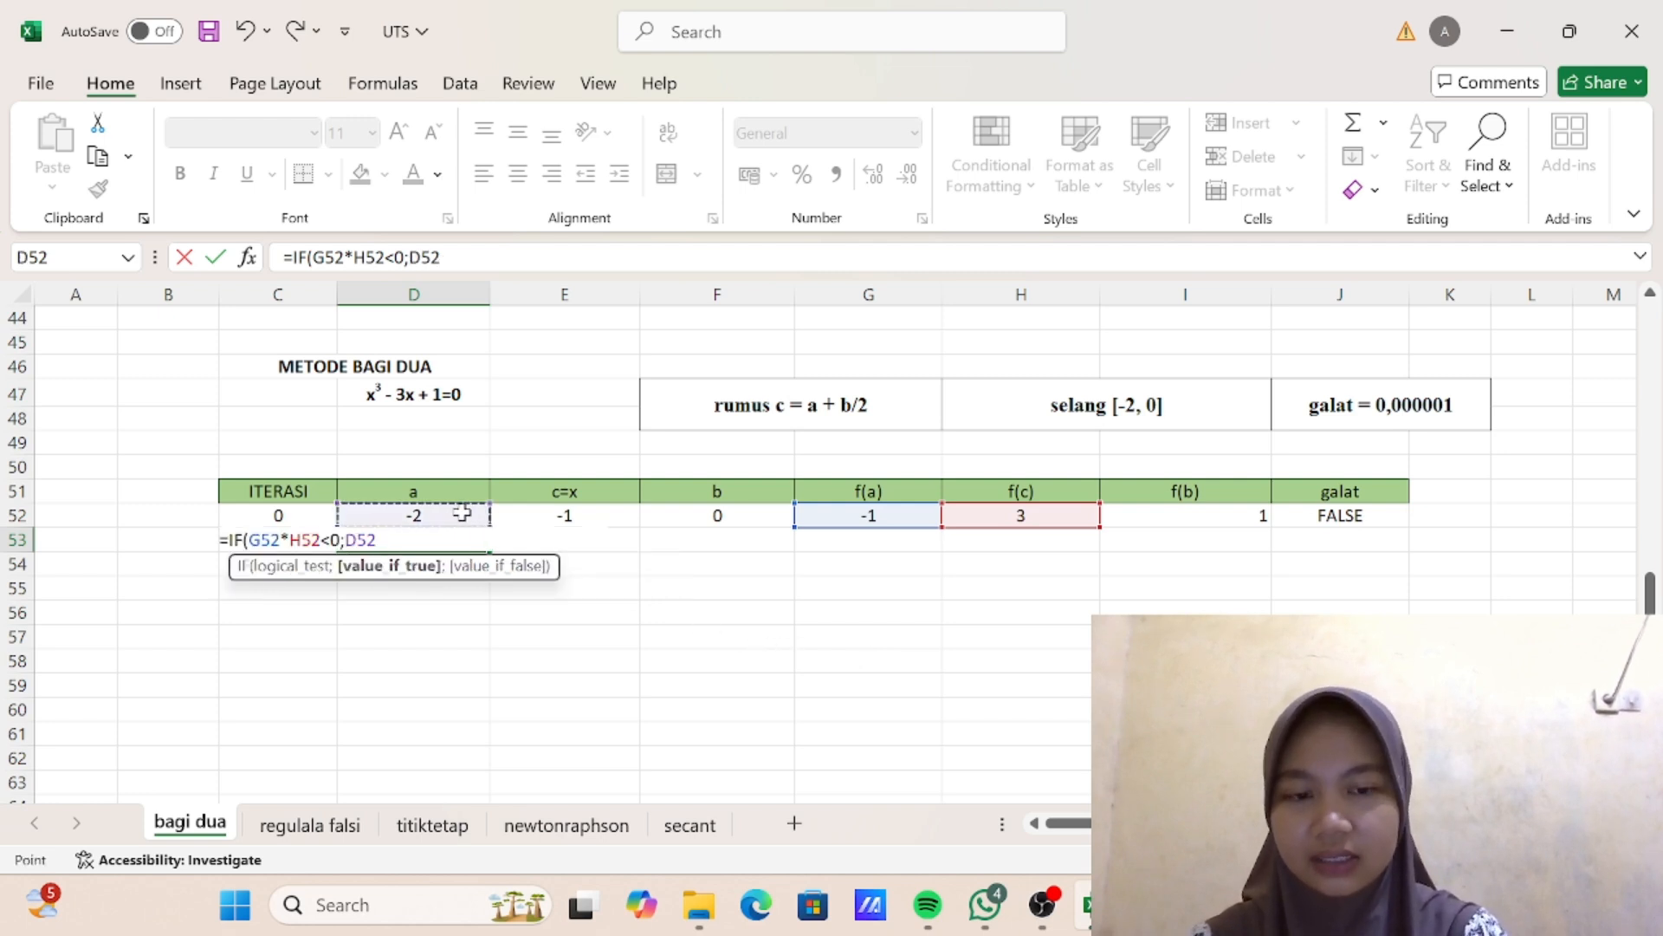
{"action": "type", "text": ";"}
{"action": "left_click", "coordinate": [538, 515]}
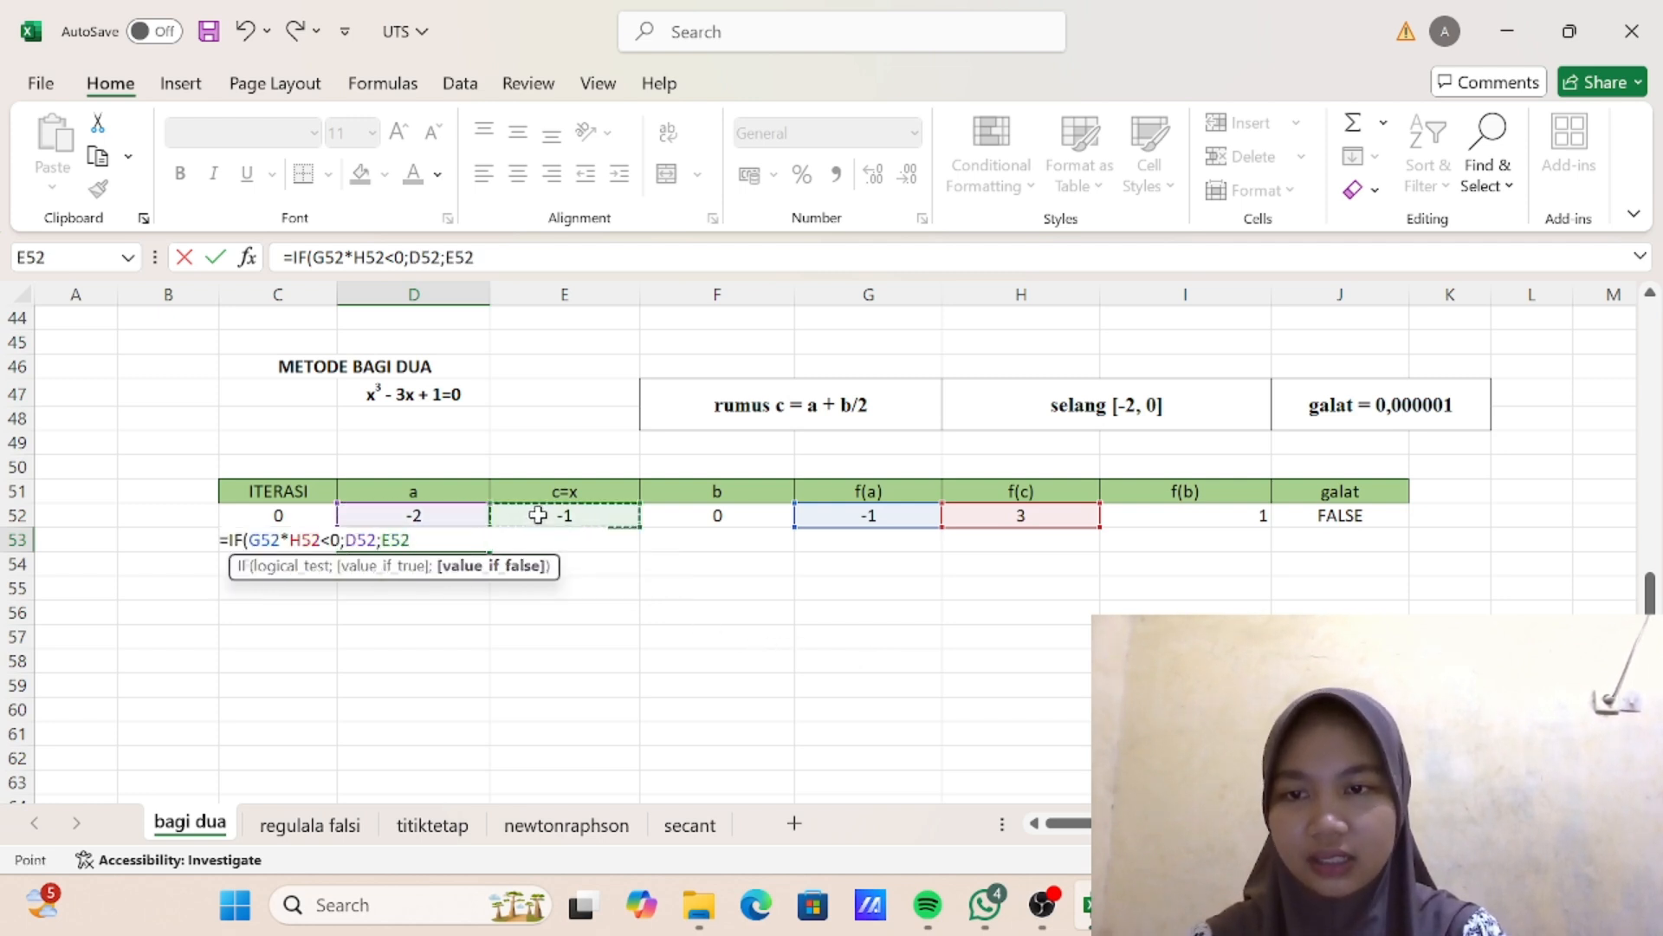
{"action": "type", "text": ")"}
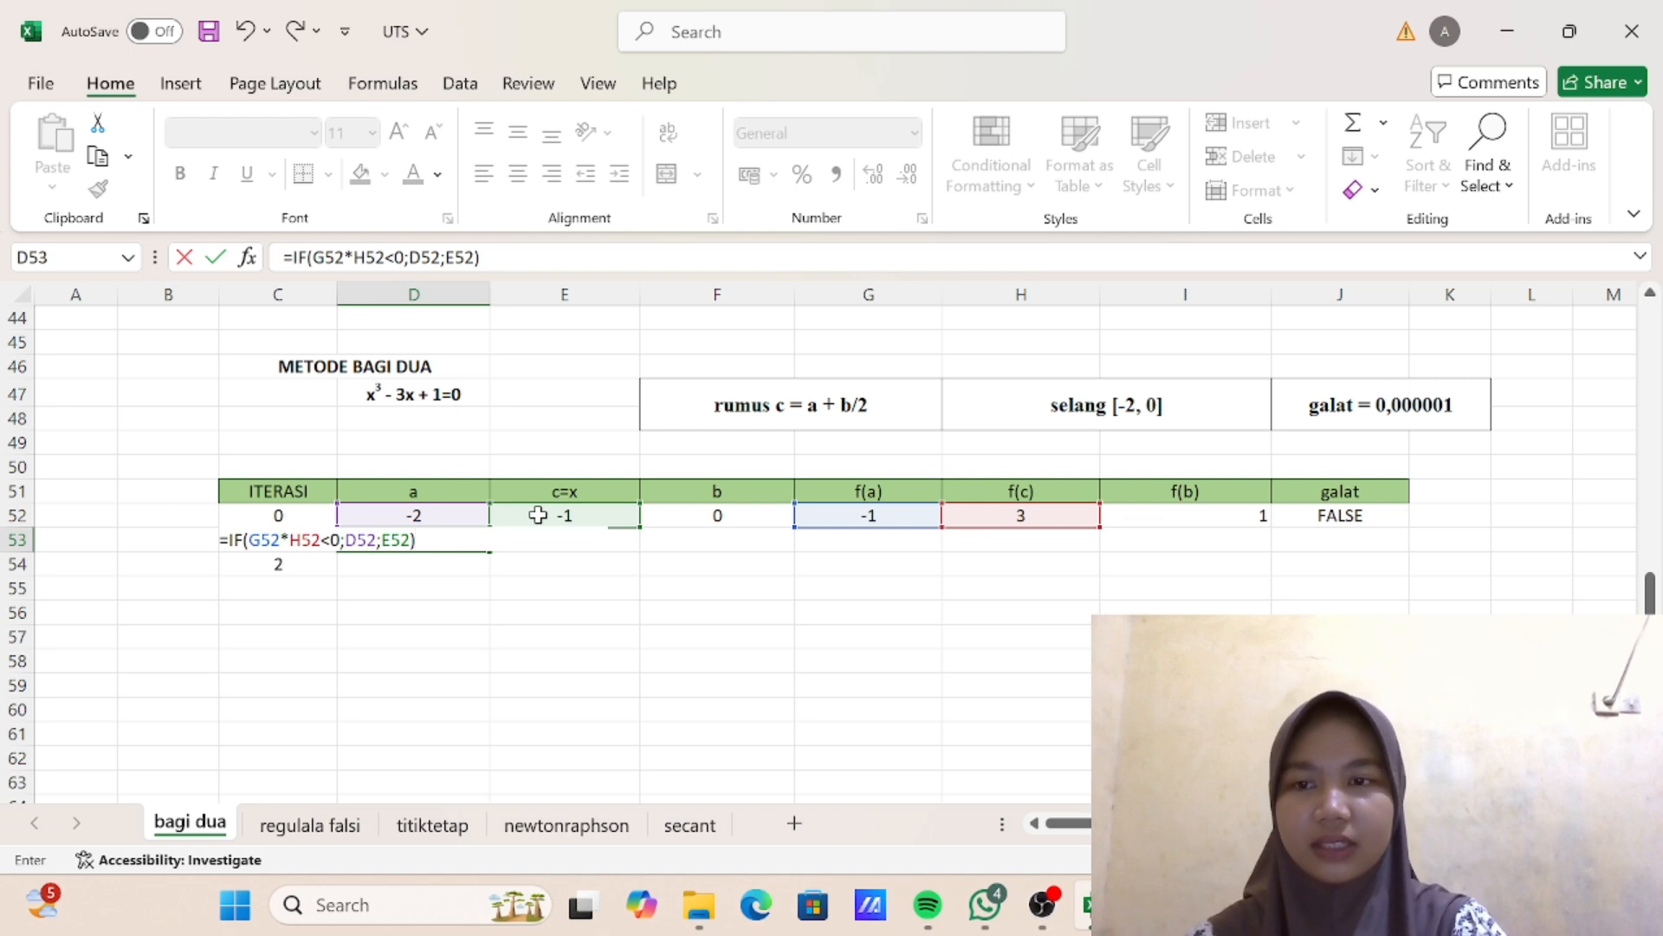
{"action": "key", "text": "Return"}
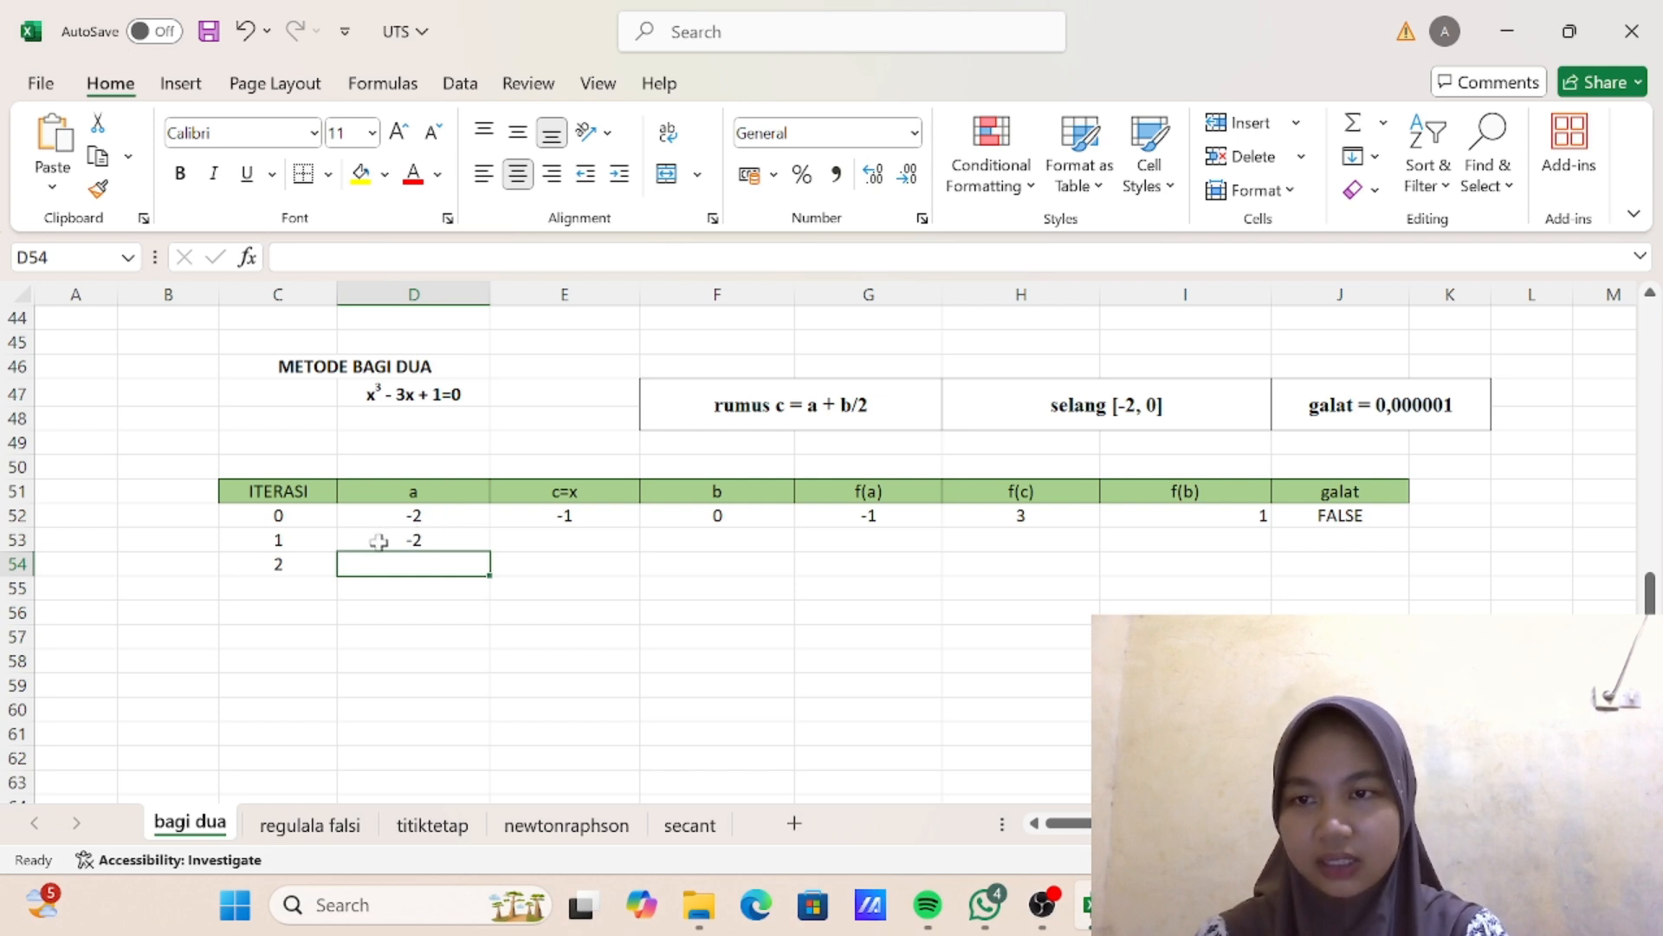
- Enter the formula =IF(H52*I52<0;F52;E52) in cell F53 for the value of b in iteration 1
{"action": "left_click", "coordinate": [580, 540]}
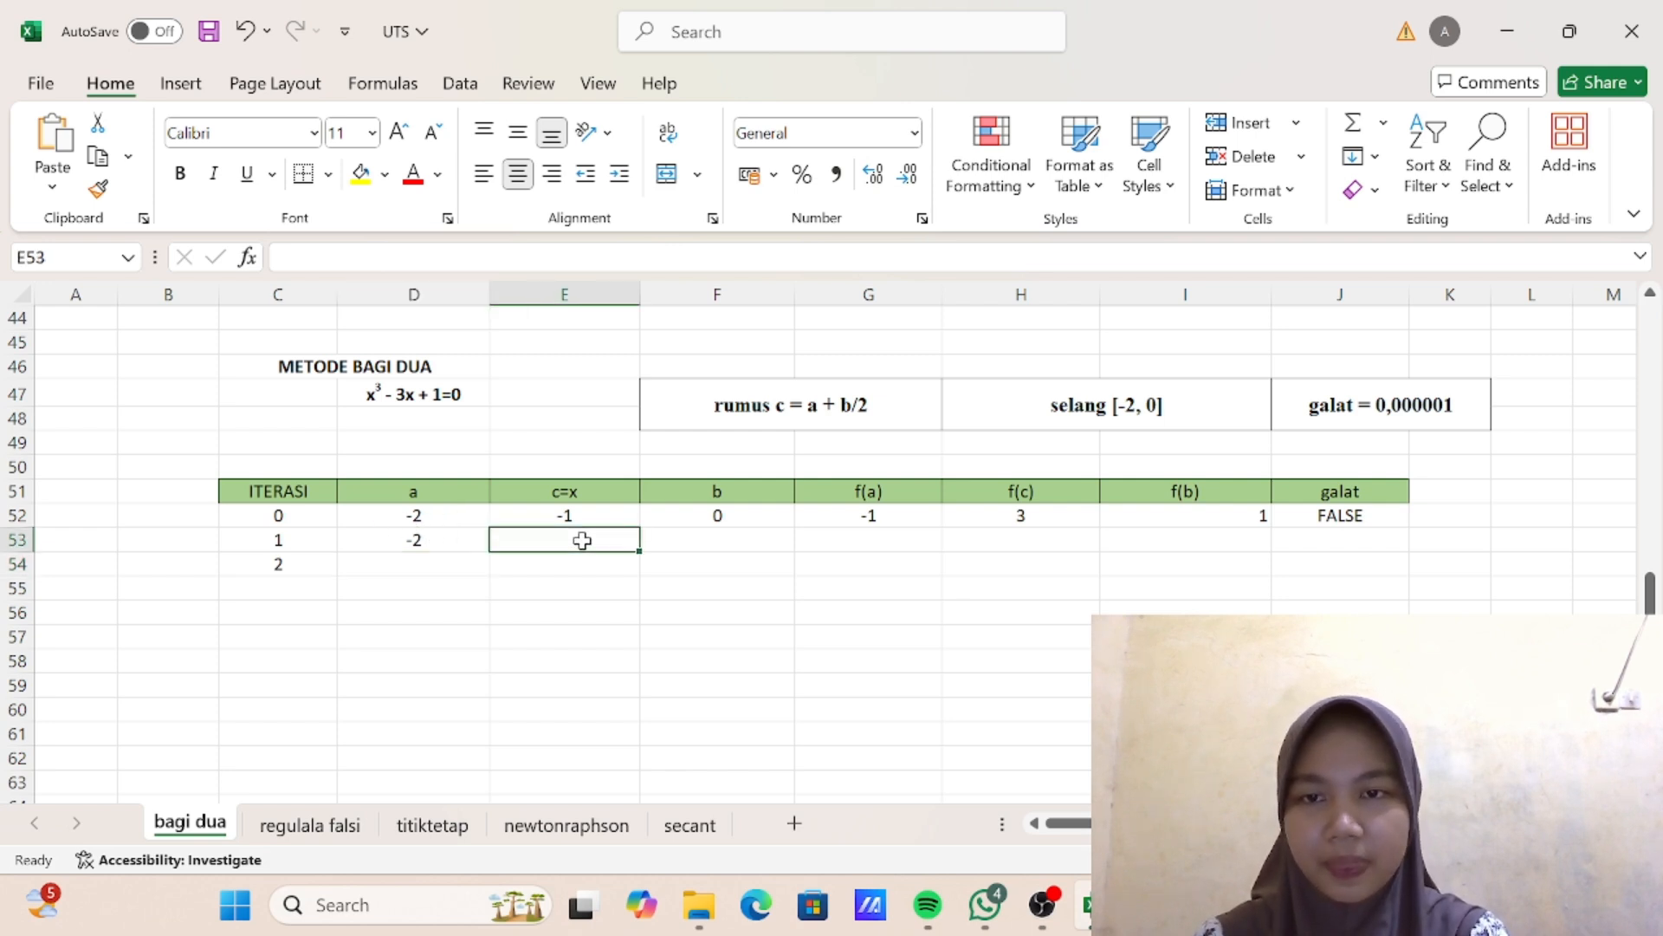
{"action": "left_click", "coordinate": [710, 546]}
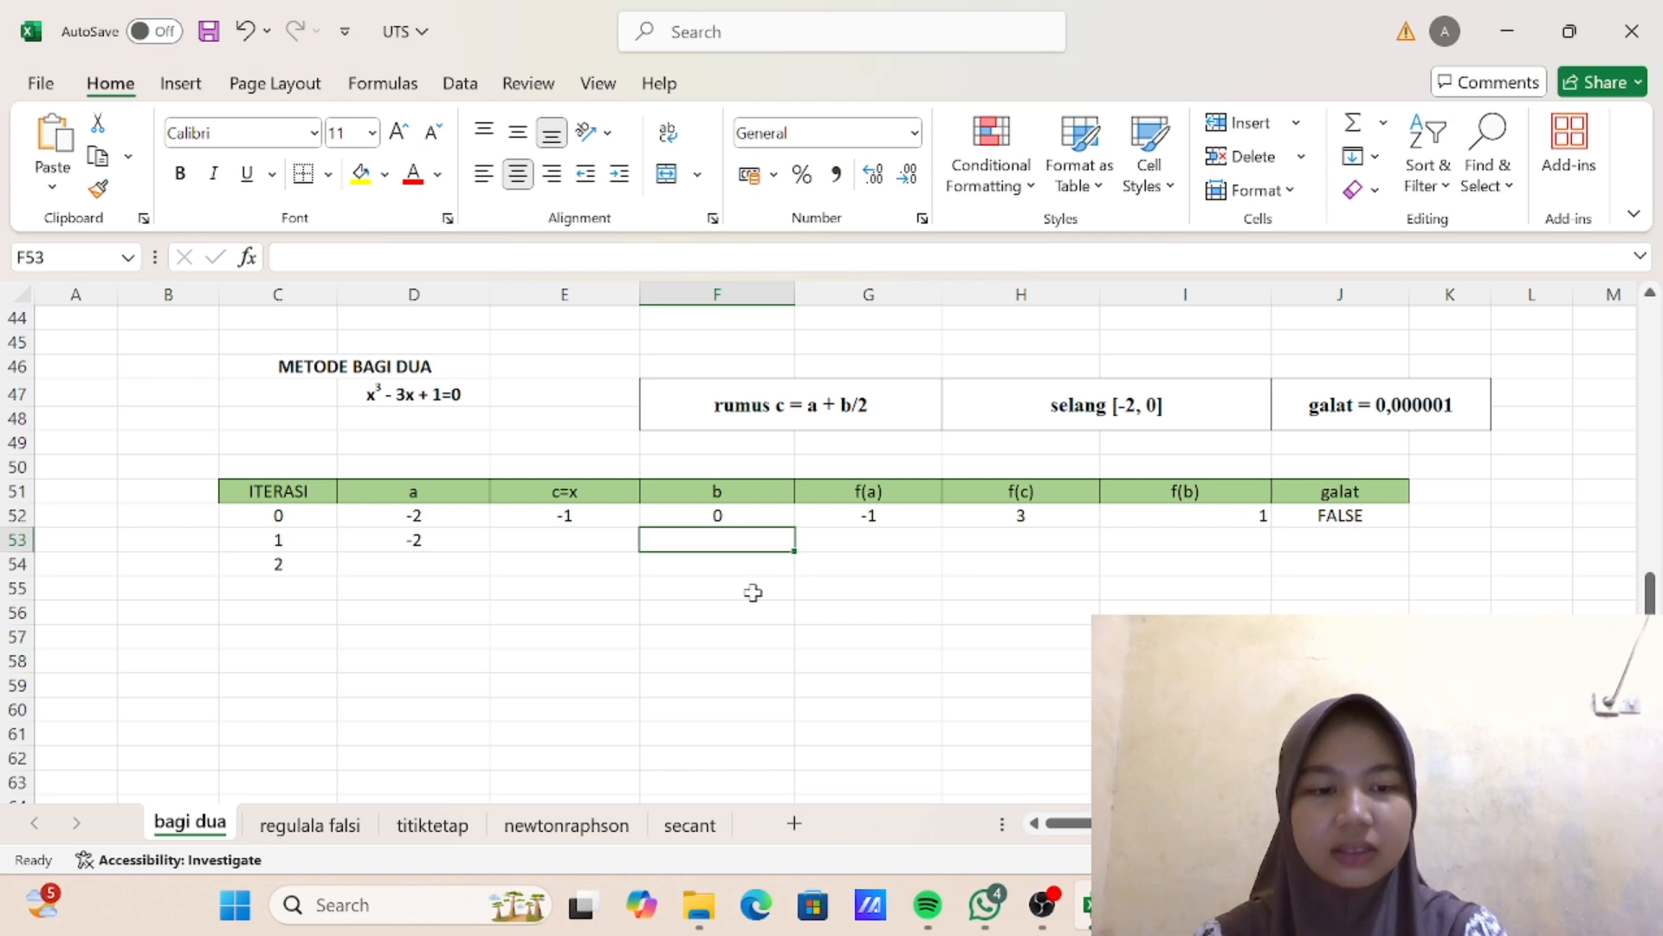
{"action": "type", "text": "=IF"}
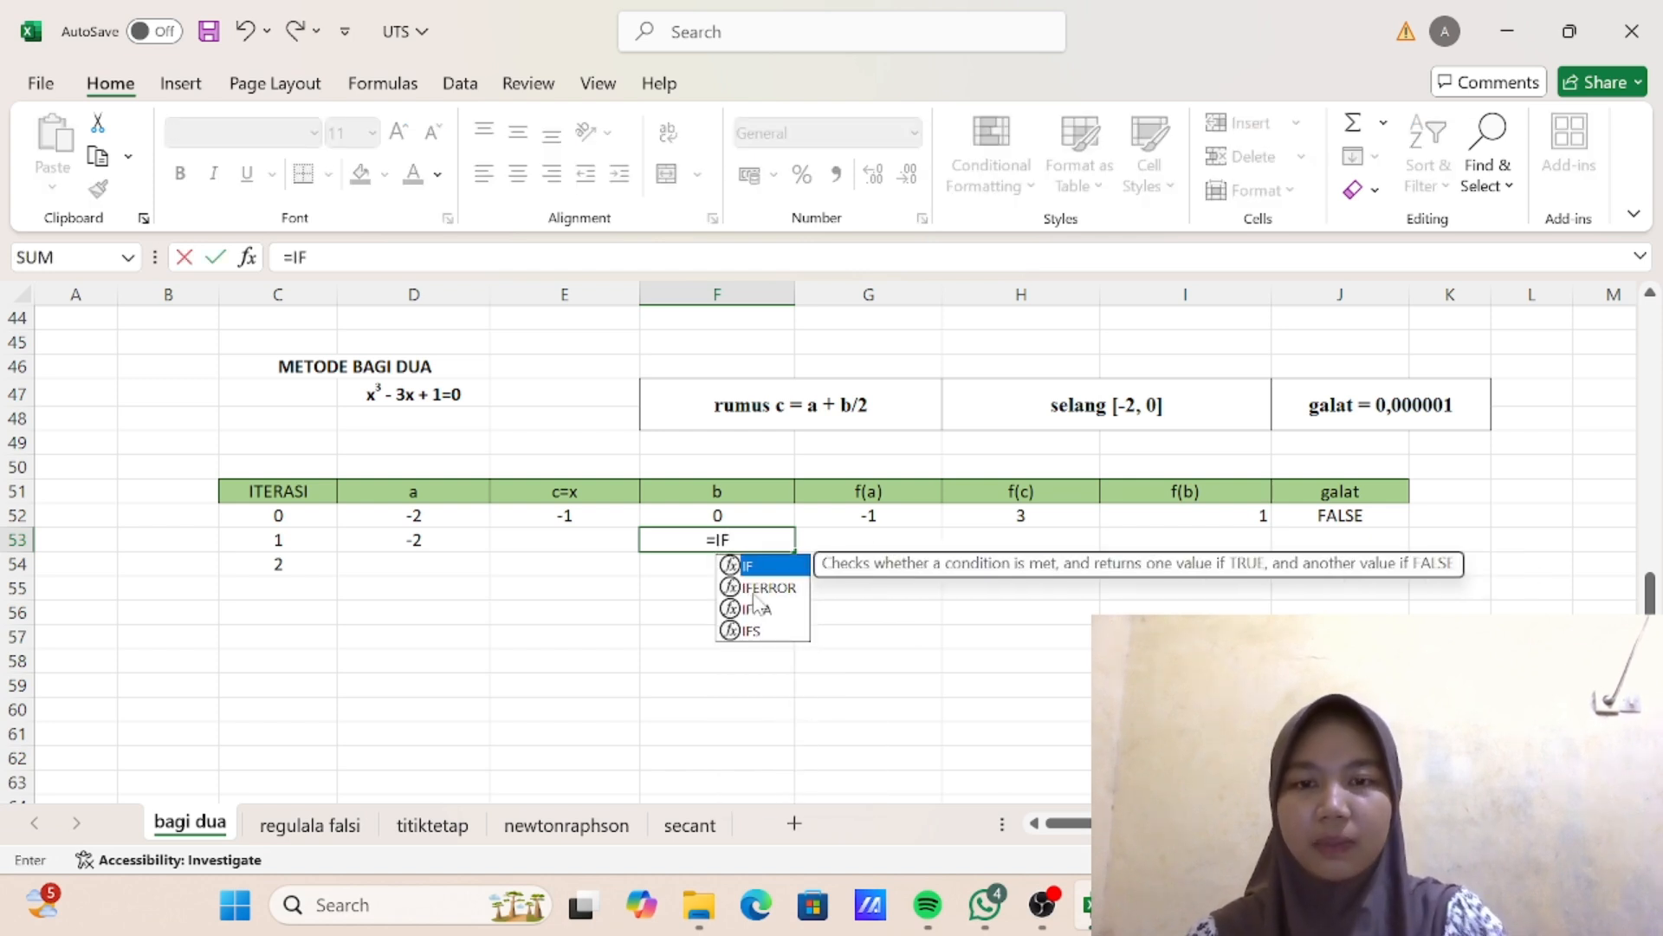
{"action": "type", "text": "("}
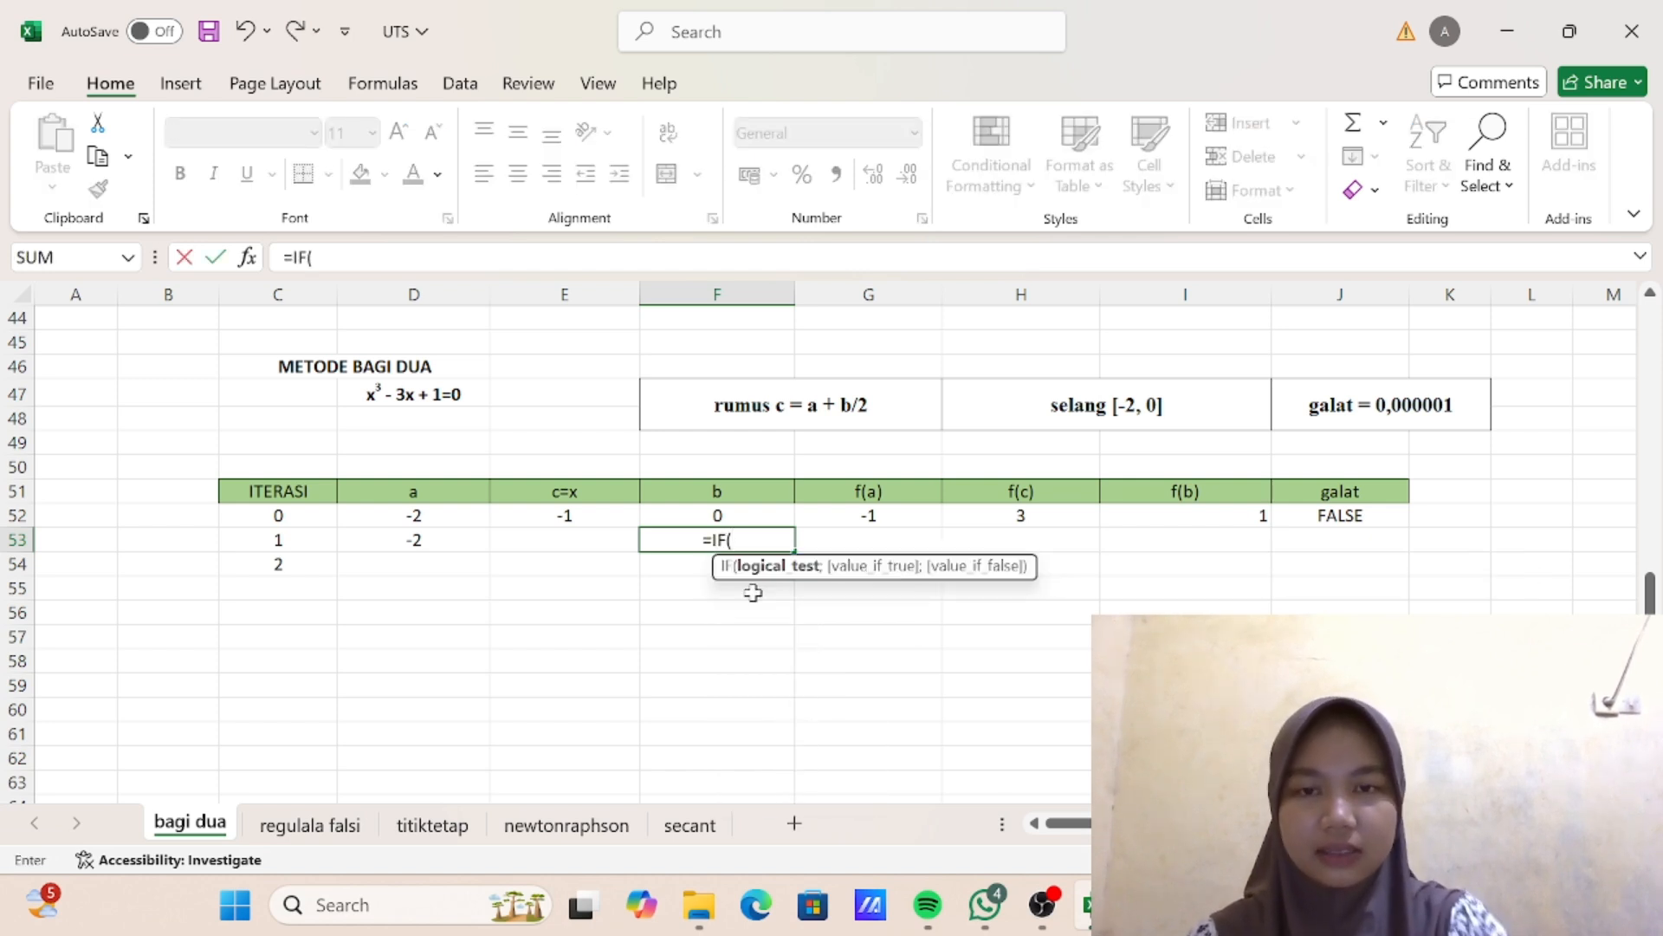
{"action": "left_click", "coordinate": [1038, 516]}
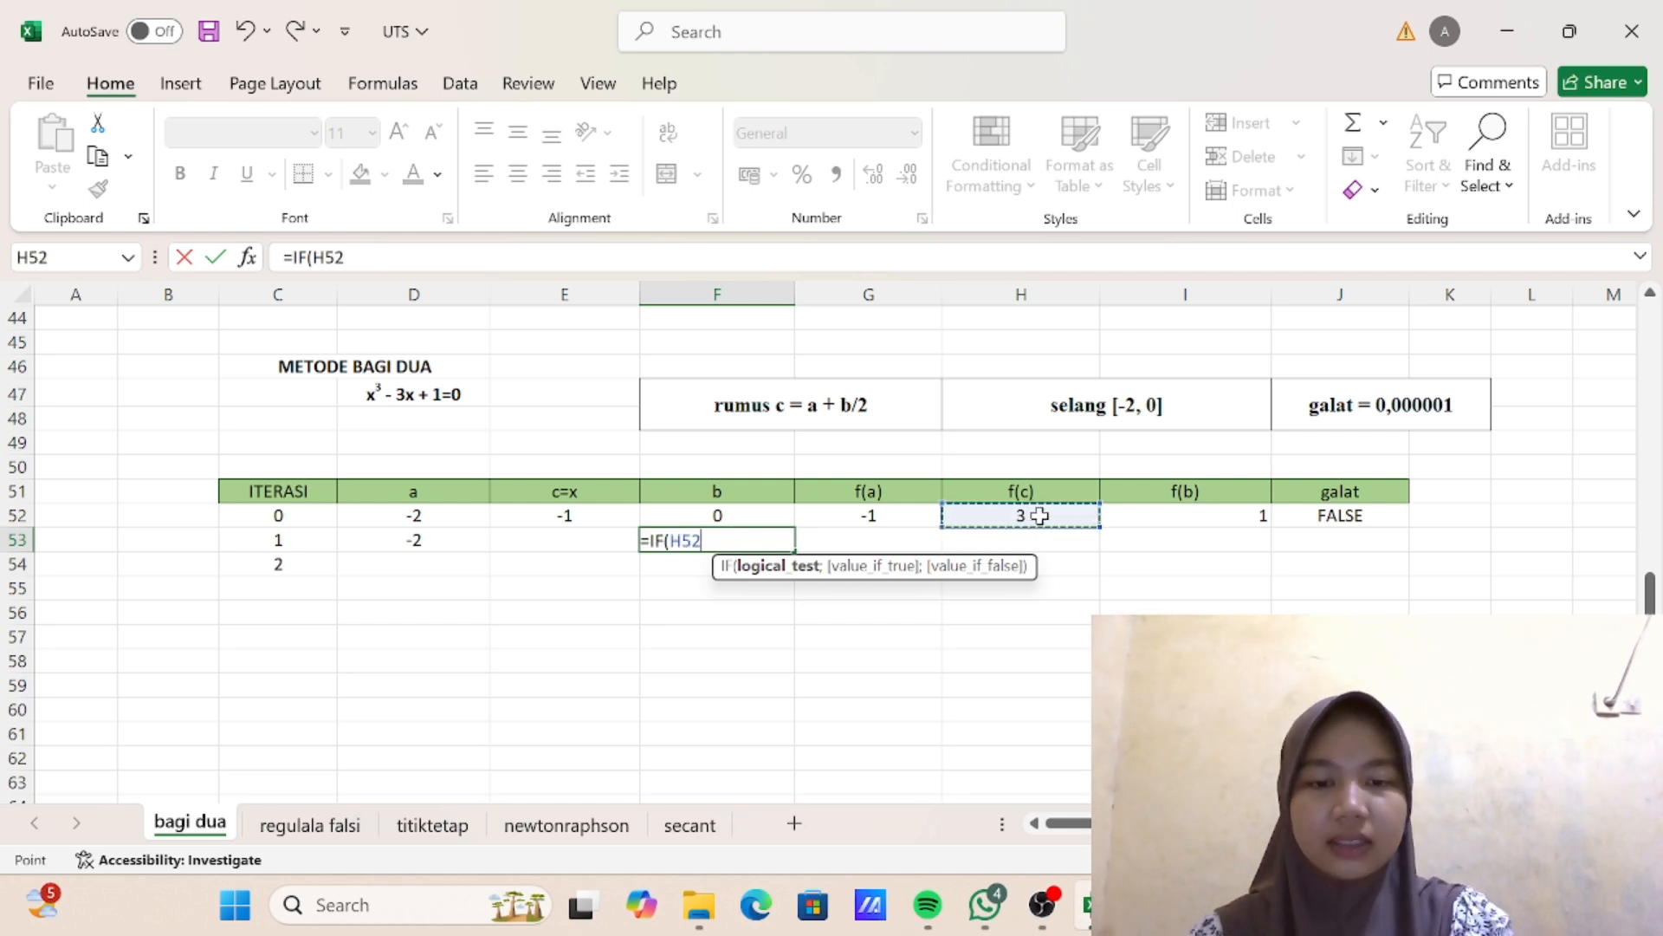
{"action": "type", "text": "*"}
{"action": "left_click", "coordinate": [1116, 520]}
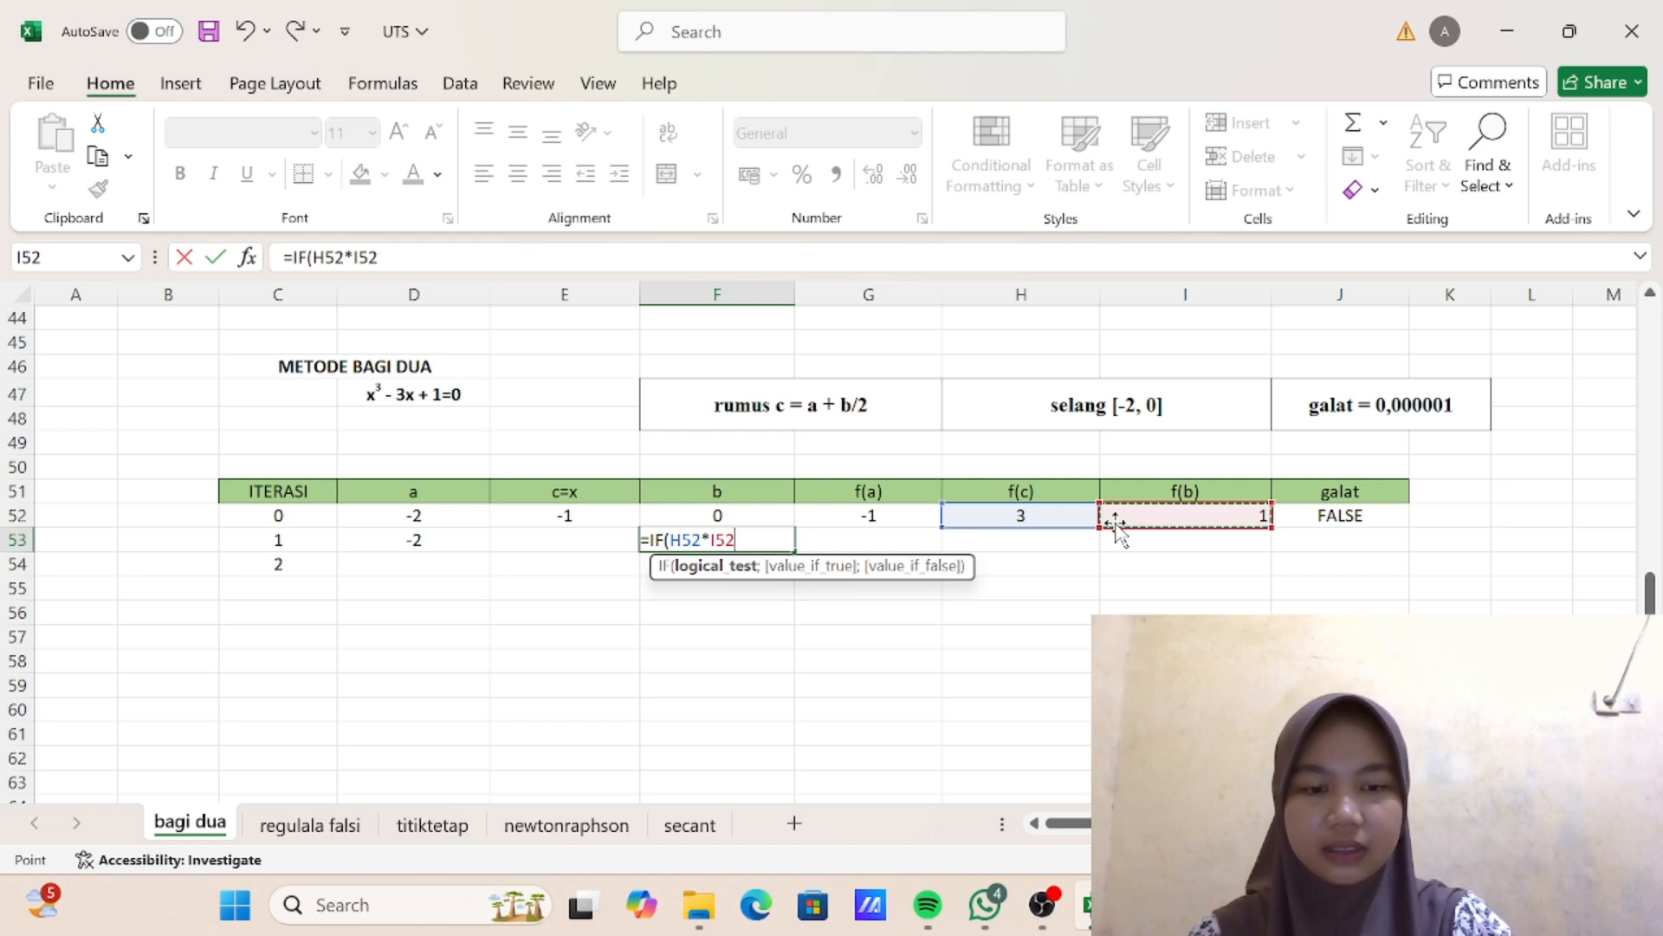
{"action": "type", "text": "<"}
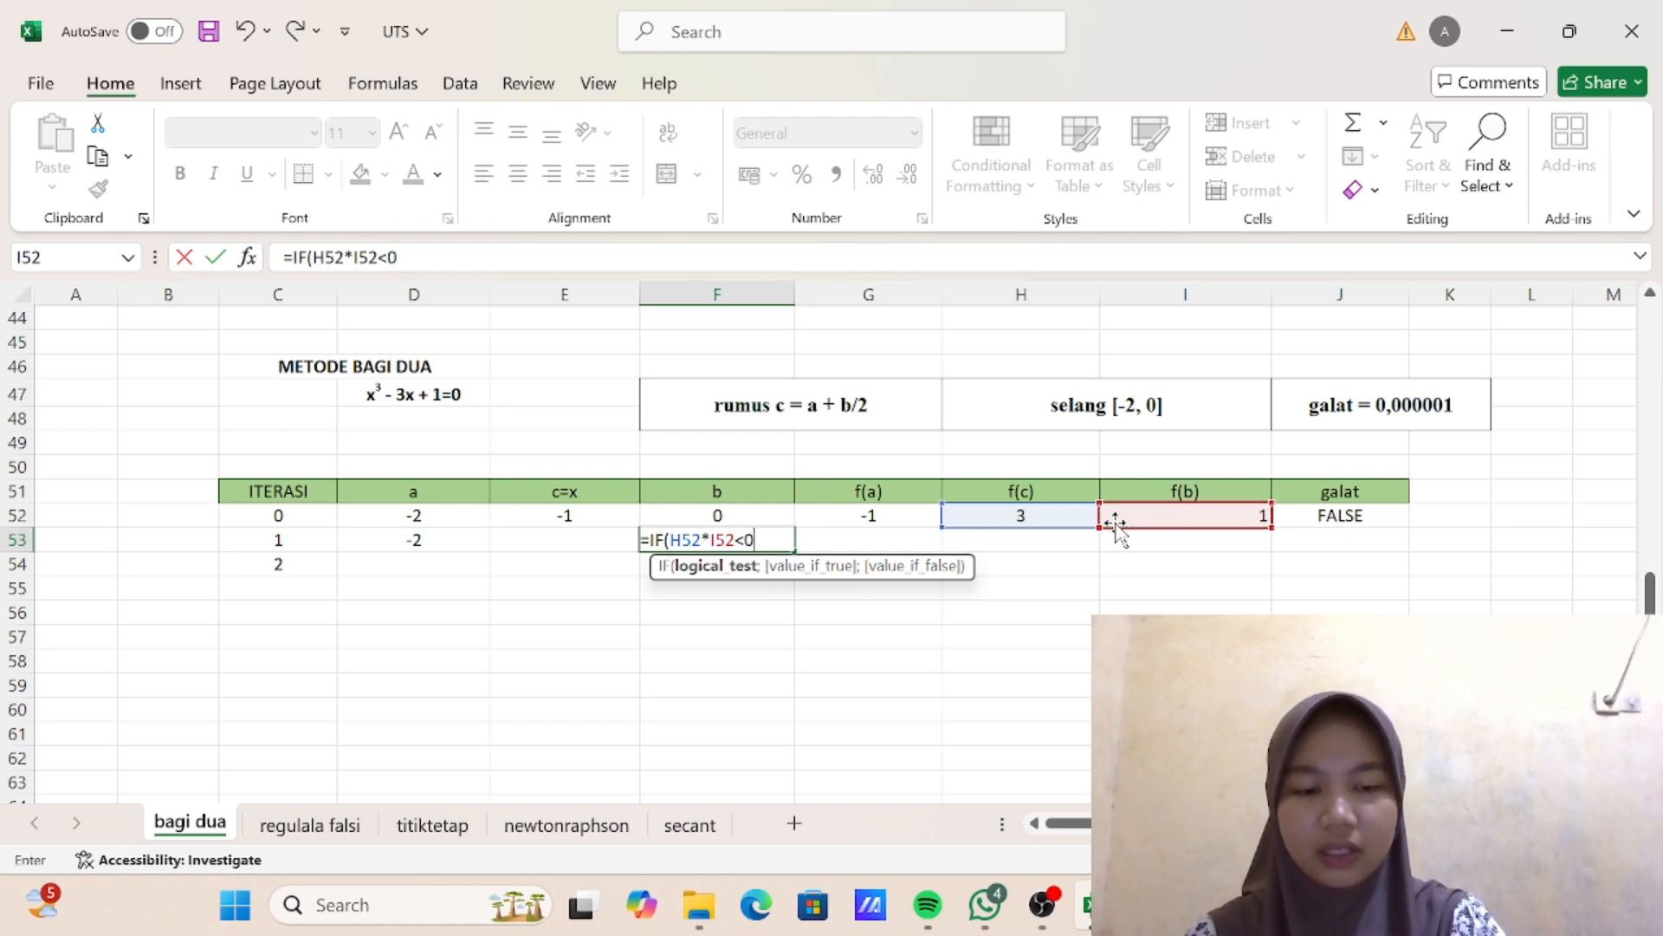
{"action": "type", "text": "0;"}
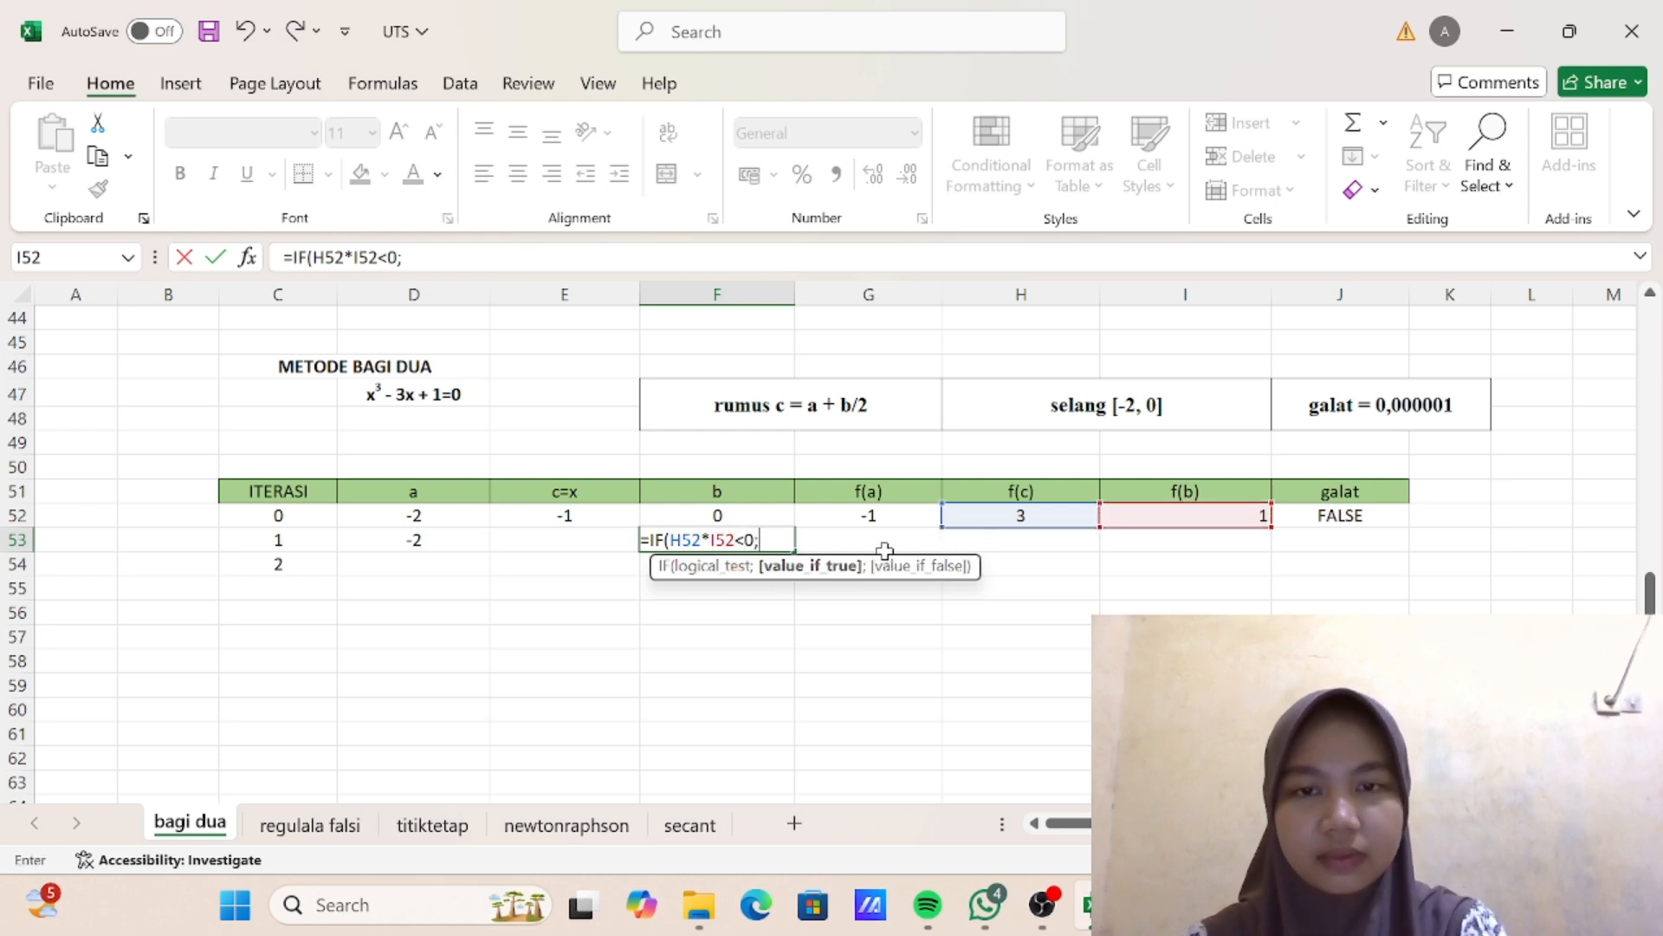
{"action": "left_click", "coordinate": [693, 517]}
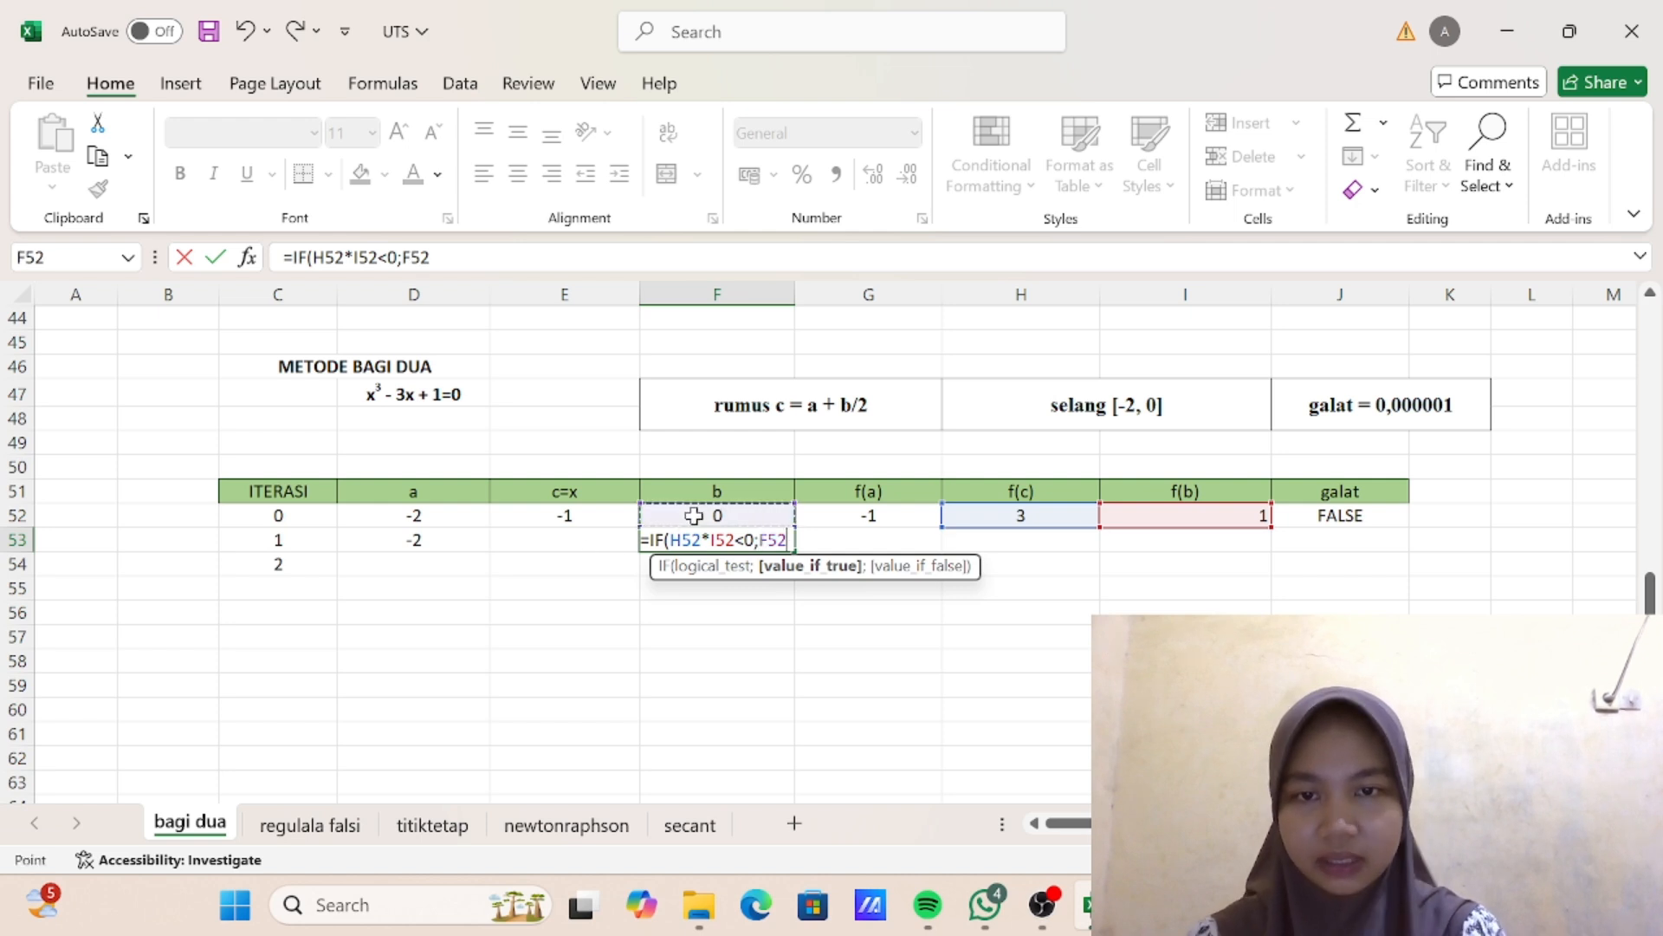
{"action": "type", "text": ";"}
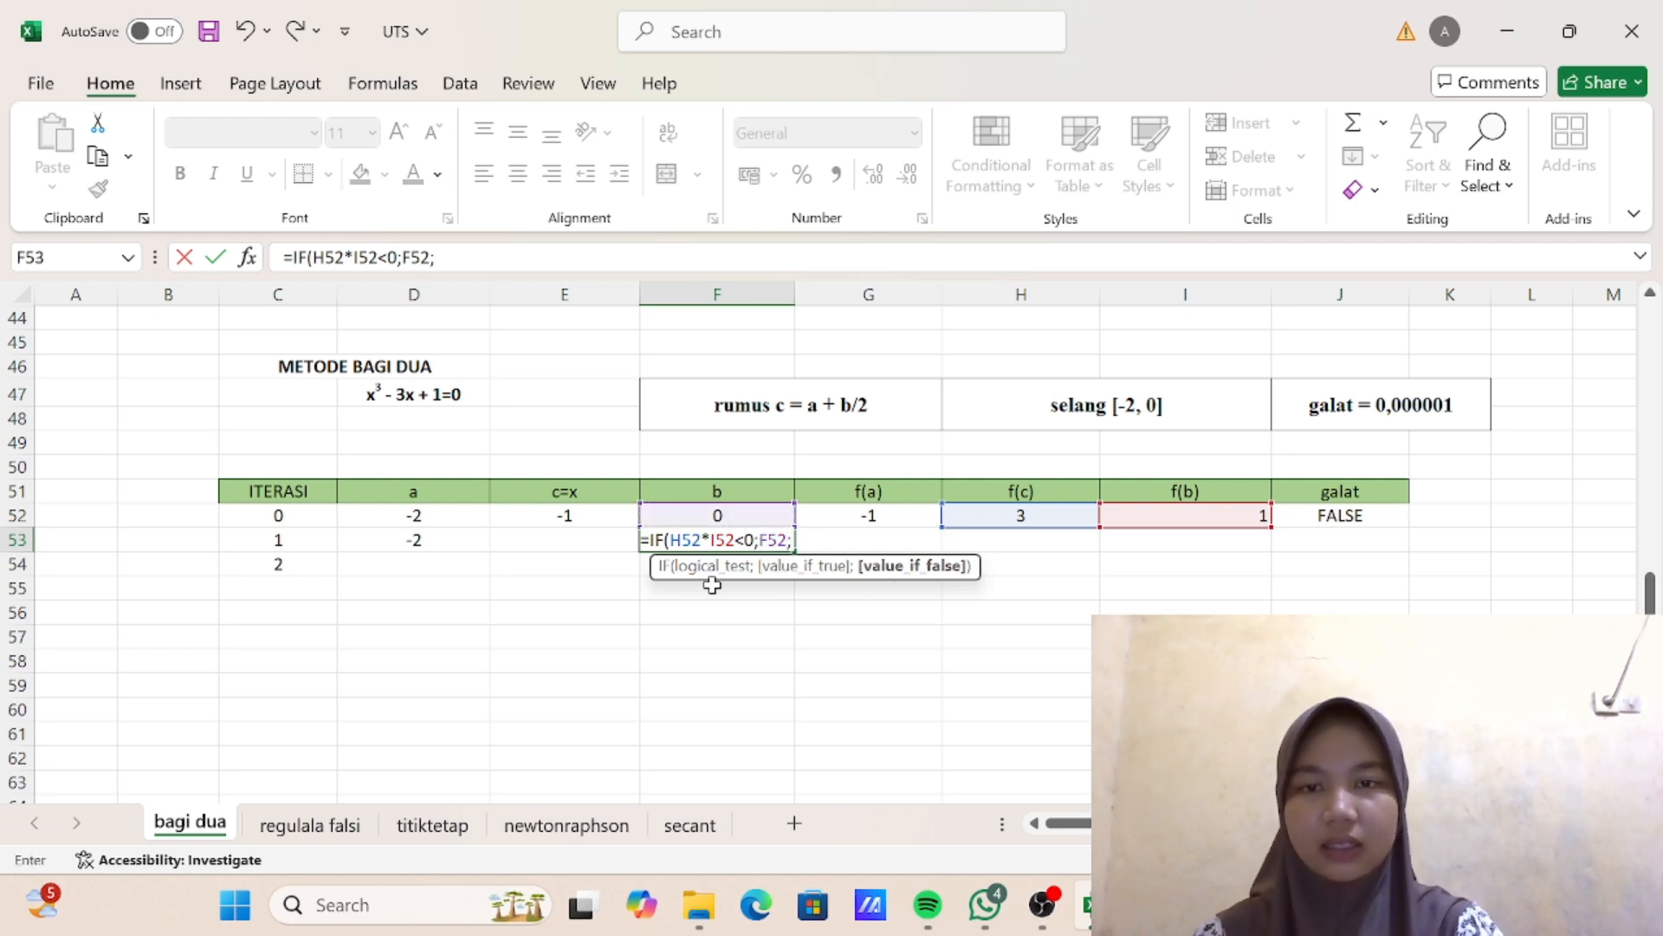
{"action": "left_click", "coordinate": [573, 517]}
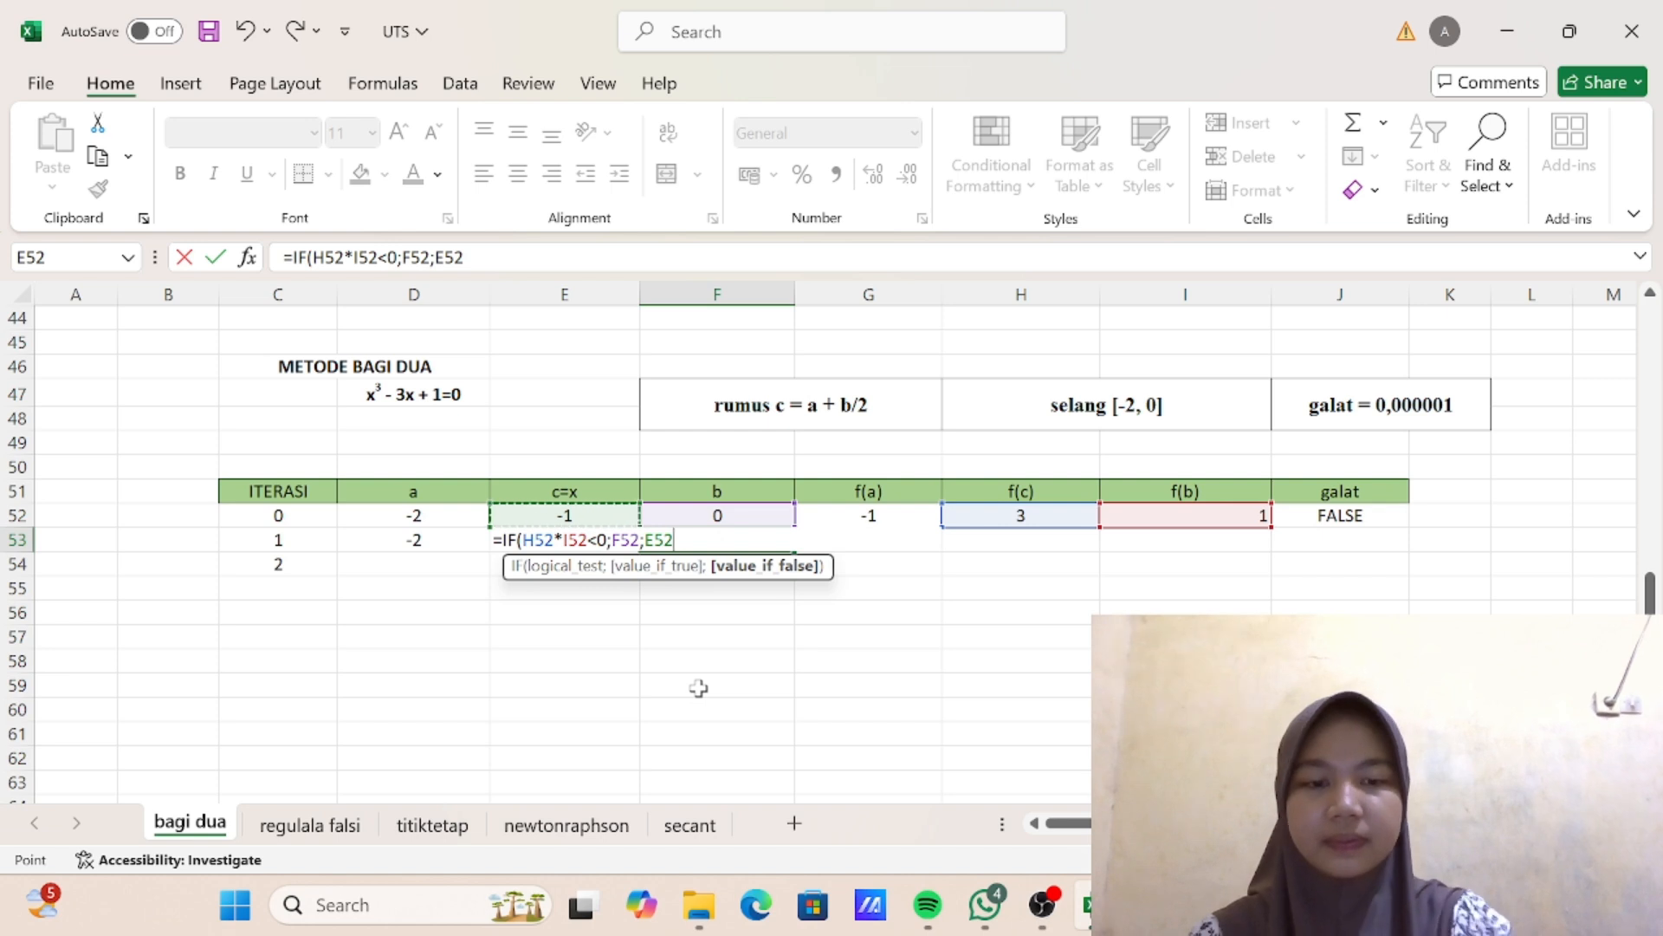
{"action": "type", "text": ")"}
{"action": "key", "text": "Return"}
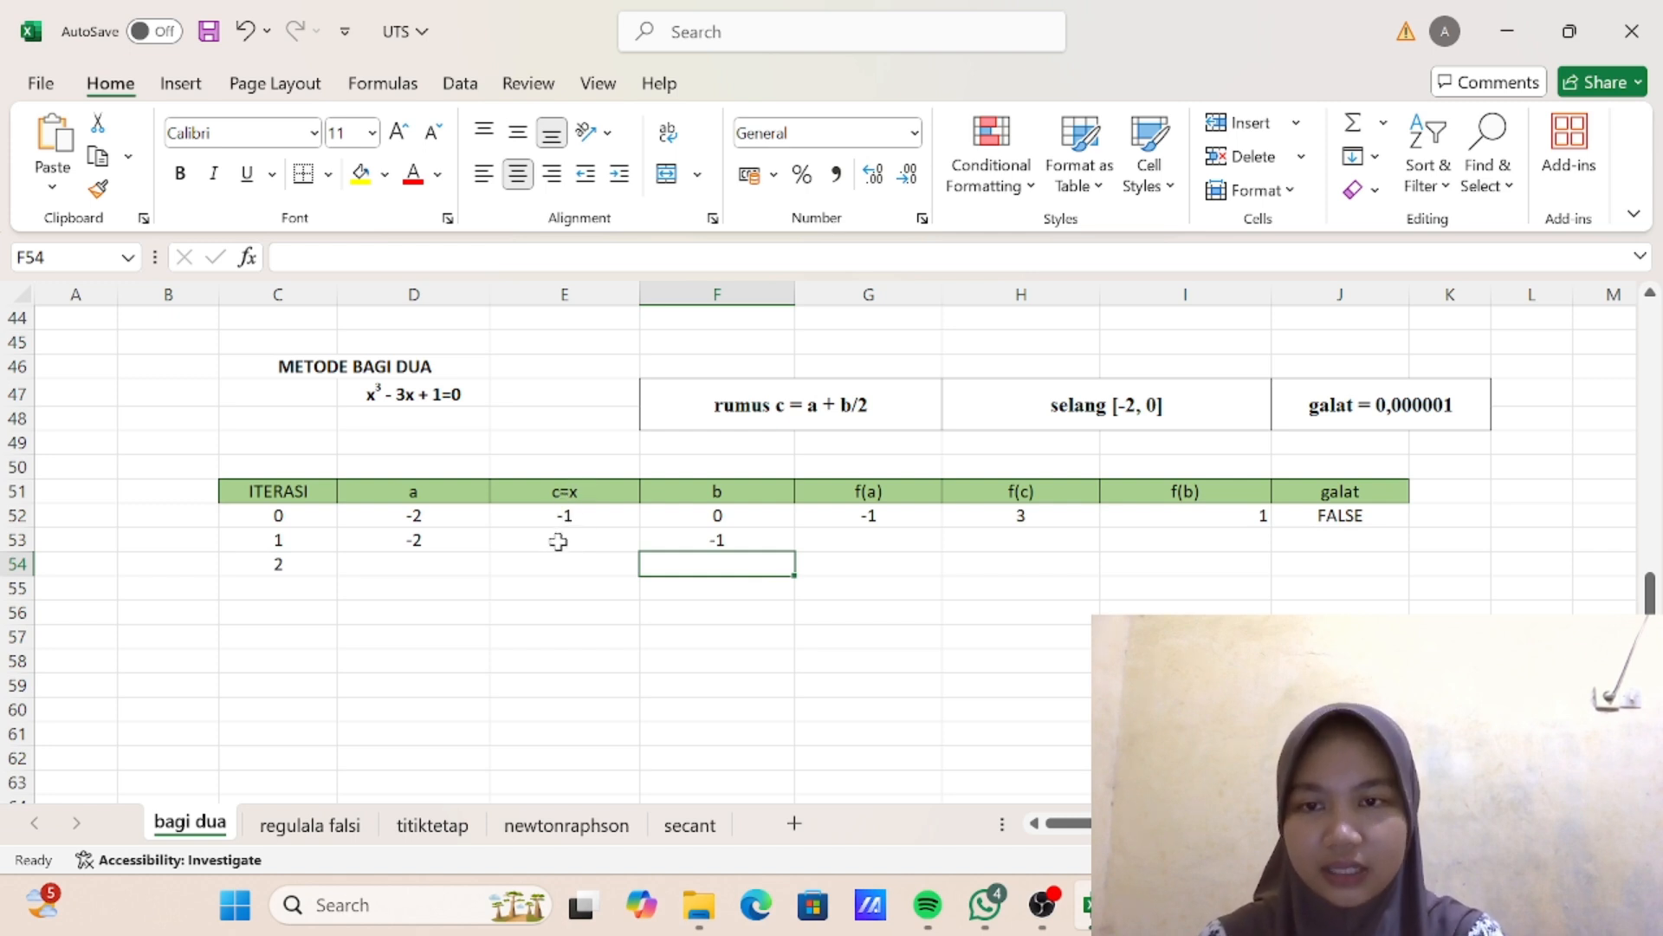
- Enter the midpoint formula =(D53+F53)/2 in cell E53 for the c=x value of iteration 1
{"action": "left_click", "coordinate": [557, 539]}
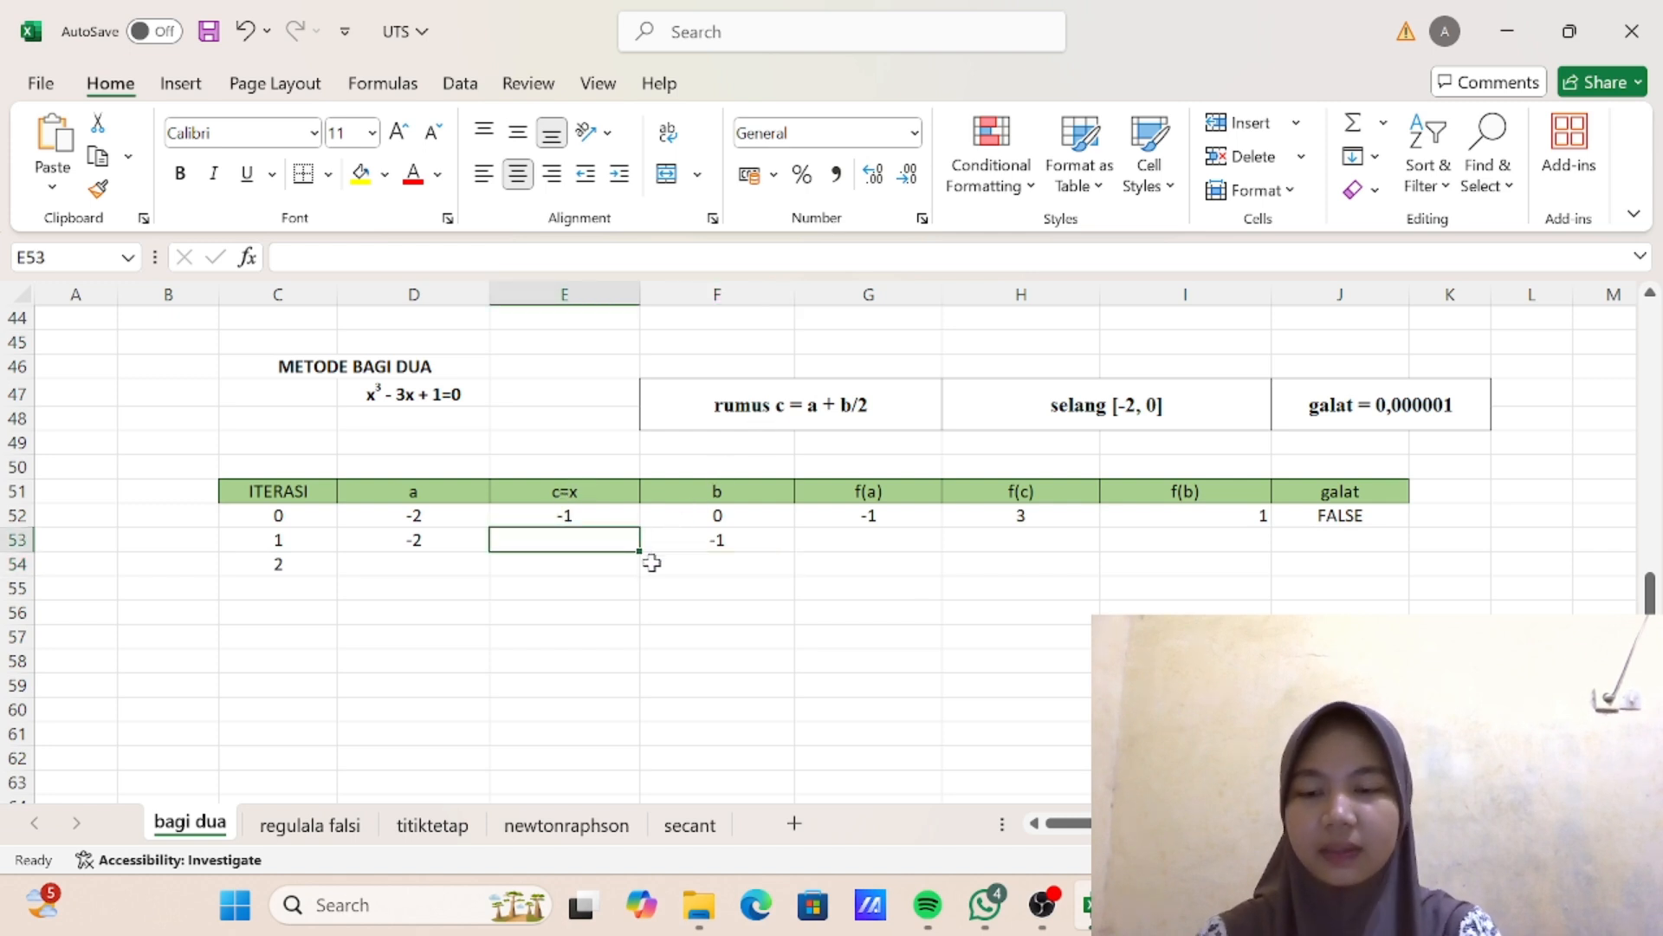
{"action": "type", "text": "="}
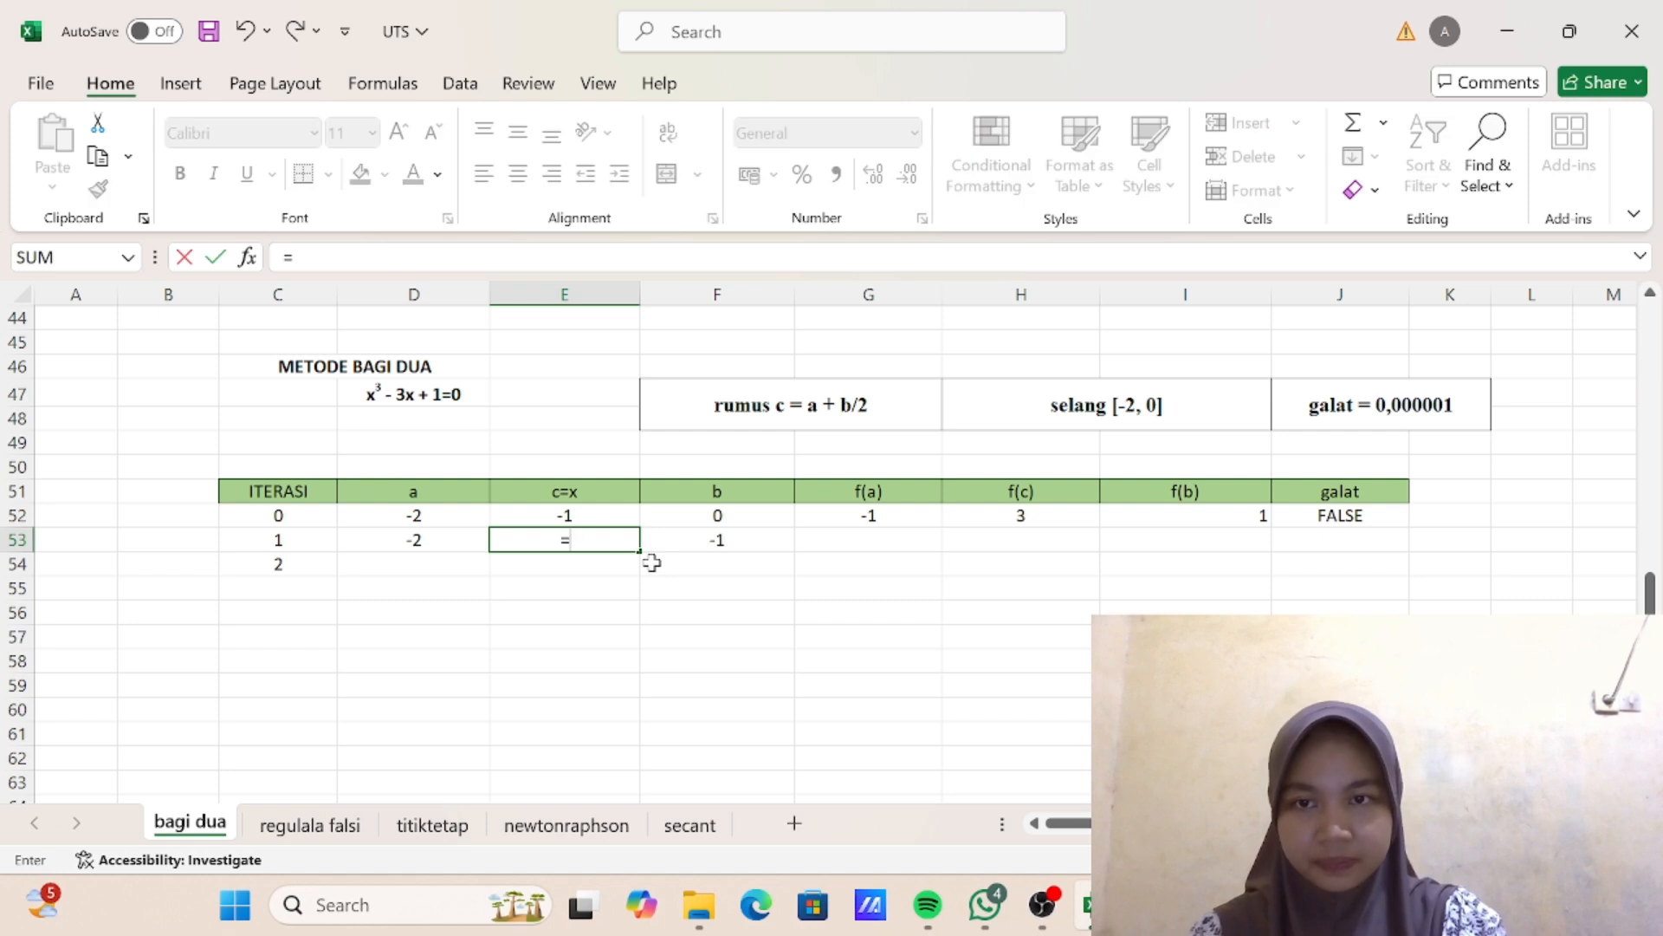
{"action": "type", "text": "("}
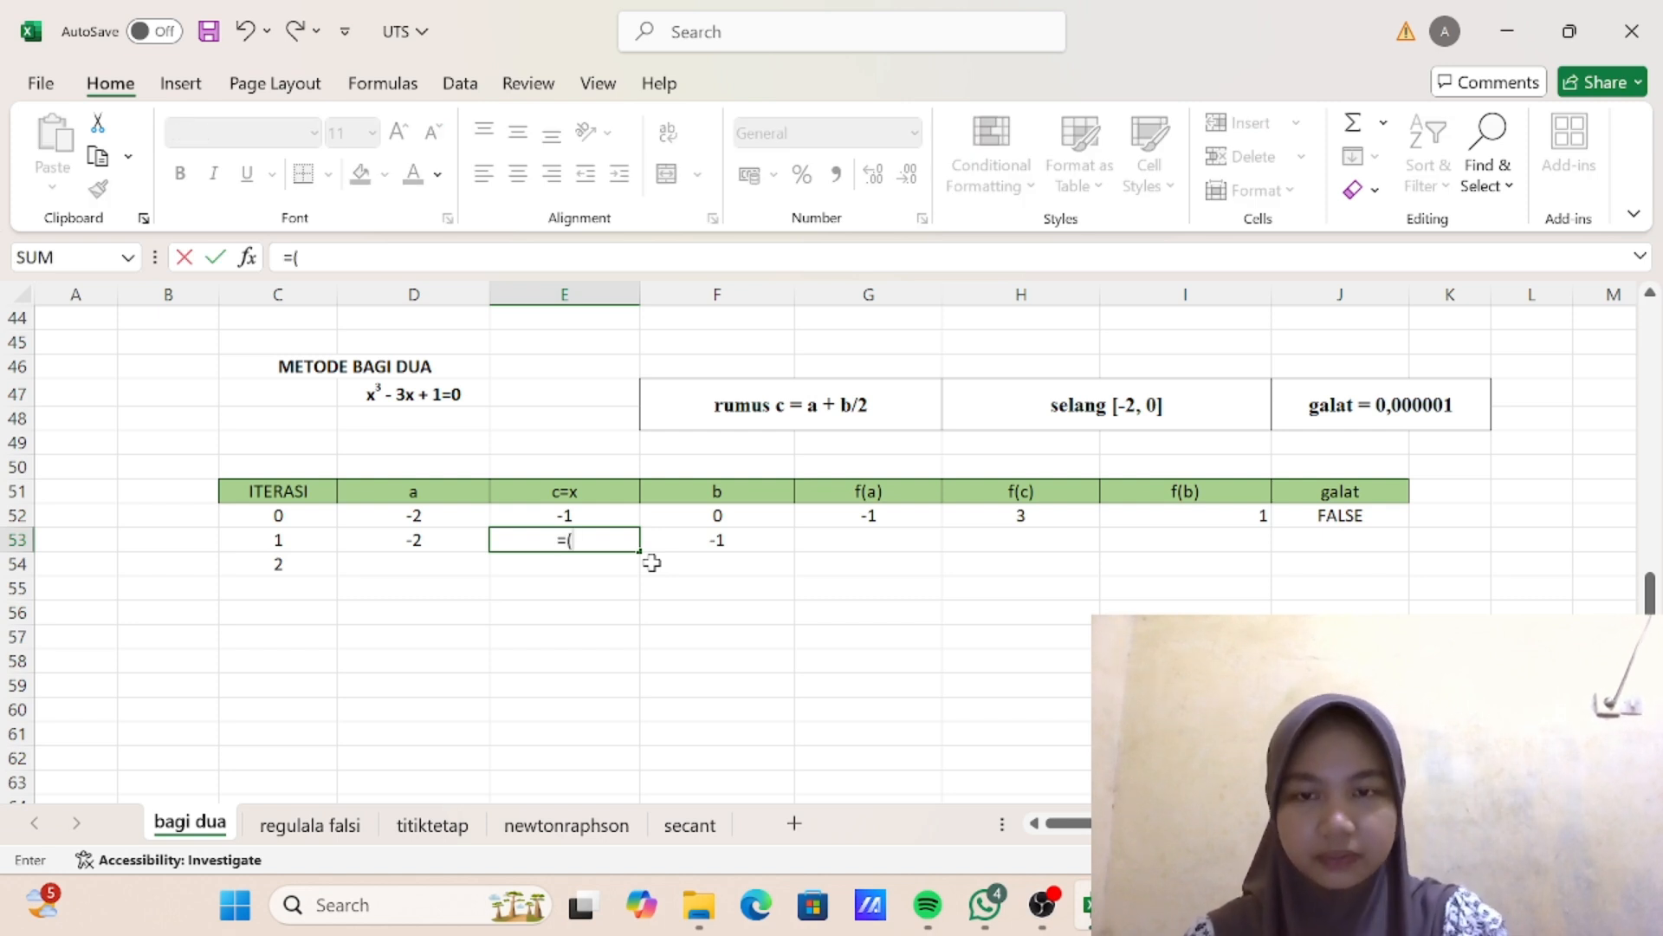
{"action": "left_click", "coordinate": [386, 531]}
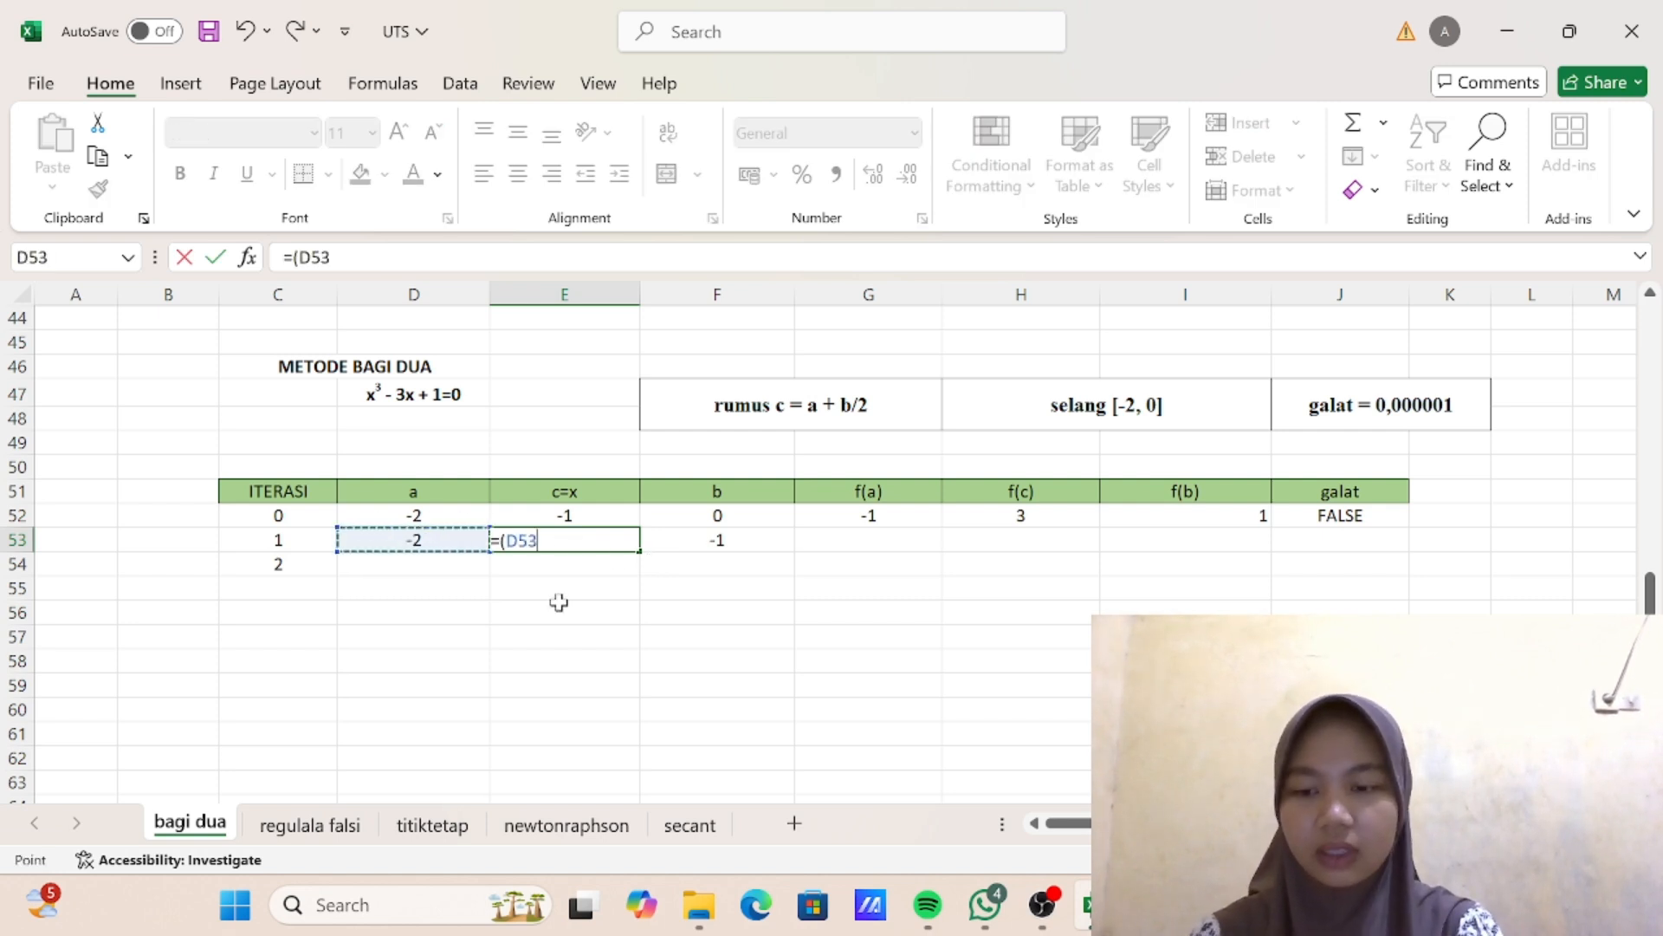
{"action": "type", "text": "+"}
{"action": "left_click", "coordinate": [717, 537]}
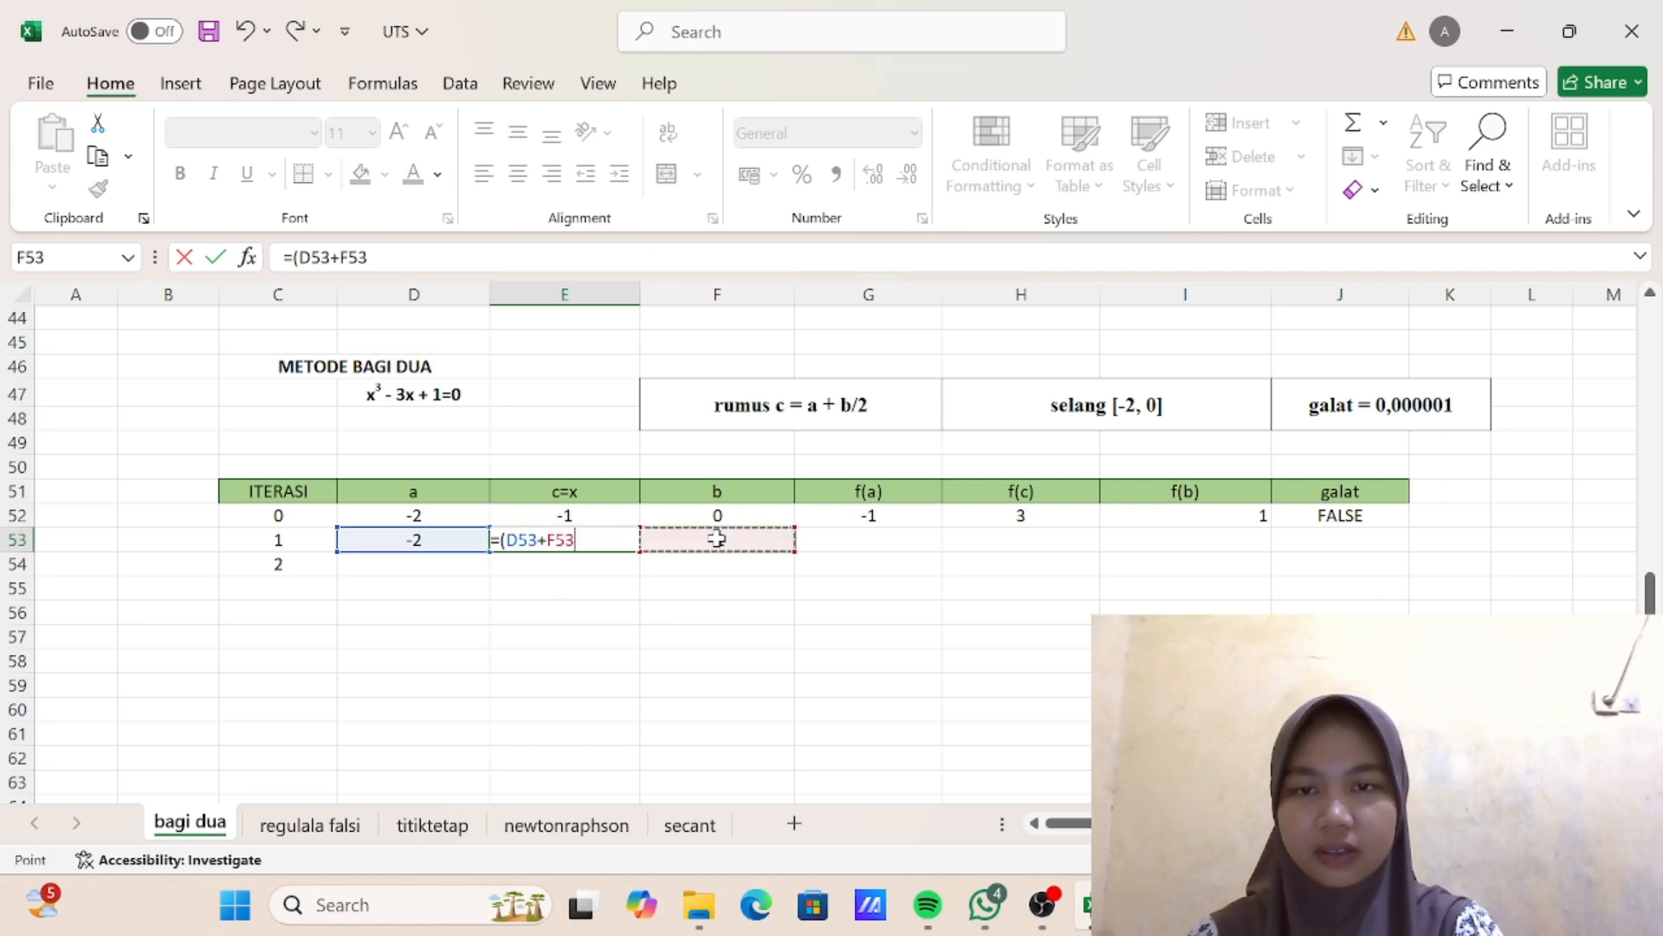
{"action": "type", "text": ")/2"}
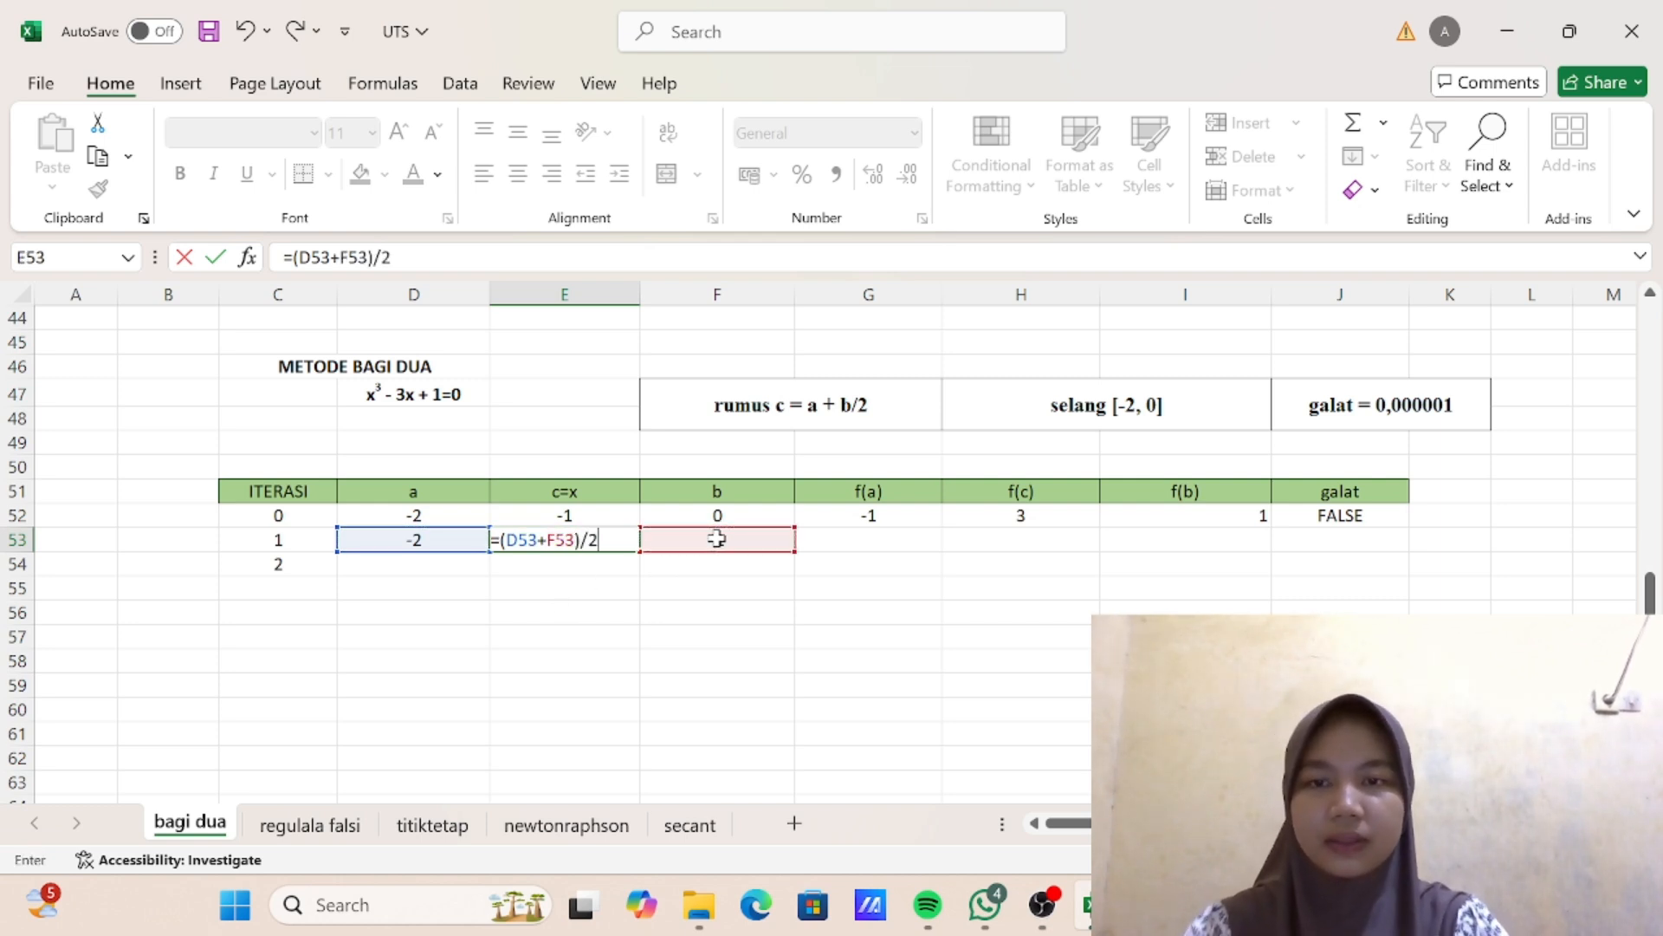
{"action": "key", "text": "Return"}
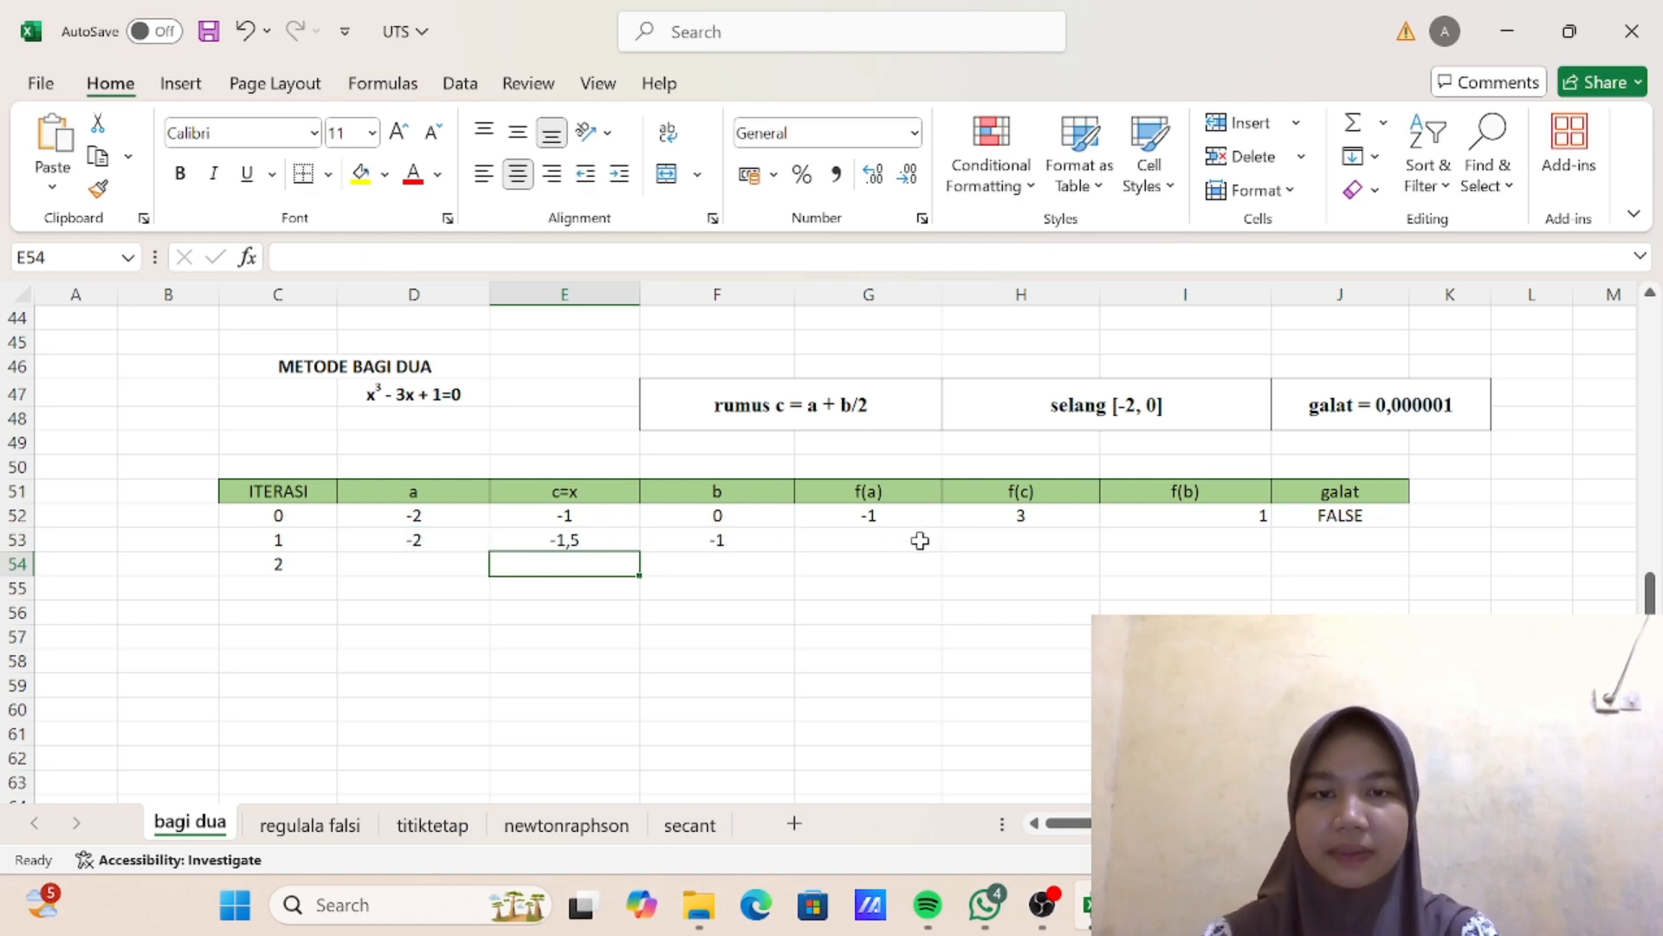
- Fill the iteration 0 formulas for f(a), f(c), f(b) and galat in G52:J52 down into row 53
{"action": "left_click", "coordinate": [889, 515]}
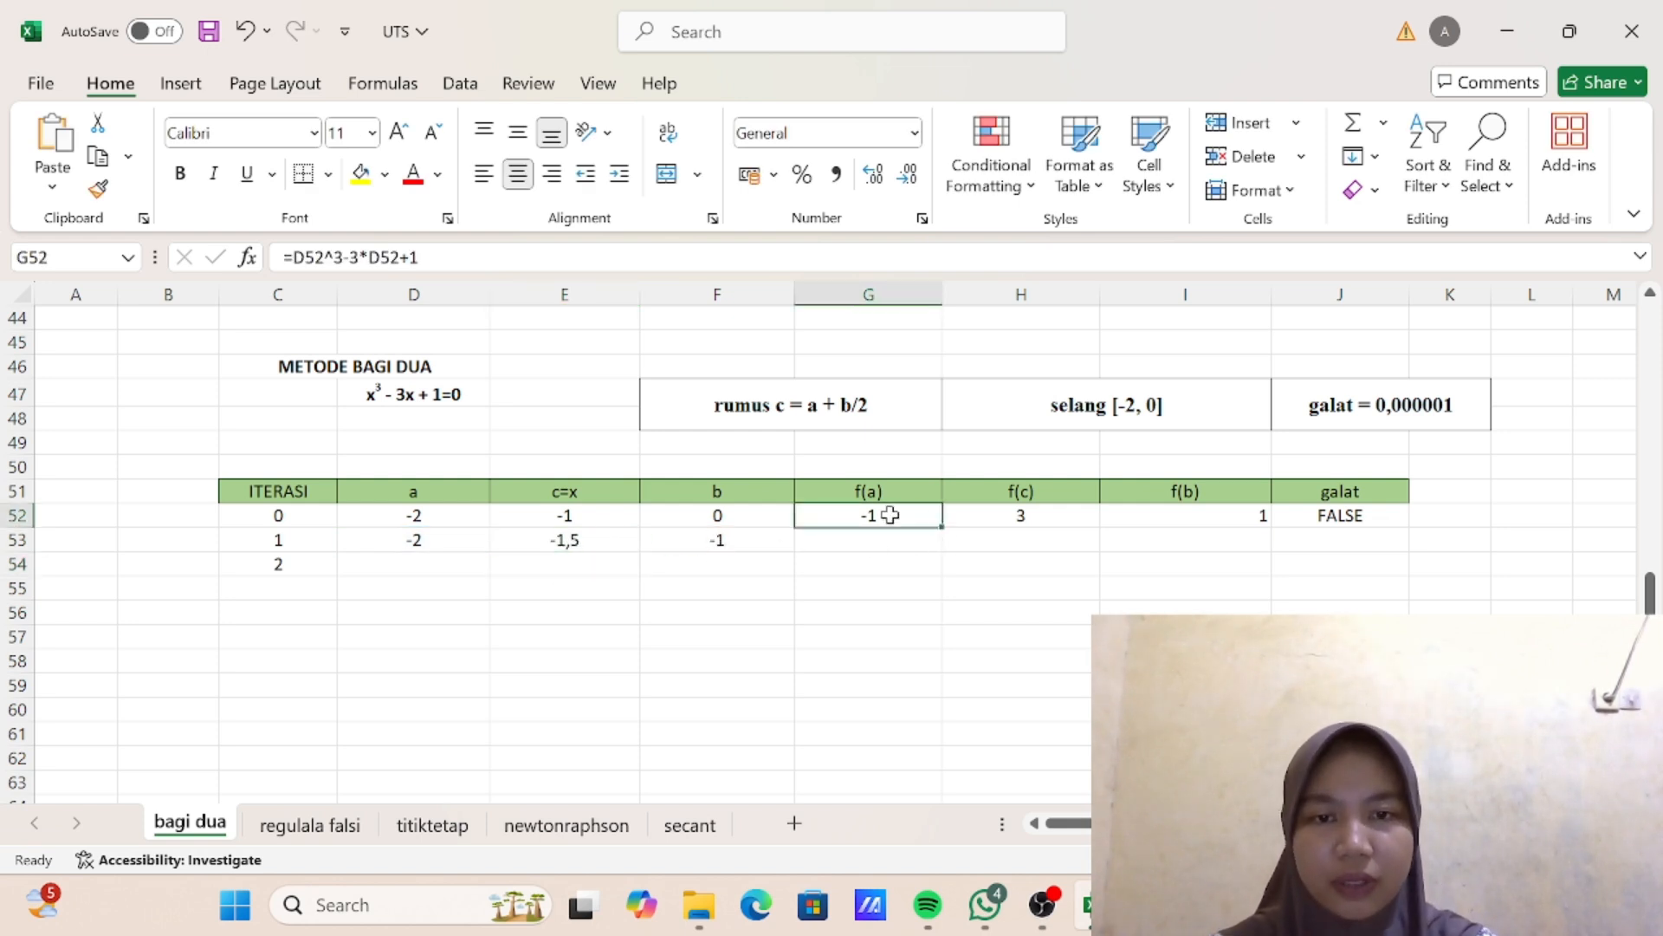
{"action": "left_click_drag", "start_coordinate": [941, 525], "coordinate": [942, 544]}
{"action": "left_click", "coordinate": [1020, 516]}
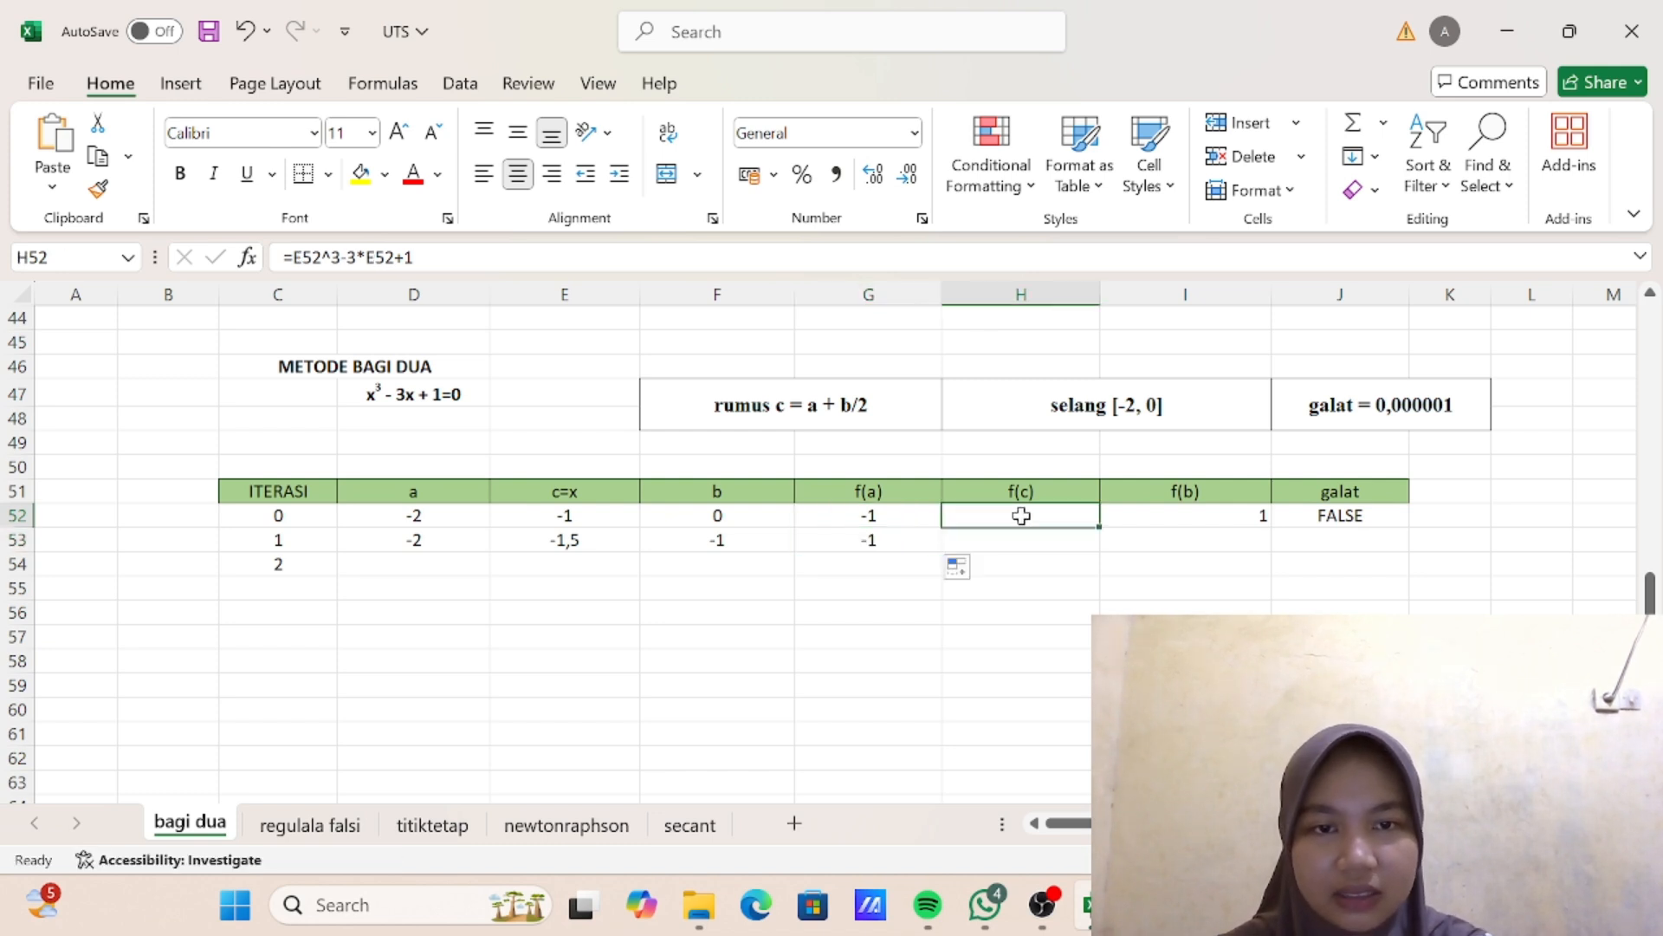
{"action": "left_click_drag", "start_coordinate": [1098, 526], "coordinate": [1099, 544]}
{"action": "left_click", "coordinate": [1178, 514]}
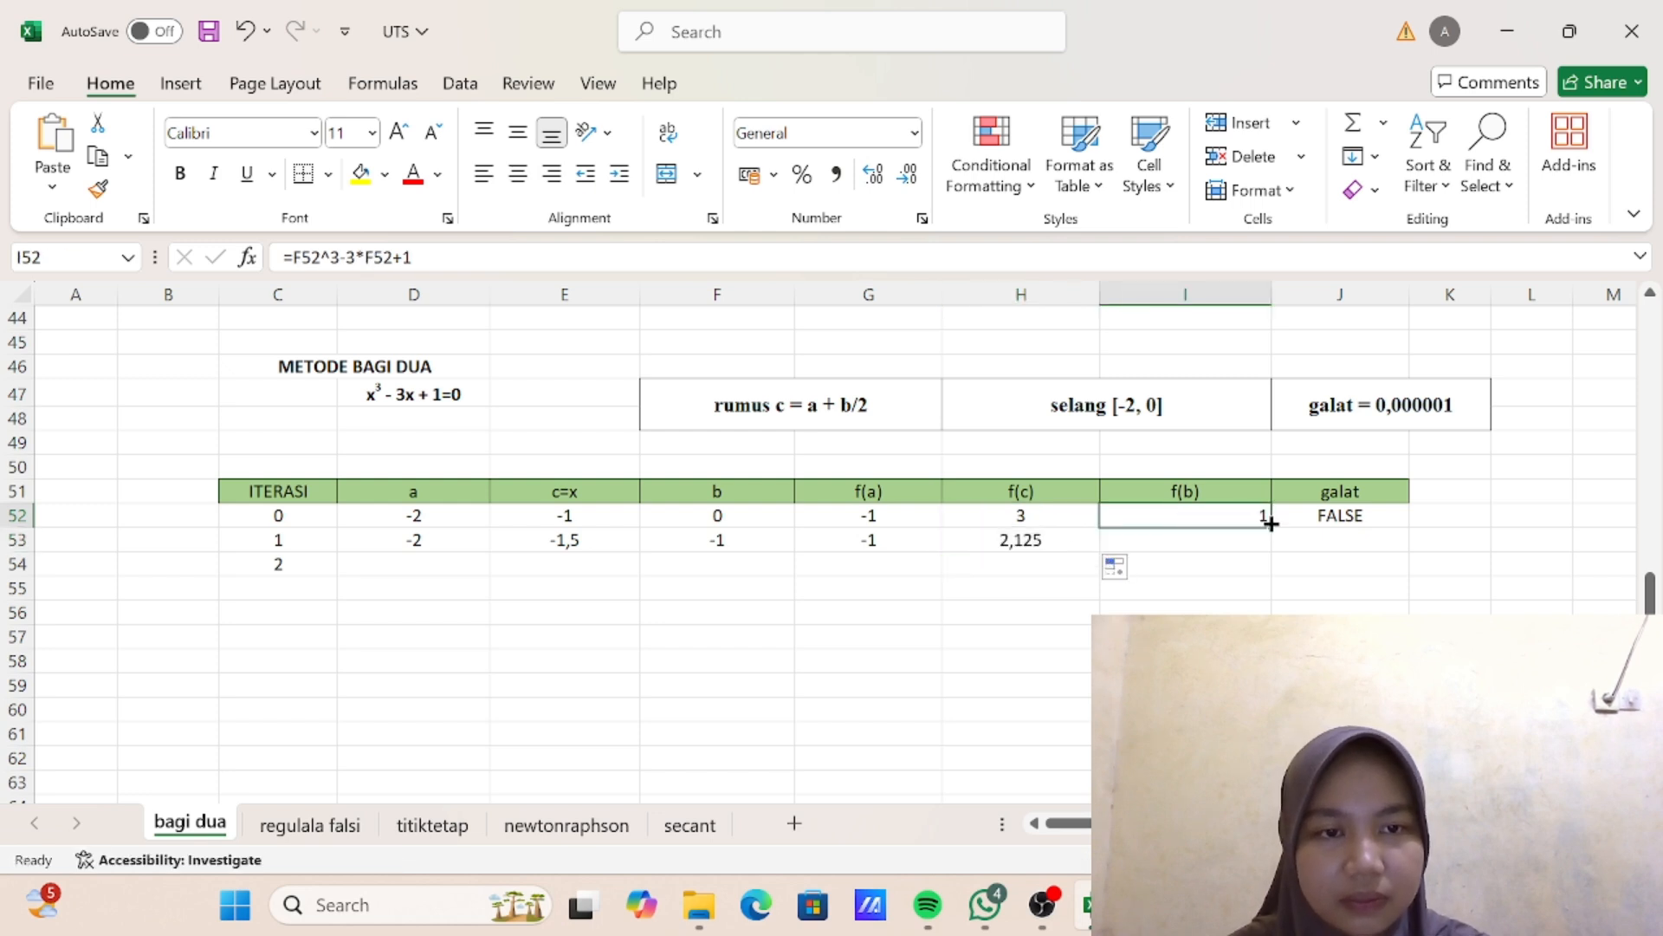
{"action": "left_click_drag", "start_coordinate": [1270, 523], "coordinate": [1274, 548]}
{"action": "left_click", "coordinate": [1340, 515]}
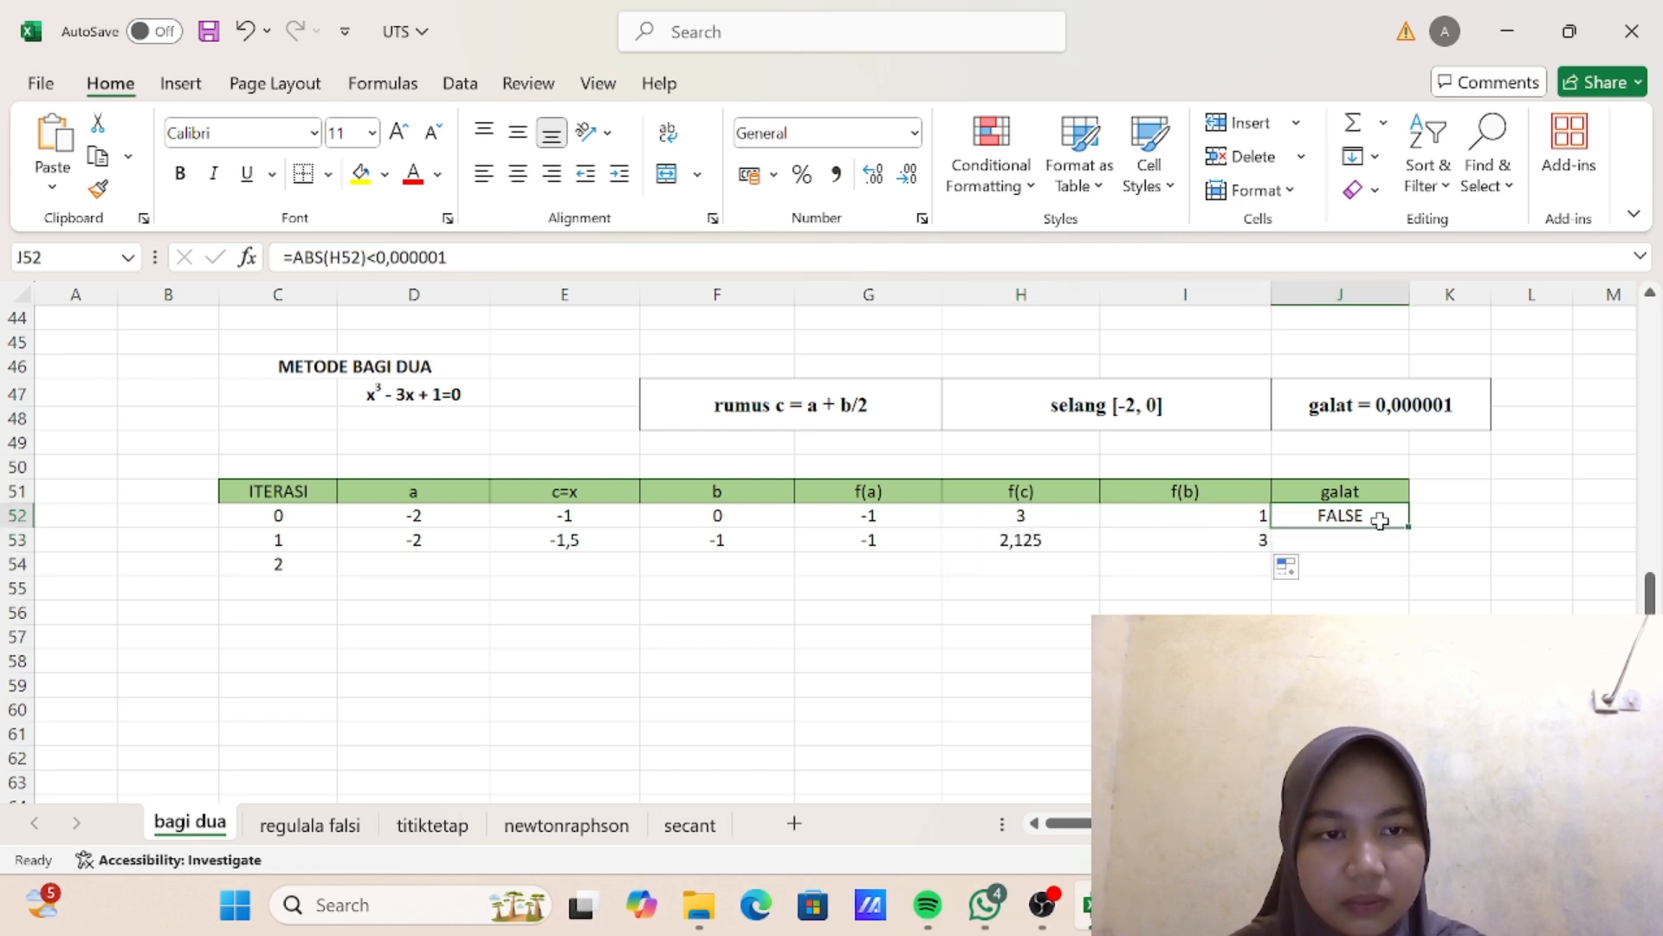
{"action": "left_click_drag", "start_coordinate": [1408, 525], "coordinate": [1412, 553]}
- Inspect the f(c) formula in cell H53 for iteration 1
{"action": "left_click", "coordinate": [1007, 540]}
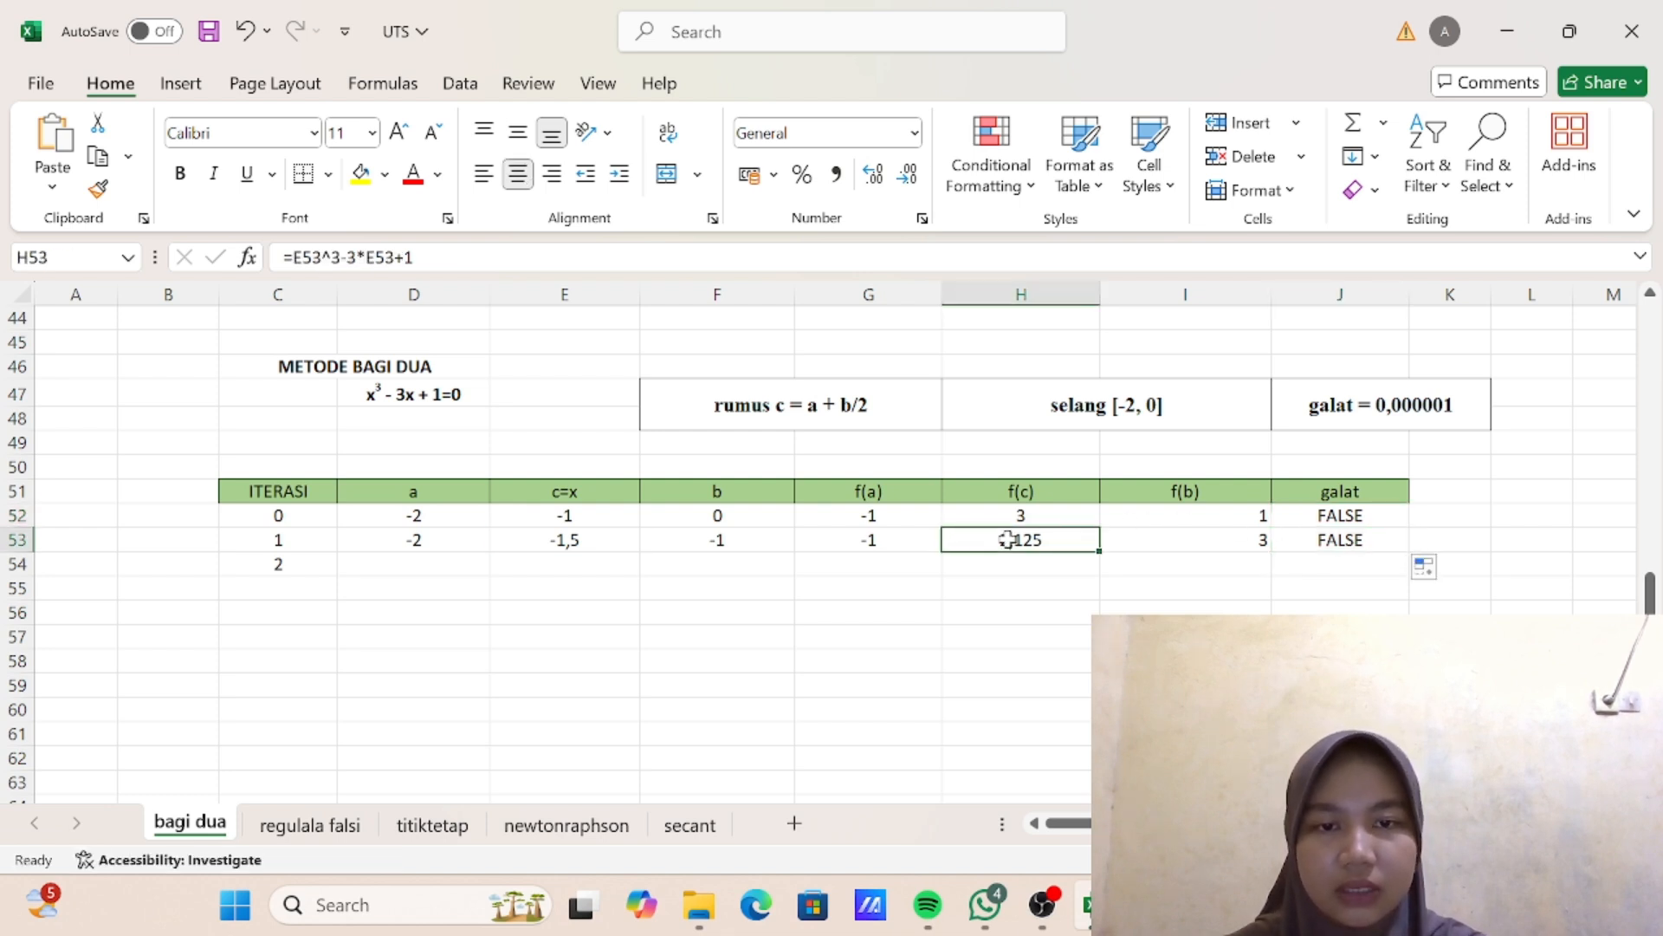
{"action": "double_click", "coordinate": [1007, 540]}
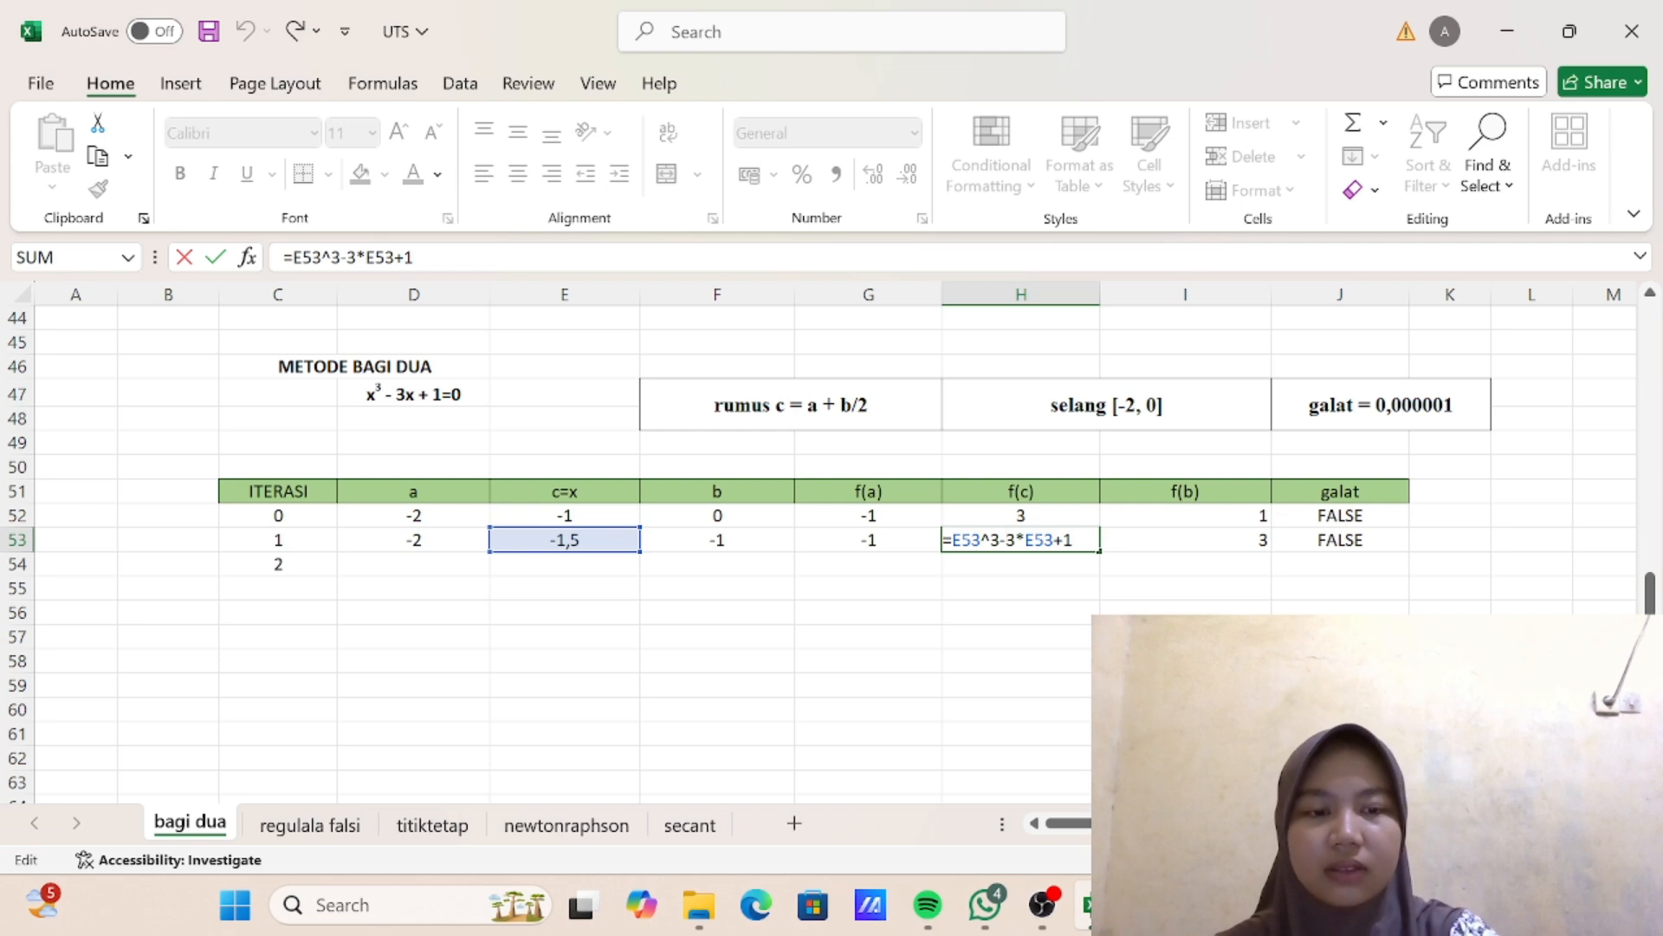
{"action": "key", "text": "Return"}
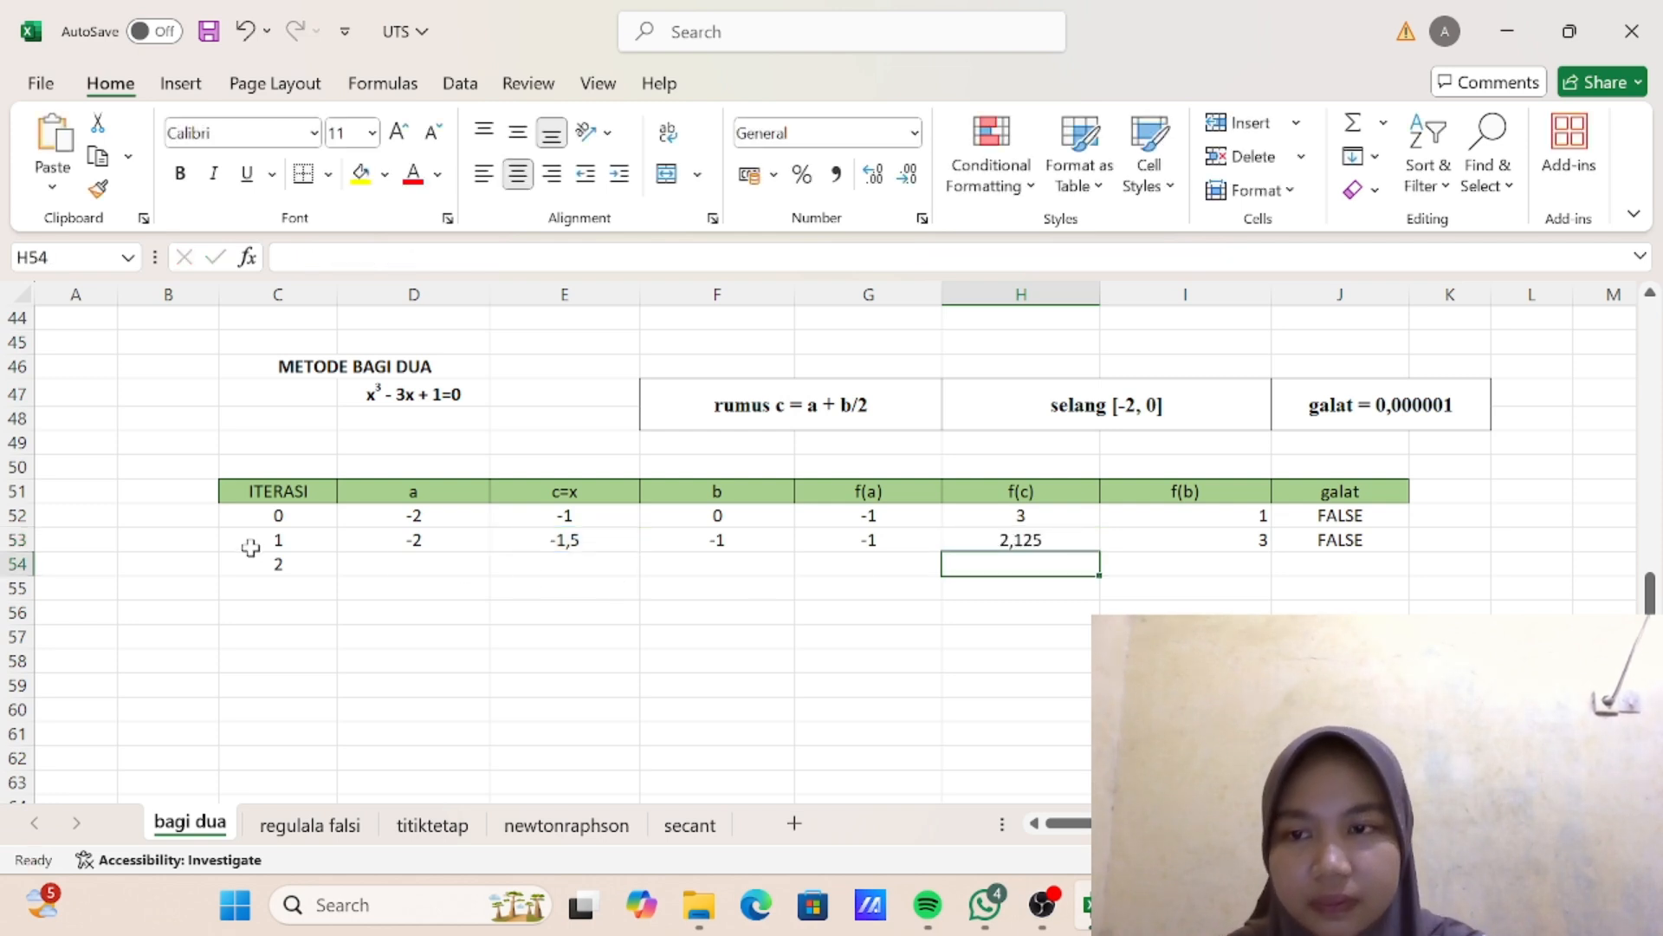
- Fill the iteration 1 row C53:J53 down to row 74, through iteration 22
{"action": "left_click_drag", "start_coordinate": [264, 539], "coordinate": [1320, 538]}
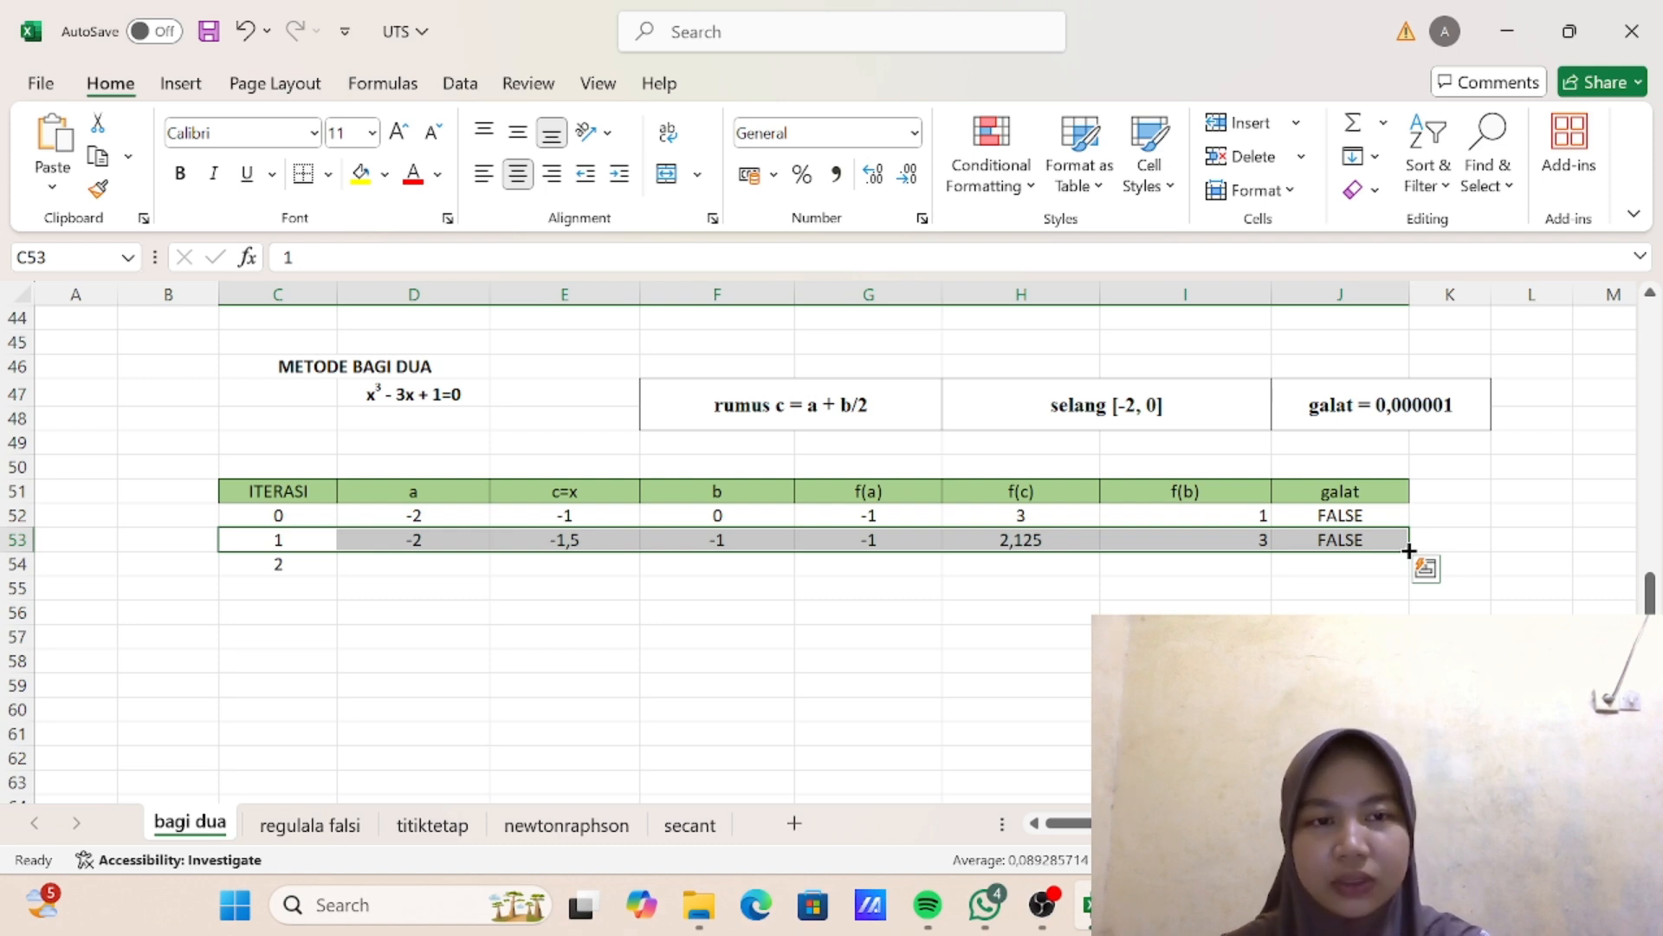
{"action": "left_click_drag", "start_coordinate": [1409, 550], "coordinate": [1386, 707]}
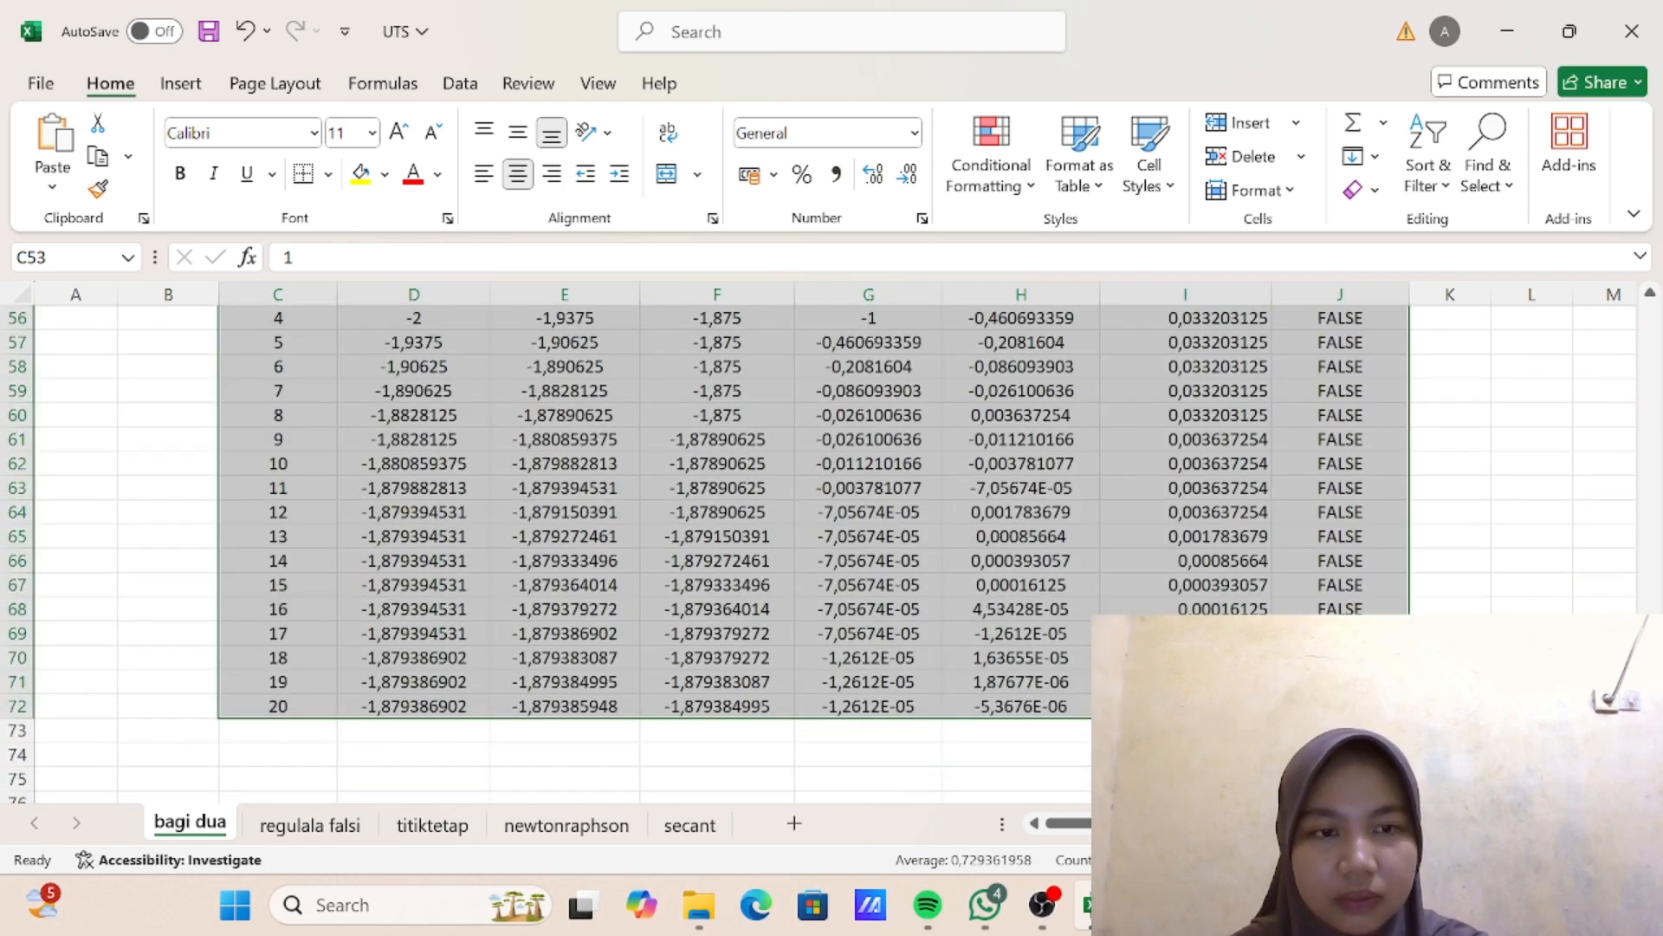
{"action": "left_click_drag", "start_coordinate": [1408, 718], "coordinate": [1405, 756]}
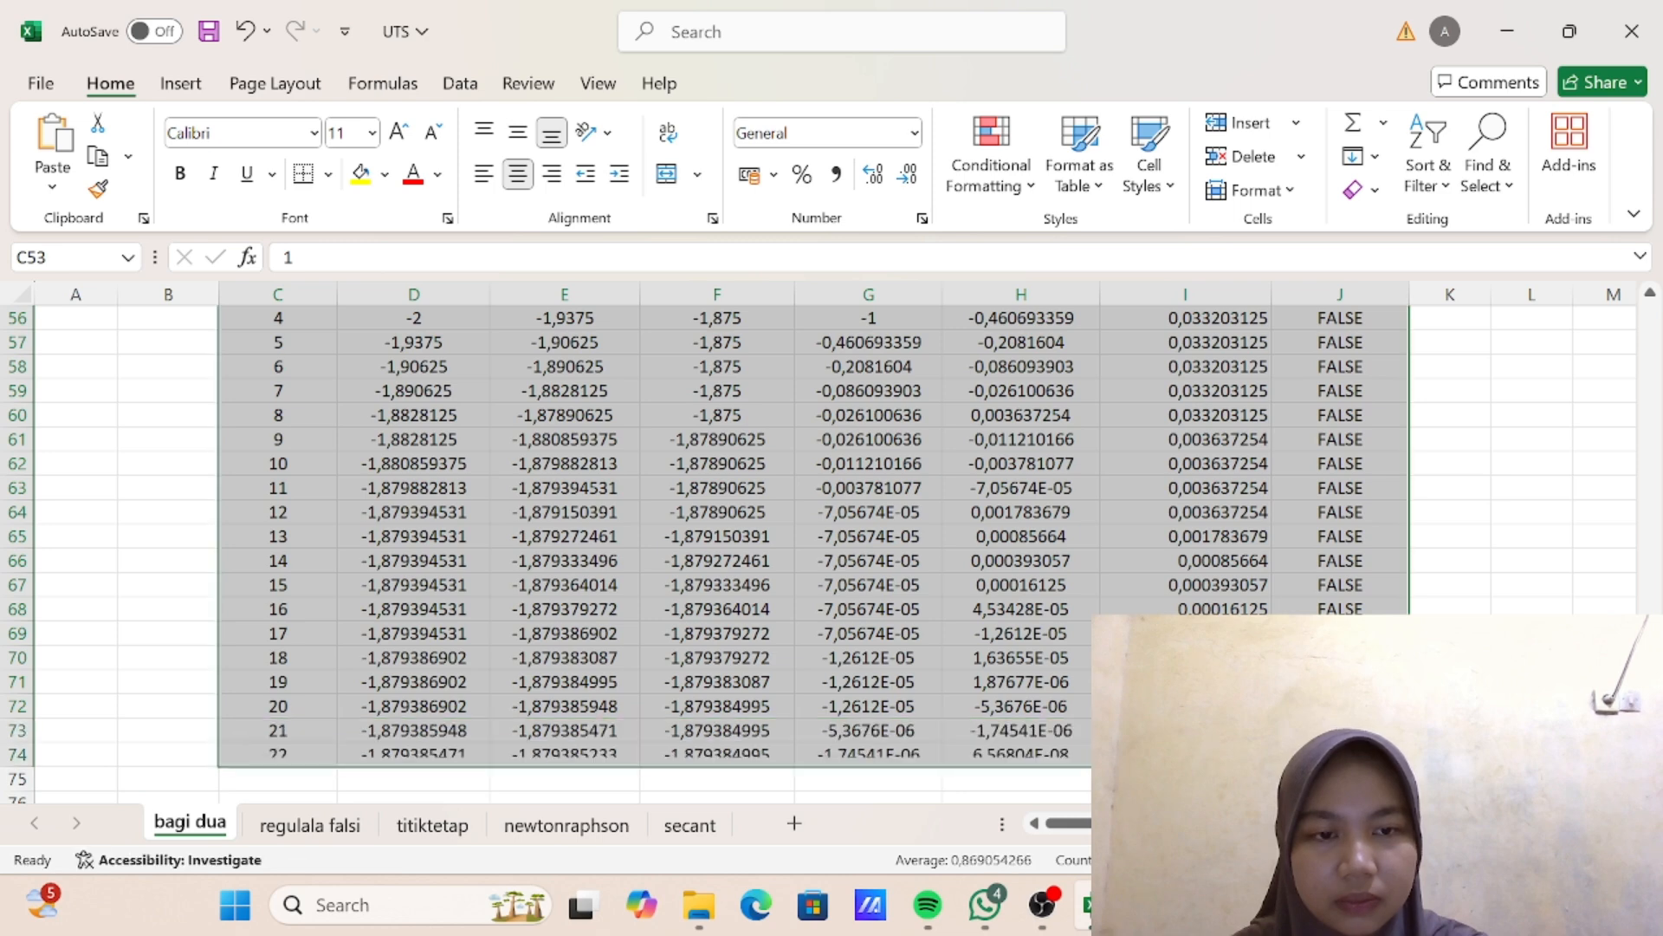
{"action": "left_click", "coordinate": [1455, 556]}
- Highlight the iteration 22 row, C74:J74, with a yellow fill
{"action": "scroll", "coordinate": [1126, 607], "scroll_direction": "down", "scroll_amount": 2}
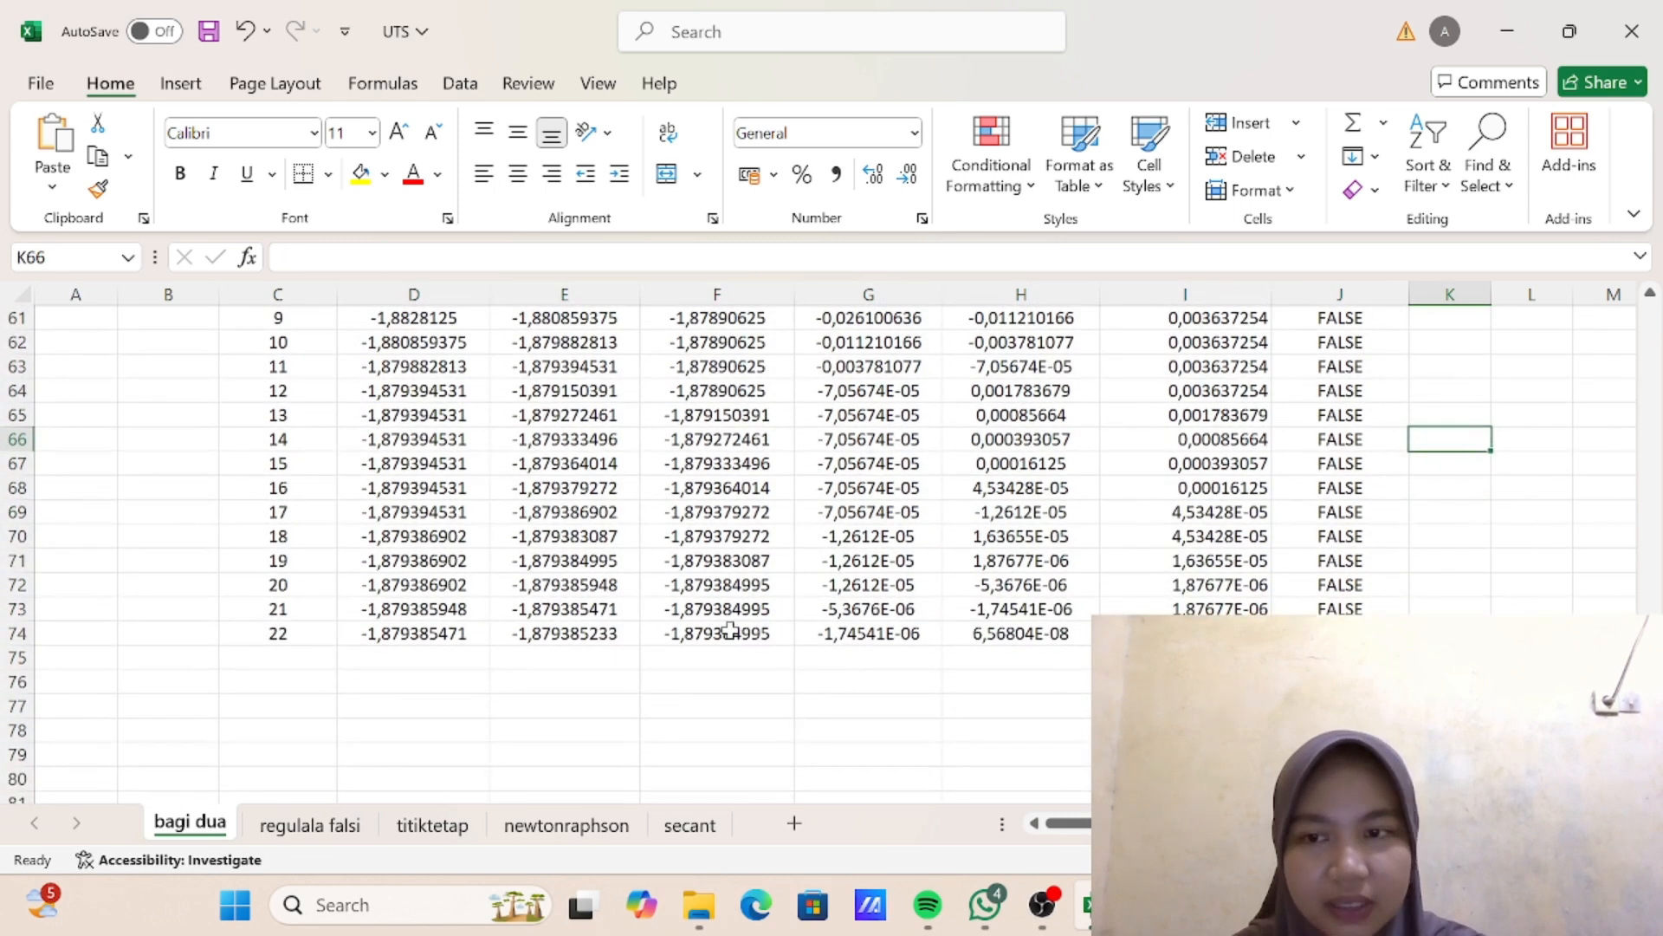
{"action": "left_click_drag", "start_coordinate": [304, 632], "coordinate": [1341, 637]}
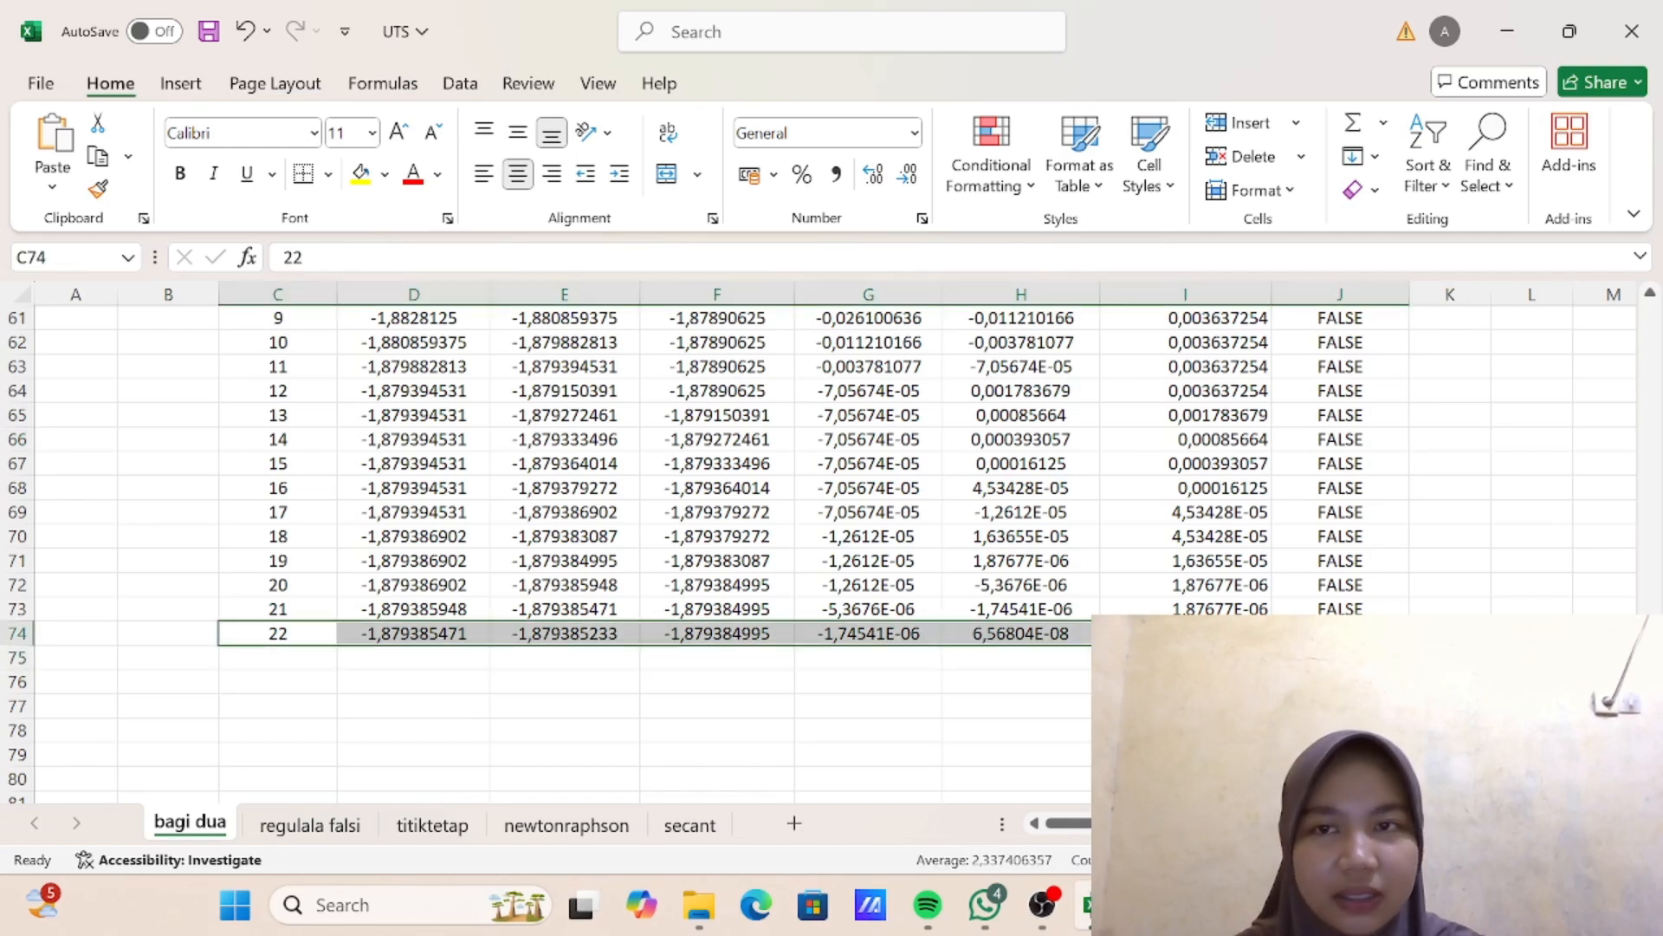
{"action": "left_click", "coordinate": [358, 173]}
{"action": "left_click", "coordinate": [953, 526]}
- Review the iteration table, comparing the f(c) value in H74 with the galat tolerance in J47
{"action": "scroll", "coordinate": [953, 527], "scroll_direction": "up", "scroll_amount": 7}
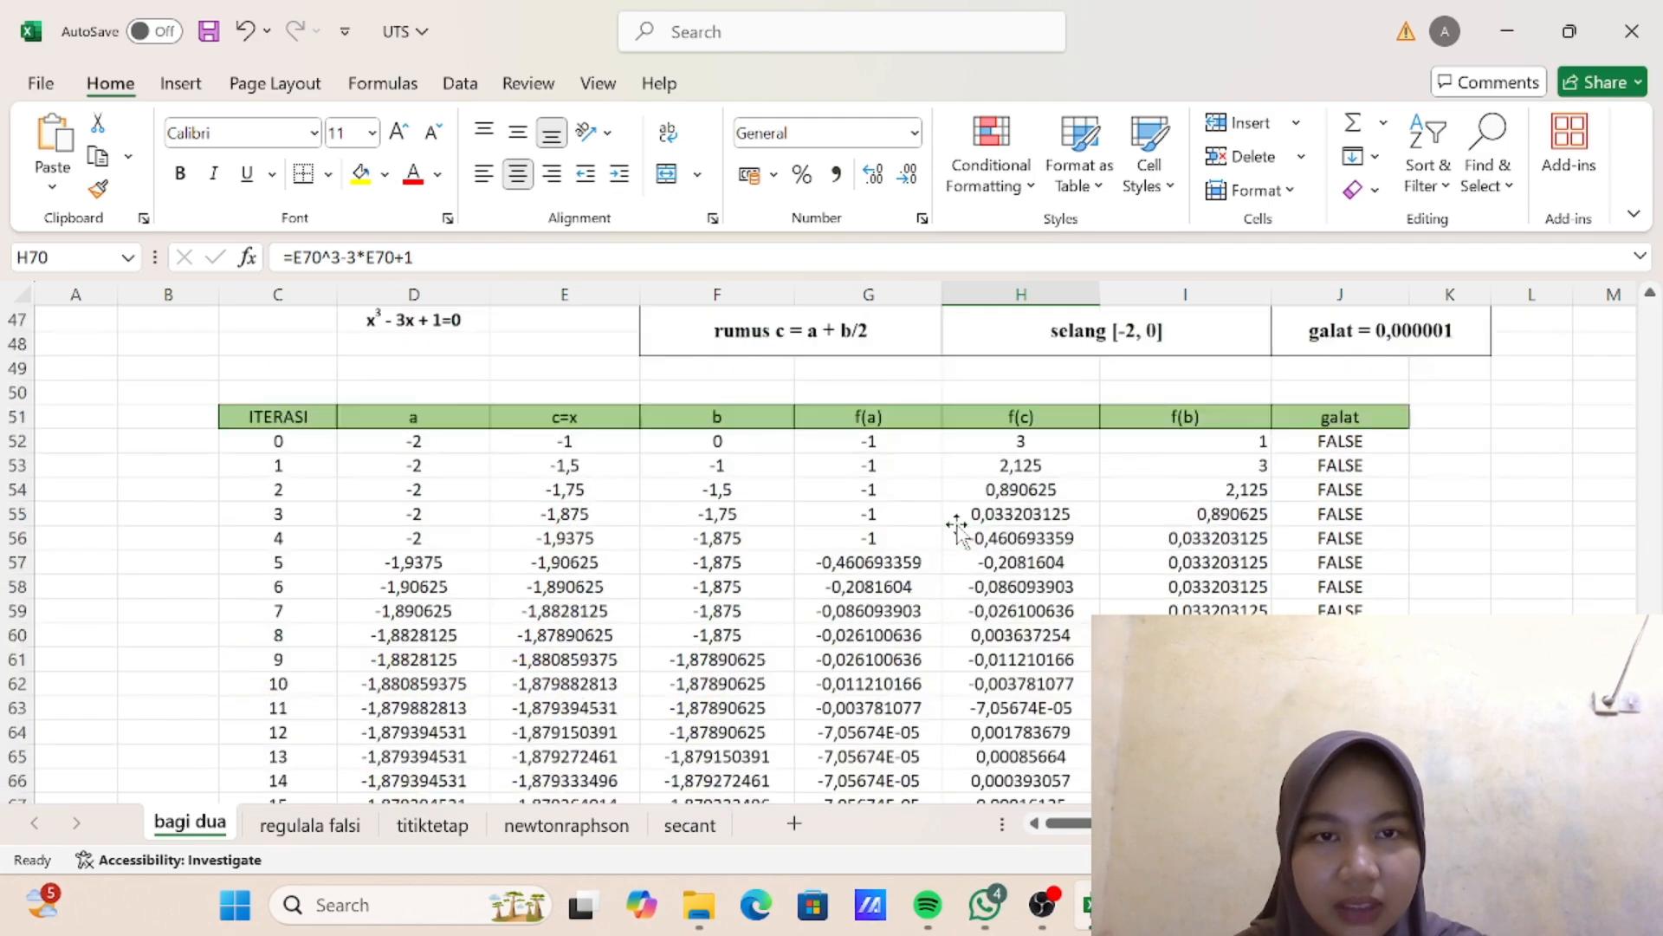
{"action": "scroll", "coordinate": [957, 528], "scroll_direction": "down", "scroll_amount": 4}
{"action": "scroll", "coordinate": [957, 529], "scroll_direction": "down", "scroll_amount": 6}
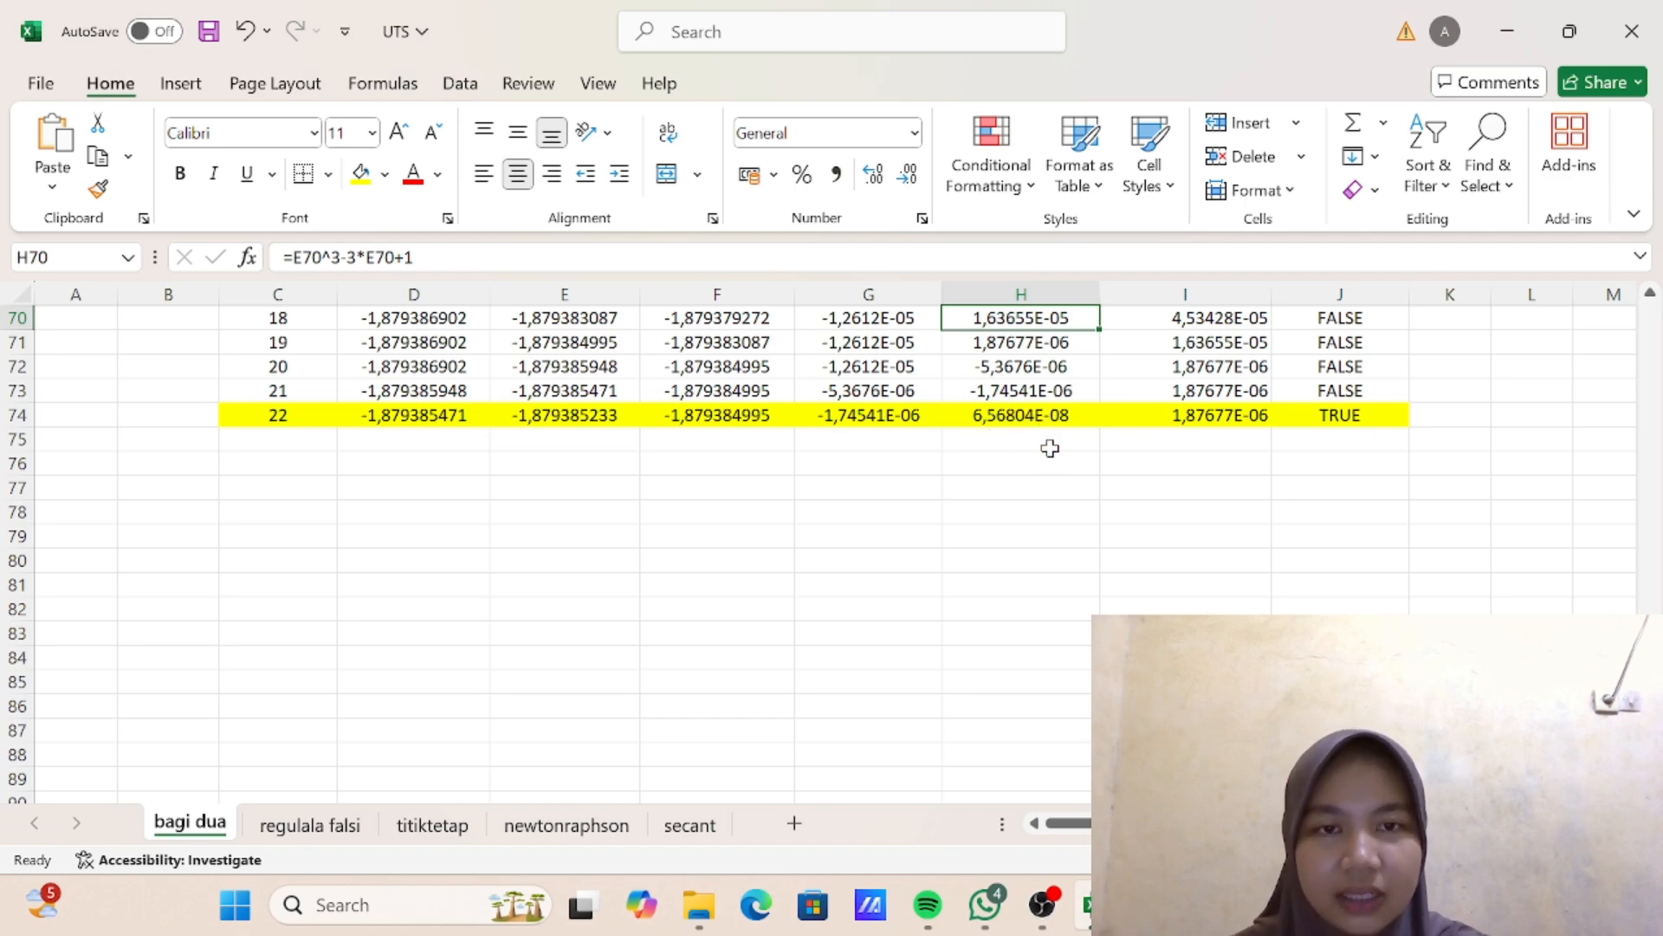
{"action": "scroll", "coordinate": [1059, 403], "scroll_direction": "up", "scroll_amount": 2}
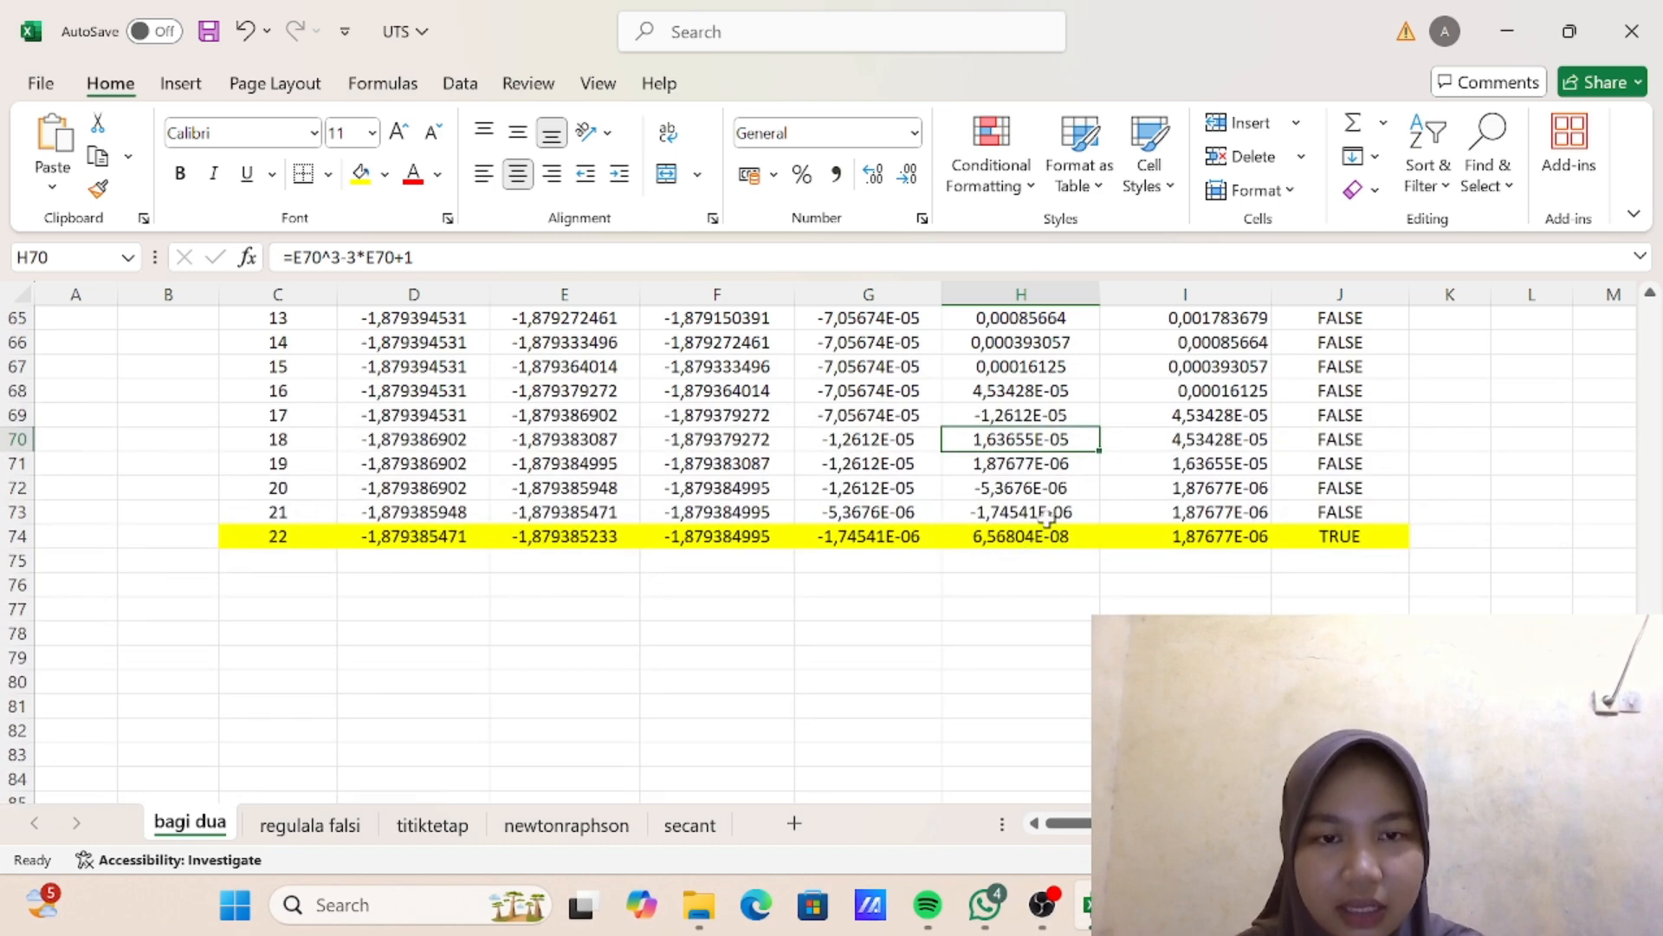
{"action": "scroll", "coordinate": [1071, 514], "scroll_direction": "up", "scroll_amount": 3}
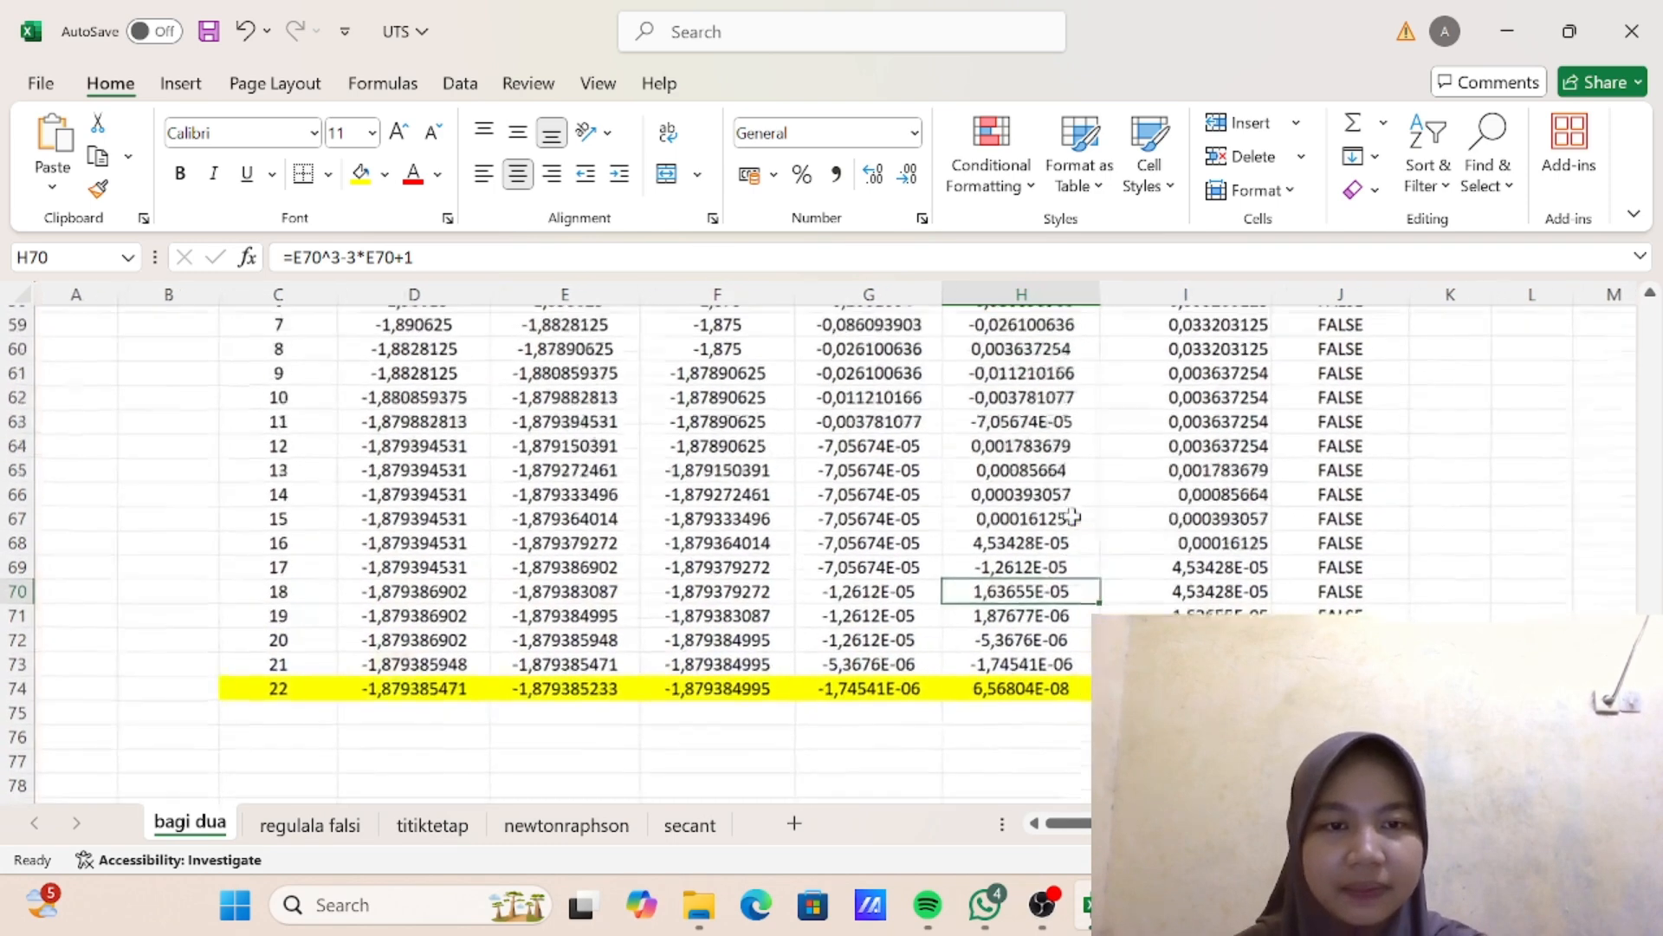
{"action": "left_click", "coordinate": [1029, 730]}
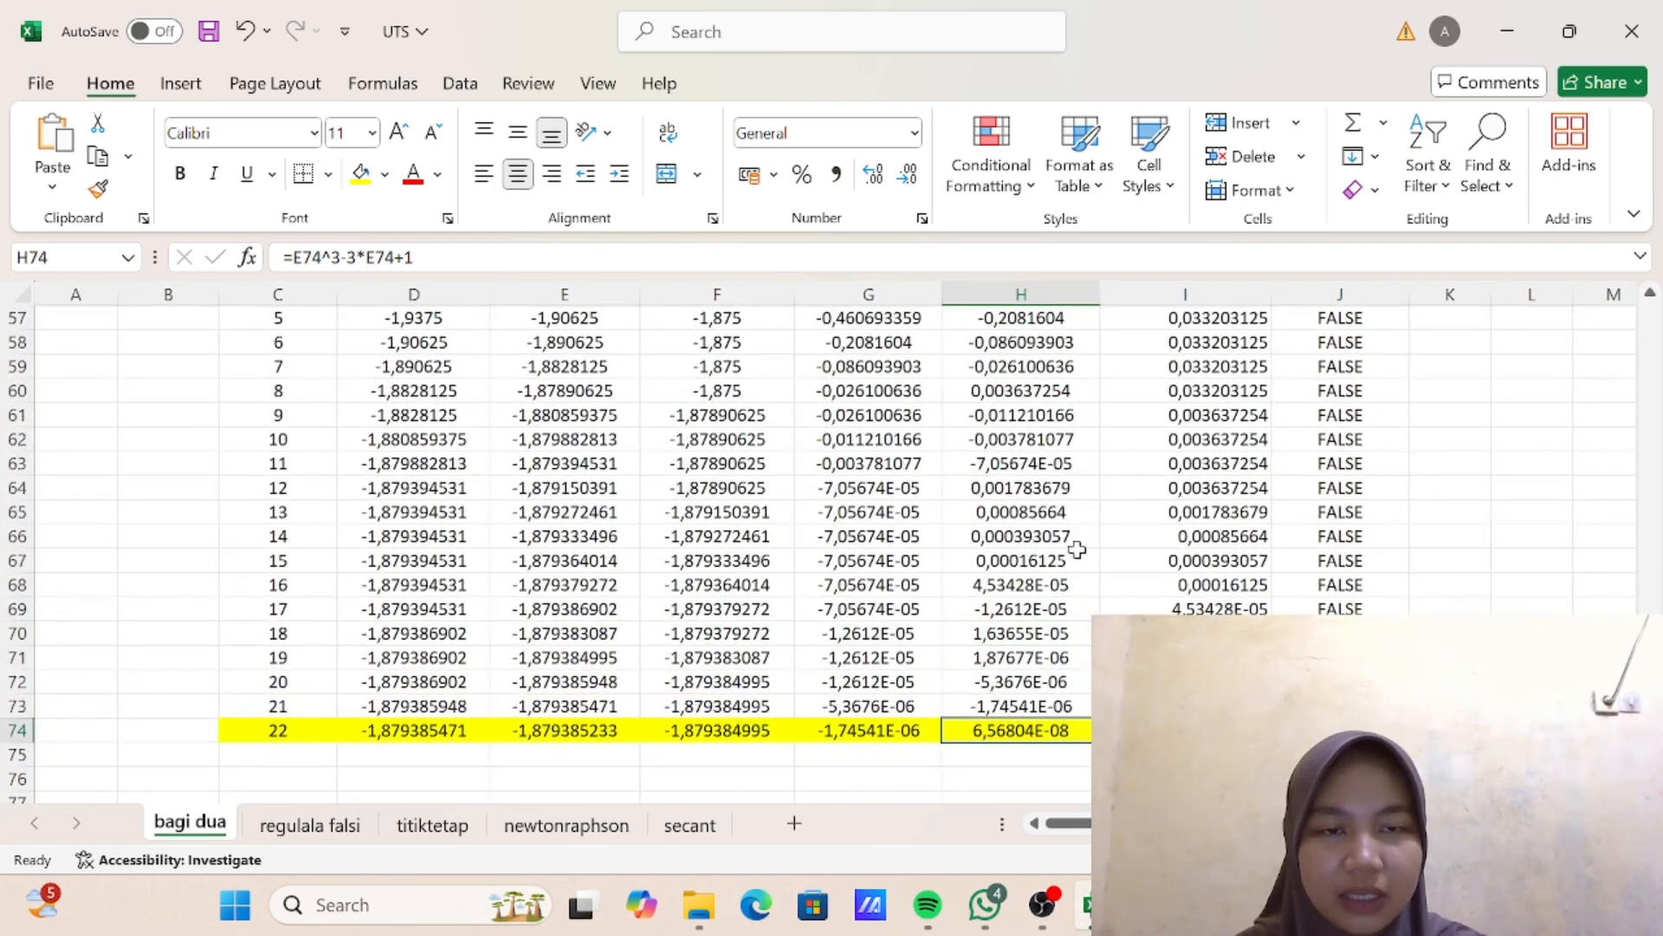
{"action": "scroll", "coordinate": [1079, 541], "scroll_direction": "up", "scroll_amount": 4}
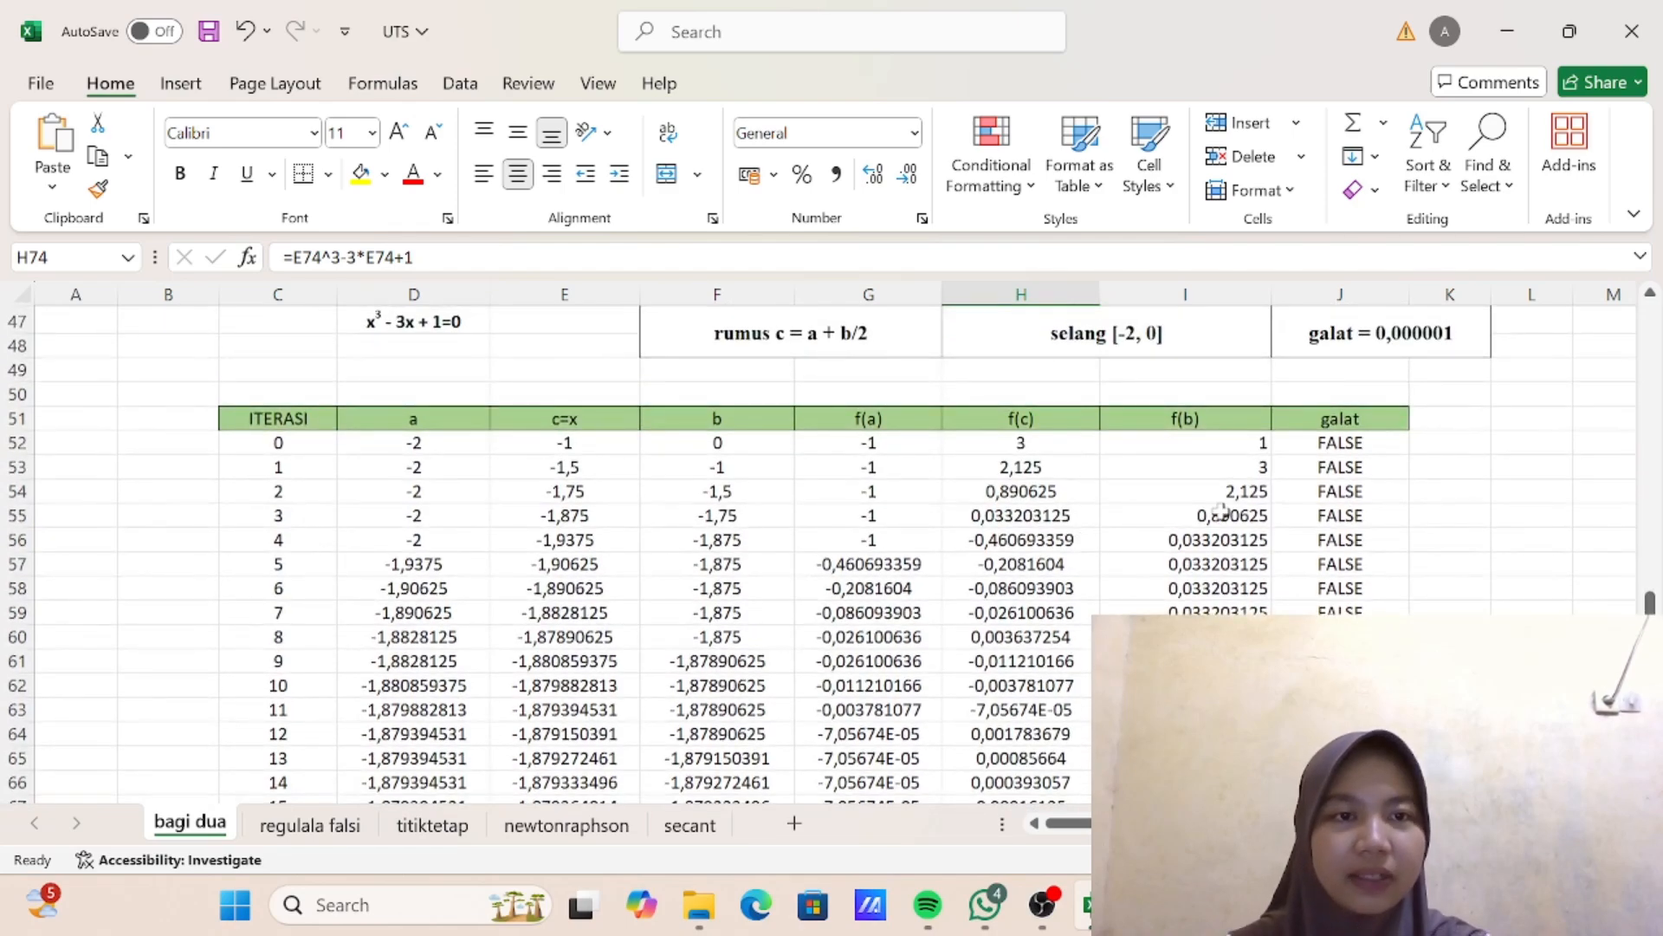
{"action": "scroll", "coordinate": [1221, 511], "scroll_direction": "down", "scroll_amount": 4}
{"action": "scroll", "coordinate": [1222, 511], "scroll_direction": "up", "scroll_amount": 5}
{"action": "left_click", "coordinate": [1377, 382]}
{"action": "scroll", "coordinate": [1378, 381], "scroll_direction": "down", "scroll_amount": 2}
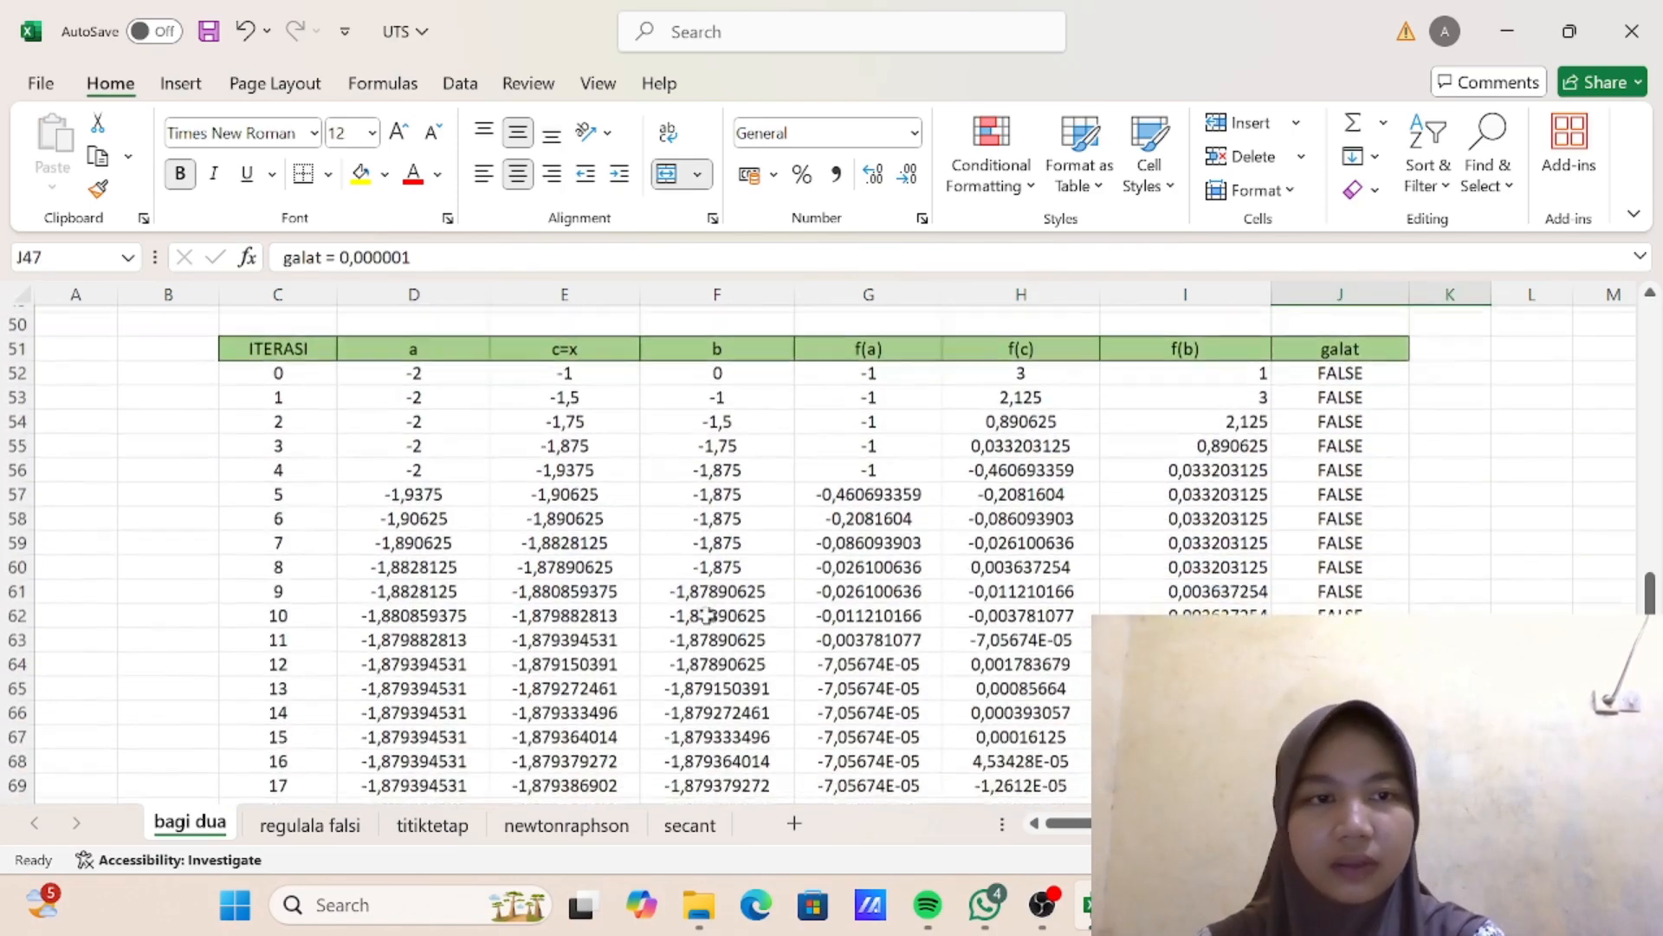
- Copy the table header row C51:J51 to row 77, starting at cell C77
{"action": "scroll", "coordinate": [411, 468], "scroll_direction": "up", "scroll_amount": 2}
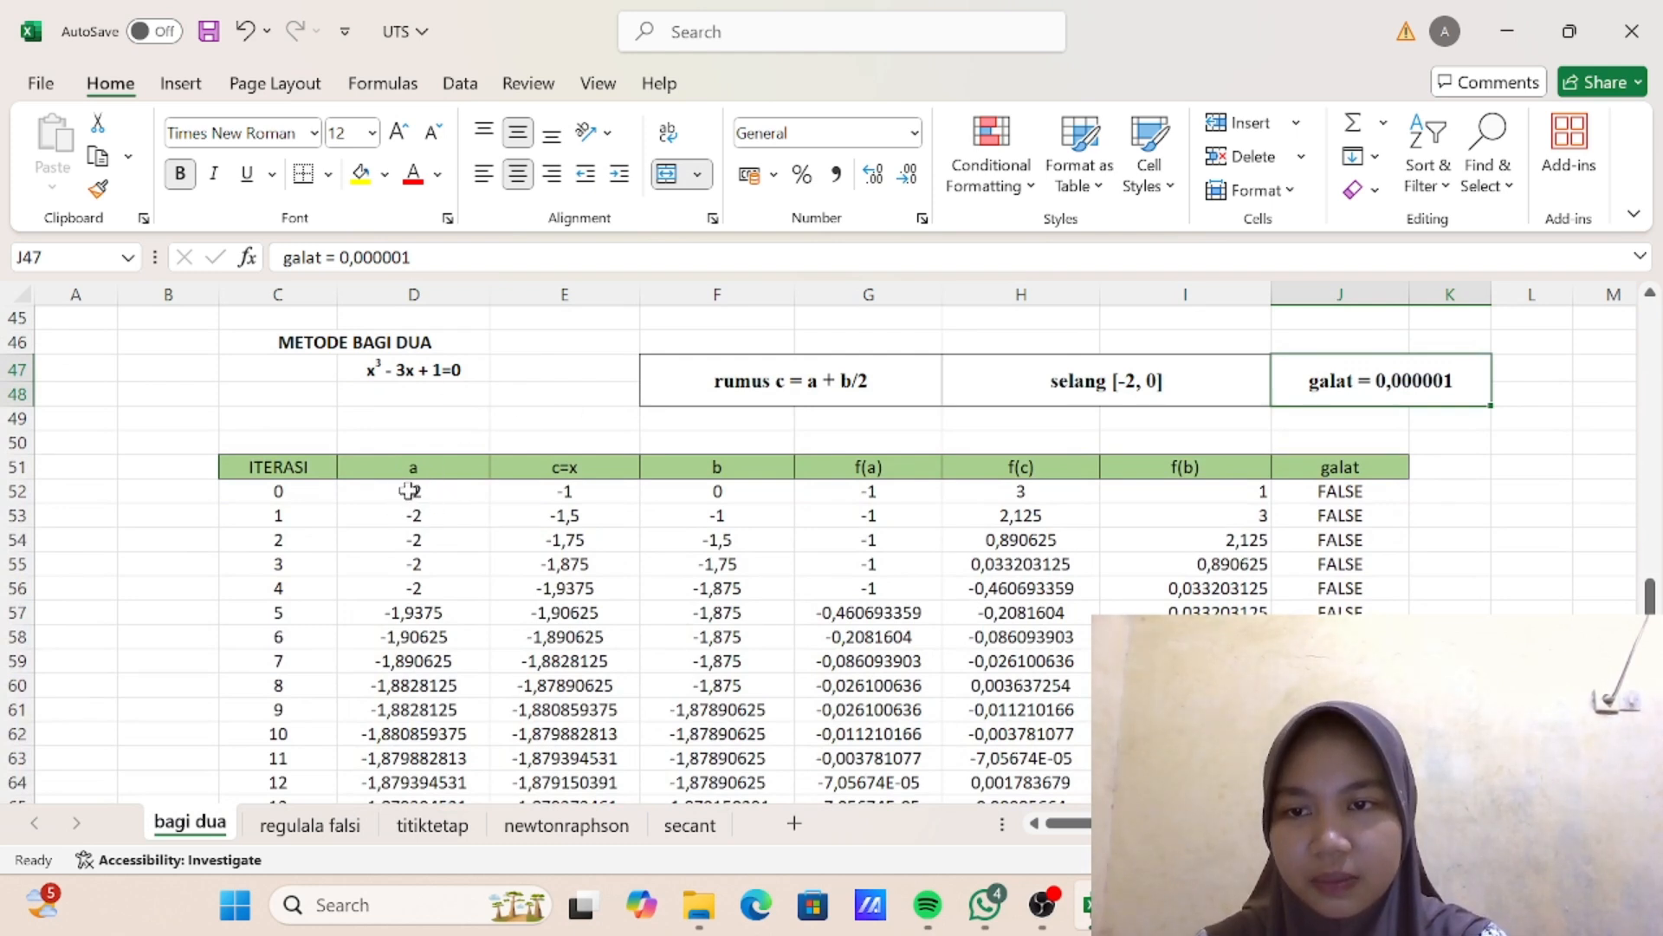
{"action": "left_click_drag", "start_coordinate": [251, 467], "coordinate": [1340, 468]}
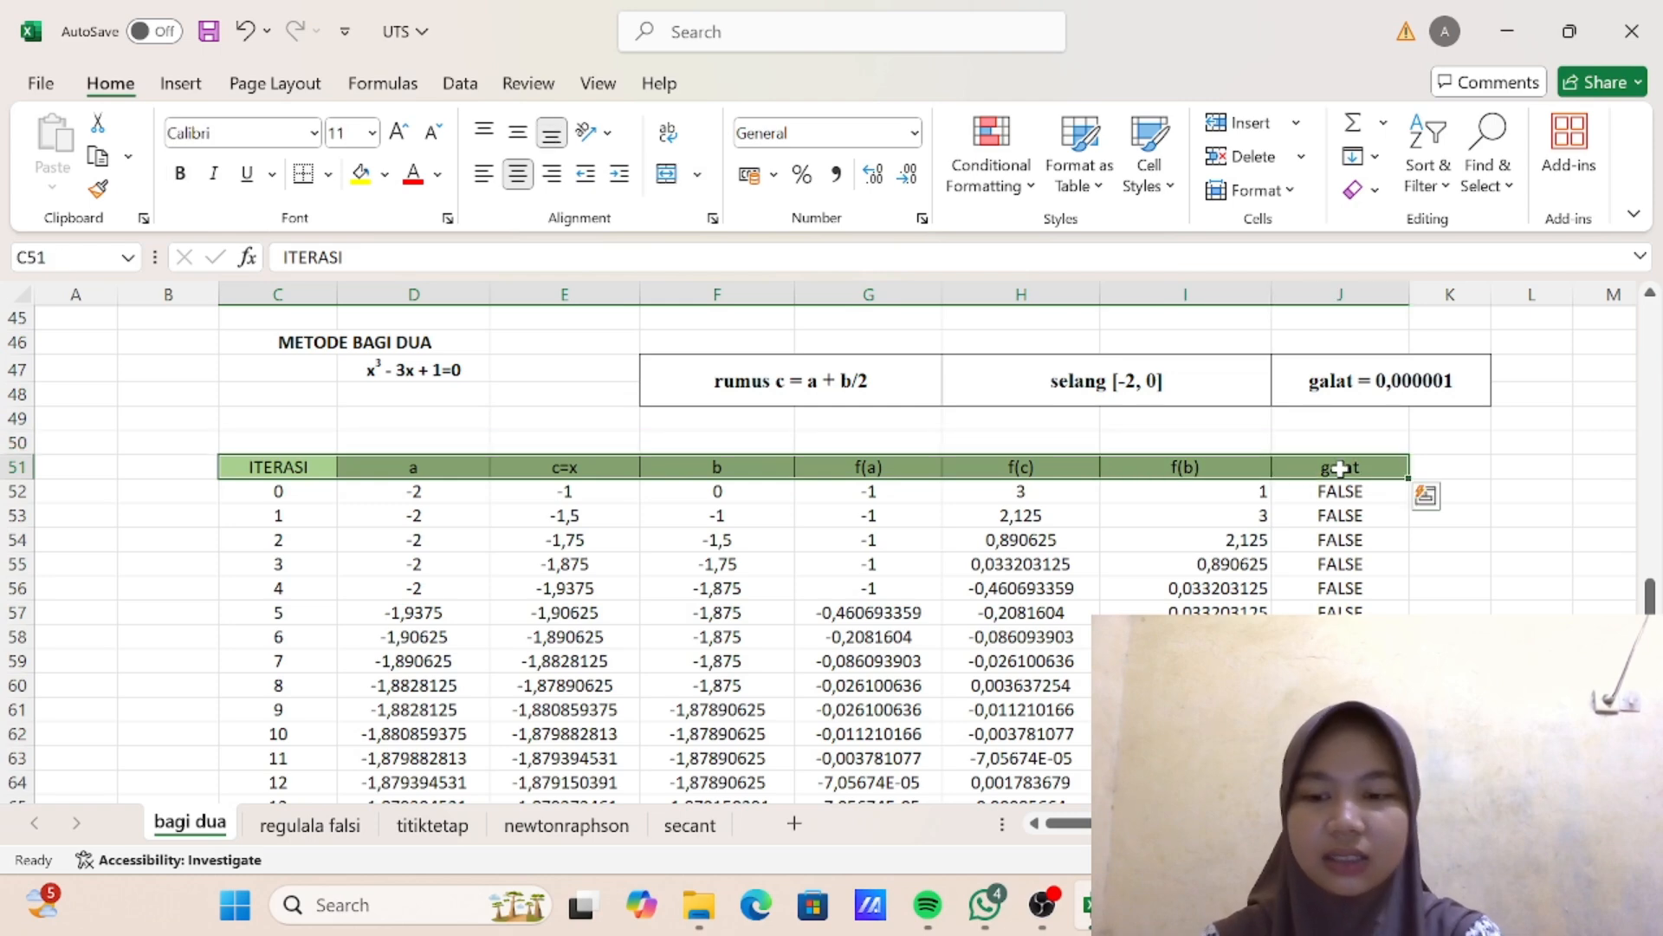
{"action": "key", "text": "ctrl+c"}
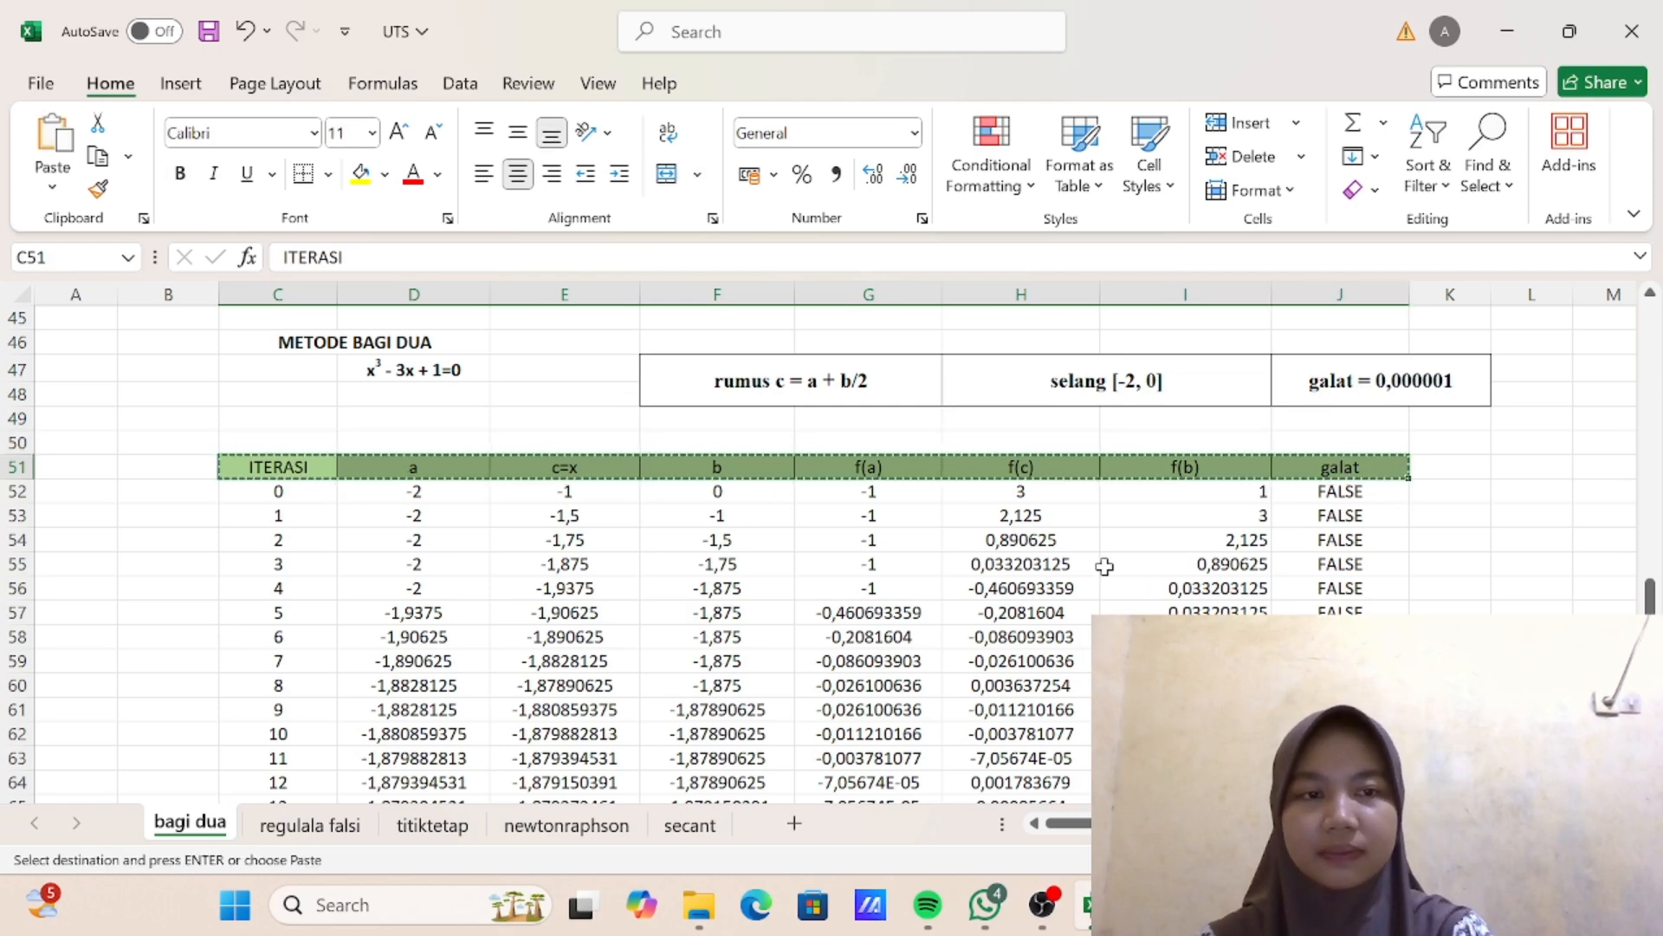
{"action": "scroll", "coordinate": [1050, 593], "scroll_direction": "down", "scroll_amount": 6}
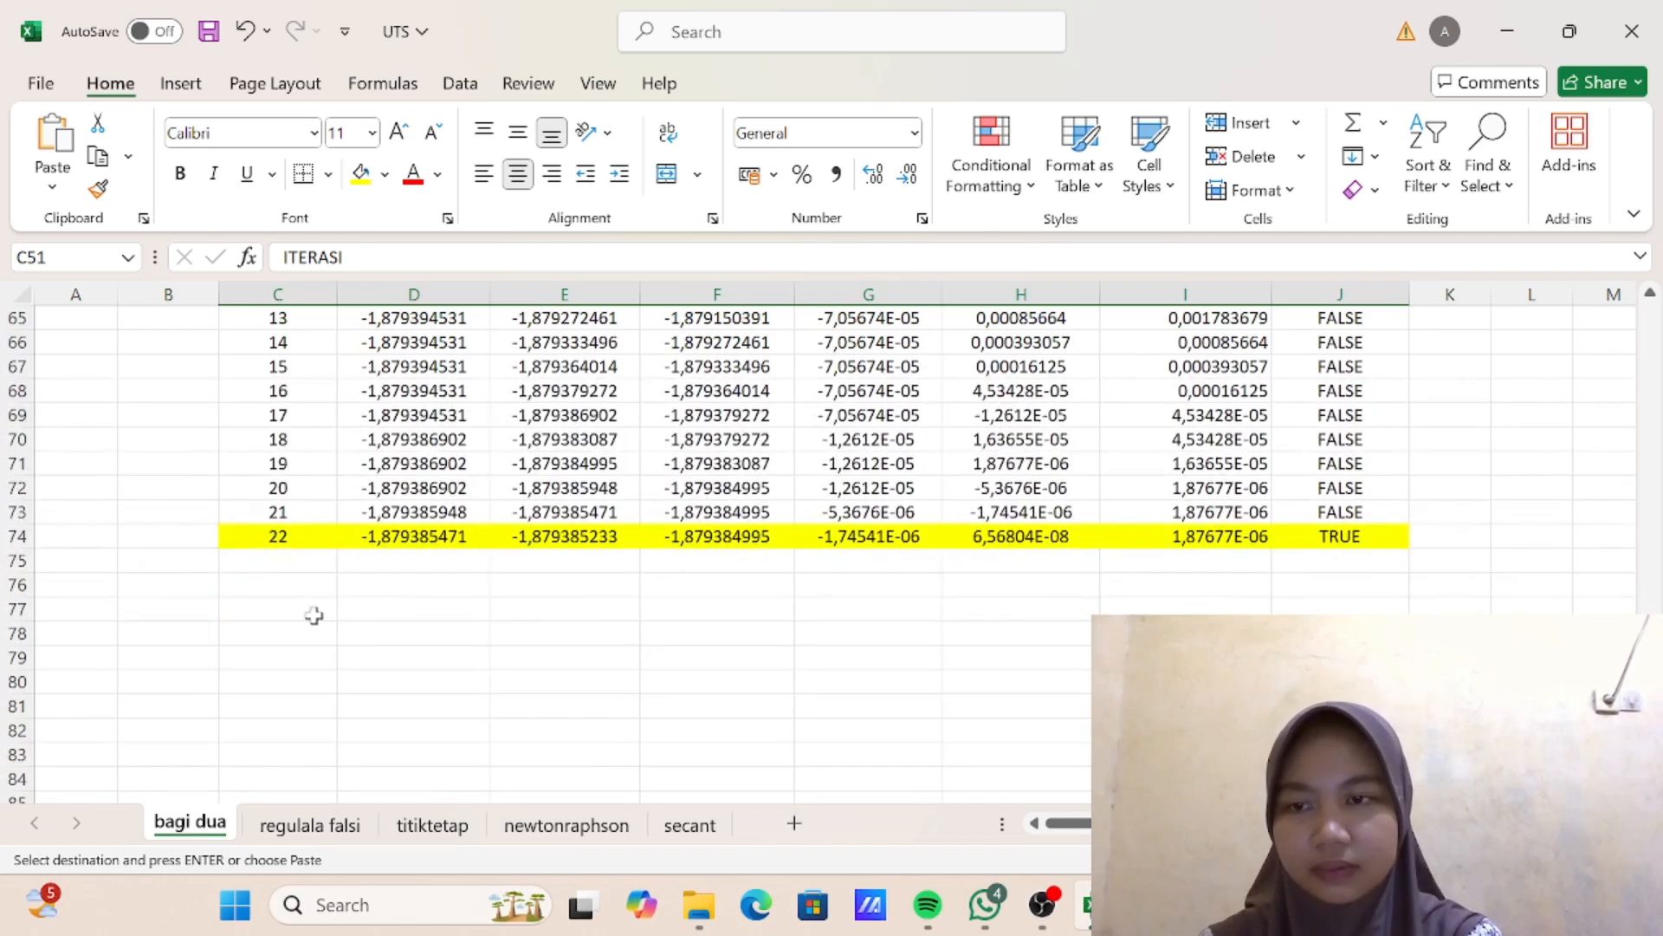
{"action": "left_click", "coordinate": [314, 614]}
{"action": "key", "text": "ctrl+v"}
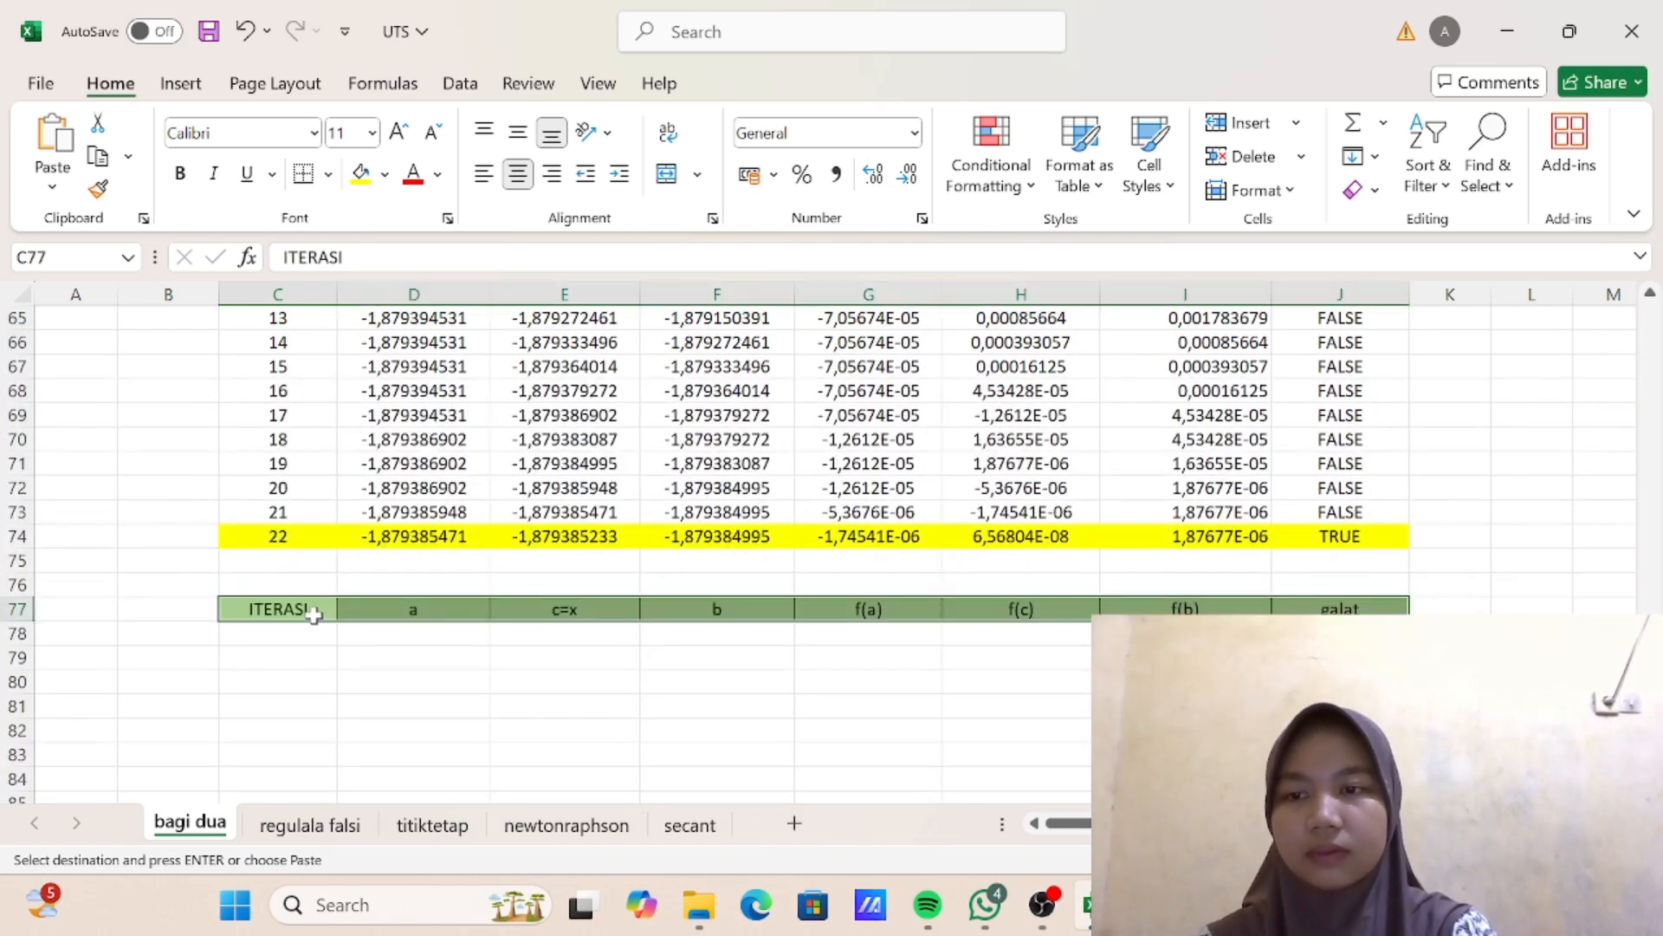
- Enter the interval (0,2) in cell C76 above the copied header row
{"action": "left_click", "coordinate": [290, 579]}
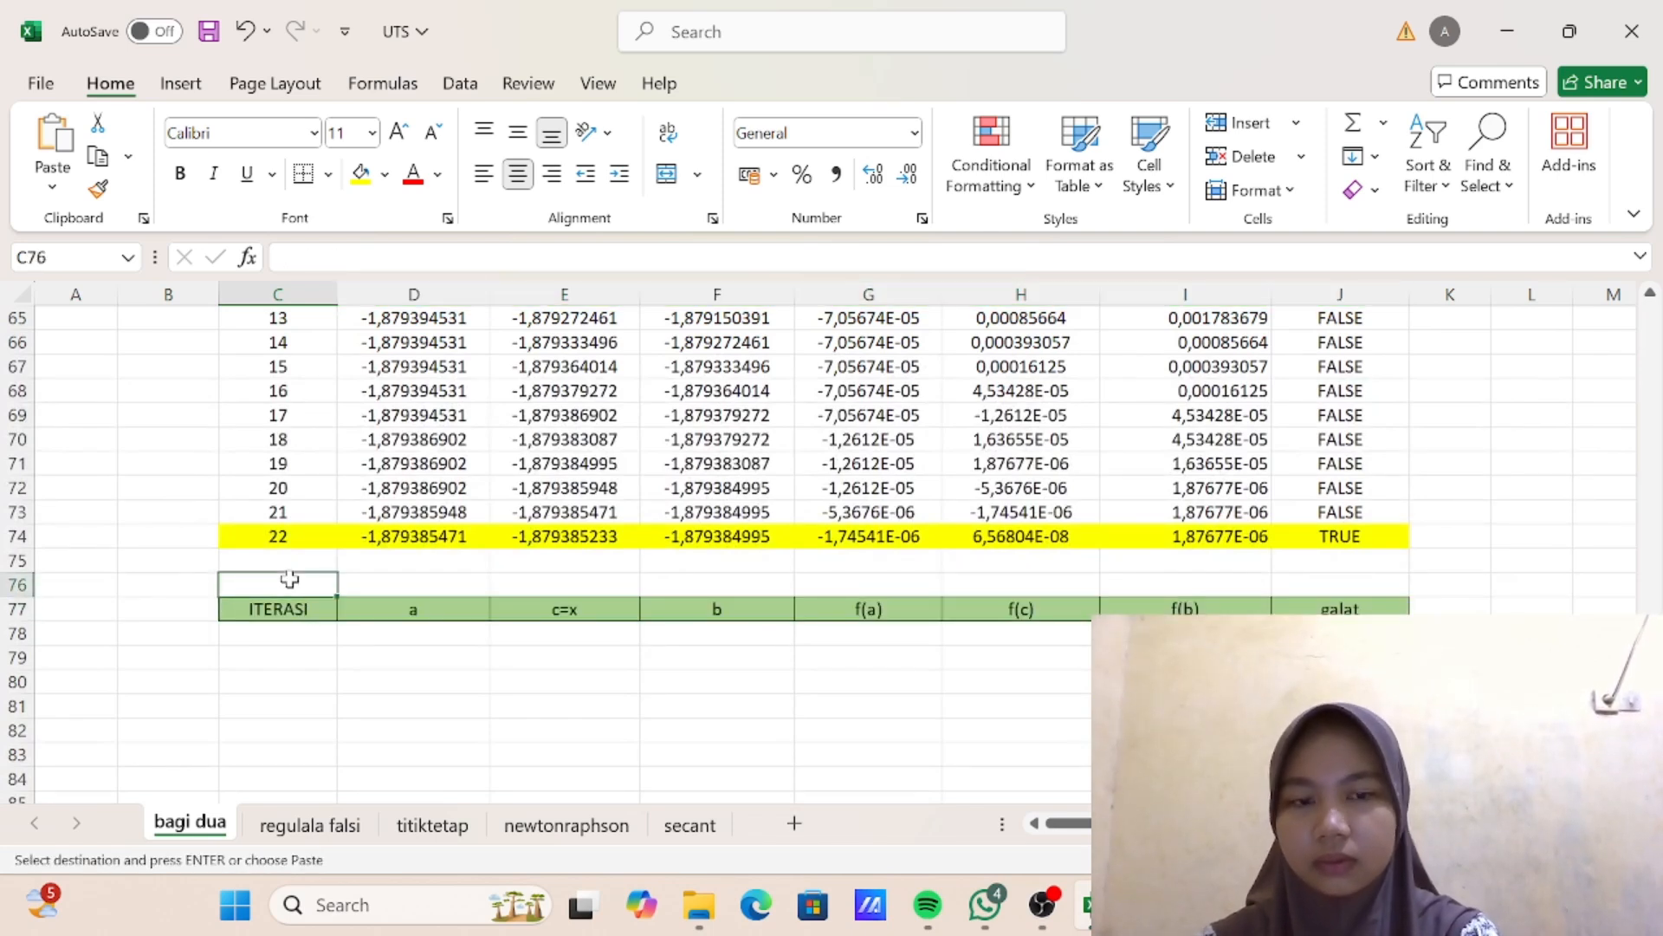
{"action": "key", "text": "Escape"}
{"action": "type", "text": "("}
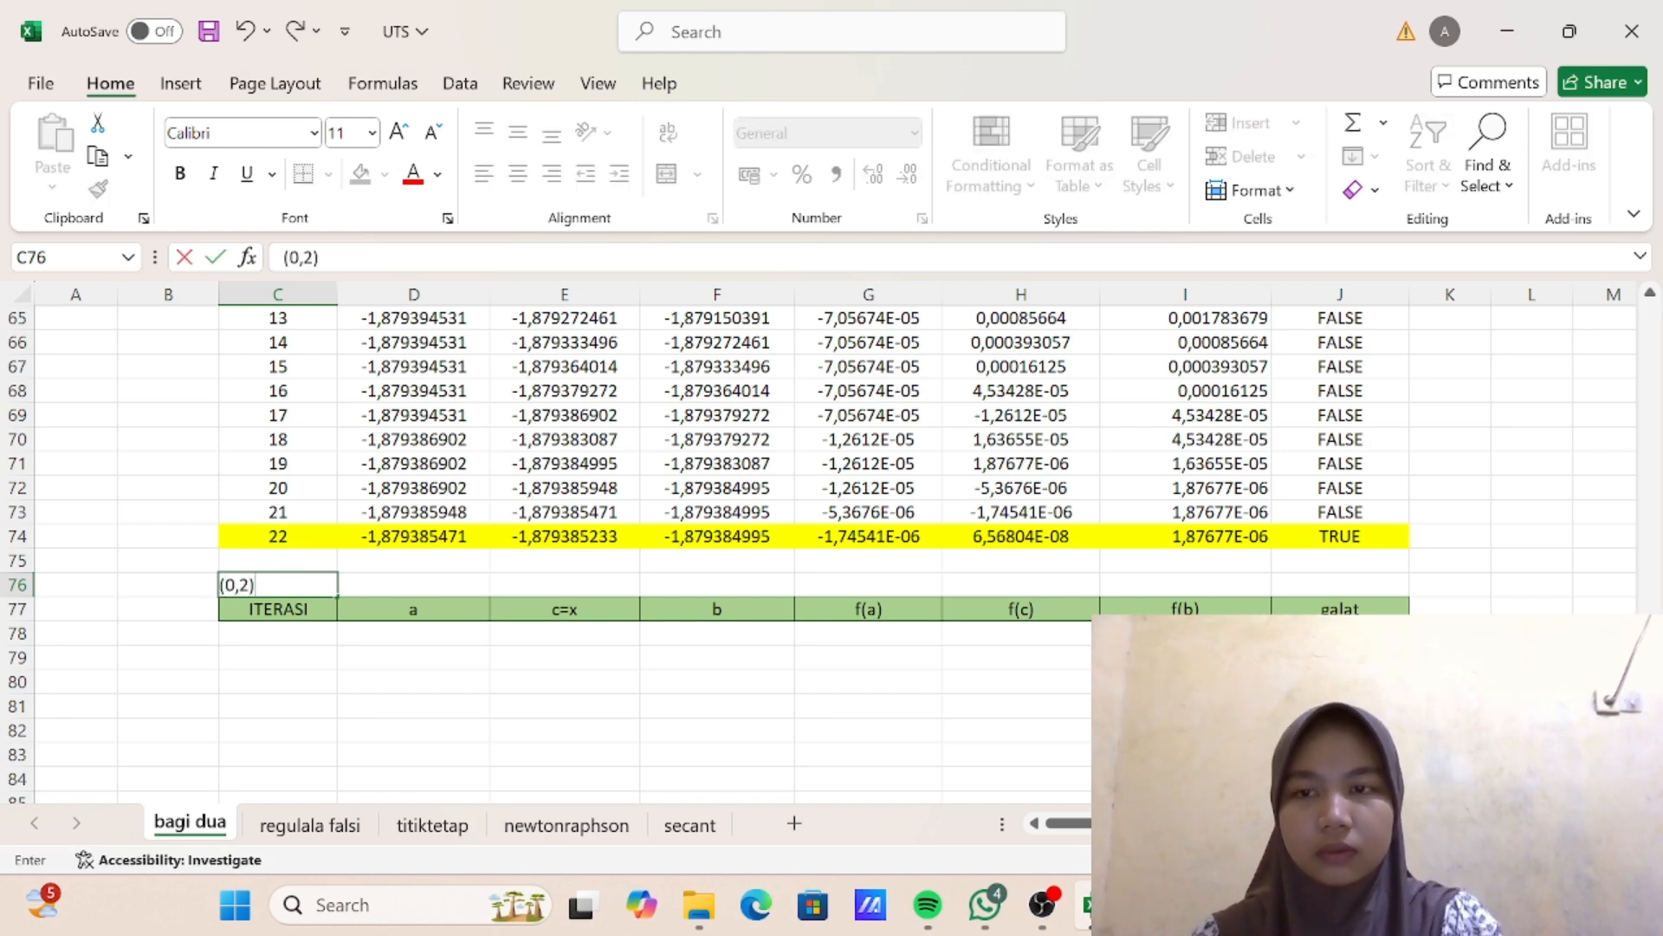
{"action": "type", "text": "0,2)"}
{"action": "key", "text": "Return"}
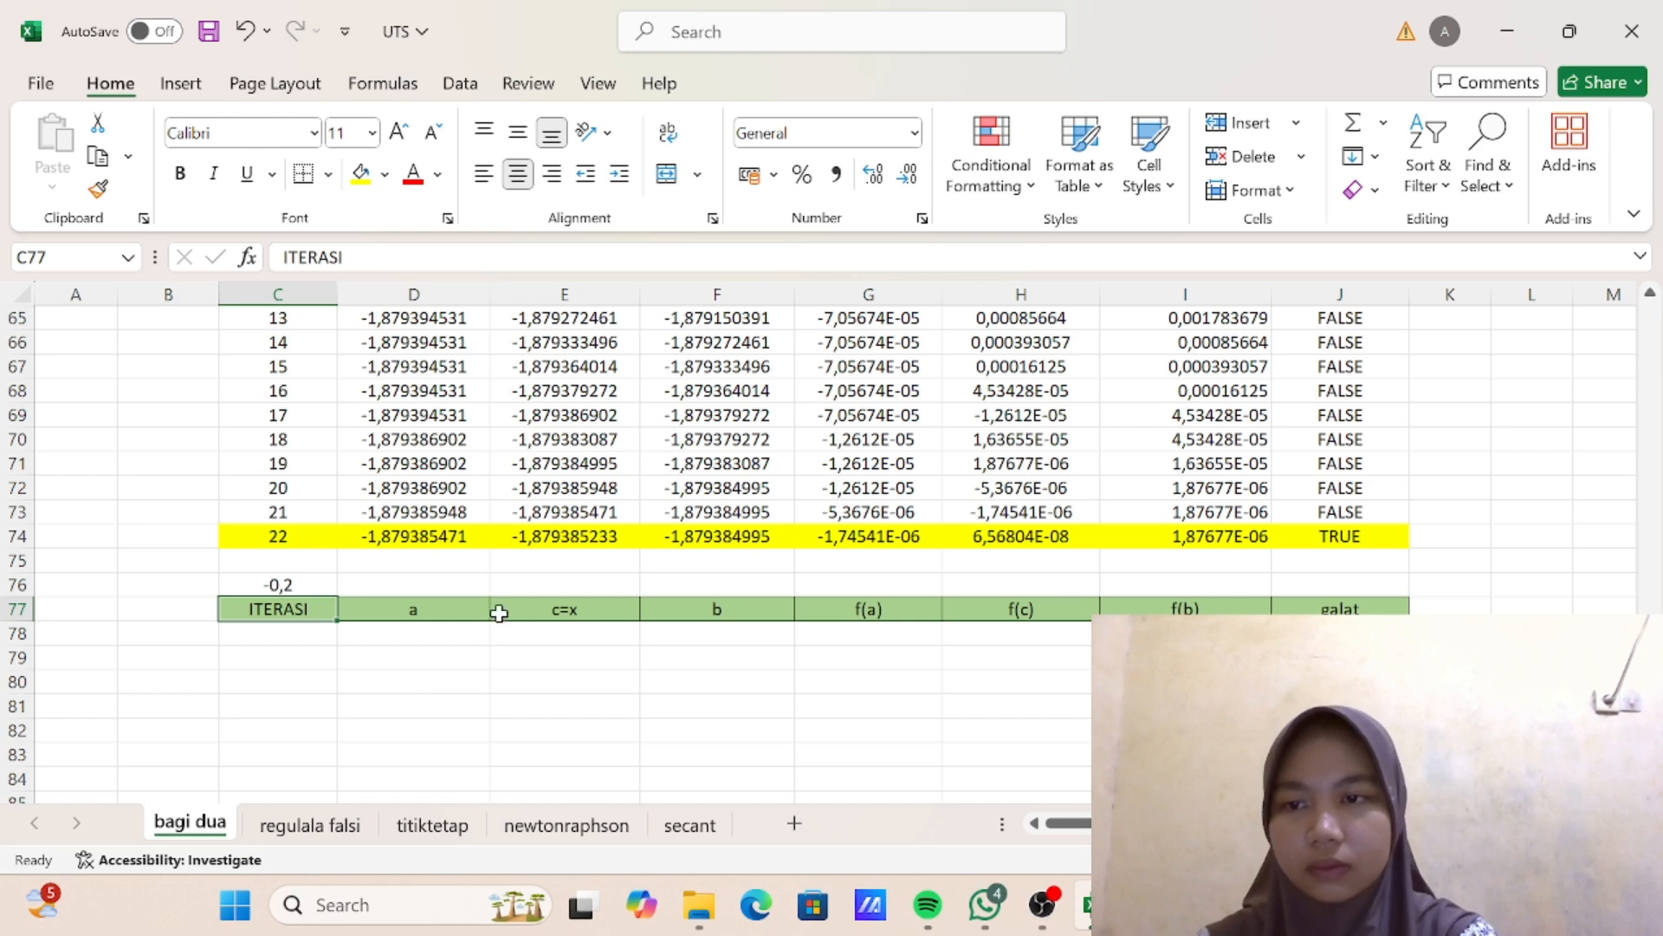
- Enter the iteration numbers 0, 1 and 2 in cells C78 to C80
{"action": "left_click", "coordinate": [296, 636]}
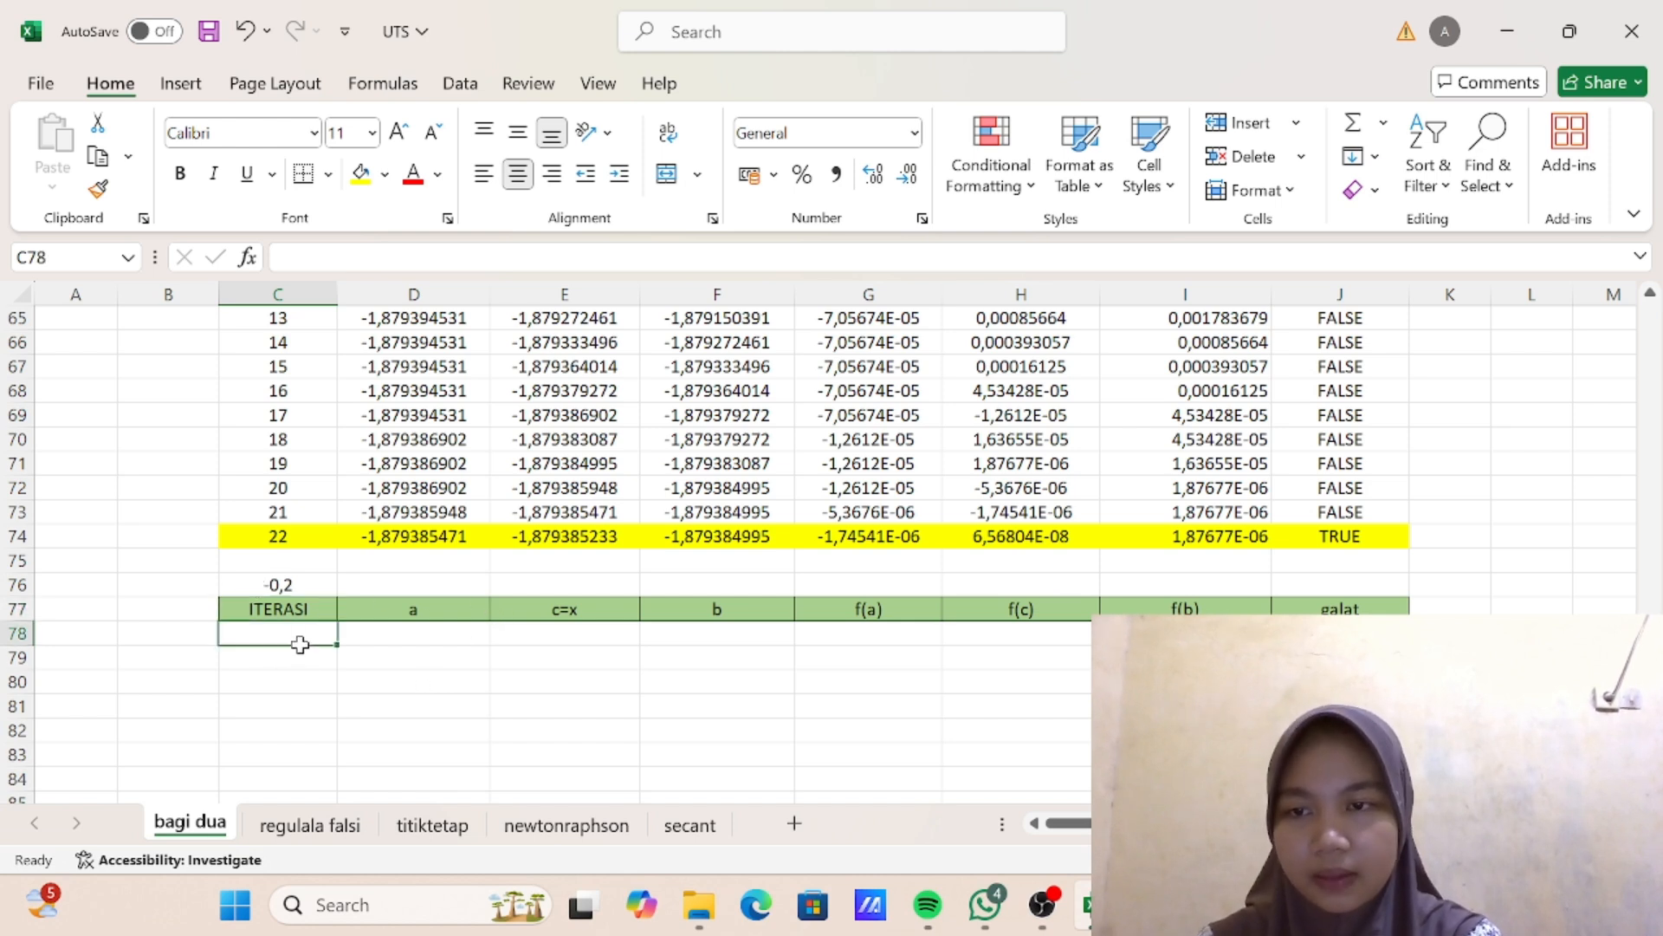
{"action": "type", "text": "0"}
{"action": "key", "text": "Return"}
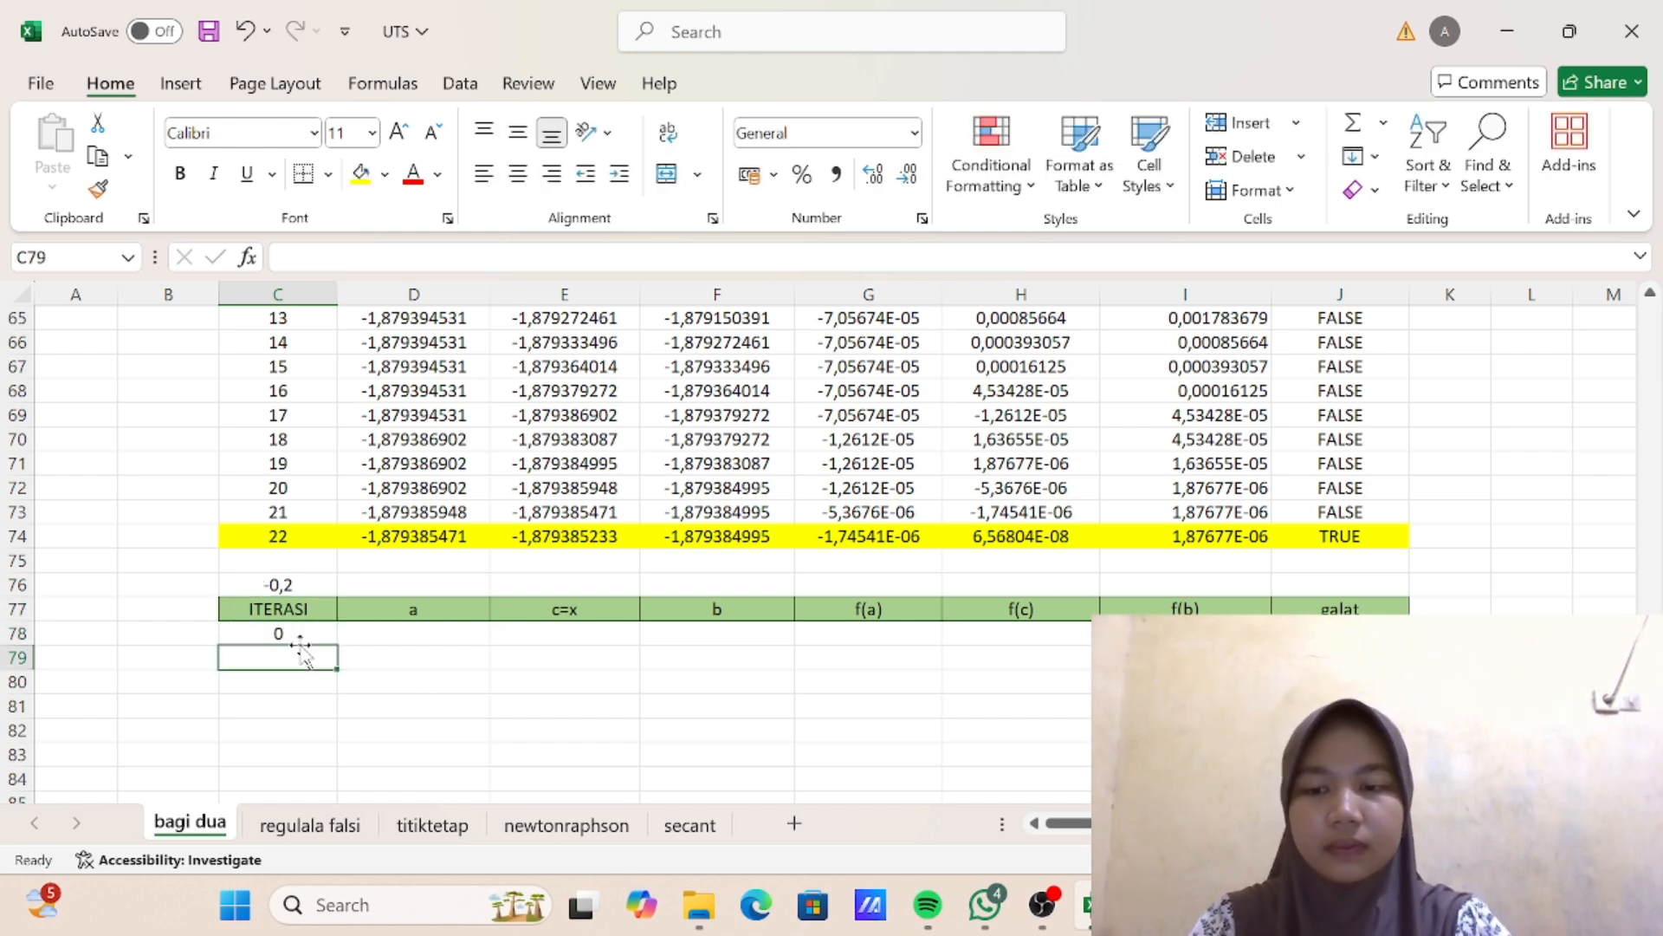
{"action": "type", "text": "1"}
{"action": "key", "text": "Return"}
{"action": "type", "text": "2"}
{"action": "key", "text": "Return"}
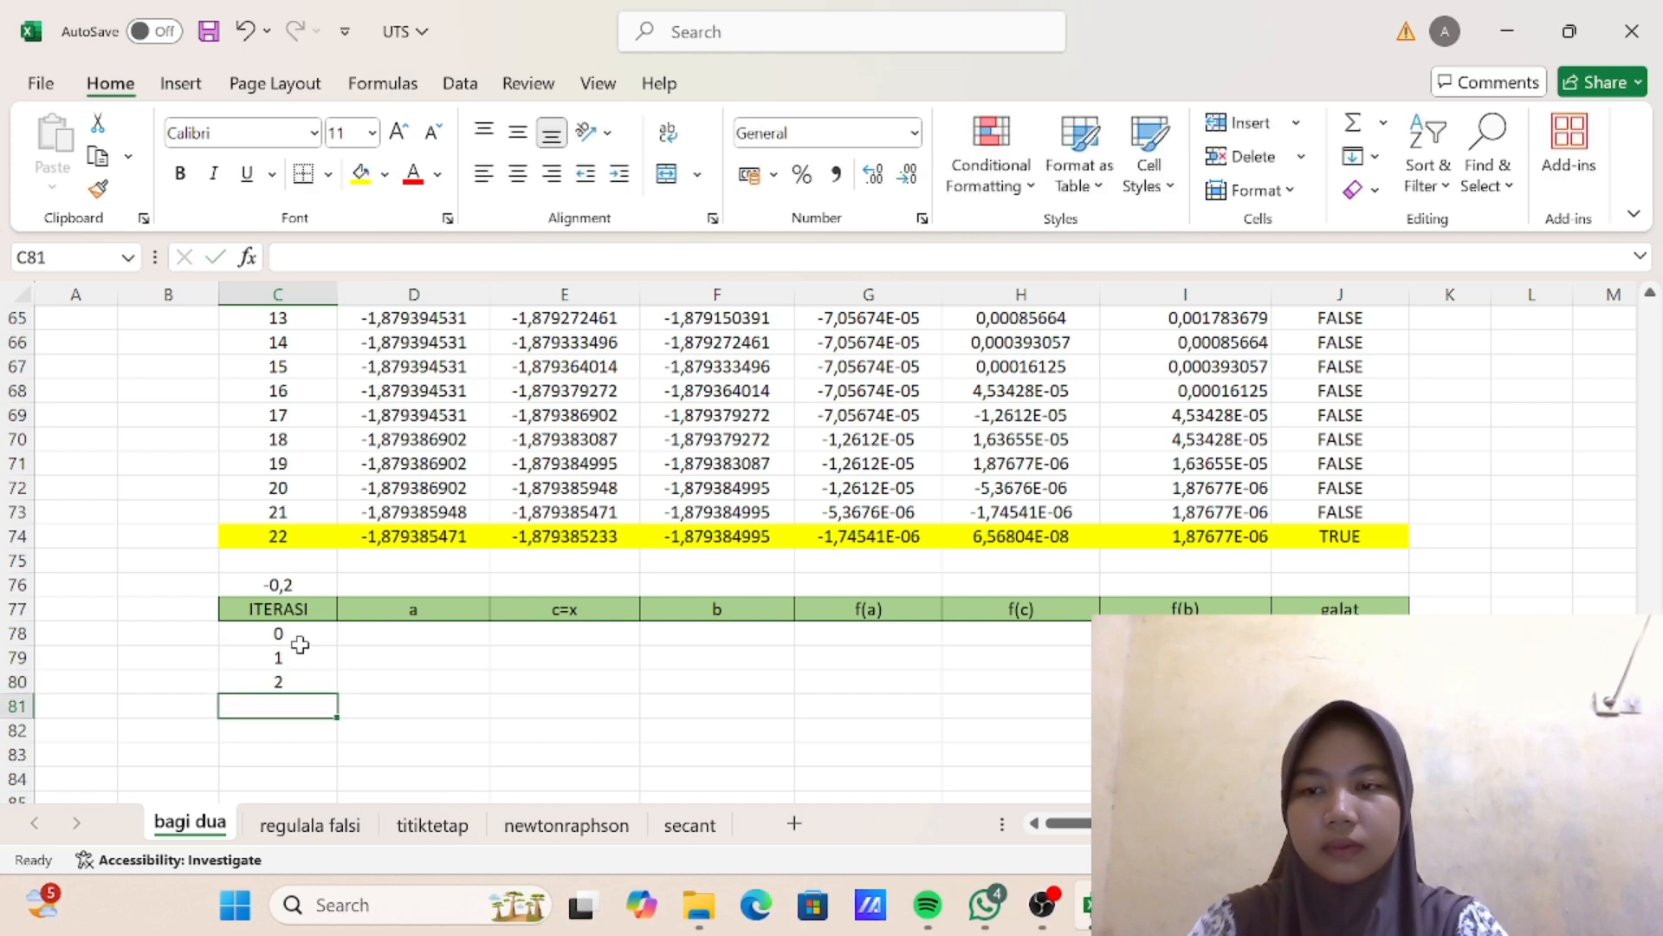
- Enter the iteration 0 interval bounds, 0 for a in D78 and 2 for b in F78
{"action": "left_click", "coordinate": [439, 633]}
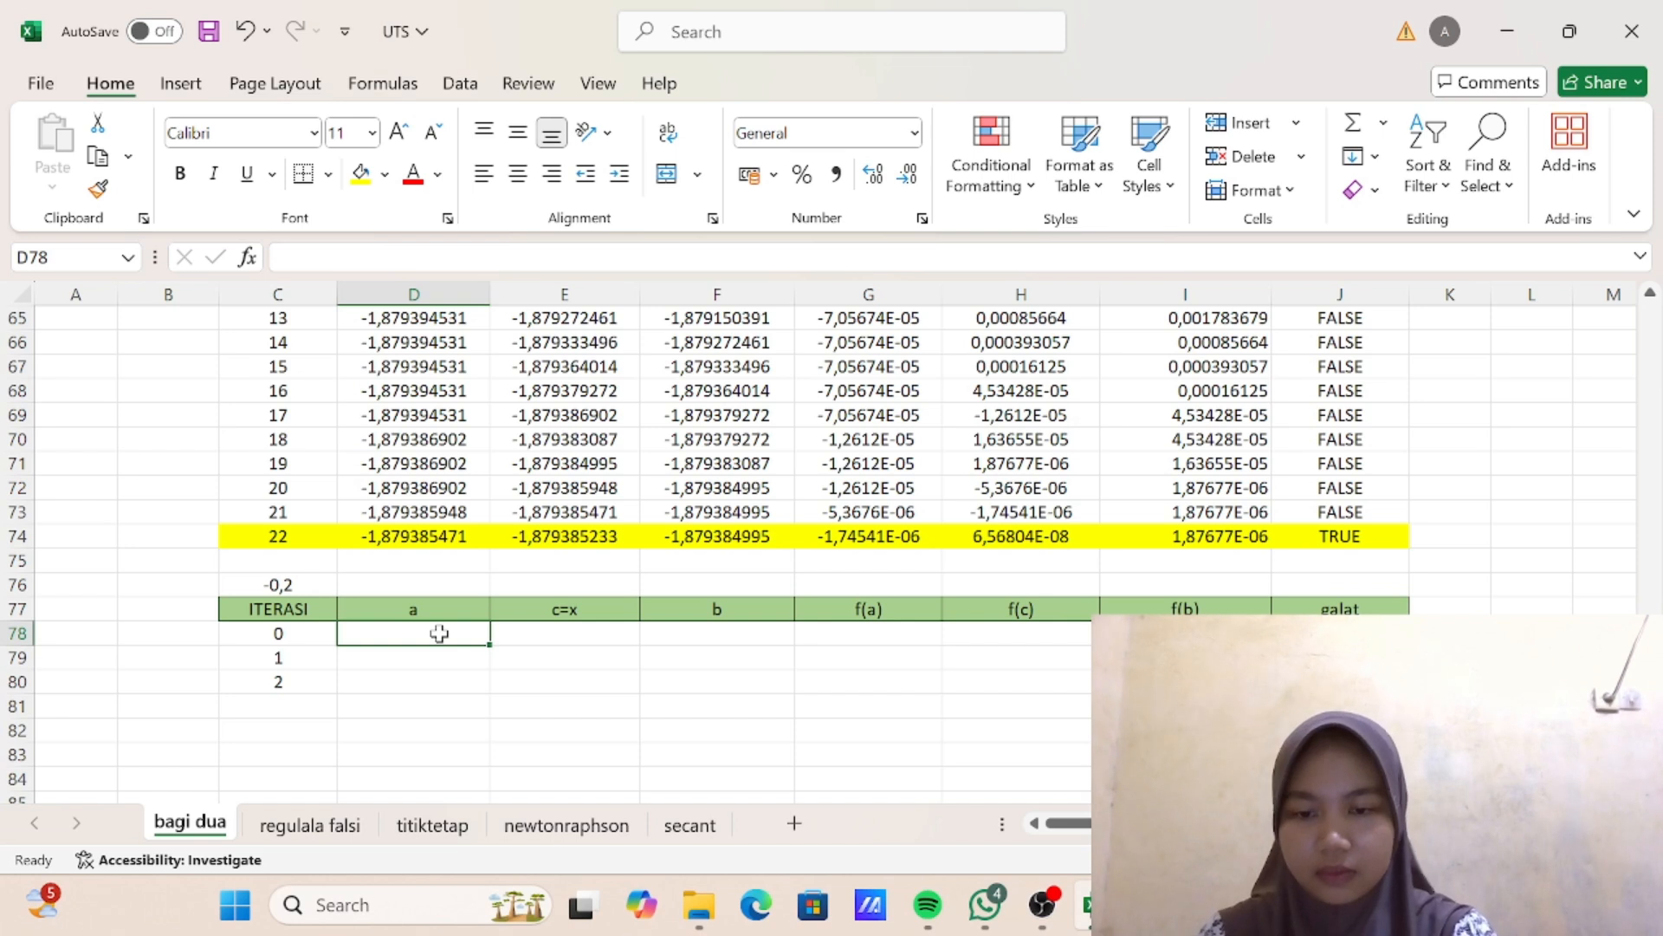
{"action": "type", "text": "0"}
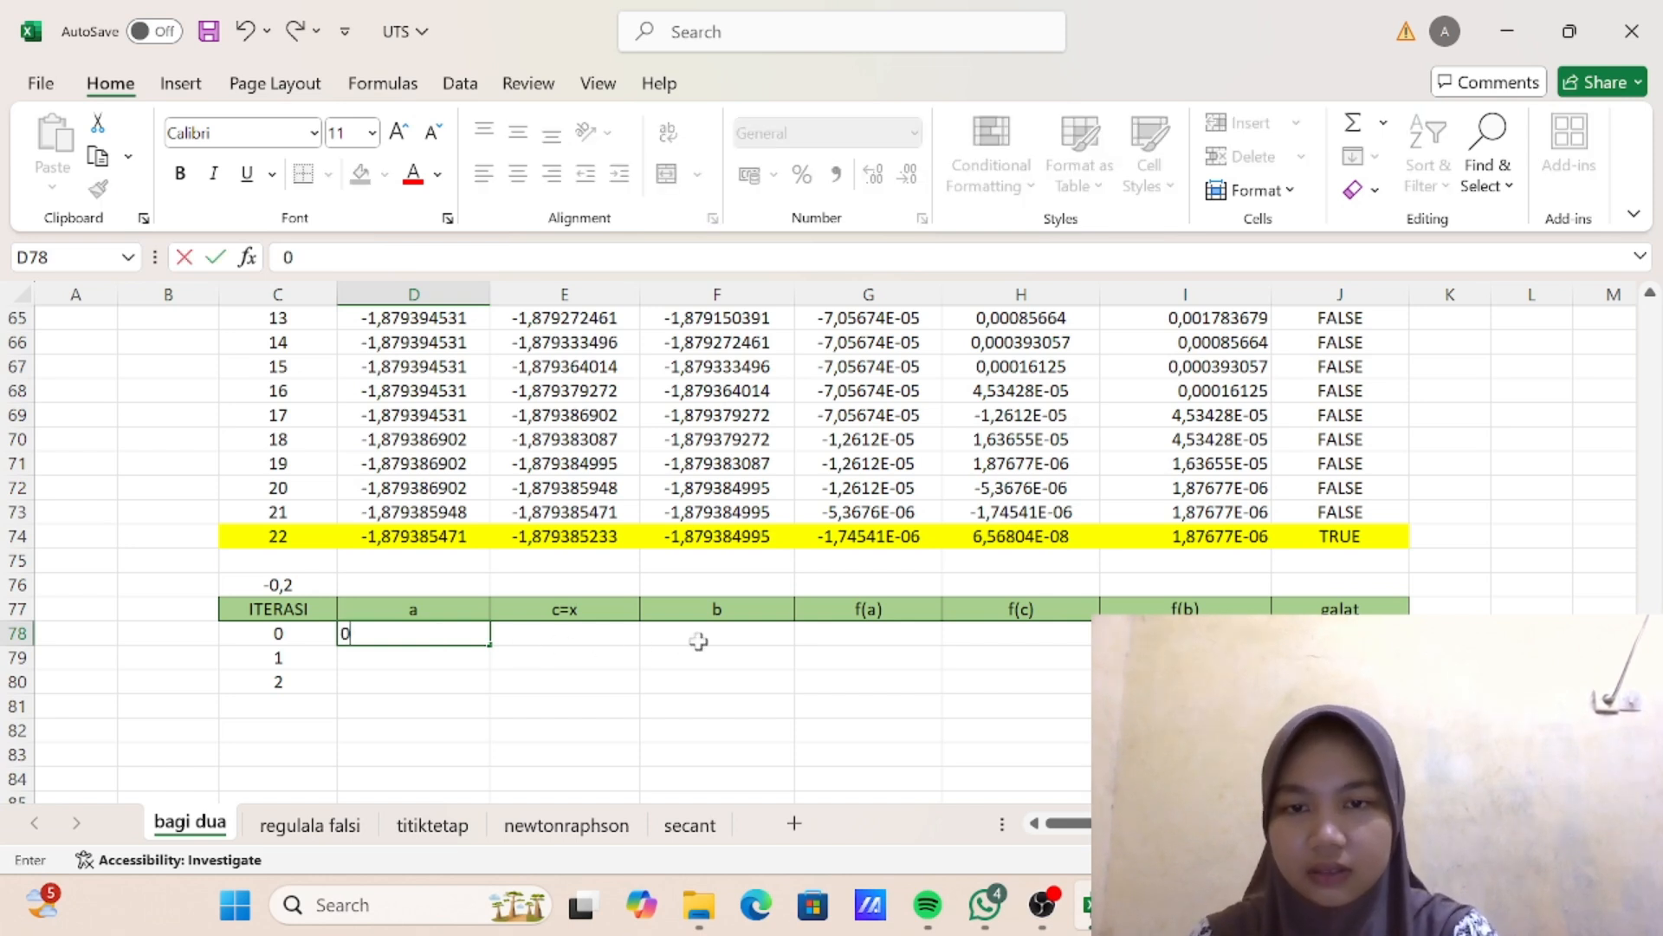
{"action": "left_click", "coordinate": [703, 641]}
{"action": "type", "text": "2"}
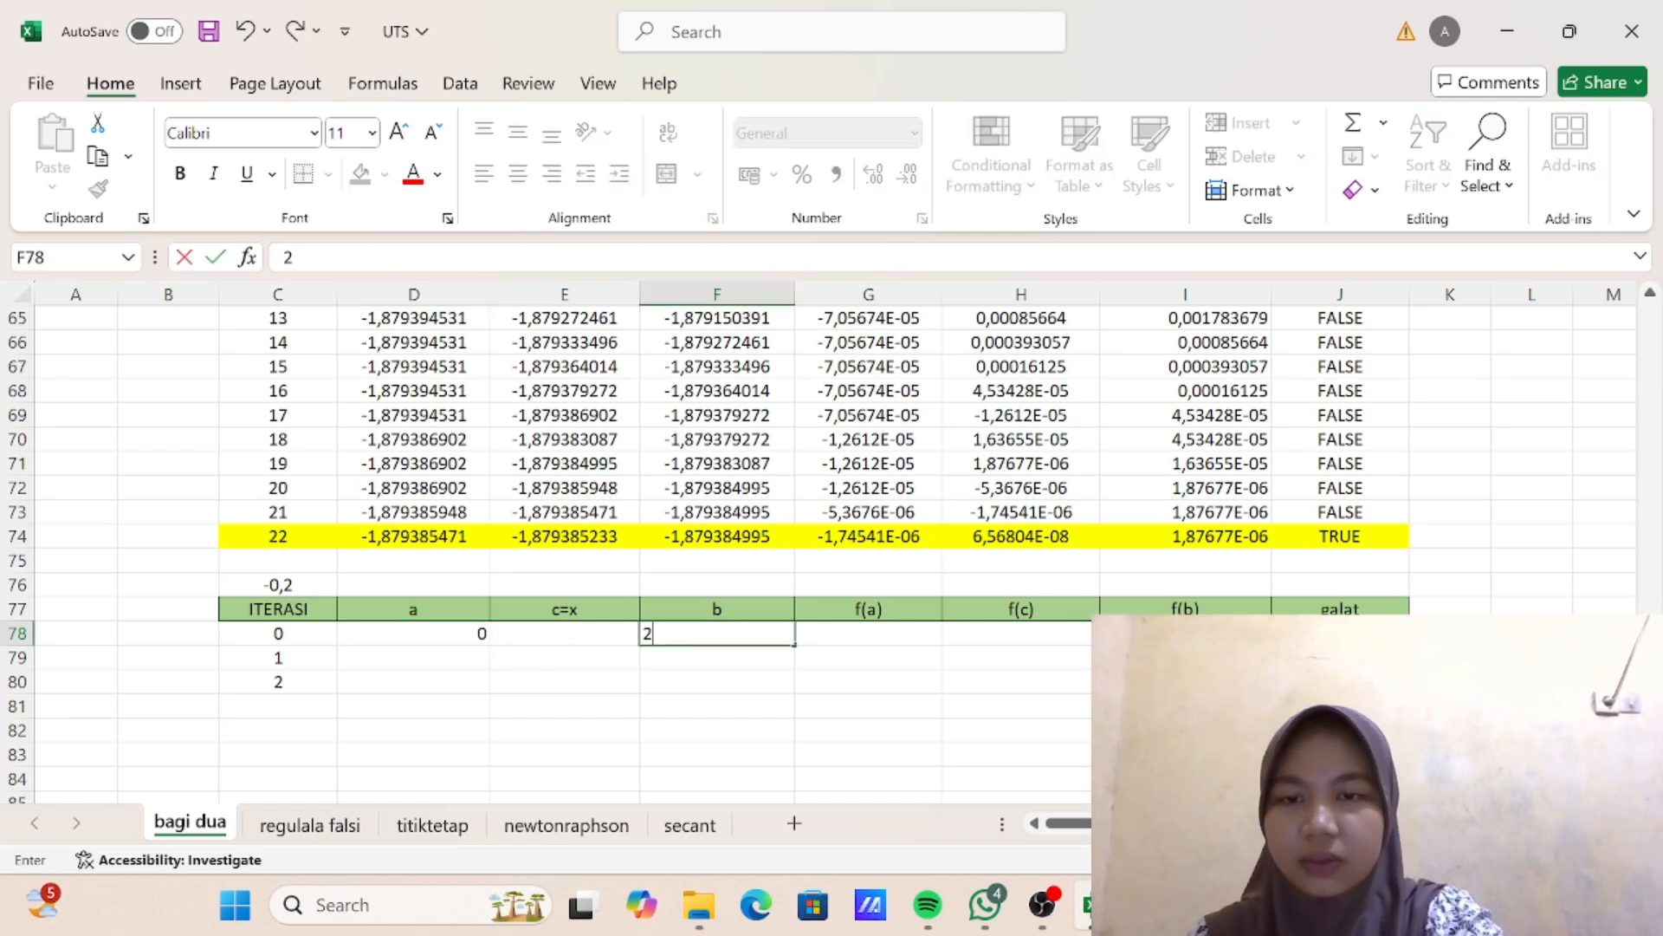
- Enter the midpoint formula =(D78+F78)/2 for c in cell E78 of the iteration 0 row
{"action": "left_click", "coordinate": [585, 630]}
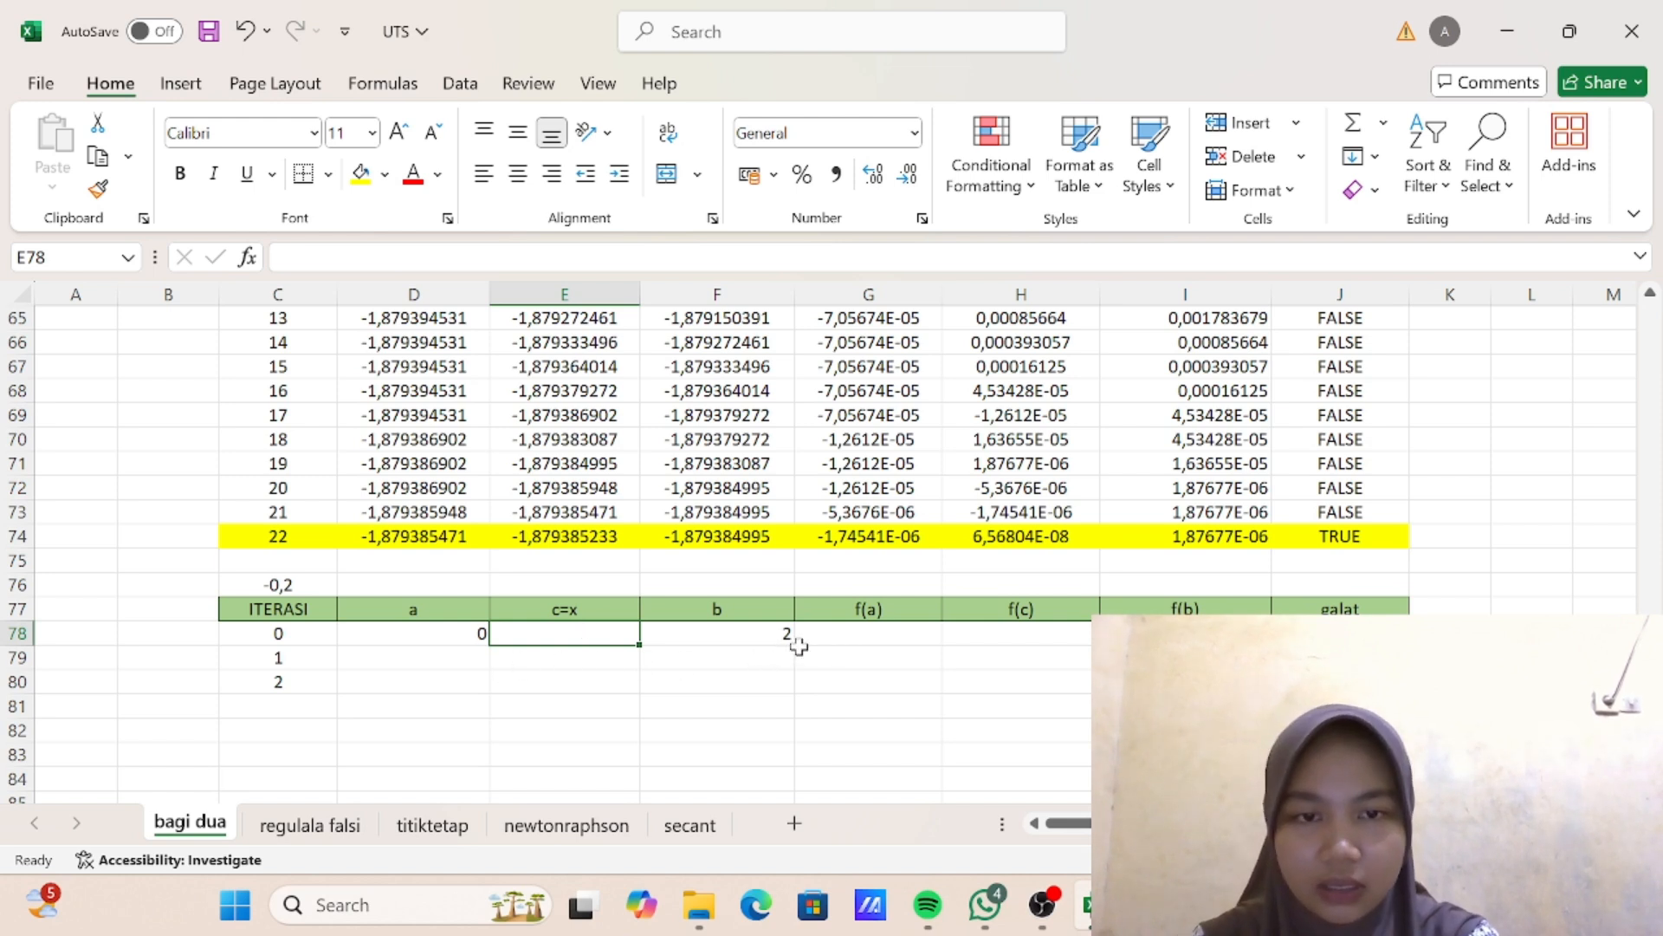
{"action": "type", "text": "=("}
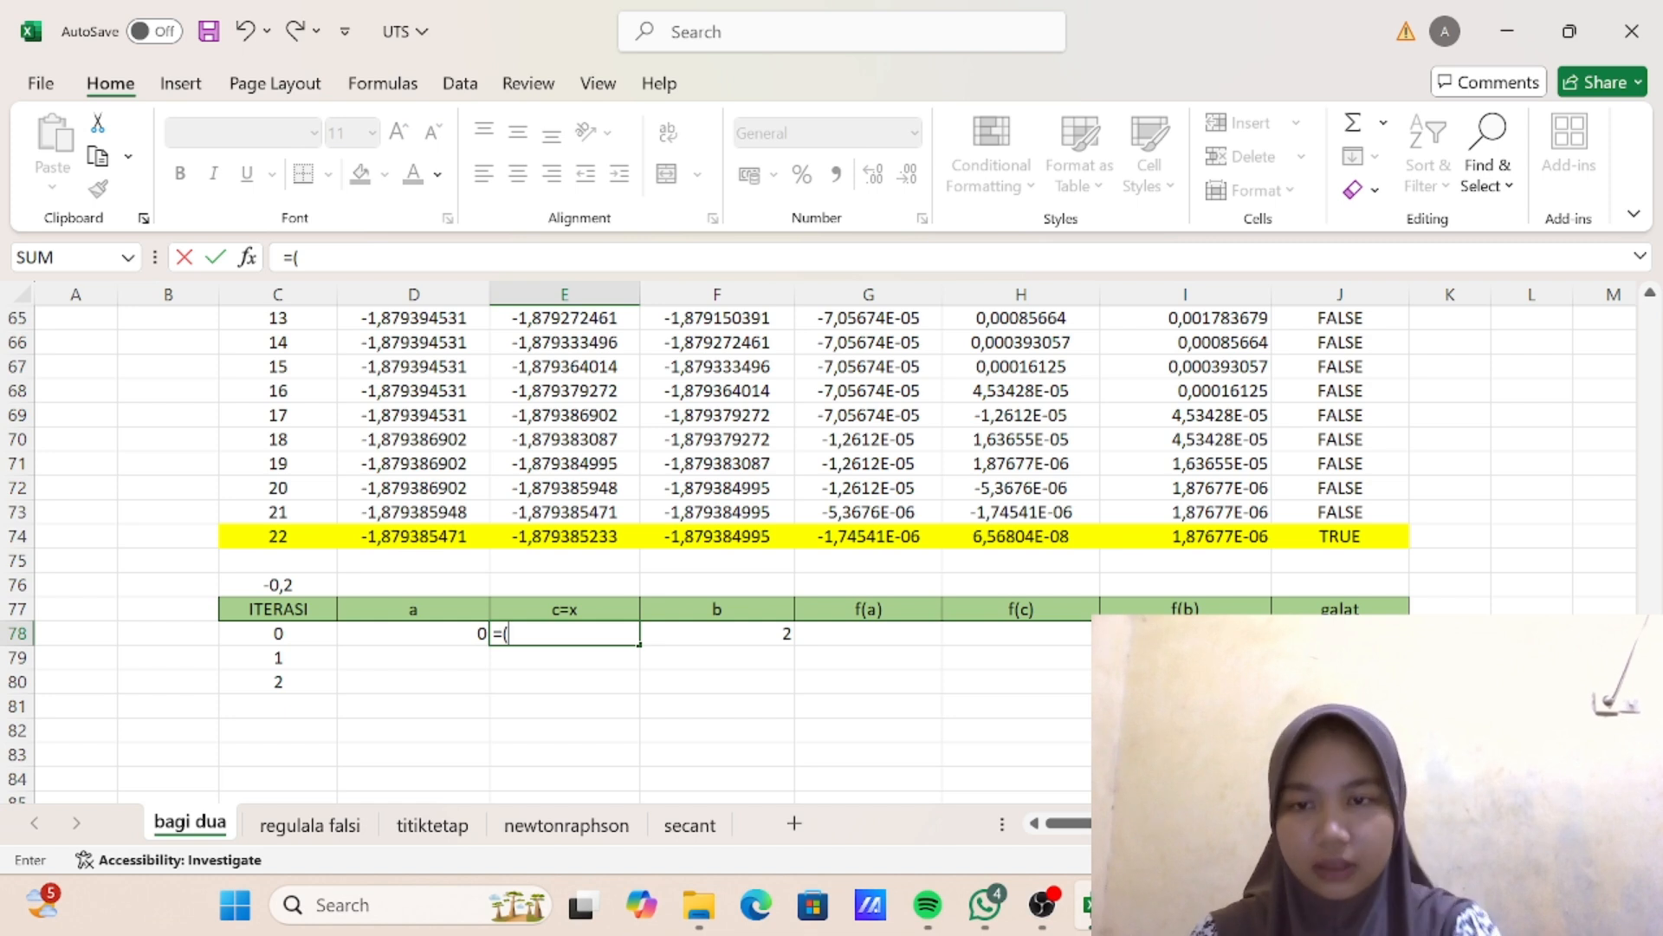
{"action": "left_click", "coordinate": [428, 635]}
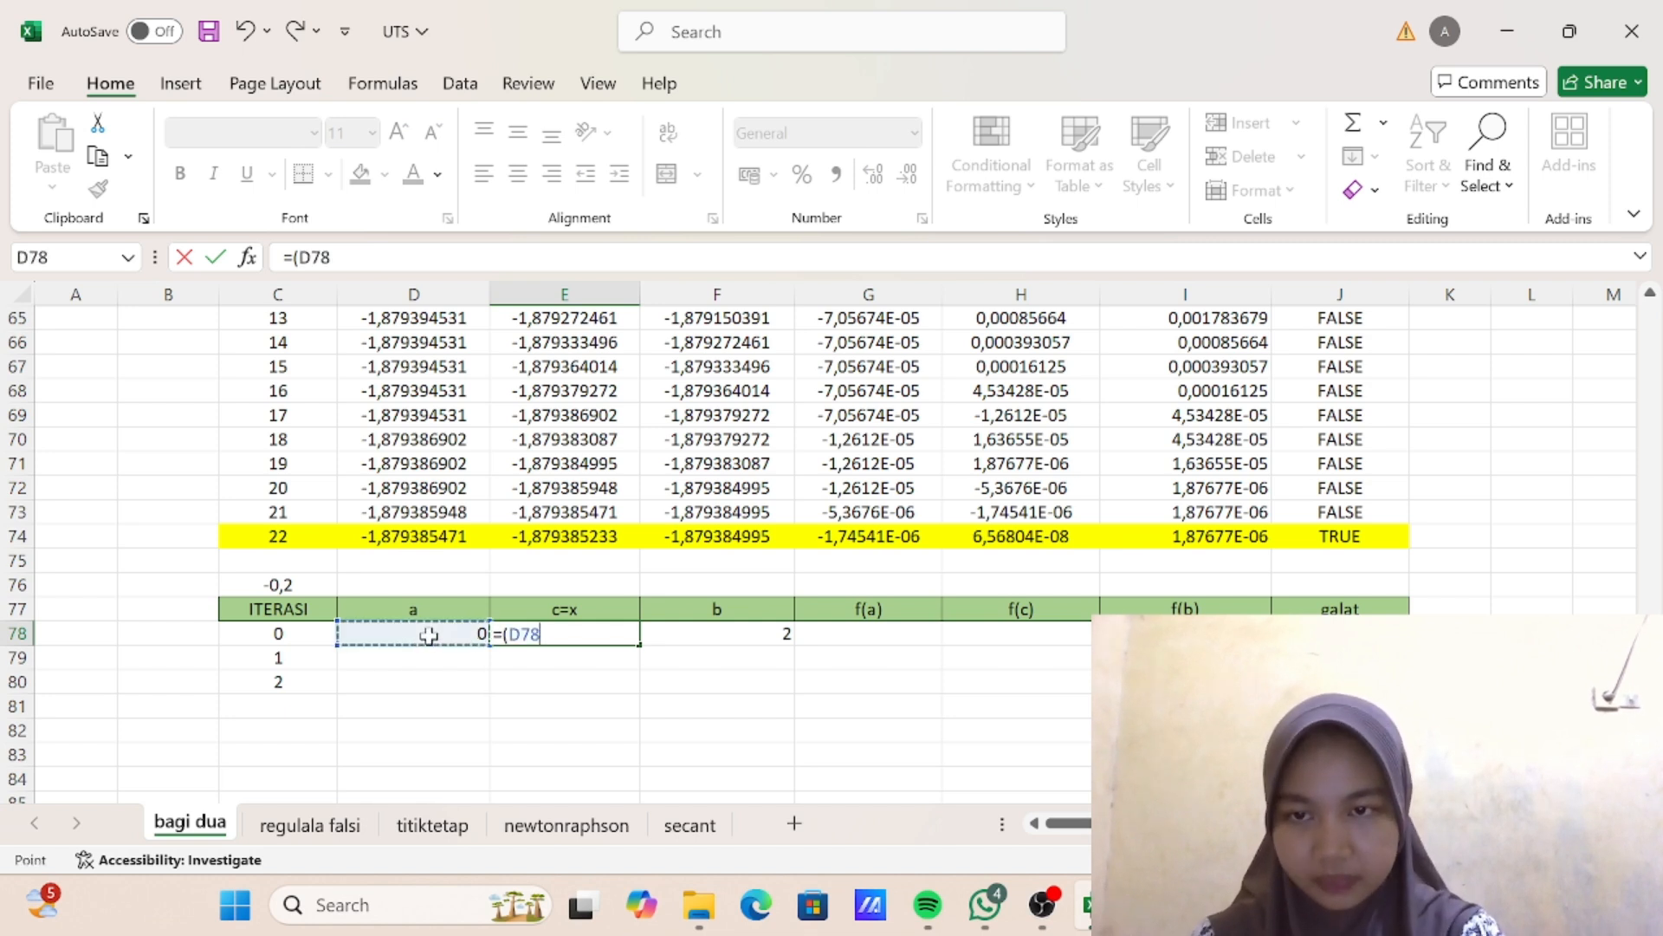
{"action": "type", "text": "+"}
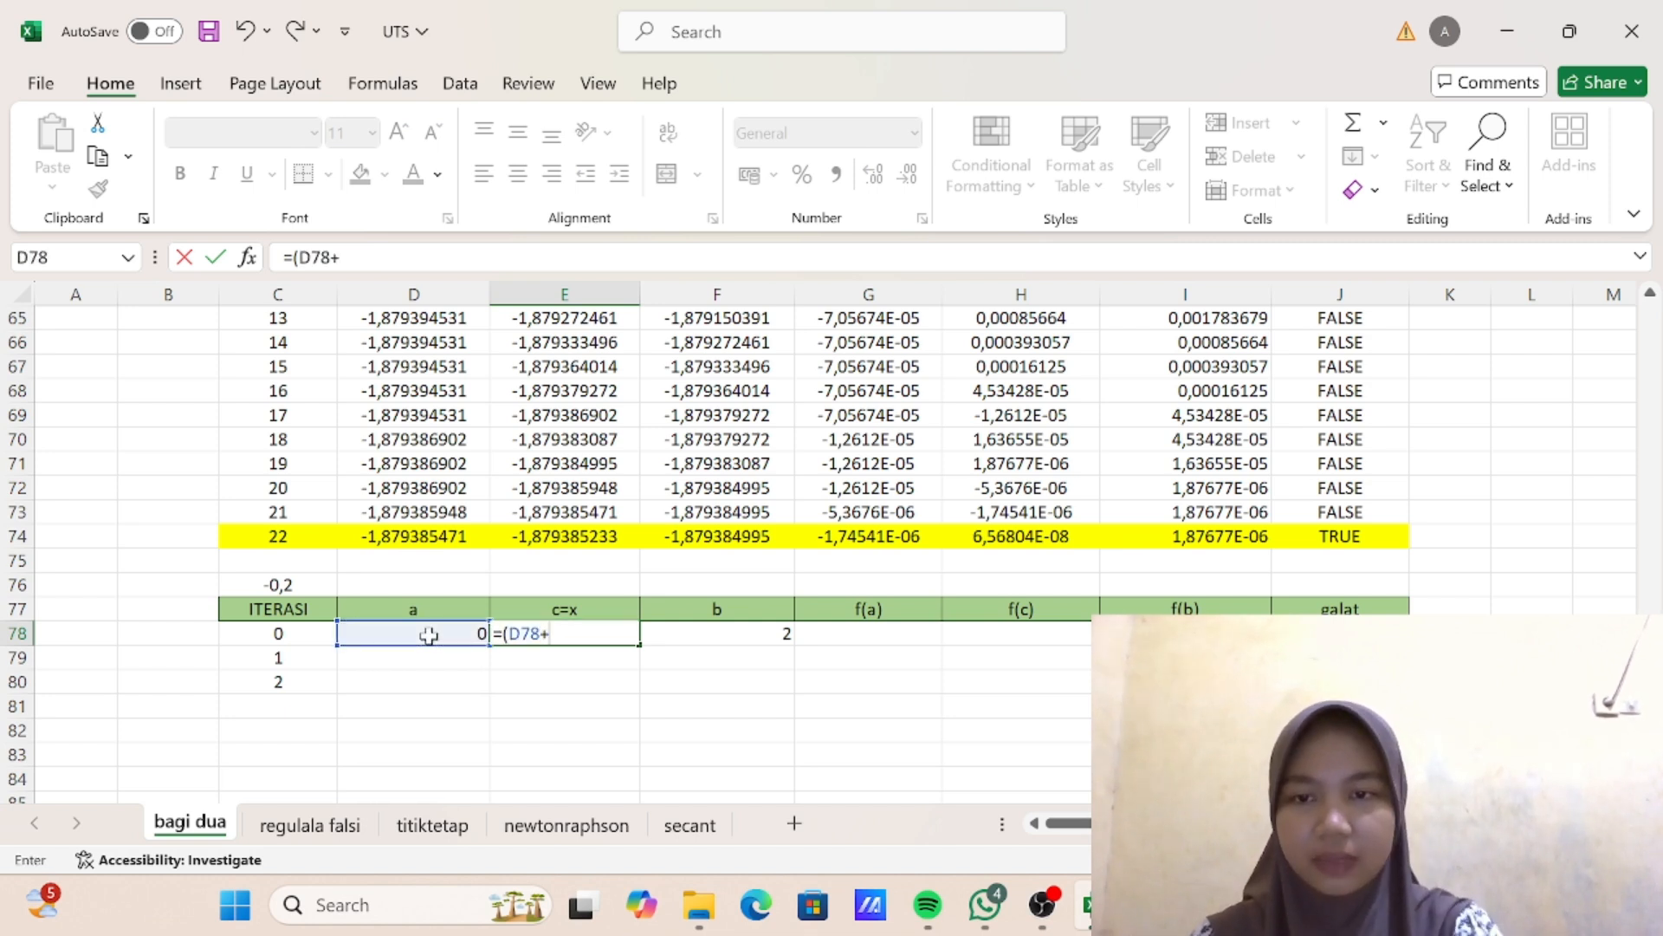
{"action": "left_click", "coordinate": [702, 627]}
{"action": "type", "text": ")/2"}
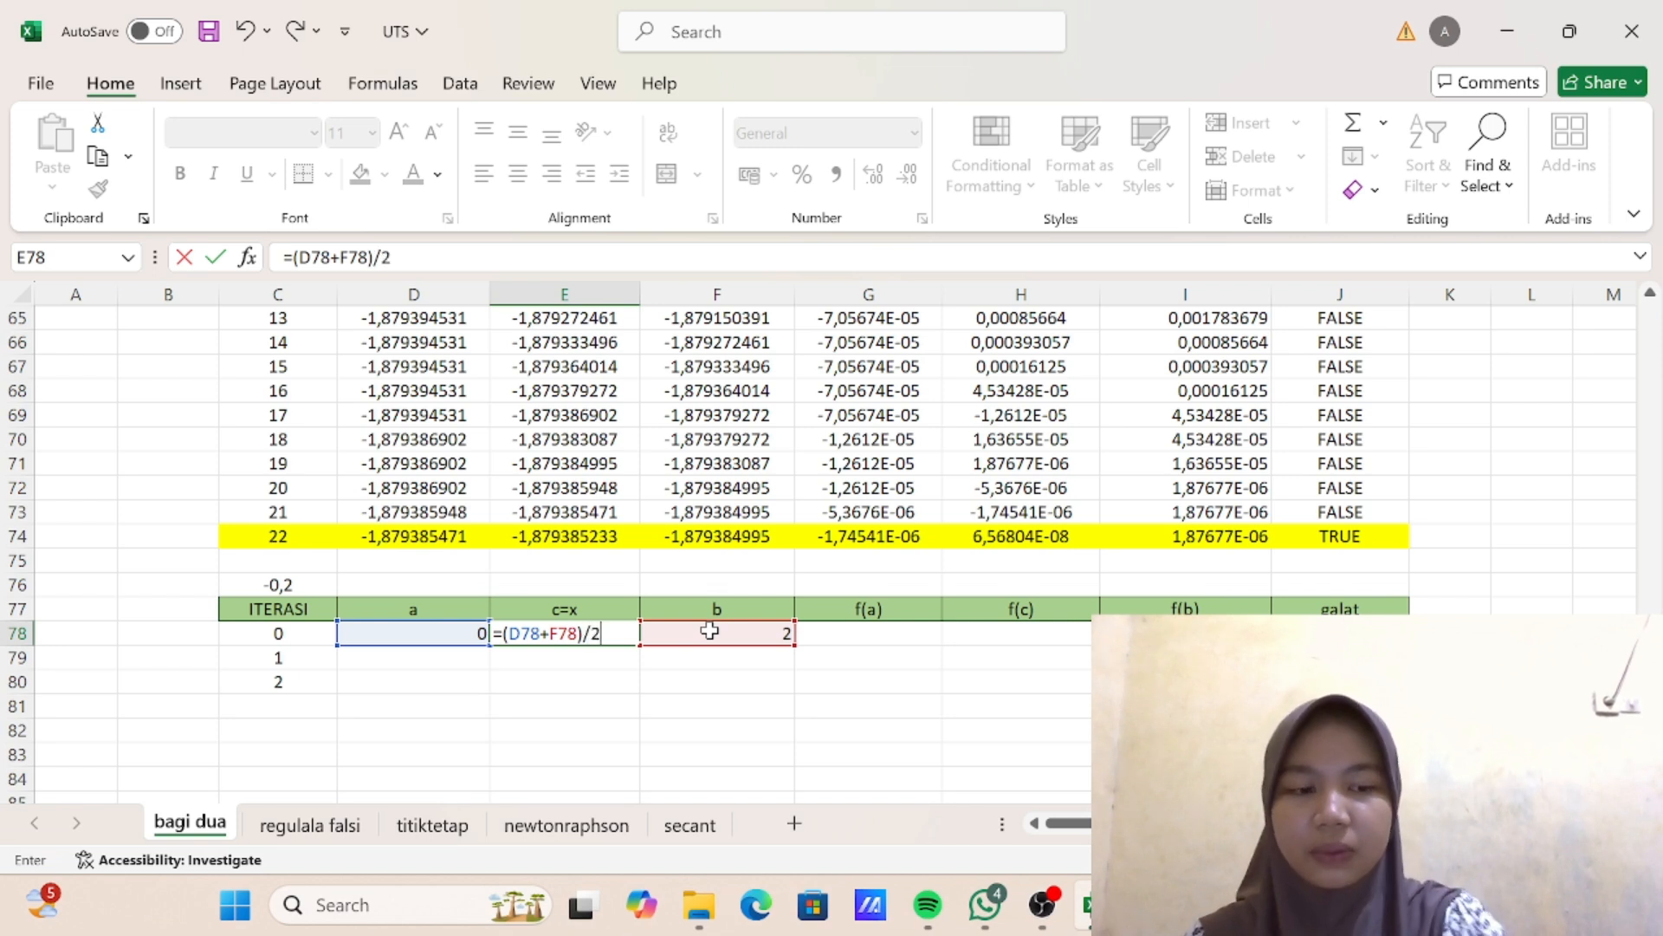
{"action": "key", "text": "Return"}
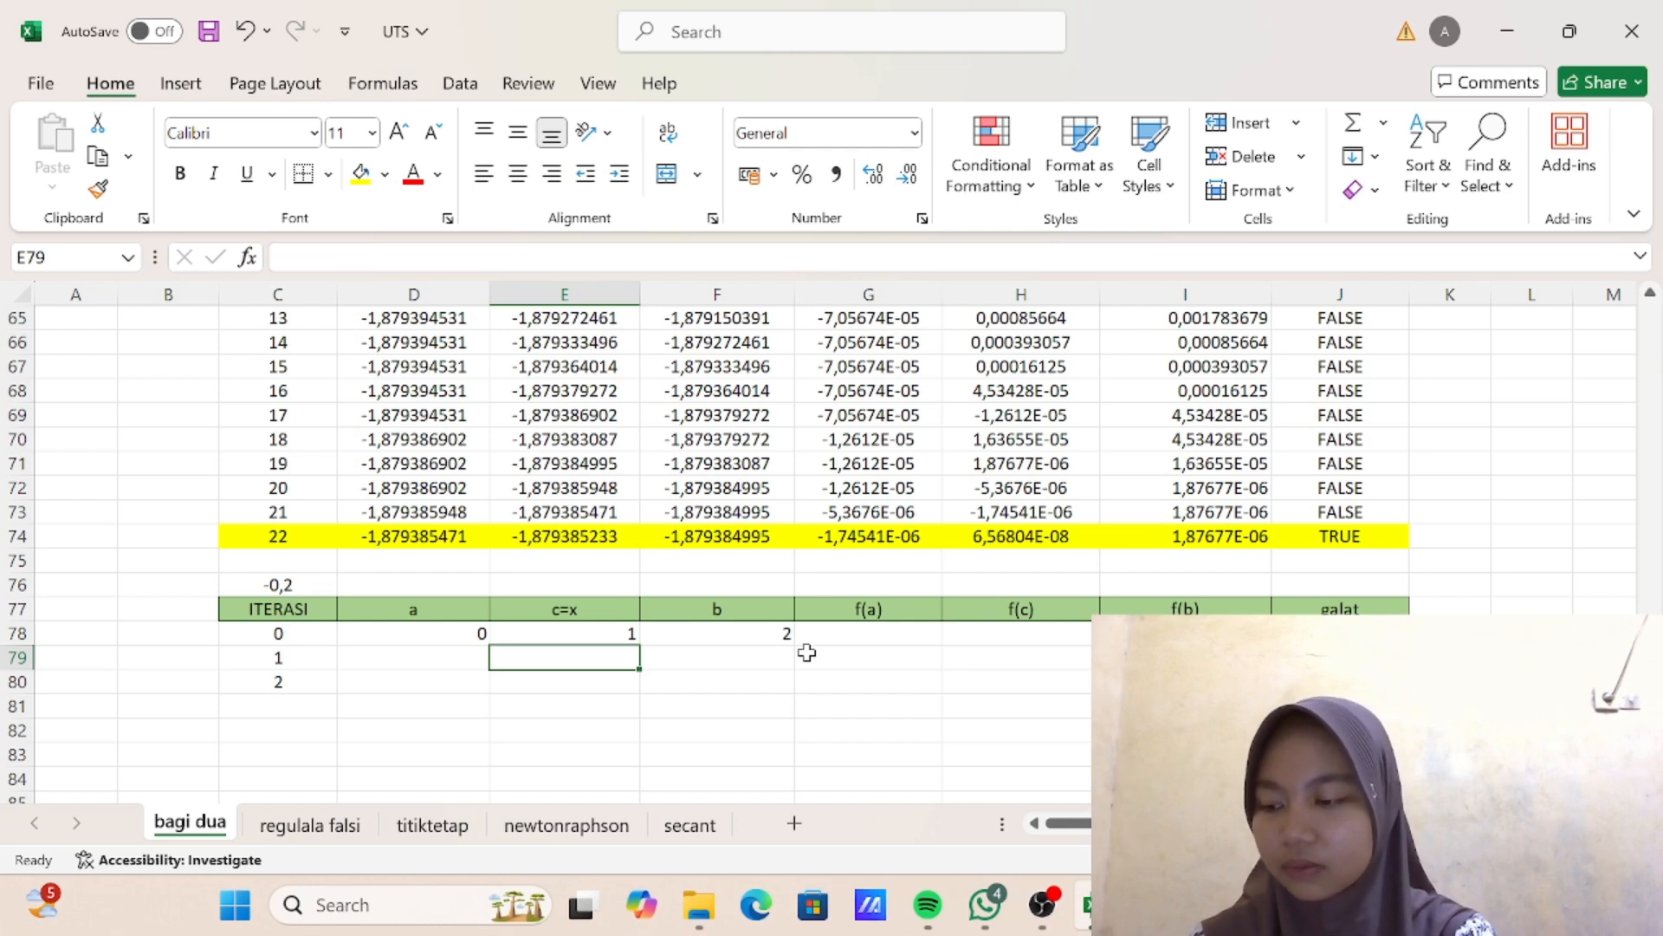
- Enter the f(a) formula =D78^3-3*D78+1 in cell G78 of the iteration 0 row
{"action": "left_click", "coordinate": [873, 631]}
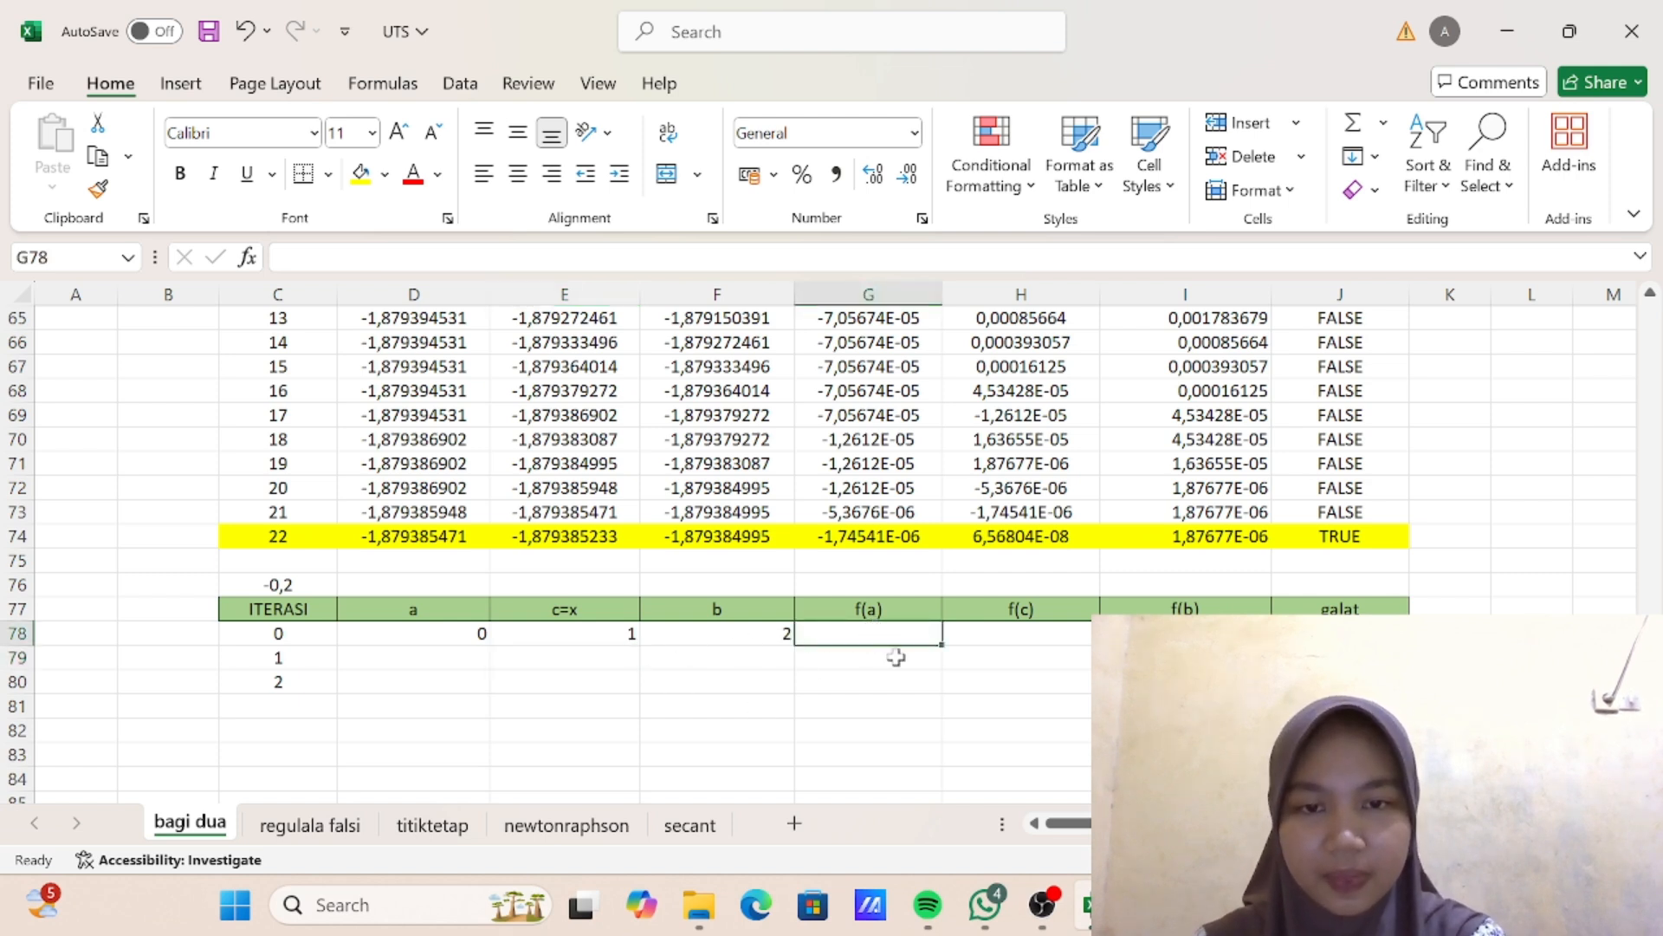
{"action": "scroll", "coordinate": [573, 532], "scroll_direction": "up", "scroll_amount": 8}
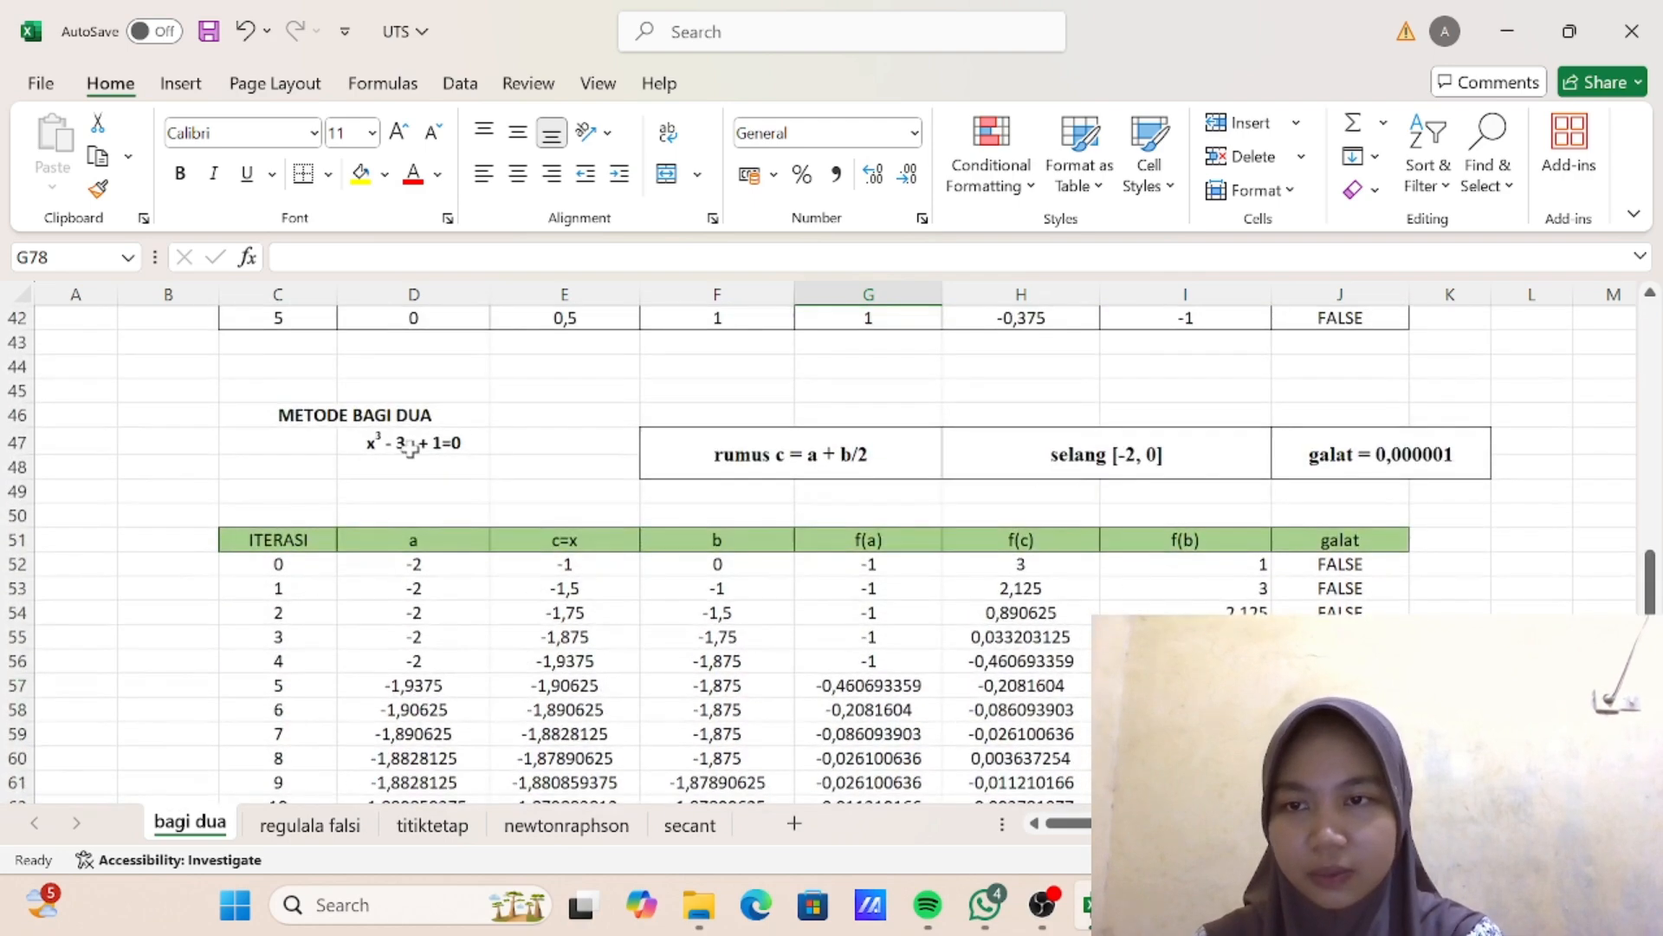
{"action": "scroll", "coordinate": [409, 446], "scroll_direction": "down", "scroll_amount": 8}
{"action": "type", "text": "="}
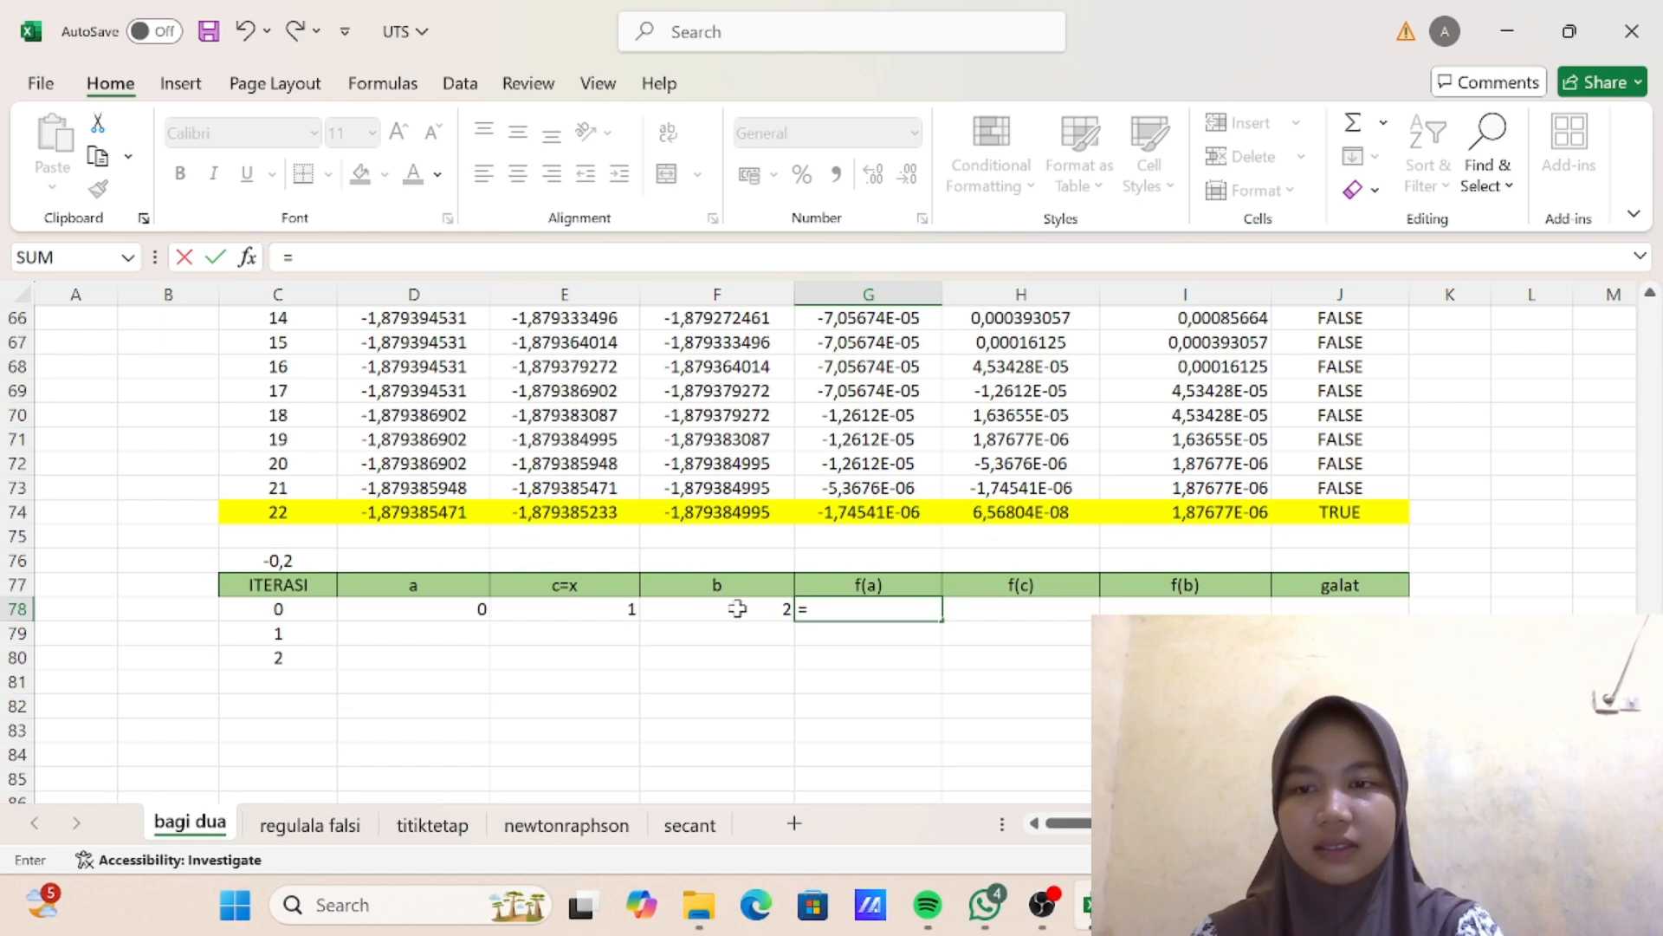
{"action": "left_click", "coordinate": [463, 609]}
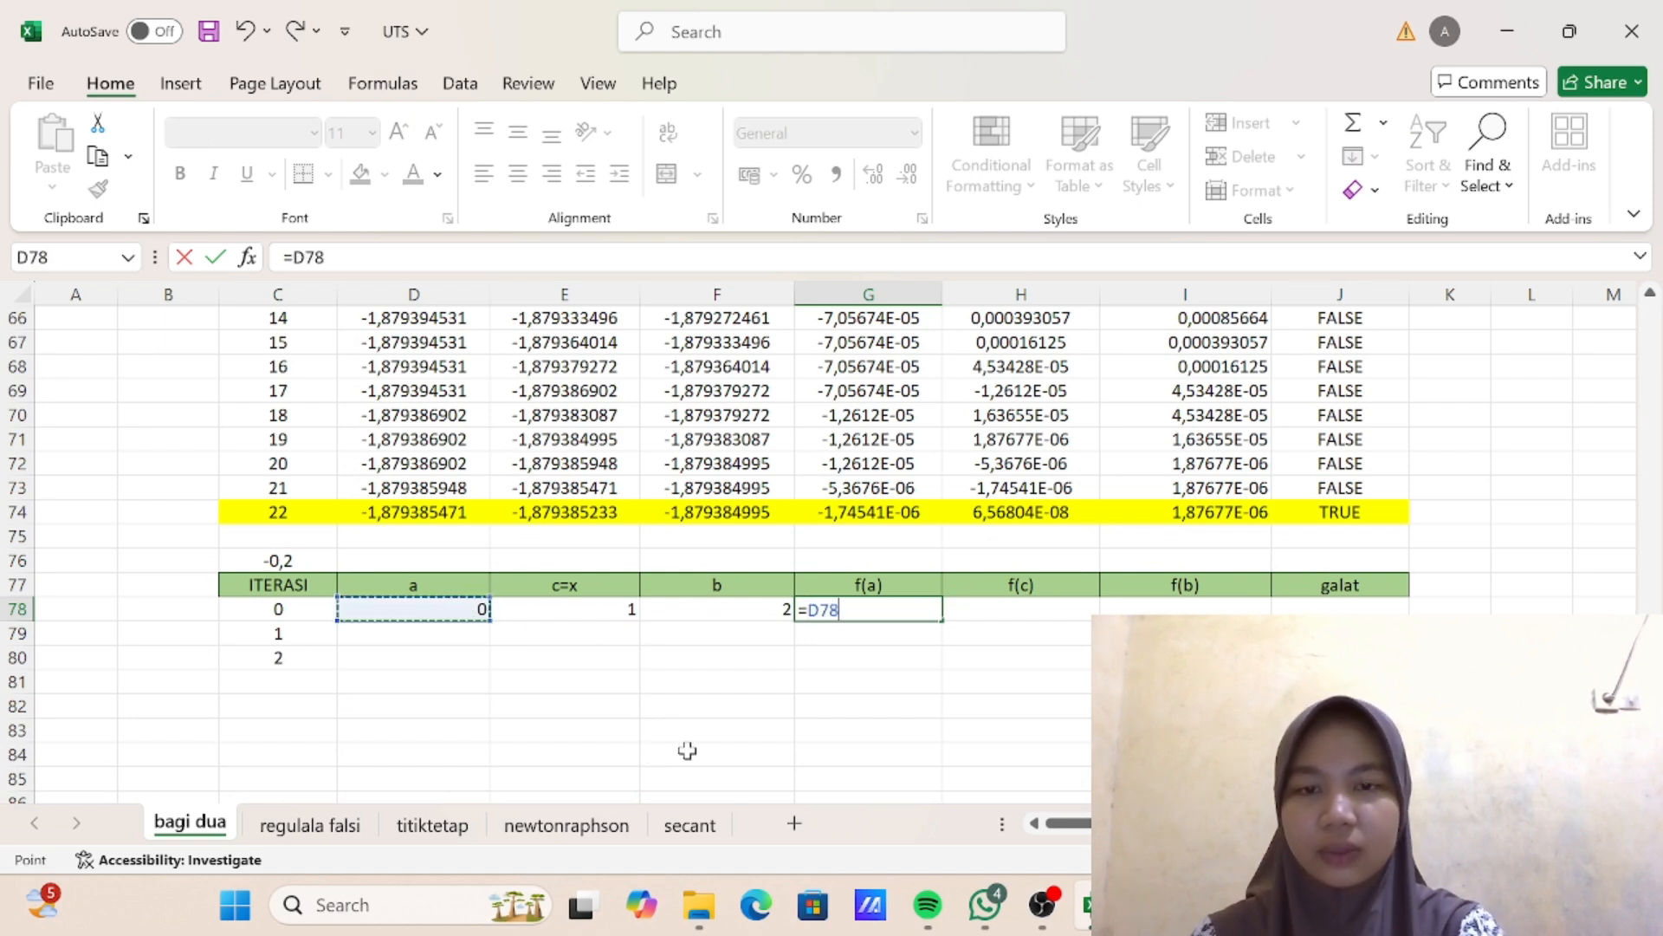
{"action": "type", "text": "^3"}
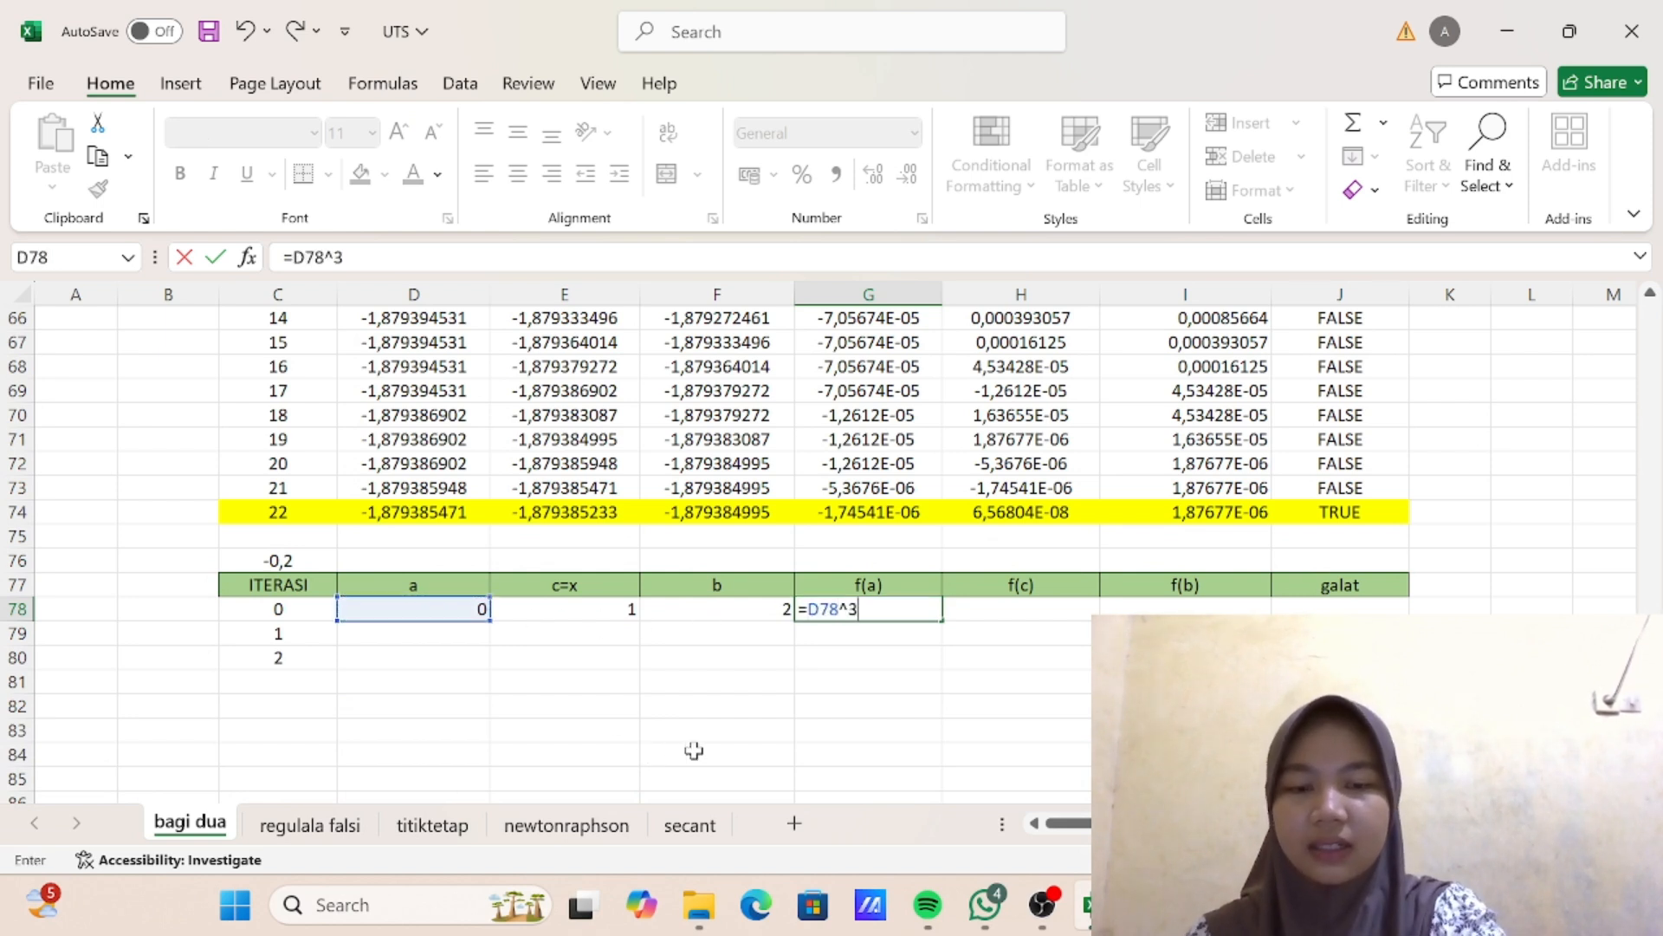
{"action": "type", "text": "-3"}
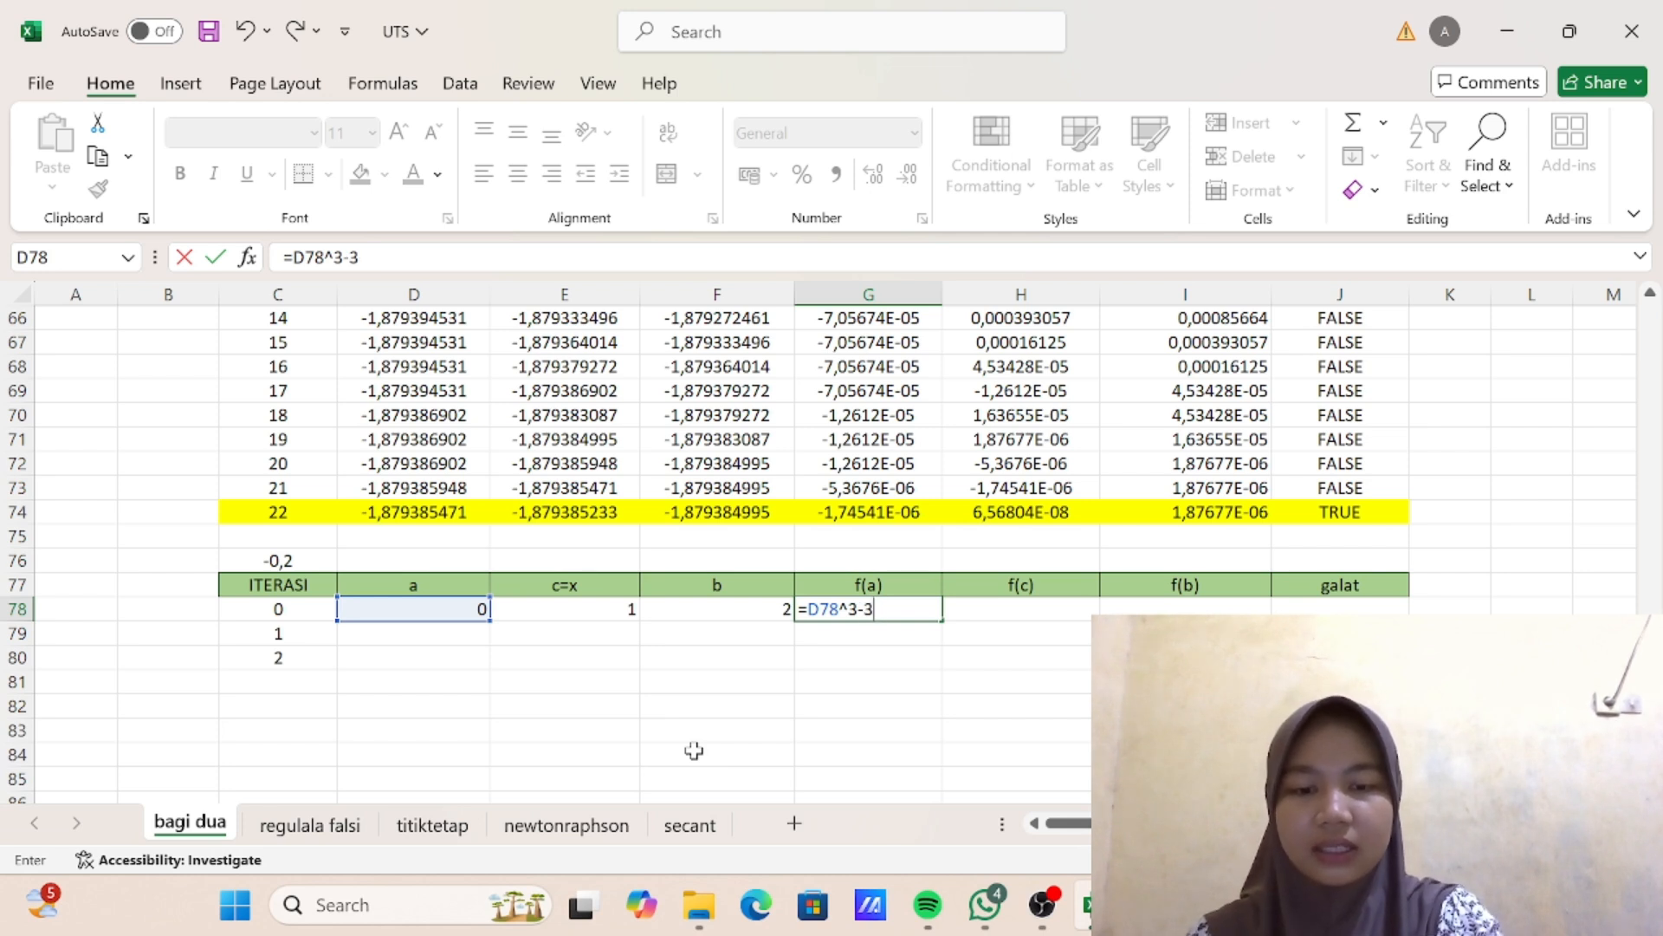
{"action": "type", "text": "*"}
{"action": "left_click", "coordinate": [465, 609]}
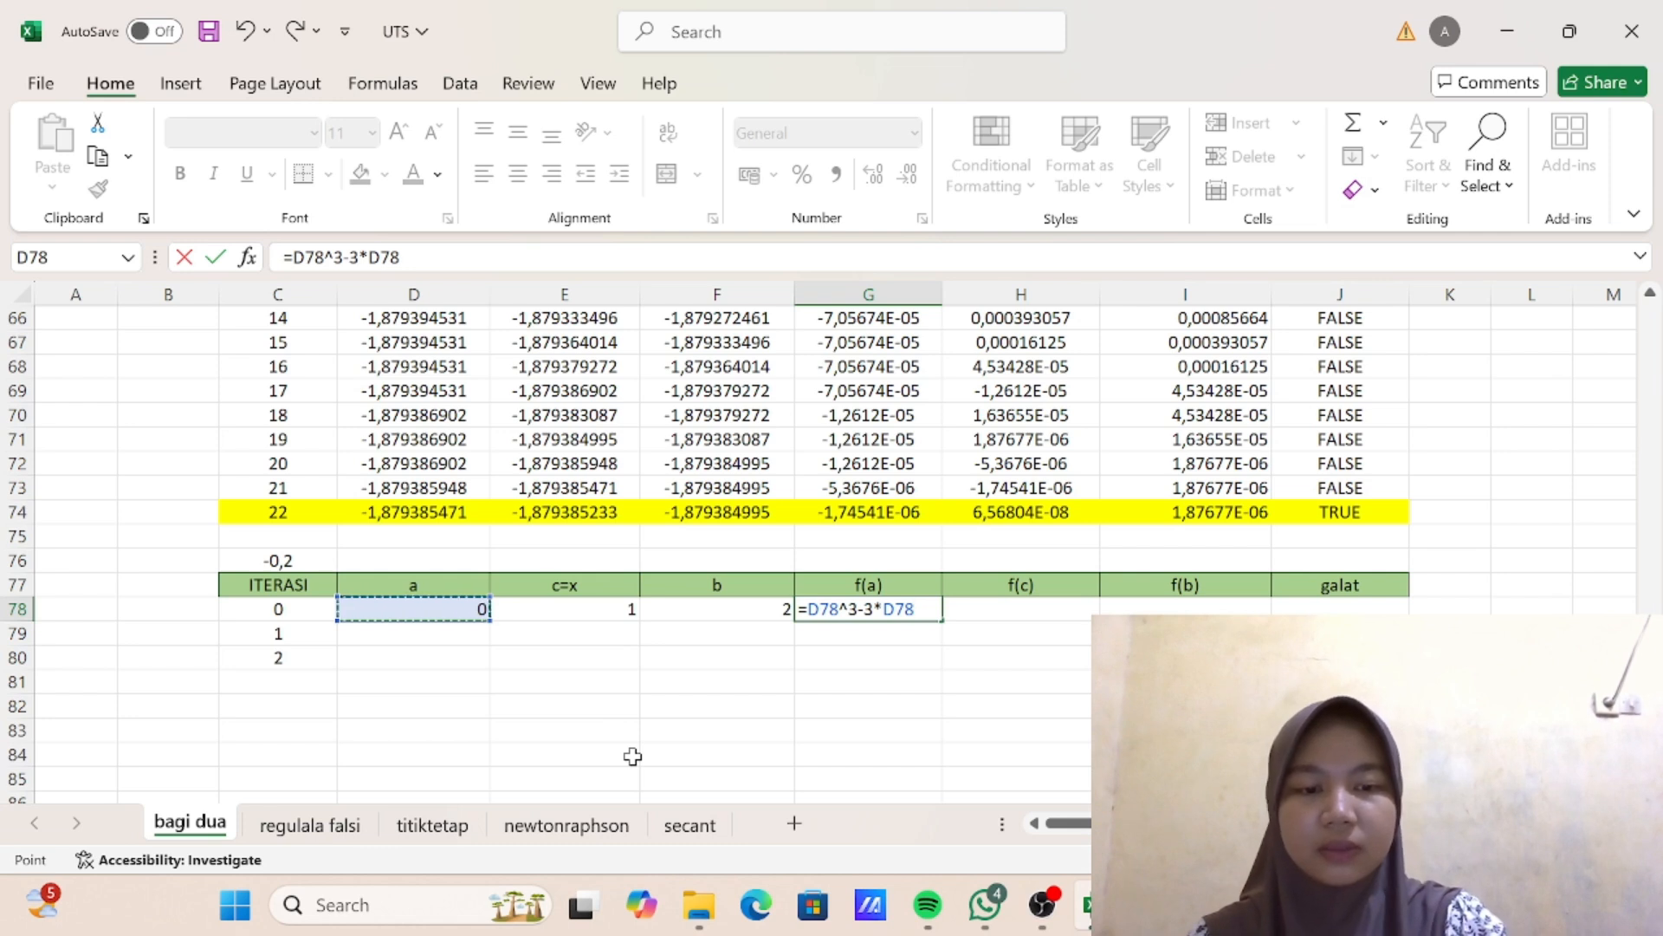
{"action": "type", "text": "+1"}
{"action": "key", "text": "Return"}
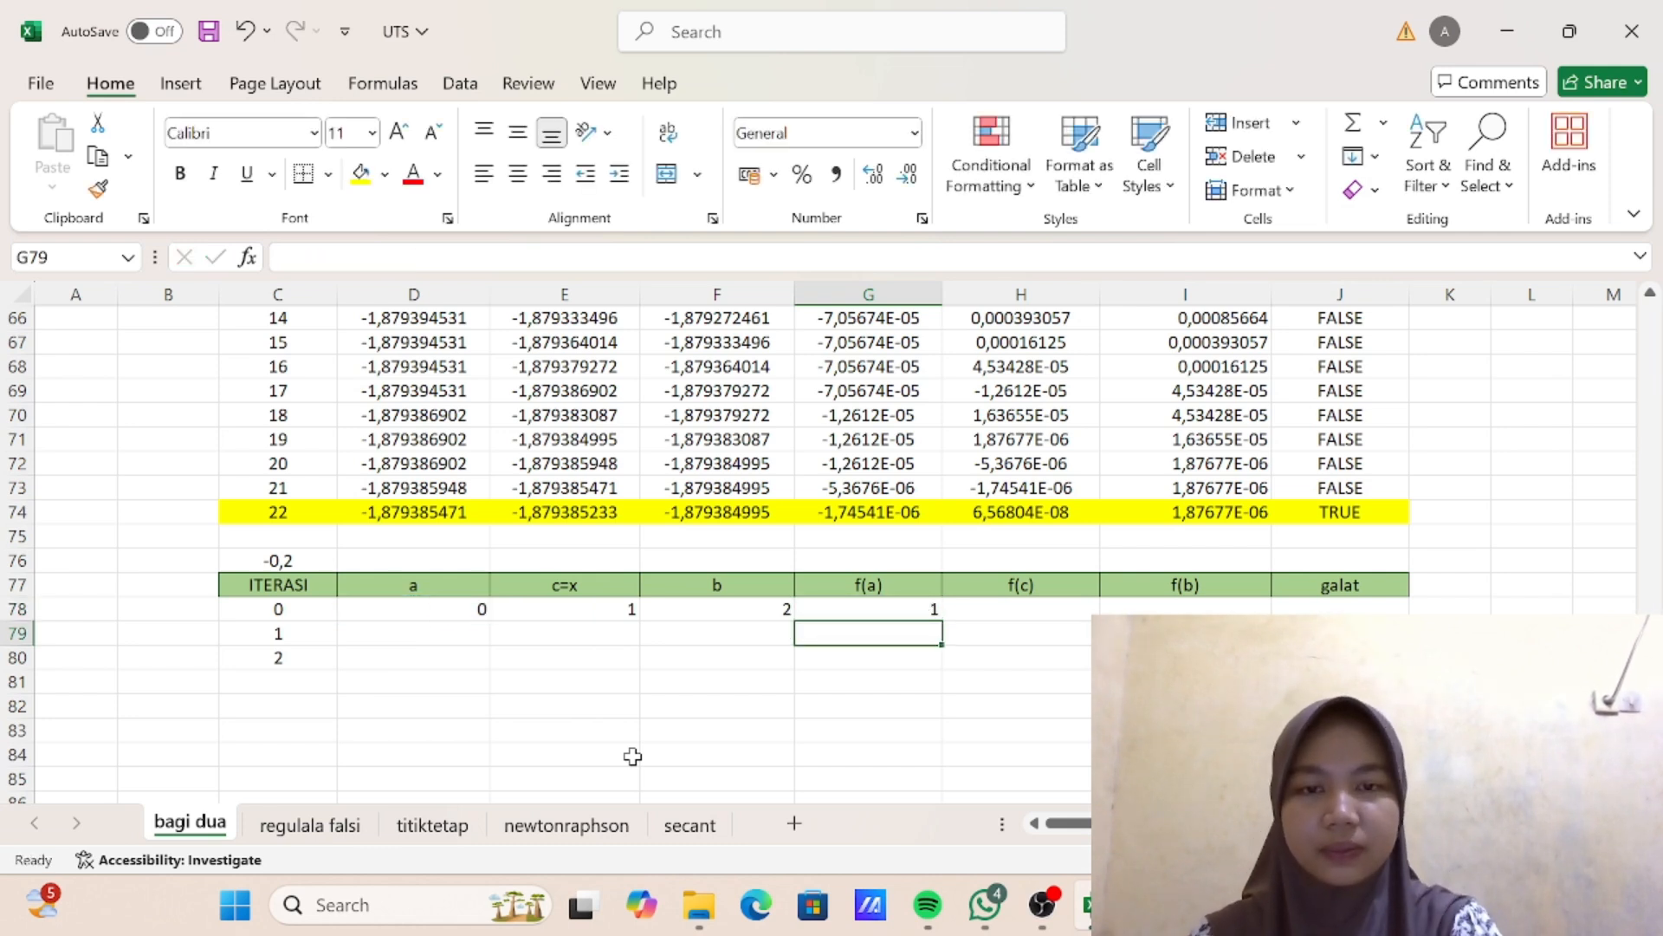
- Enter the f(b) formula =F78^3-3*F78+1 in cell I78 of the iteration 0 row
{"action": "left_click", "coordinate": [1176, 610]}
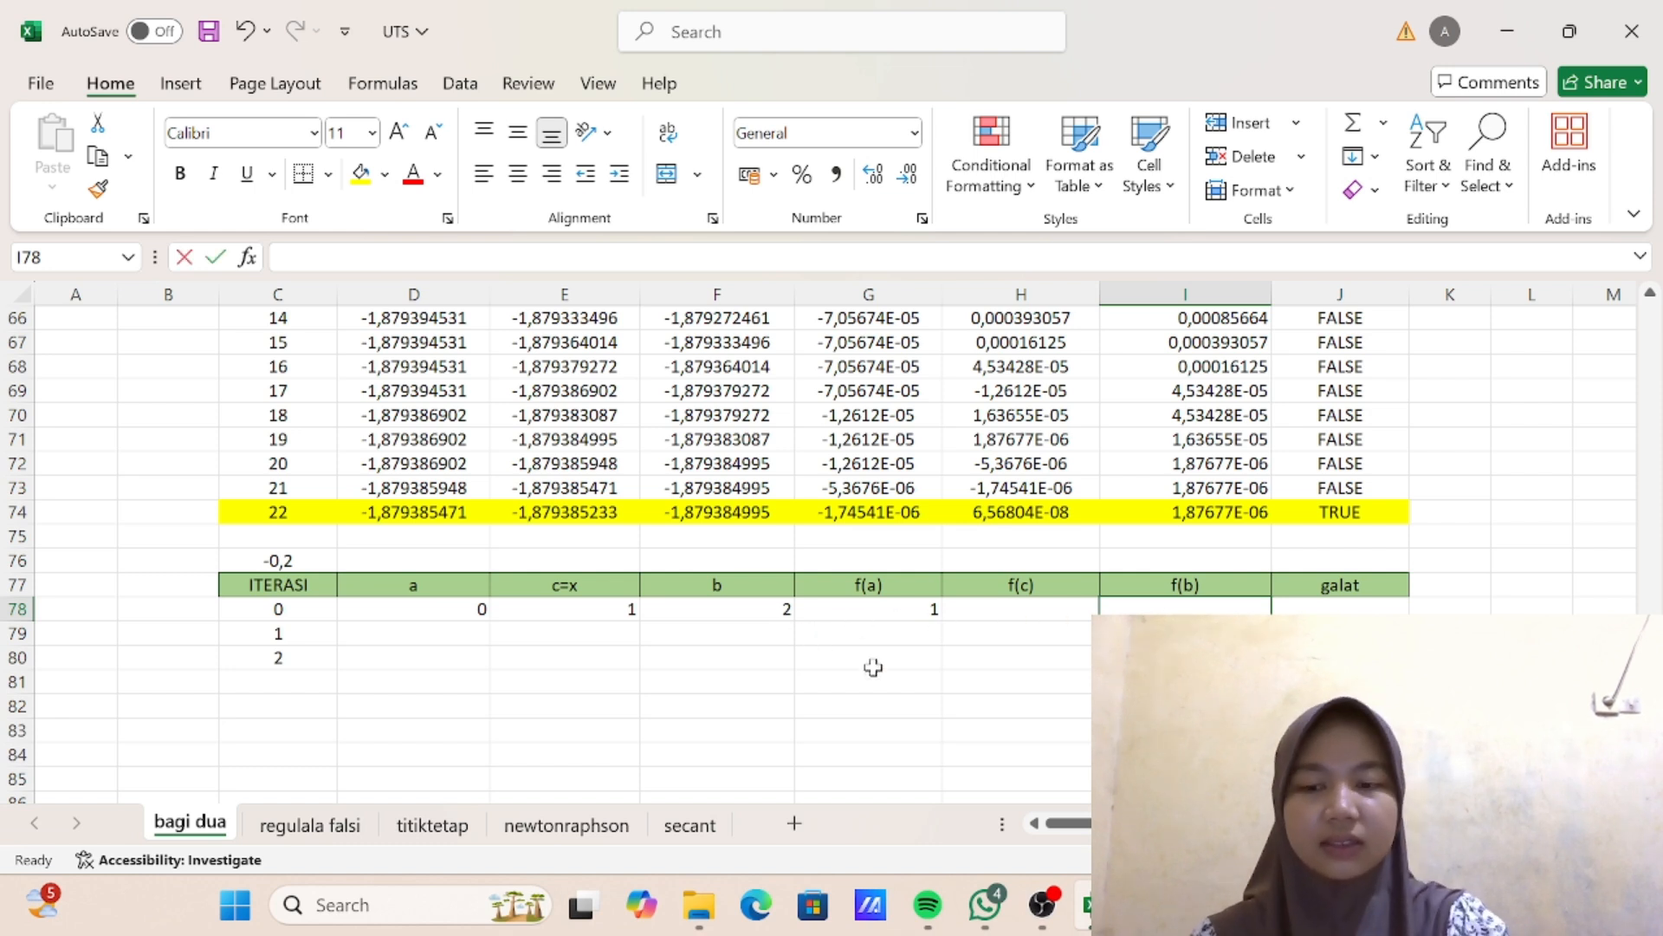
{"action": "type", "text": "="}
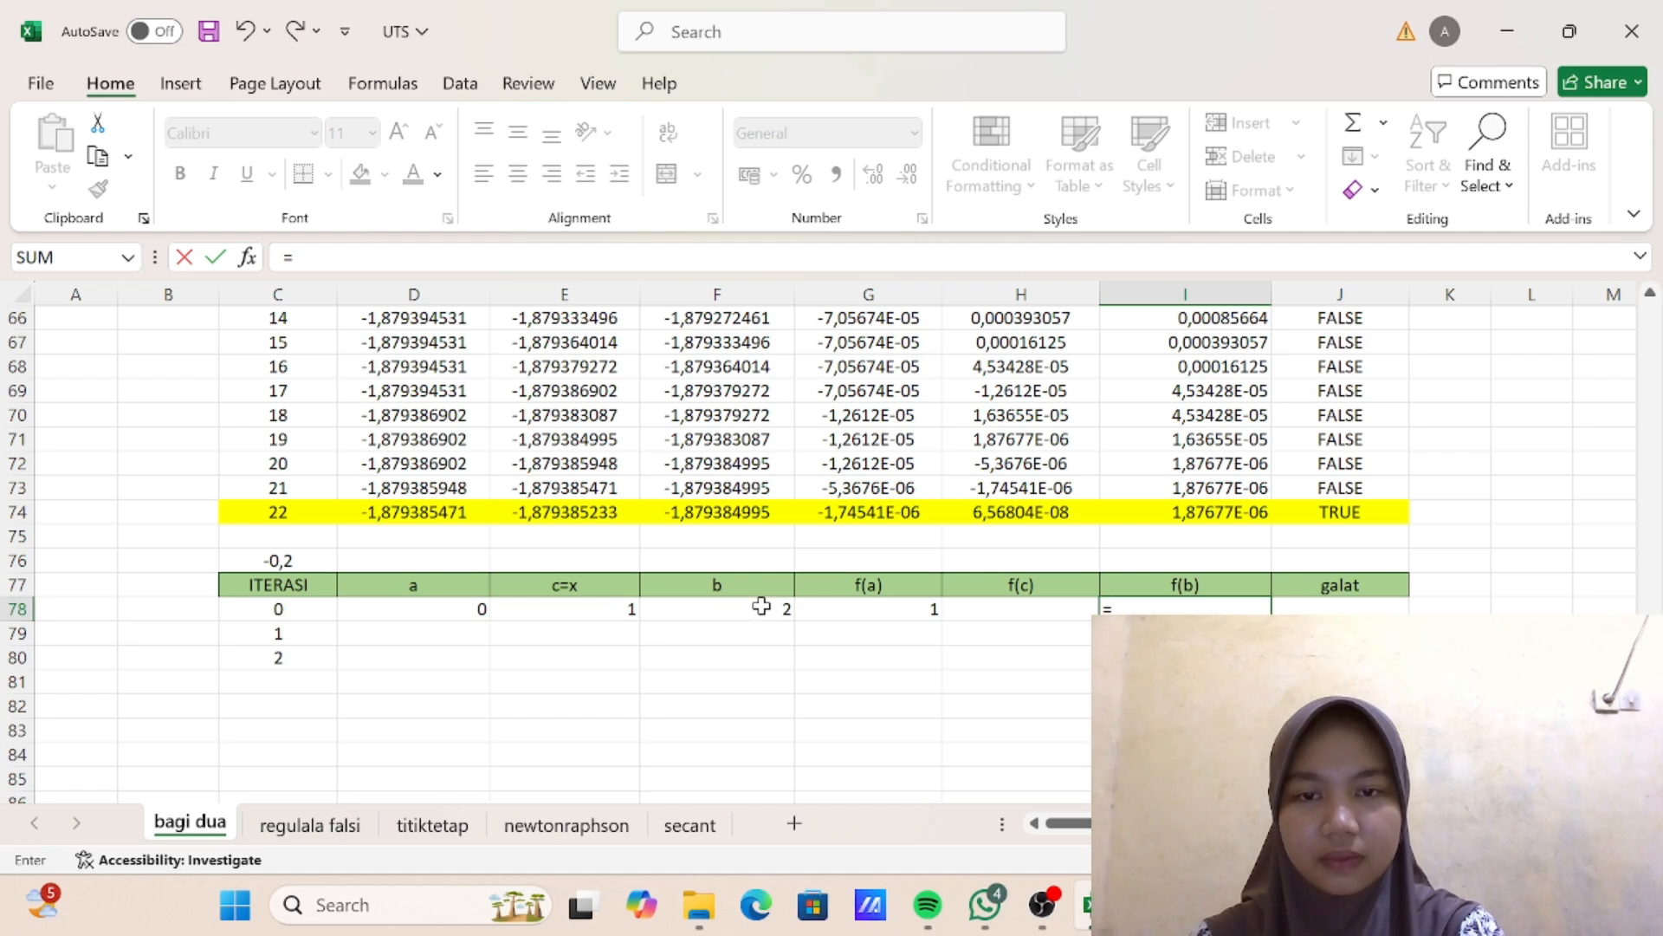
{"action": "left_click", "coordinate": [751, 617]}
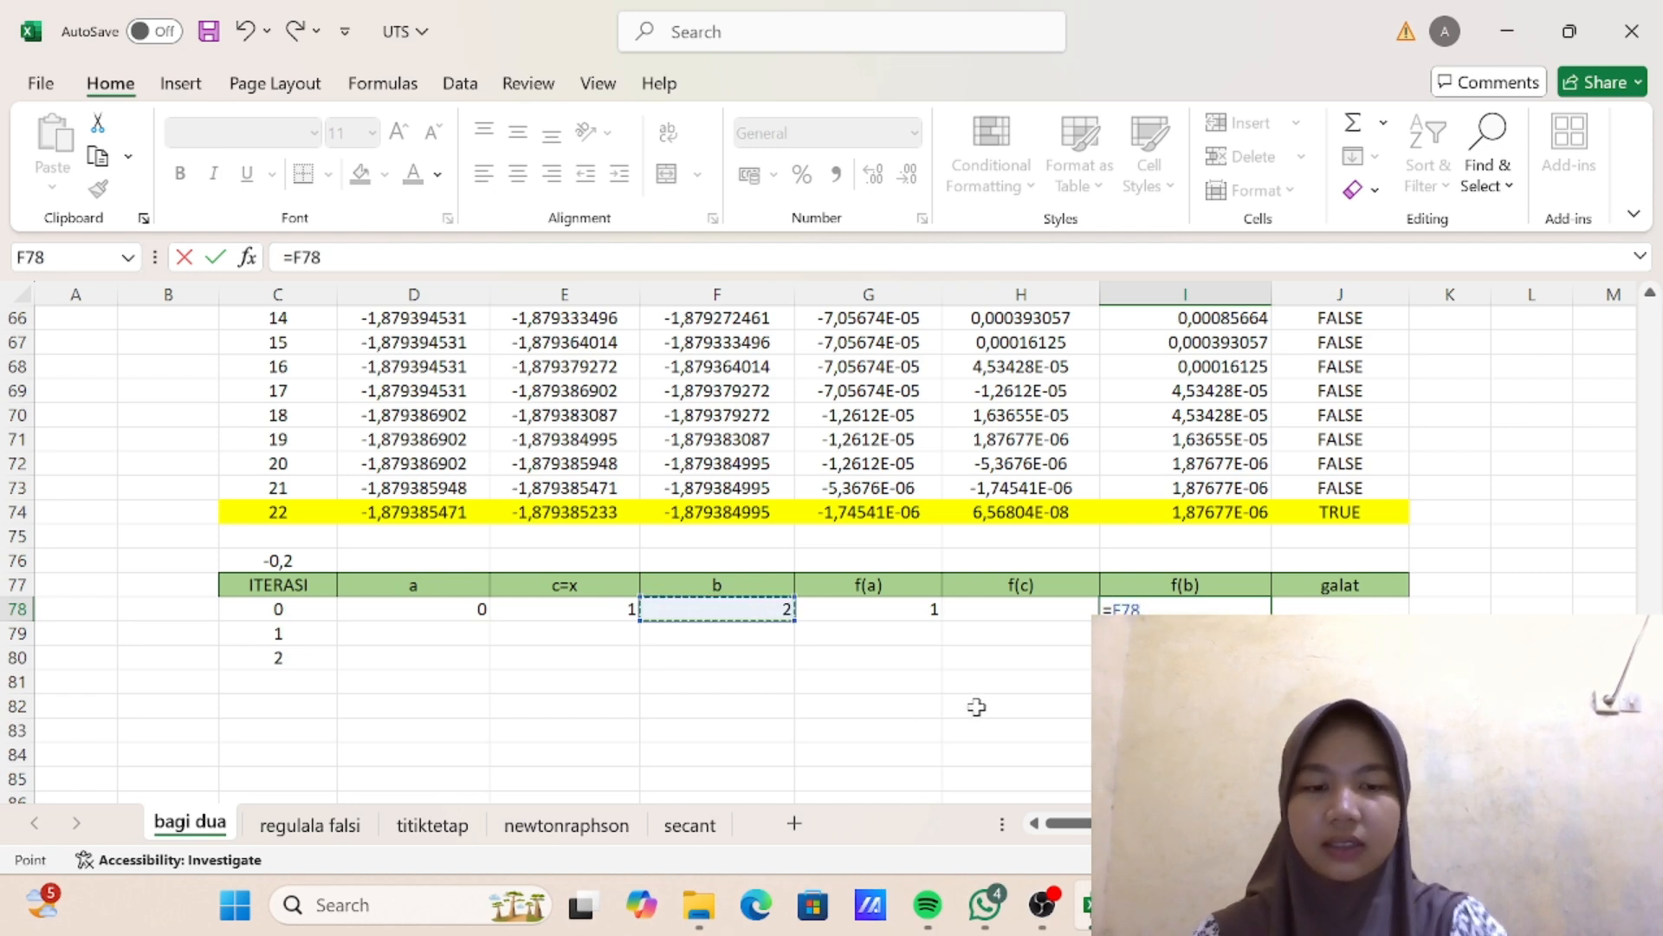
{"action": "type", "text": "^3-3"}
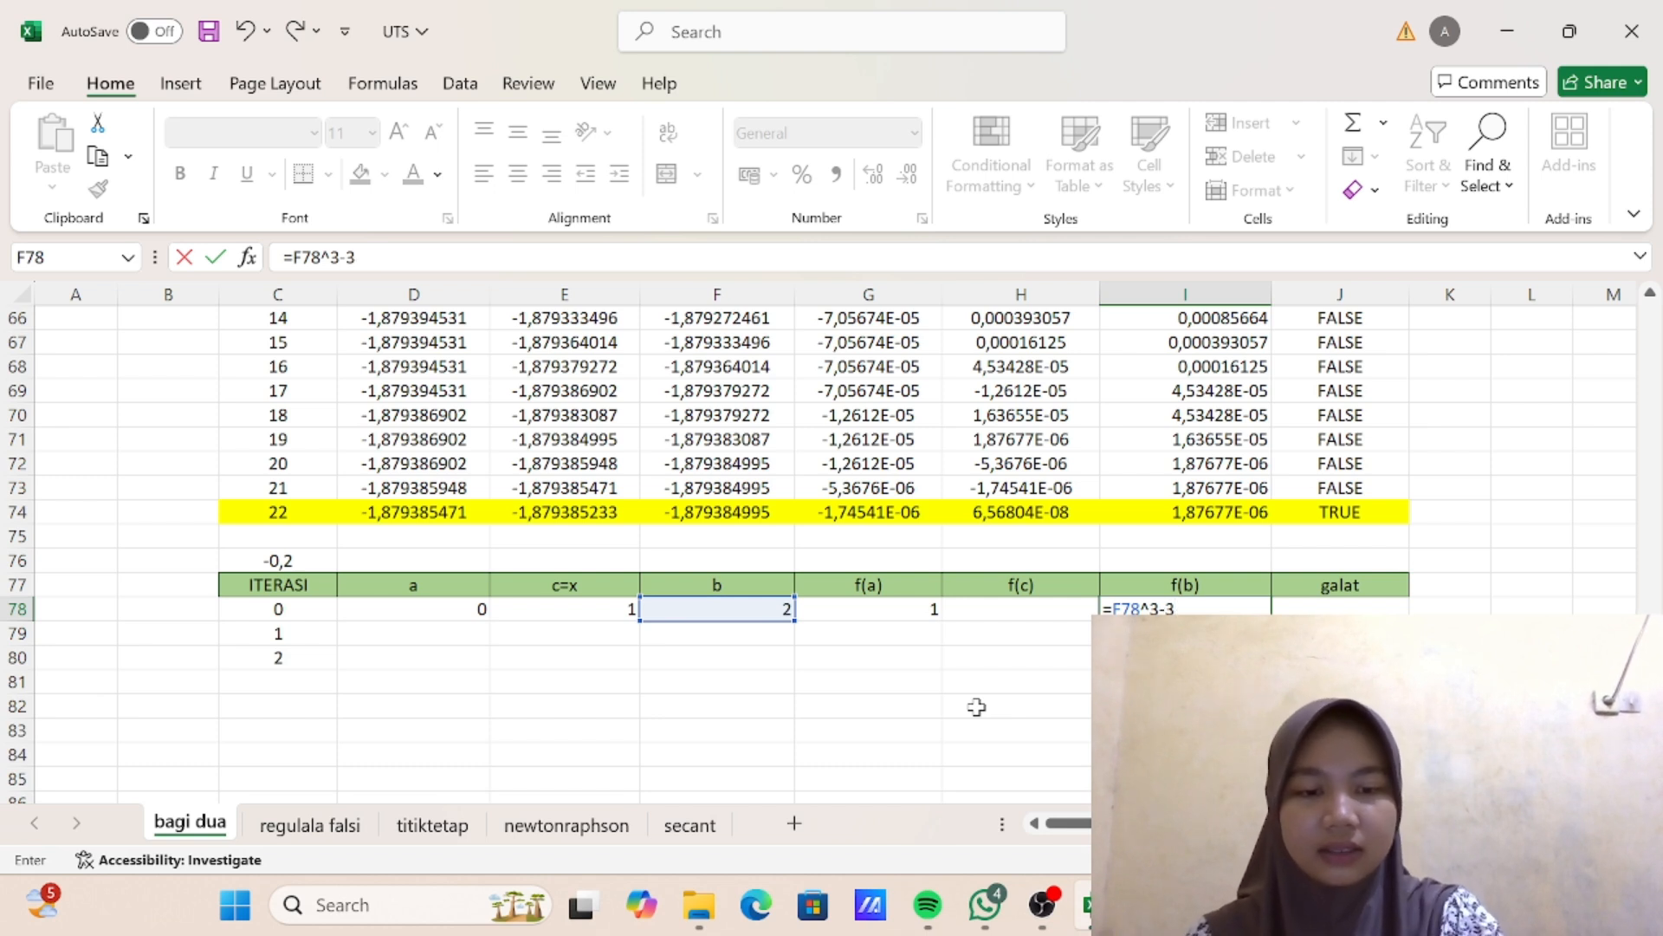
{"action": "type", "text": "*"}
{"action": "left_click", "coordinate": [761, 608]}
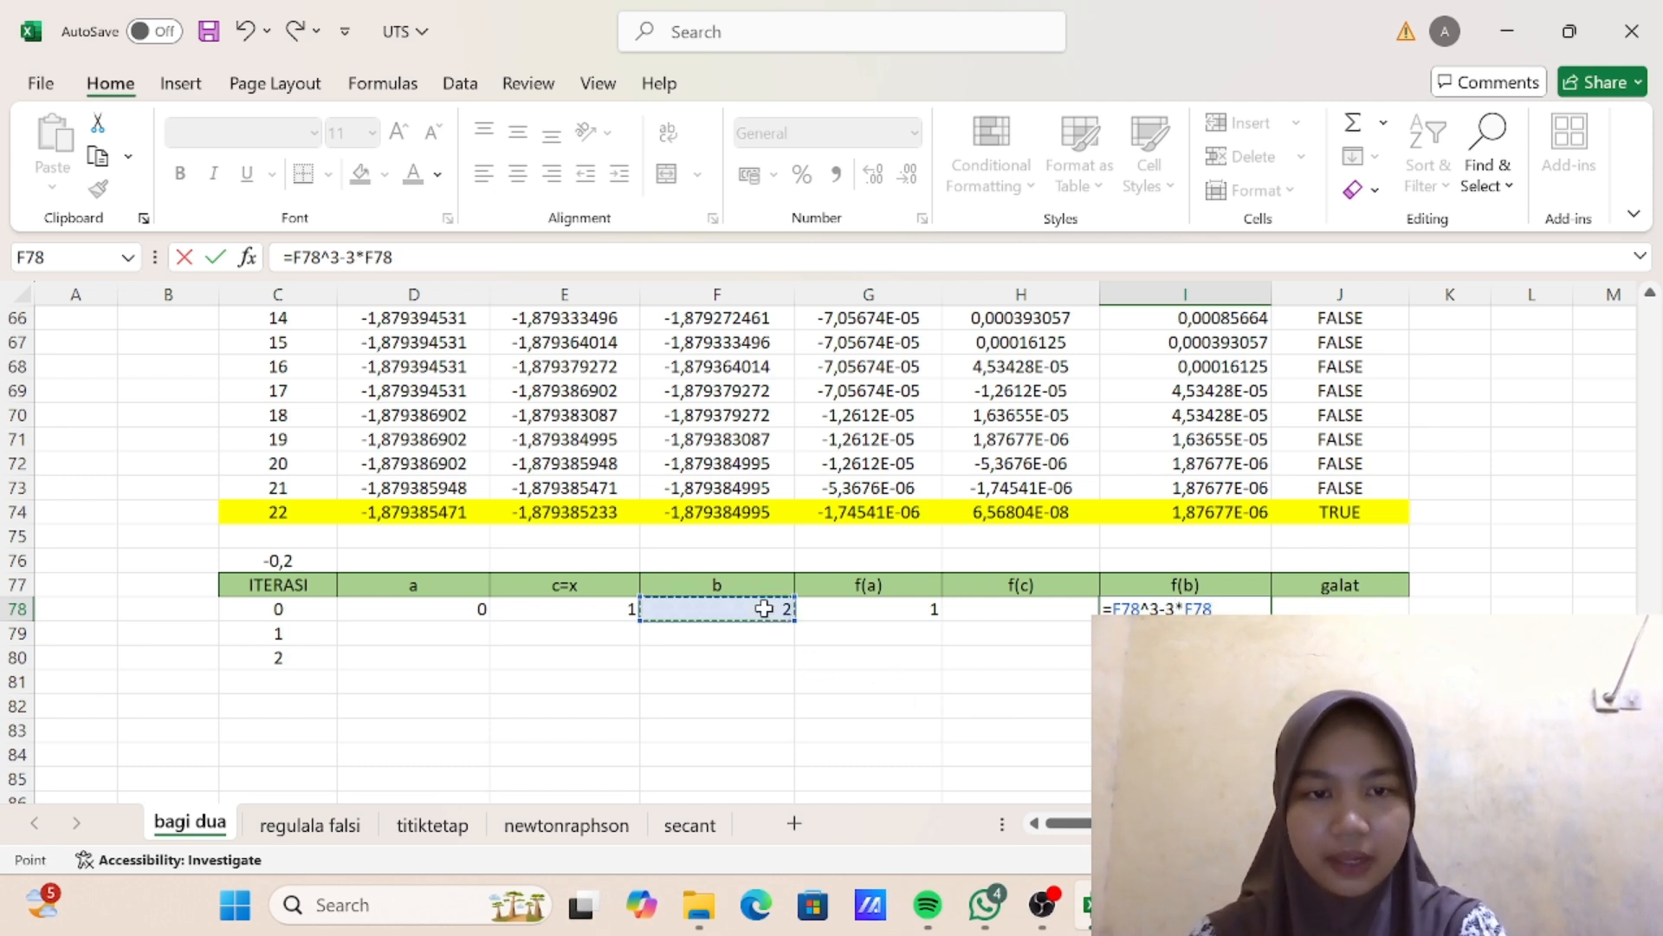
{"action": "type", "text": "+1"}
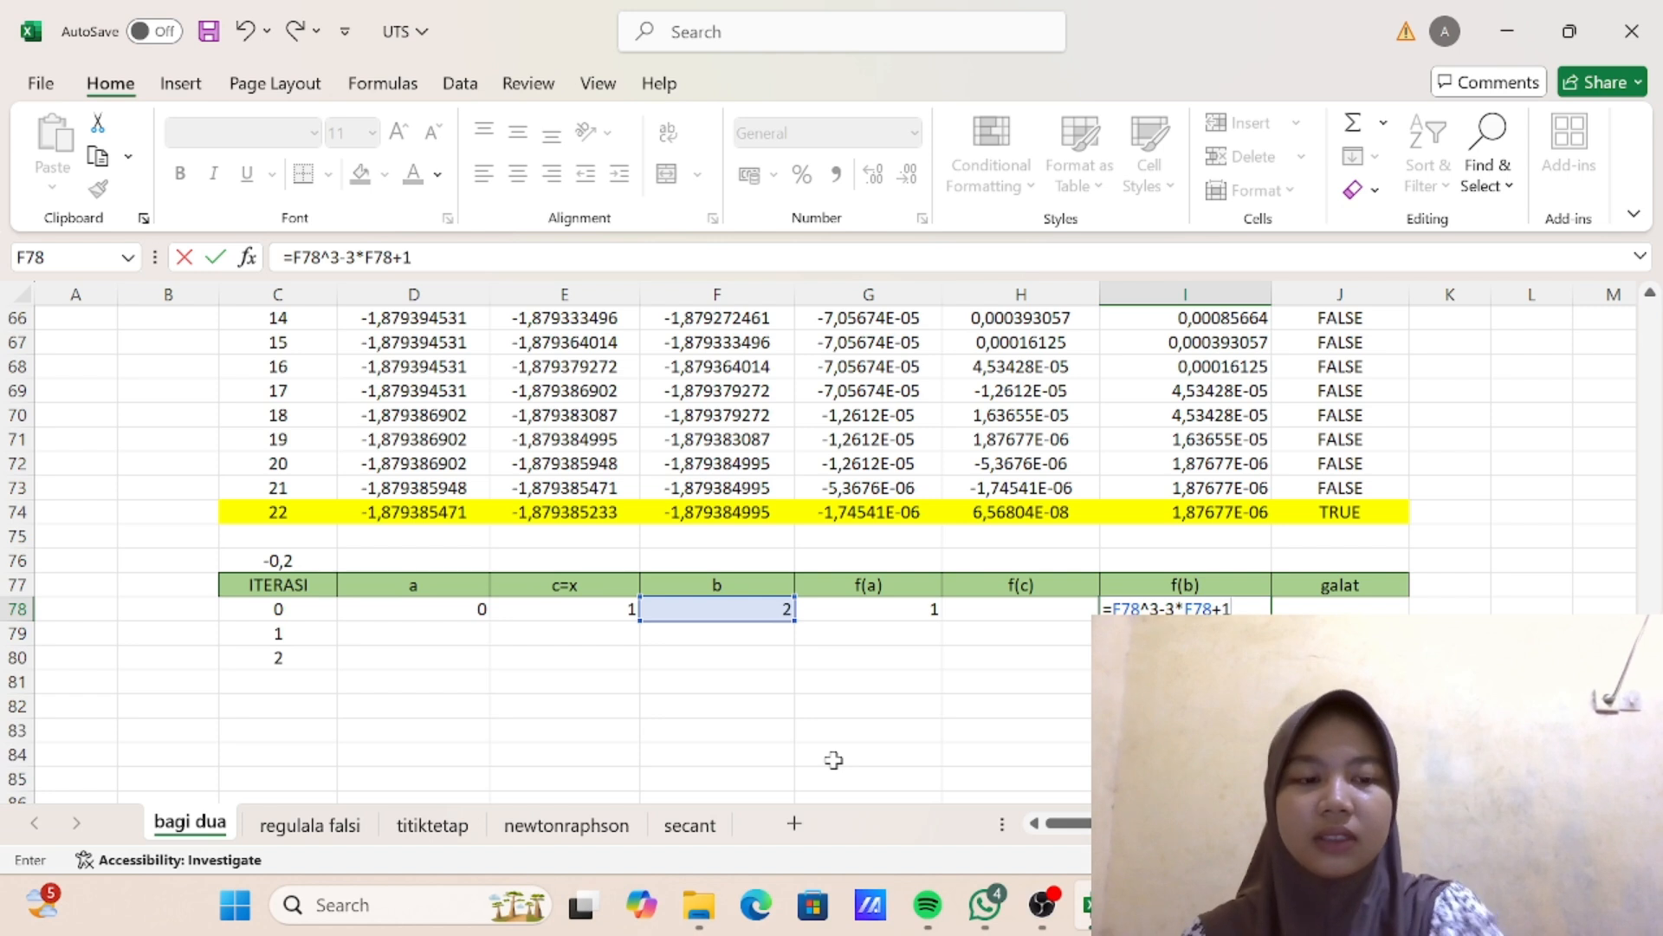
{"action": "key", "text": "Return"}
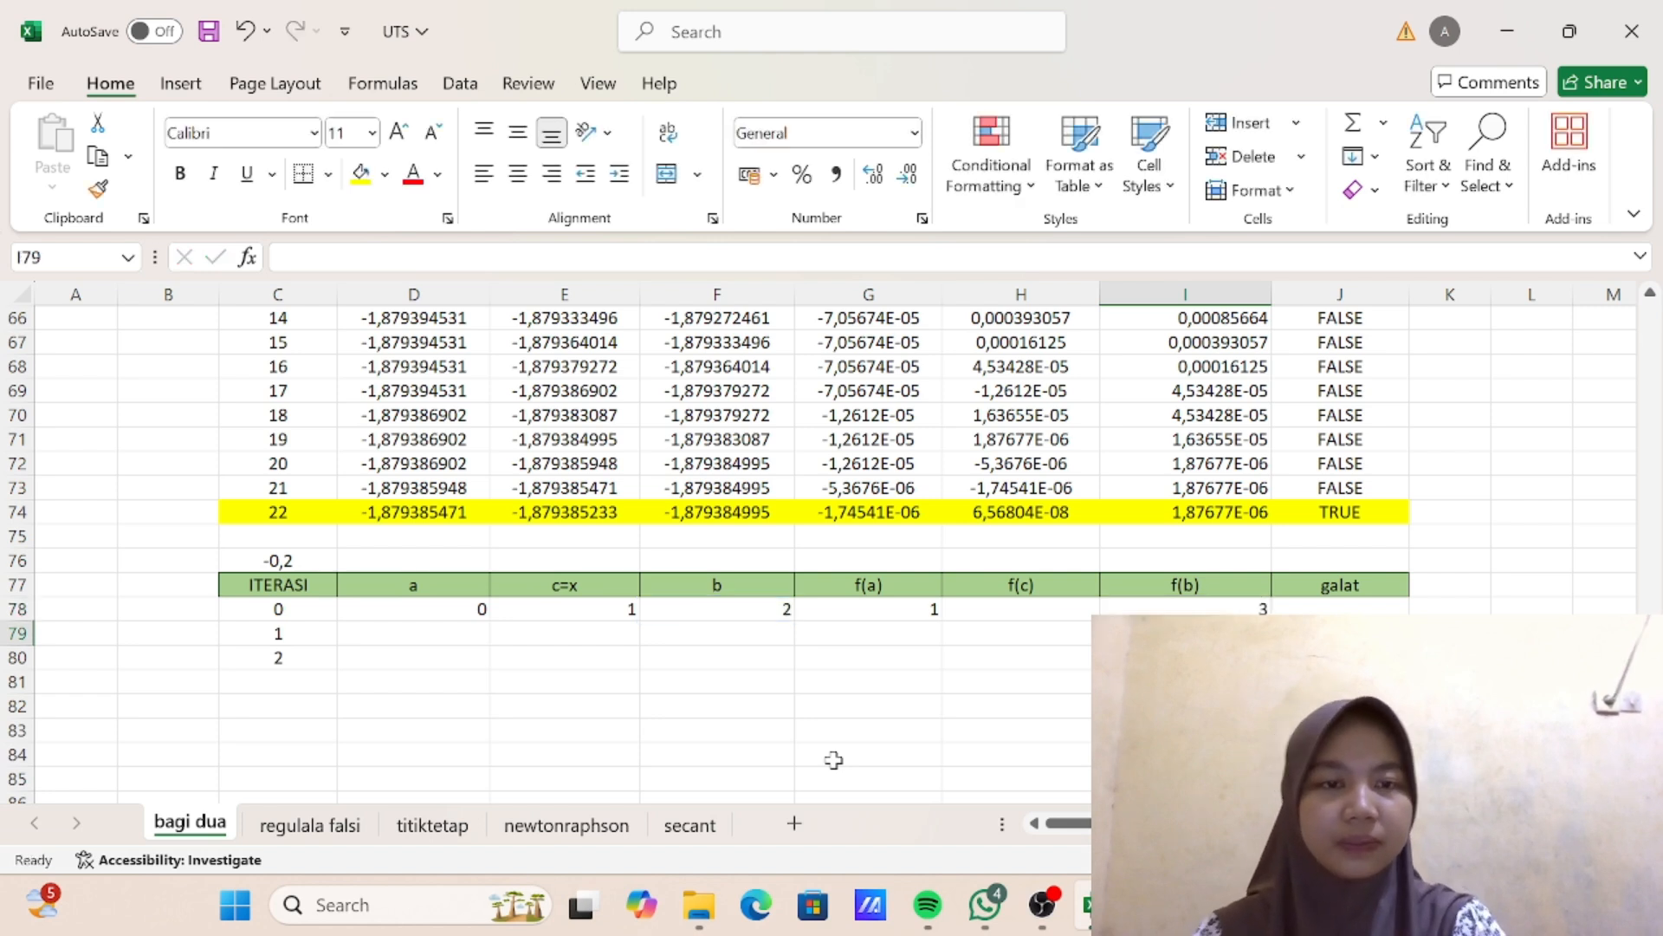
- Enter the f(c) formula =E78^3-3*E78+1 in cell H78 of the iteration 0 row
{"action": "left_click", "coordinate": [1023, 609]}
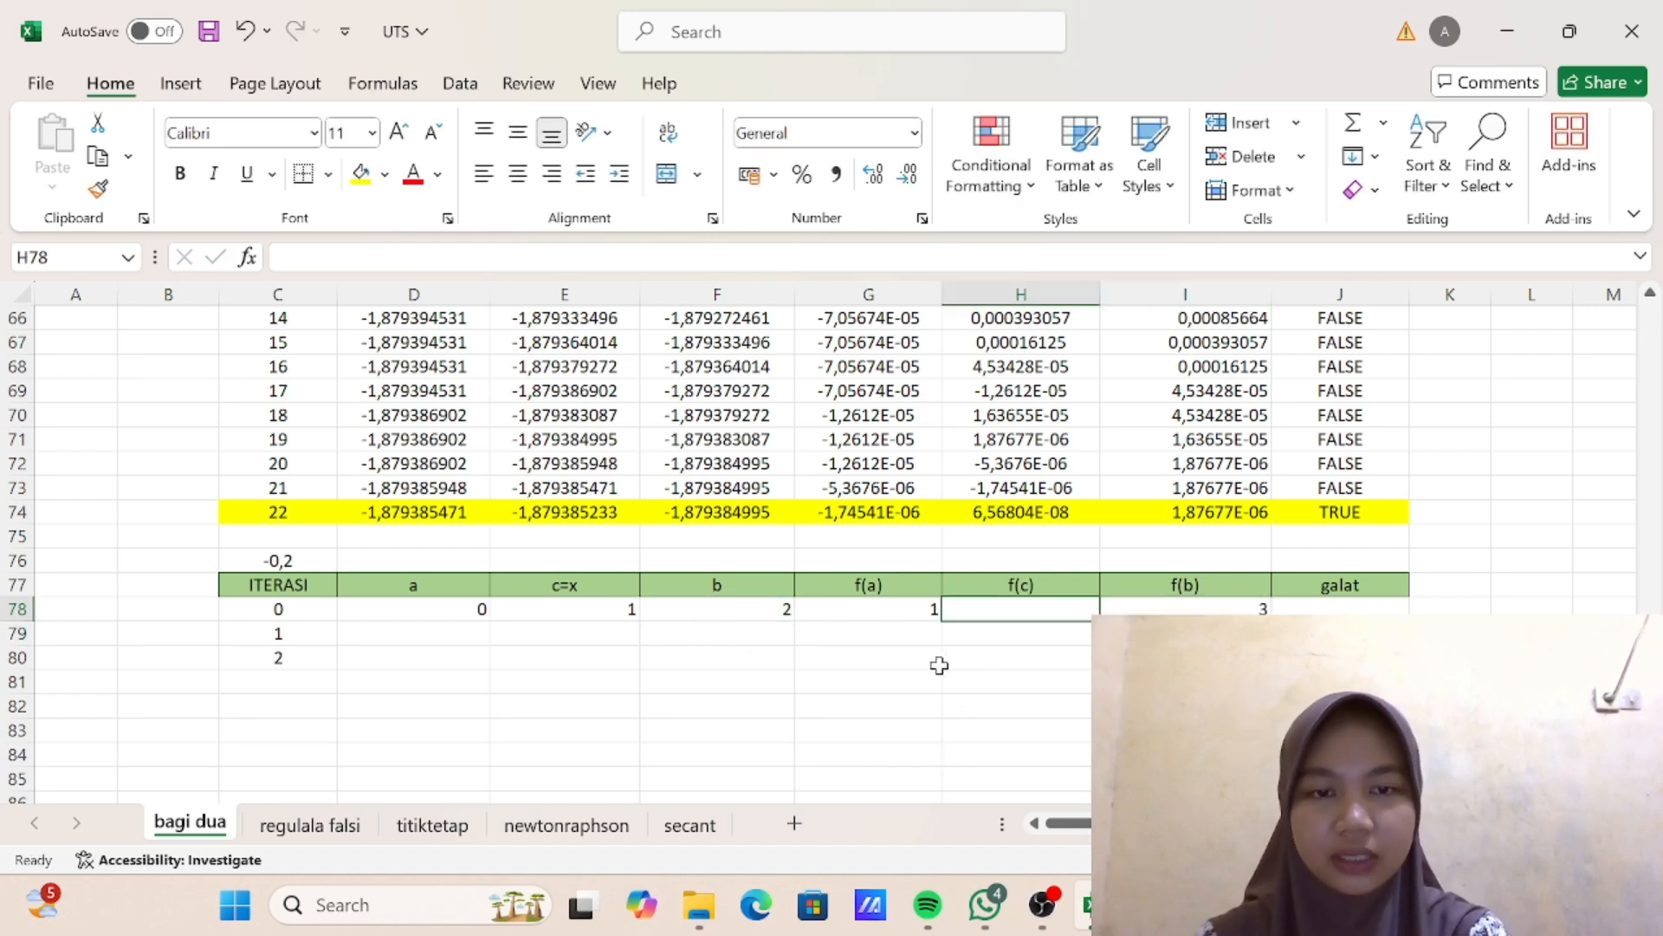
{"action": "type", "text": "="}
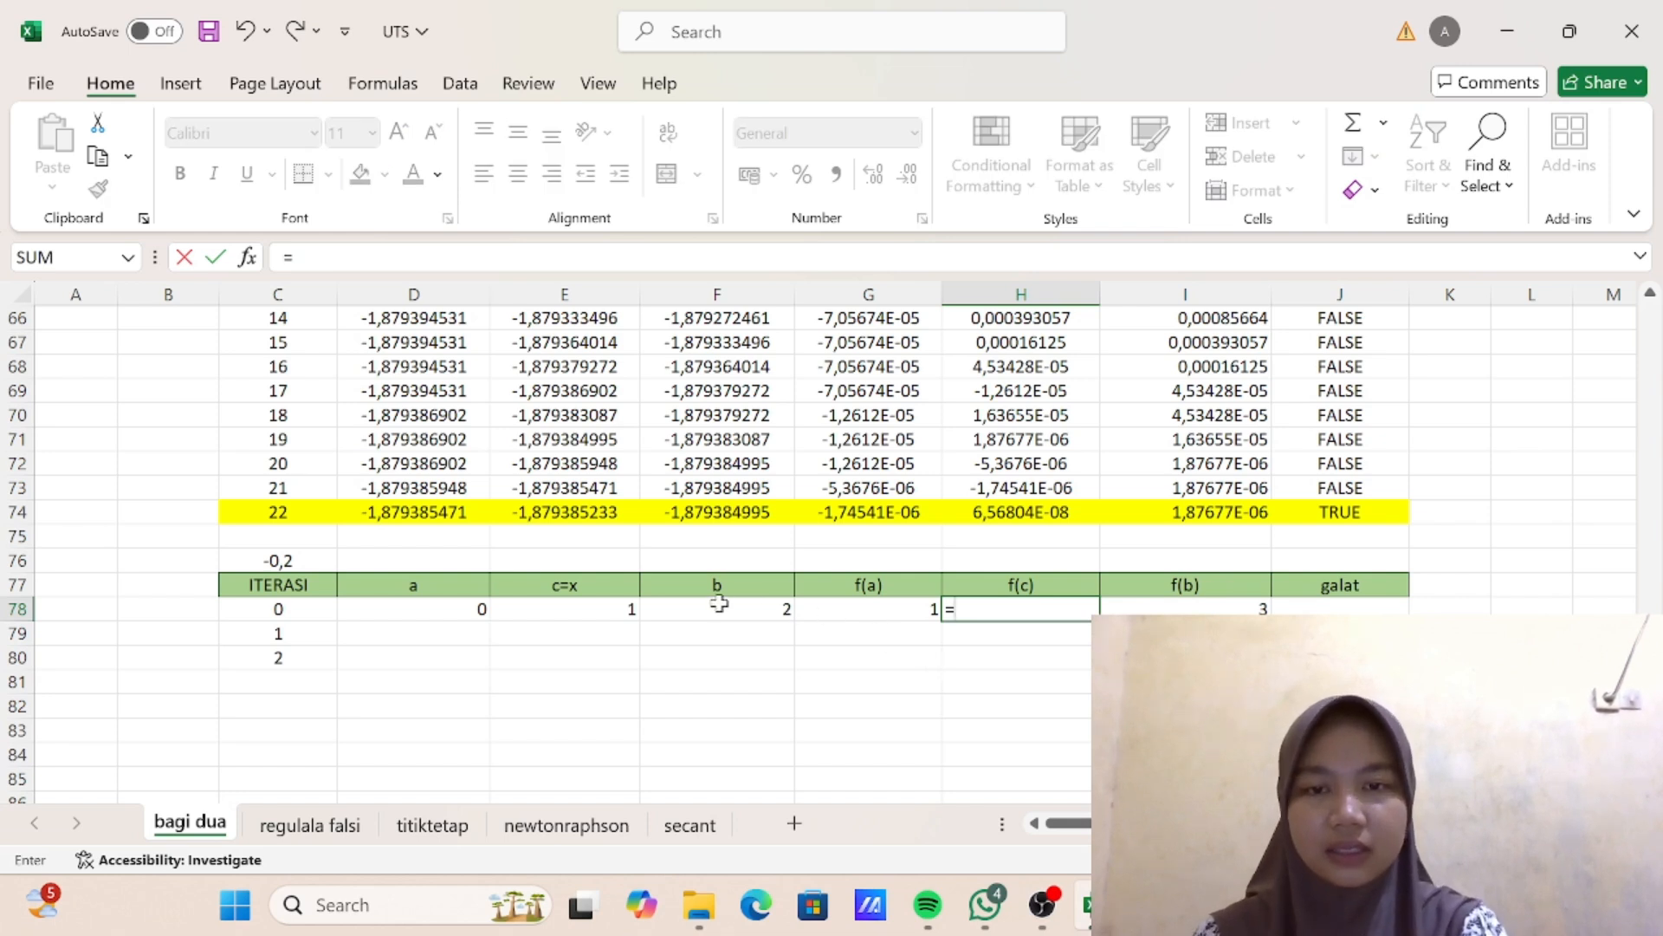
{"action": "left_click", "coordinate": [588, 610]}
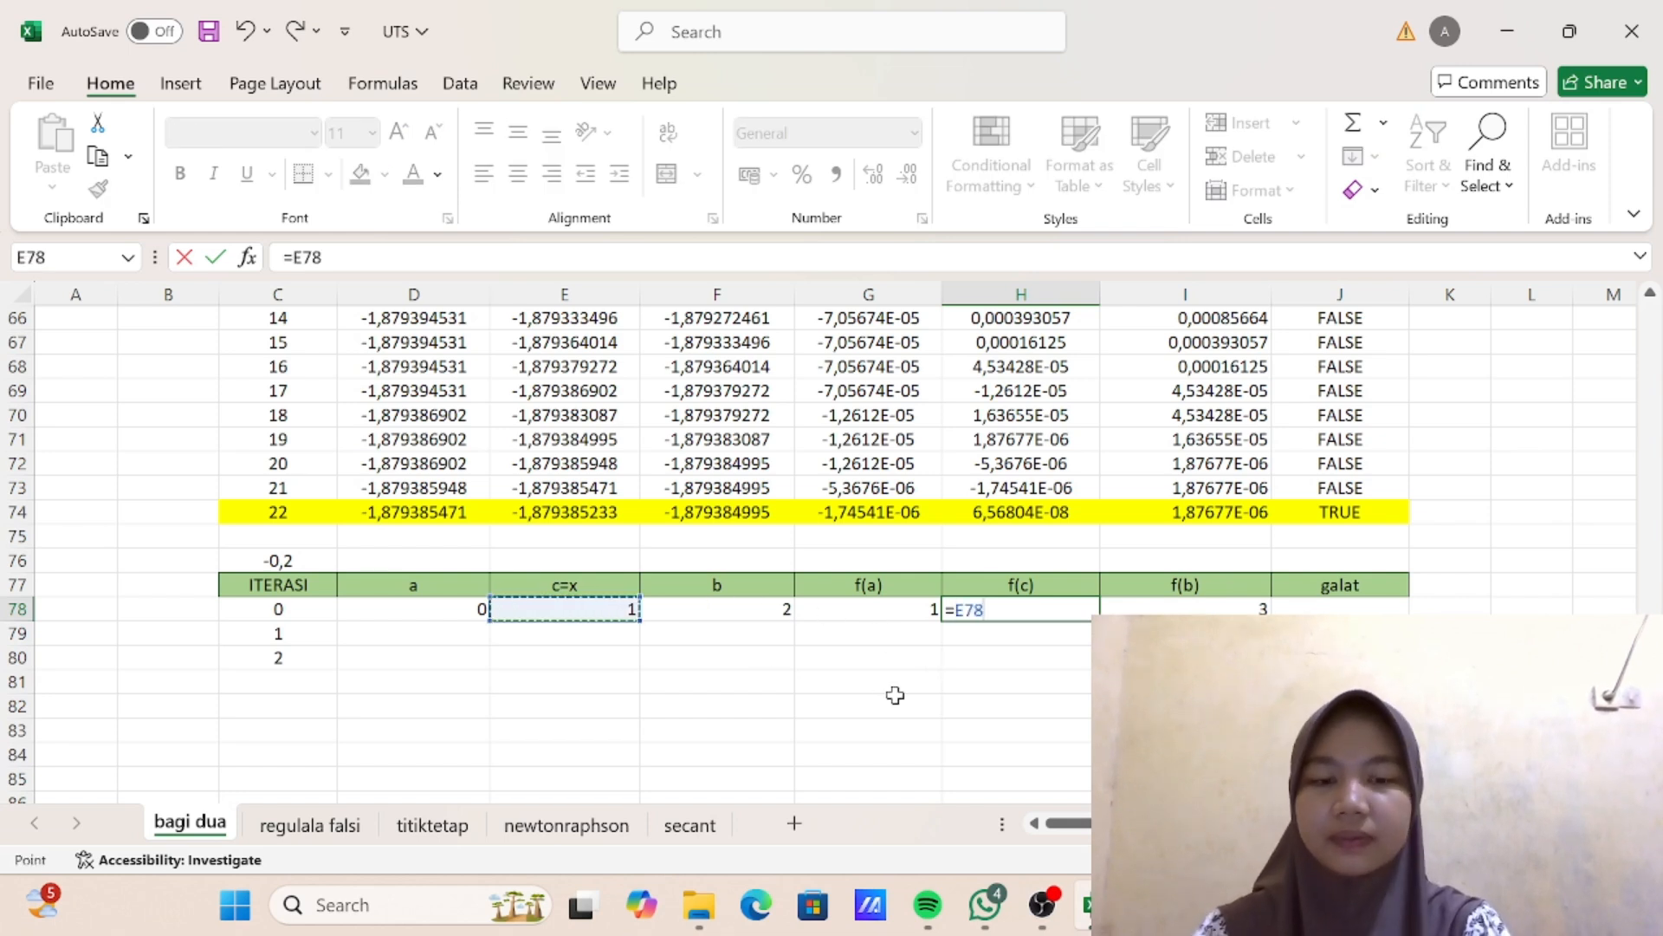
{"action": "key", "text": "BackSpace"}
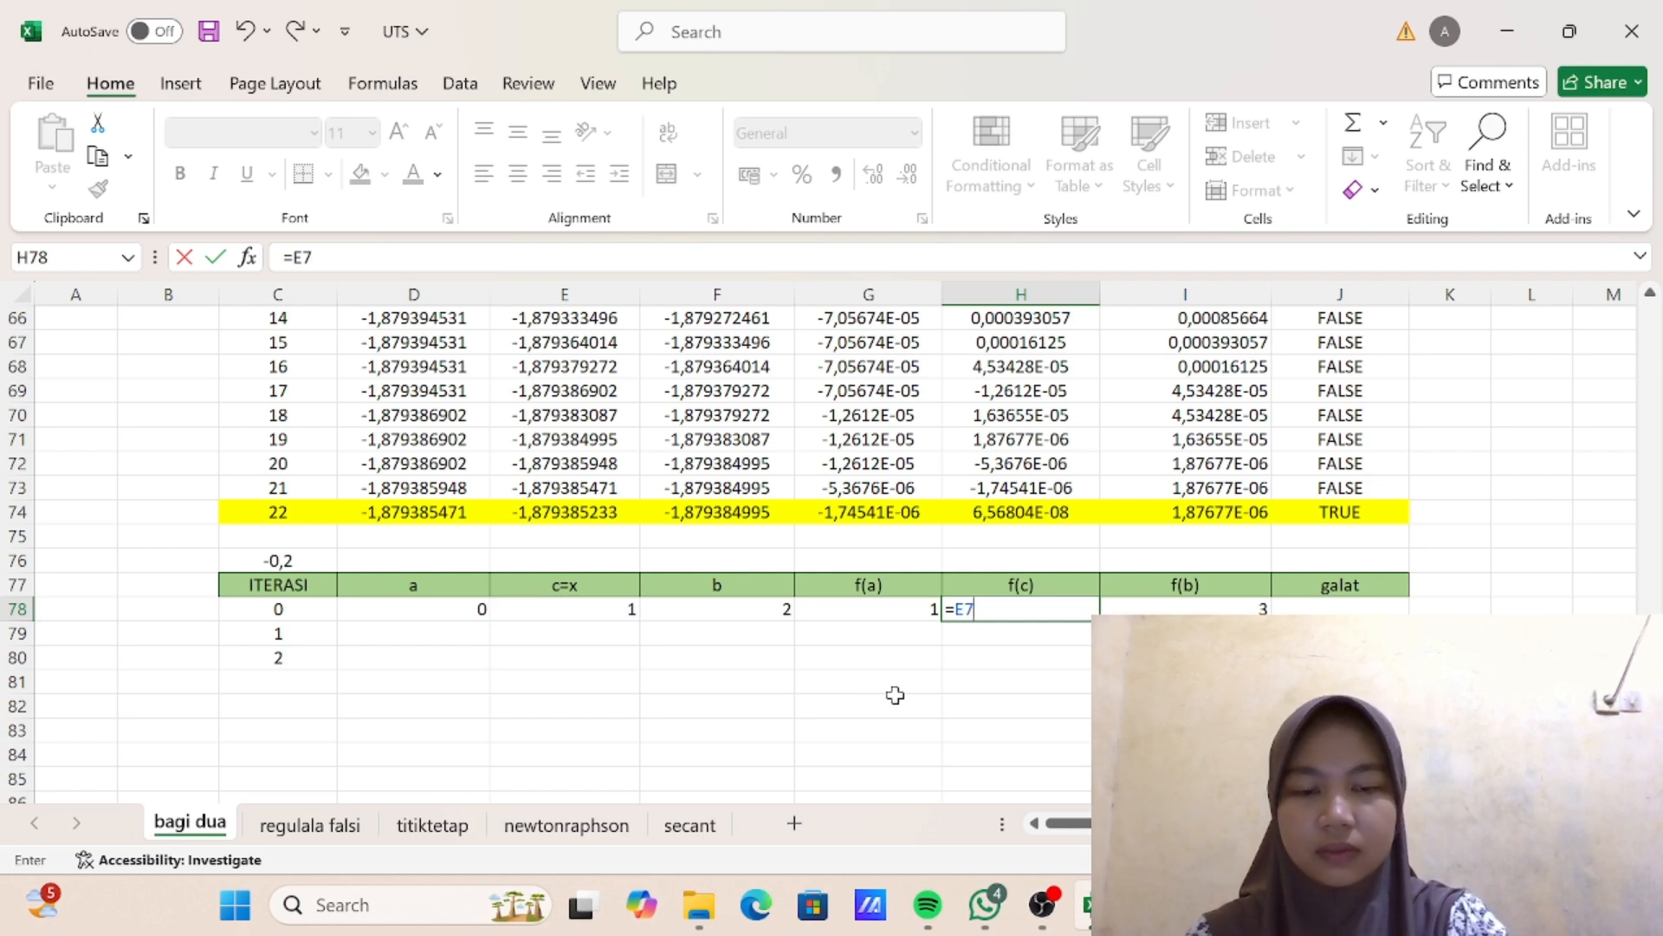
{"action": "key", "text": "BackSpace"}
{"action": "key", "text": "BackSpace"}
{"action": "left_click", "coordinate": [614, 609]}
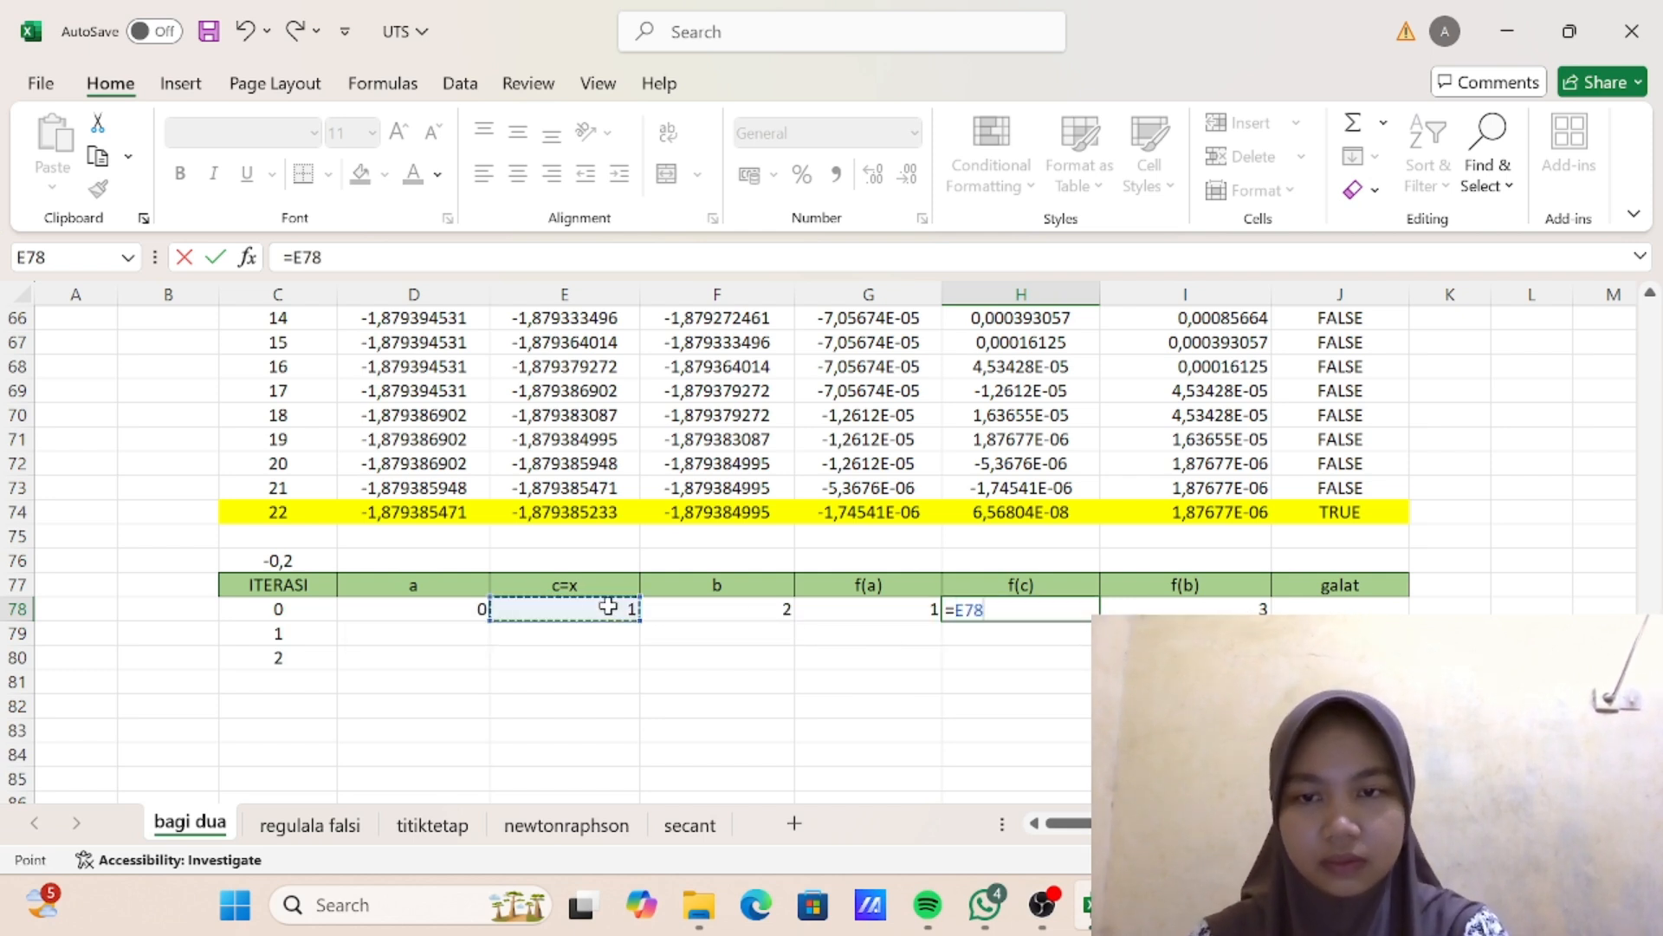
{"action": "type", "text": "^3-"}
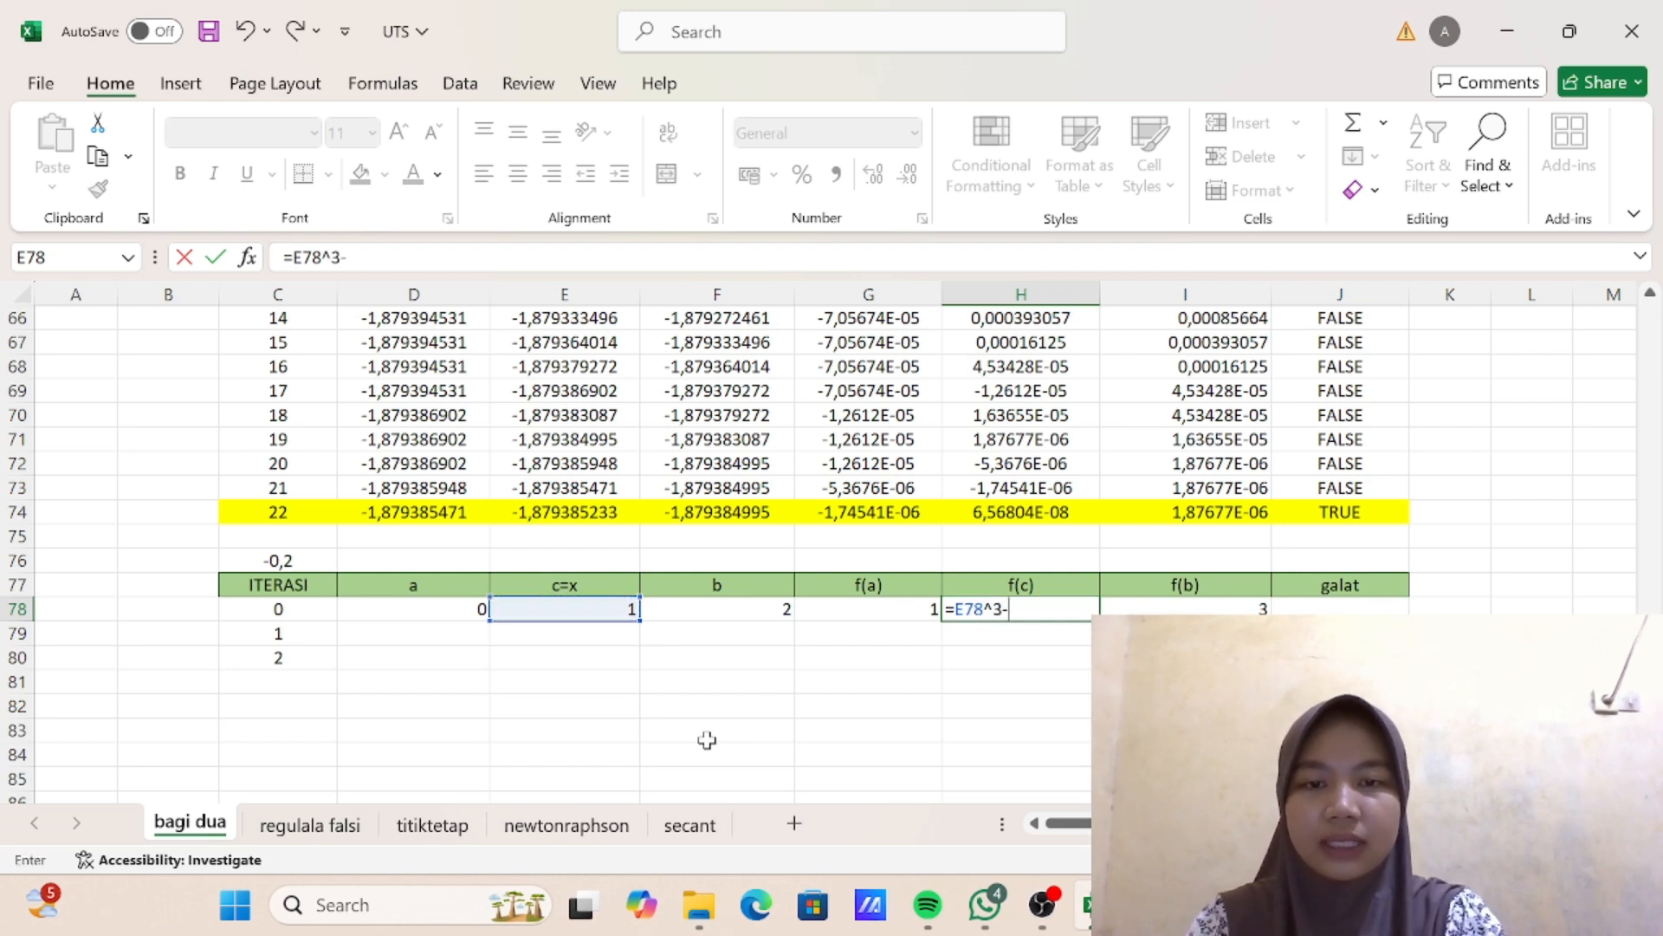
{"action": "type", "text": "3*"}
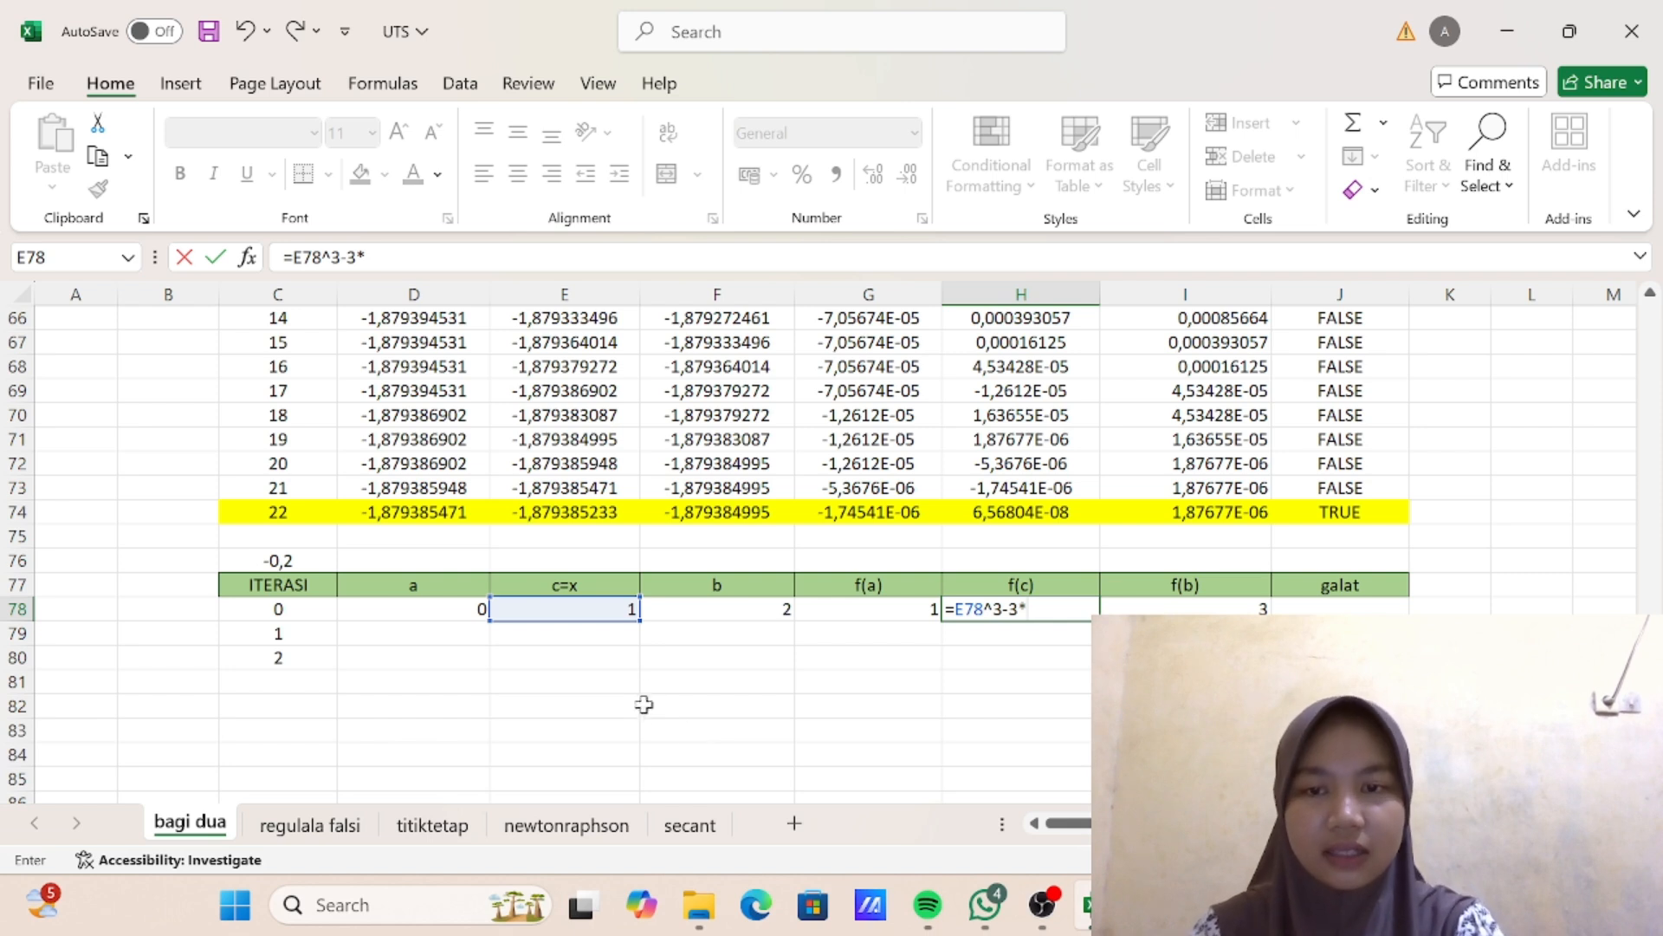
{"action": "left_click", "coordinate": [607, 613]}
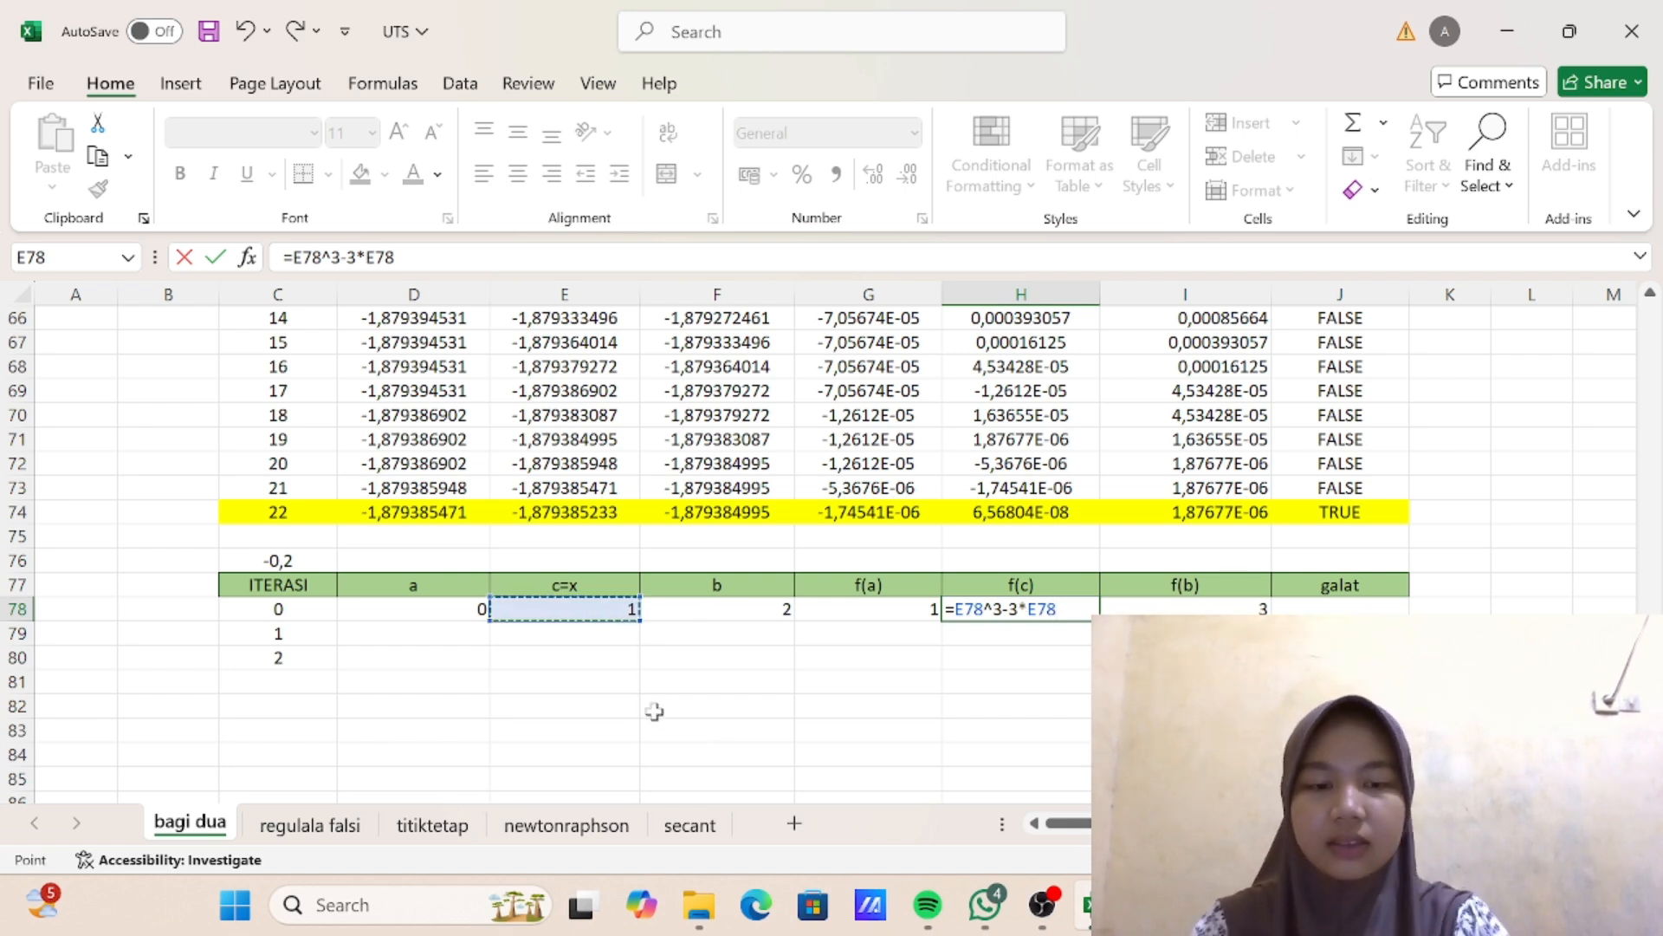
{"action": "type", "text": "+1"}
{"action": "key", "text": "Return"}
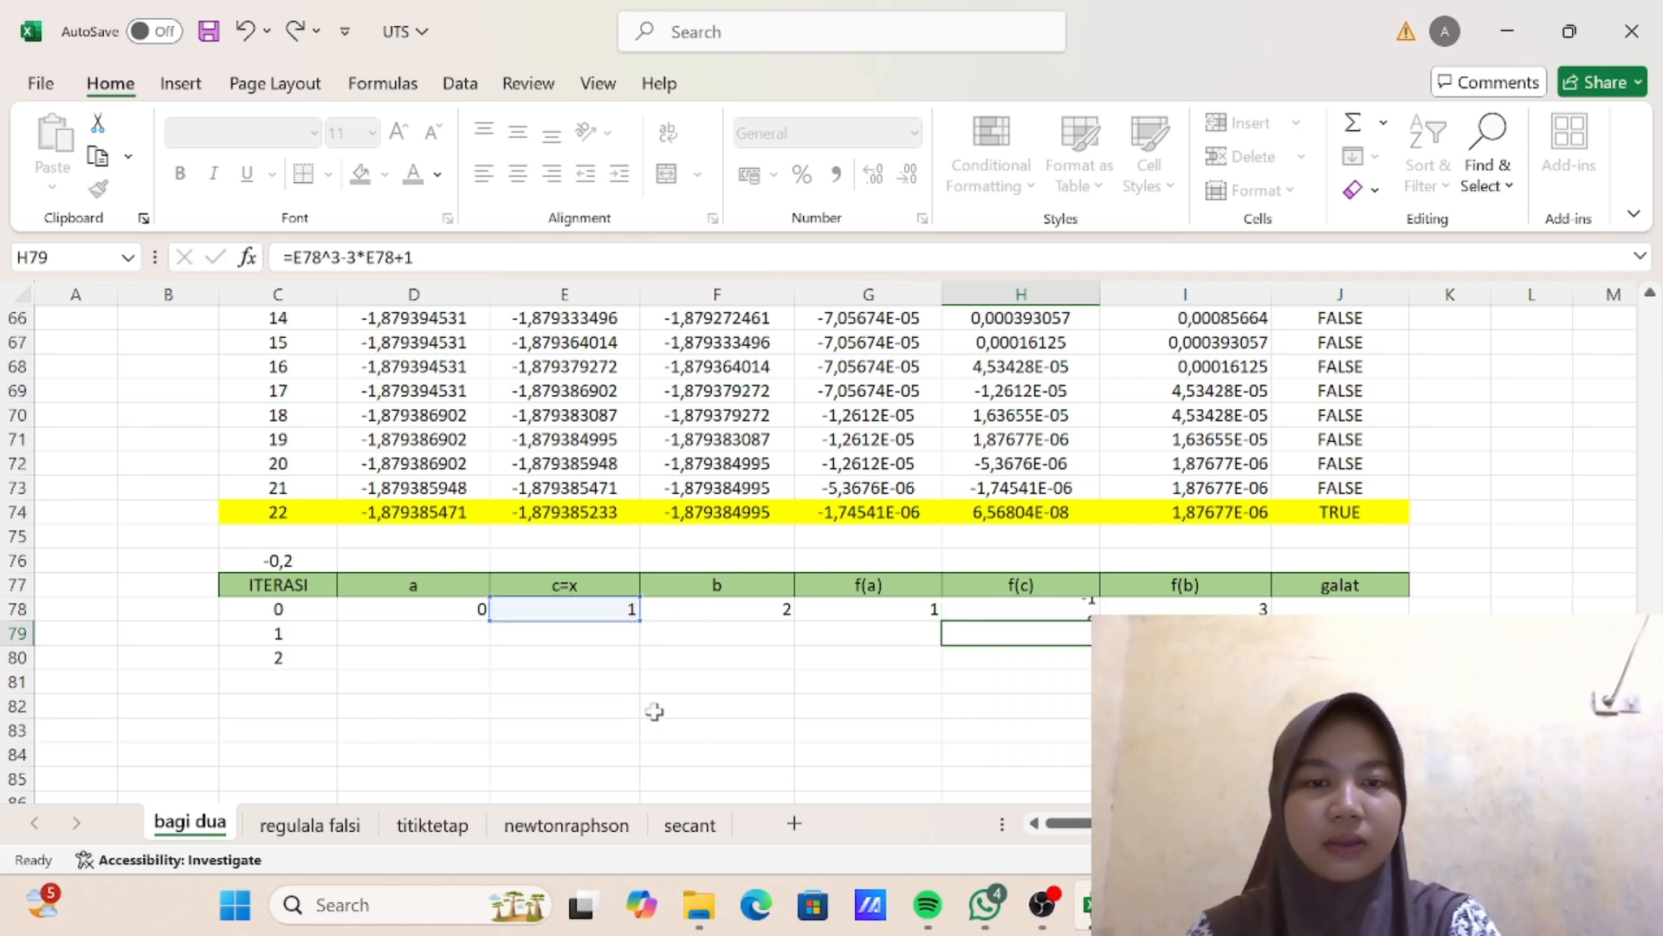
- Enter the galat check =ABS(H78)<0,000001 in cell J78 of the iteration 0 row
{"action": "left_click", "coordinate": [1334, 607]}
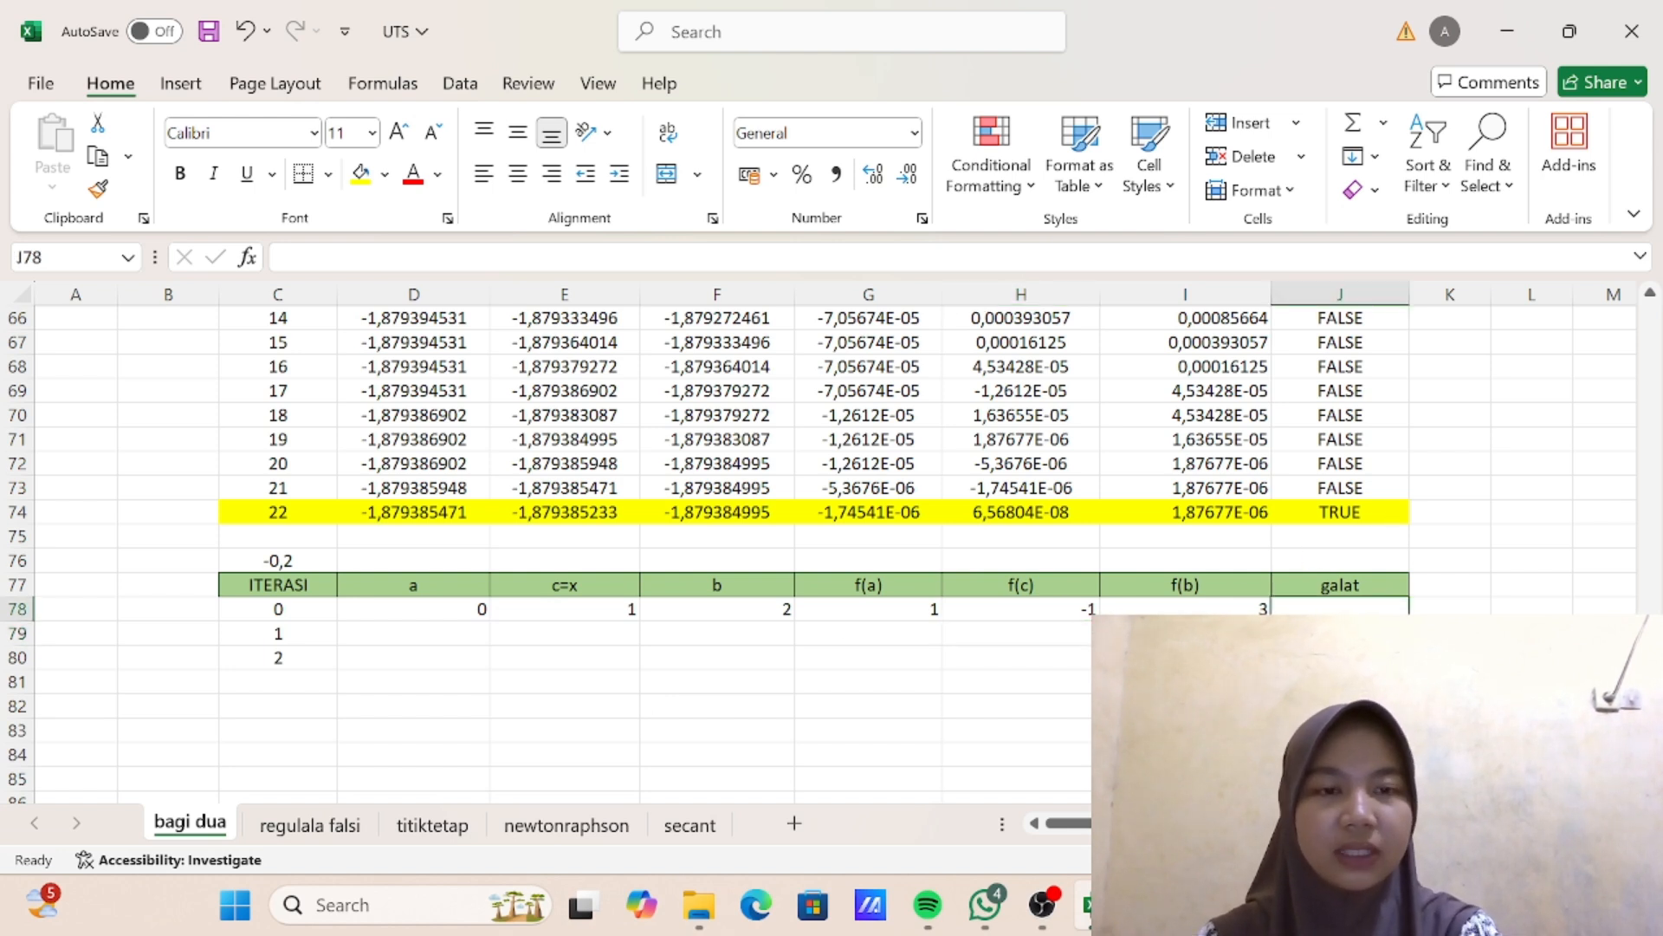
{"action": "type", "text": "=AB"}
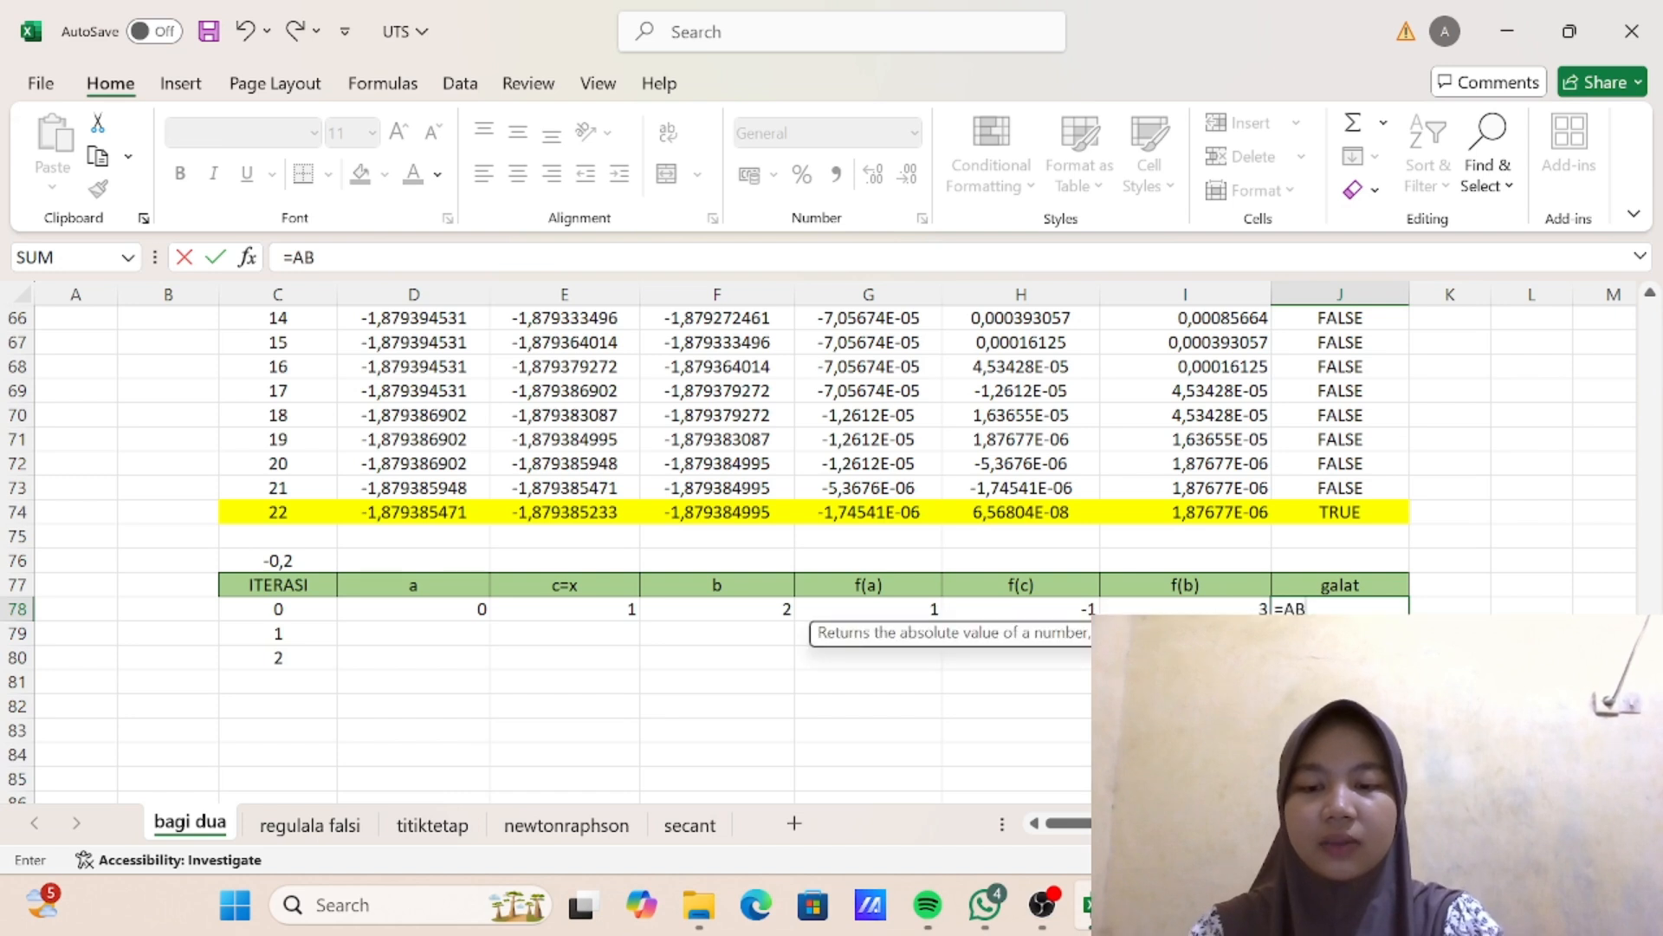
{"action": "type", "text": "S("}
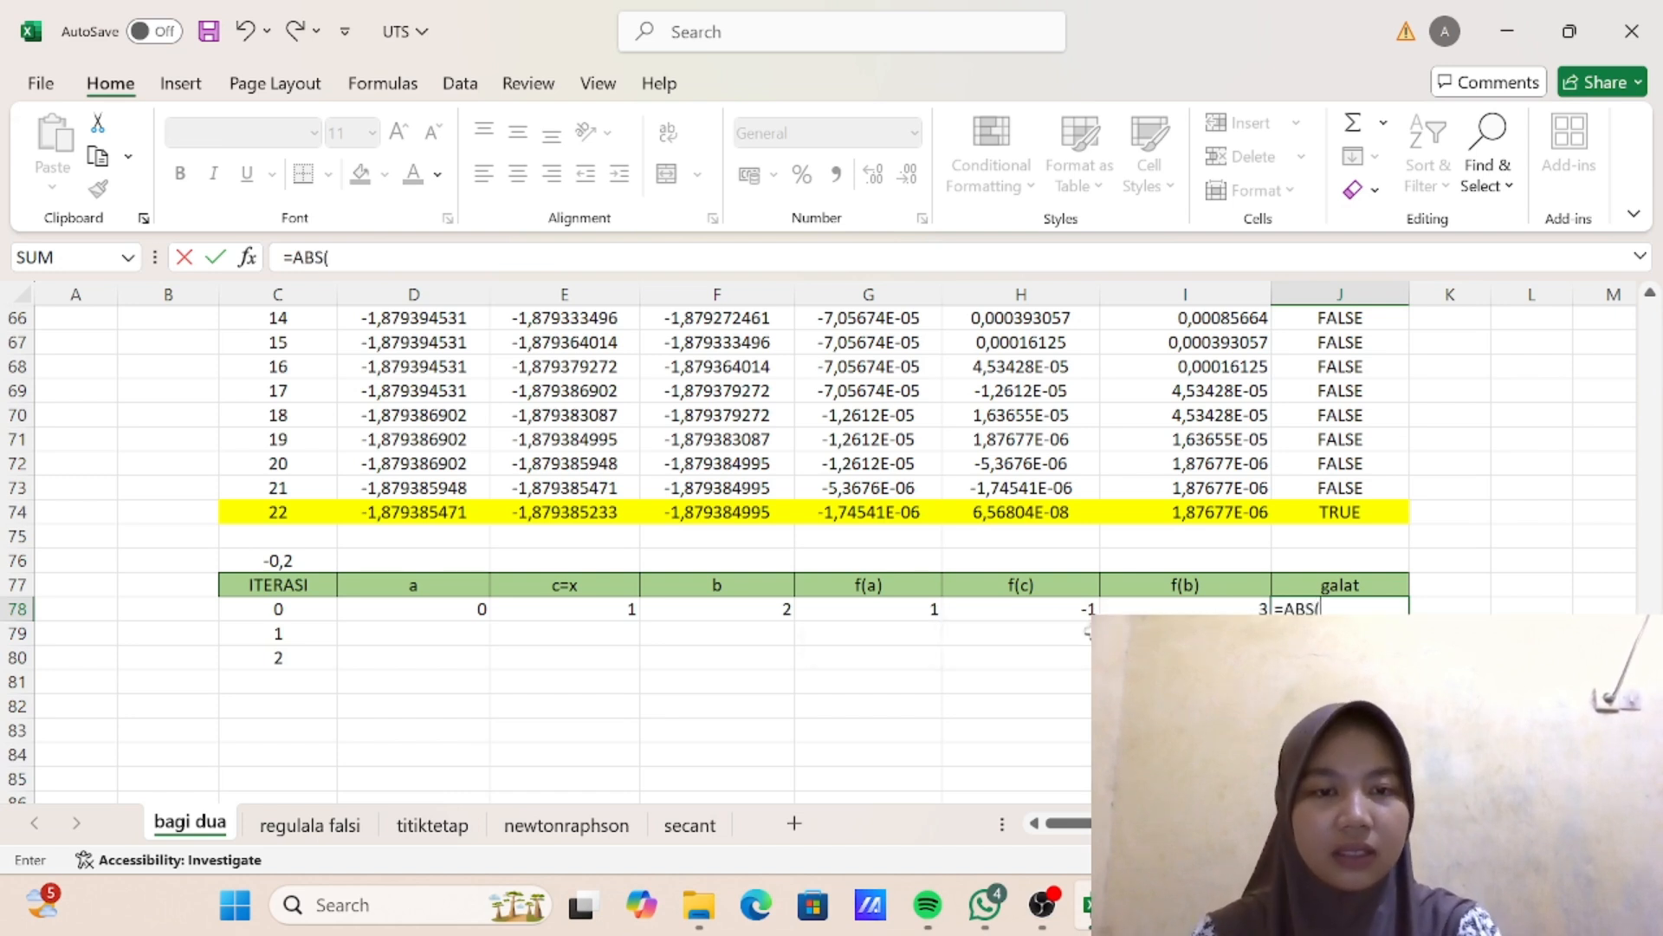
{"action": "left_click", "coordinate": [1034, 612]}
{"action": "type", "text": ")<0,000001"}
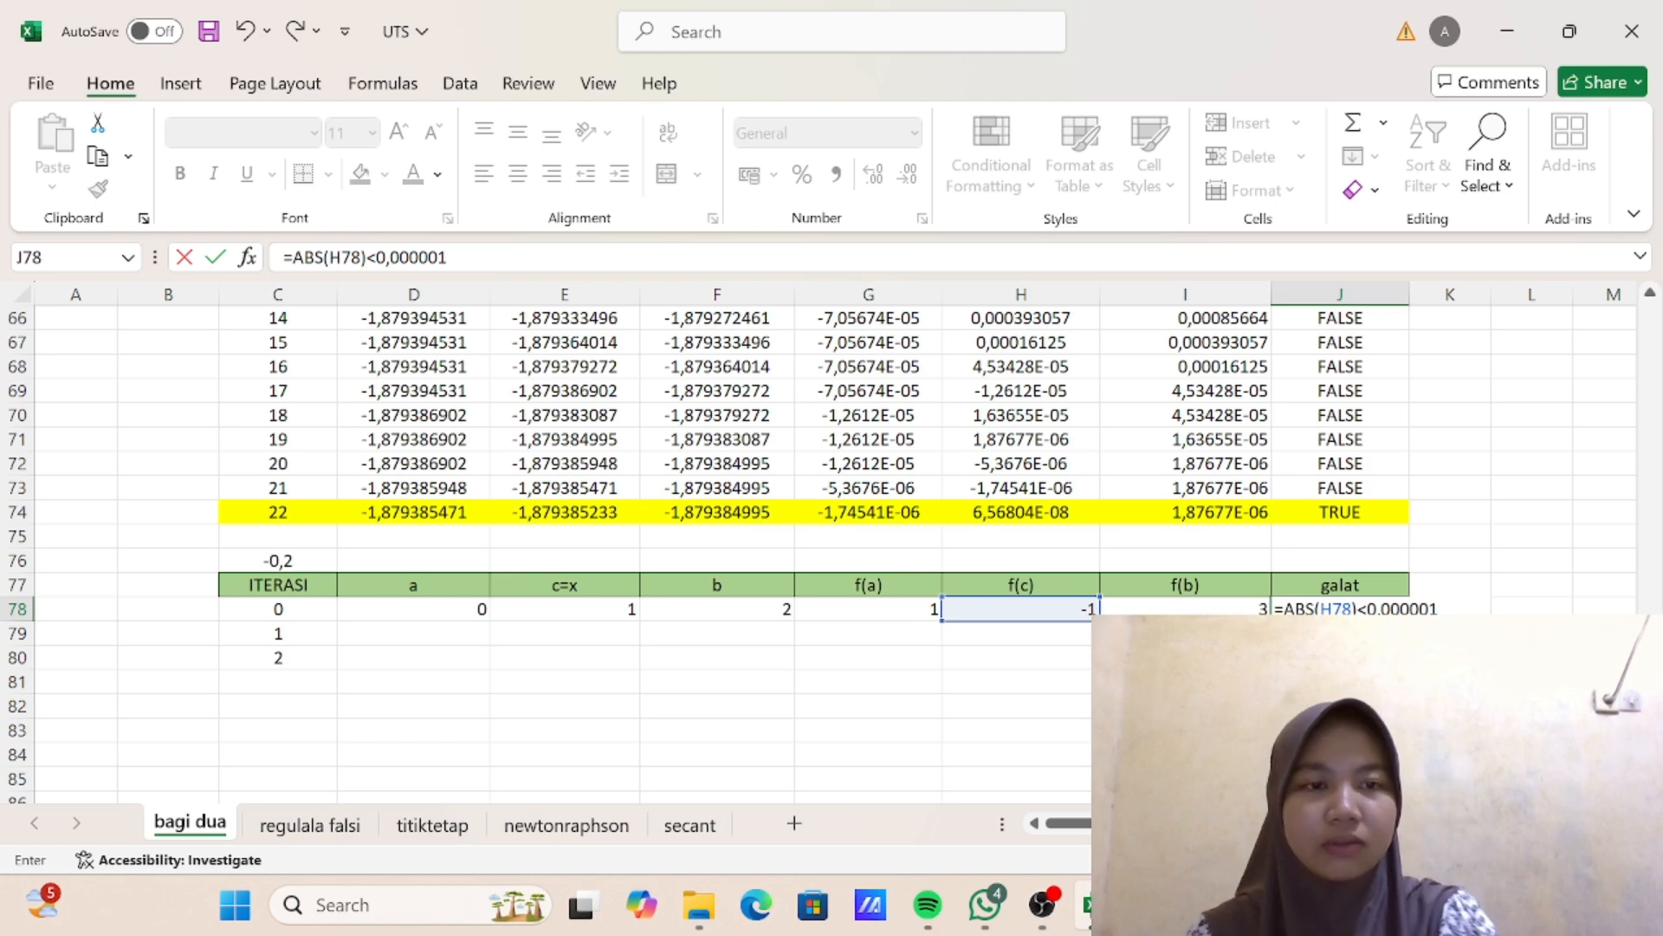
{"action": "key", "text": "Return"}
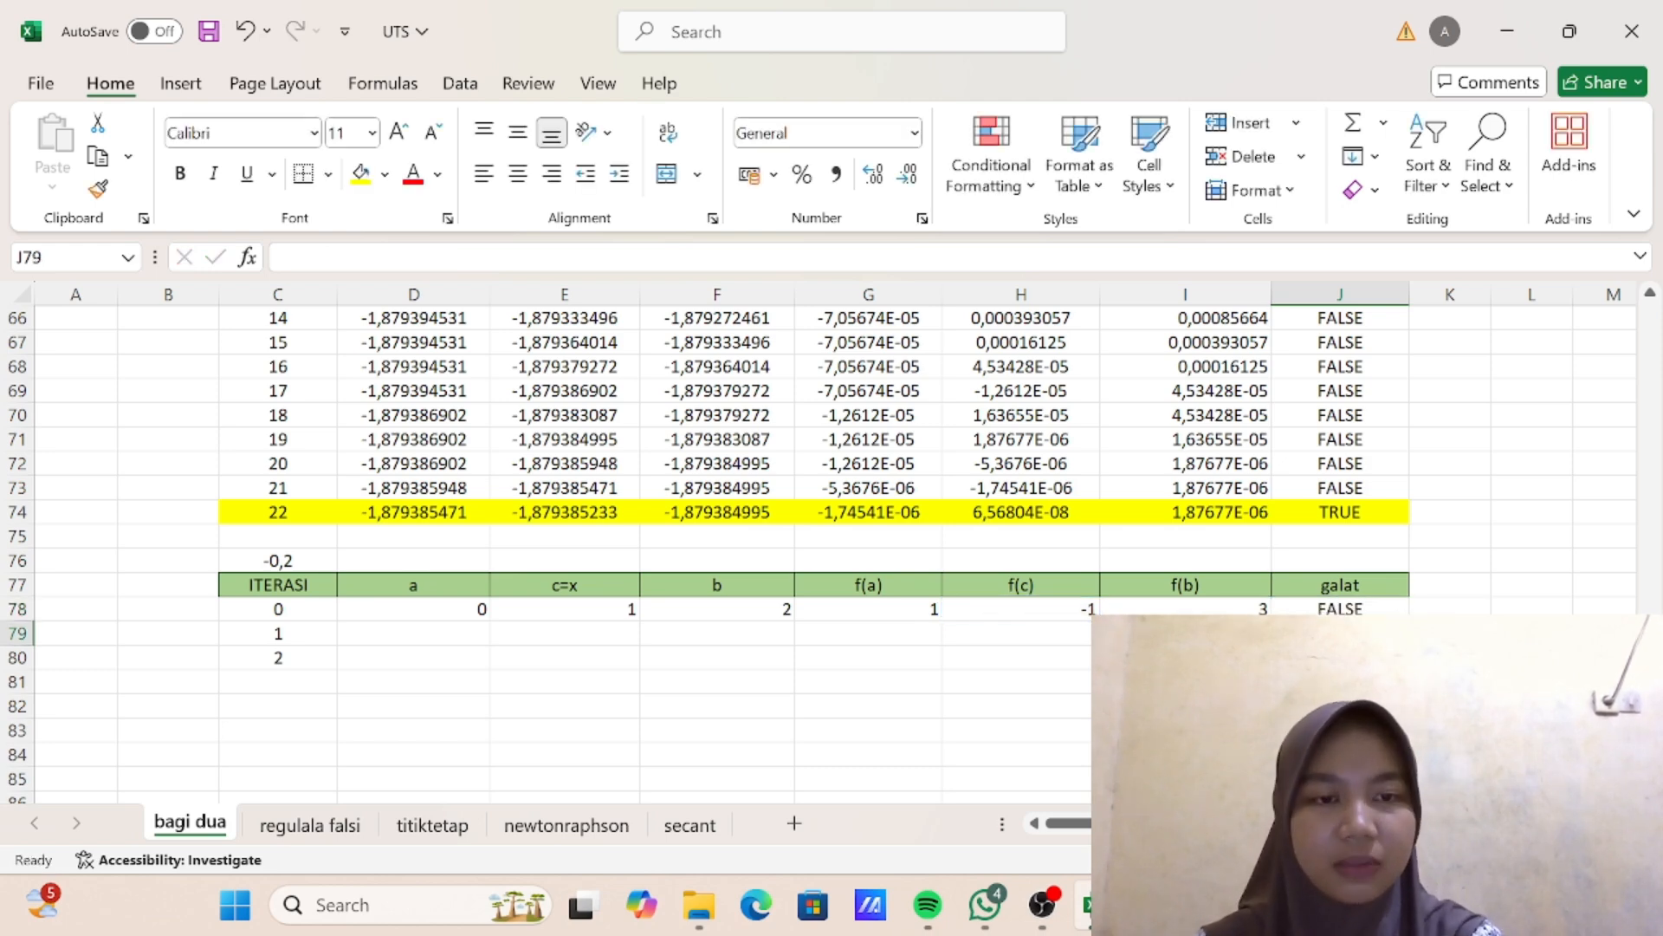
- Copy the a-column IF formula from D53 of the first table into D79, the iteration 1 row of the second table
{"action": "scroll", "coordinate": [665, 594], "scroll_direction": "down", "scroll_amount": 1}
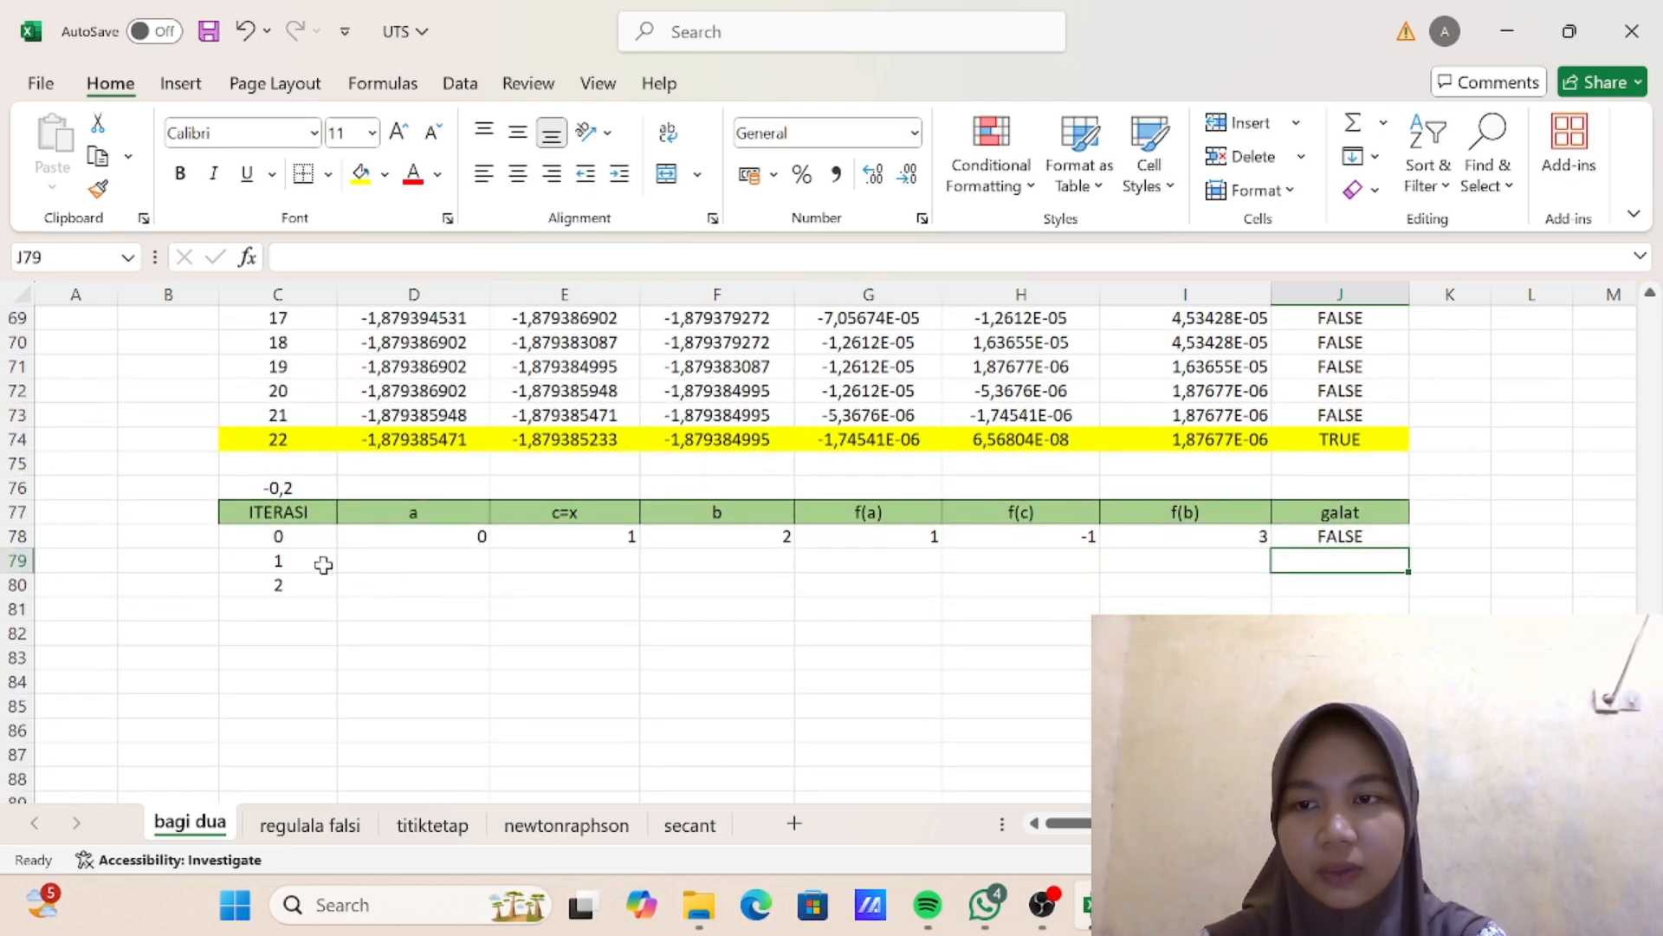
{"action": "left_click", "coordinate": [388, 566]}
{"action": "scroll", "coordinate": [544, 544], "scroll_direction": "up", "scroll_amount": 7}
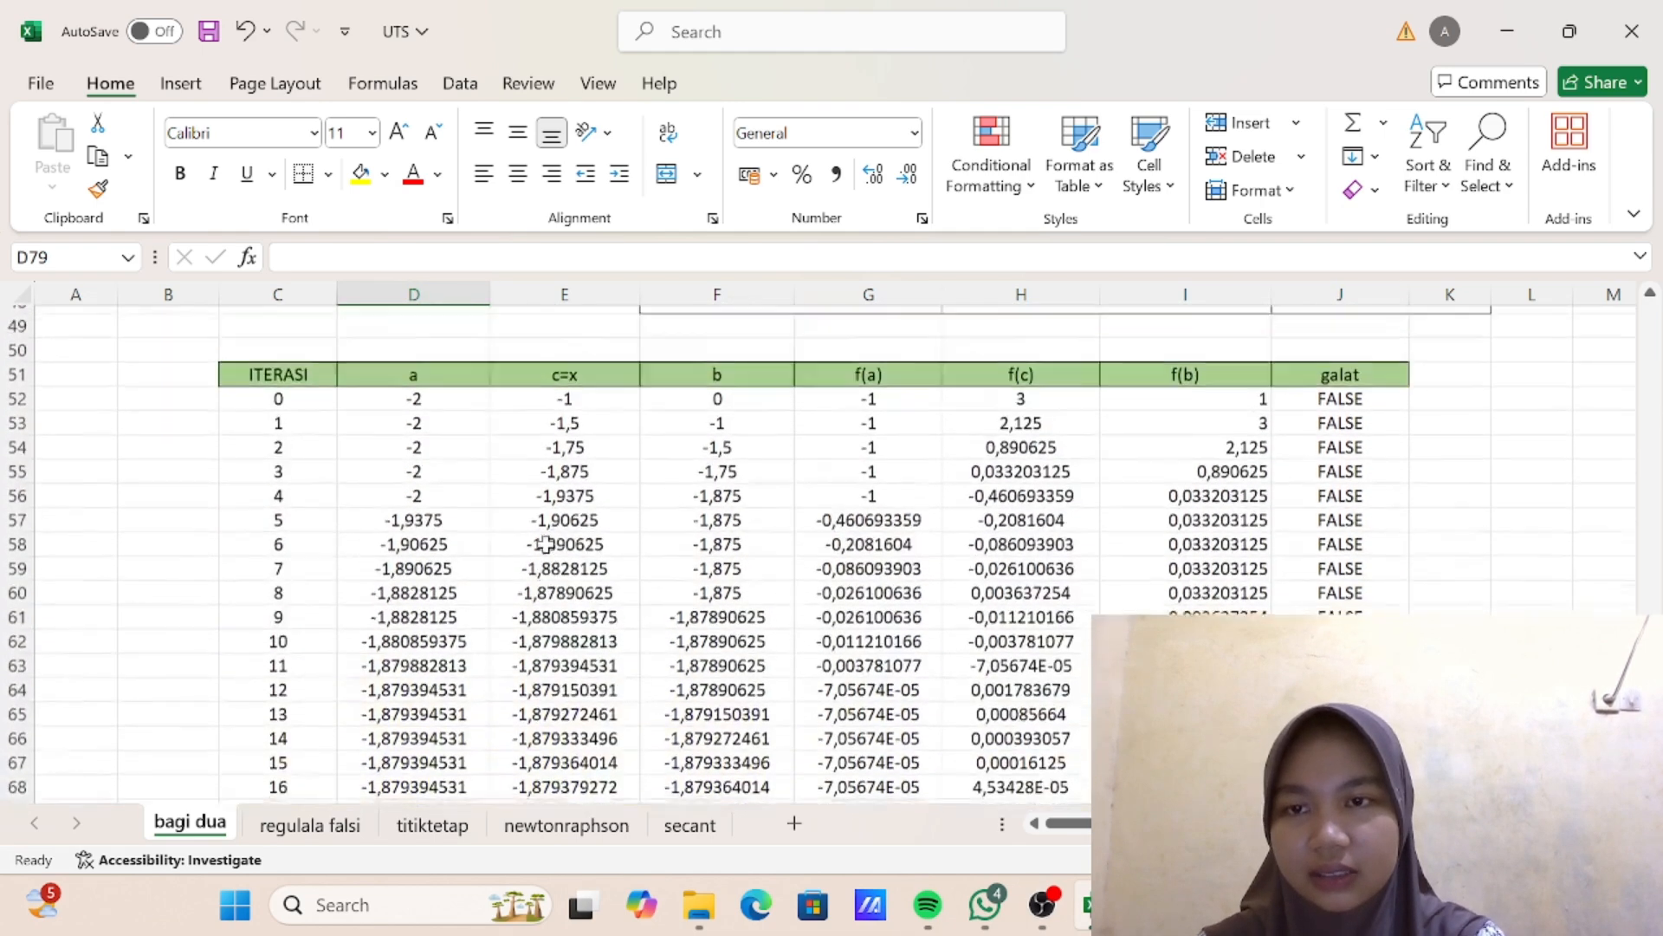
{"action": "left_click", "coordinate": [427, 439]}
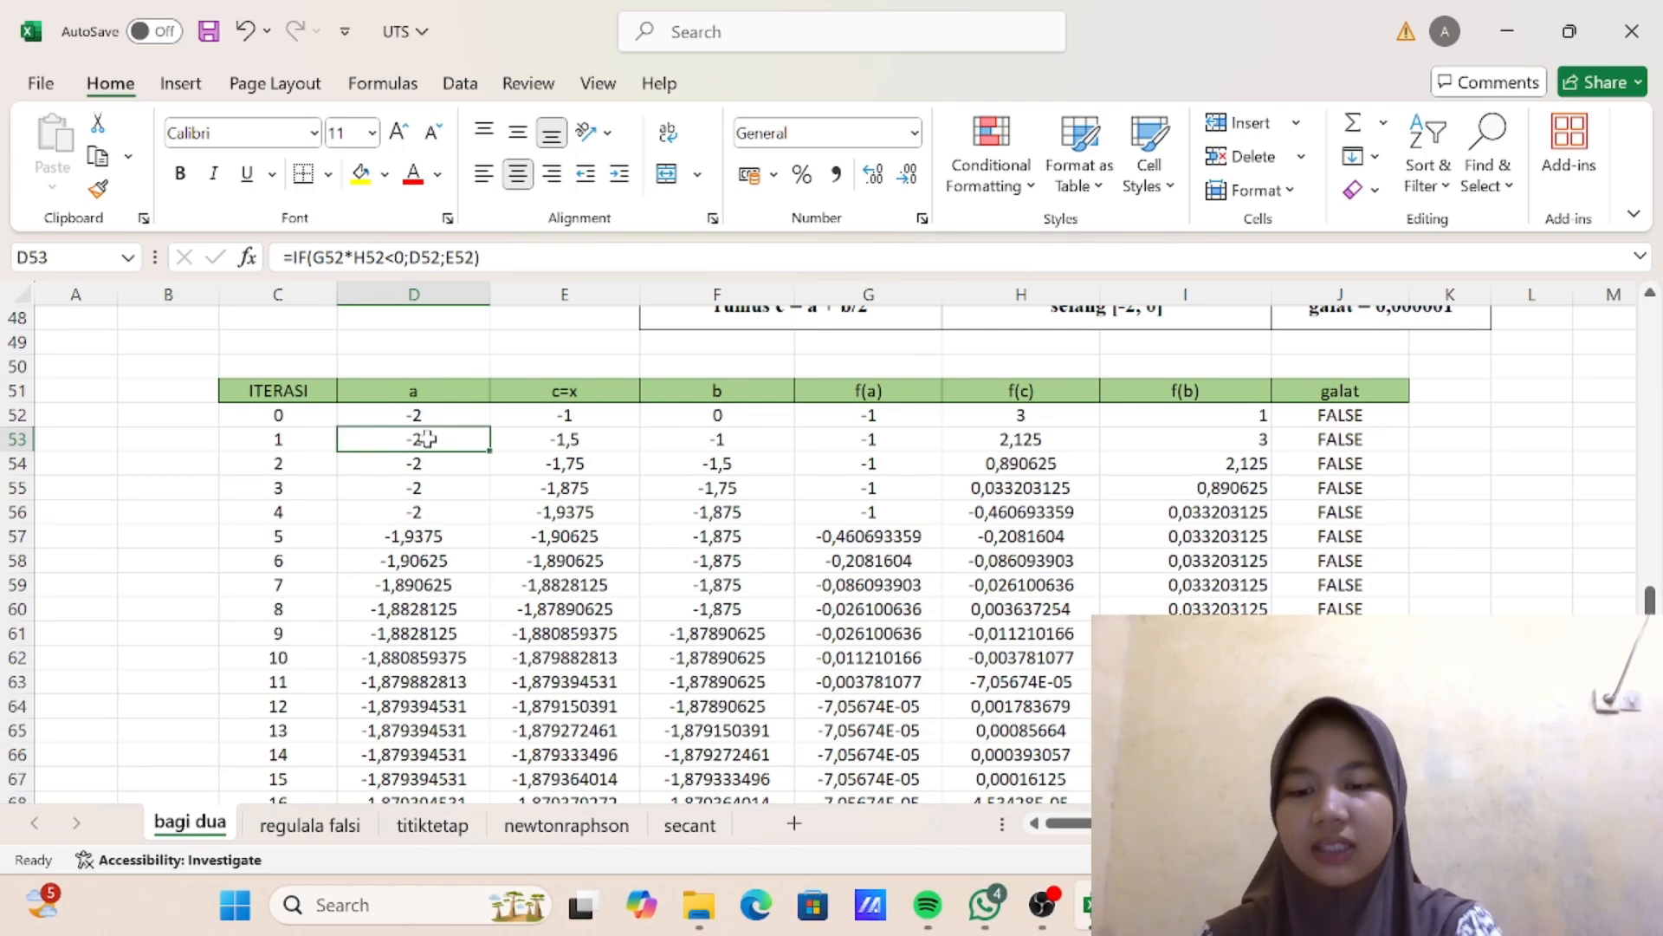
{"action": "key", "text": "ctrl+c"}
{"action": "scroll", "coordinate": [433, 433], "scroll_direction": "down", "scroll_amount": 8}
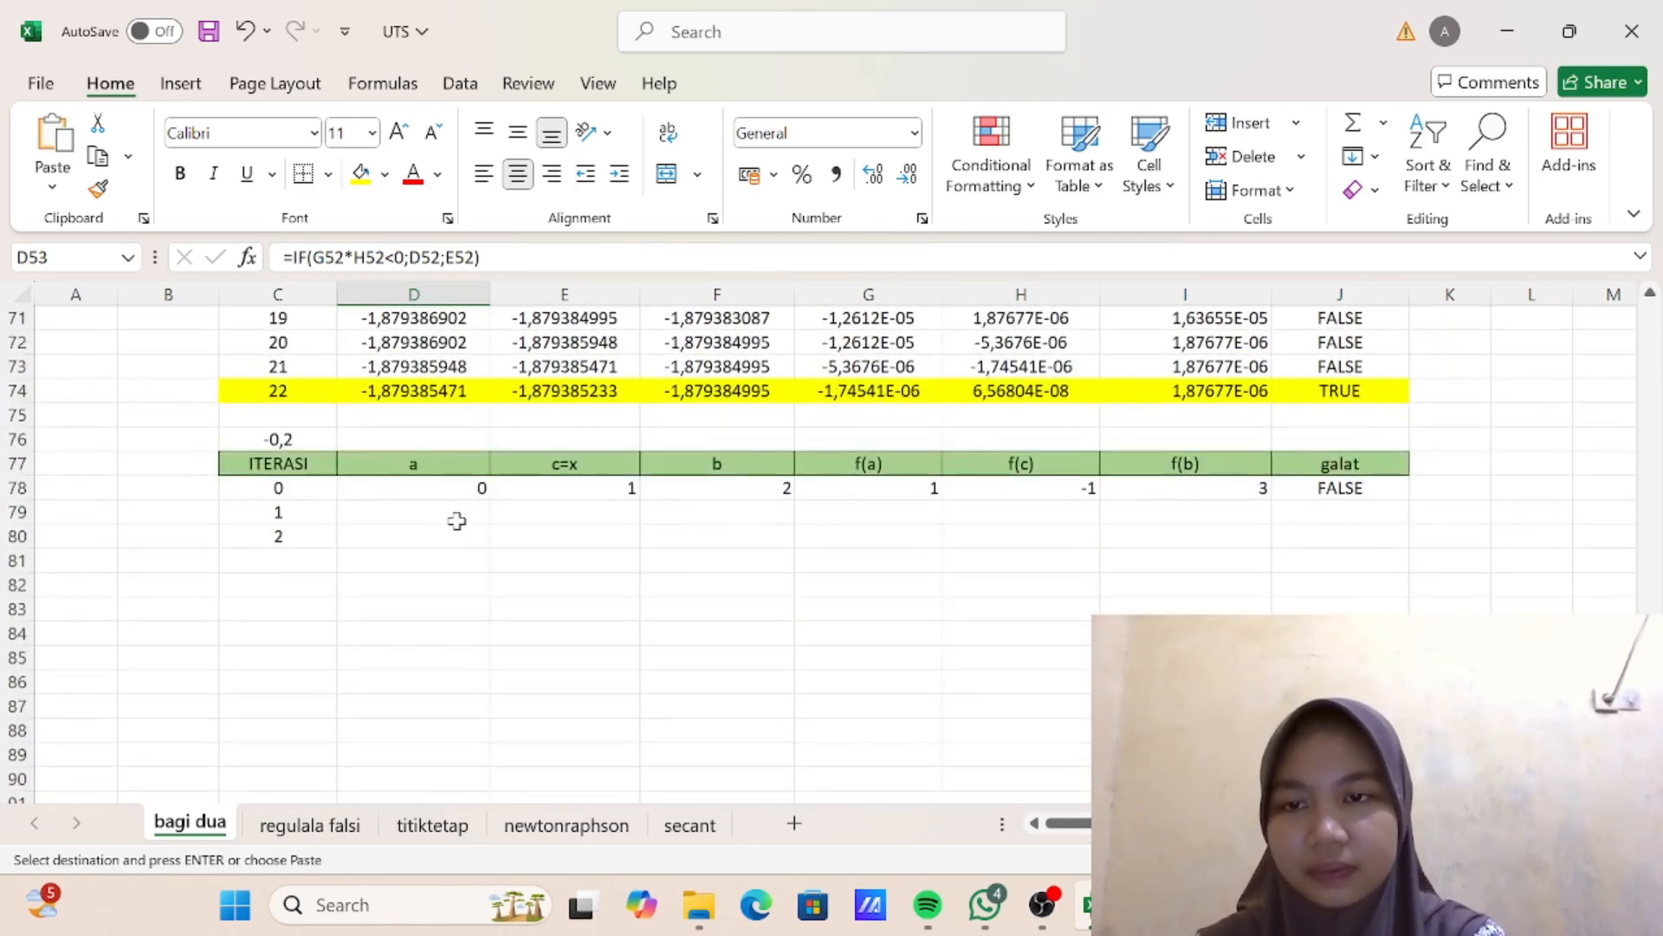
{"action": "left_click", "coordinate": [457, 521]}
{"action": "key", "text": "ctrl+v"}
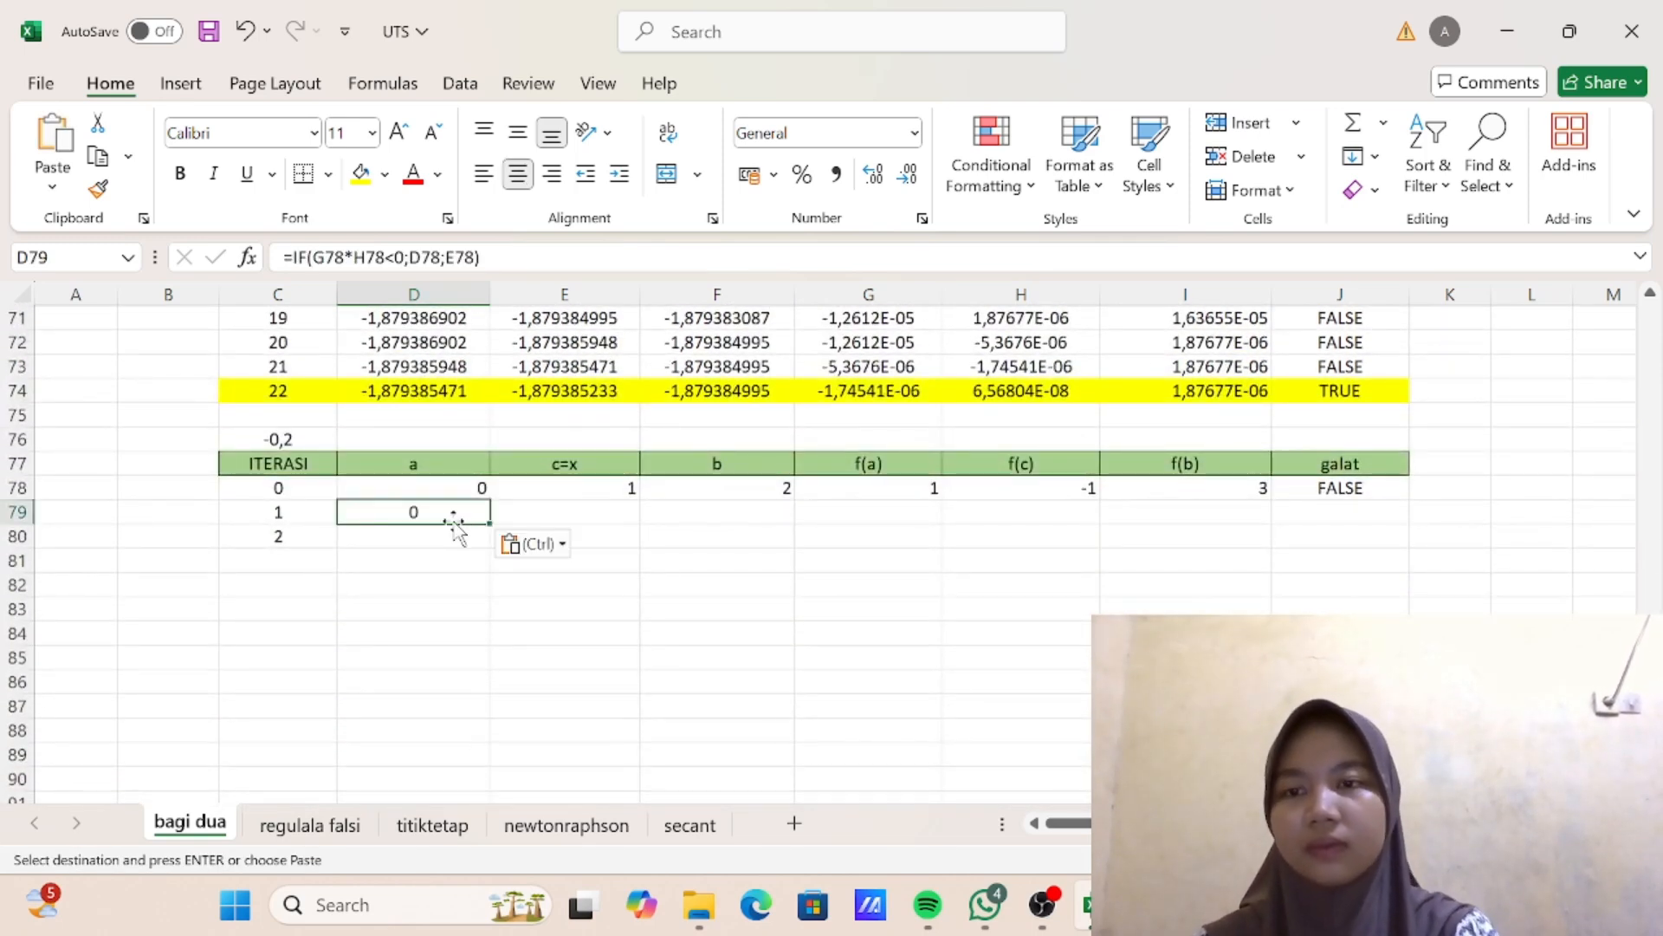
- Copy the b-column IF formula from F53 of the first table into F79 and check the IF formula in D79
{"action": "scroll", "coordinate": [454, 529], "scroll_direction": "up", "scroll_amount": 2}
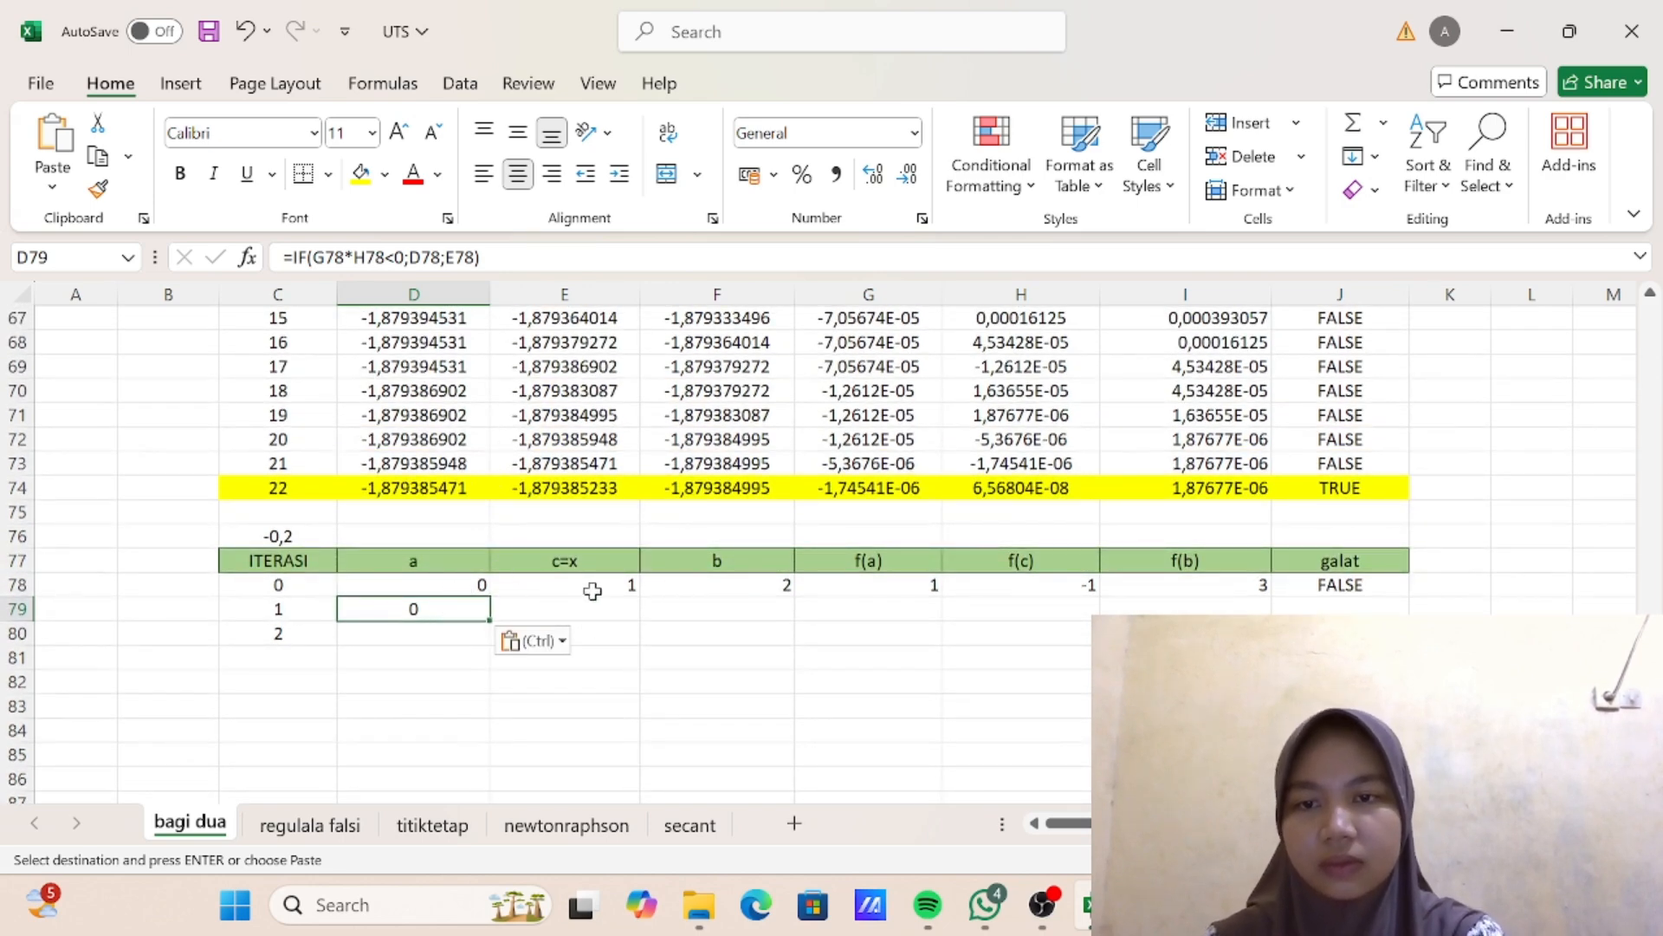
{"action": "scroll", "coordinate": [683, 517], "scroll_direction": "up", "scroll_amount": 7}
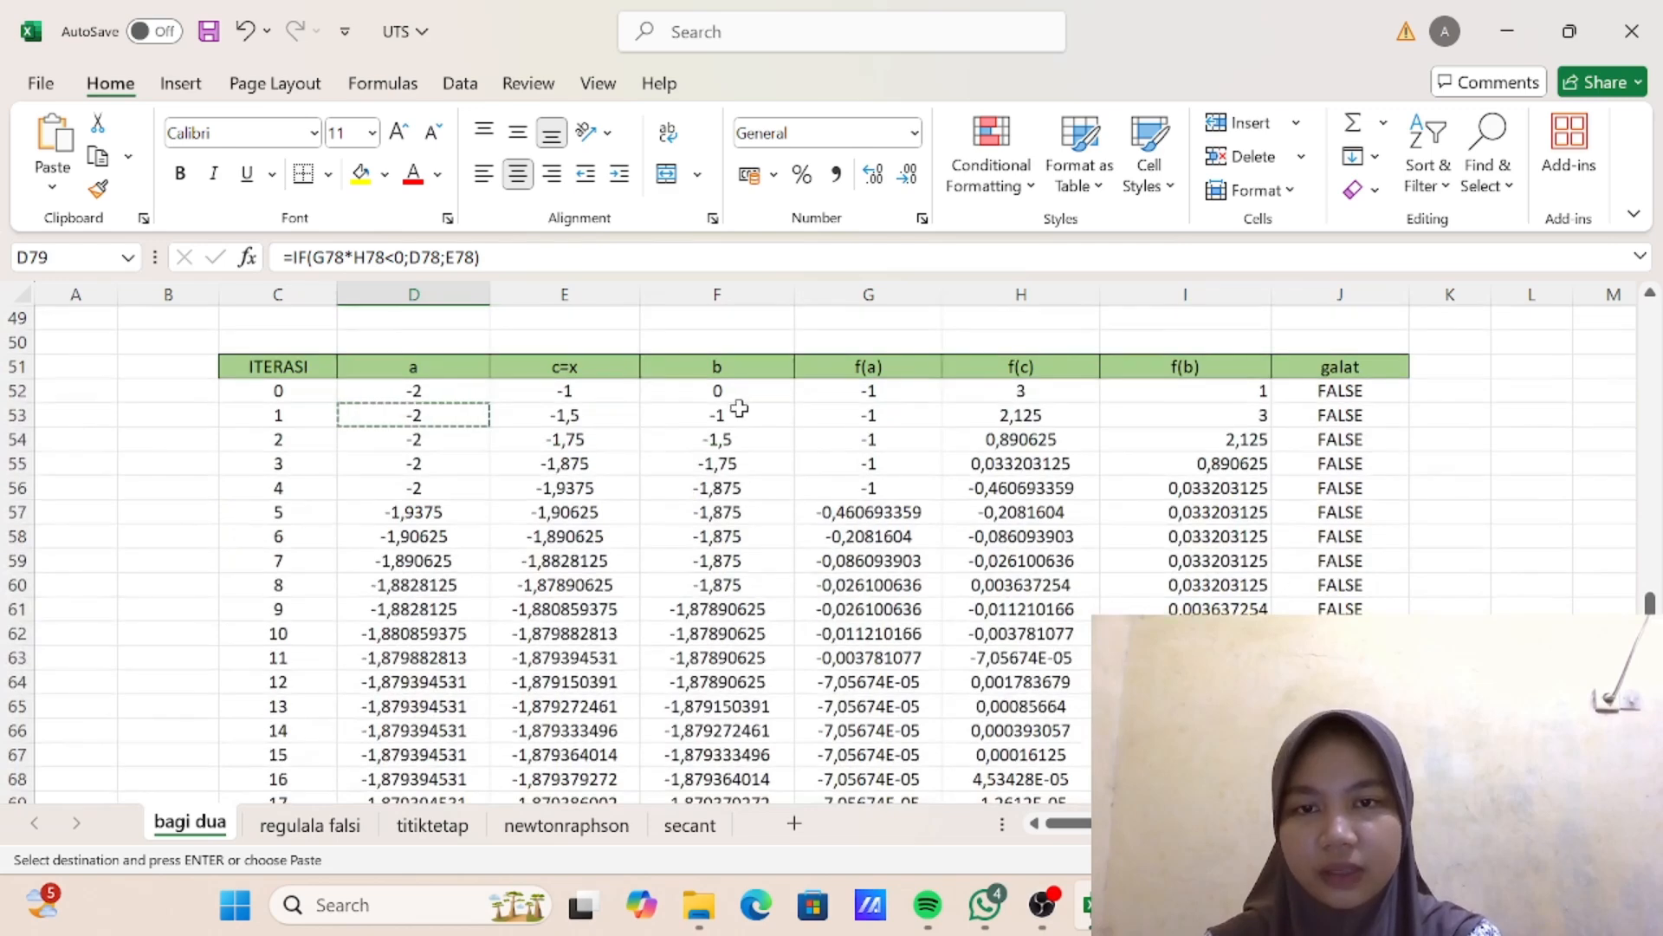
{"action": "left_click", "coordinate": [736, 414]}
{"action": "key", "text": "ctrl+c"}
{"action": "scroll", "coordinate": [736, 408], "scroll_direction": "down", "scroll_amount": 8}
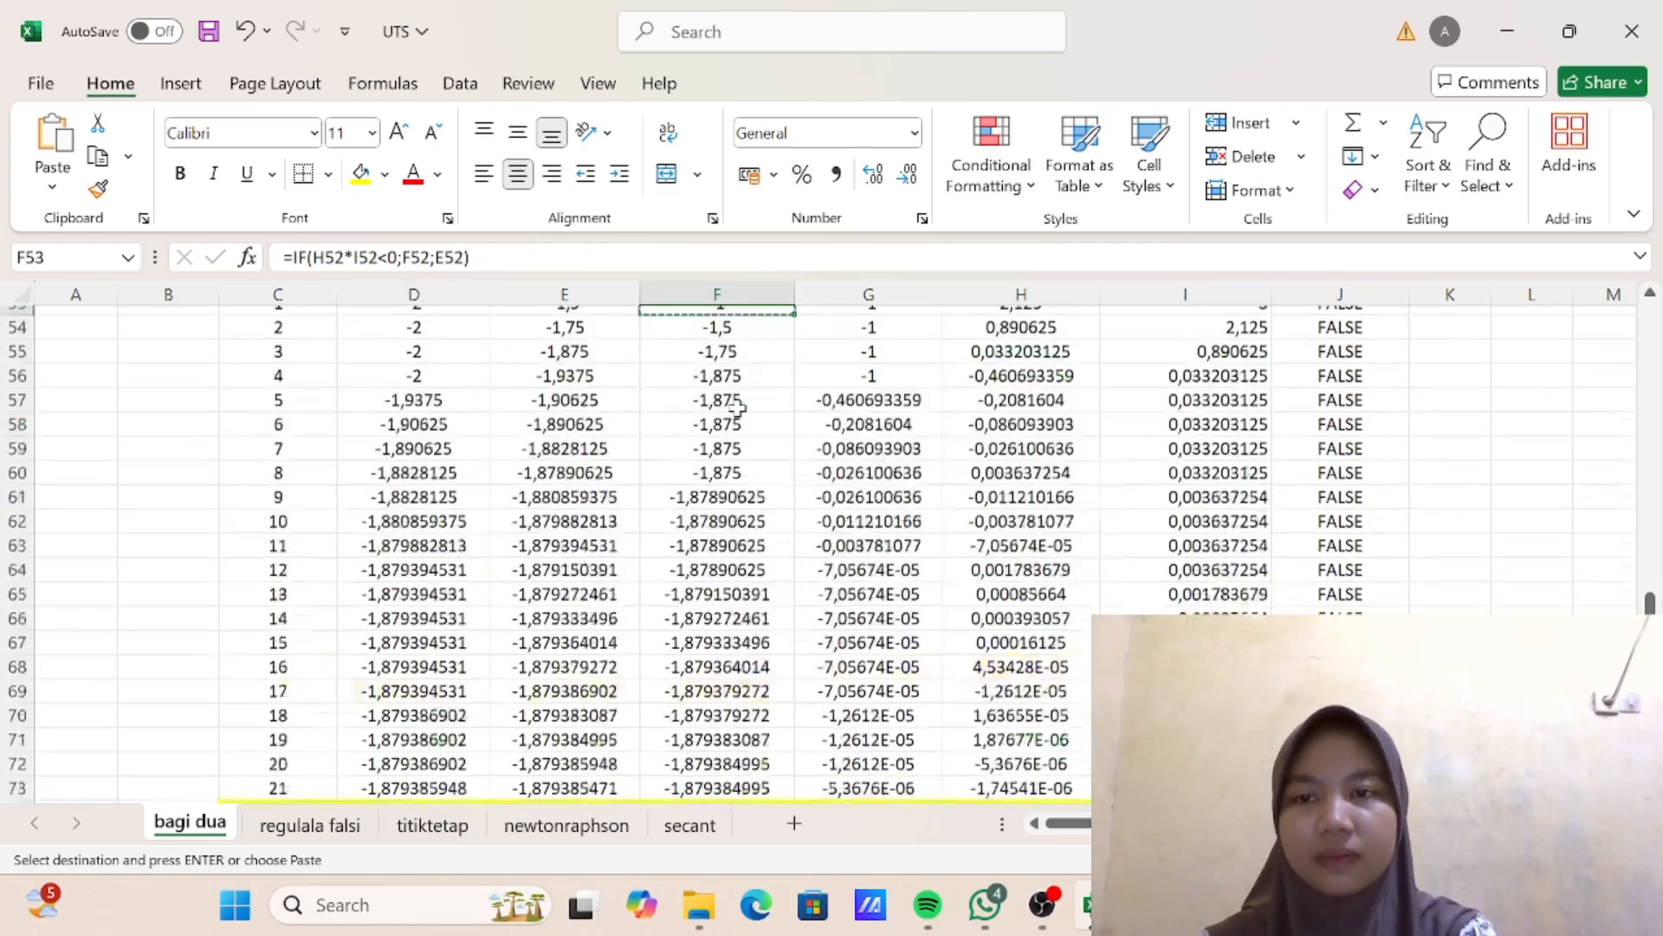
{"action": "left_click", "coordinate": [726, 489]}
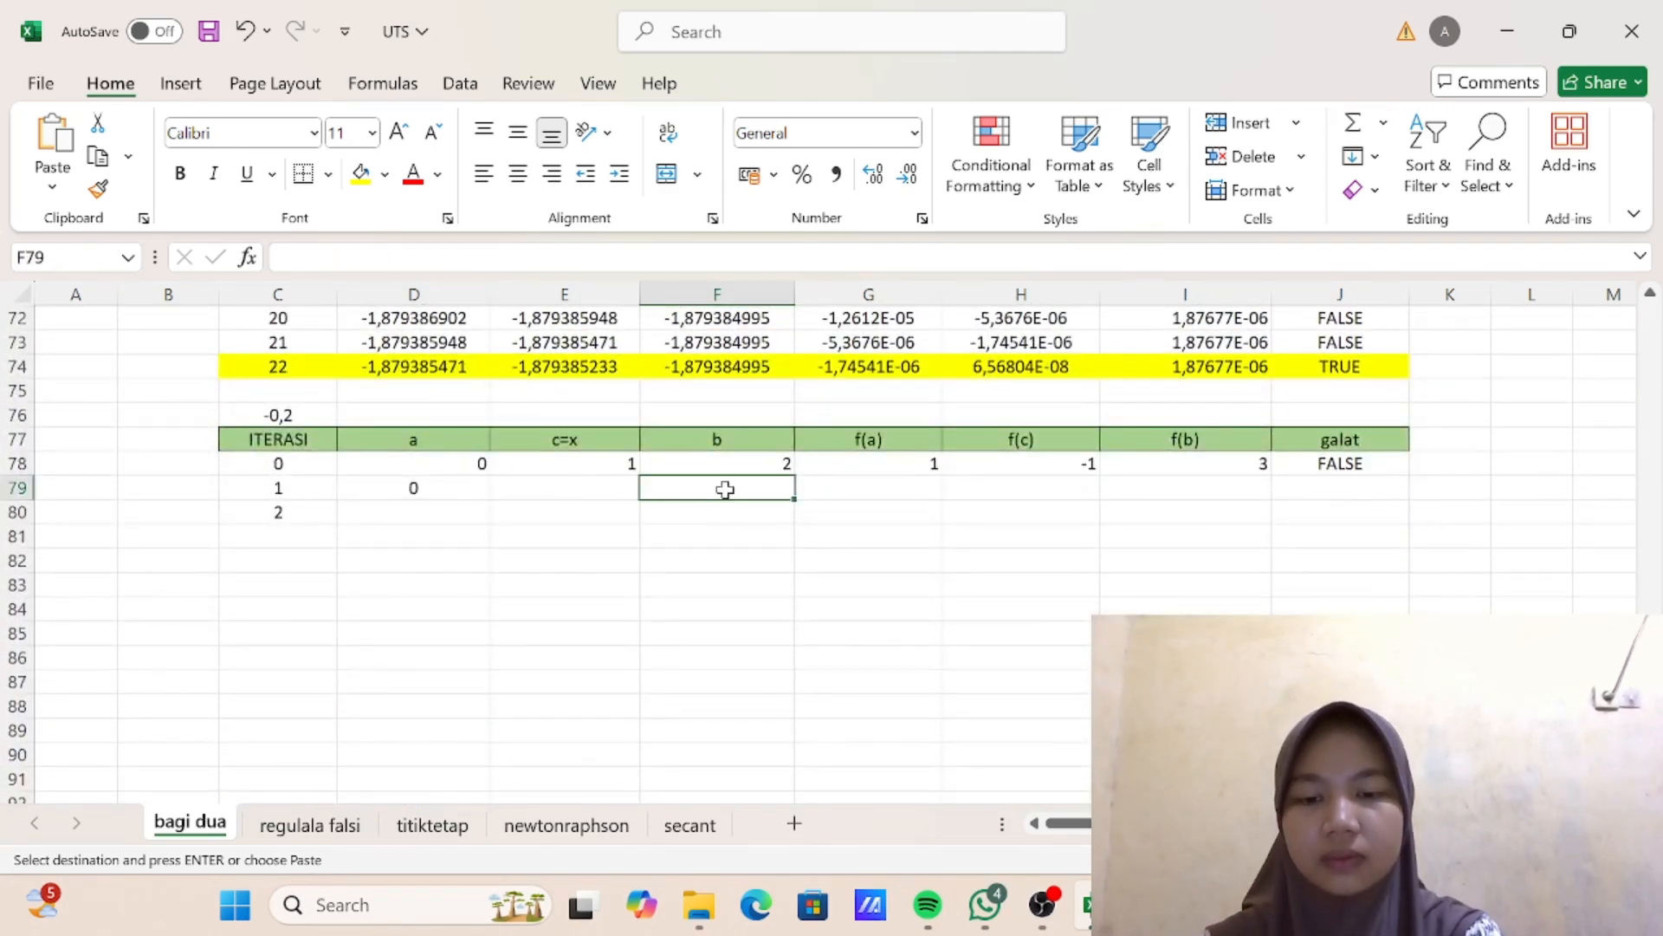
{"action": "key", "text": "ctrl+v"}
{"action": "double_click", "coordinate": [419, 488]}
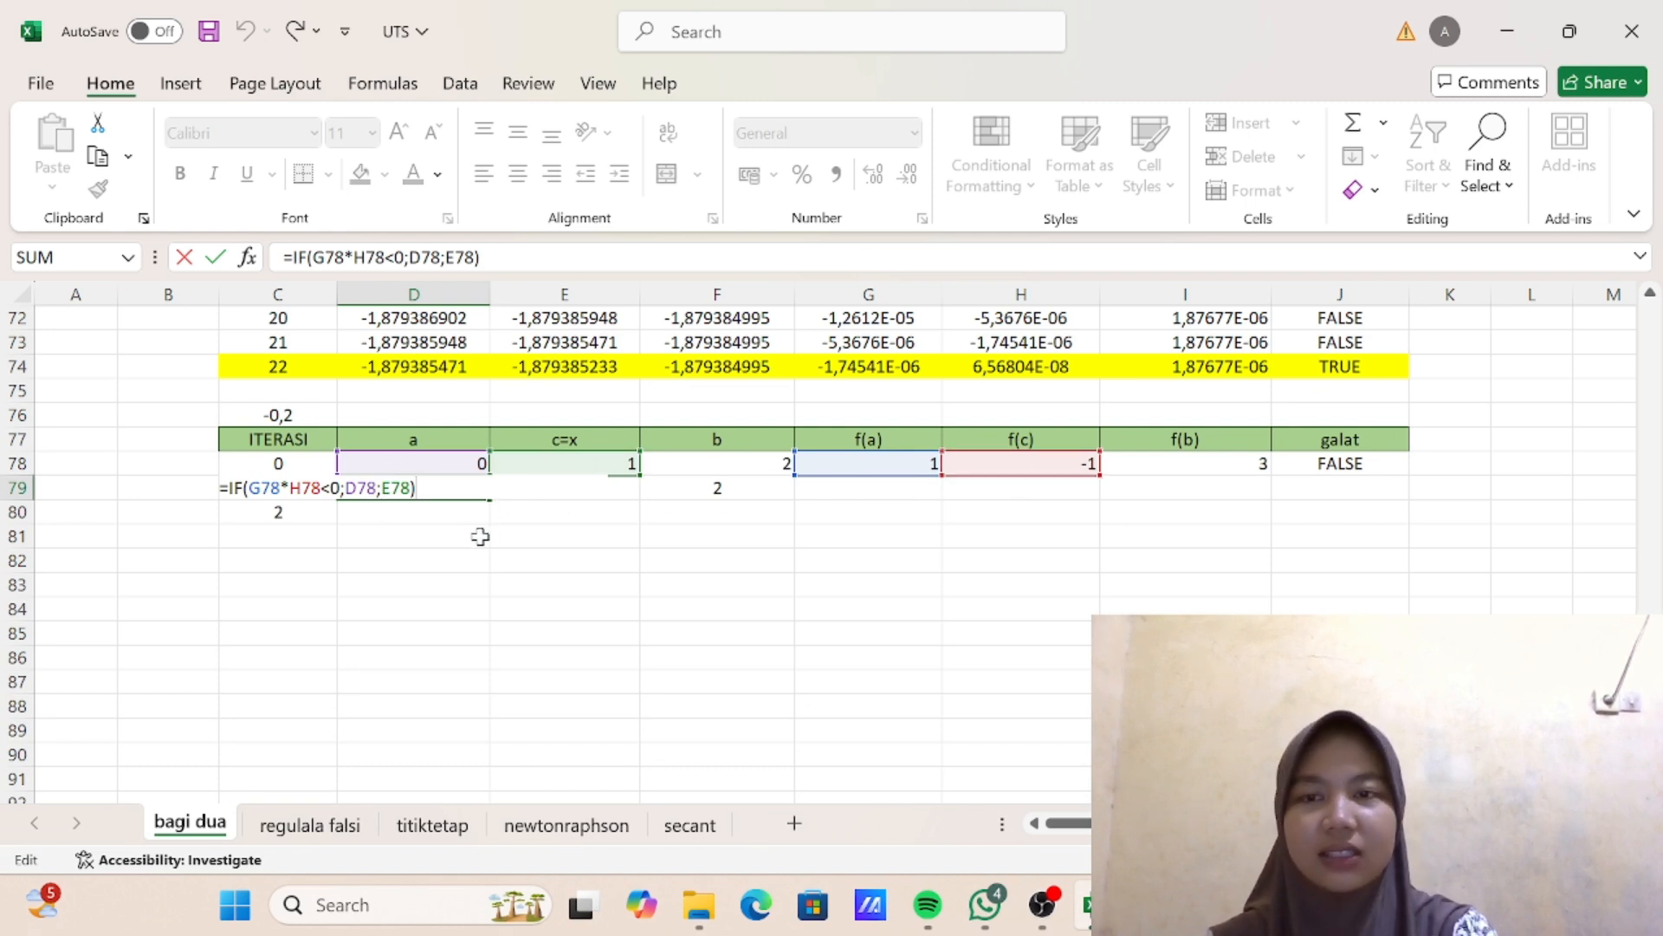
{"action": "key", "text": "Return"}
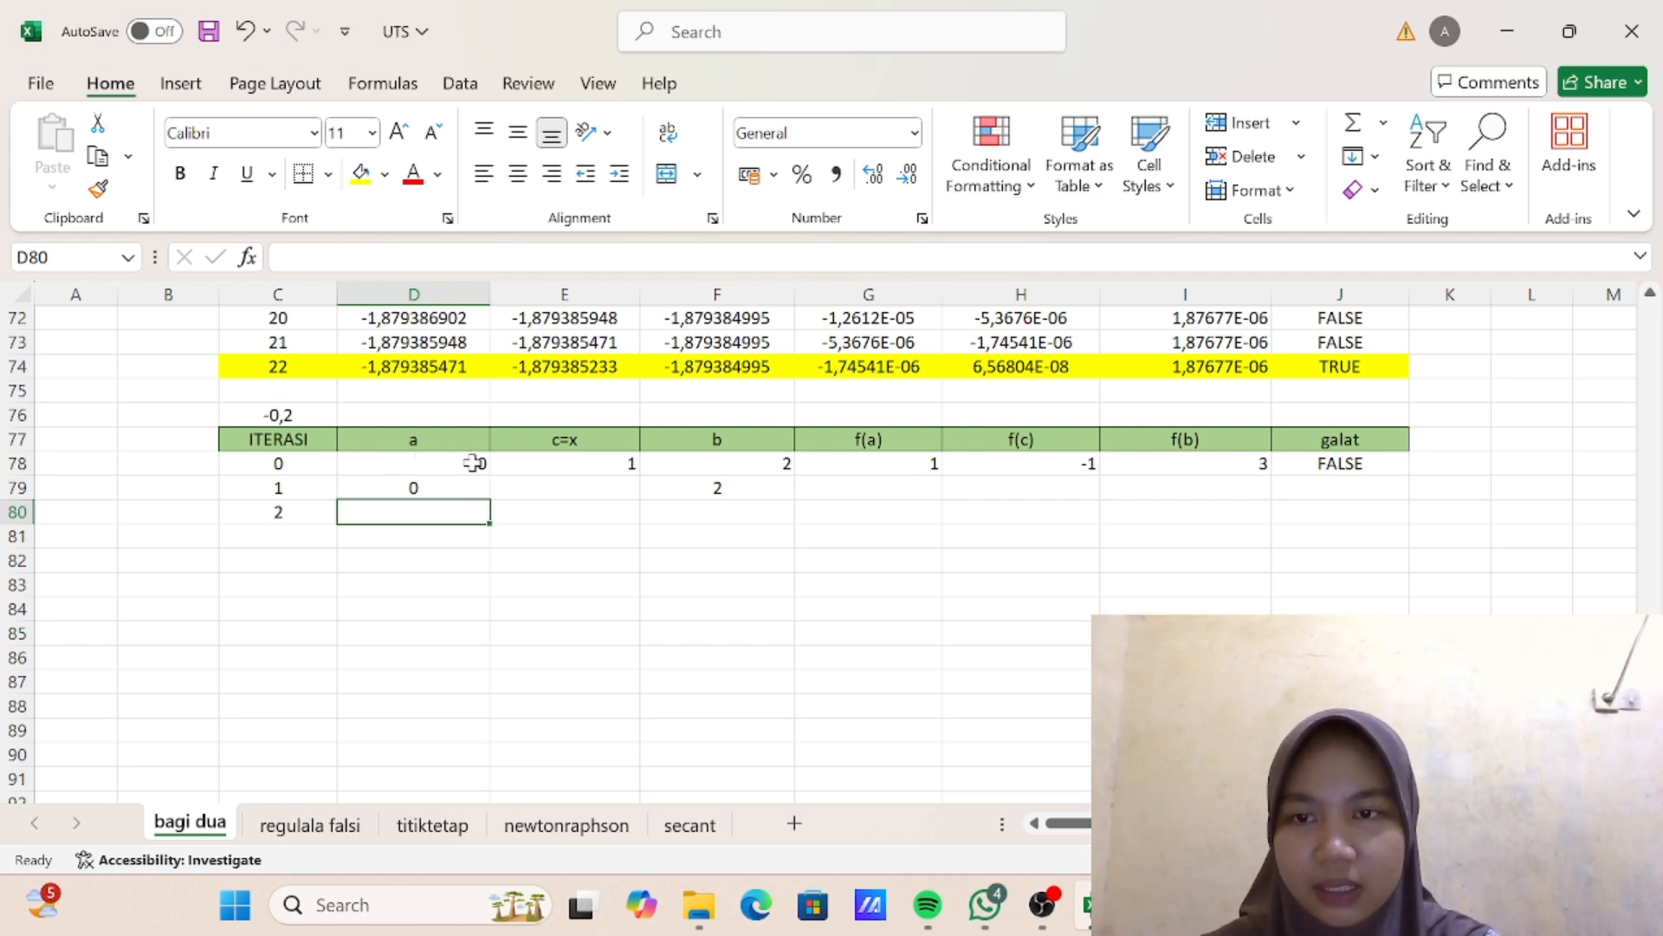
- Enter the midpoint formula =(D79+F79)/2 in cell E79 of the iteration 1 row
{"action": "left_click", "coordinate": [593, 491]}
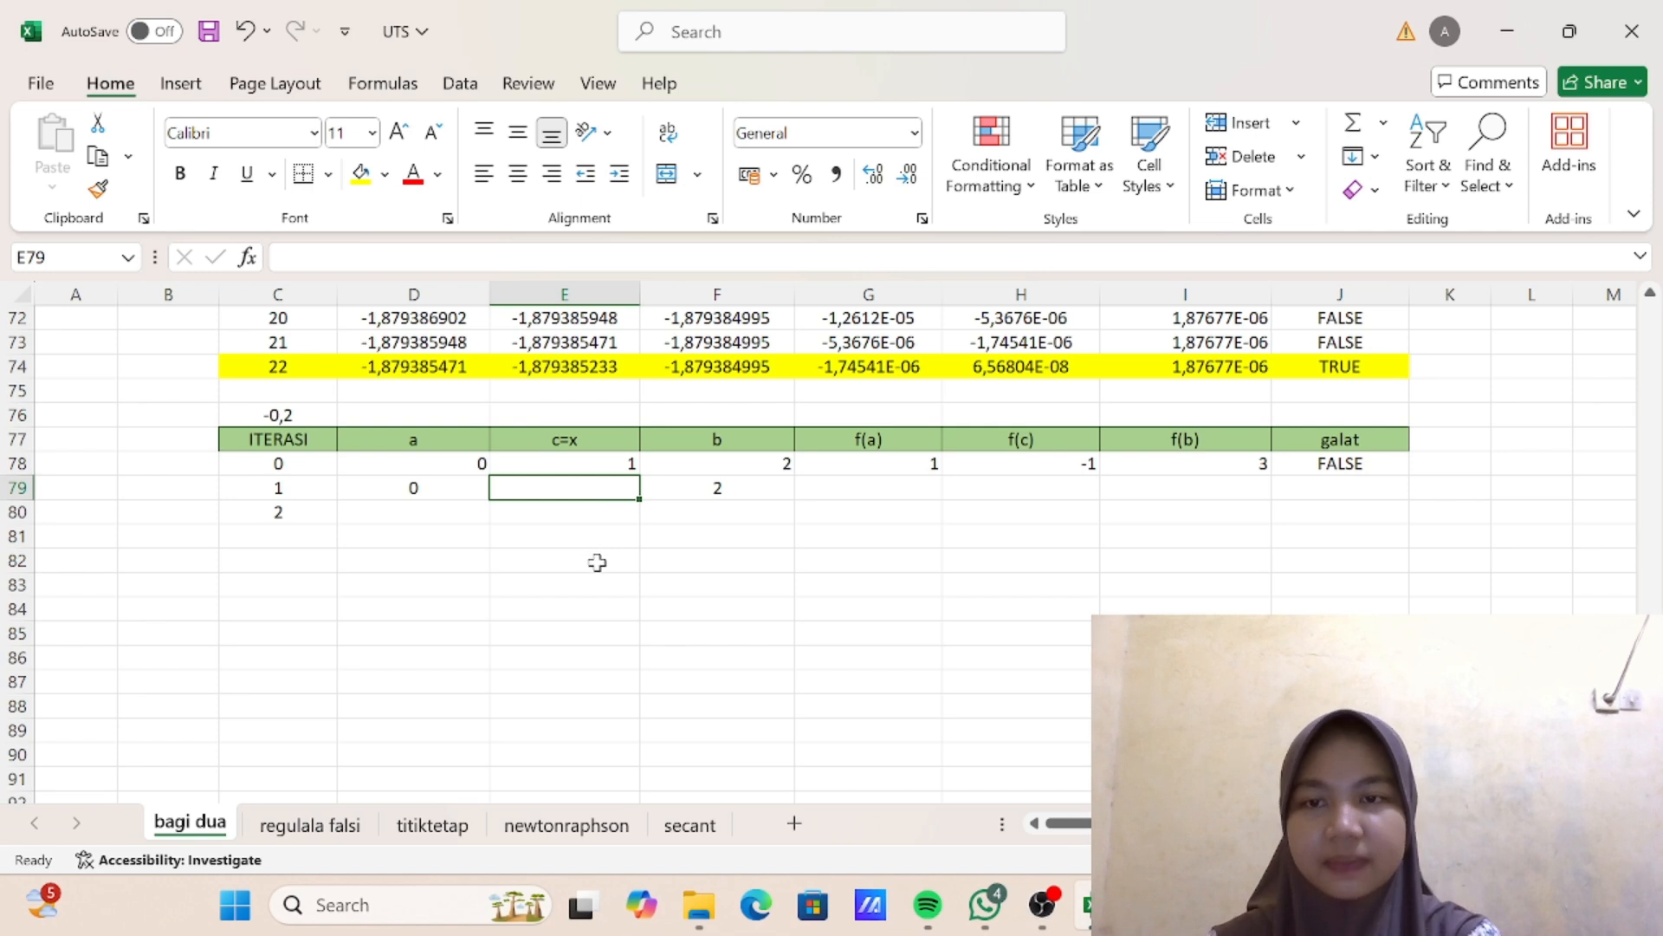
{"action": "type", "text": "="}
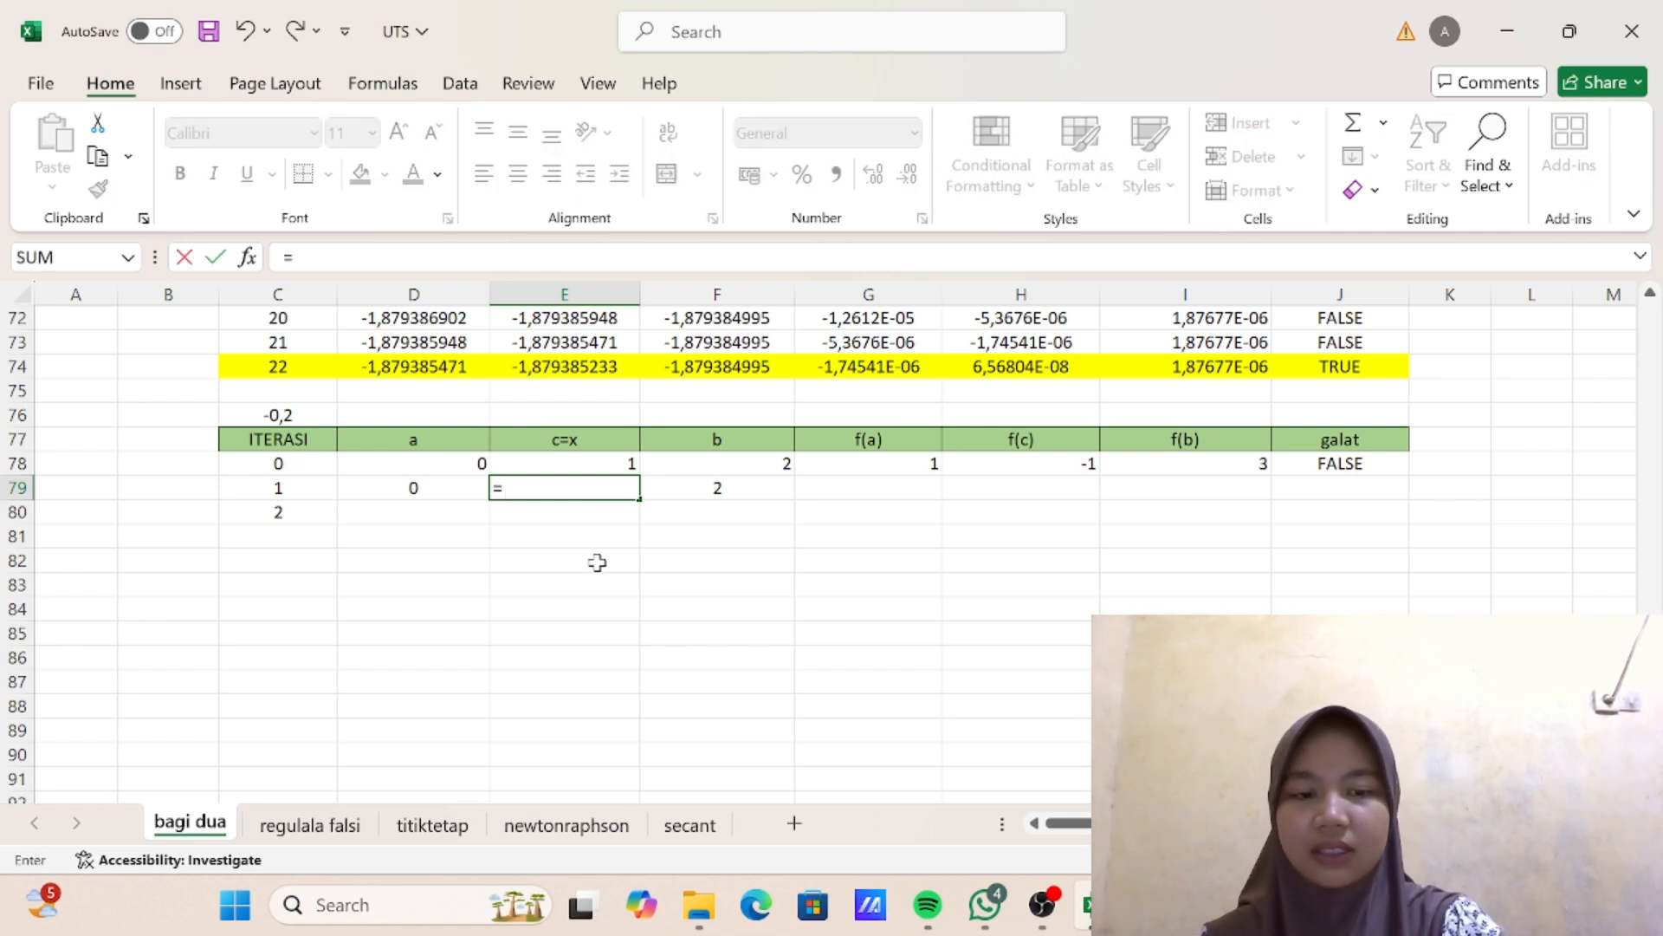
{"action": "type", "text": "("}
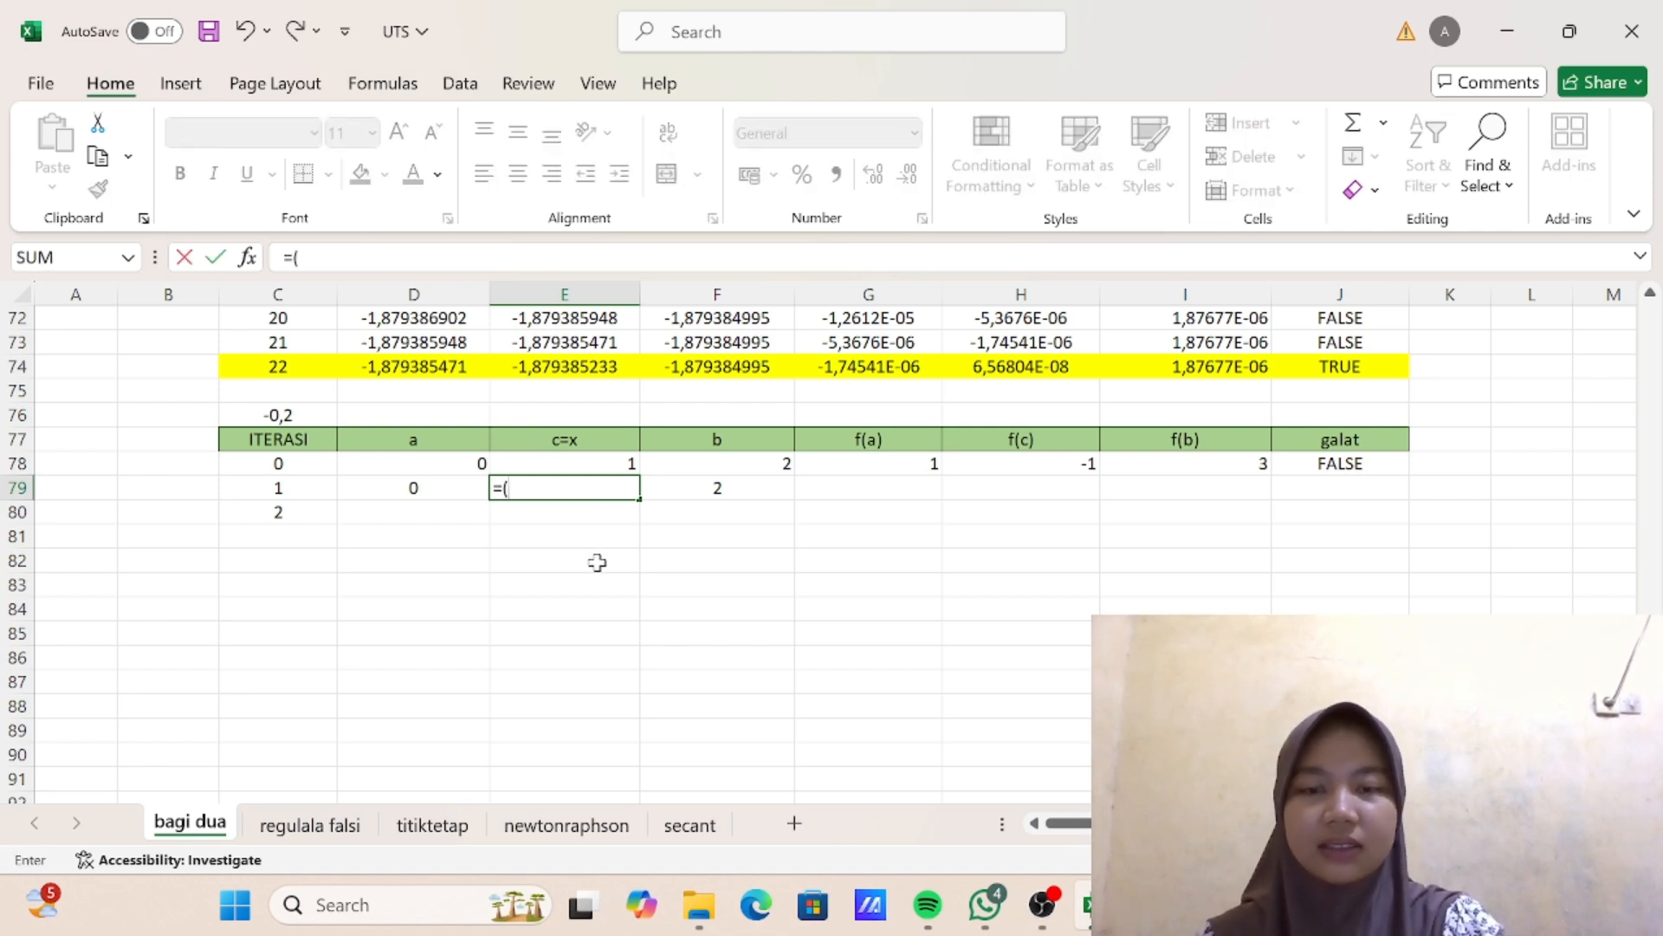
{"action": "left_click", "coordinate": [435, 488]}
{"action": "type", "text": "+"}
{"action": "left_click", "coordinate": [786, 486]}
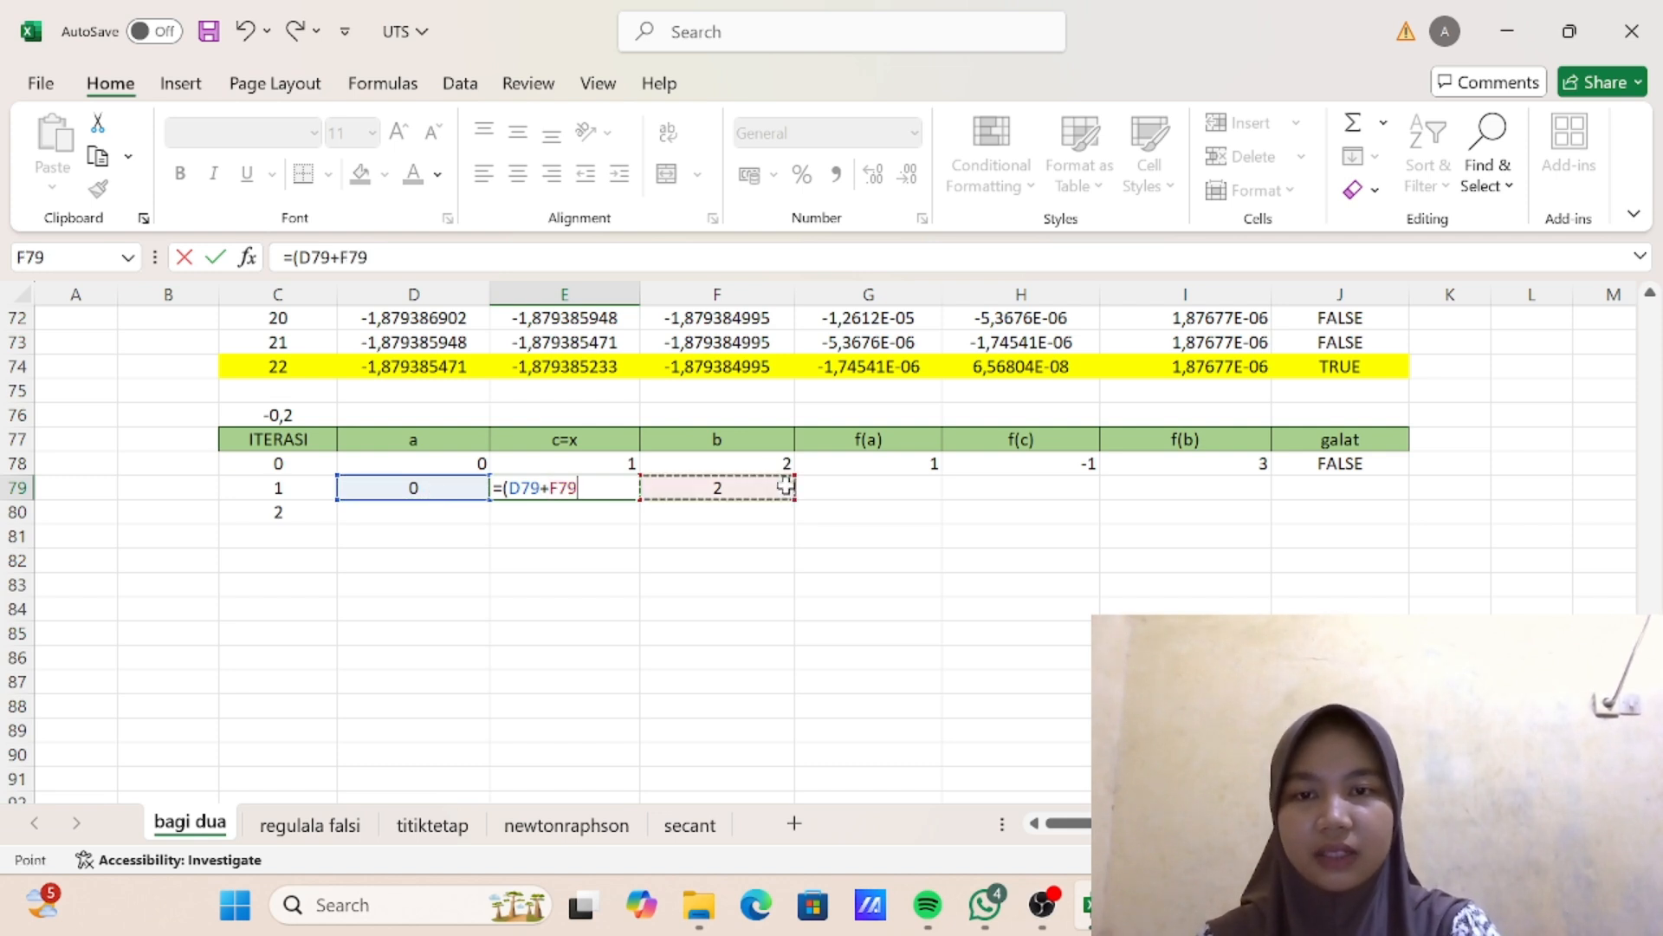
{"action": "type", "text": ")/2"}
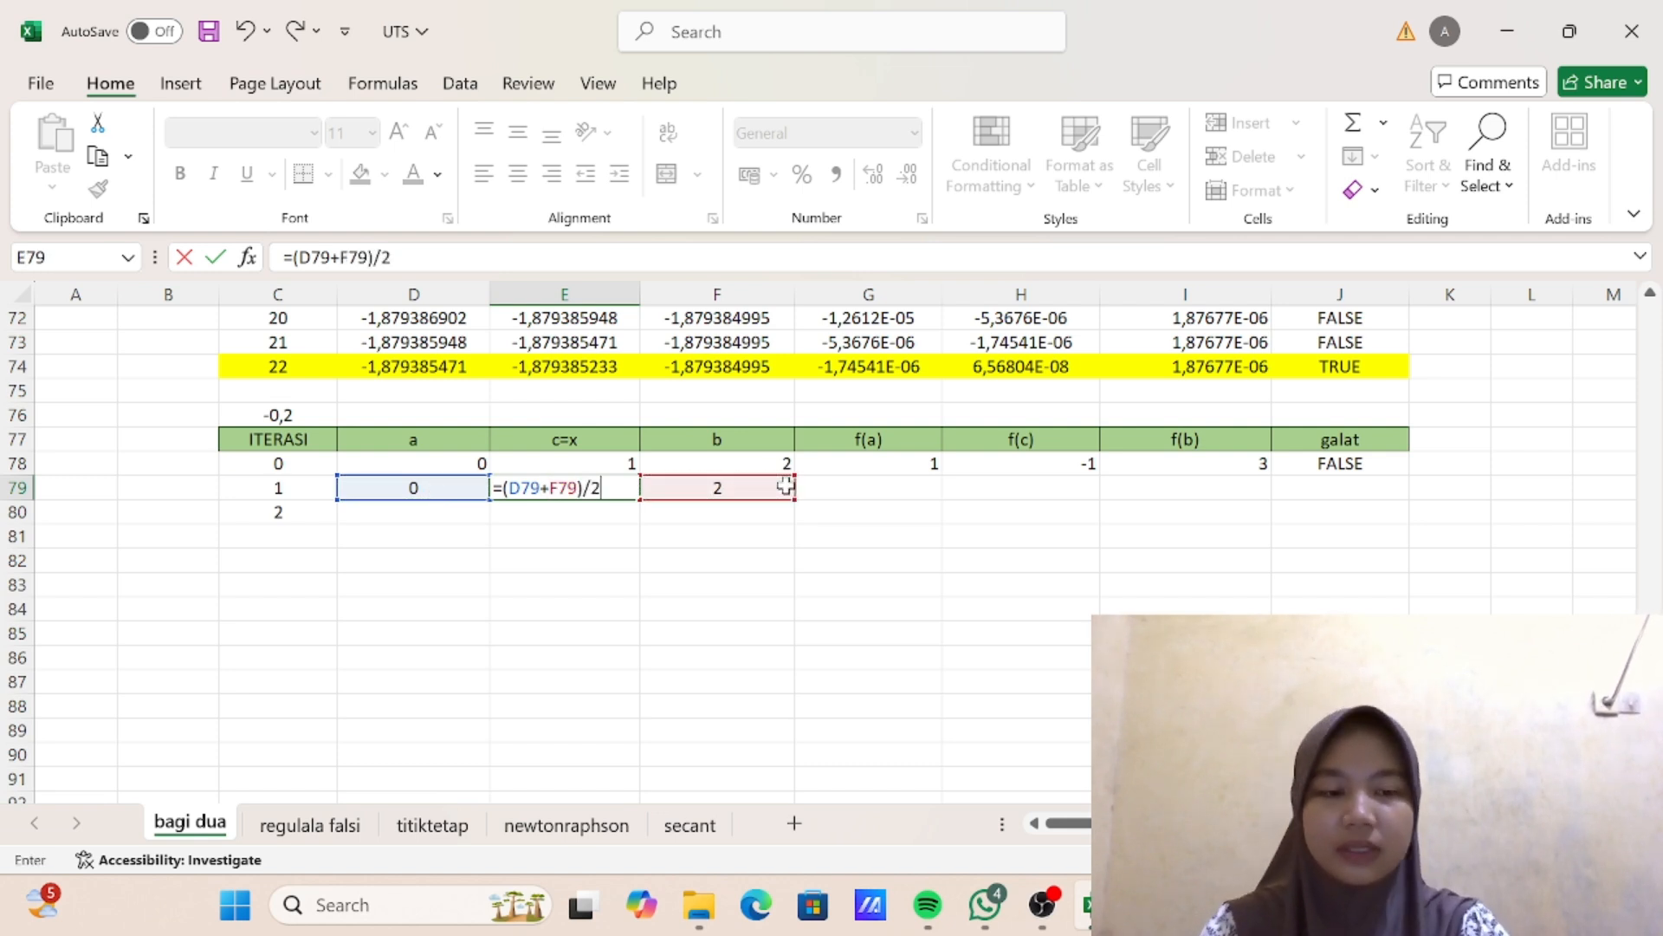
{"action": "key", "text": "Return"}
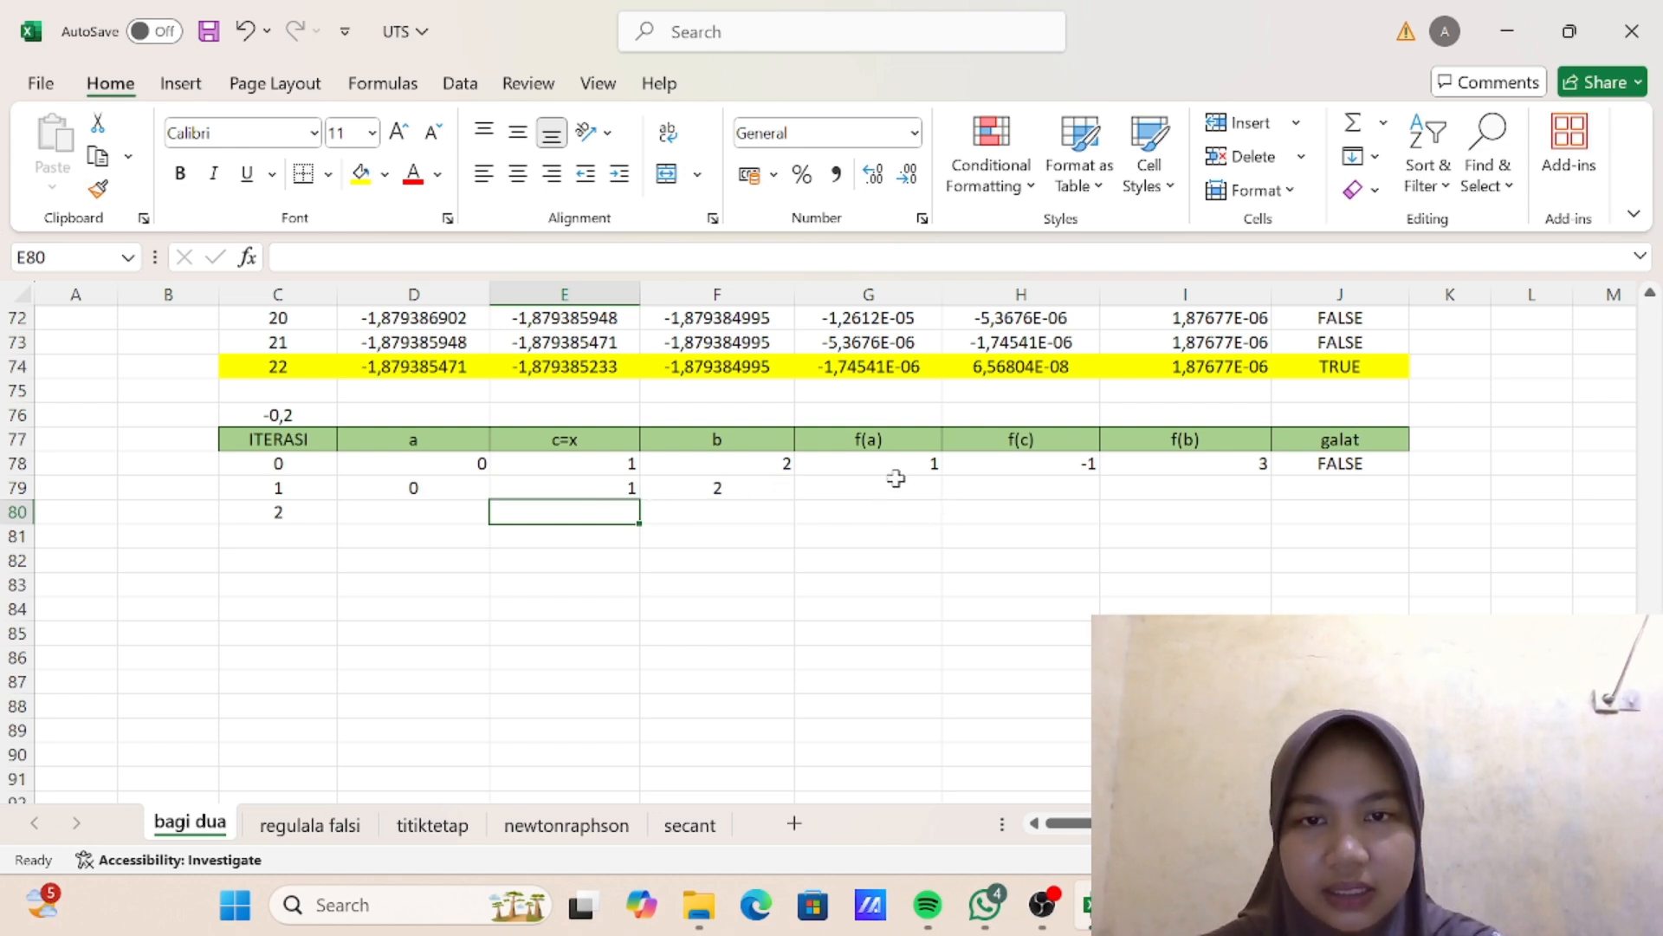
- Fill the f(a), f(c), f(b) and galat formulas from row 78 down into row 79
{"action": "left_click", "coordinate": [914, 460]}
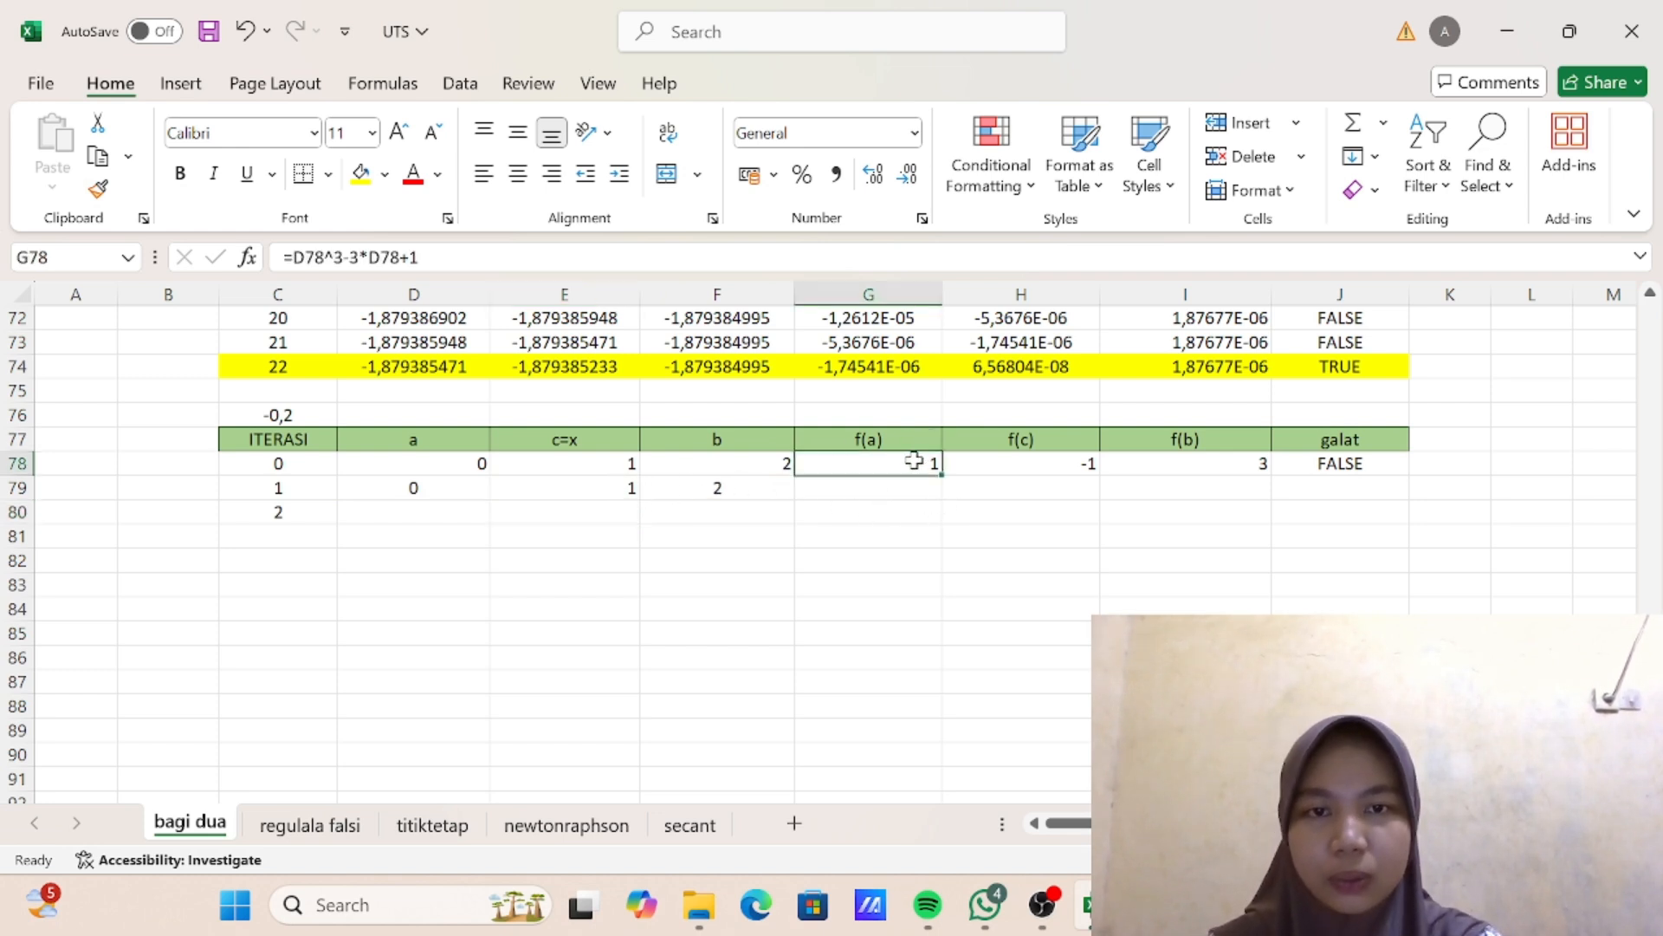
{"action": "left_click_drag", "start_coordinate": [943, 474], "coordinate": [943, 502]}
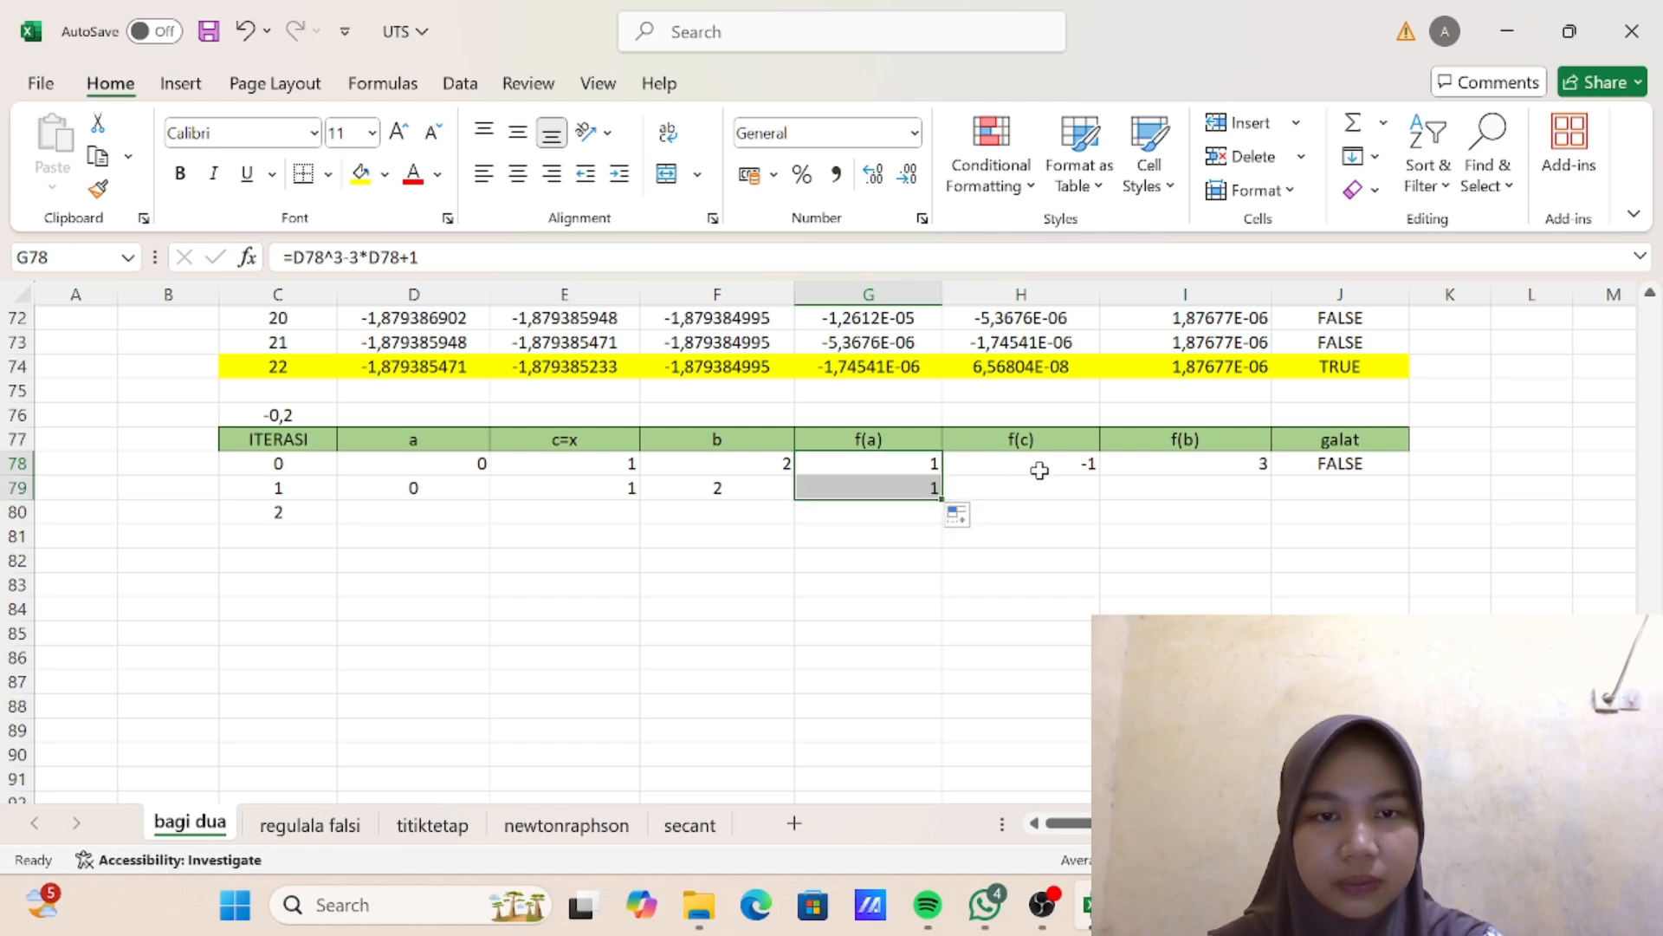
{"action": "left_click", "coordinate": [1066, 470]}
{"action": "left_click_drag", "start_coordinate": [1101, 474], "coordinate": [1114, 487]}
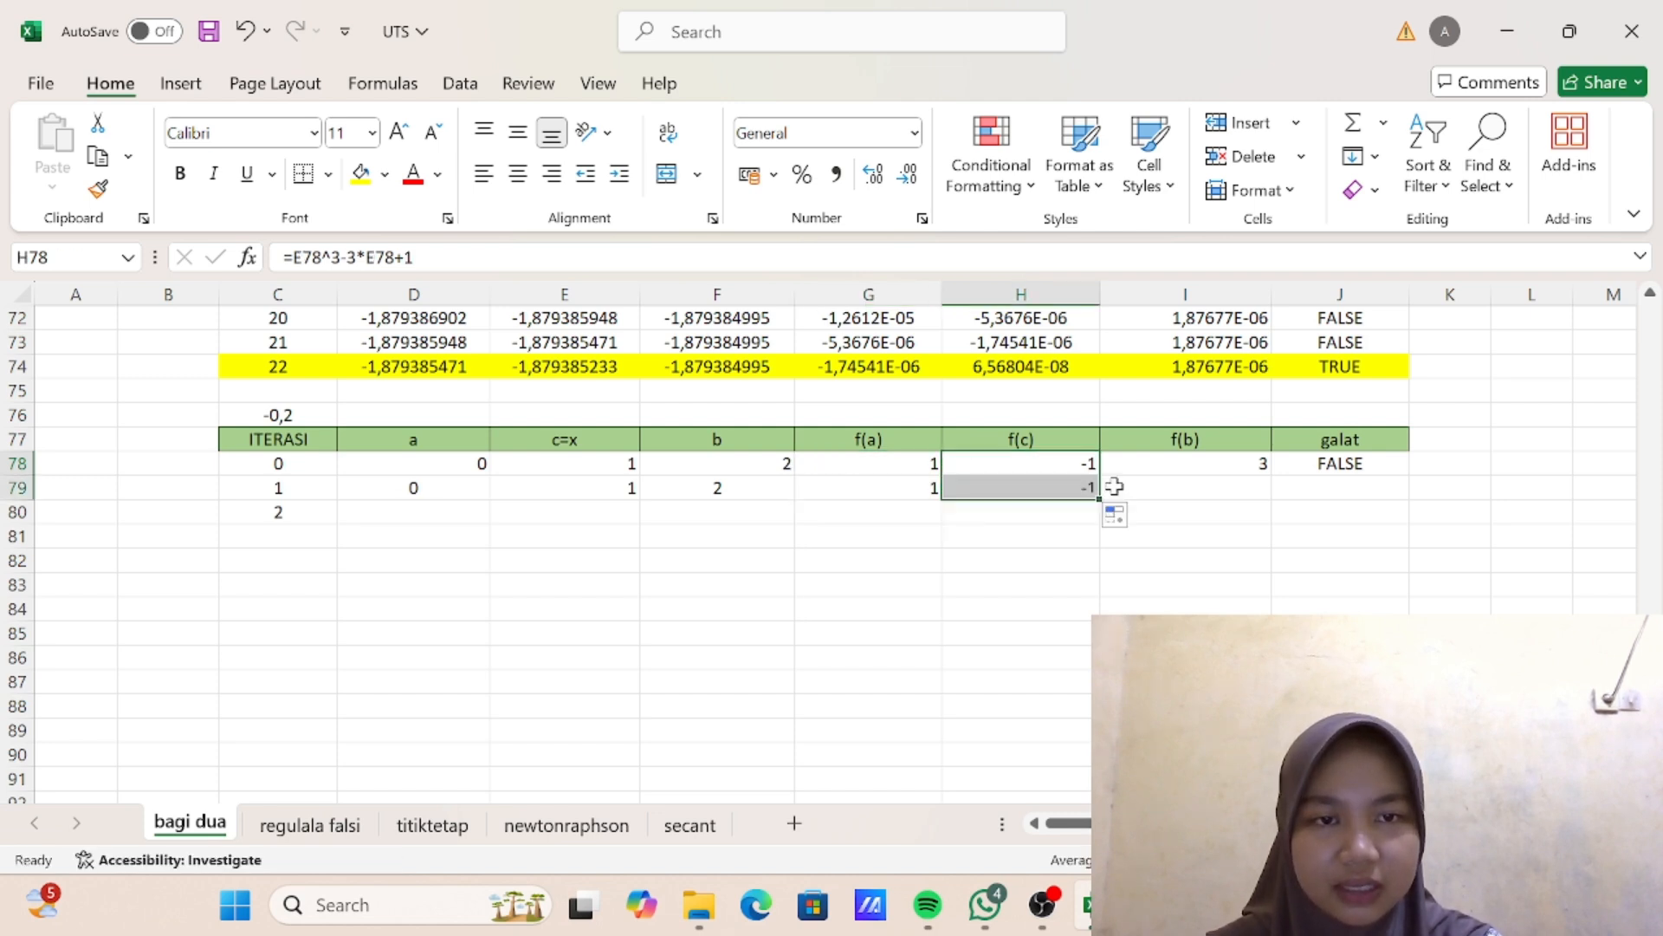
{"action": "left_click", "coordinate": [1253, 466]}
{"action": "left_click_drag", "start_coordinate": [1270, 474], "coordinate": [1270, 499]}
{"action": "left_click", "coordinate": [1315, 467]}
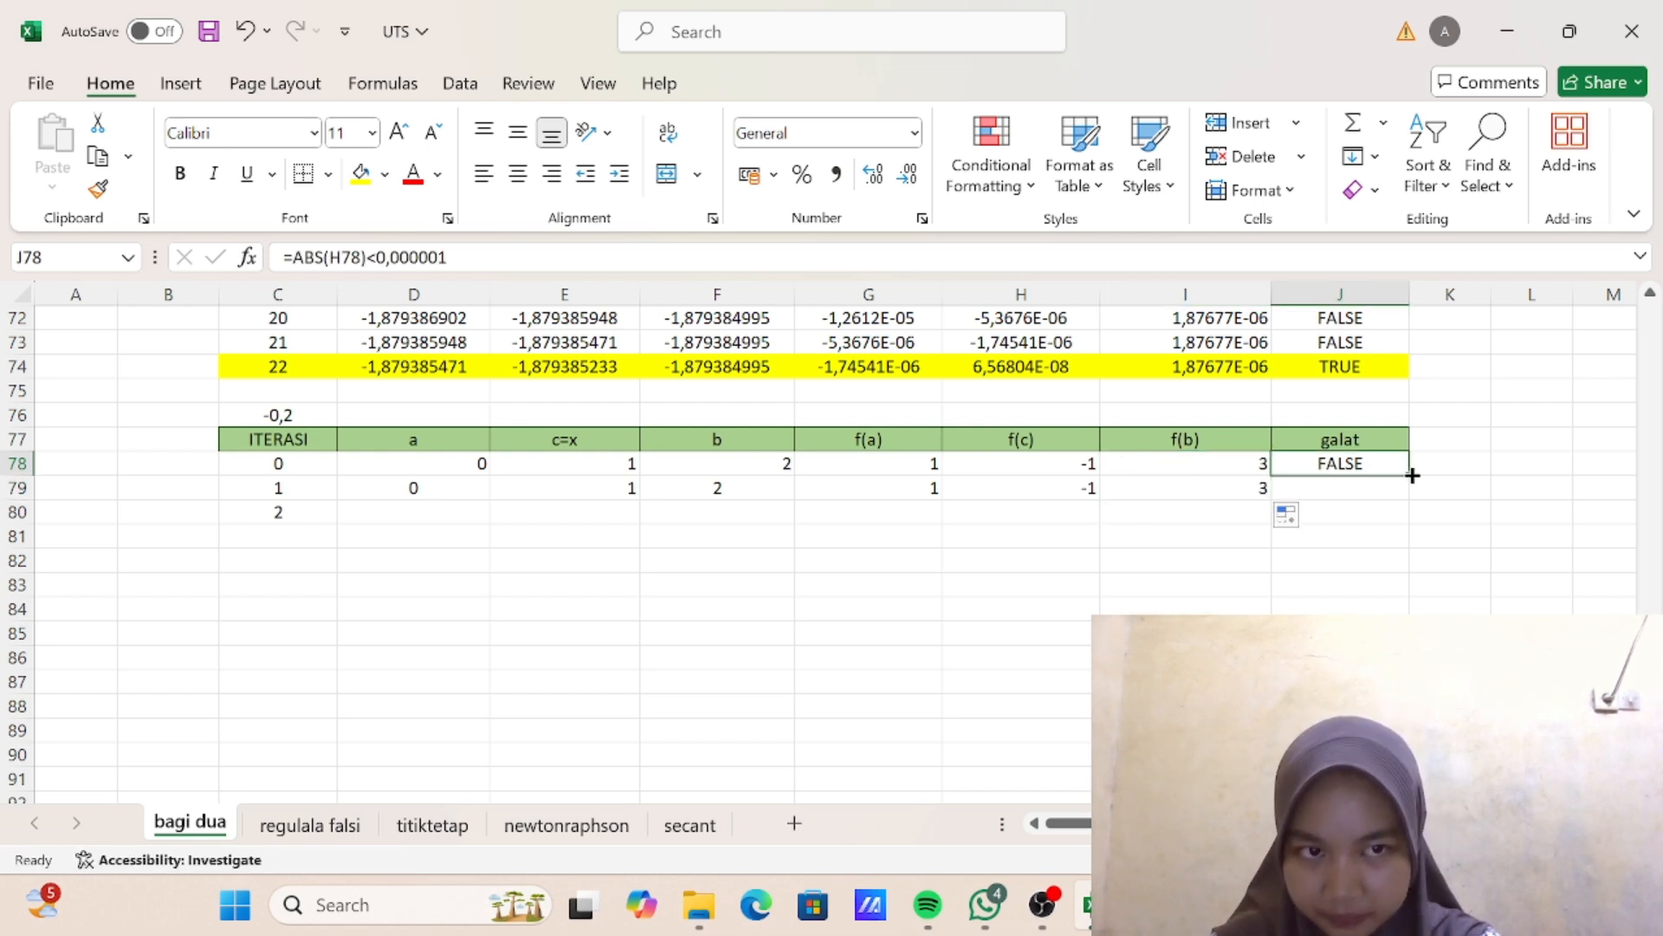
{"action": "left_click_drag", "start_coordinate": [1412, 475], "coordinate": [1411, 499]}
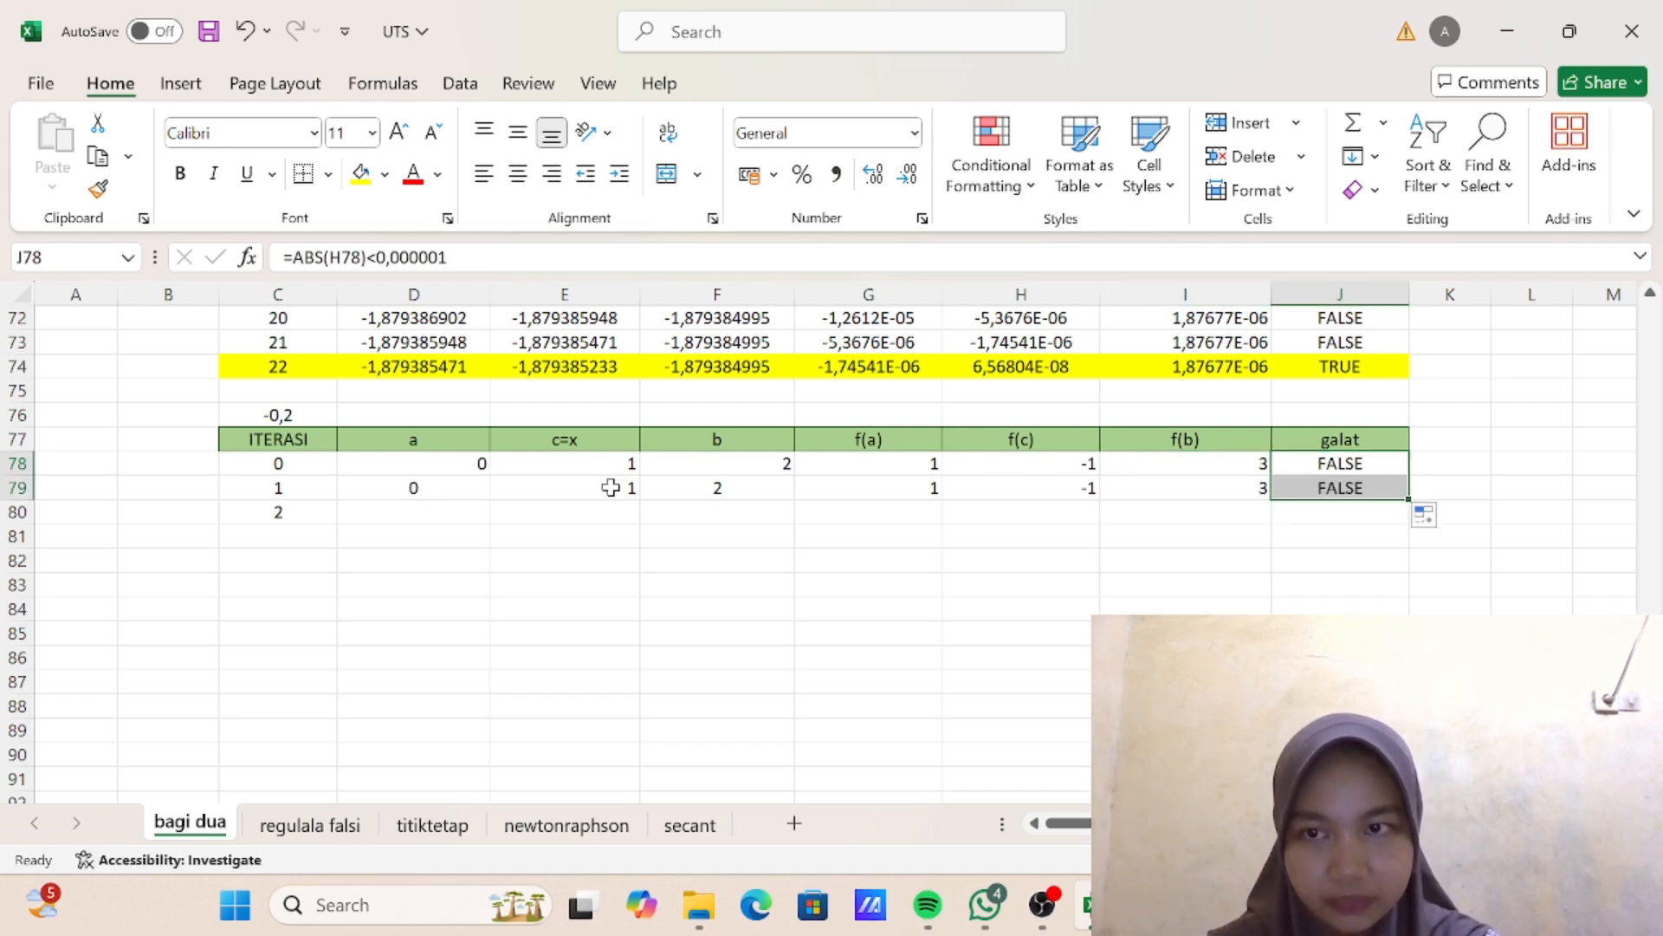
- Fill the iteration 1 row, C79:J79, down to row 86 for iterations 2 to 8
{"action": "left_click_drag", "start_coordinate": [304, 487], "coordinate": [1295, 497]}
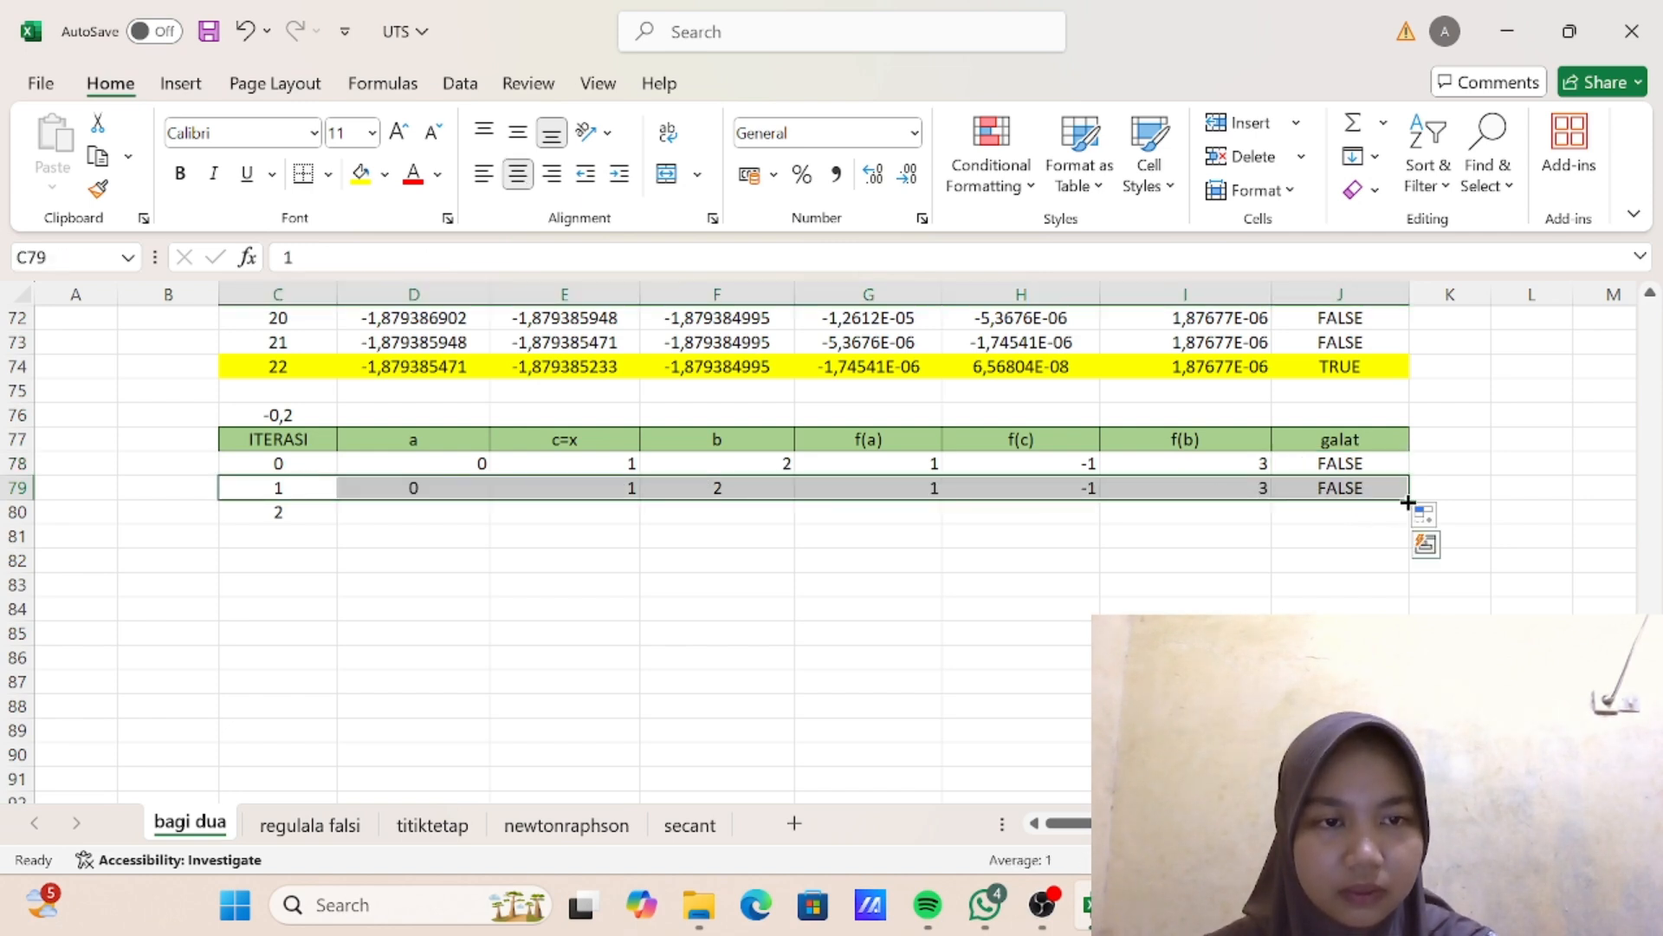
{"action": "left_click_drag", "start_coordinate": [1409, 500], "coordinate": [1389, 663]}
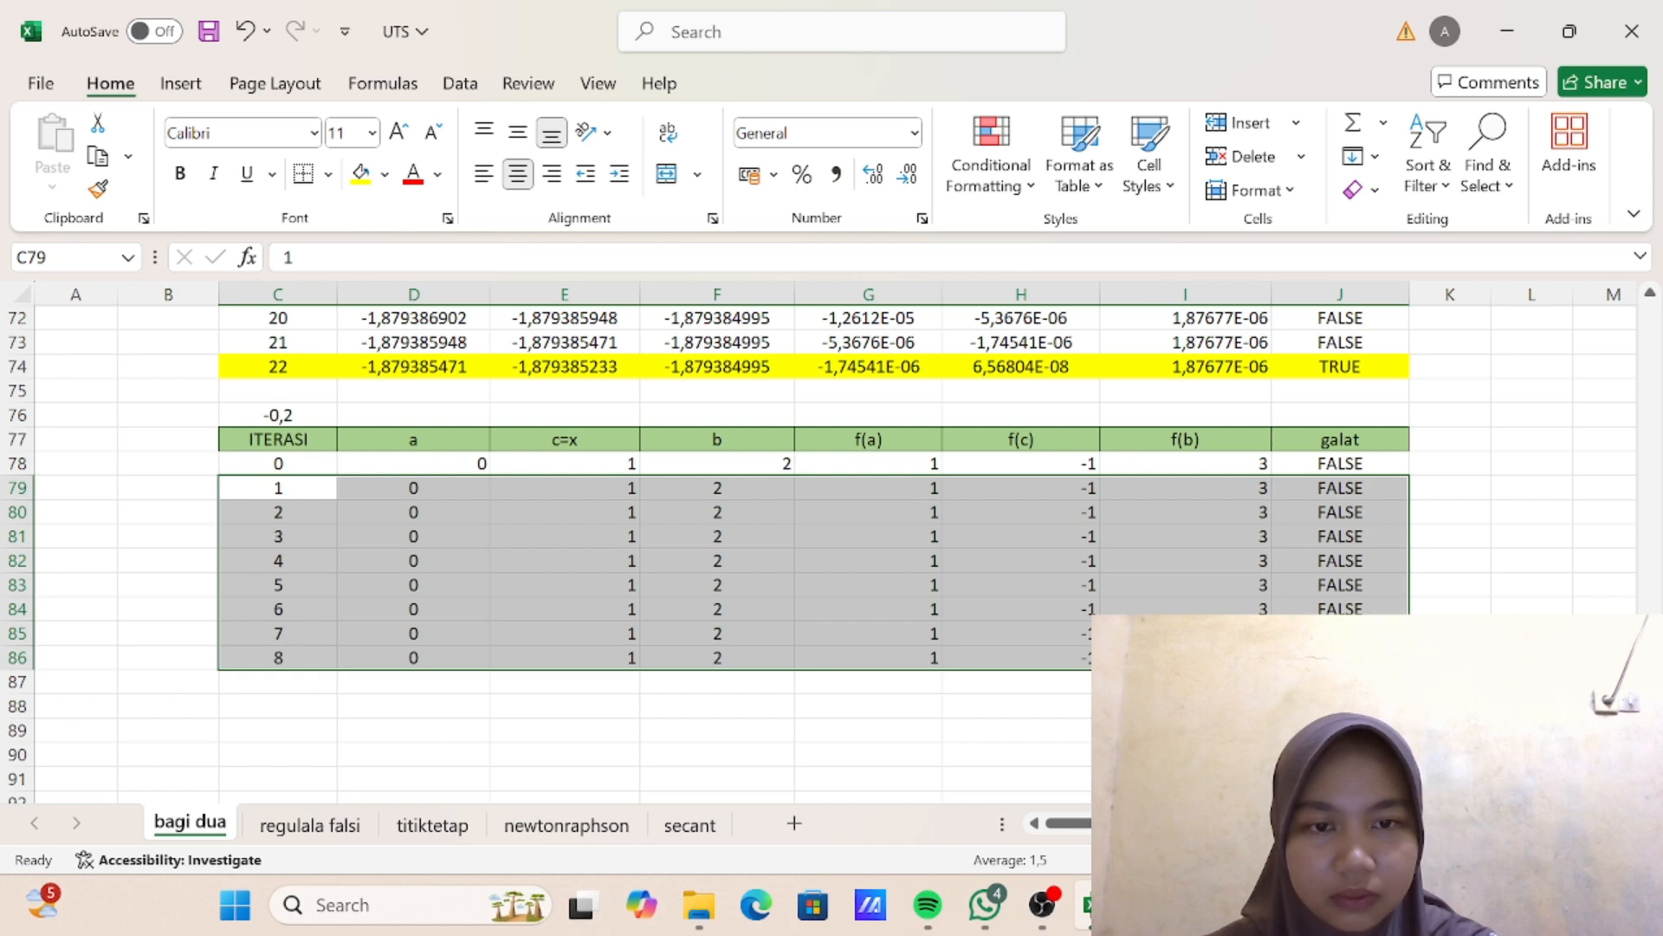
{"action": "left_click", "coordinate": [974, 612]}
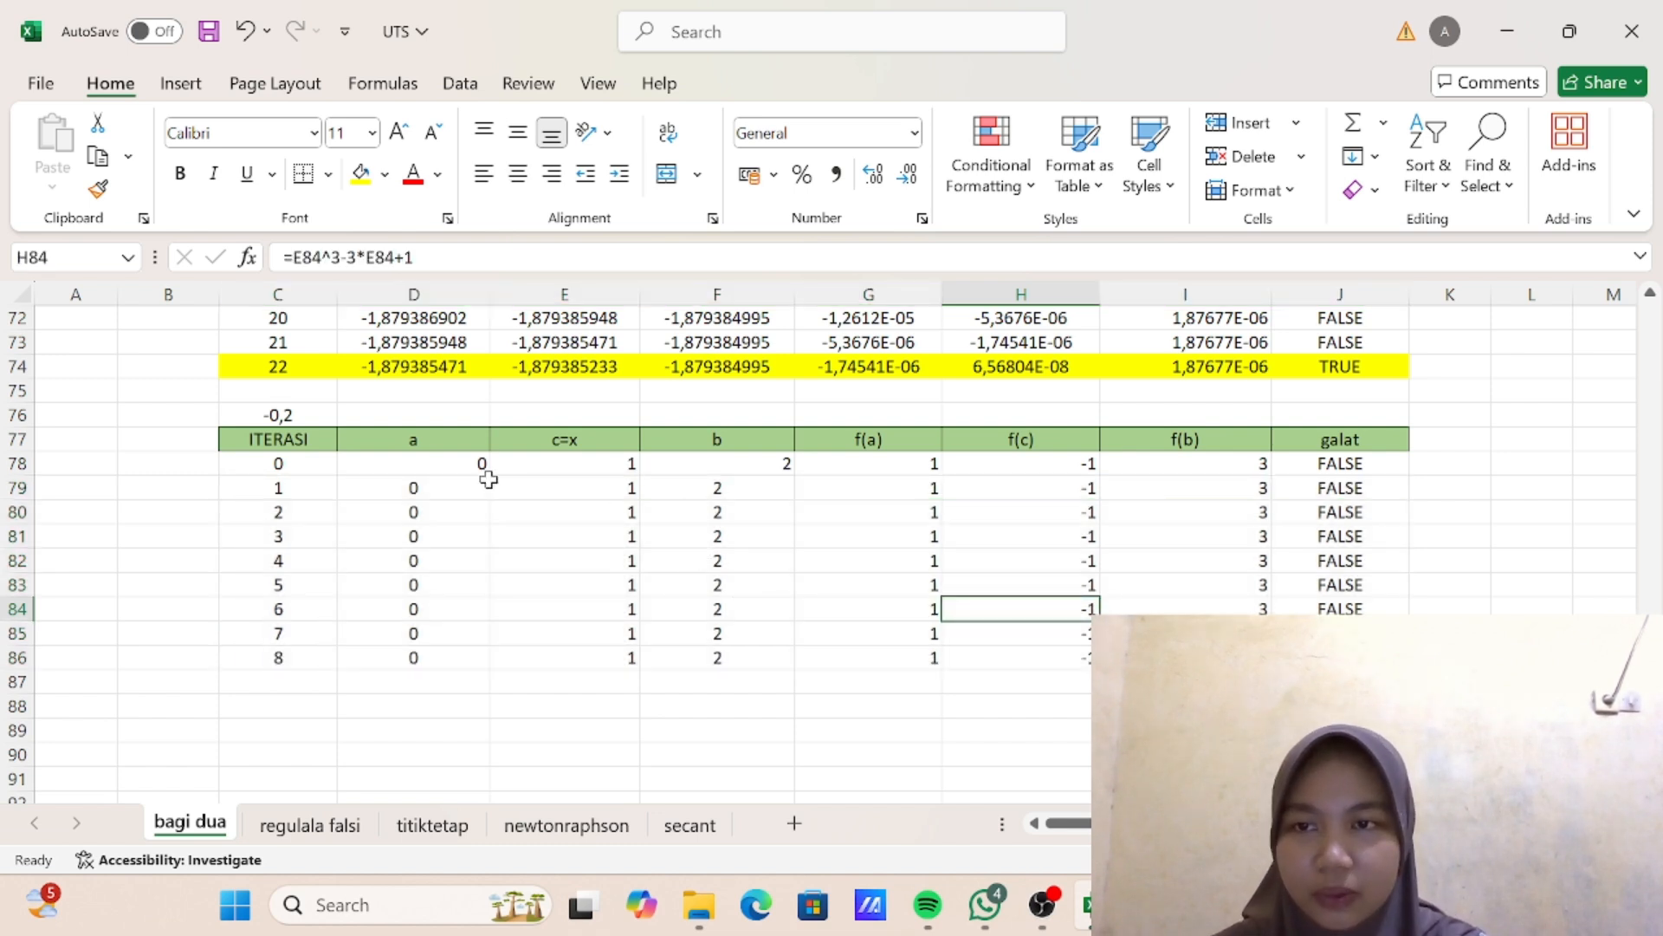
- Change the interval label in cell C76 above the second table to 0,2
{"action": "left_click", "coordinate": [286, 415]}
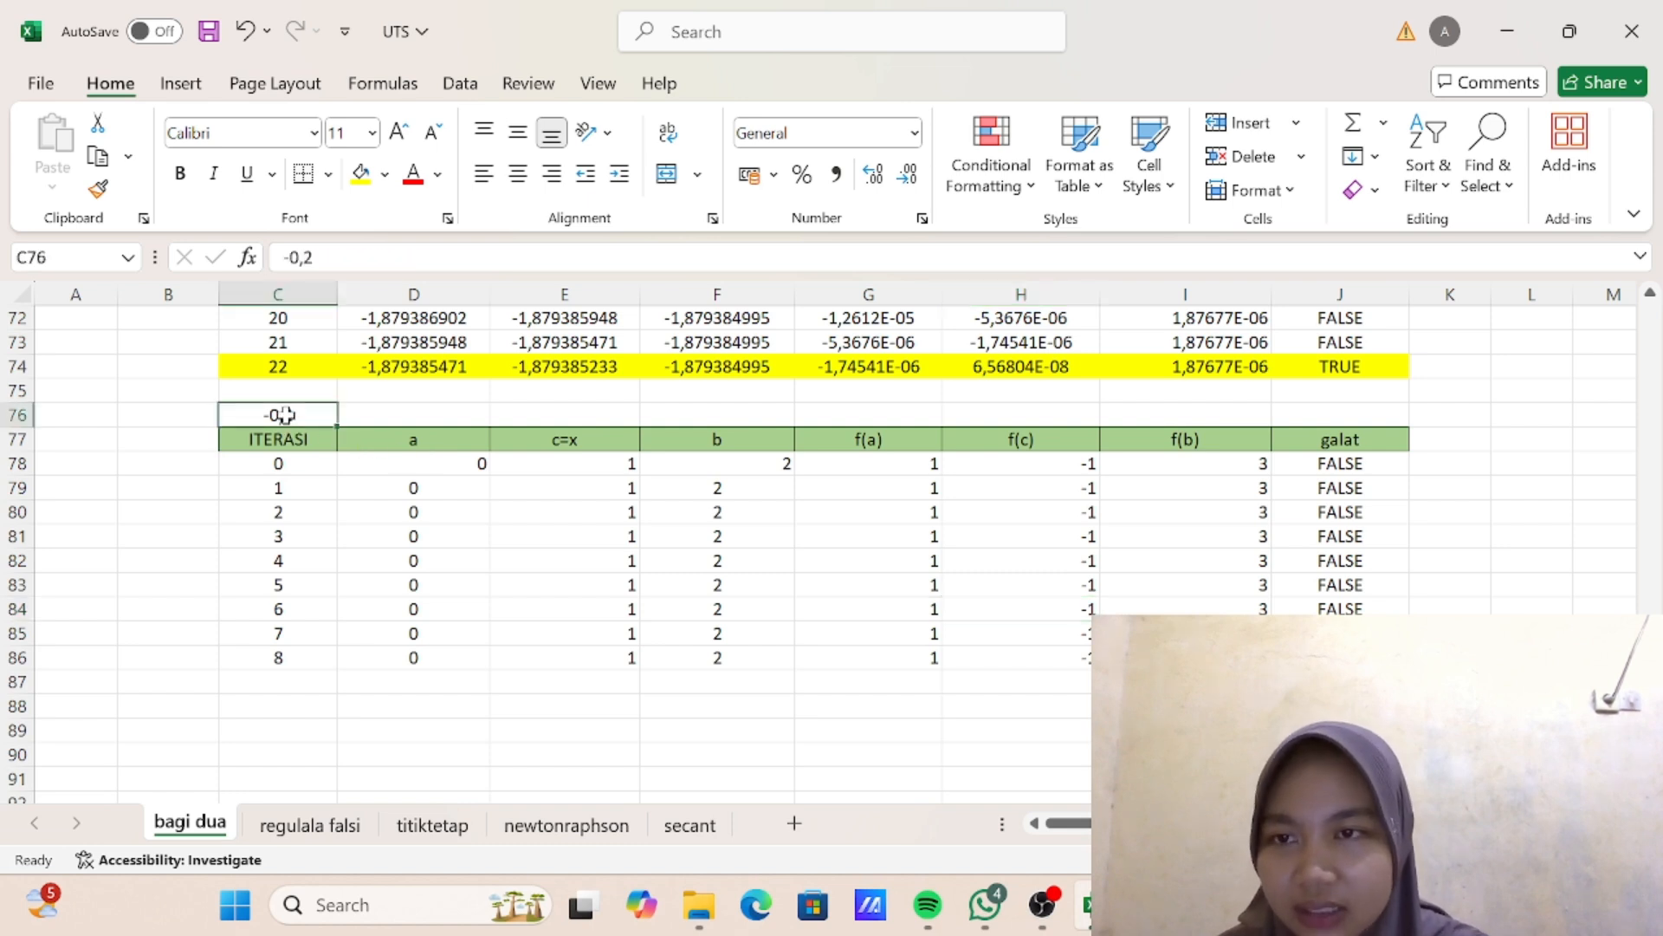
{"action": "key", "text": "F2"}
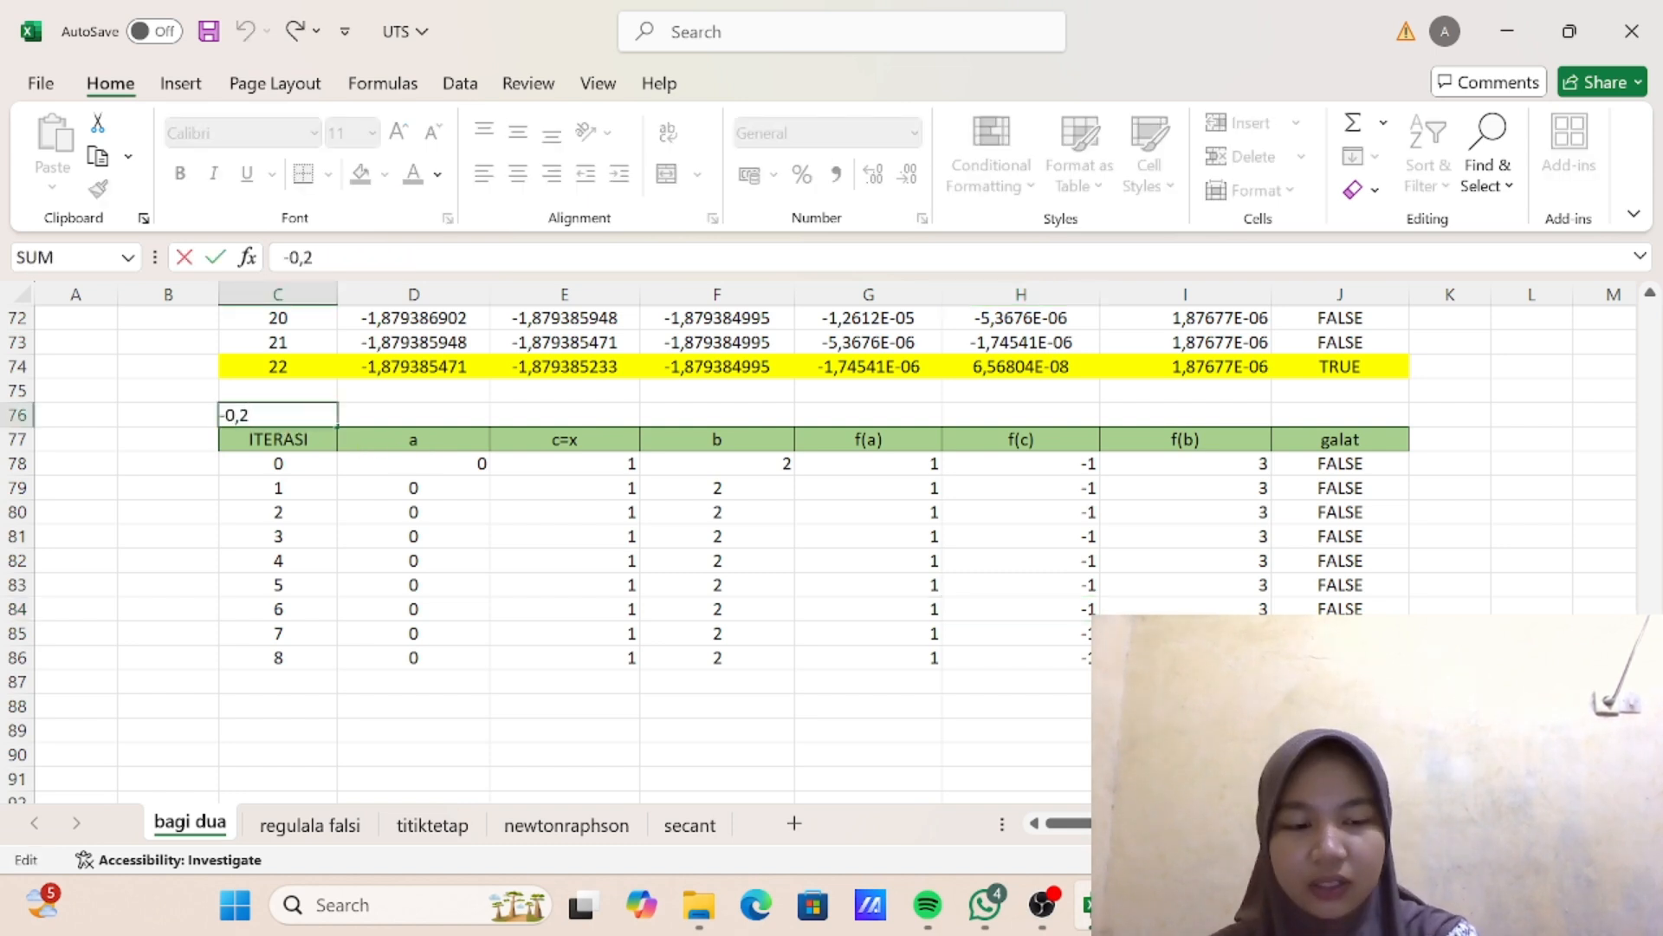
{"action": "key", "text": "Home"}
{"action": "key", "text": "Delete"}
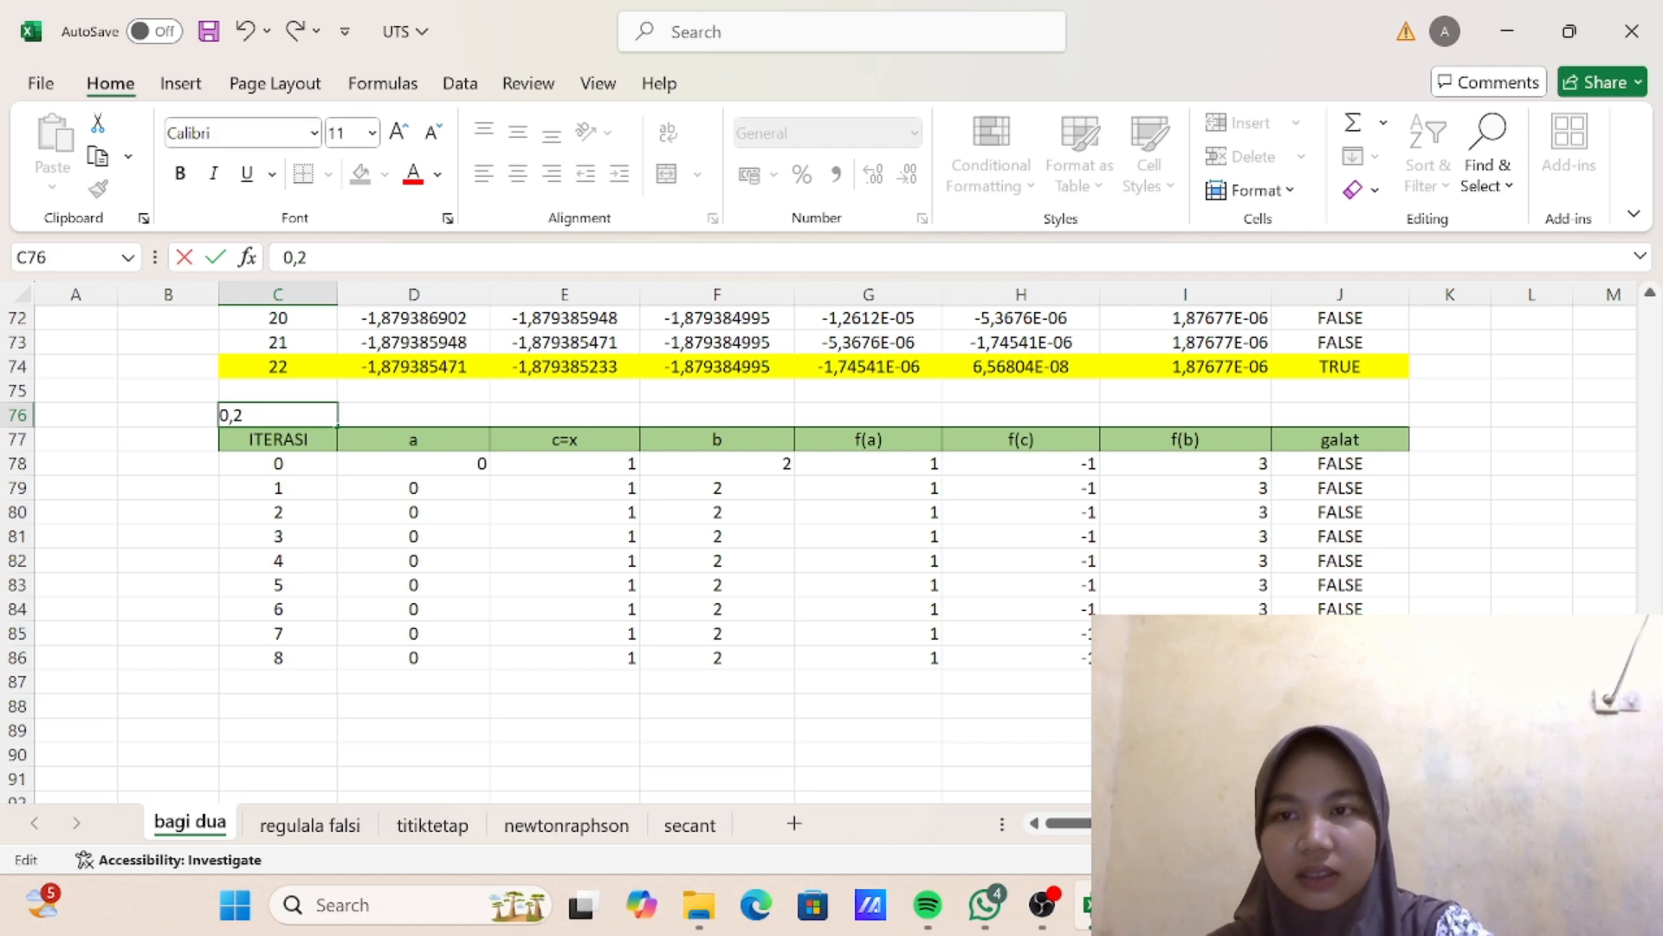
{"action": "key", "text": "Return"}
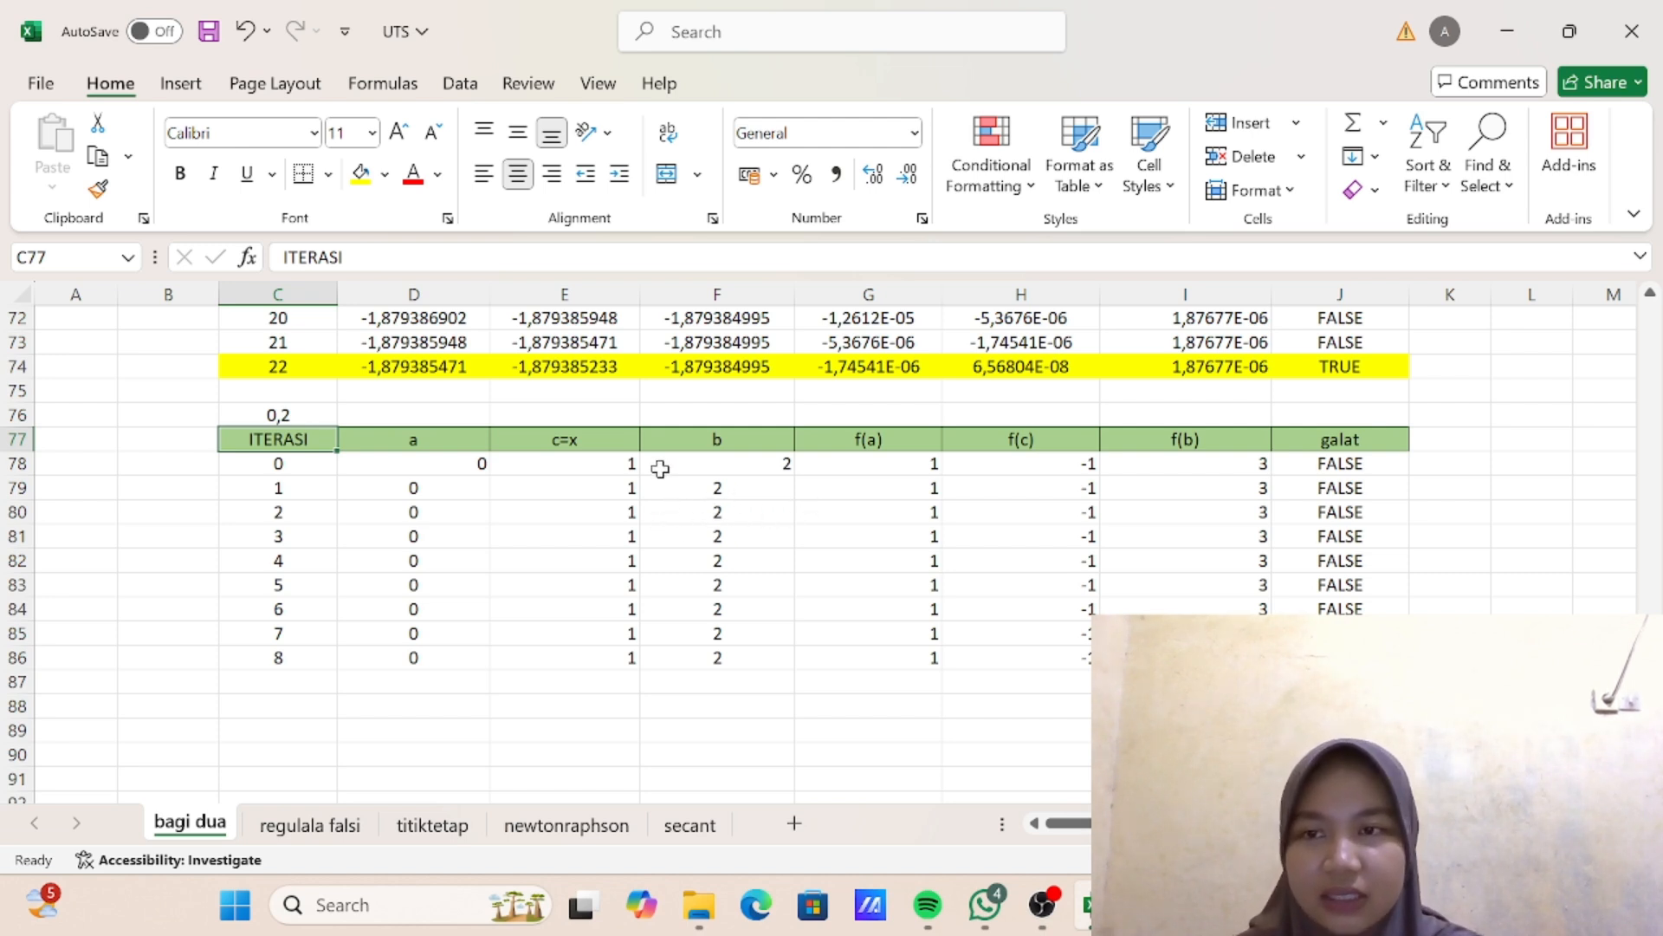
{"action": "left_click", "coordinate": [331, 419]}
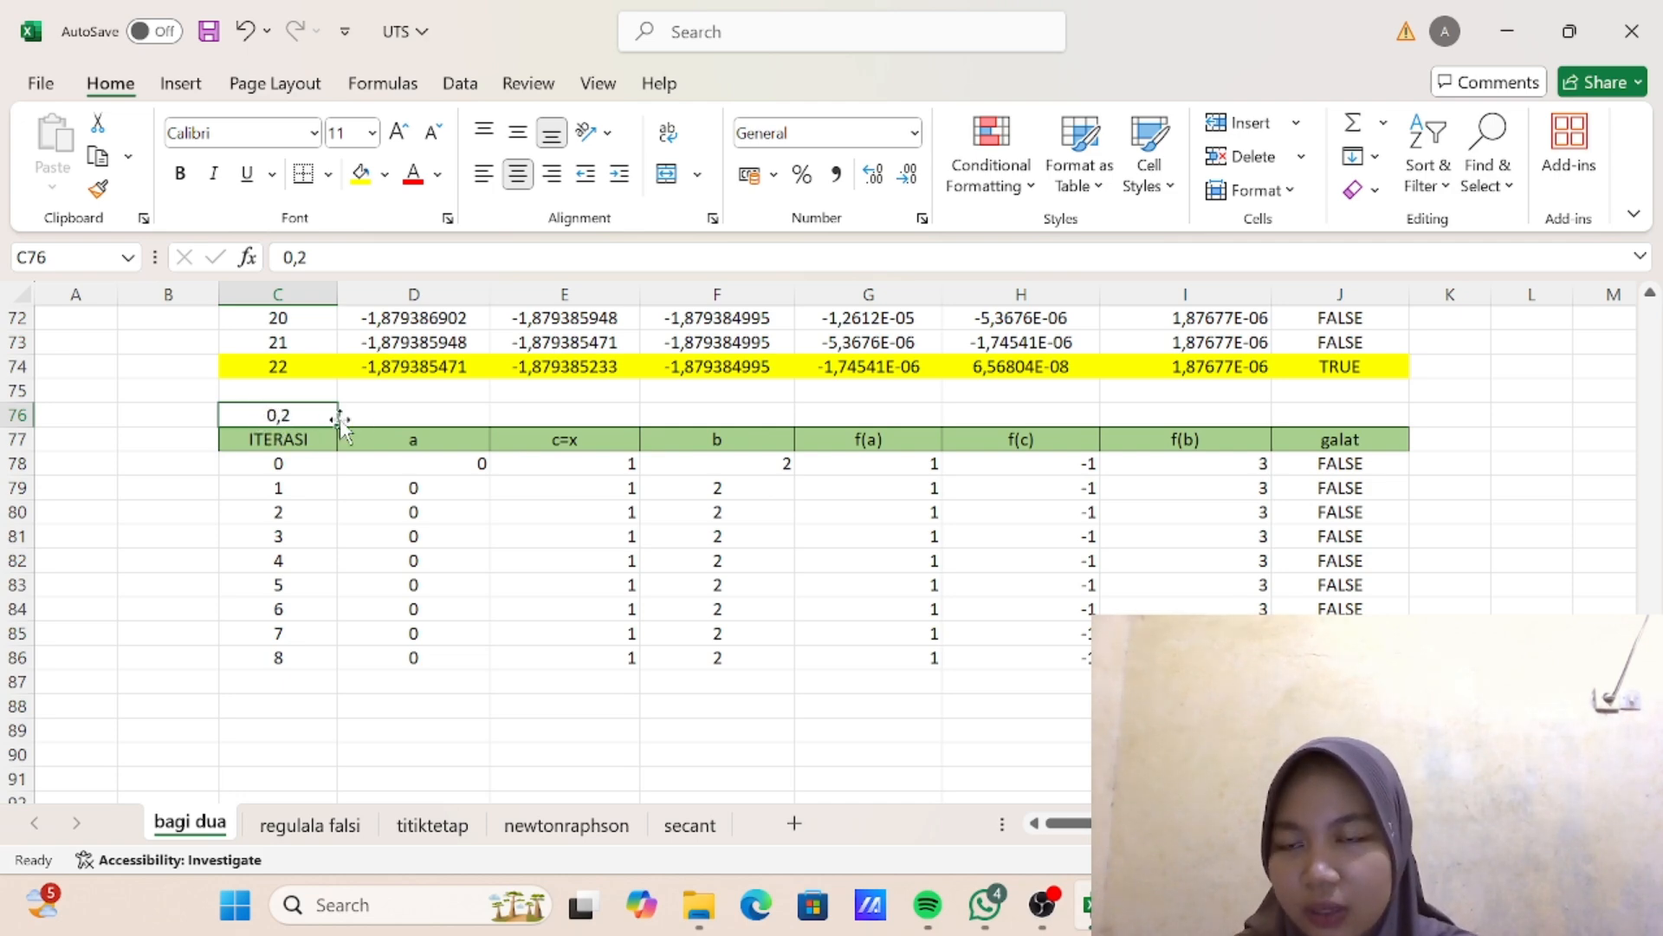
{"action": "scroll", "coordinate": [559, 511], "scroll_direction": "up", "scroll_amount": 3}
{"action": "scroll", "coordinate": [560, 512], "scroll_direction": "down", "scroll_amount": 2}
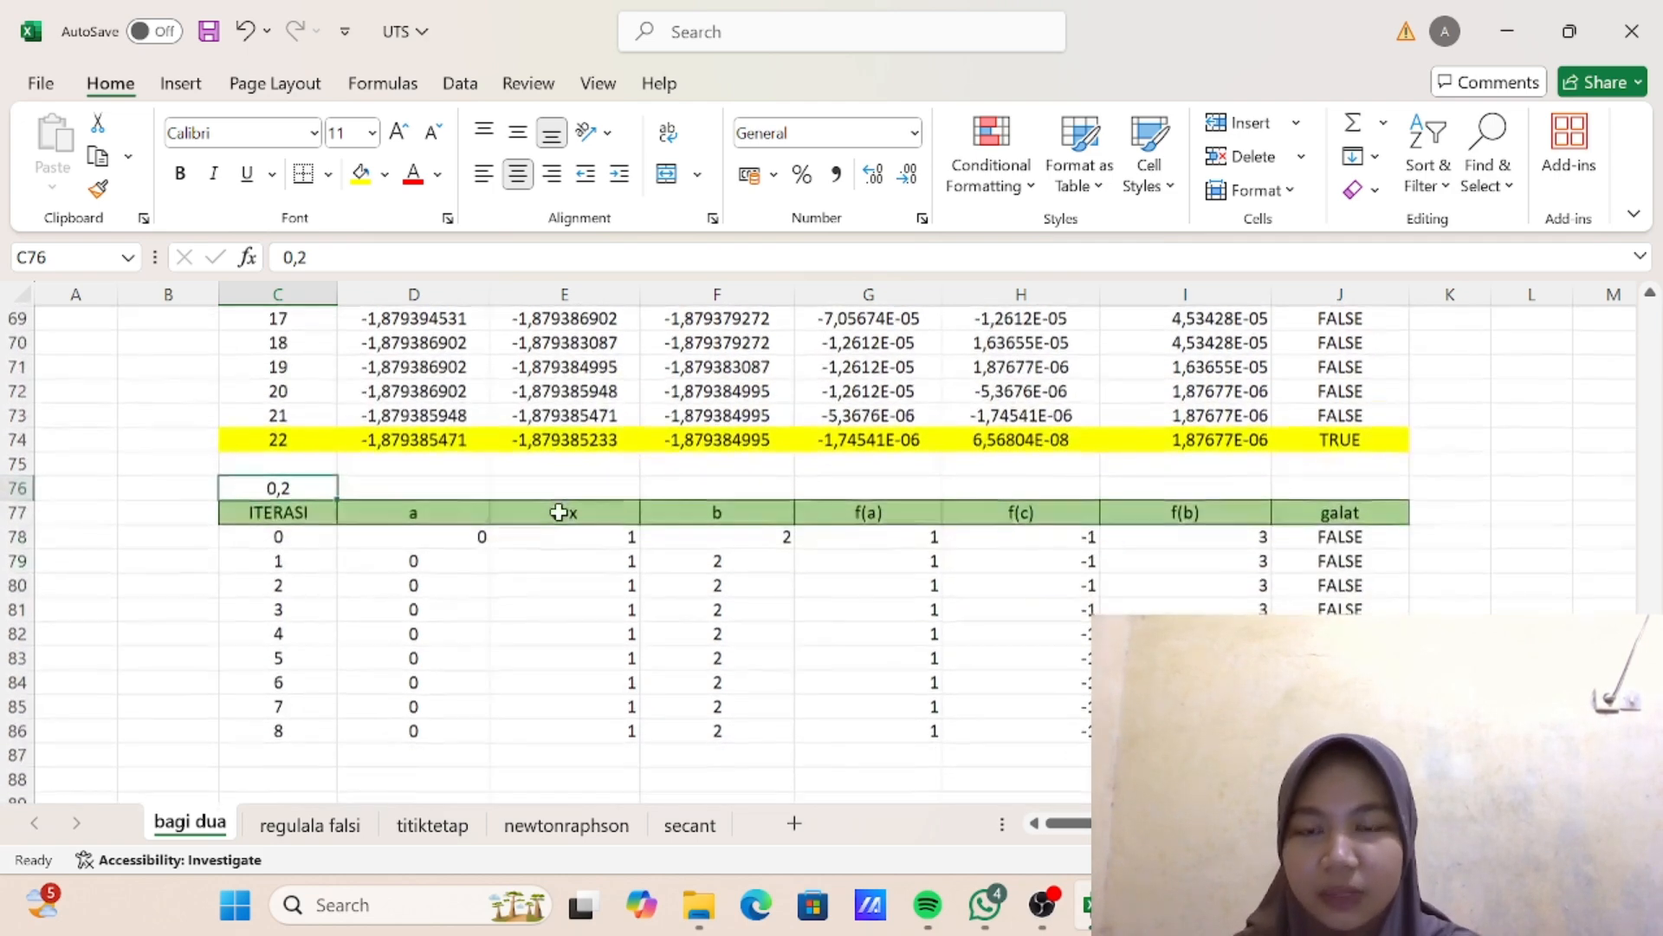
{"action": "scroll", "coordinate": [559, 512], "scroll_direction": "up", "scroll_amount": 1}
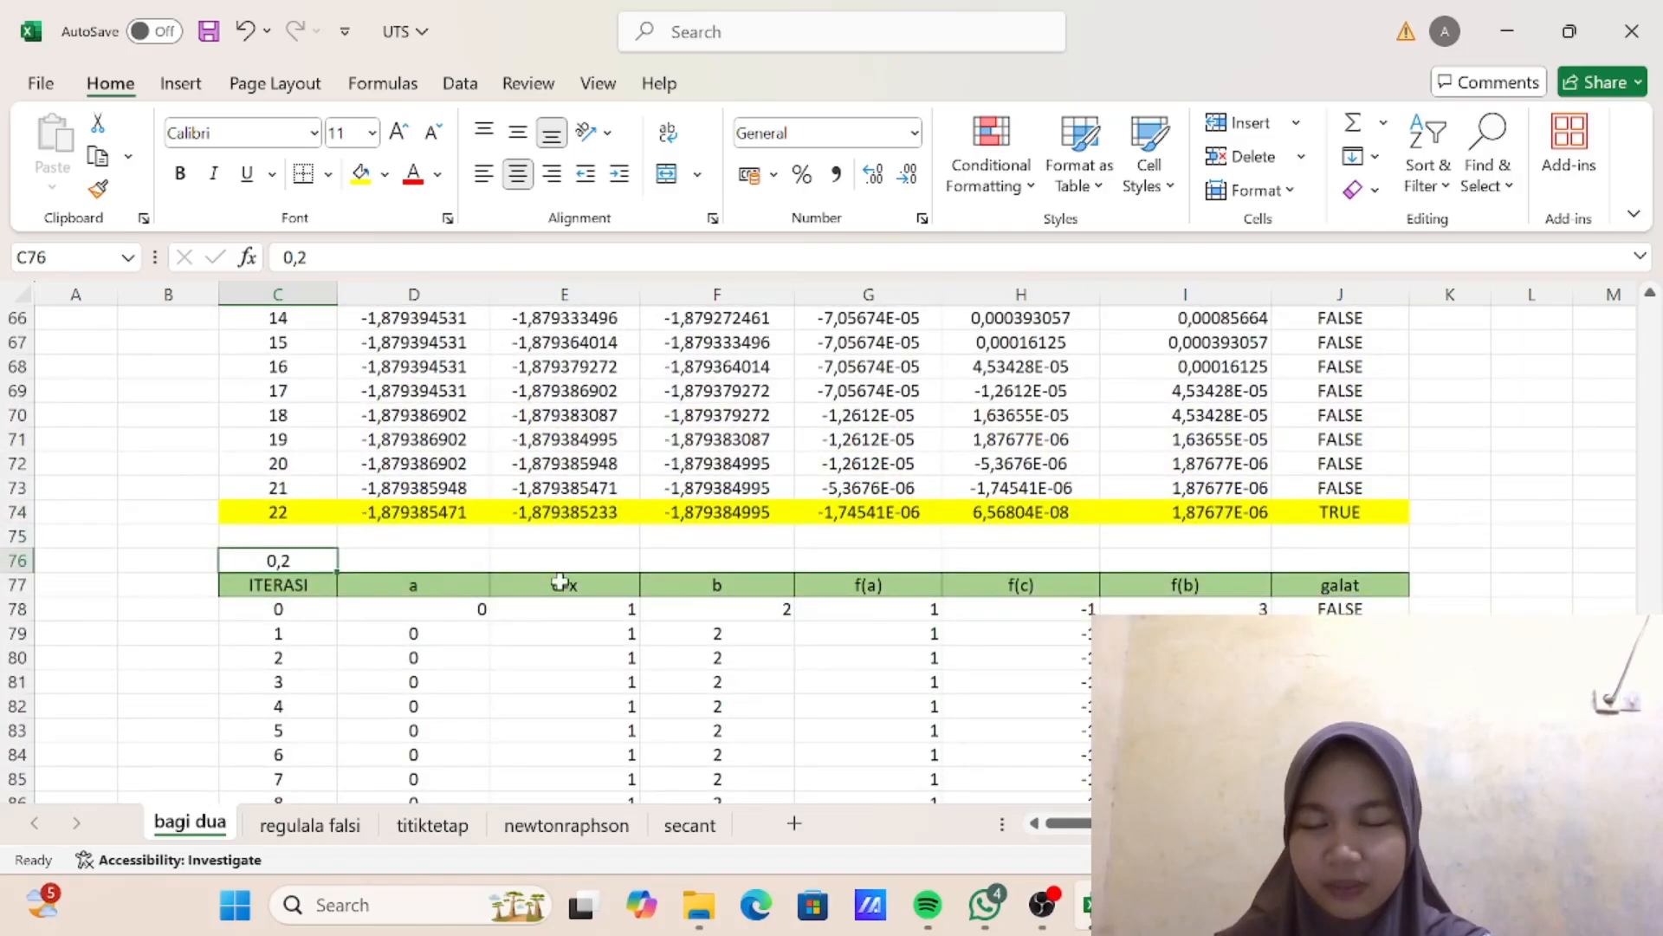
{"action": "scroll", "coordinate": [558, 582], "scroll_direction": "up", "scroll_amount": 4}
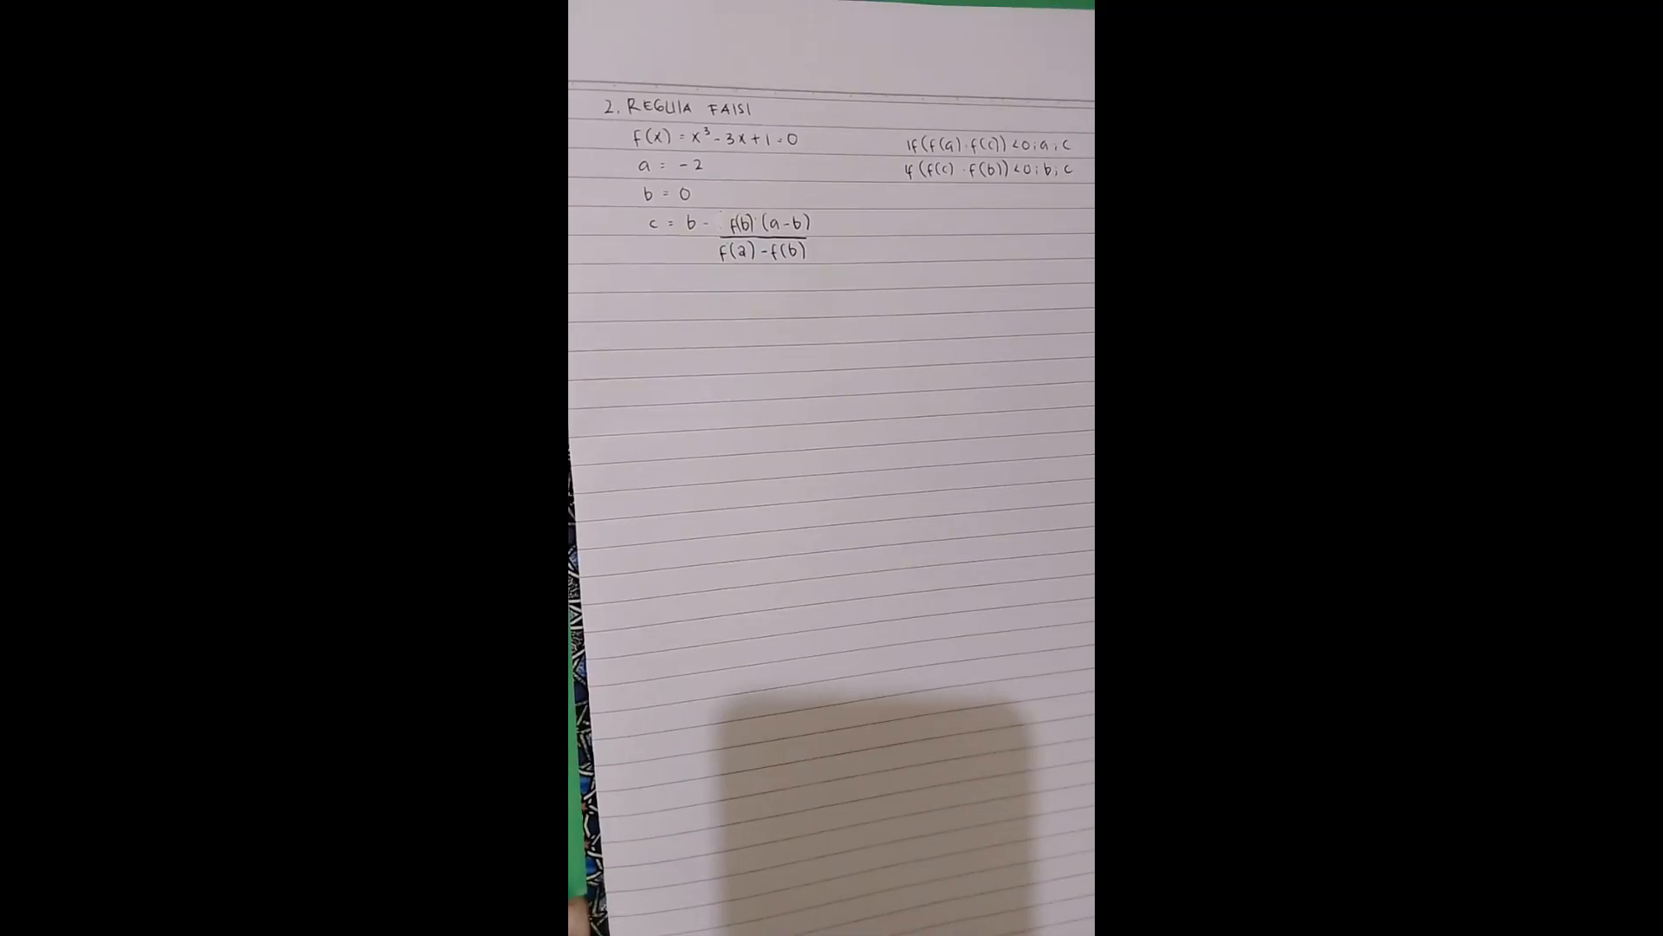
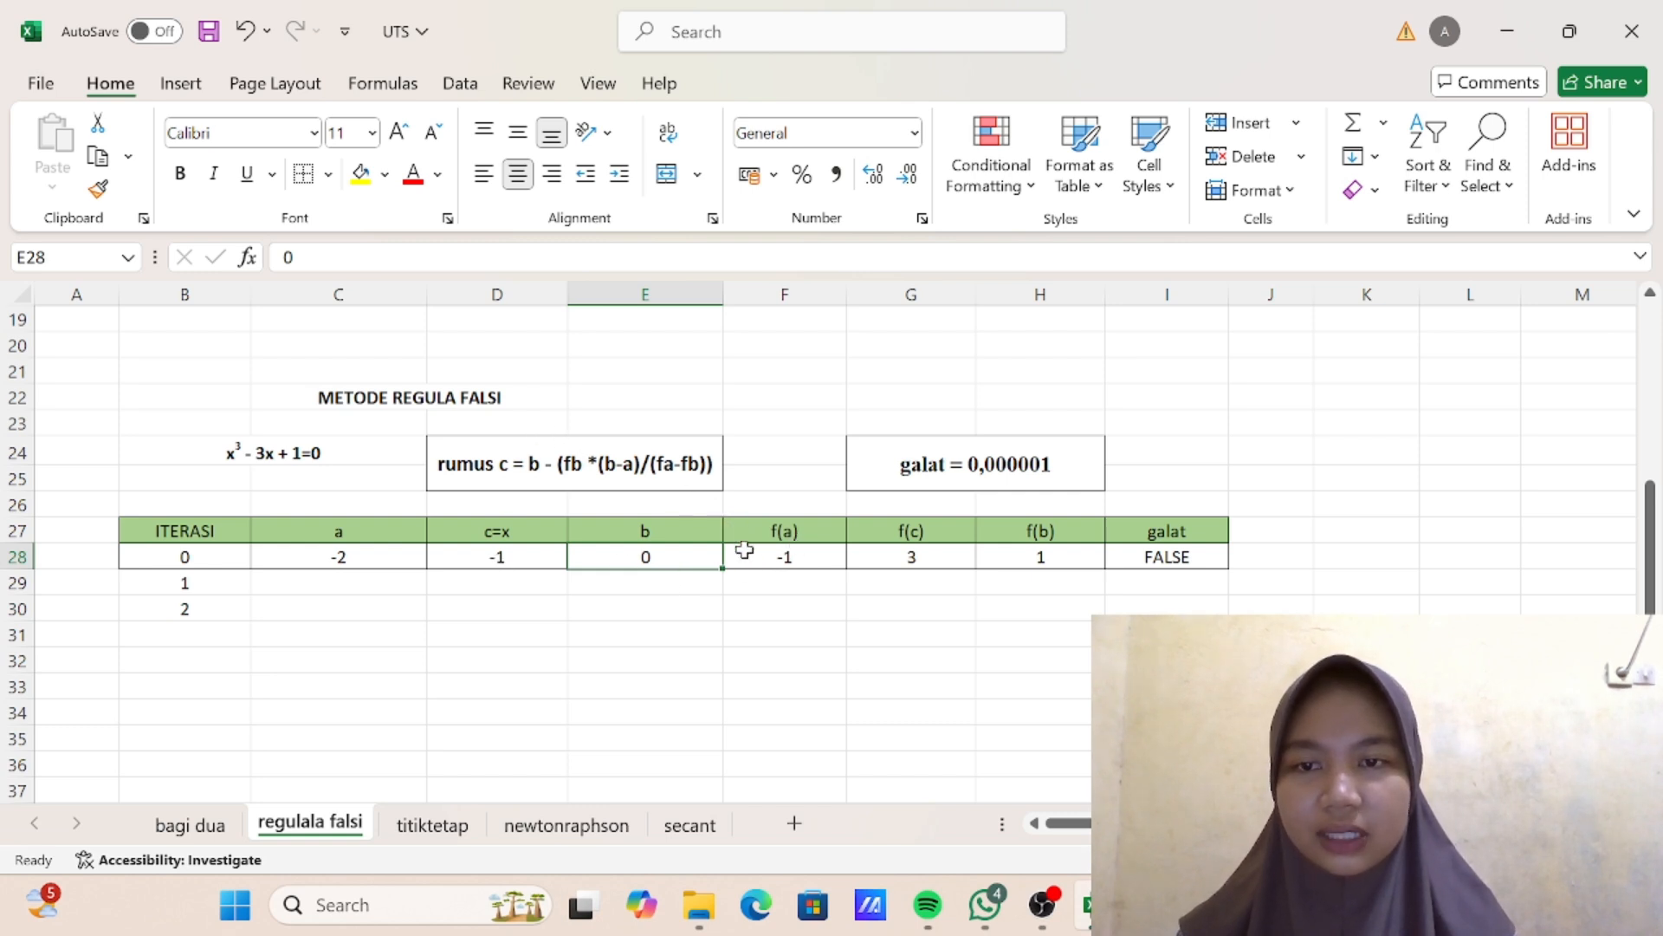
- Examine the f(a), f(c), f(b) and galat formulas in the iteration 0 row, F28:I28, of the regula falsi table
{"action": "left_click", "coordinate": [794, 555]}
{"action": "double_click", "coordinate": [794, 554]}
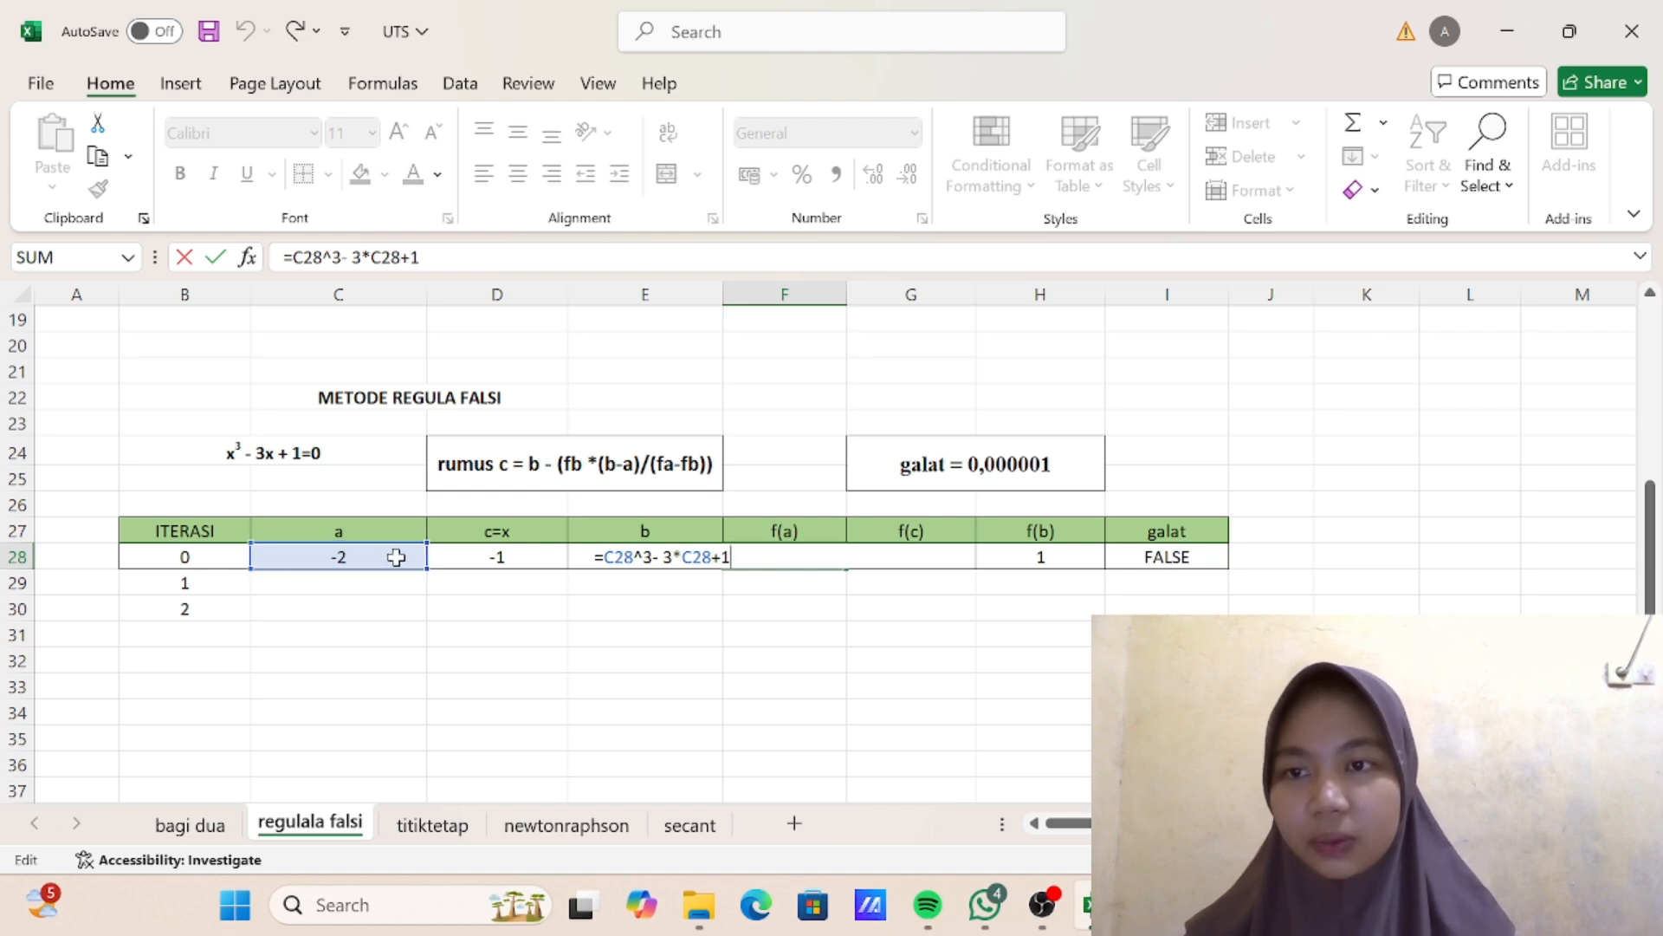
{"action": "key", "text": "Return"}
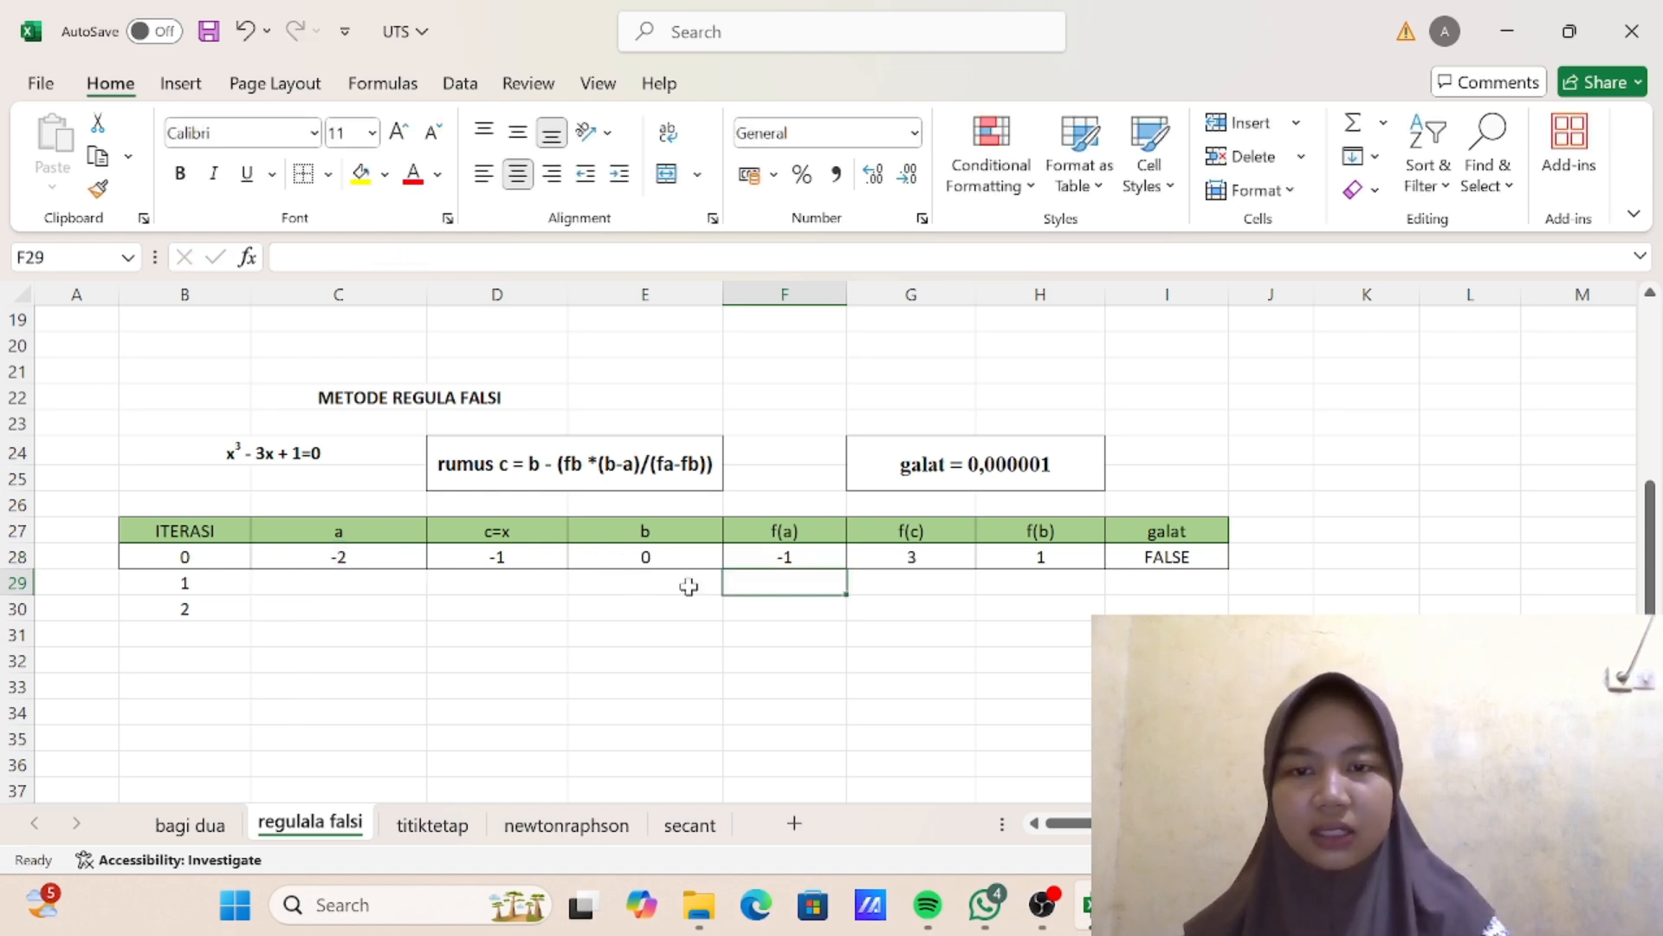
{"action": "left_click", "coordinate": [927, 557]}
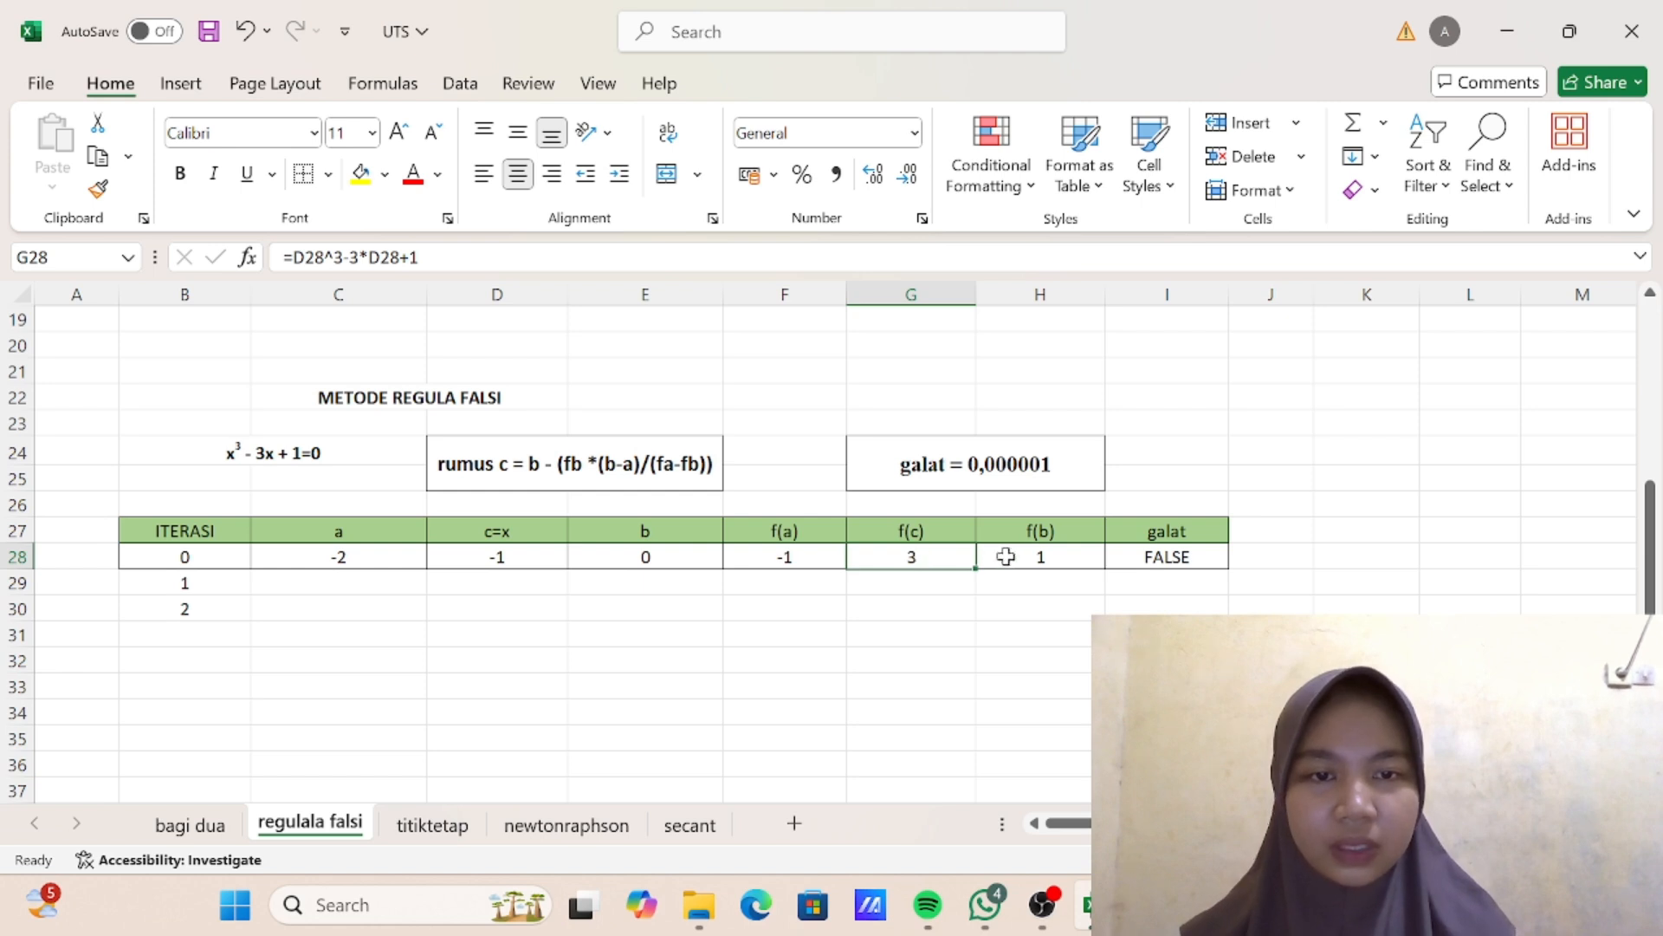
{"action": "left_click", "coordinate": [1010, 557]}
{"action": "double_click", "coordinate": [1010, 557]}
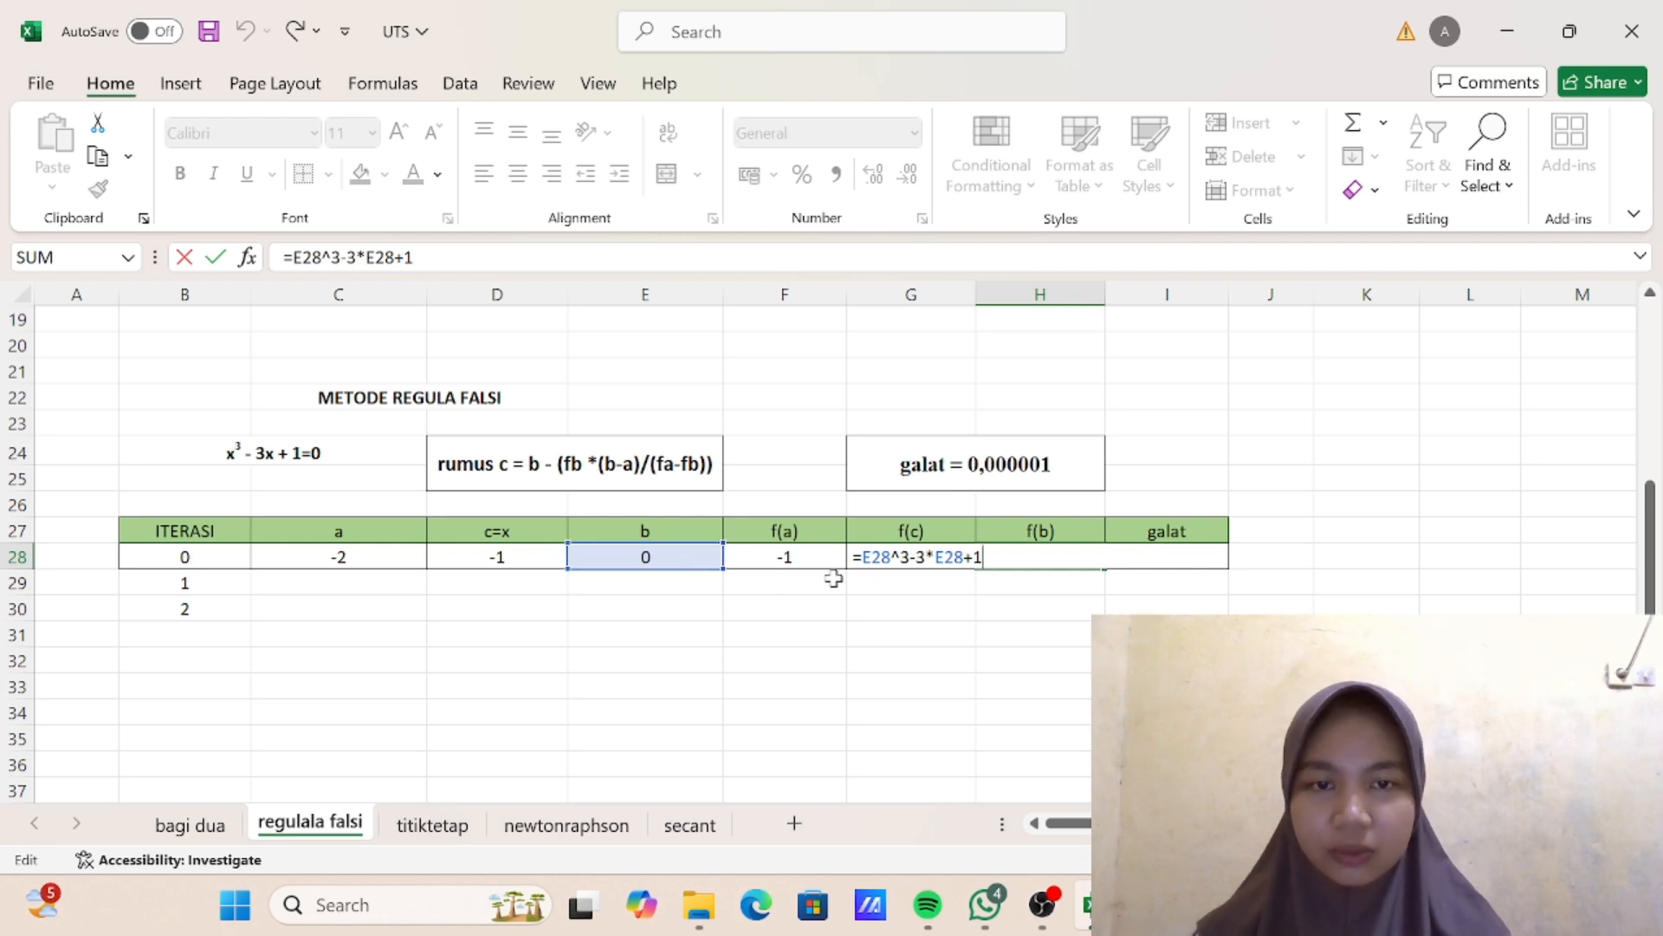
{"action": "key", "text": "Return"}
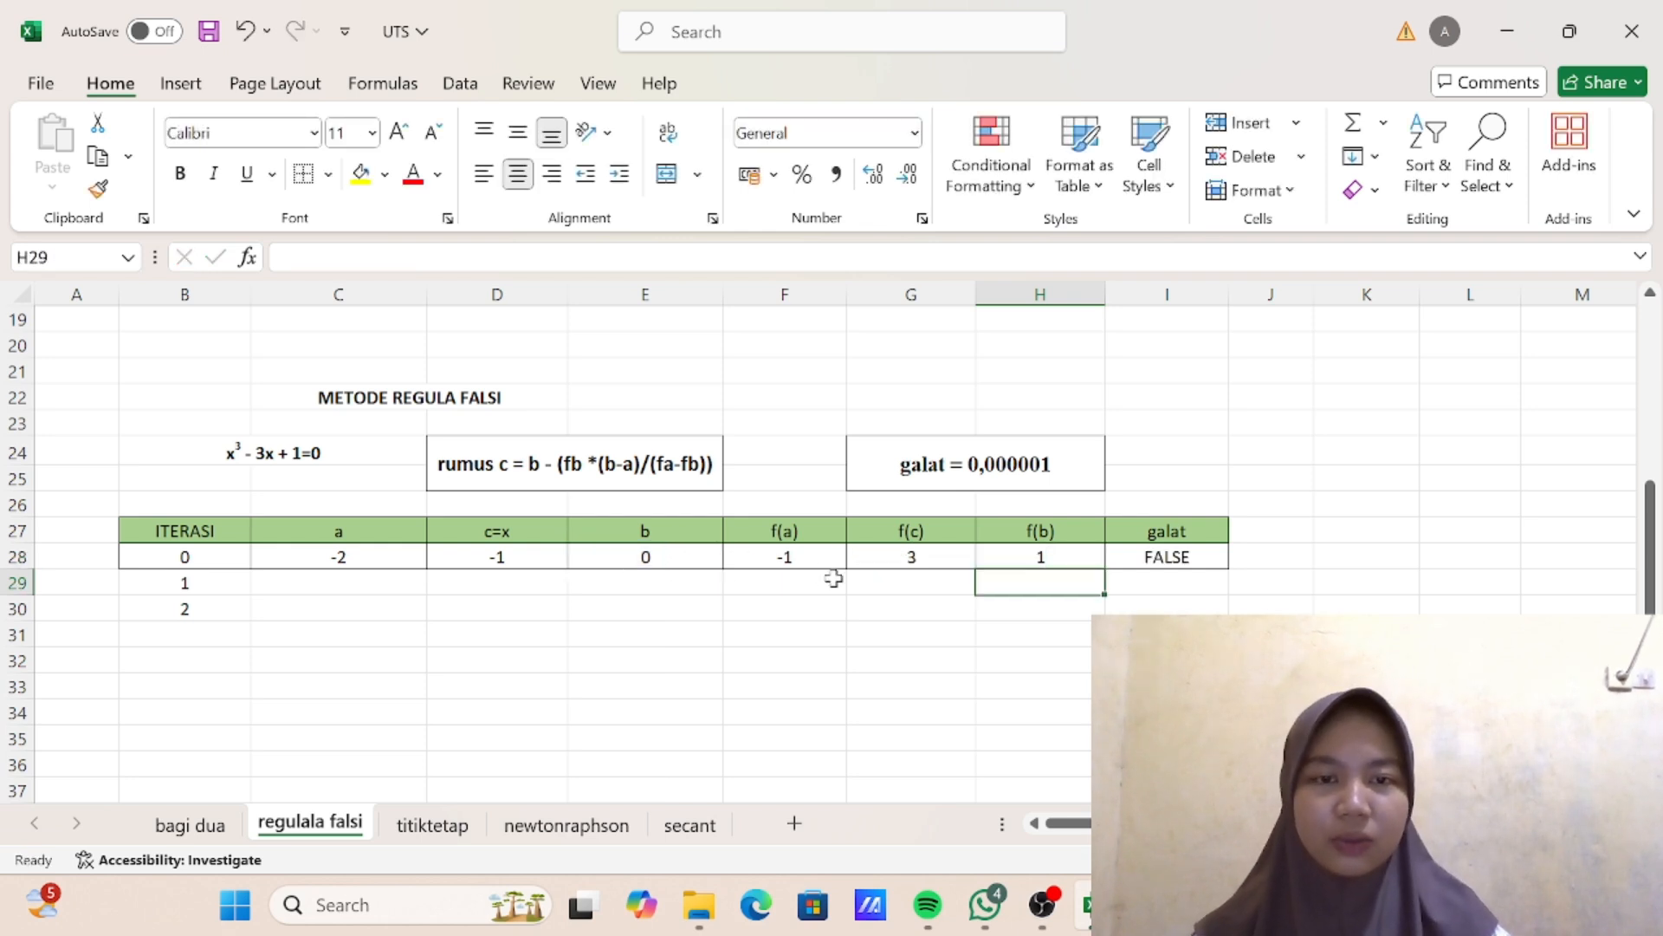
{"action": "left_click", "coordinate": [1169, 557]}
{"action": "double_click", "coordinate": [1169, 557]}
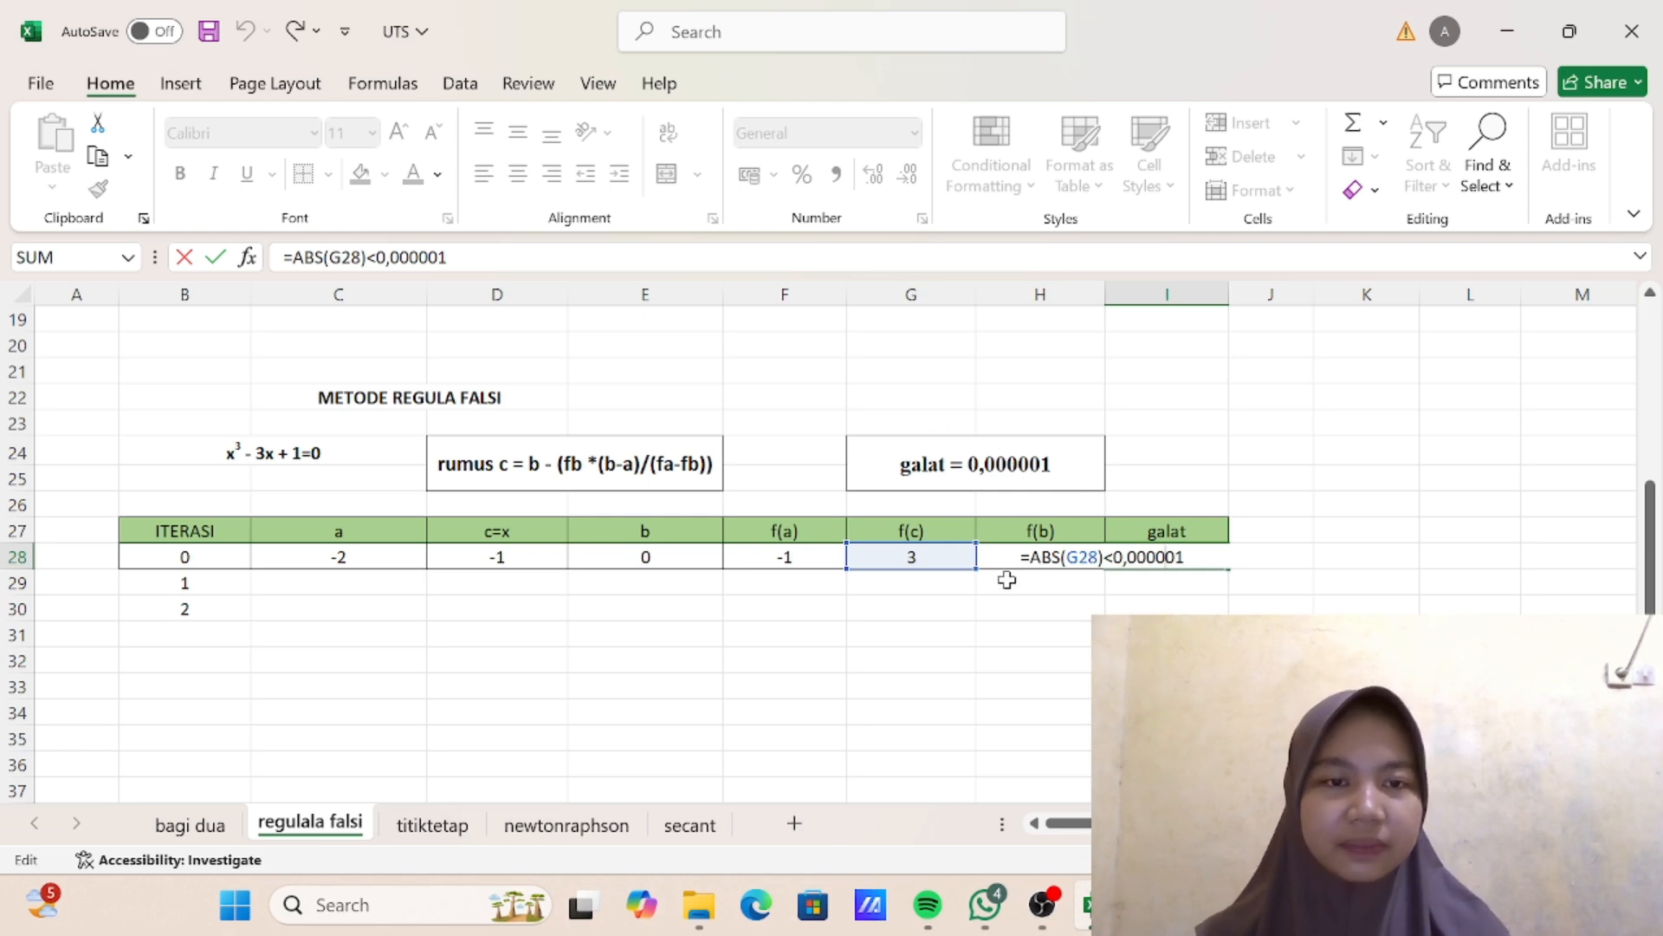
{"action": "key", "text": "Return"}
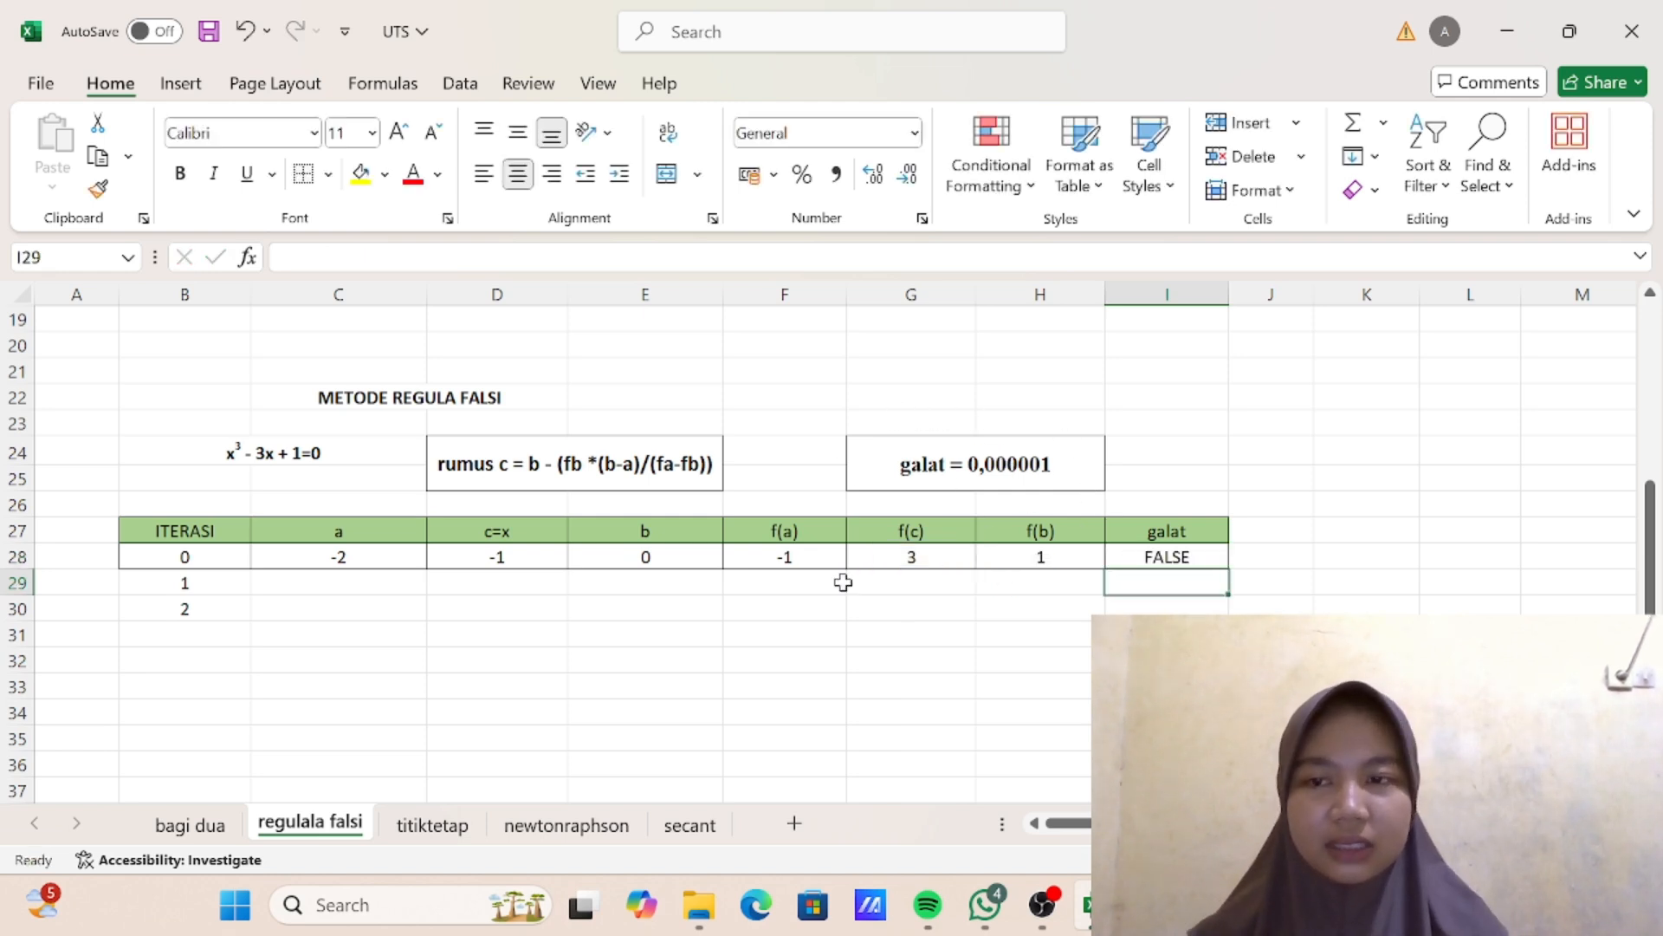
- Enter the formula =IF(F28*G28<0;C28;D28) for a in cell C29 of the iteration 1 row
{"action": "left_click", "coordinate": [344, 586]}
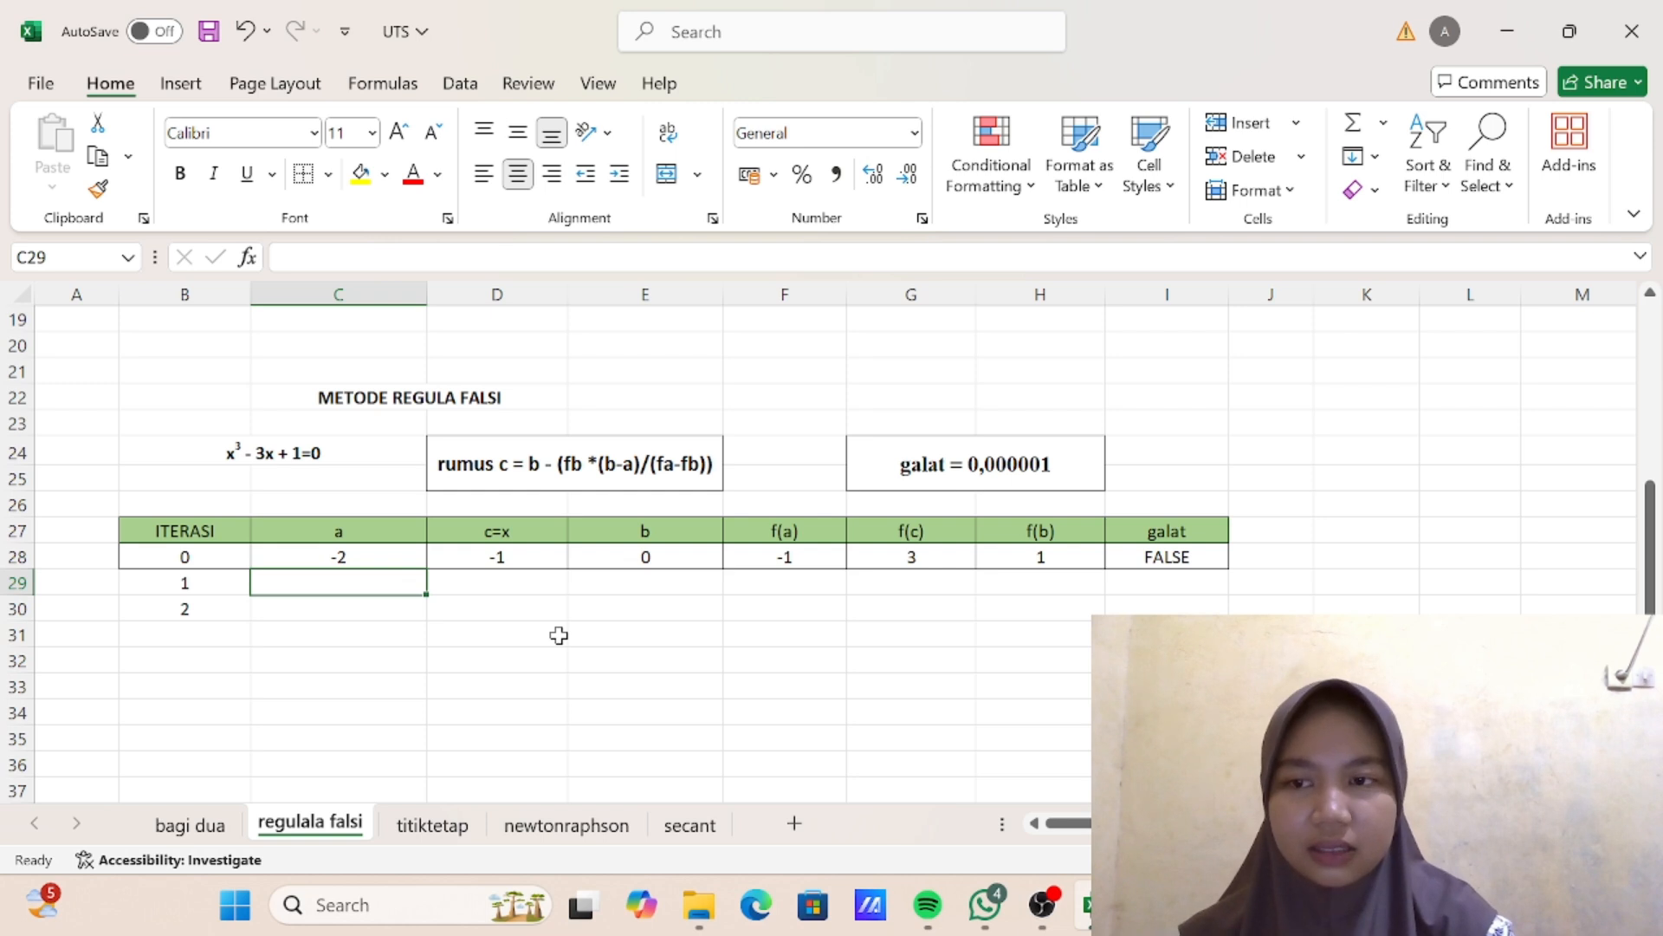
{"action": "type", "text": "="}
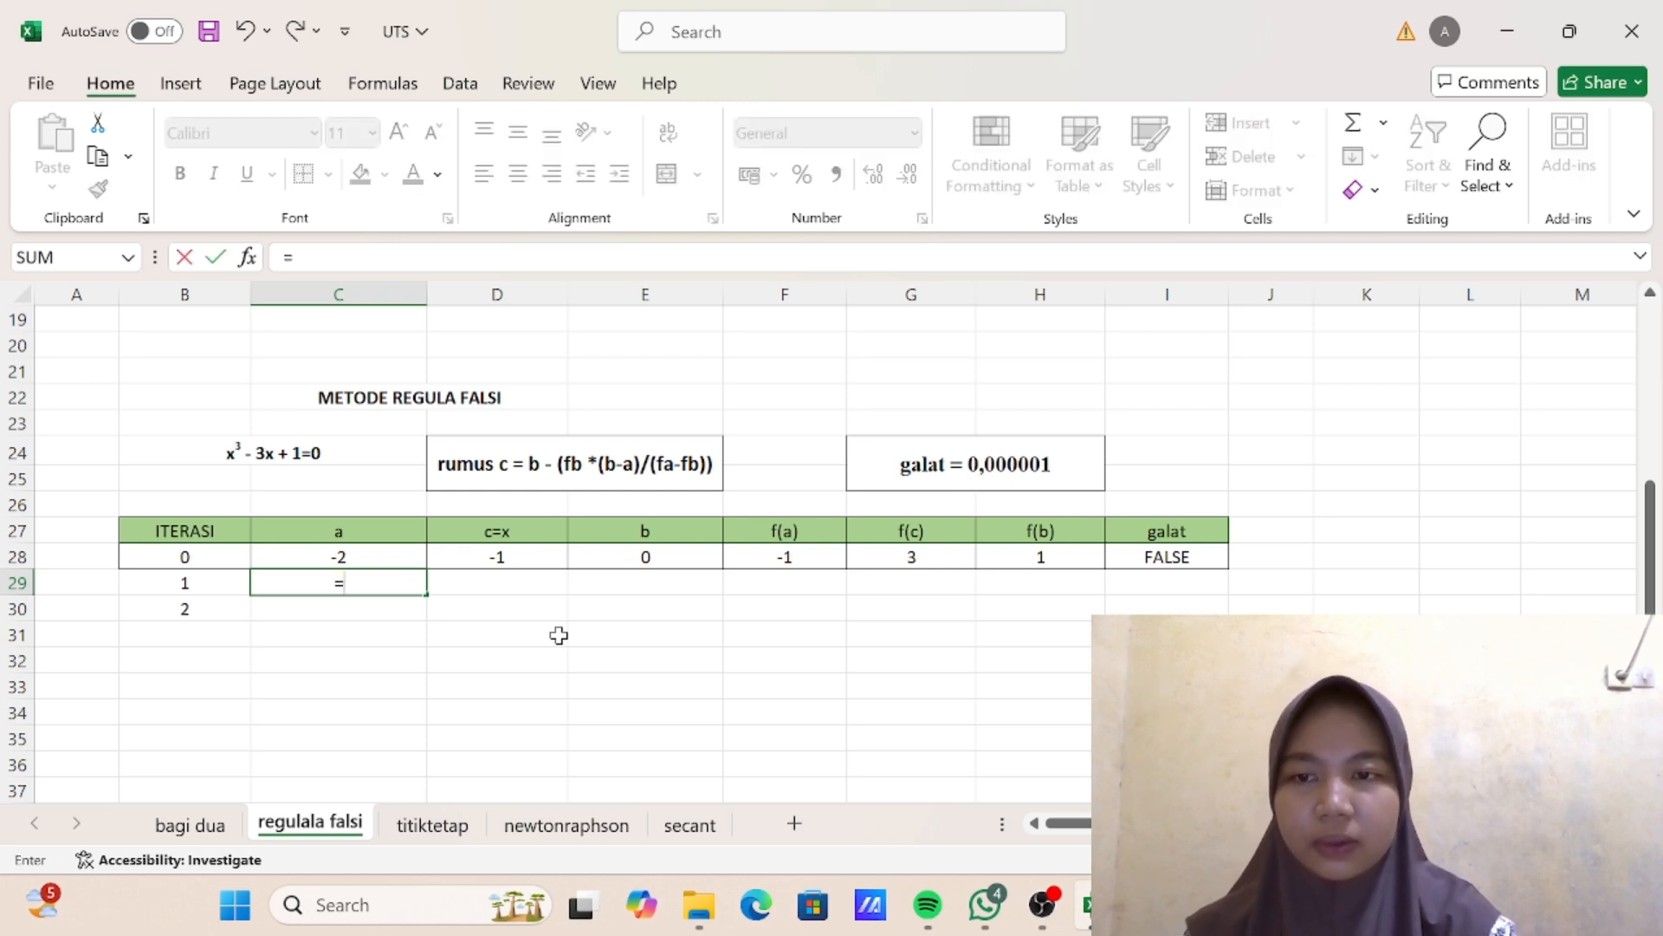
{"action": "type", "text": "IF"}
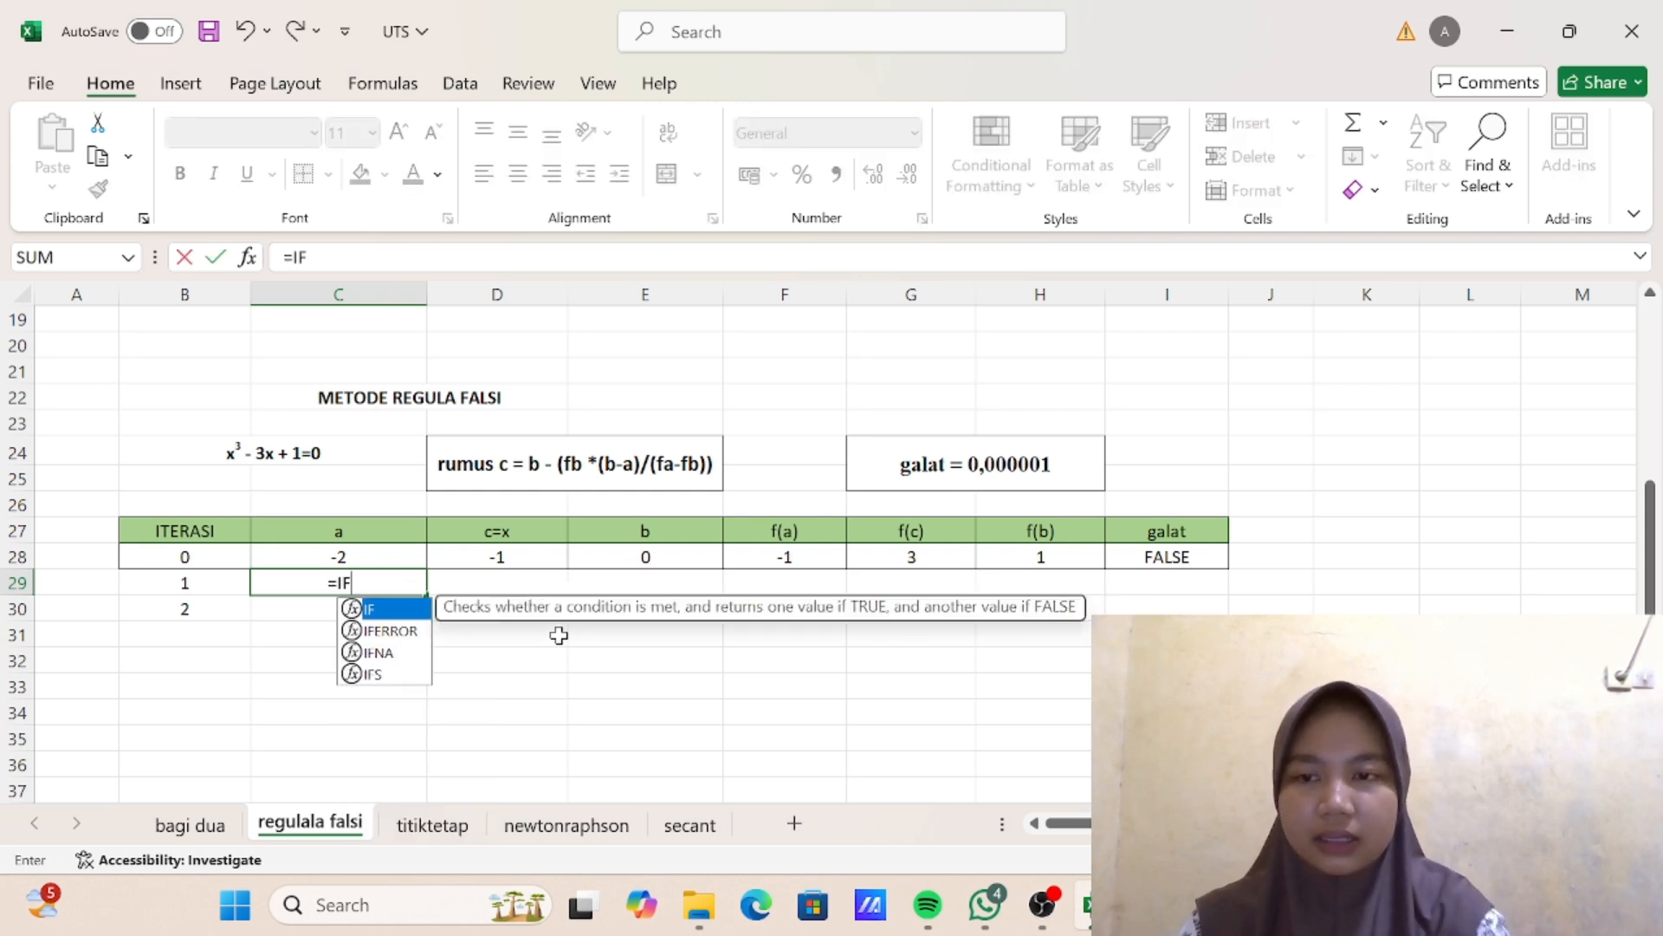
{"action": "type", "text": "("}
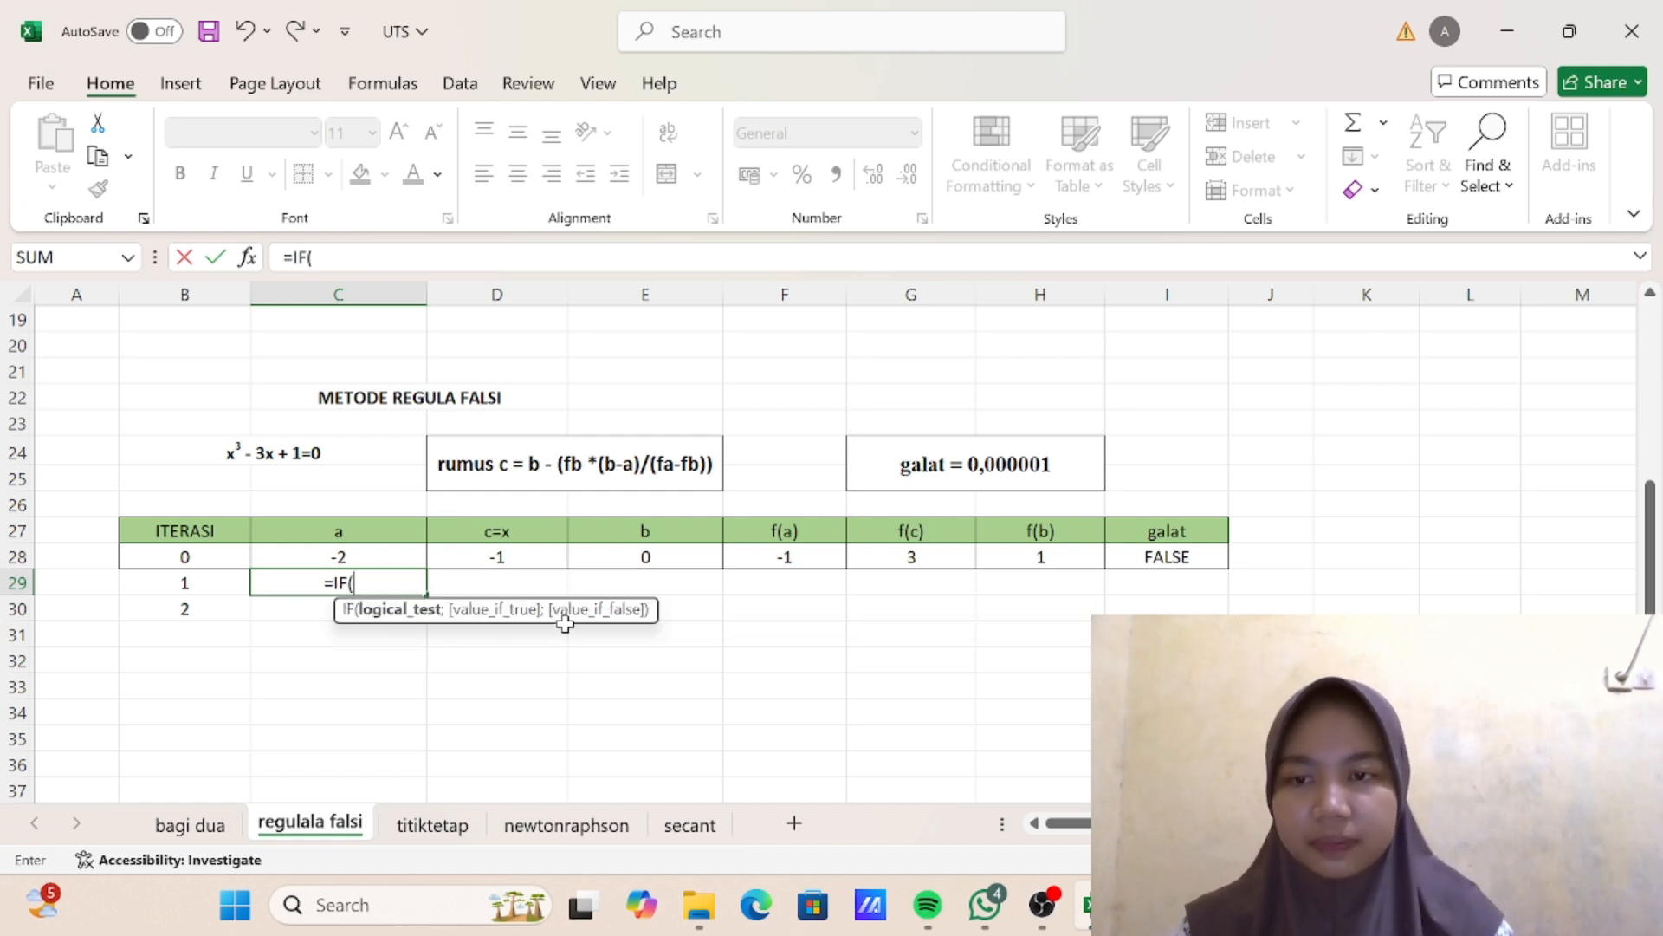
{"action": "left_click", "coordinate": [782, 559]}
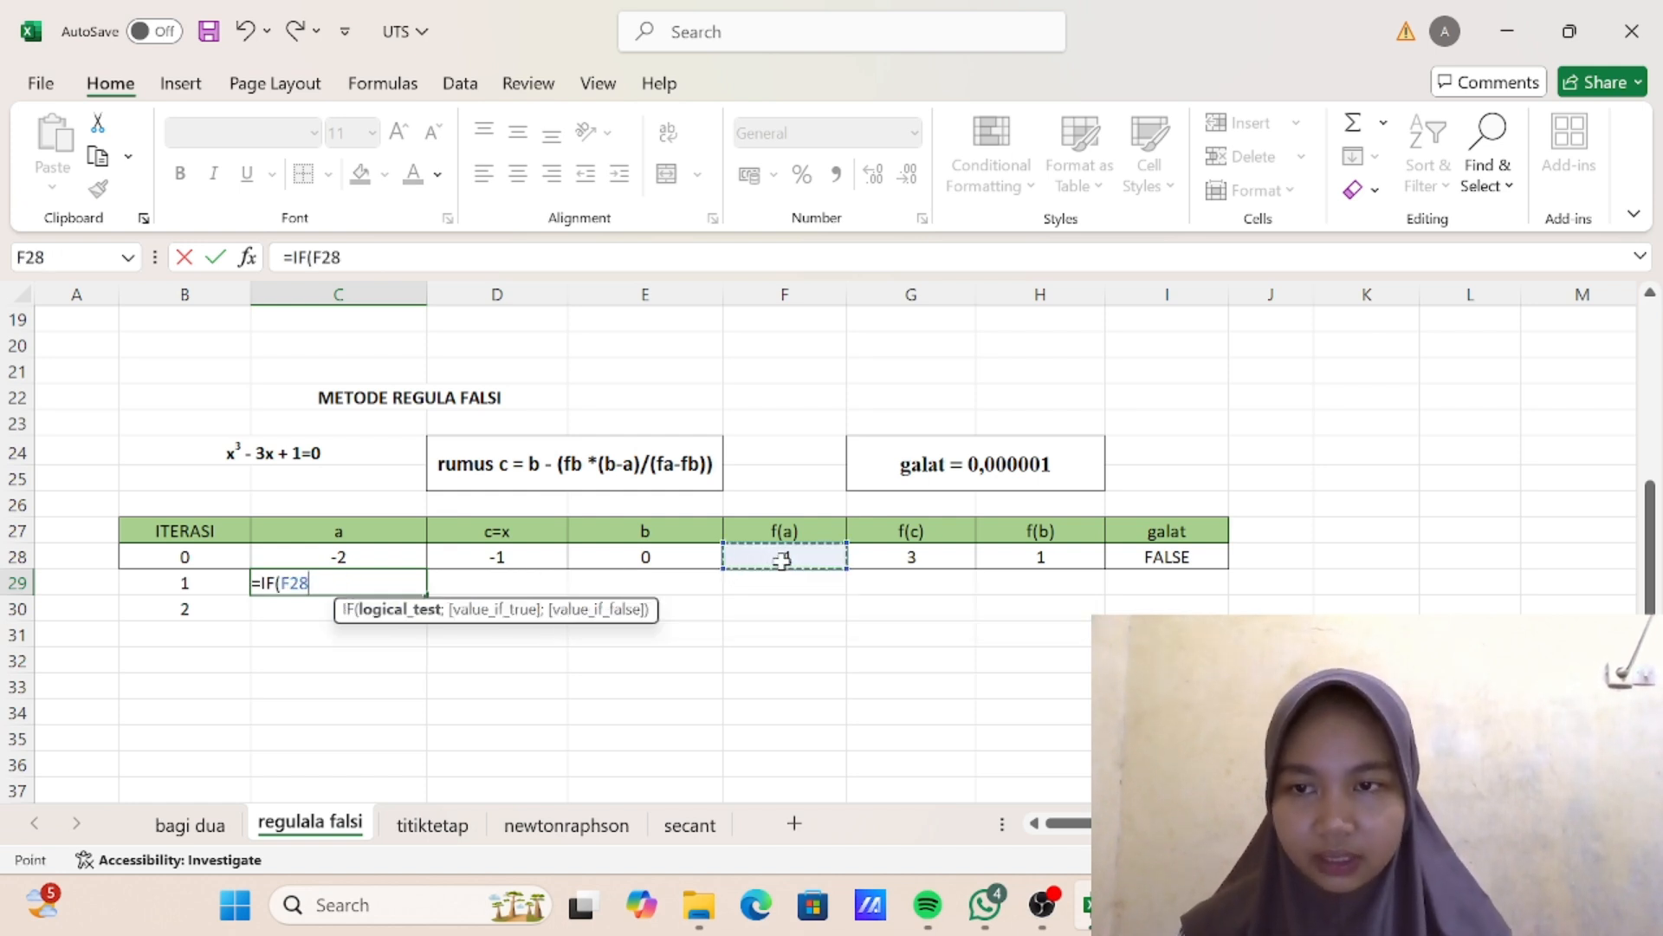
{"action": "type", "text": "*"}
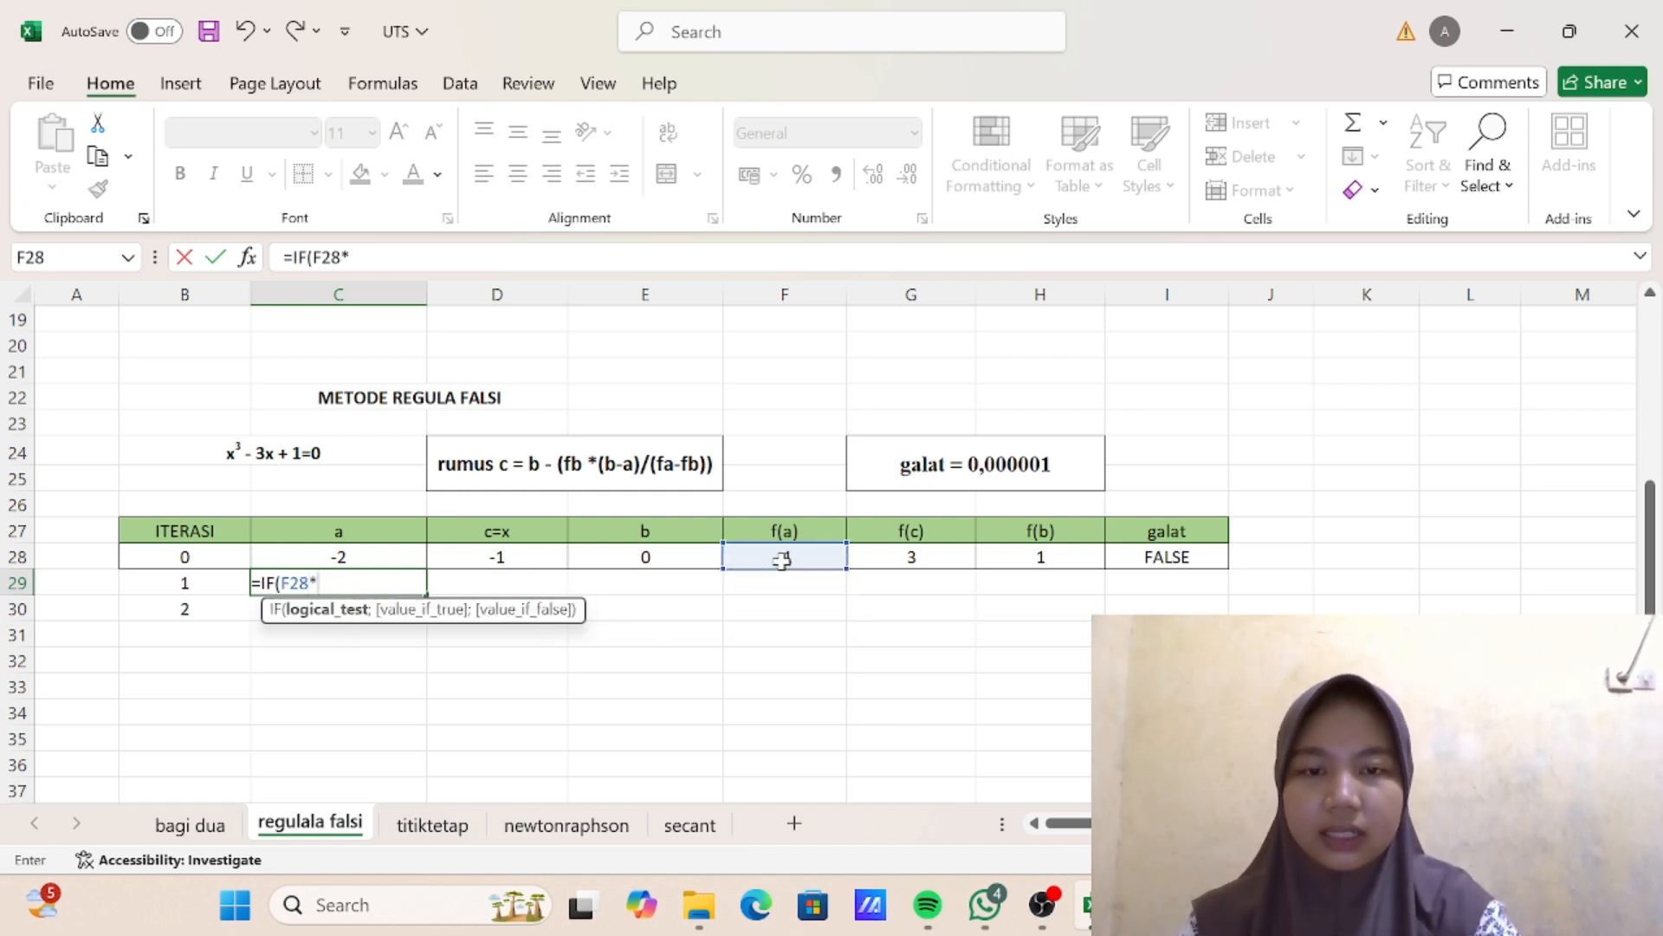
{"action": "left_click", "coordinate": [909, 554]}
{"action": "type", "text": "<"}
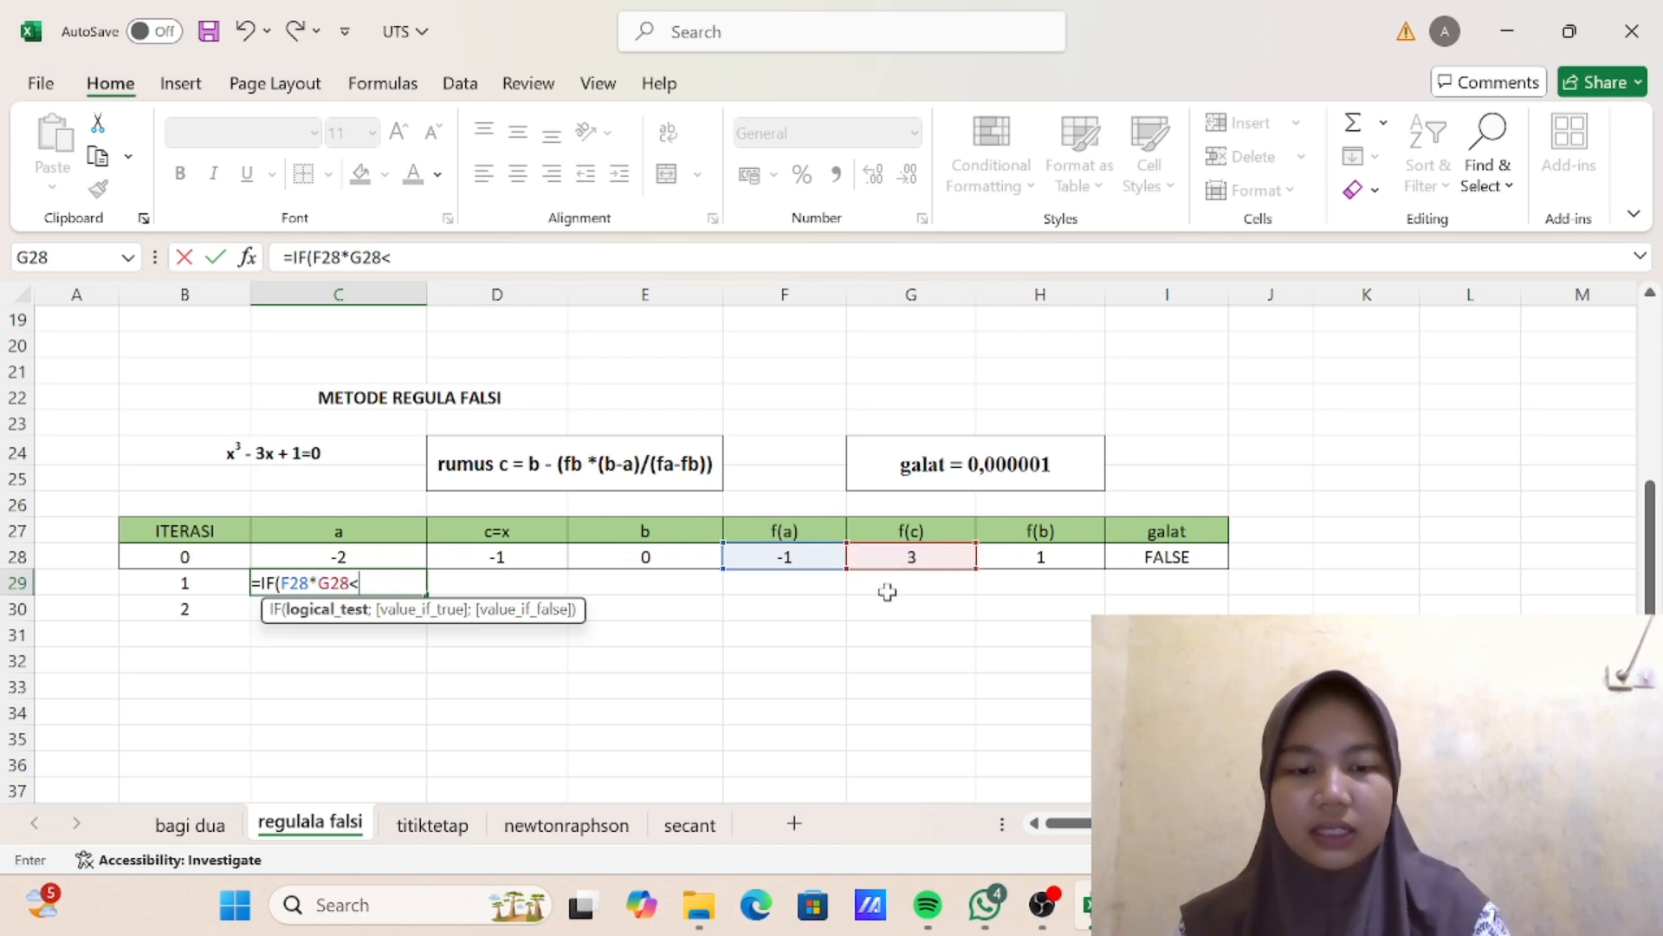
{"action": "type", "text": "0;"}
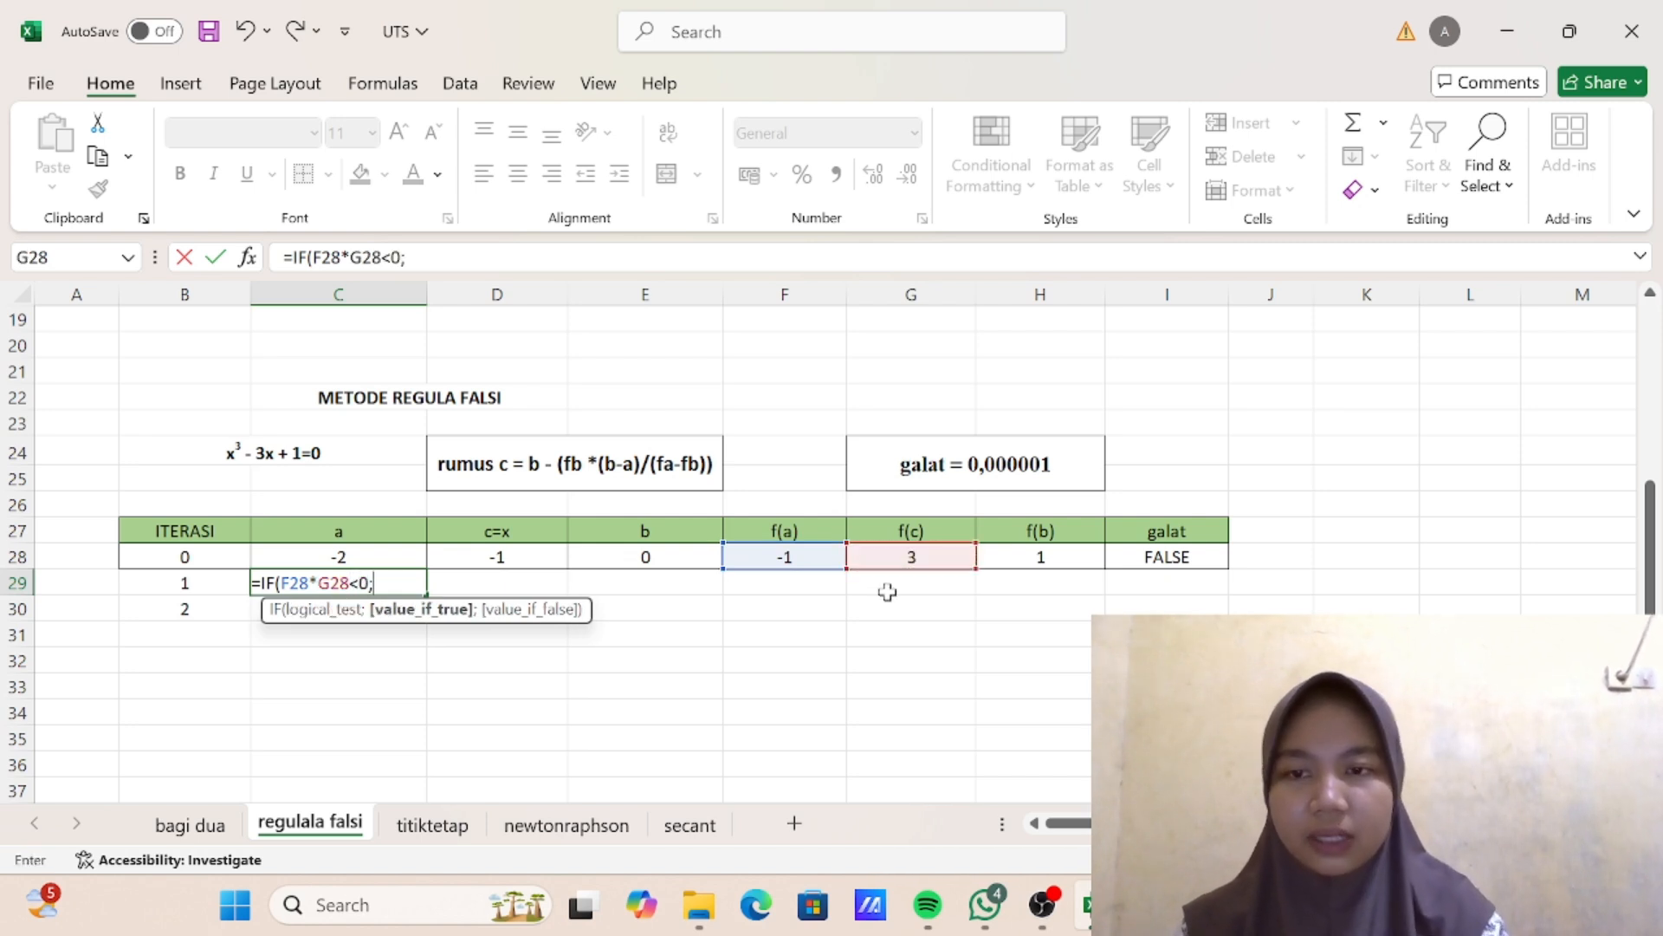
{"action": "left_click", "coordinate": [405, 563]}
{"action": "type", "text": ";"}
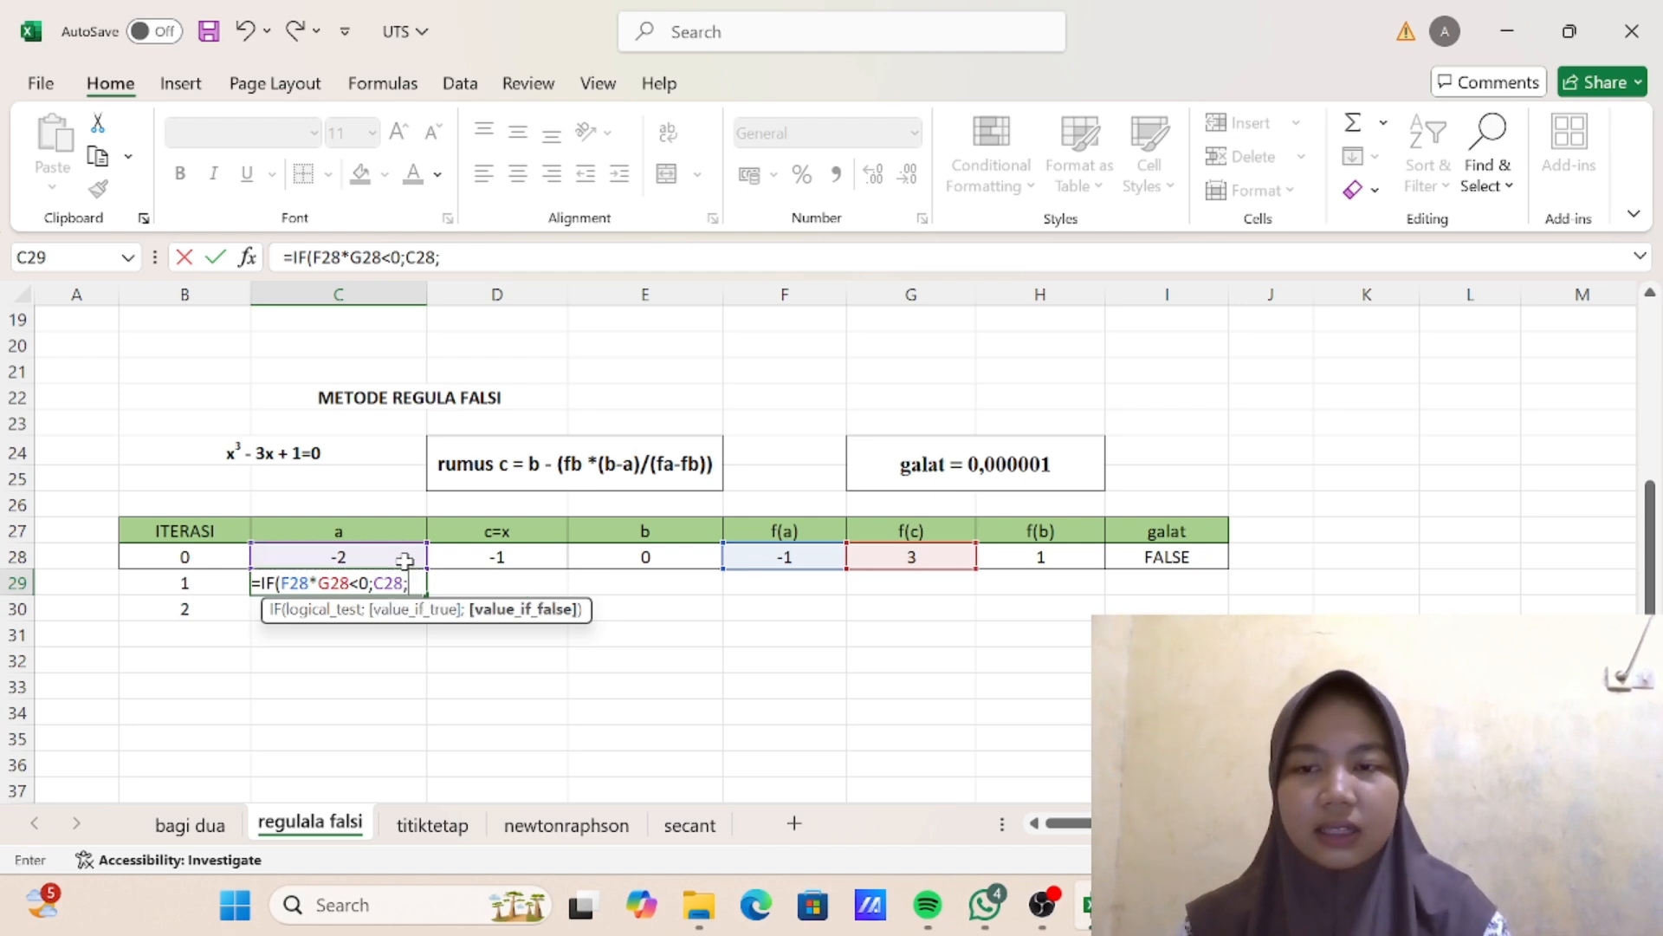
{"action": "left_click", "coordinate": [491, 551]}
{"action": "type", "text": ")"}
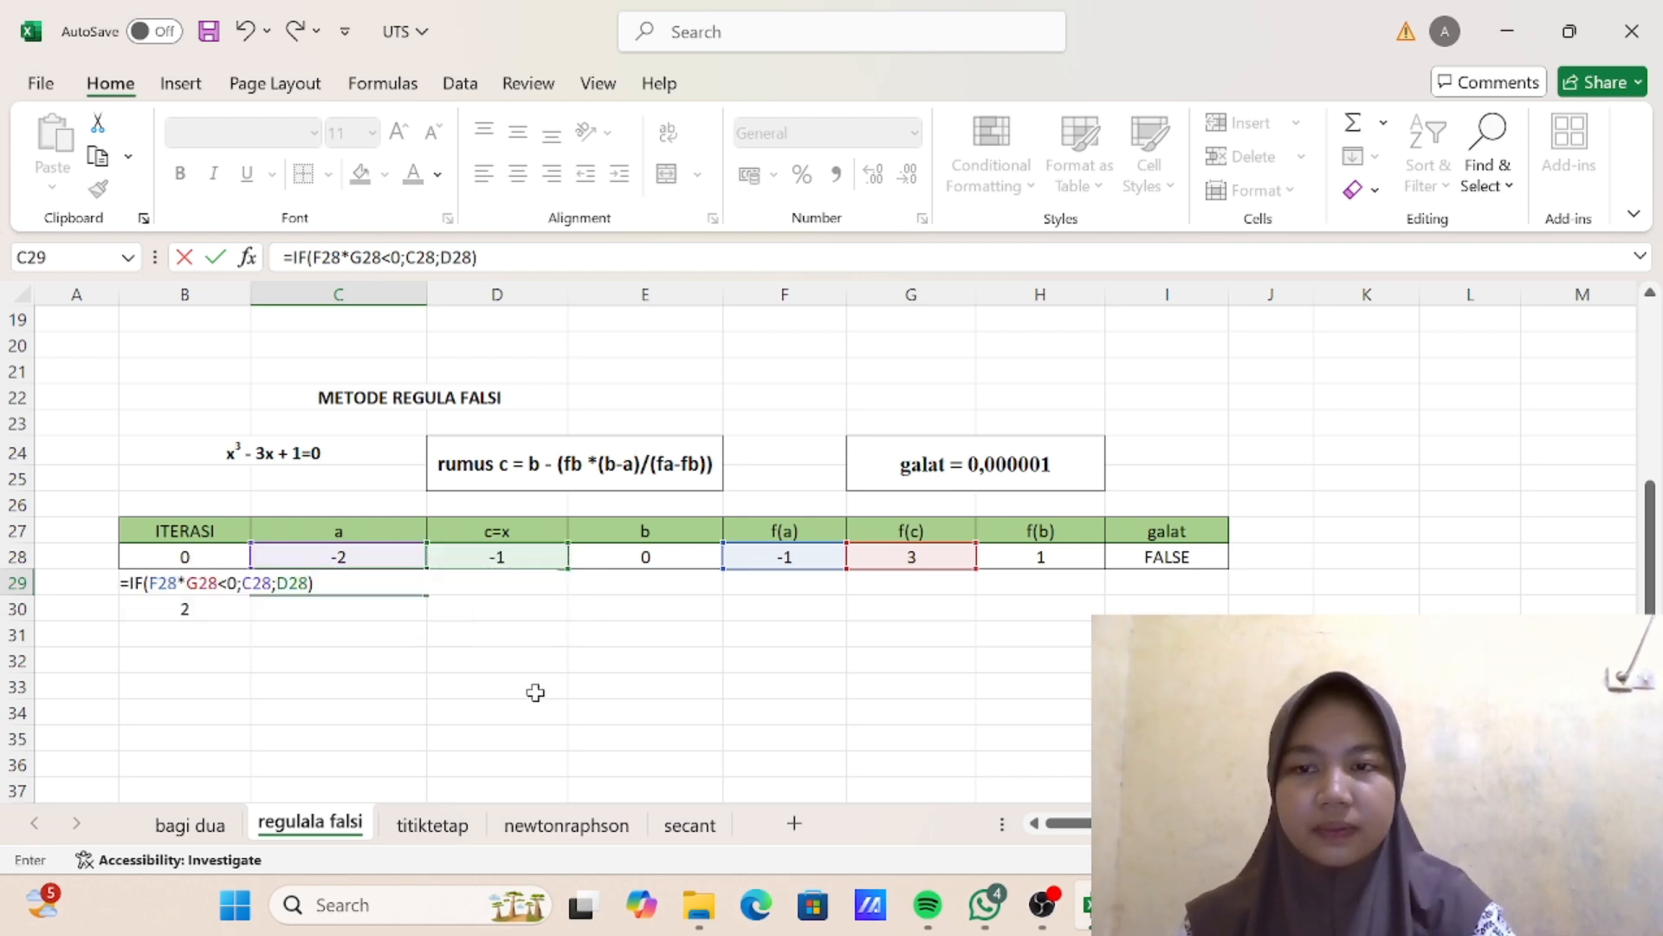
{"action": "key", "text": "Return"}
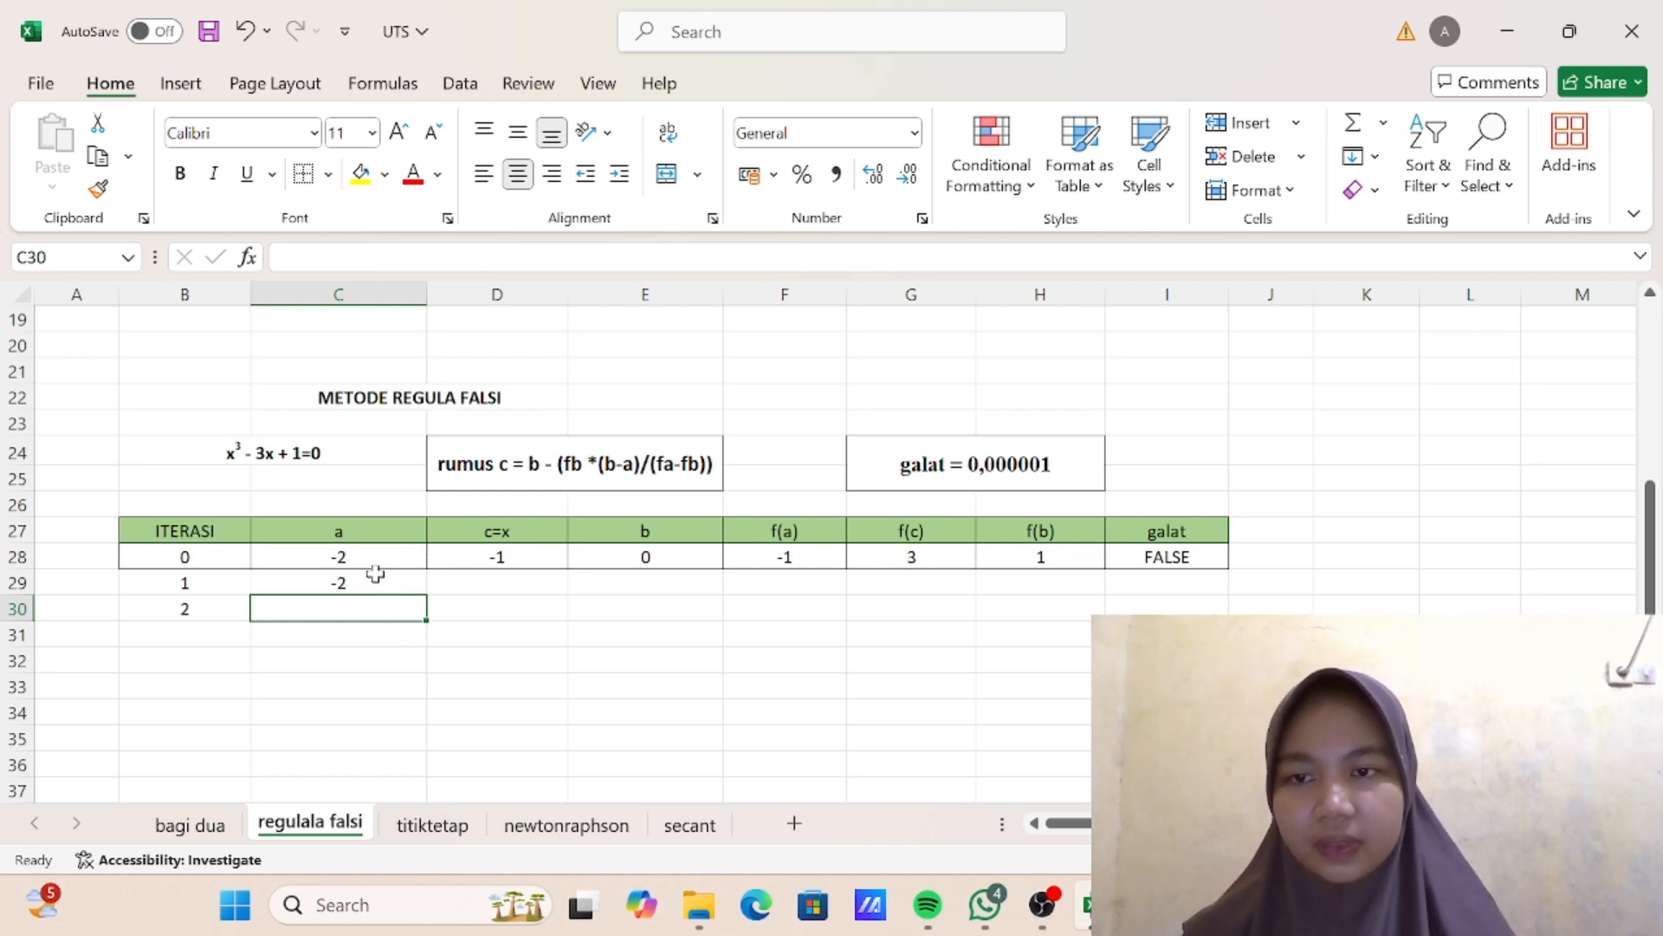
- Enter the formula =IF(G28*H28<0;E28;D28) for b in cell E29 of the iteration 1 row
{"action": "left_click", "coordinate": [650, 586]}
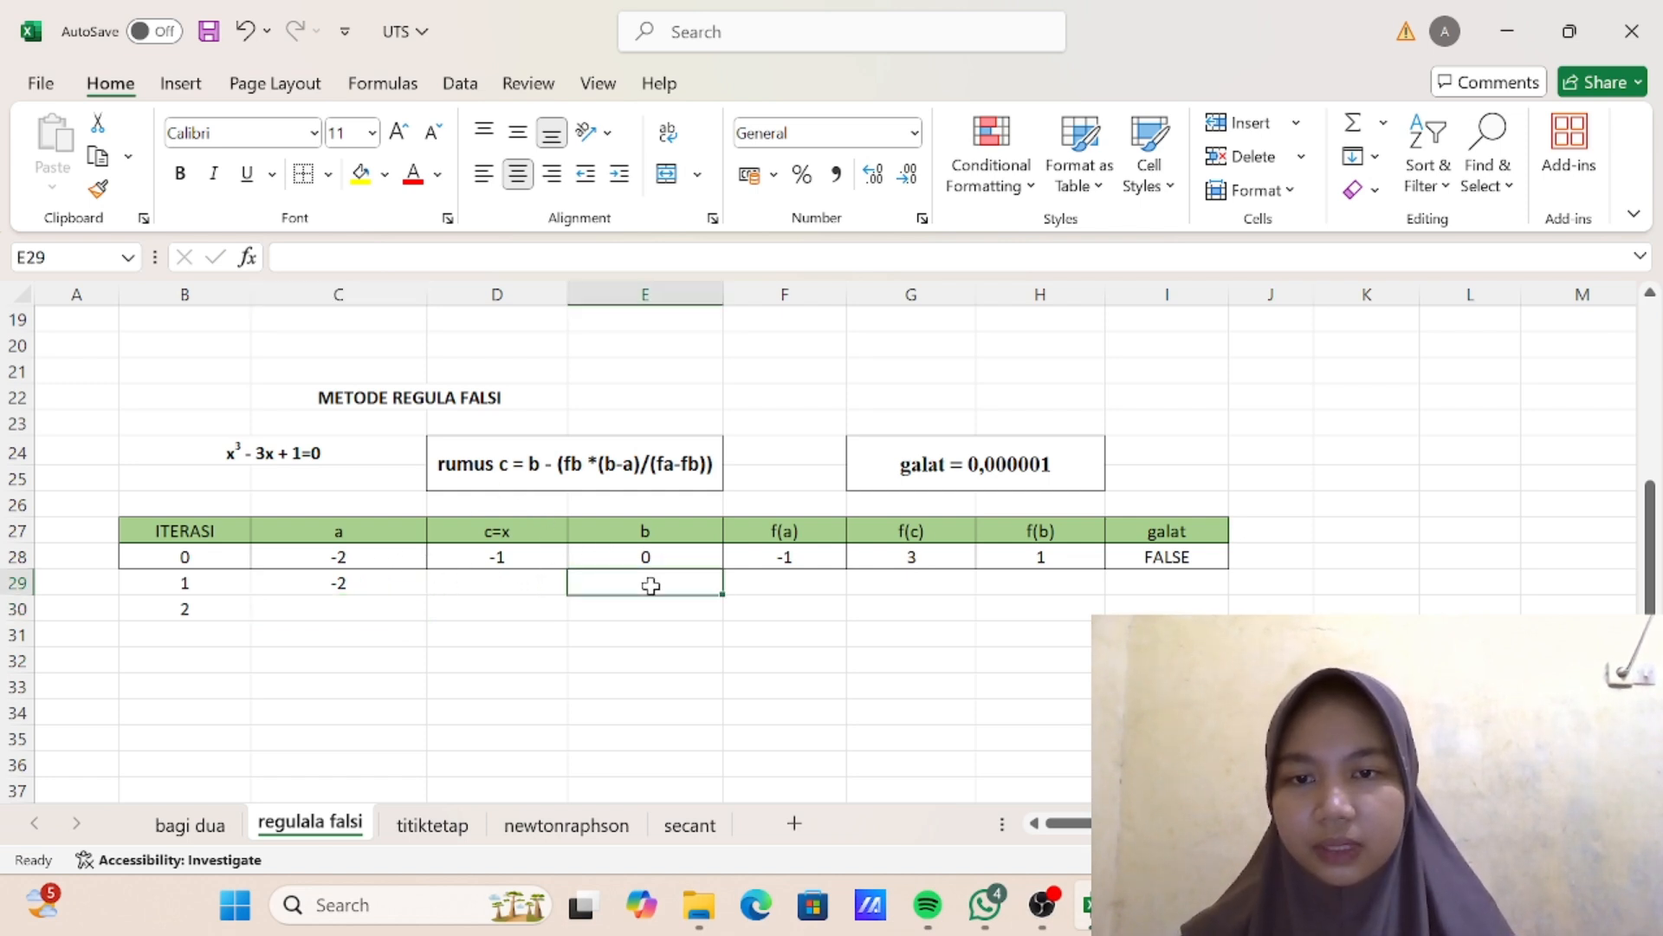
{"action": "type", "text": "=IF"}
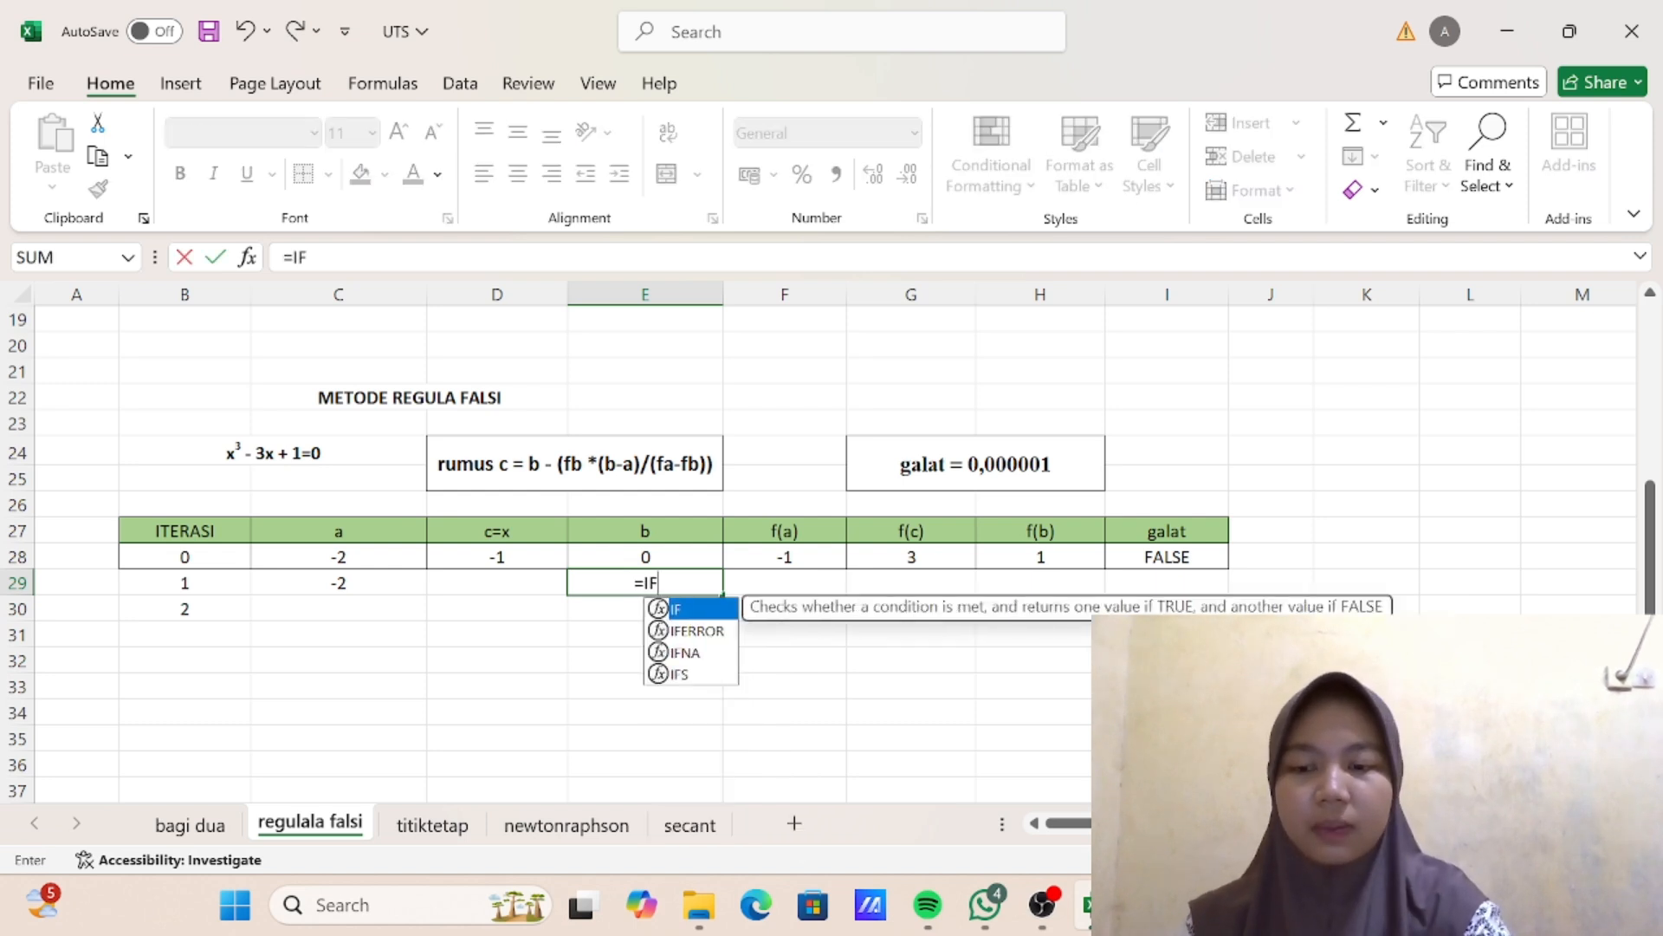
{"action": "type", "text": "("}
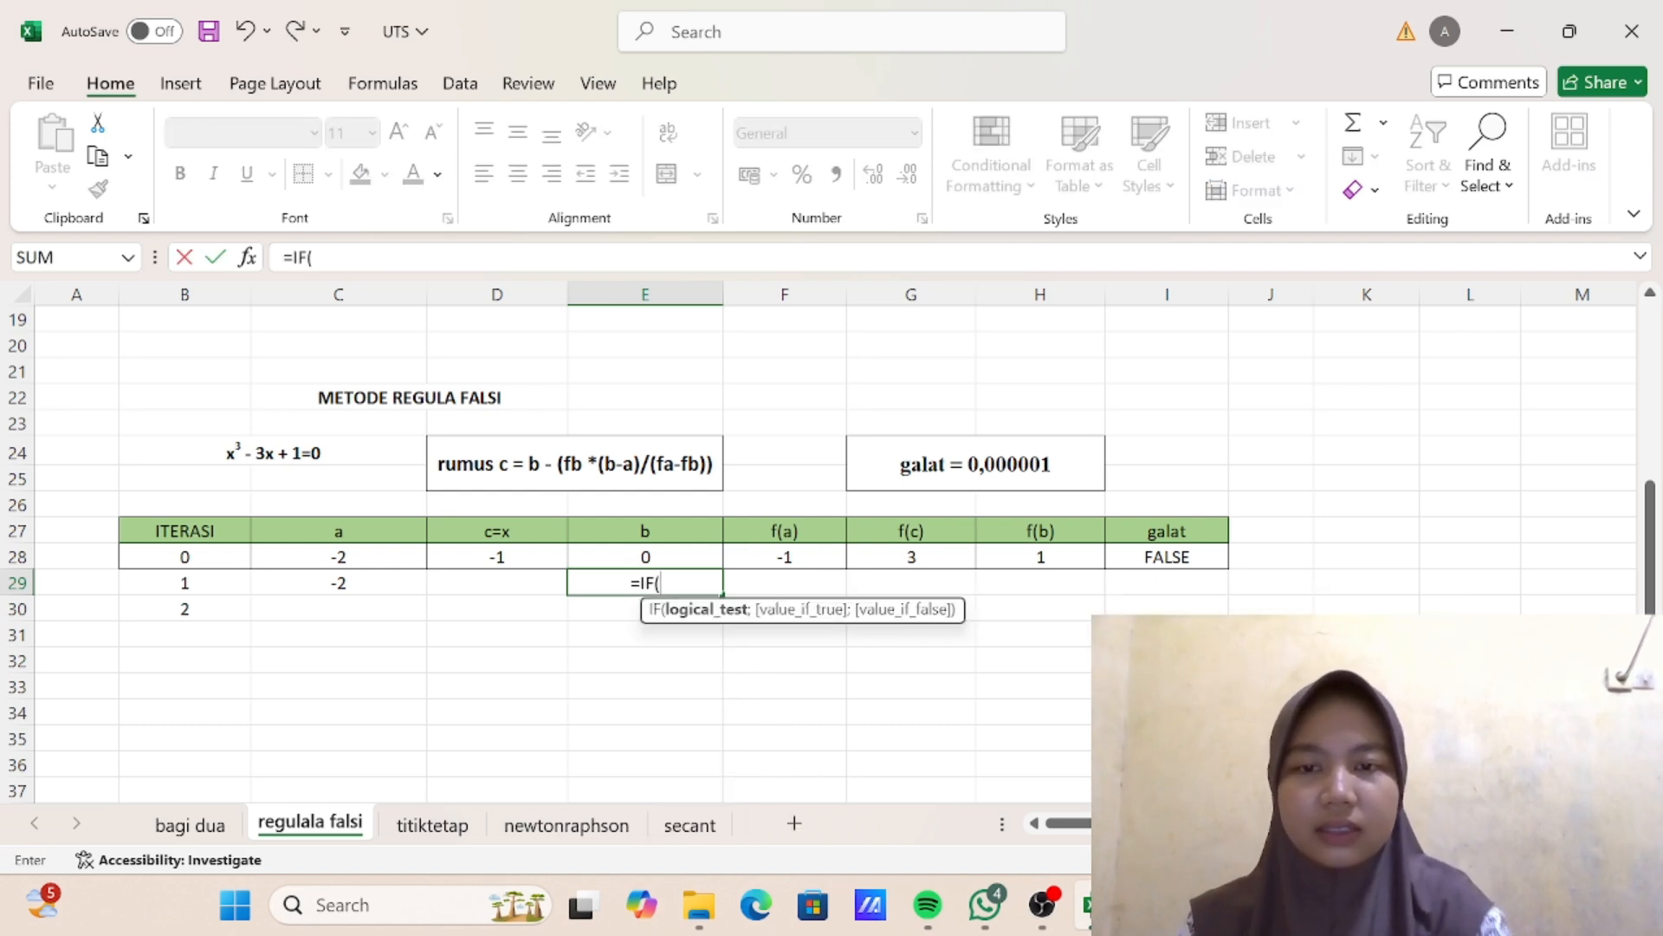
{"action": "left_click", "coordinate": [910, 558]}
{"action": "type", "text": "*"}
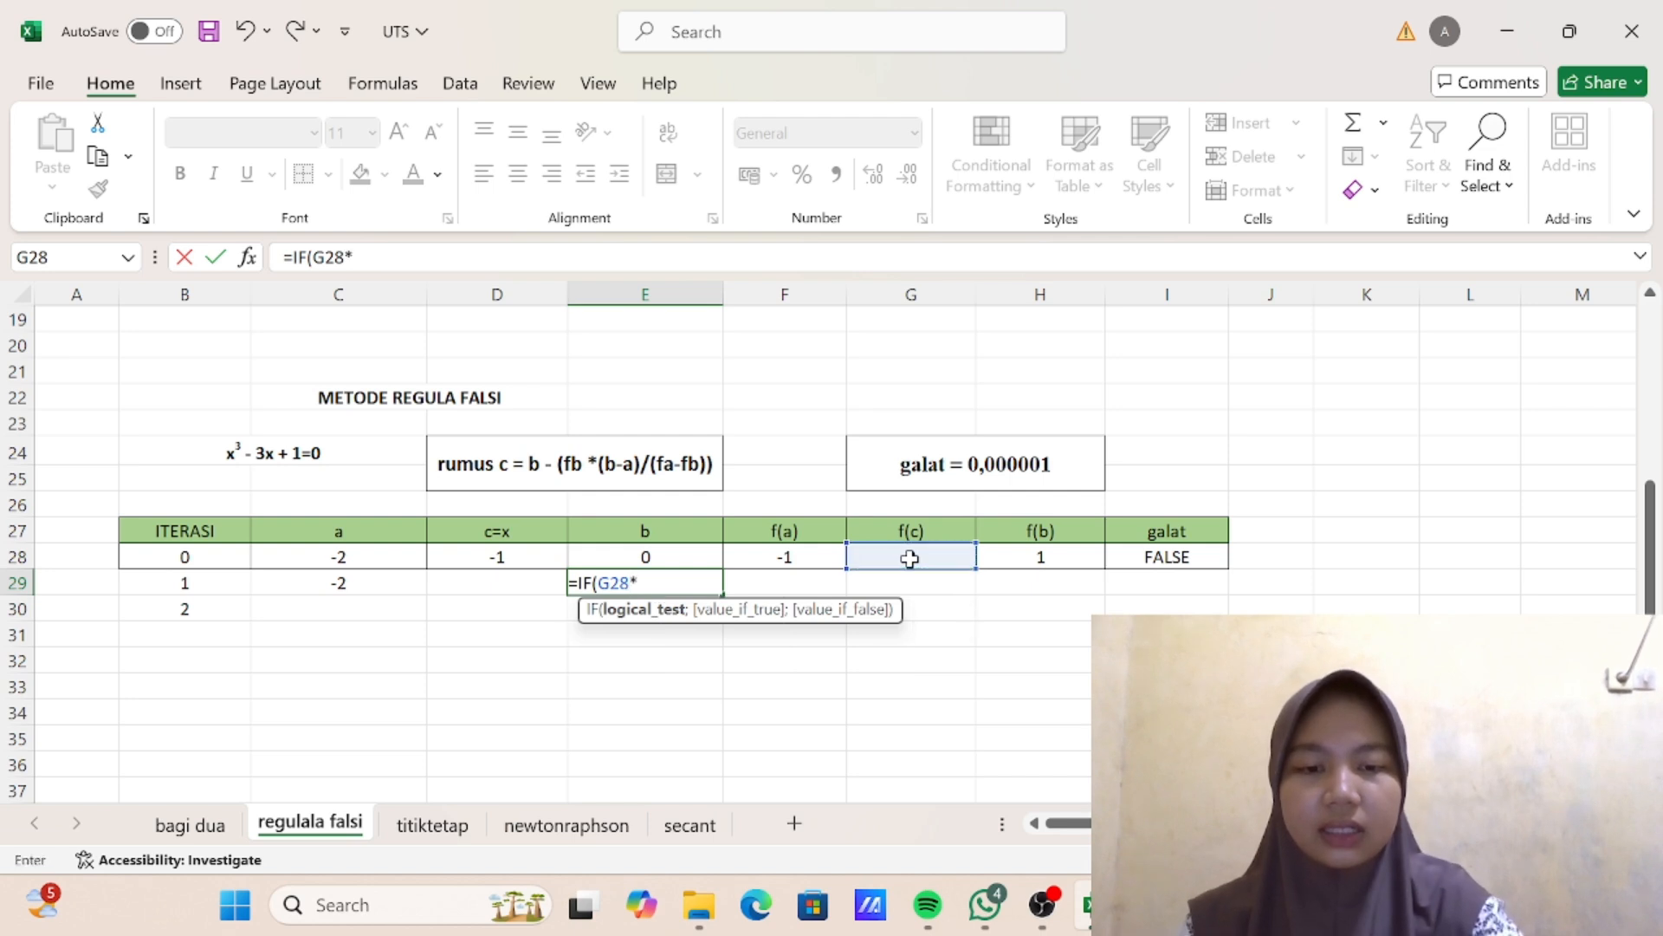
{"action": "left_click", "coordinate": [1012, 556]}
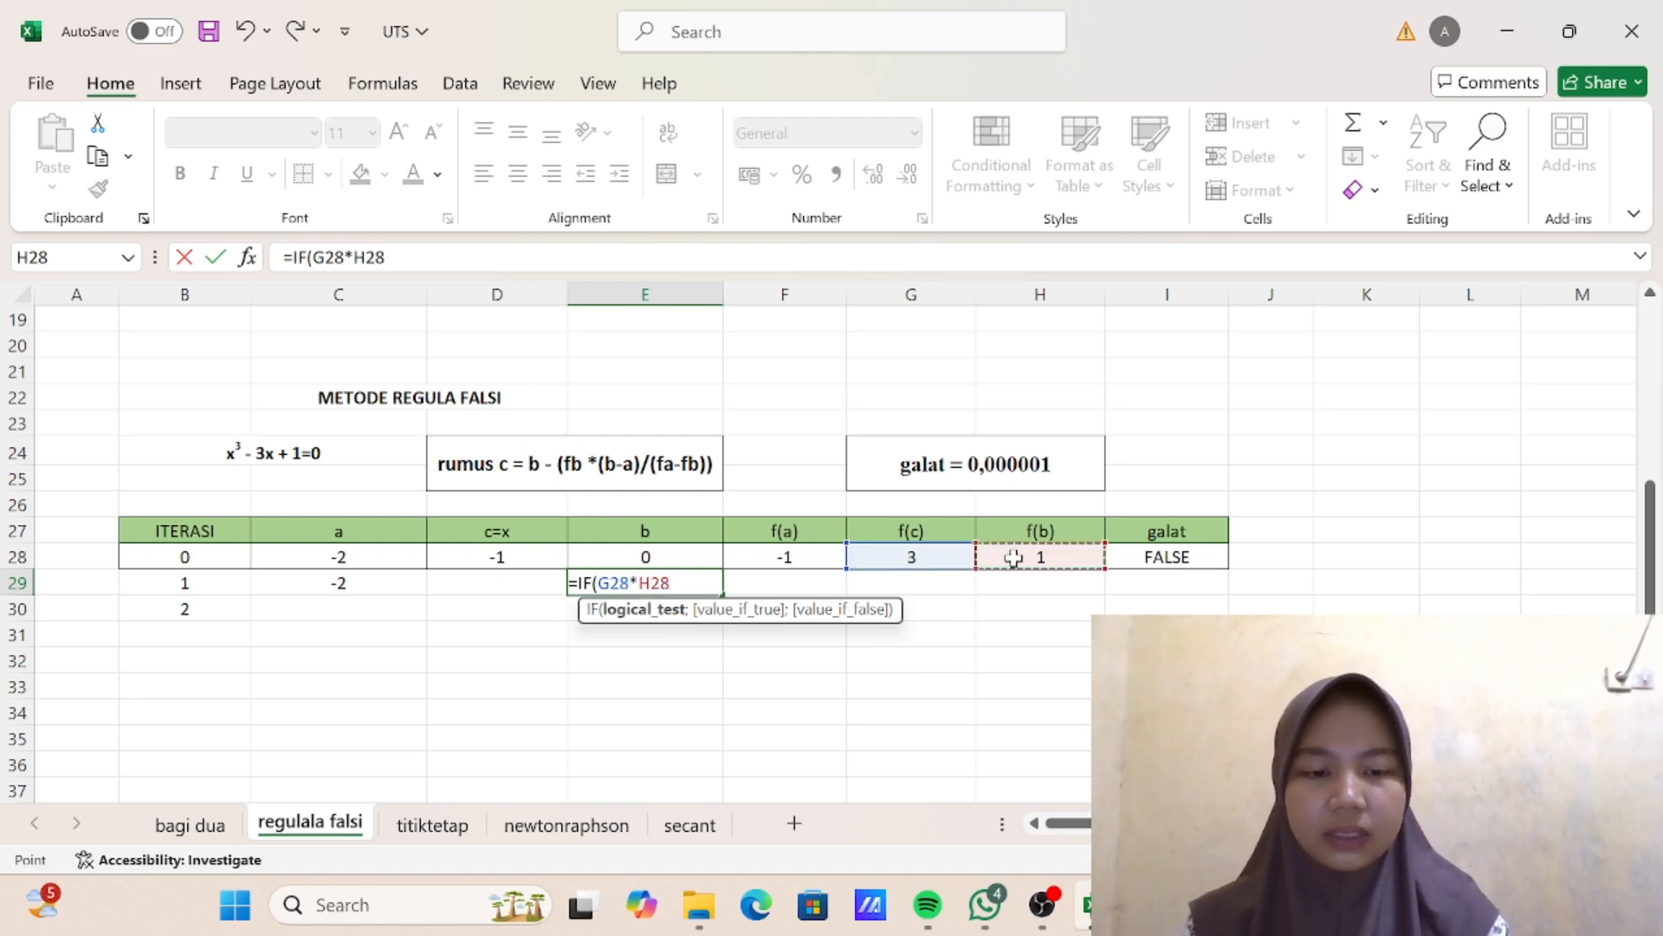
{"action": "type", "text": "<0;"}
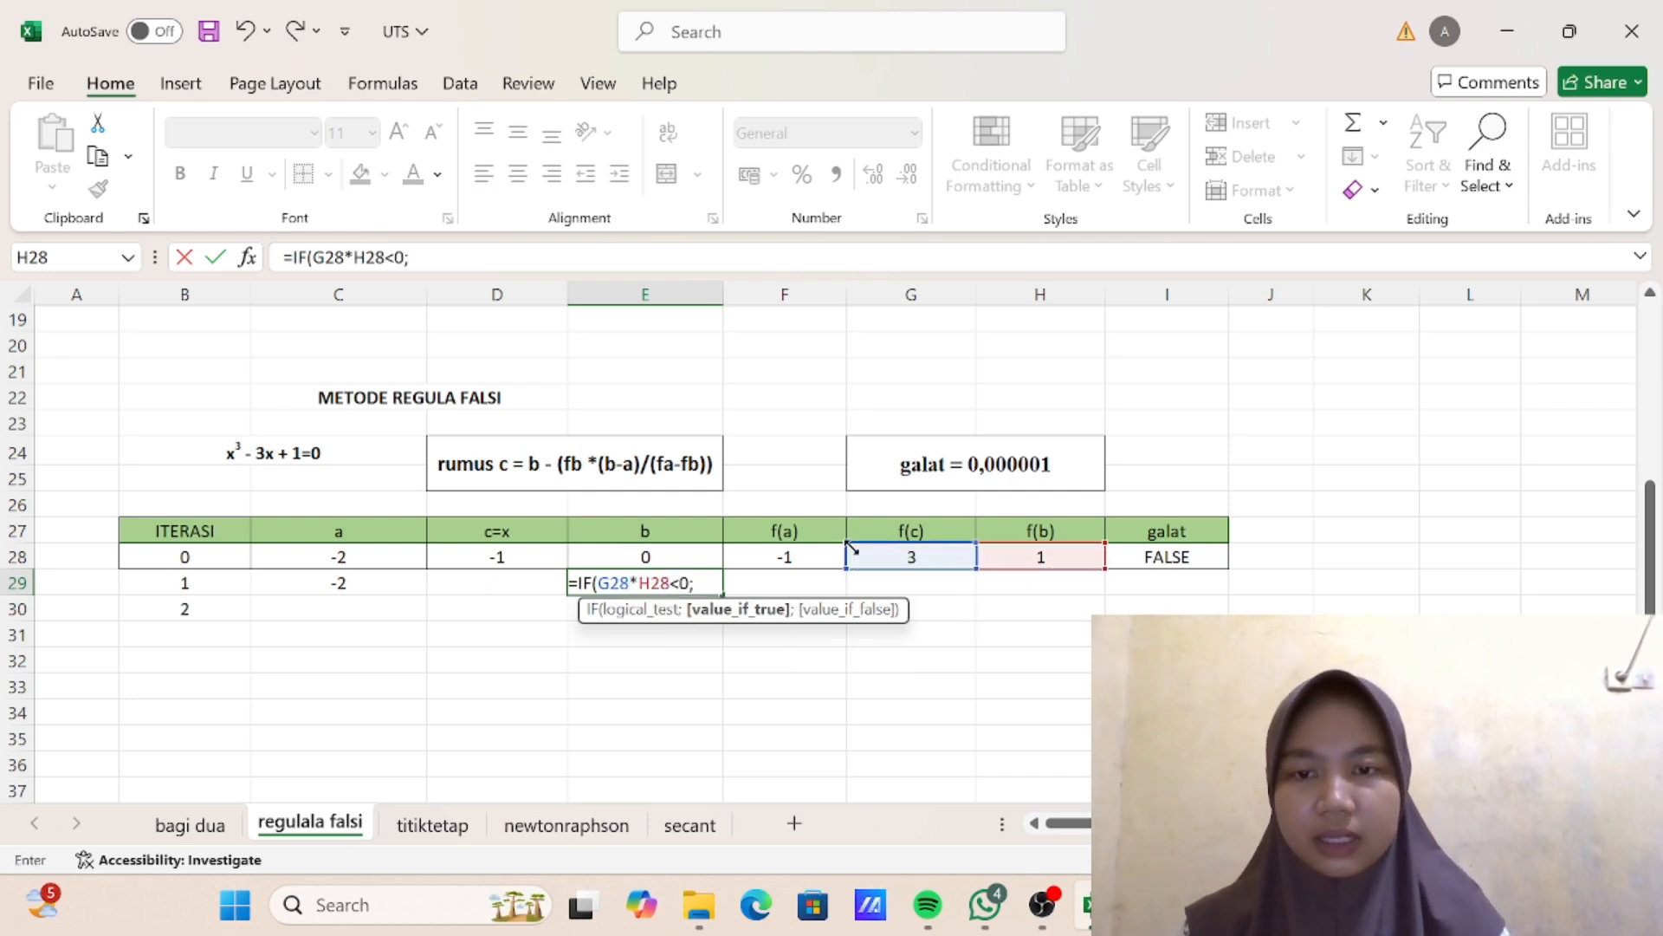
{"action": "left_click", "coordinate": [639, 558]}
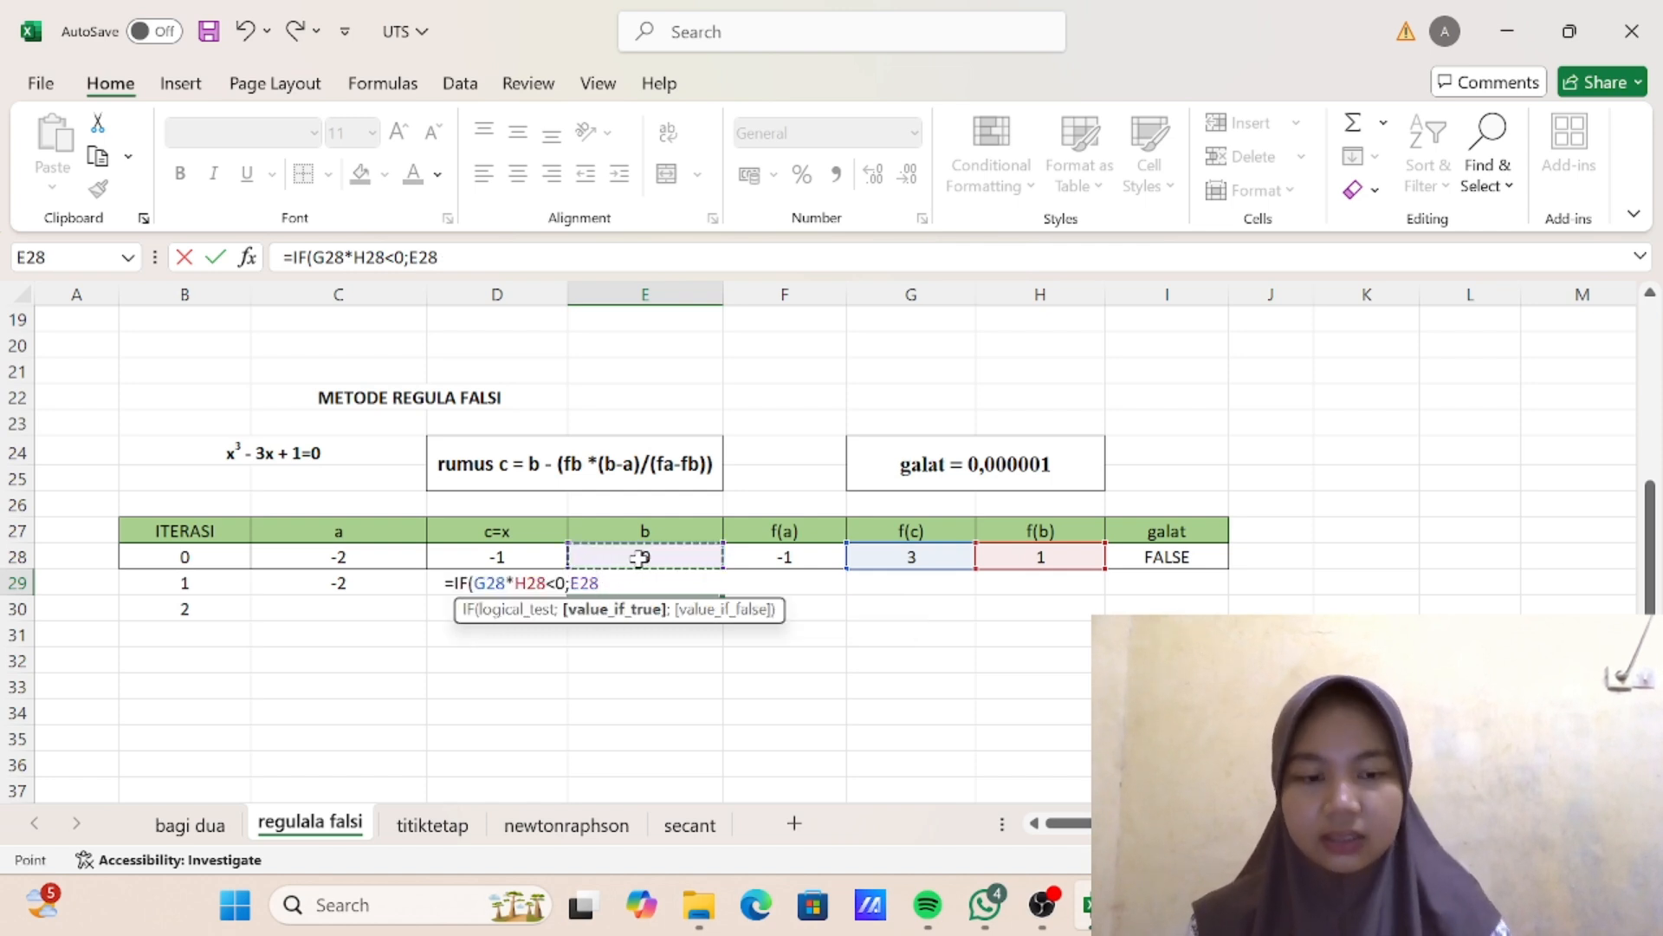
{"action": "type", "text": ";"}
{"action": "left_click", "coordinate": [542, 558]}
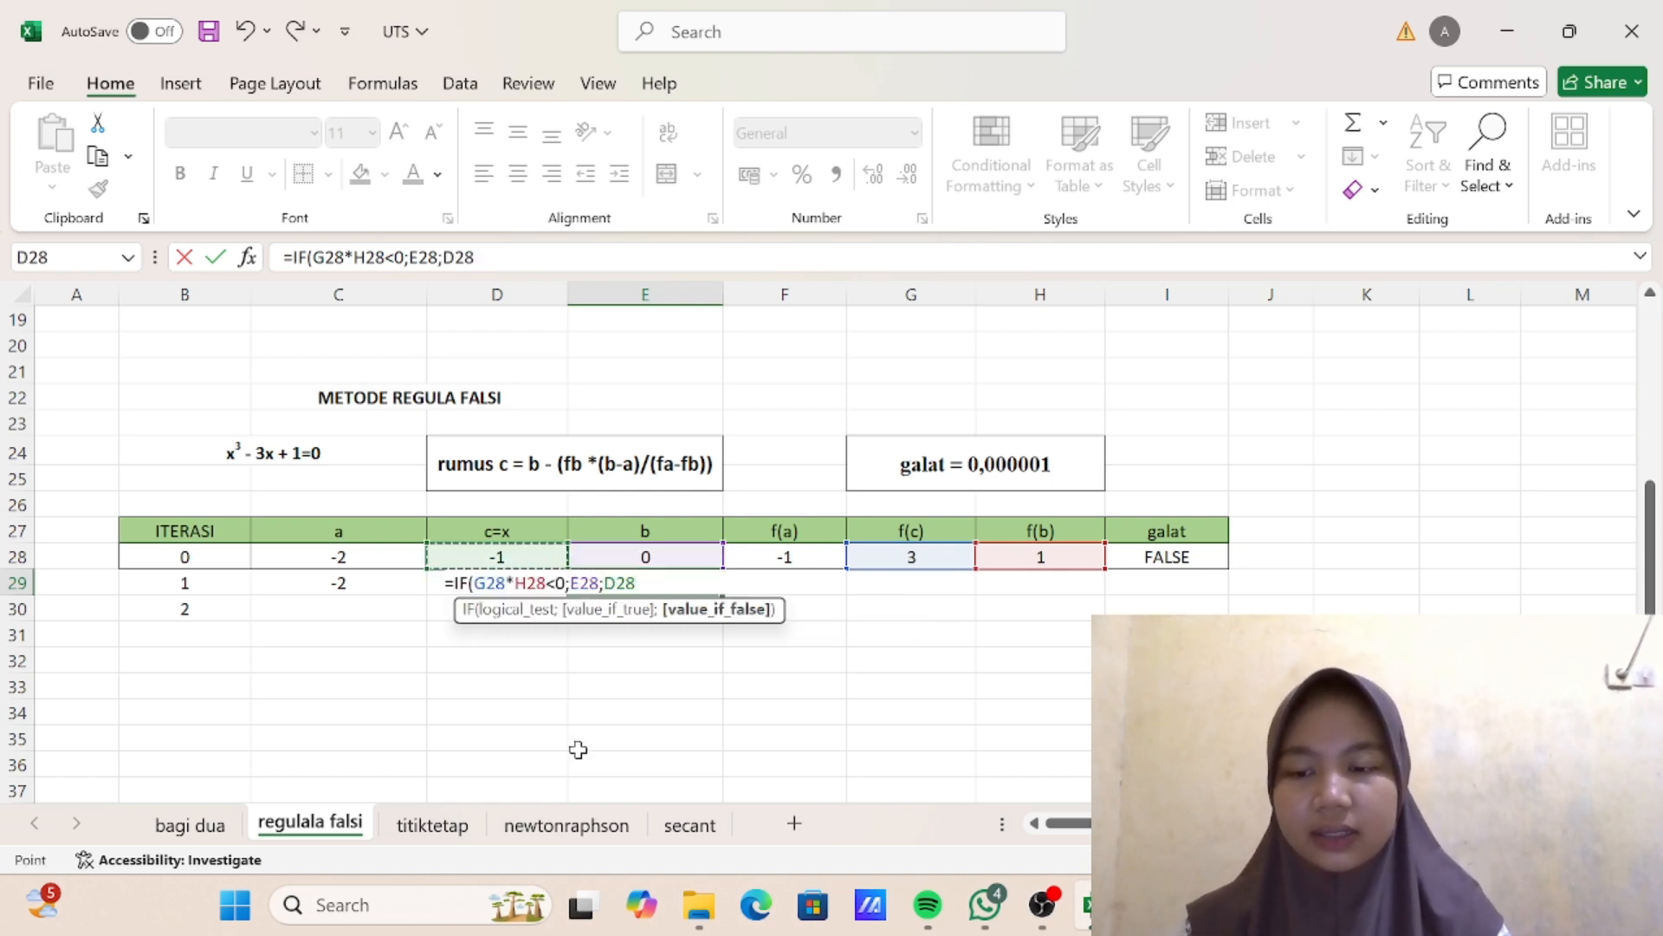
{"action": "type", "text": ")"}
{"action": "key", "text": "Return"}
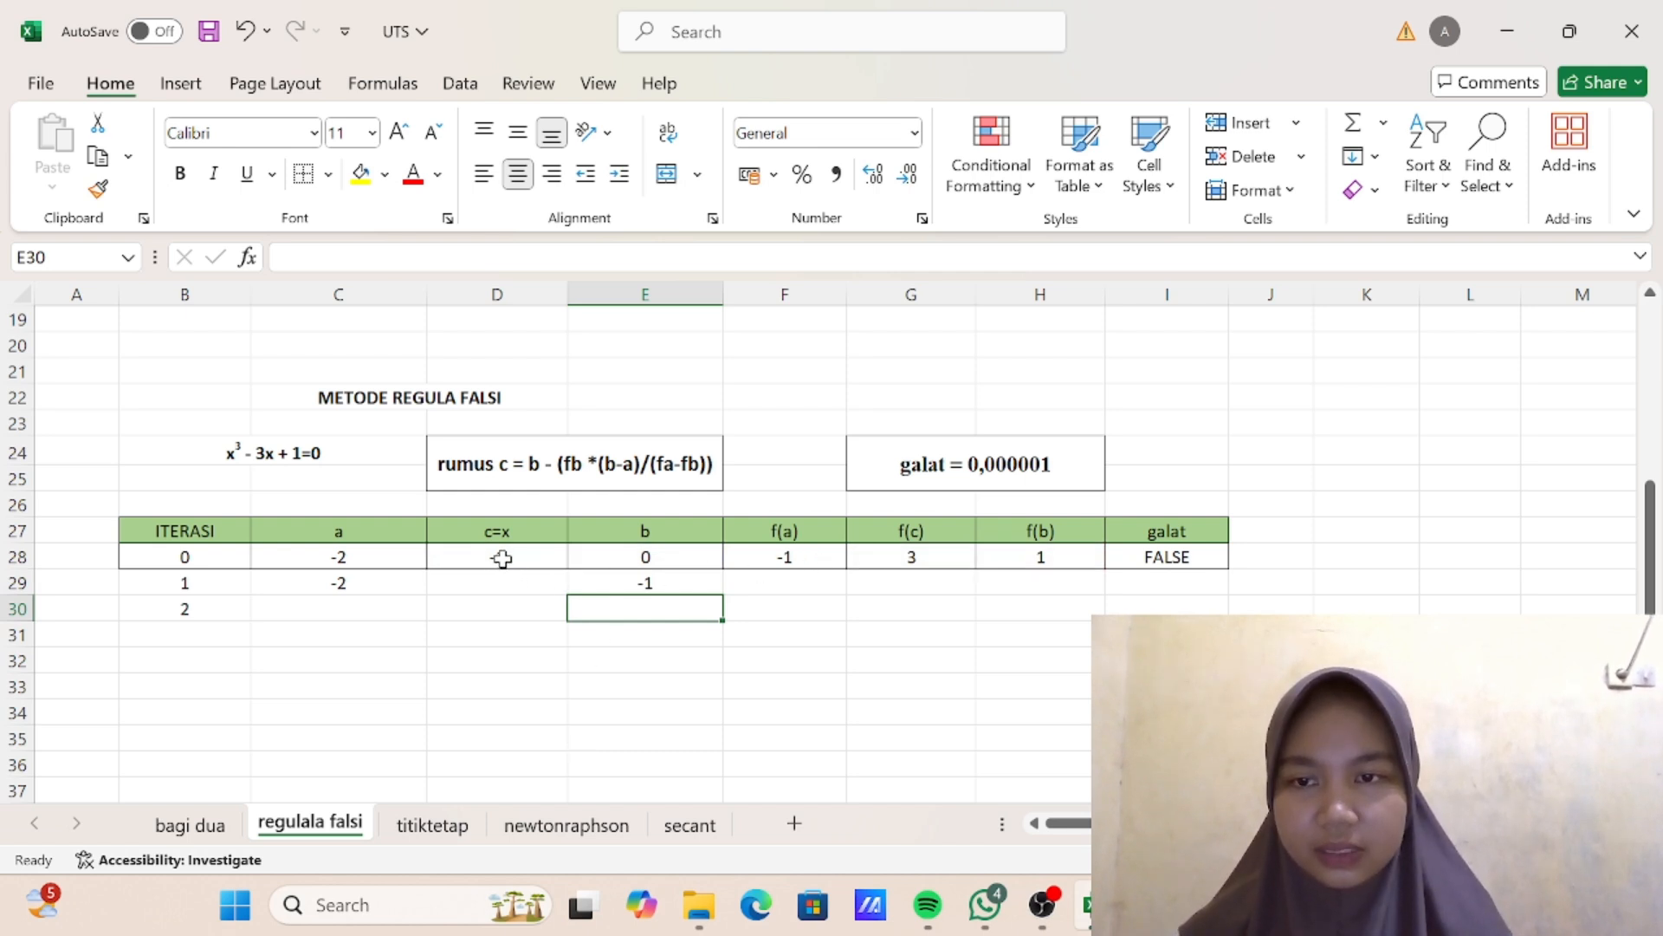
- Fill the f(a) and f(b) formulas from F28 and H28 down into row 29
{"action": "left_click", "coordinate": [822, 560]}
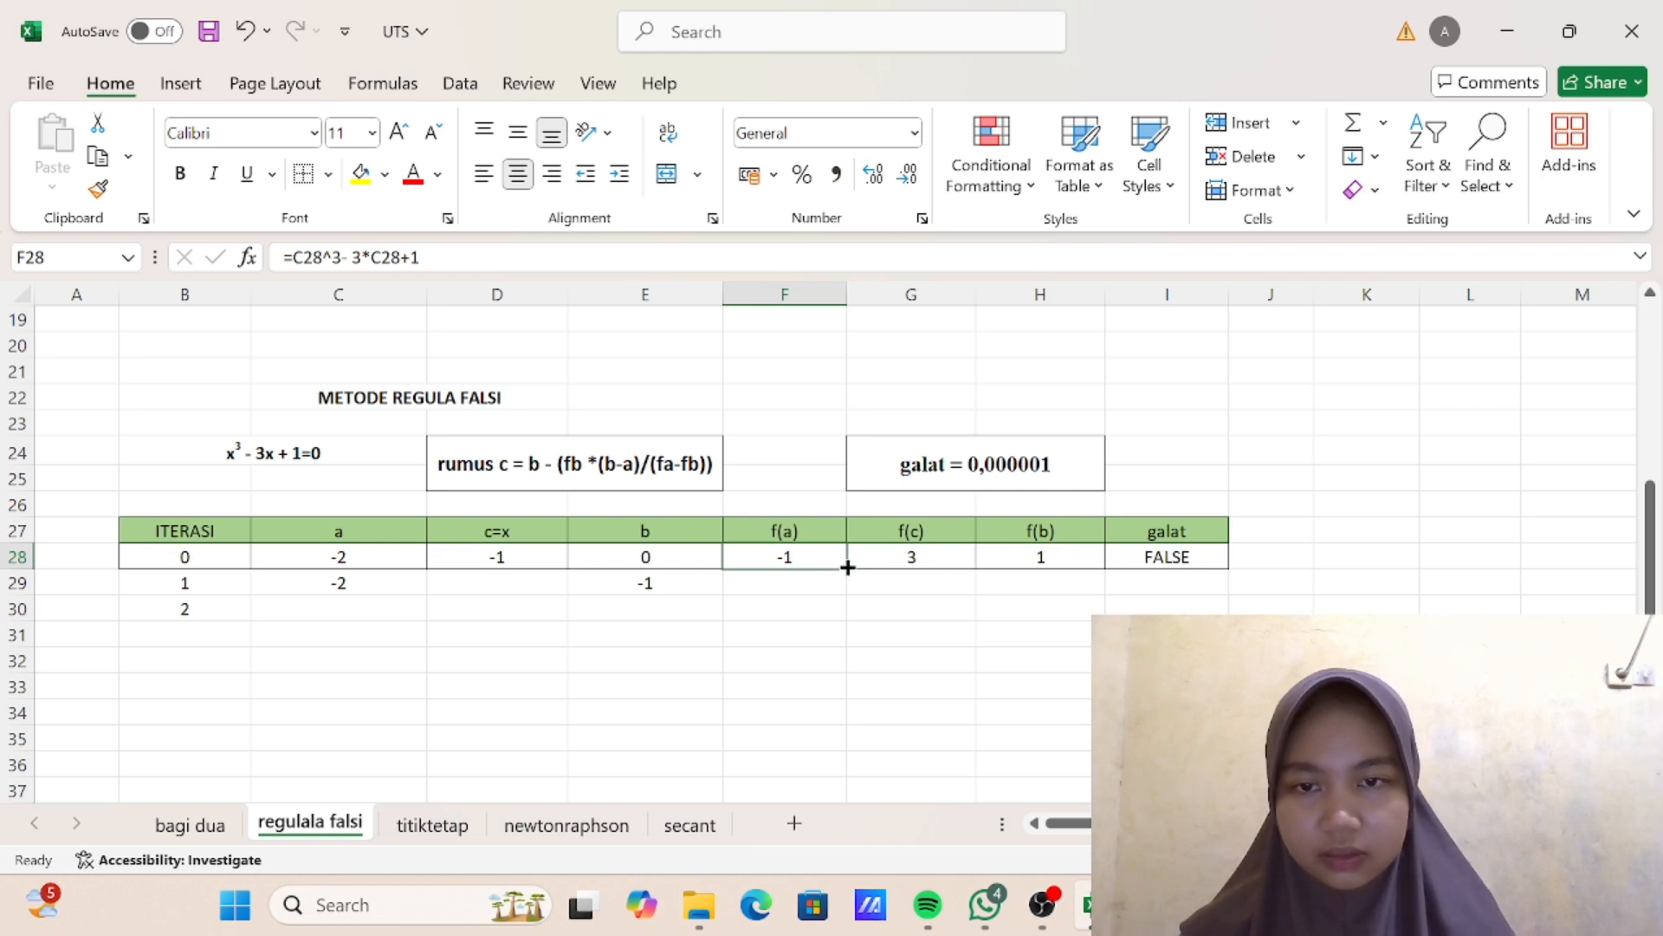
{"action": "left_click_drag", "start_coordinate": [847, 566], "coordinate": [847, 591]}
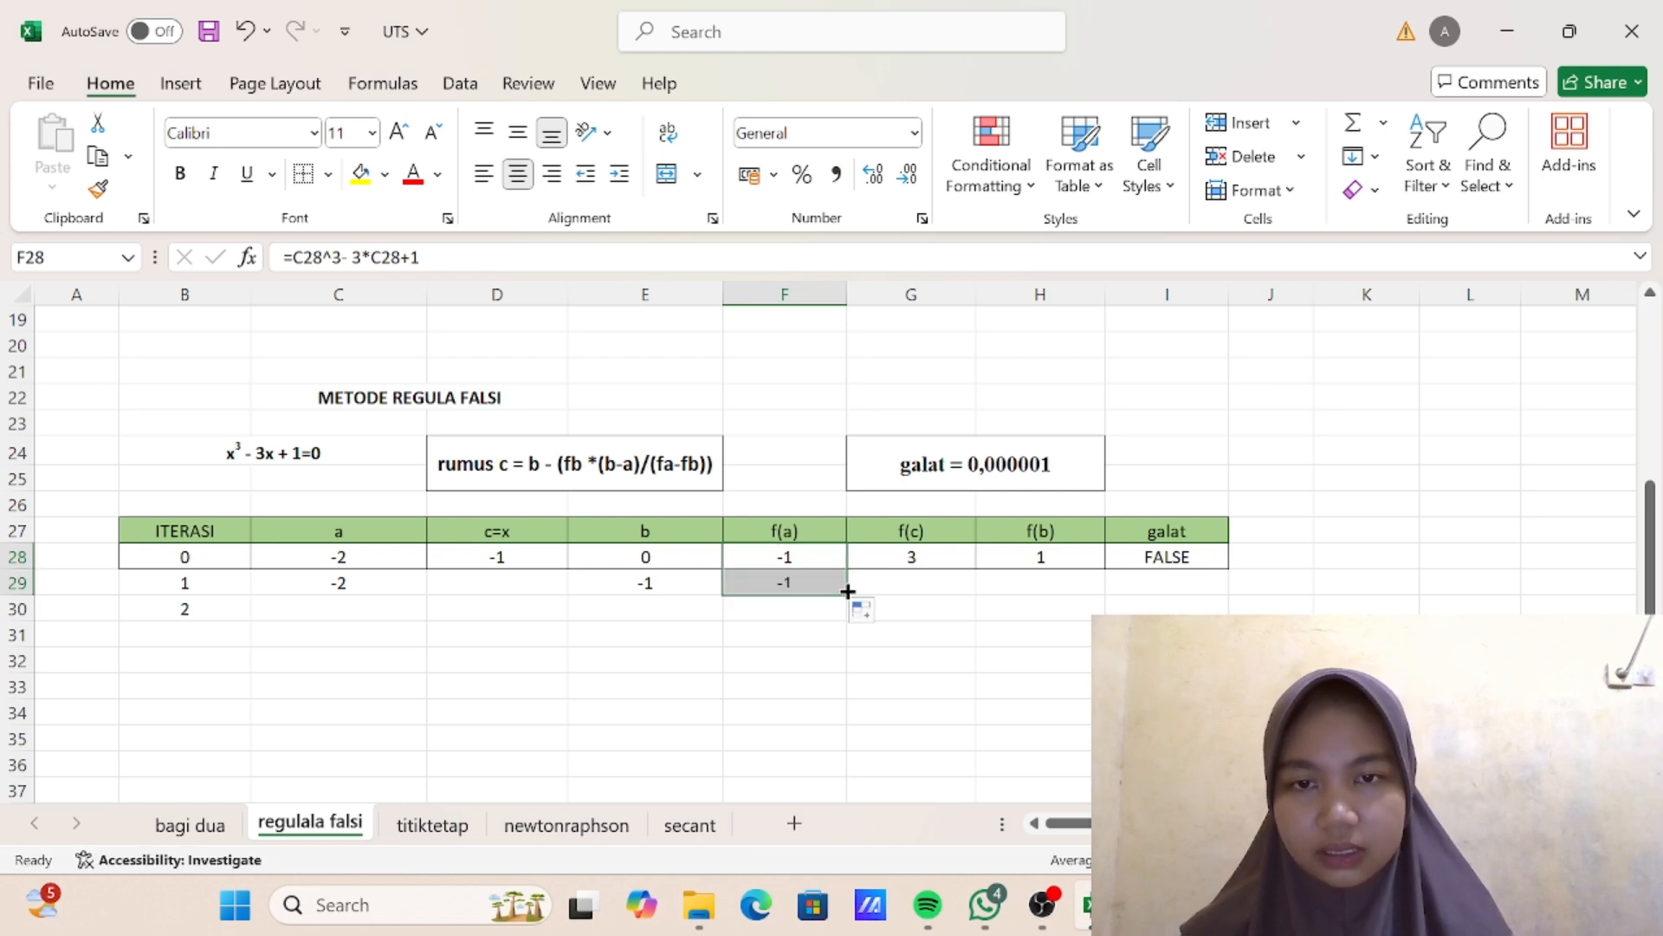
{"action": "left_click", "coordinate": [927, 559]}
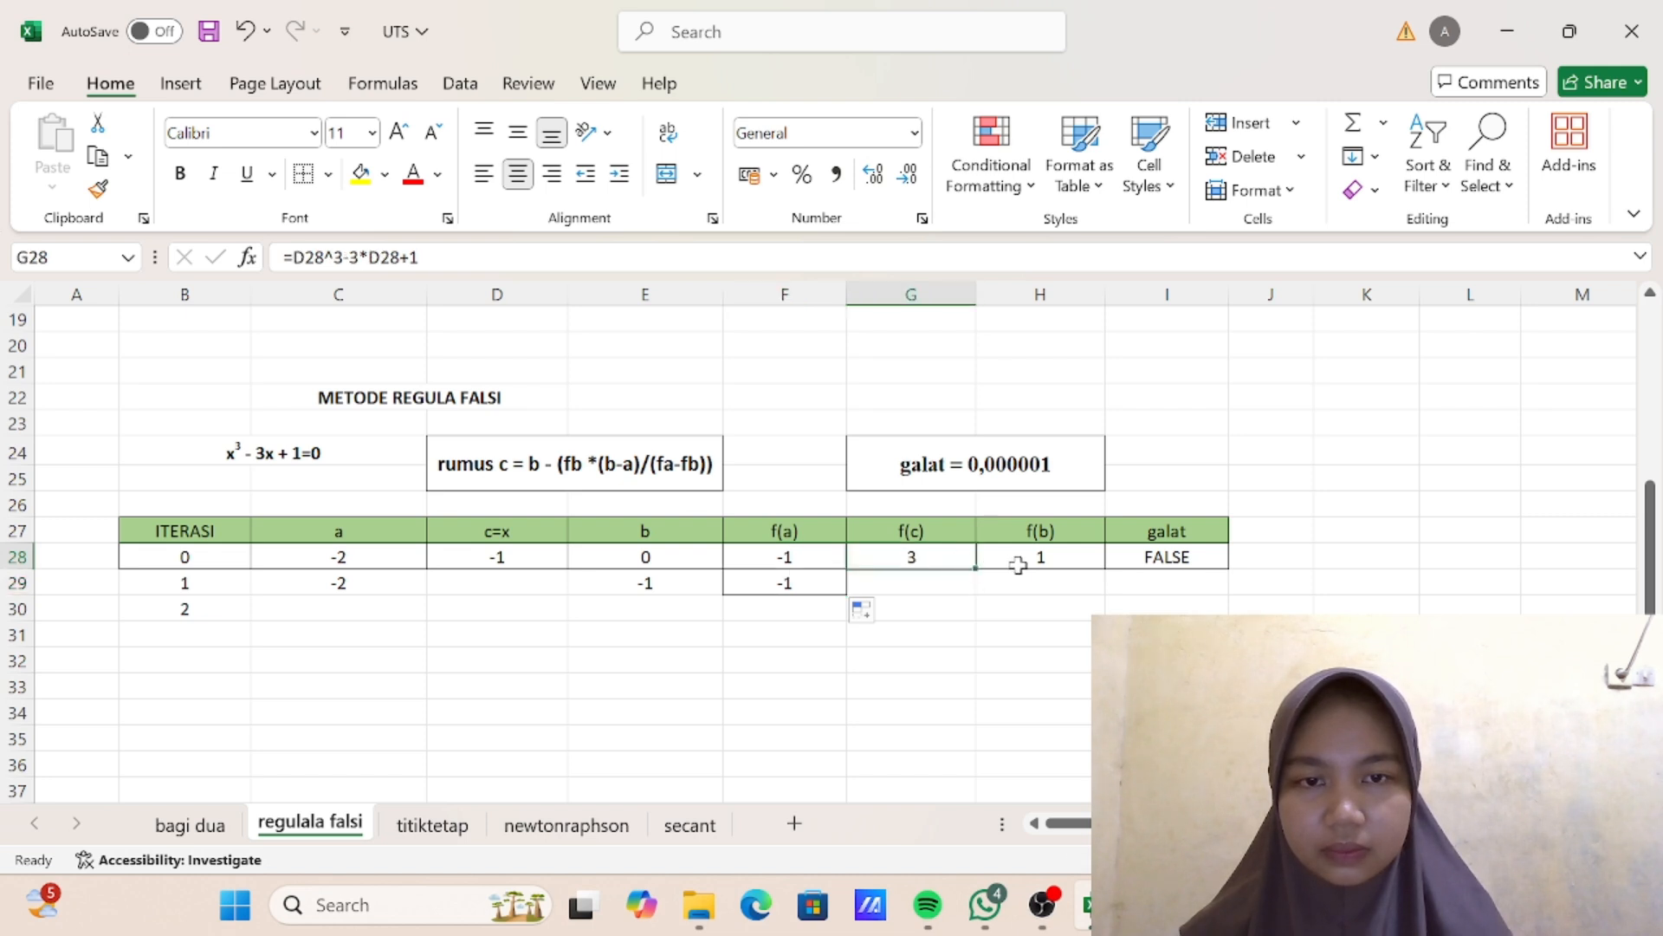
{"action": "left_click", "coordinate": [1046, 560]}
{"action": "left_click_drag", "start_coordinate": [1100, 567], "coordinate": [1100, 591]}
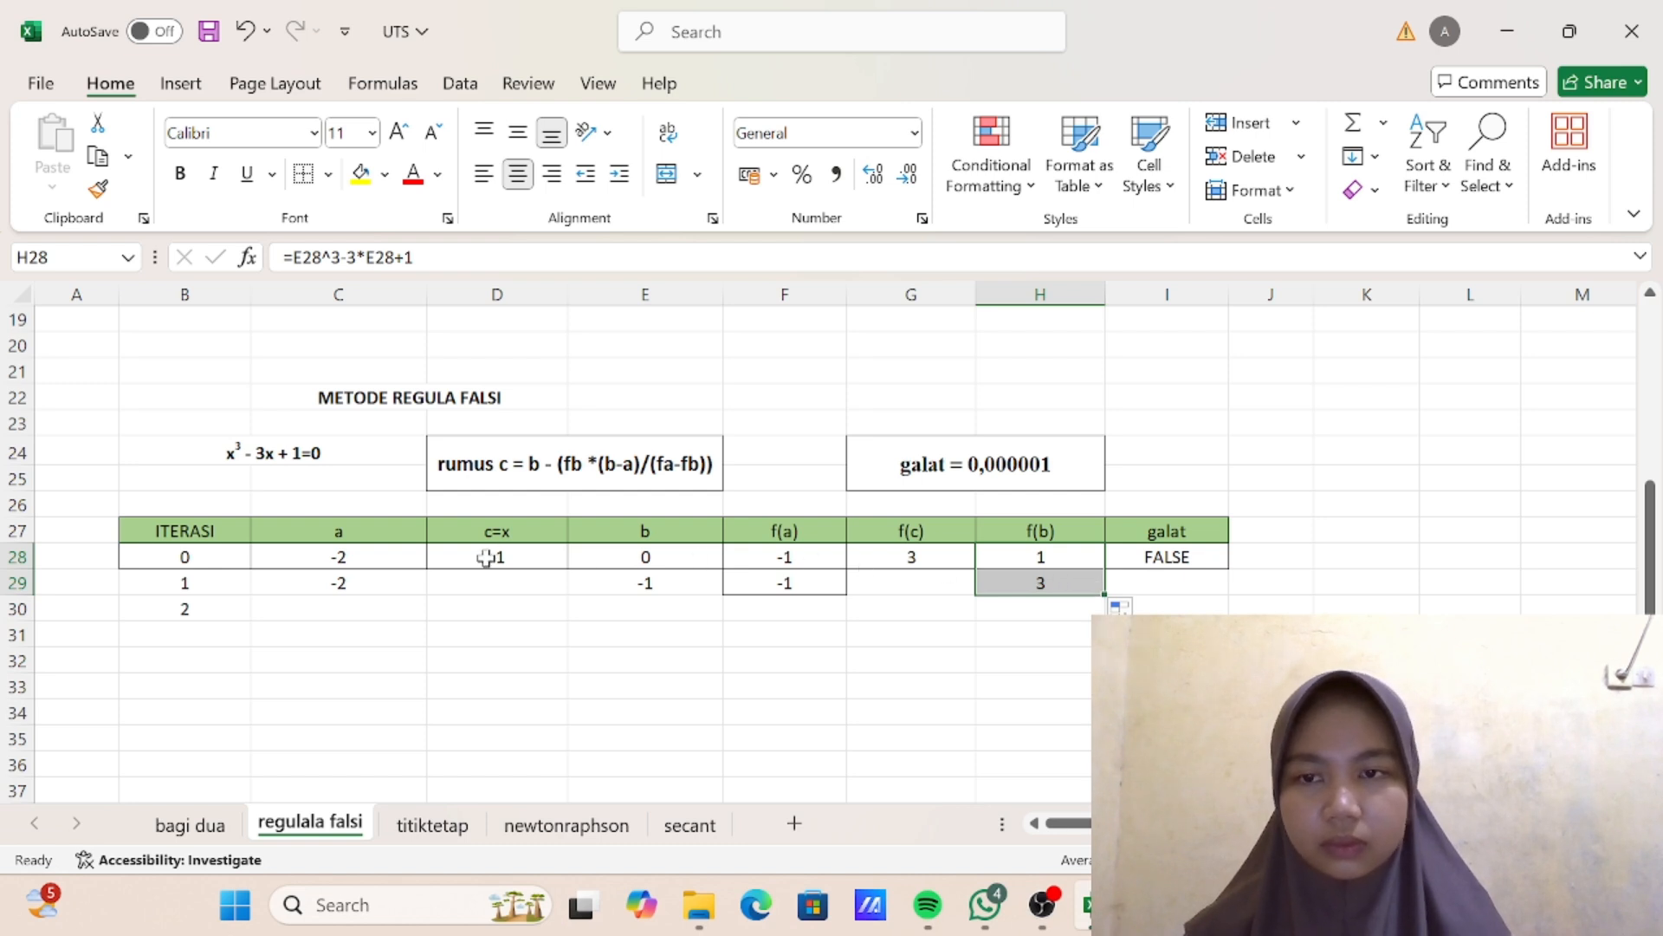
- Fill the c=x and f(c) formulas from D28 and G28 down into row 29
{"action": "left_click", "coordinate": [550, 558]}
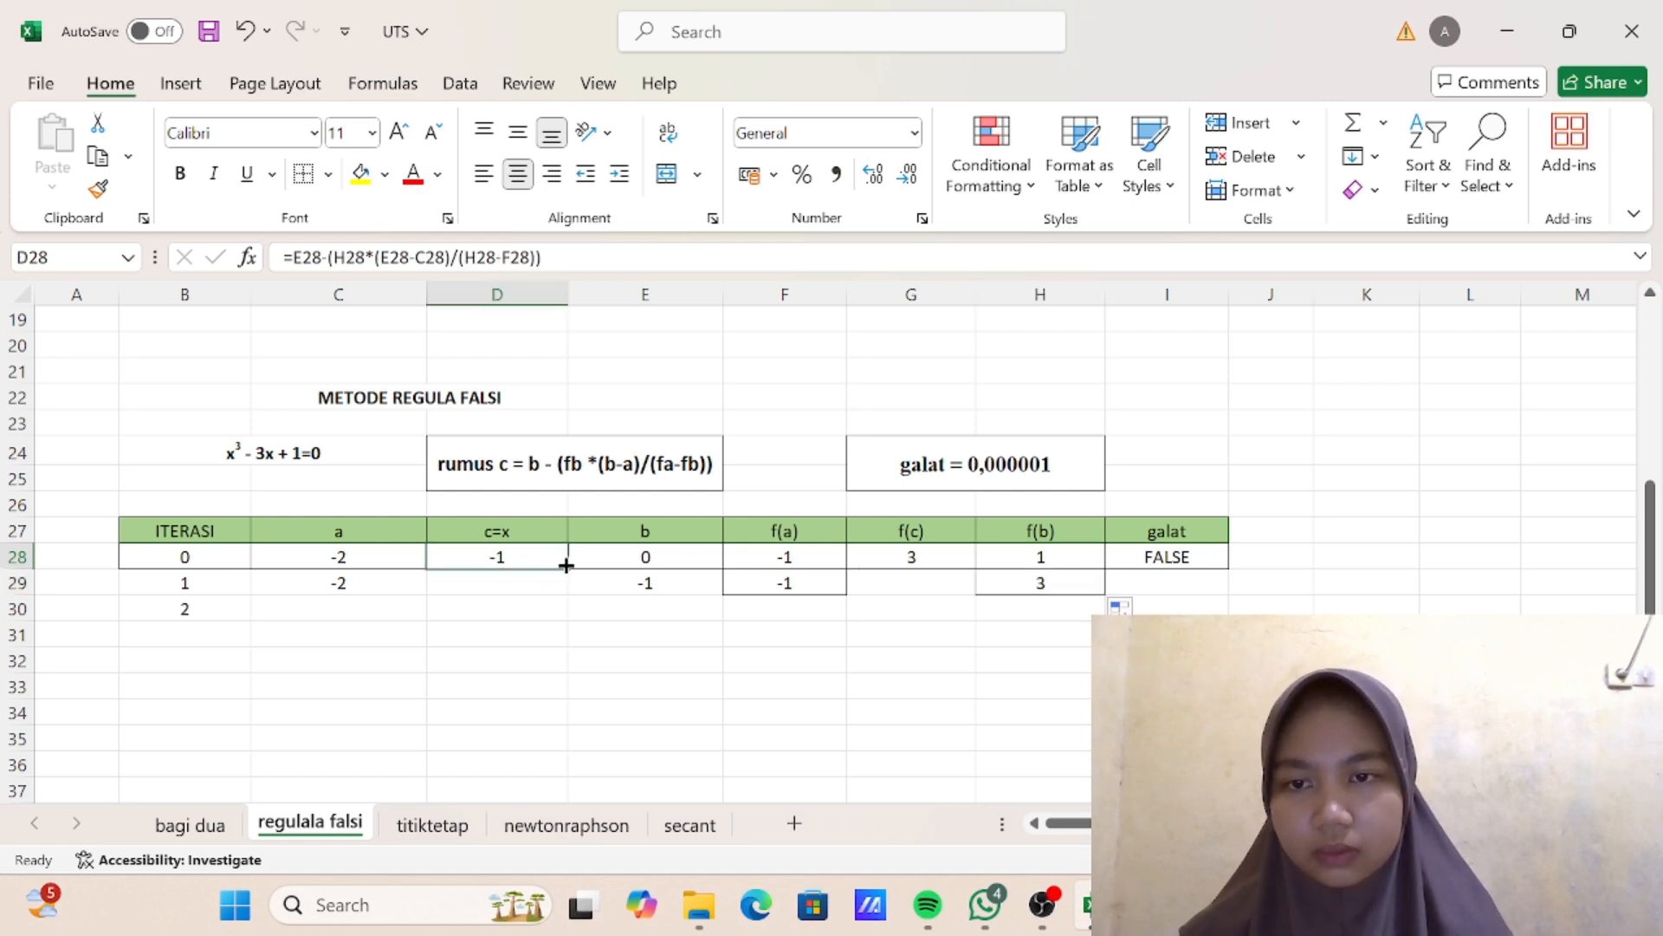
{"action": "left_click_drag", "start_coordinate": [566, 565], "coordinate": [566, 587]}
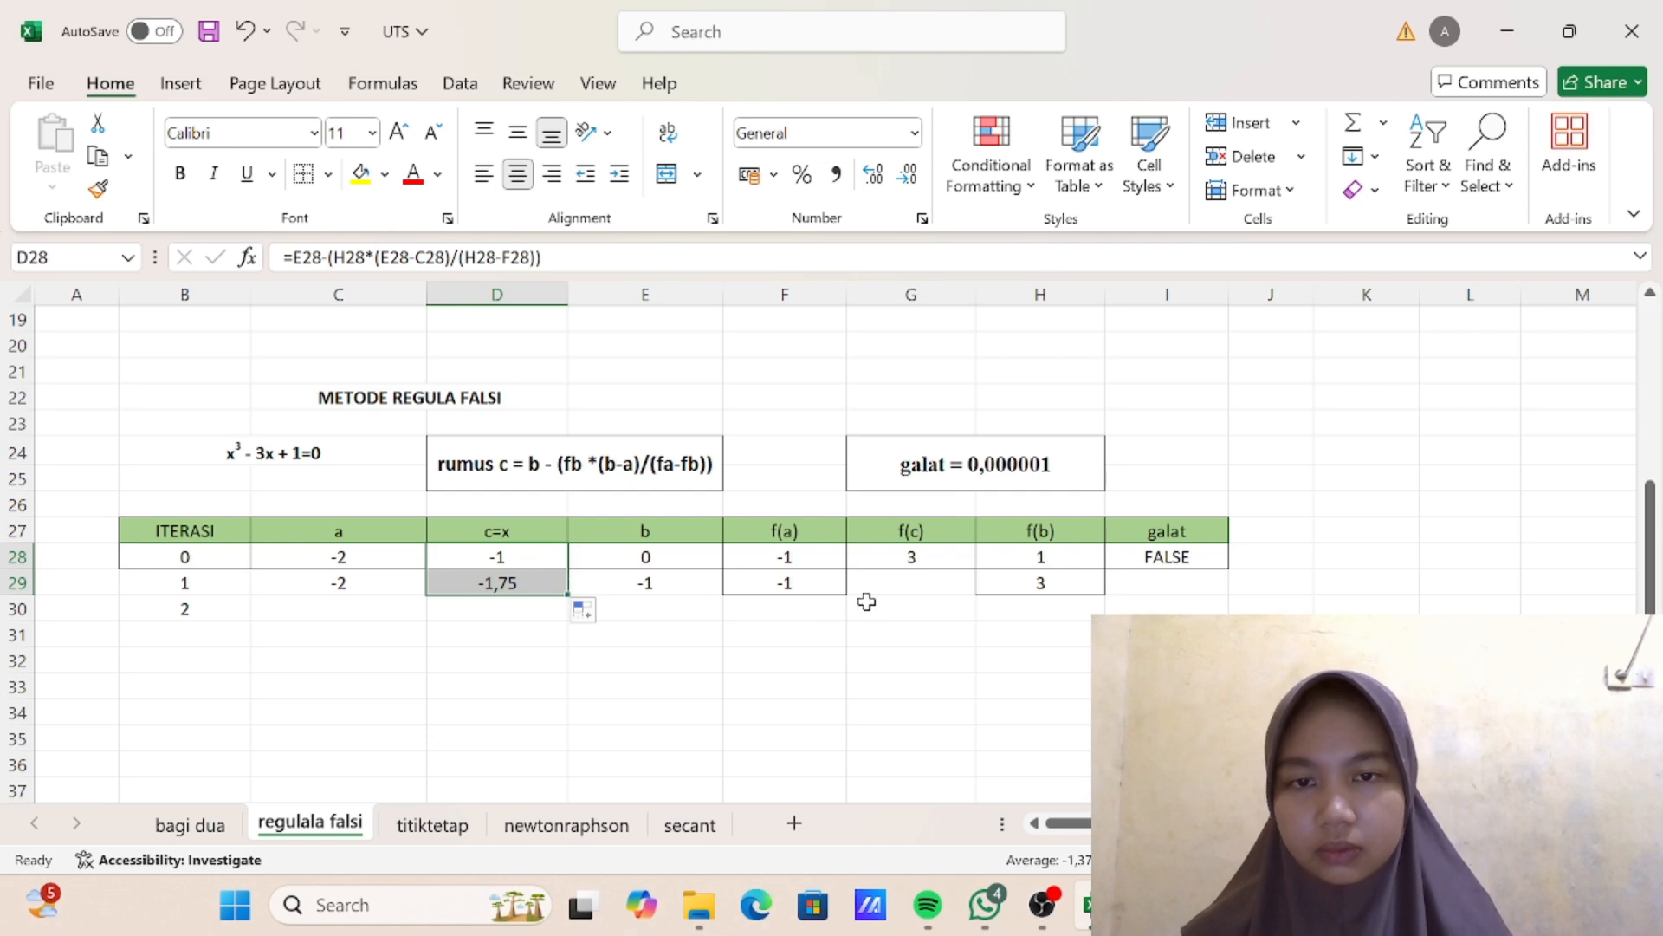
{"action": "left_click", "coordinate": [944, 558]}
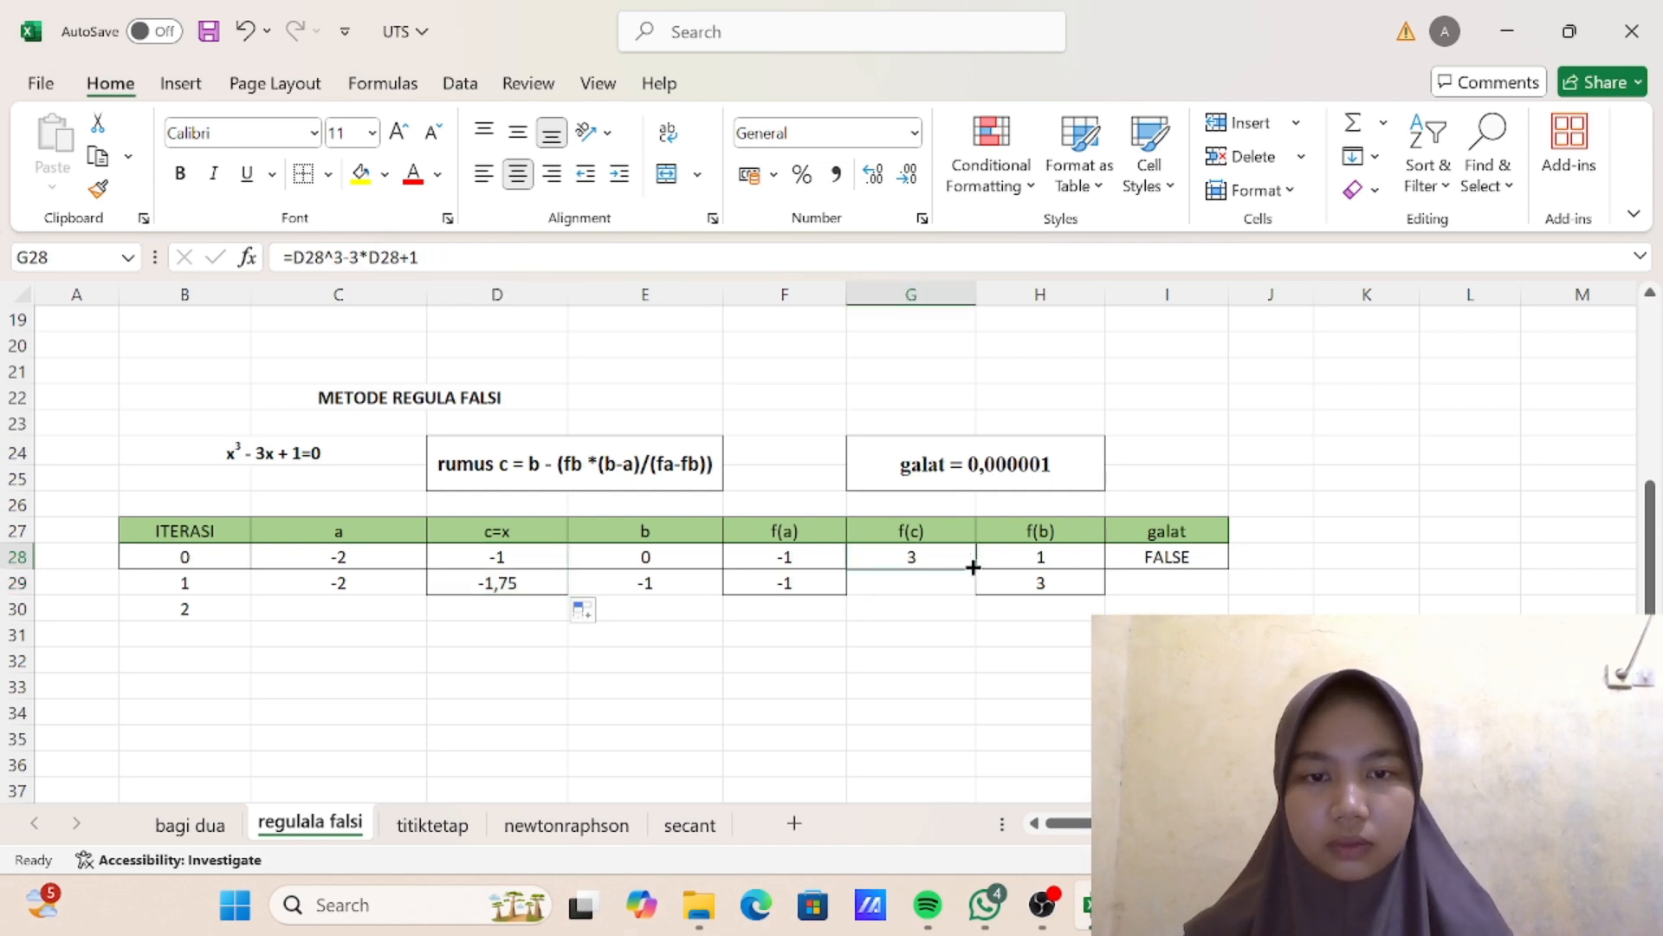
{"action": "left_click_drag", "start_coordinate": [973, 566], "coordinate": [973, 590]}
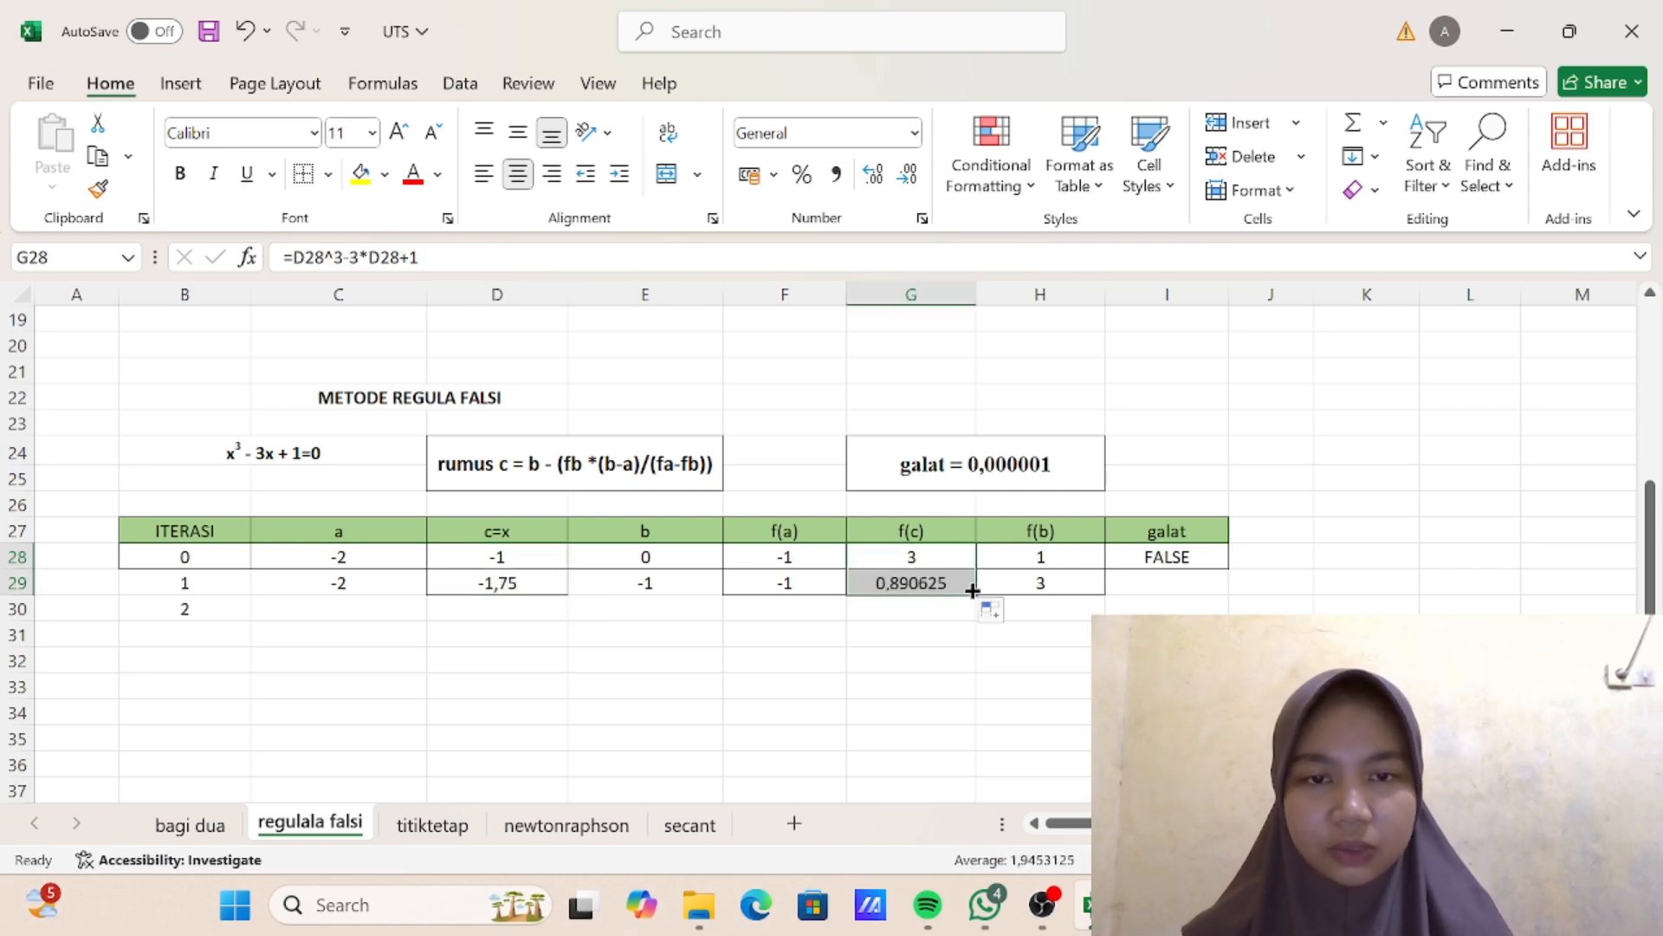
- Fill the galat check from I28 into I29, and extend the iteration 1 row (B29:I29) down to iteration 7 in row 35
{"action": "left_click", "coordinate": [1137, 559]}
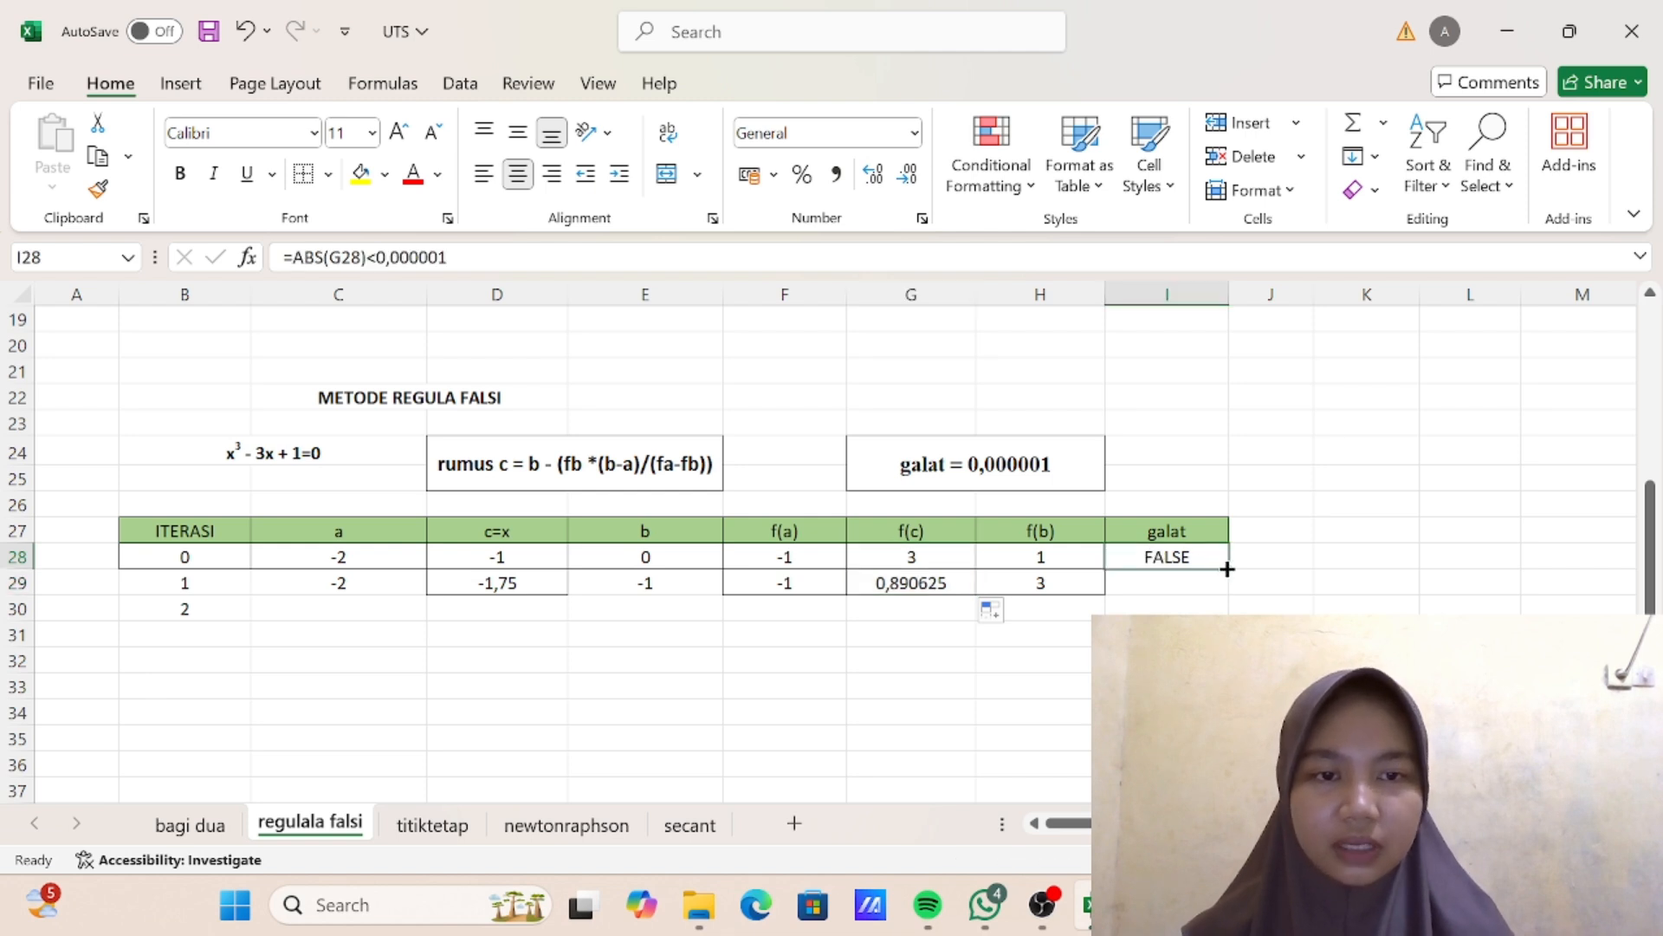
{"action": "left_click_drag", "start_coordinate": [1226, 569], "coordinate": [1229, 597]}
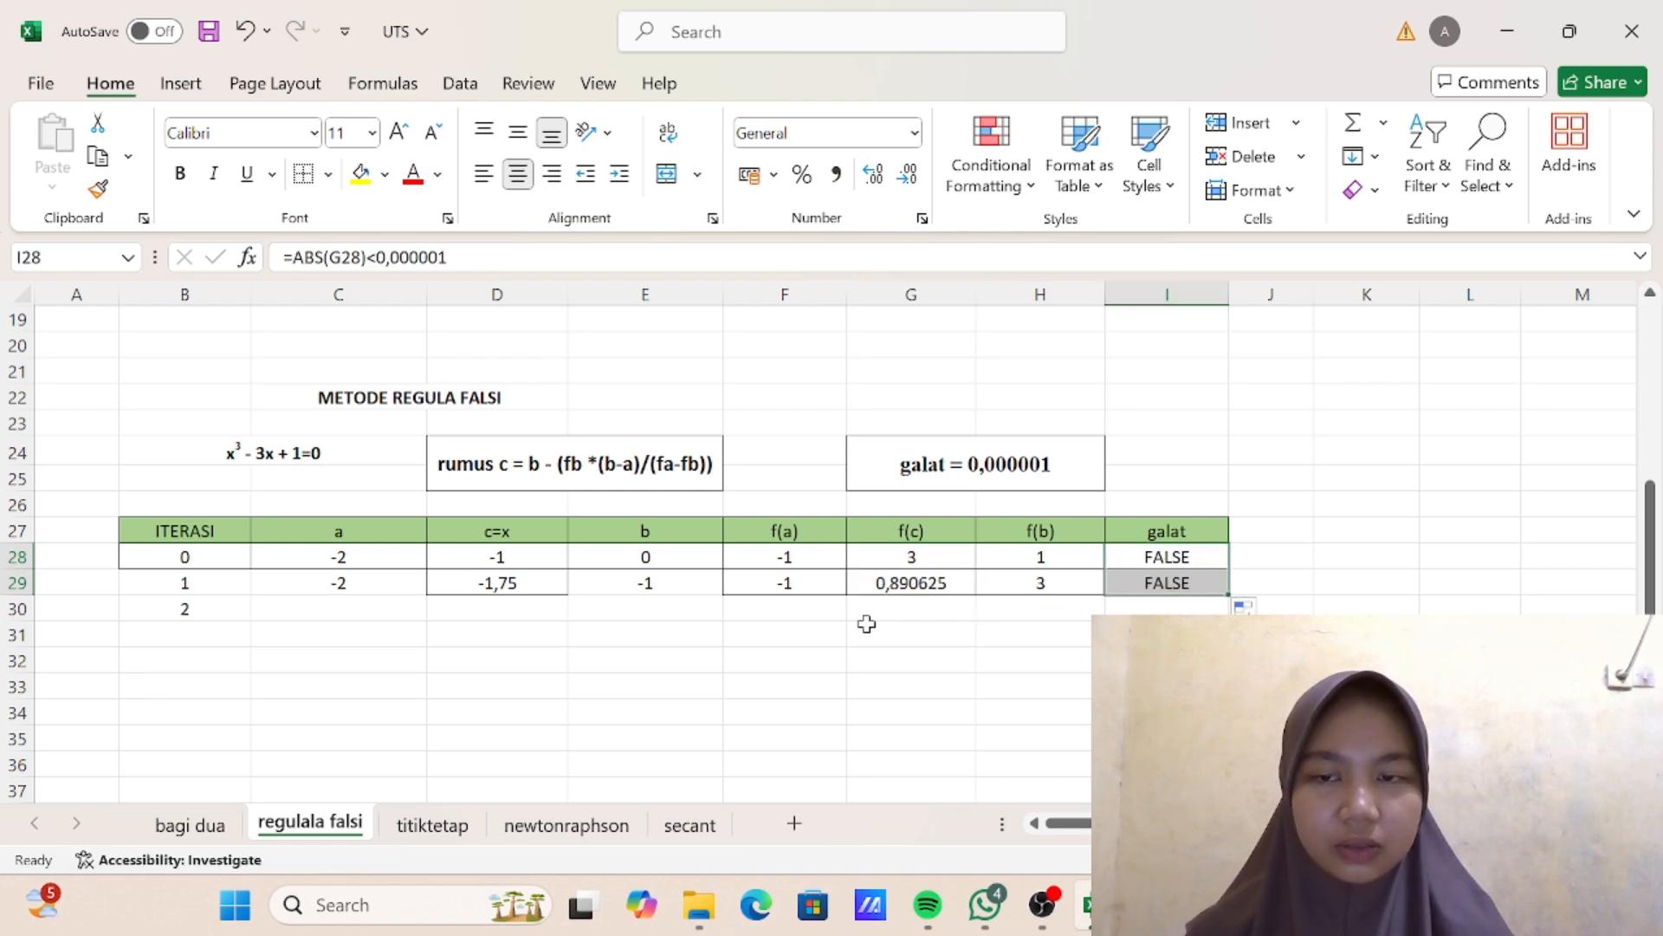
{"action": "scroll", "coordinate": [867, 624], "scroll_direction": "down", "scroll_amount": 1}
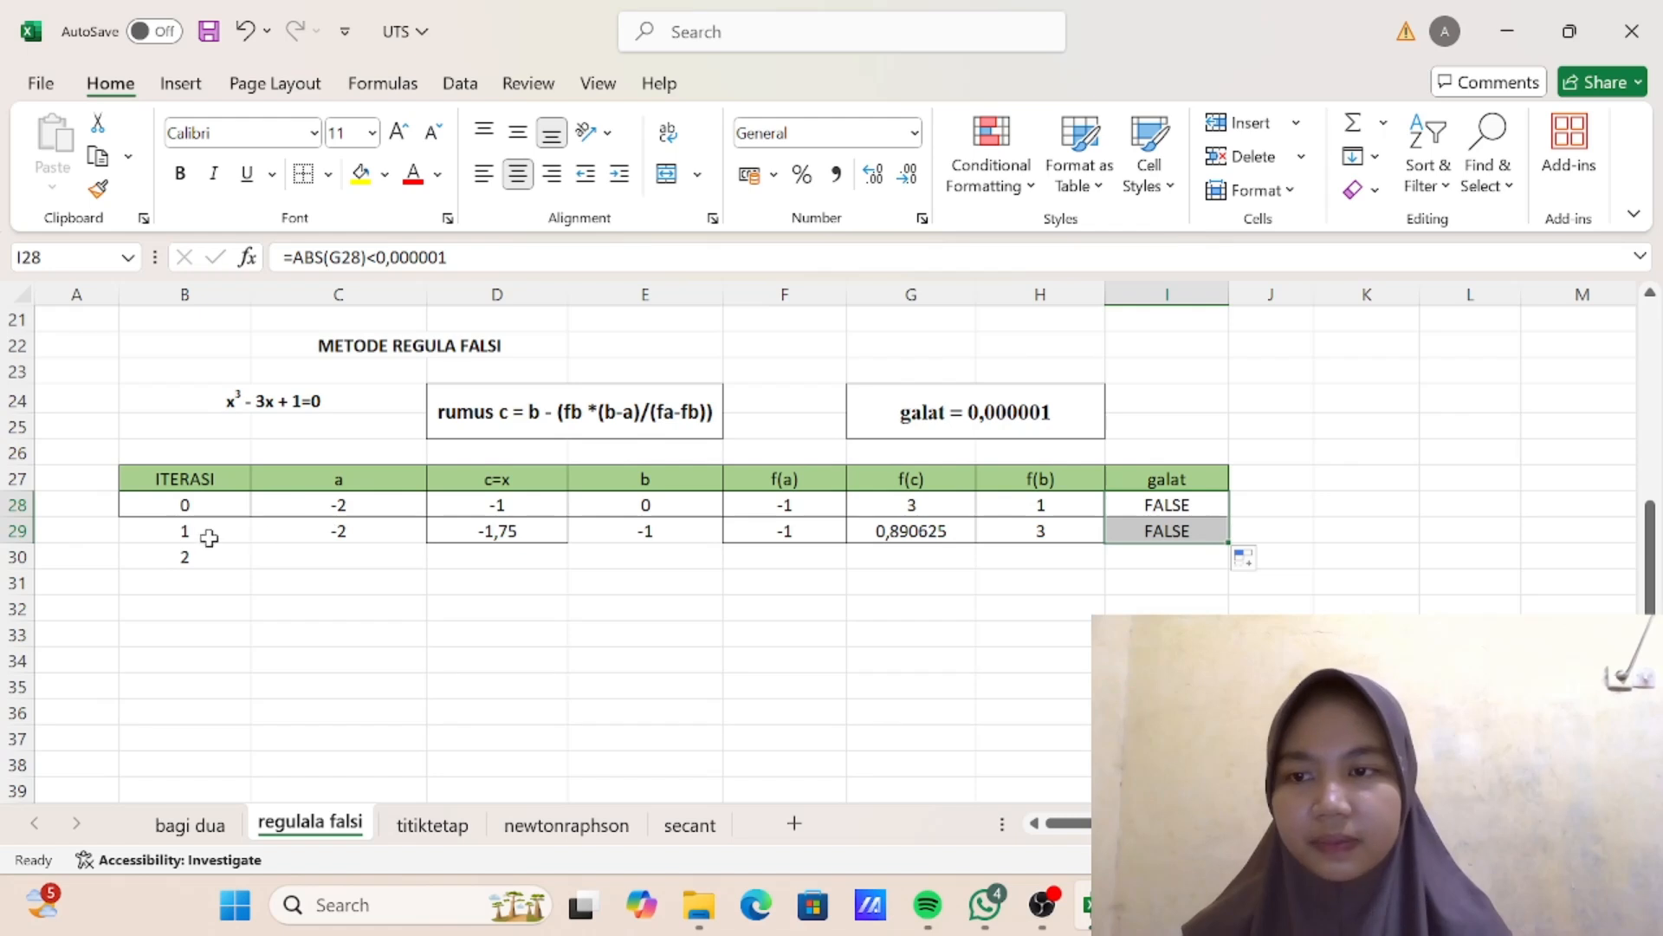
{"action": "left_click_drag", "start_coordinate": [202, 537], "coordinate": [1222, 689]}
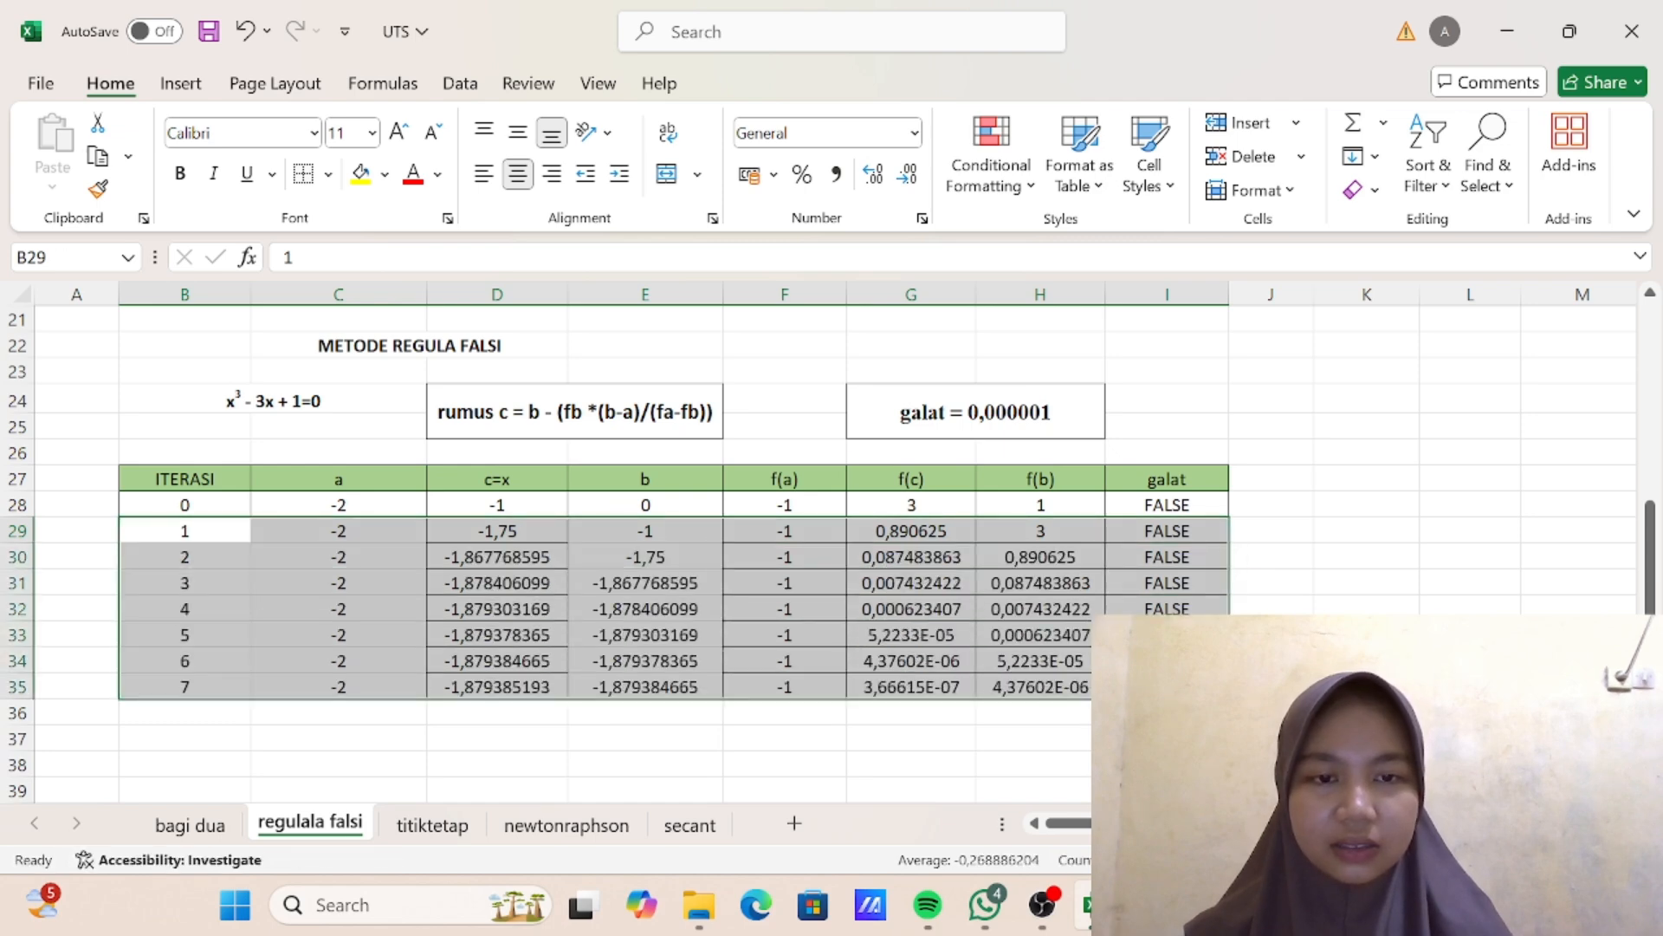
{"action": "left_click", "coordinate": [1304, 605]}
{"action": "scroll", "coordinate": [1304, 605], "scroll_direction": "down", "scroll_amount": 2}
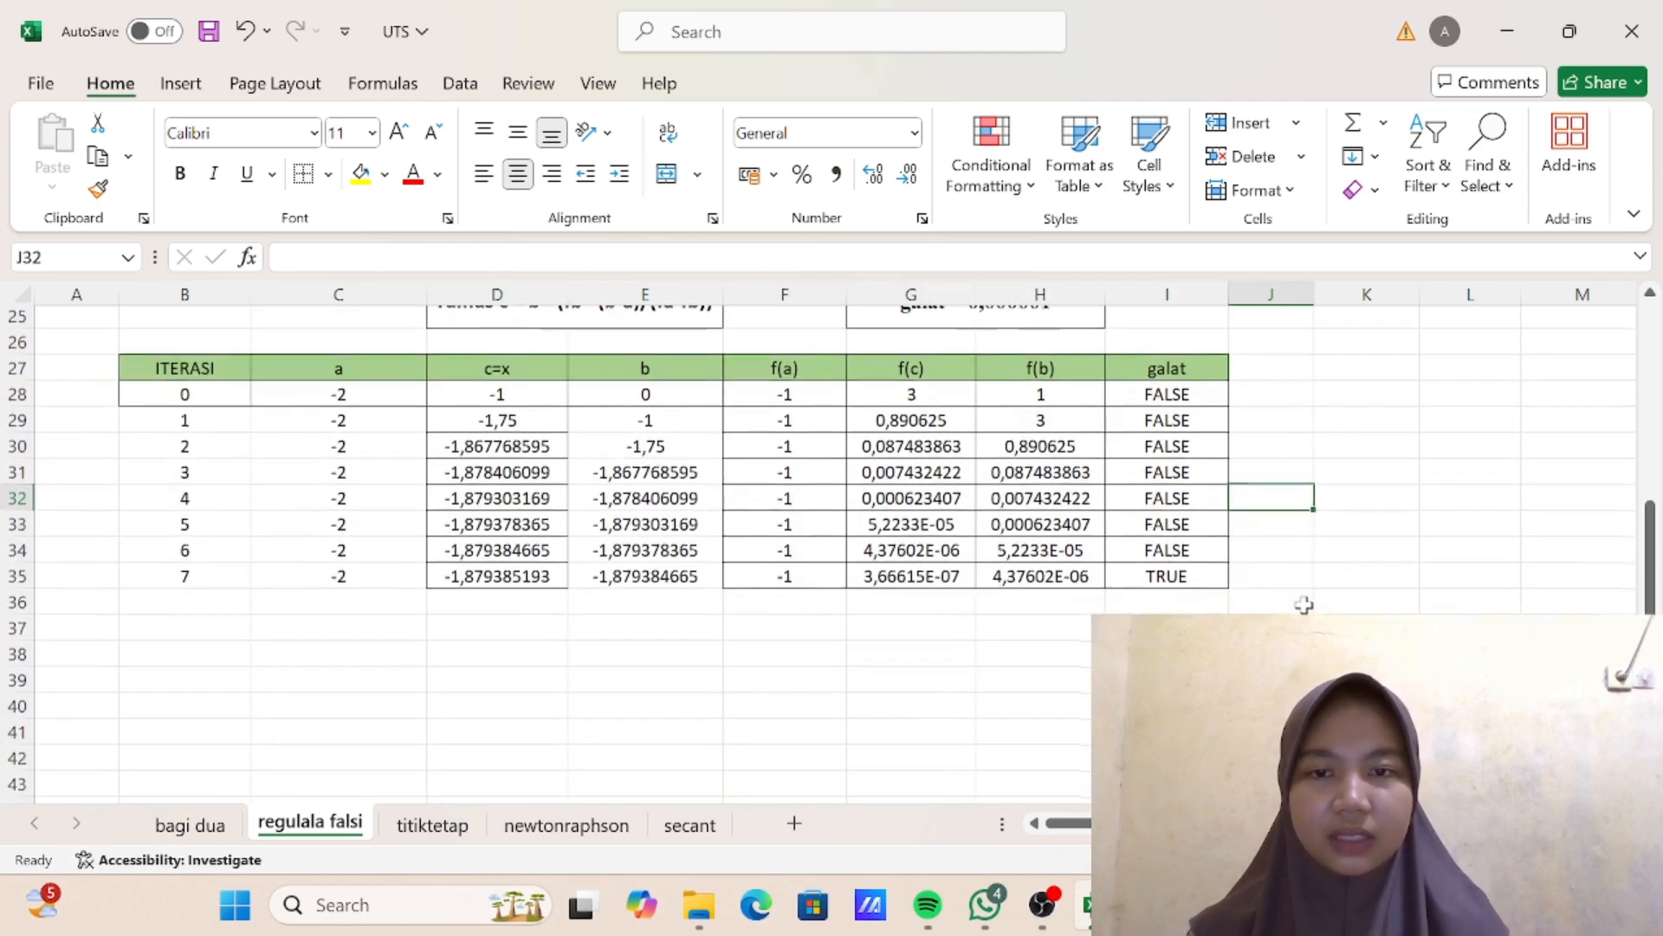
- Apply all borders to the regula falsi iteration rows B28:I35
{"action": "mouse_move", "coordinate": [221, 411]}
{"action": "left_mouse_down"}
{"action": "mouse_move", "coordinate": [948, 562]}
{"action": "mouse_move", "coordinate": [1145, 582]}
{"action": "left_mouse_up"}
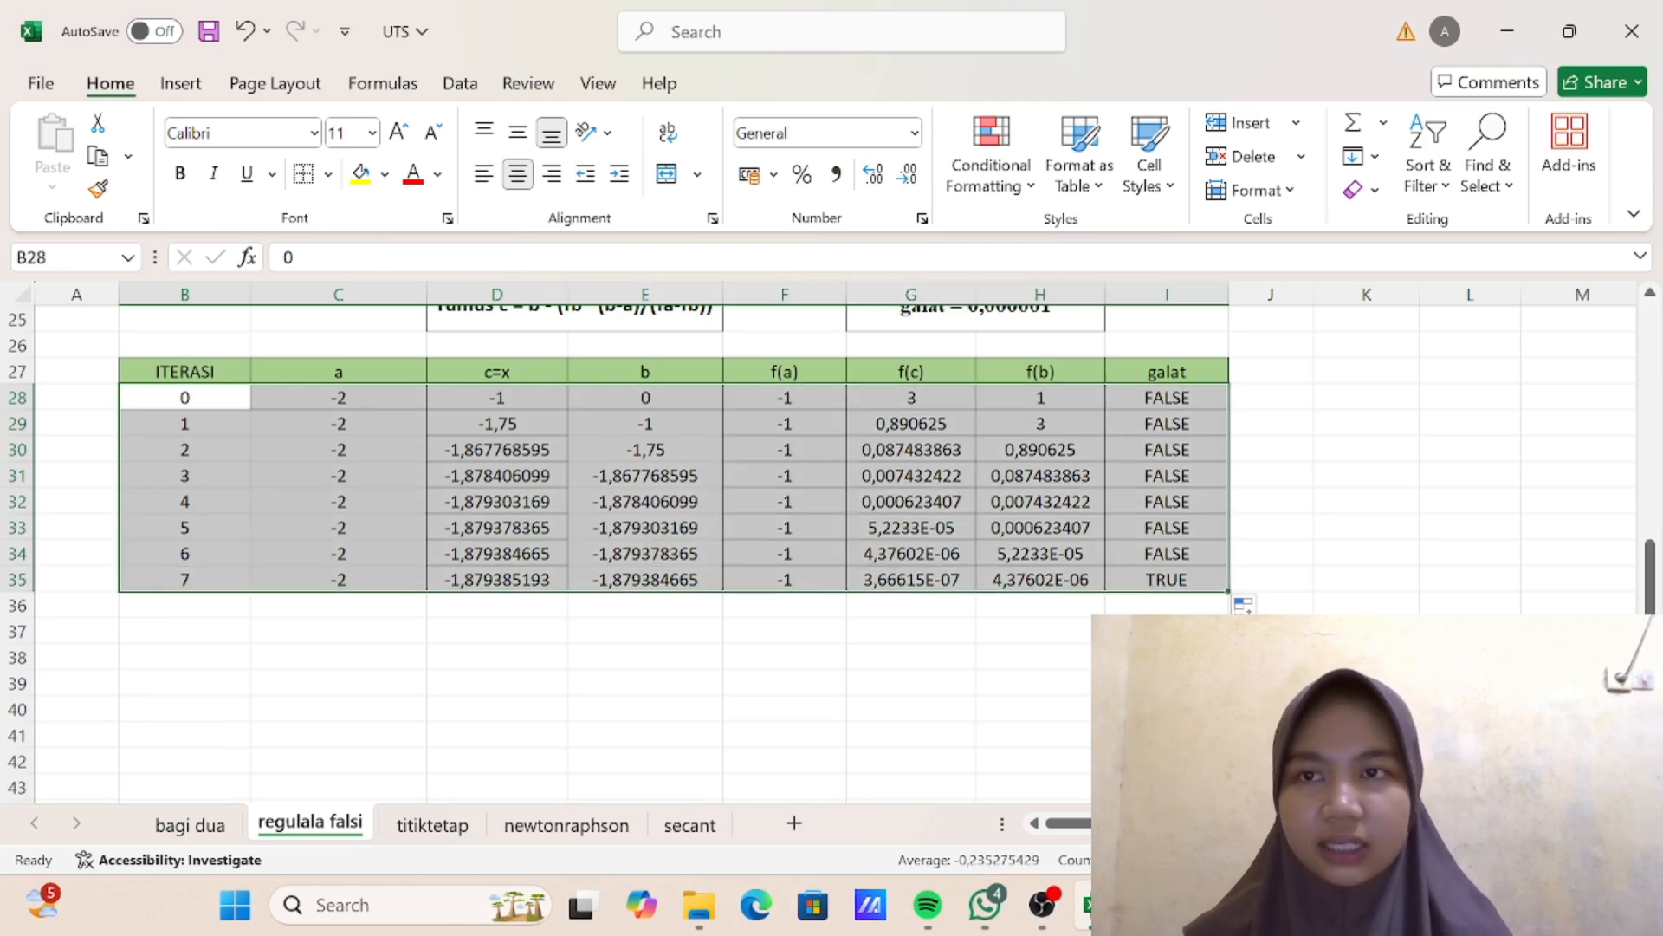
{"action": "left_click", "coordinate": [328, 174]}
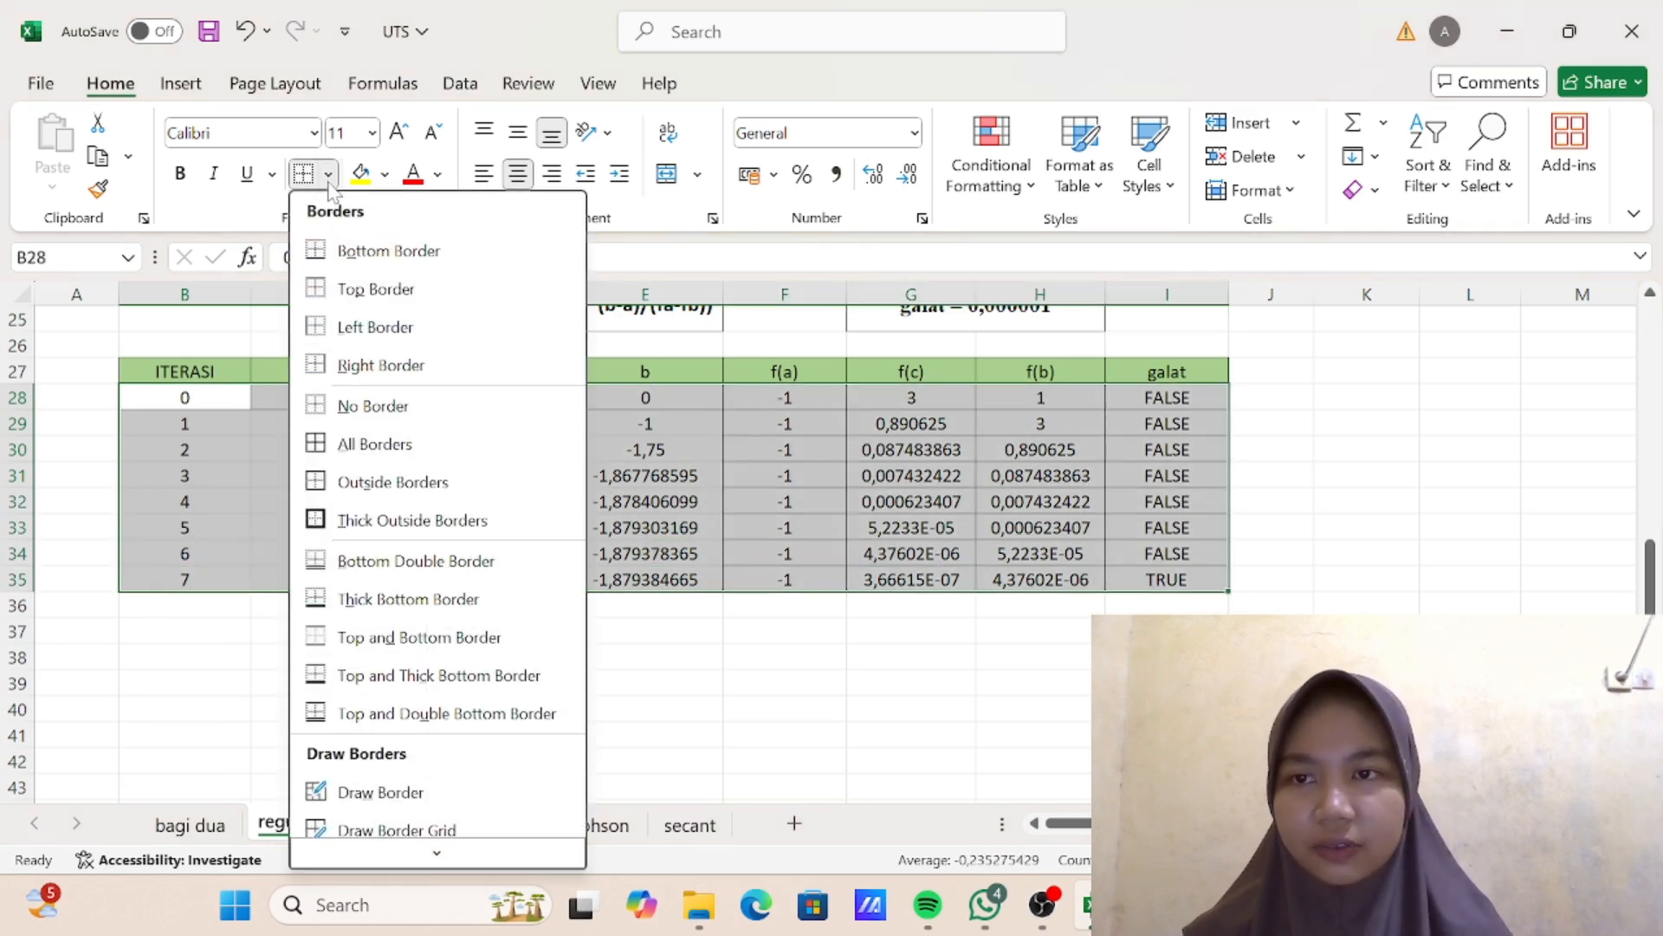
{"action": "left_click", "coordinate": [396, 458]}
{"action": "left_click", "coordinate": [638, 497]}
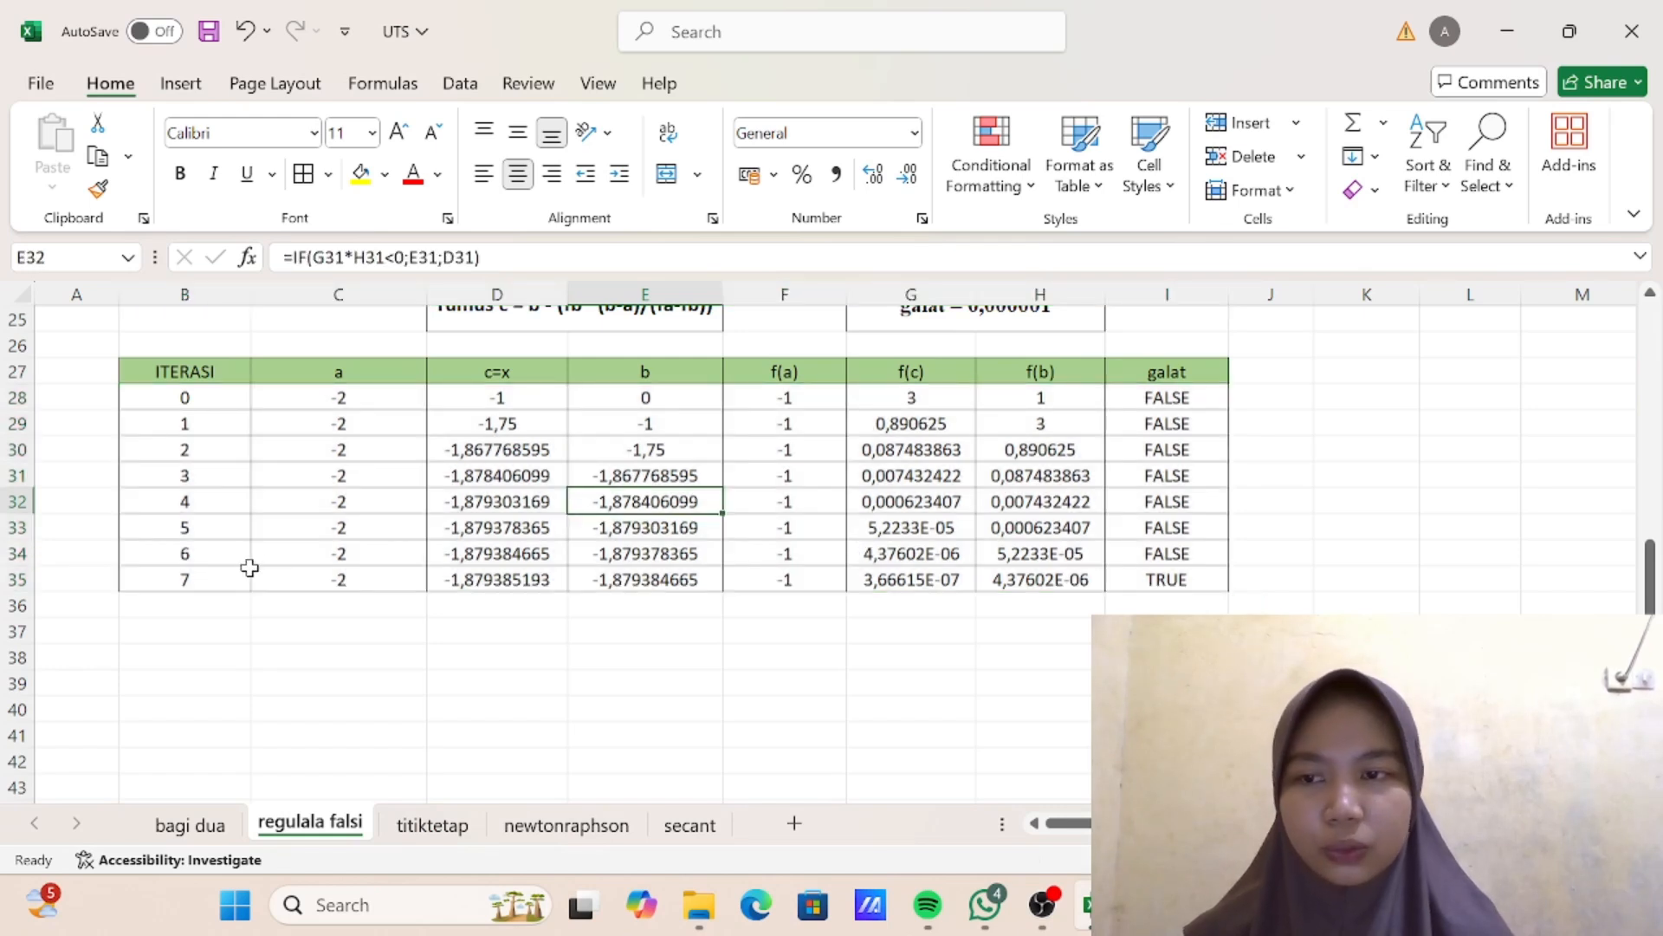
- Highlight the iteration 7 row, B35:I35, with a yellow fill
{"action": "left_click_drag", "start_coordinate": [207, 578], "coordinate": [1124, 579]}
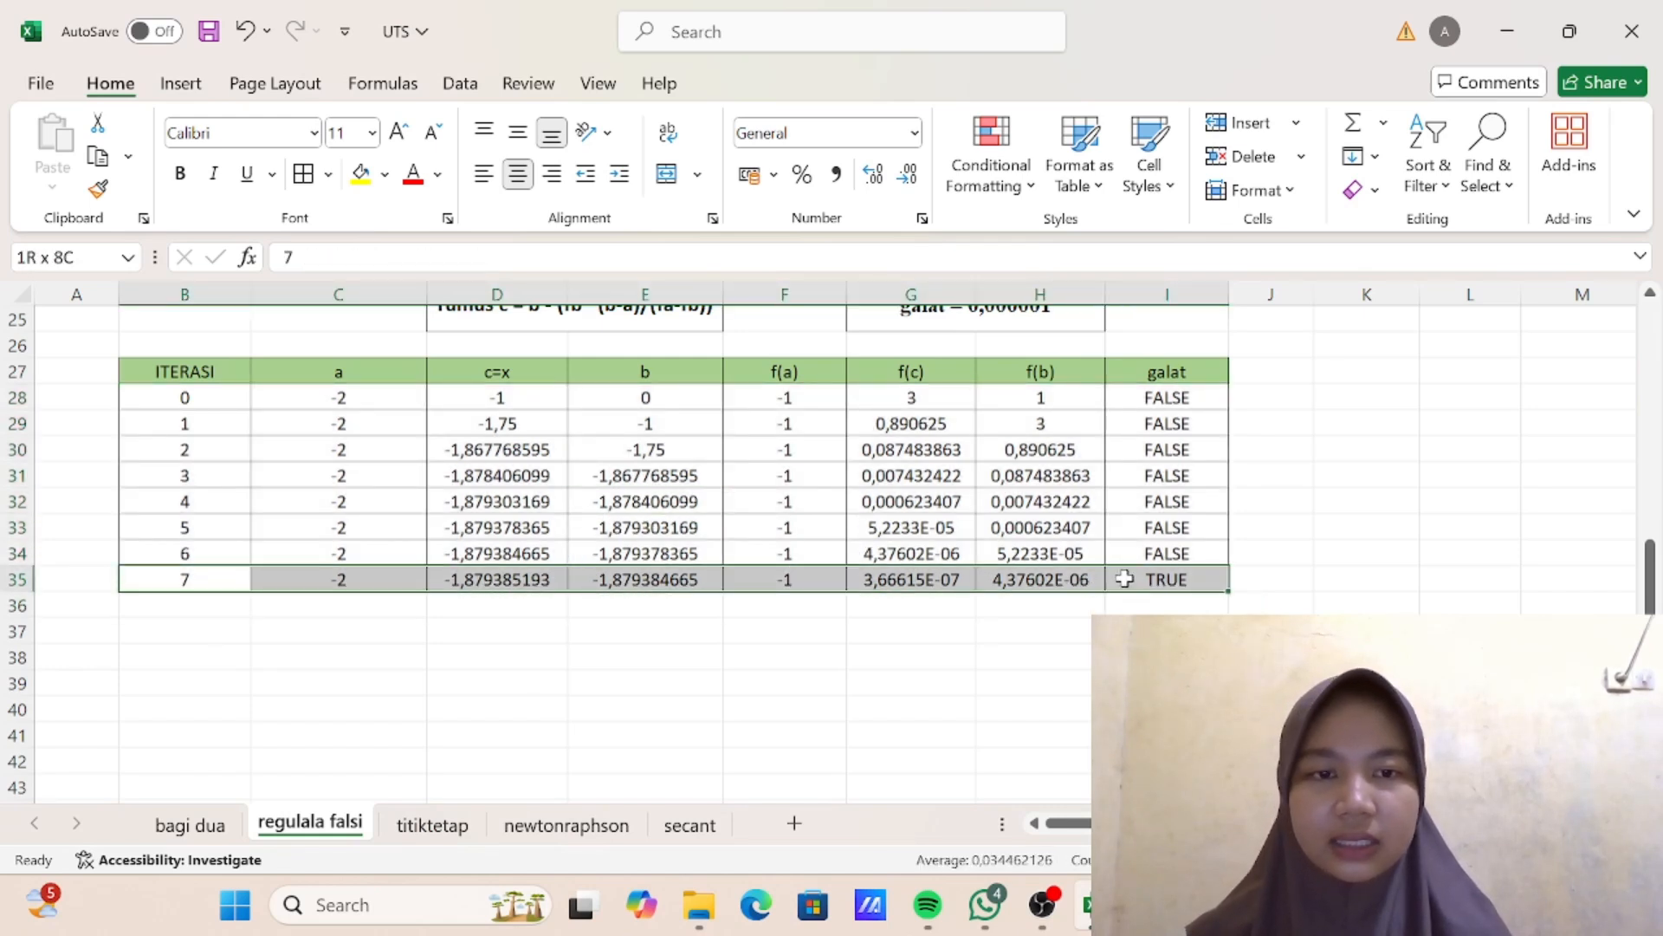
{"action": "left_click", "coordinate": [360, 173]}
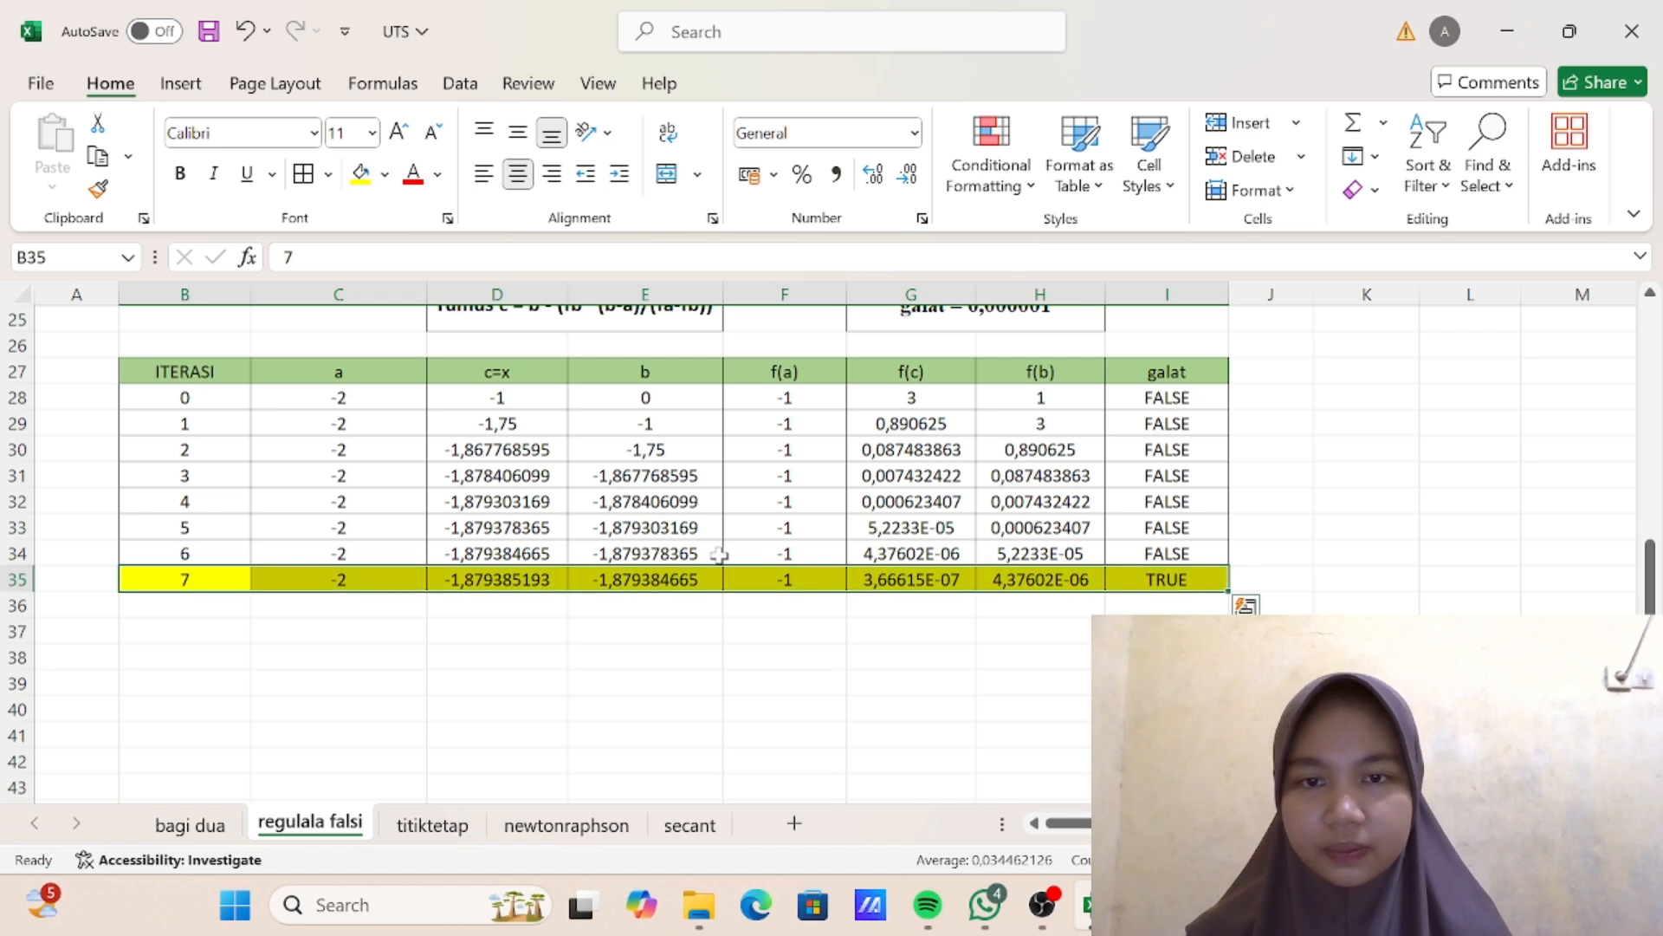
{"action": "left_click", "coordinate": [943, 500]}
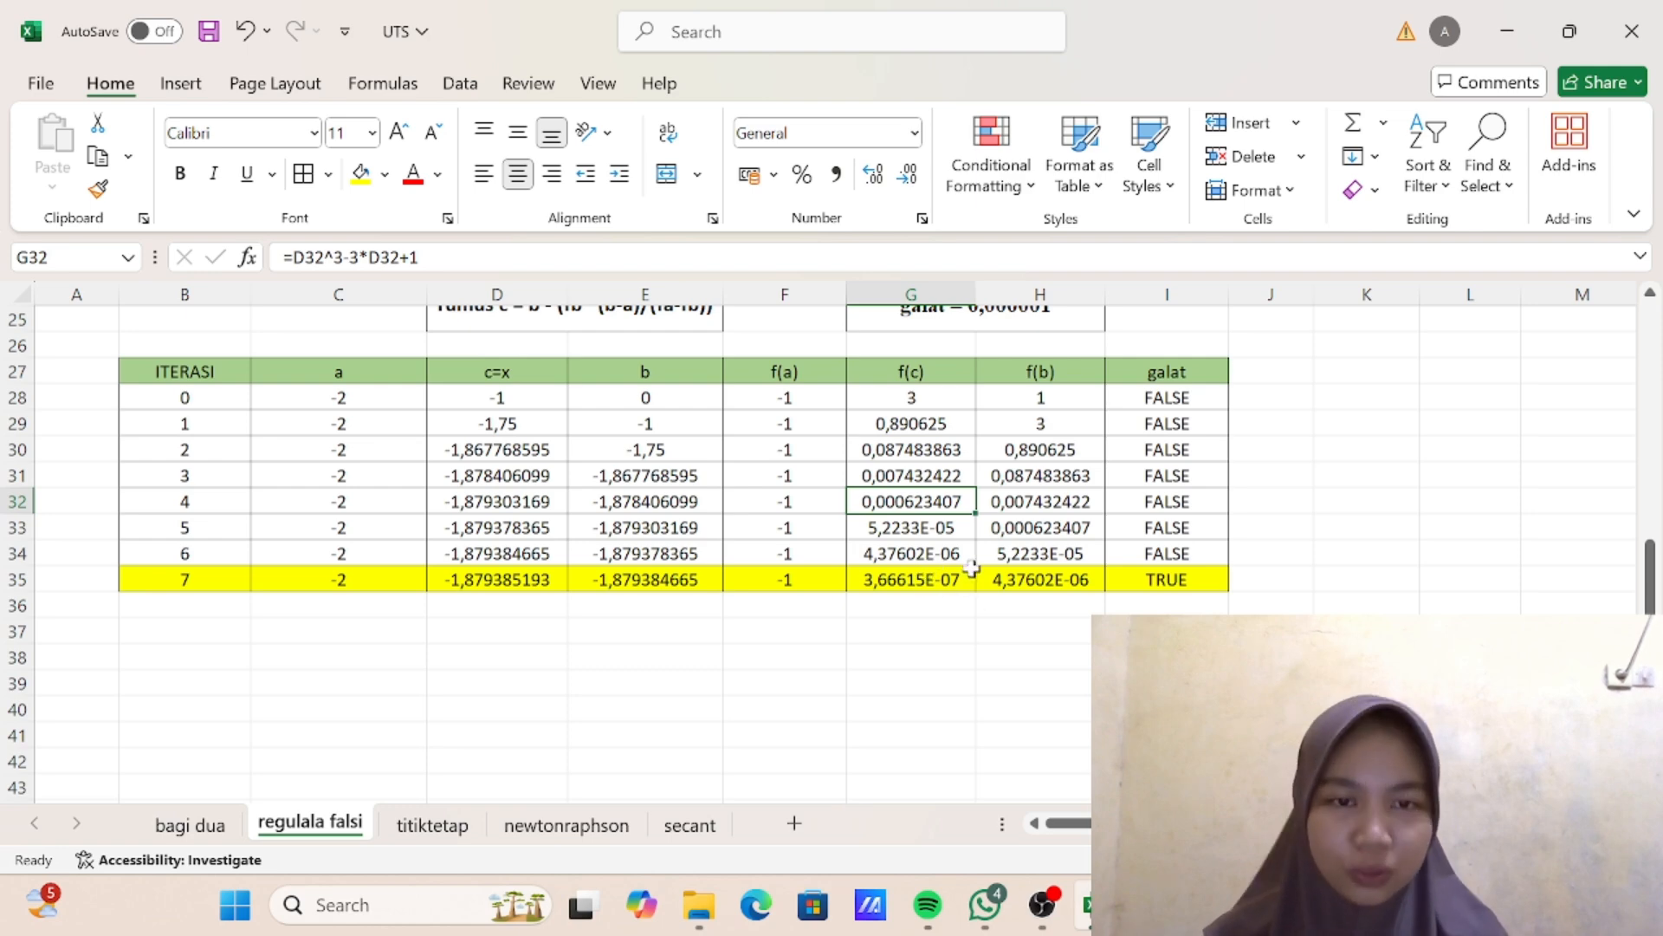
{"action": "scroll", "coordinate": [953, 555], "scroll_direction": "up", "scroll_amount": 2}
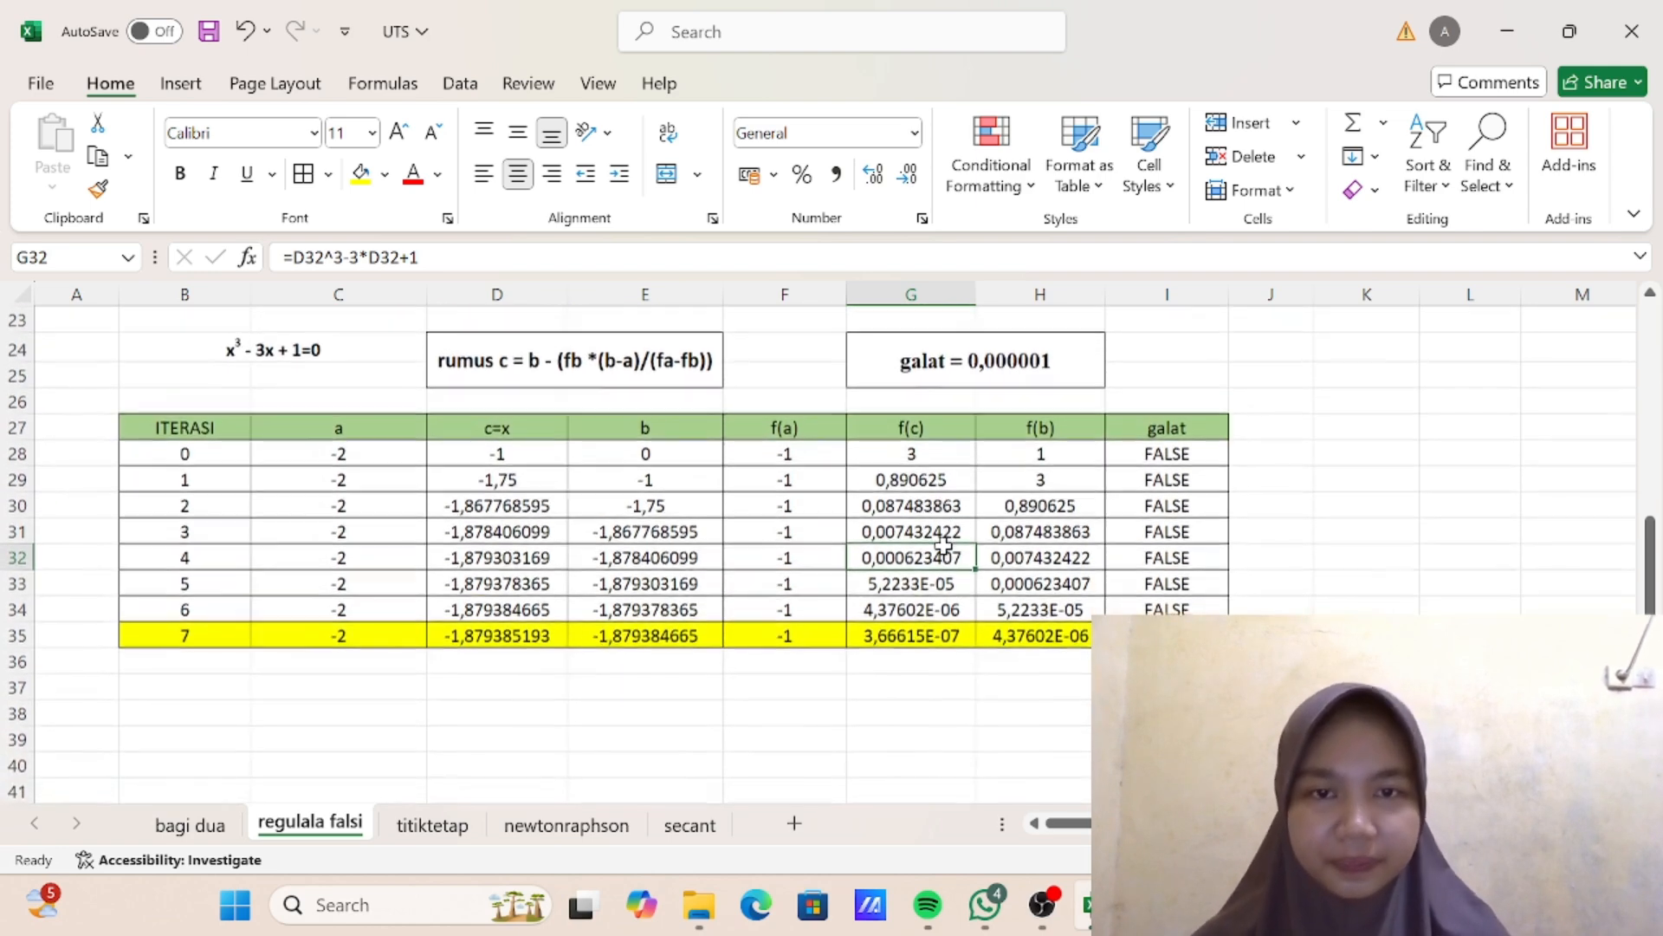
{"action": "scroll", "coordinate": [944, 544], "scroll_direction": "up", "scroll_amount": 2}
{"action": "scroll", "coordinate": [1090, 499], "scroll_direction": "down", "scroll_amount": 3}
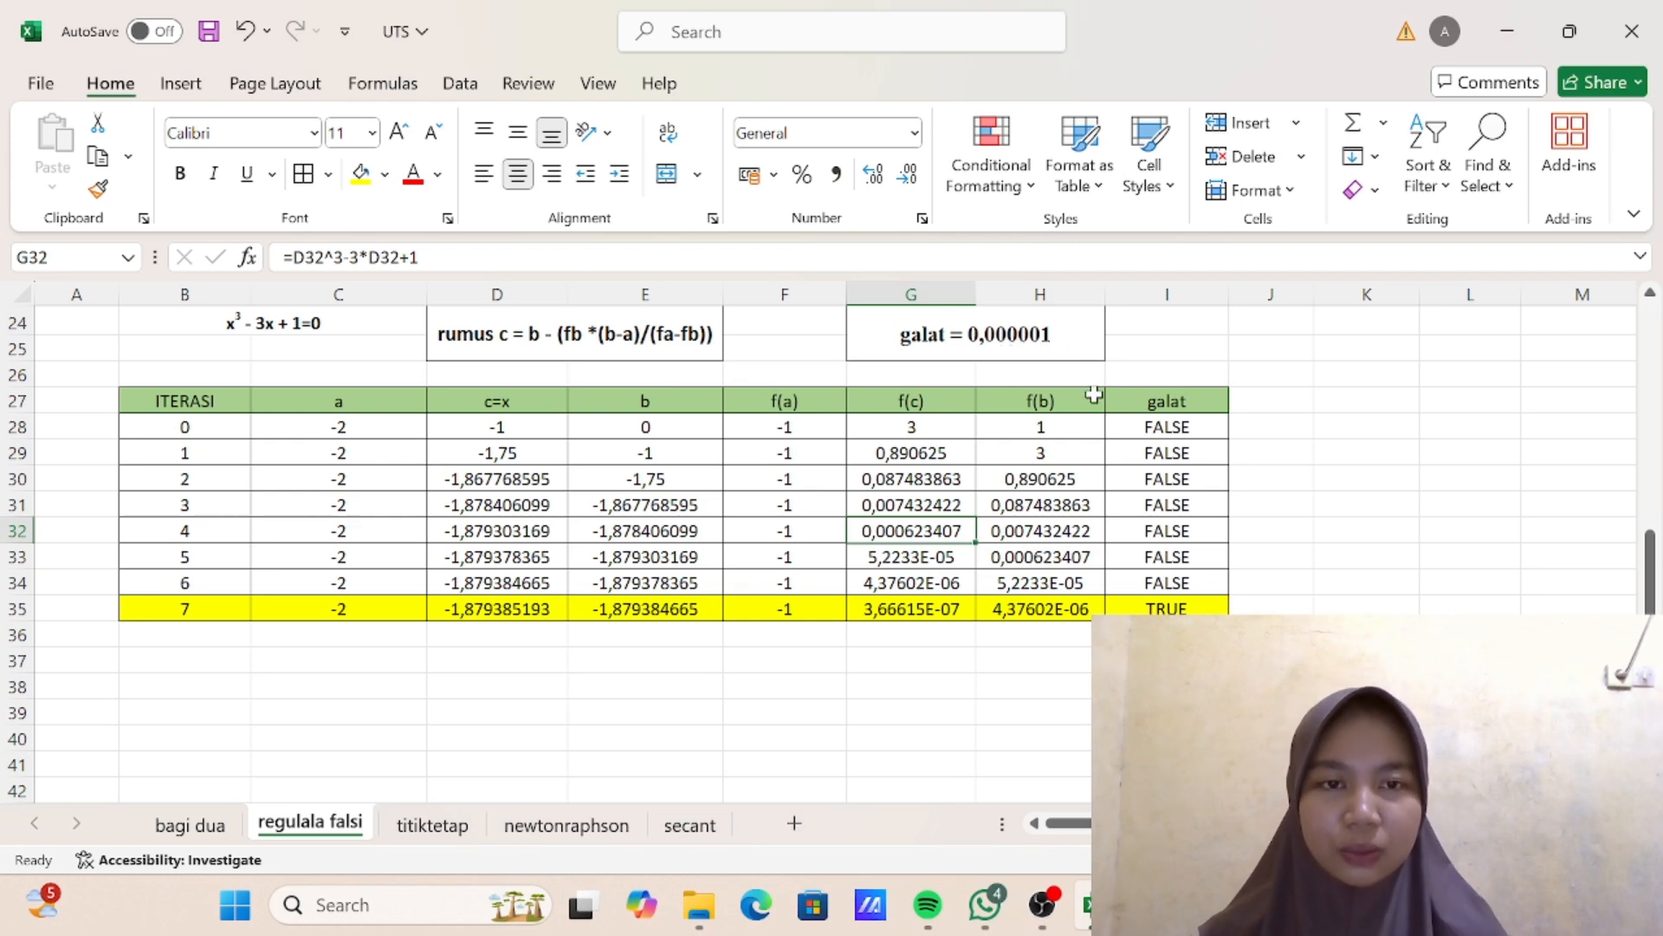
{"action": "scroll", "coordinate": [1094, 395], "scroll_direction": "up", "scroll_amount": 2}
{"action": "scroll", "coordinate": [1093, 395], "scroll_direction": "down", "scroll_amount": 1}
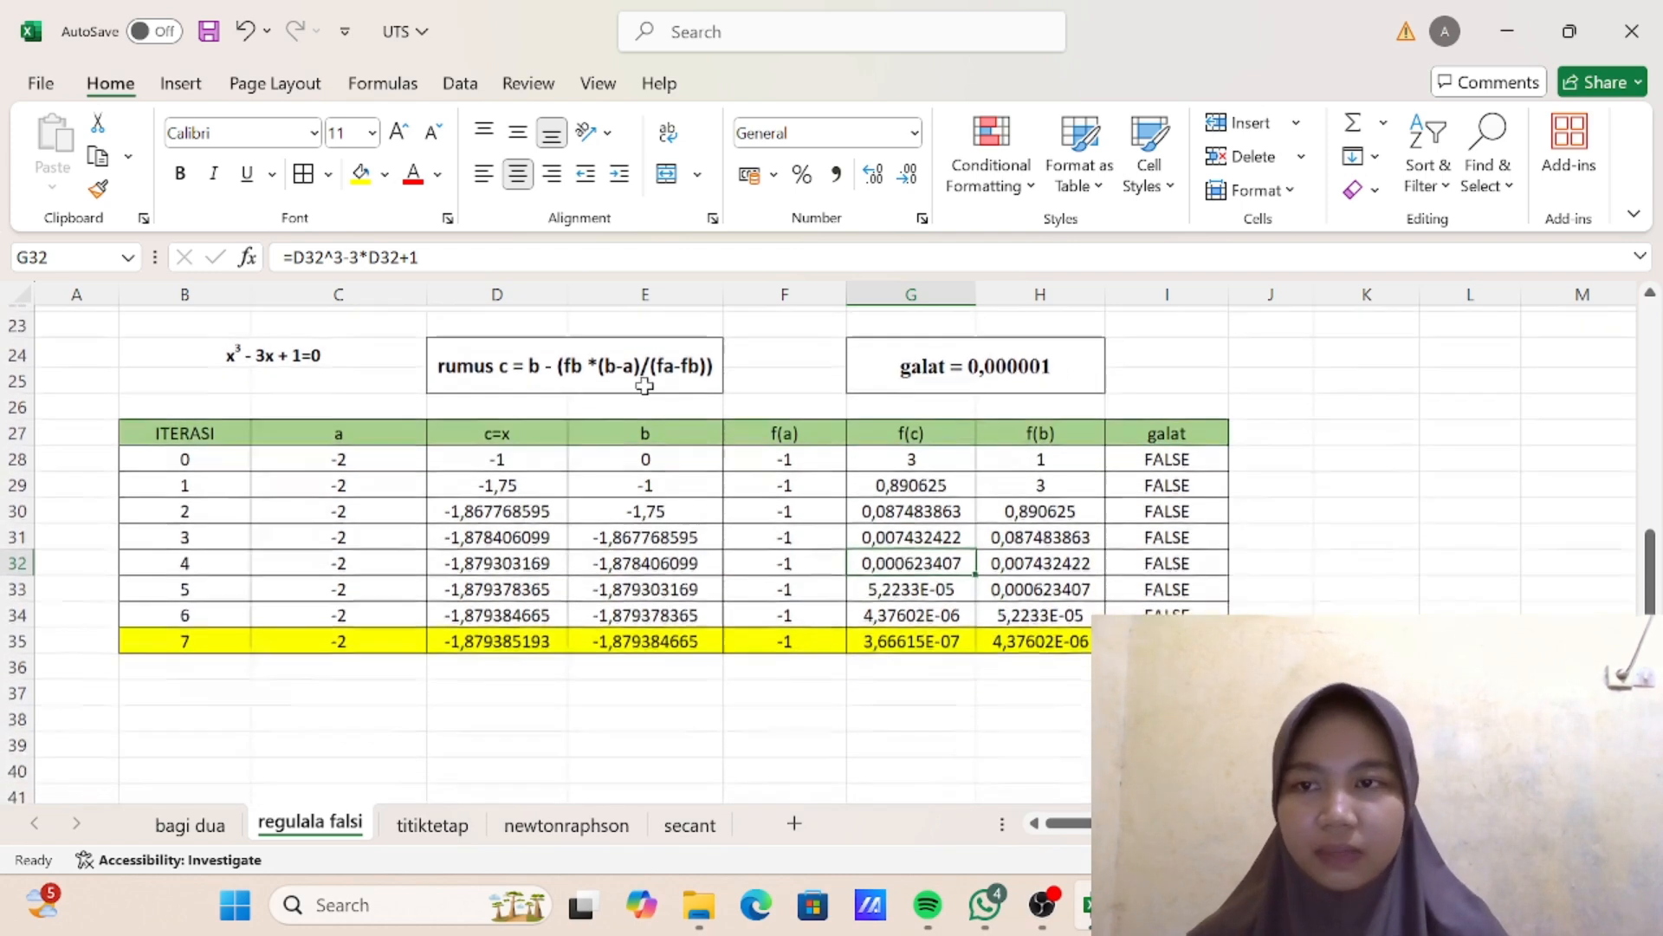
- Enter the next interval as 0,2 in cell B37 below the regula falsi table
{"action": "left_click", "coordinate": [210, 687]}
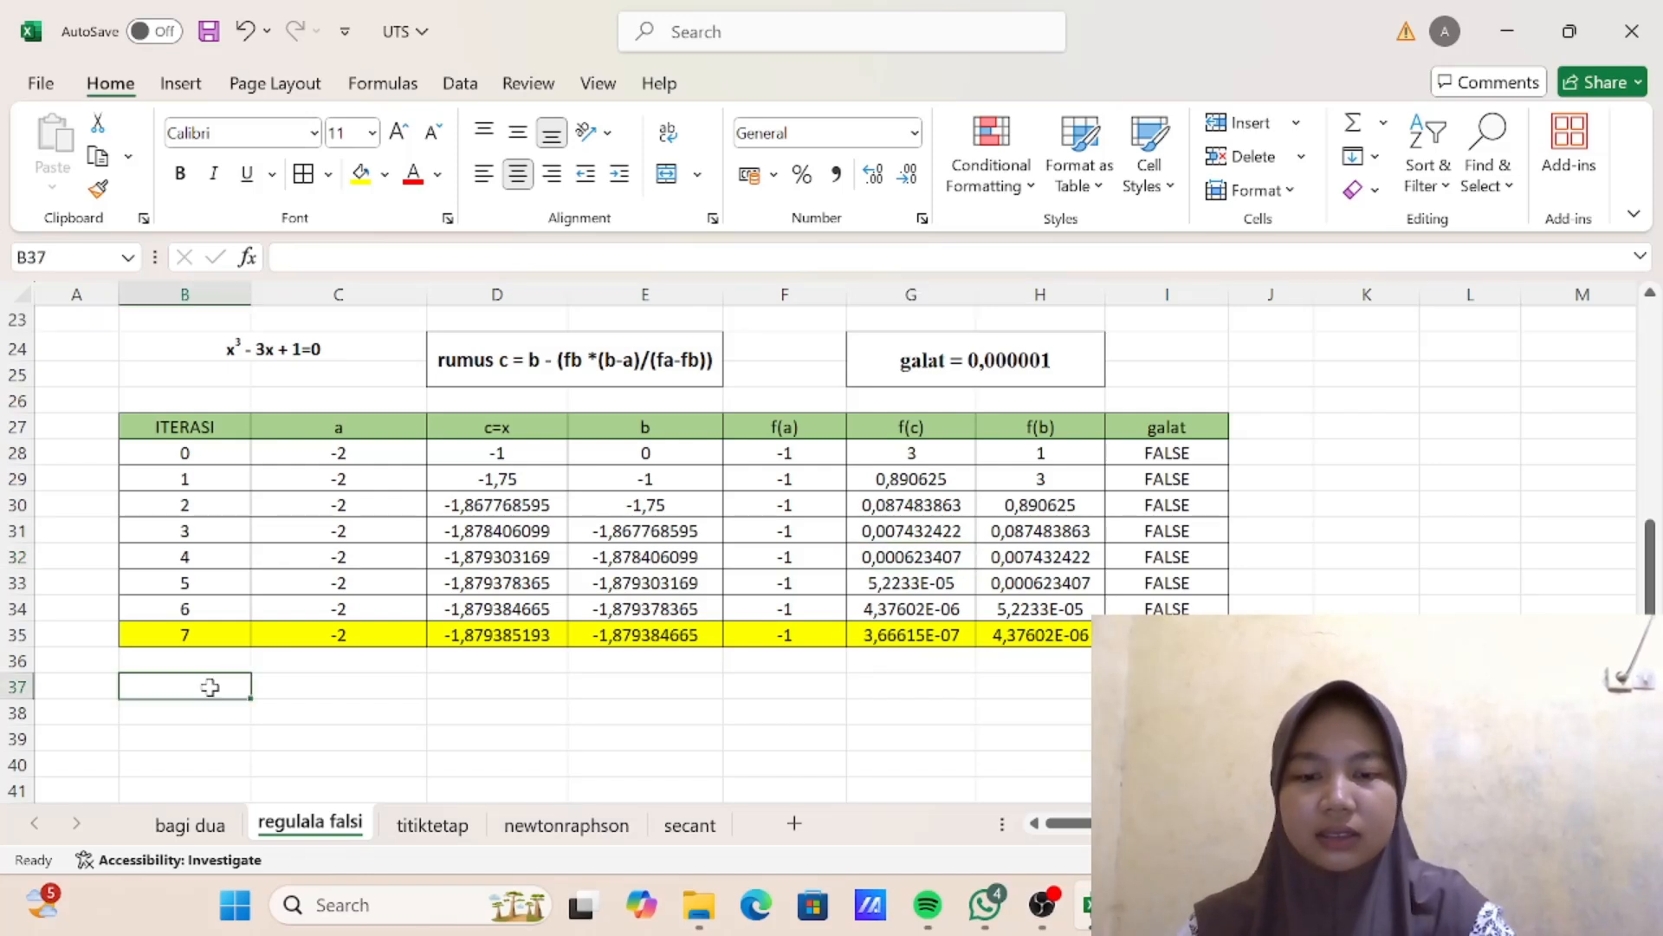
{"action": "type", "text": "9"}
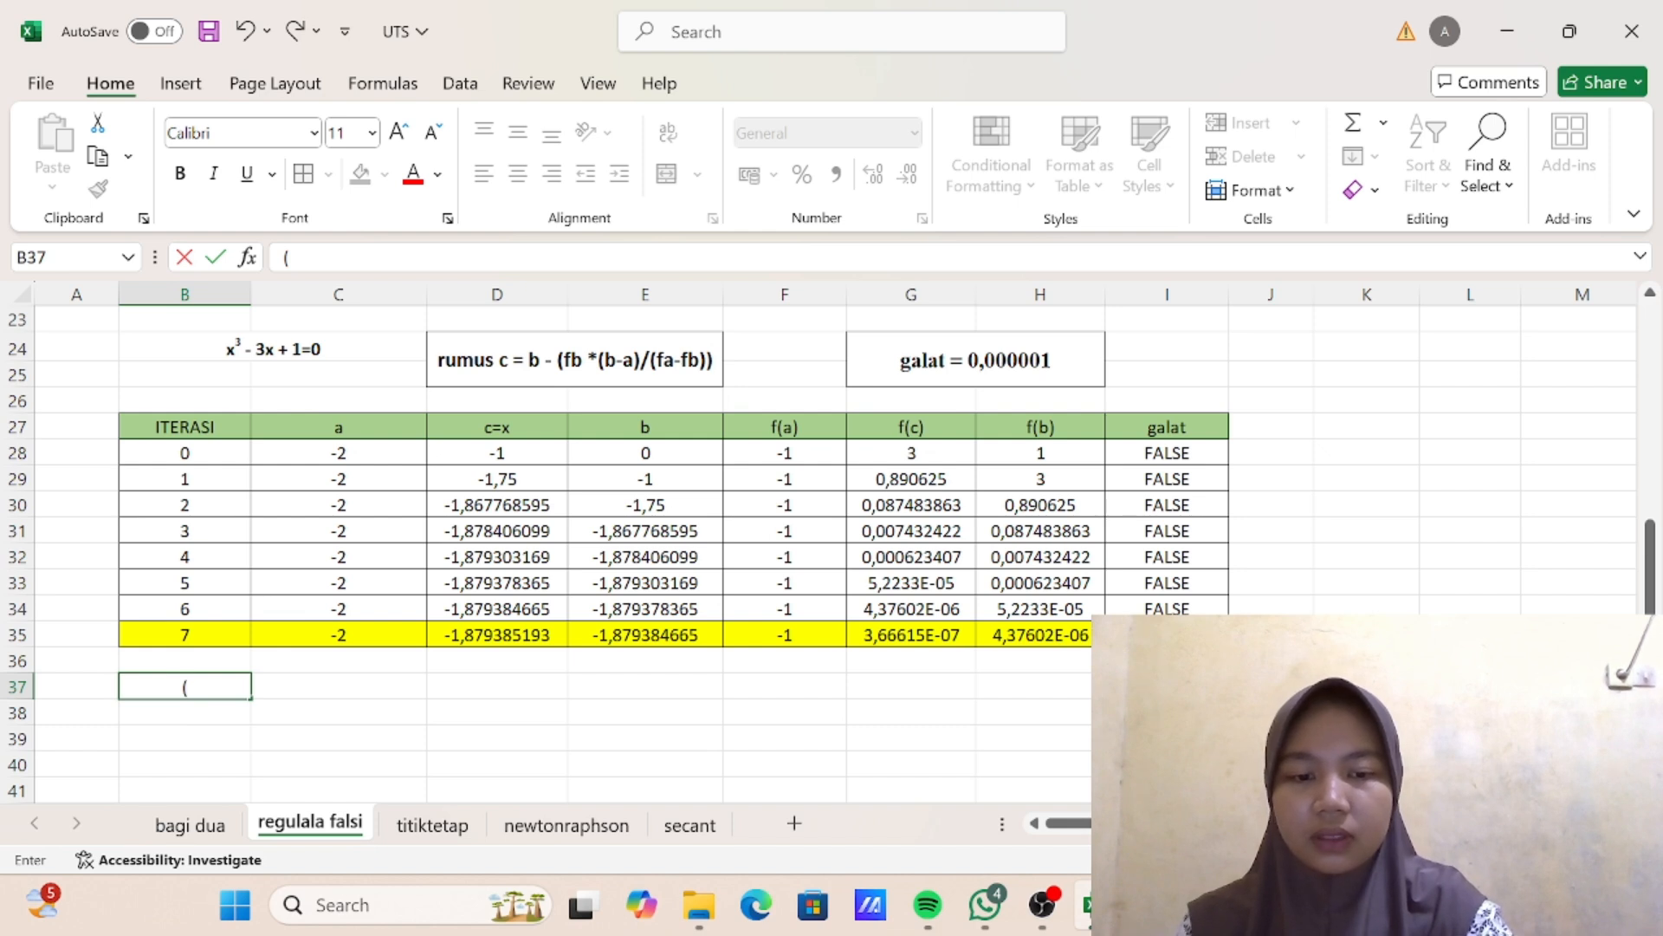
{"action": "type", "text": "0"}
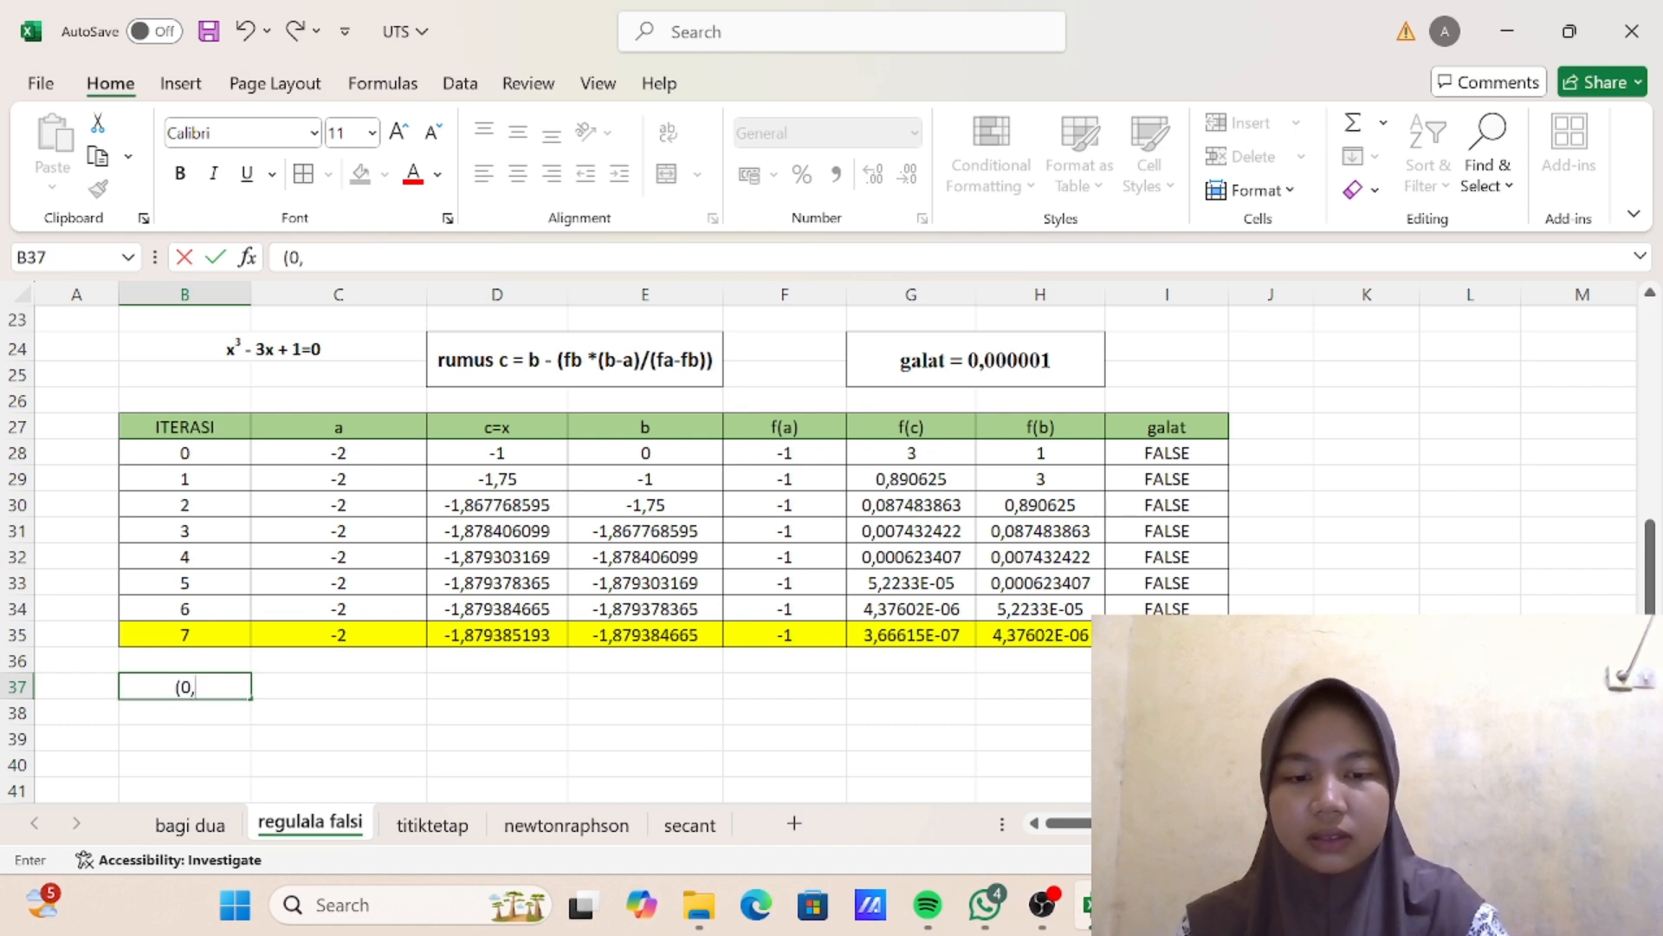
{"action": "type", "text": ",2)"}
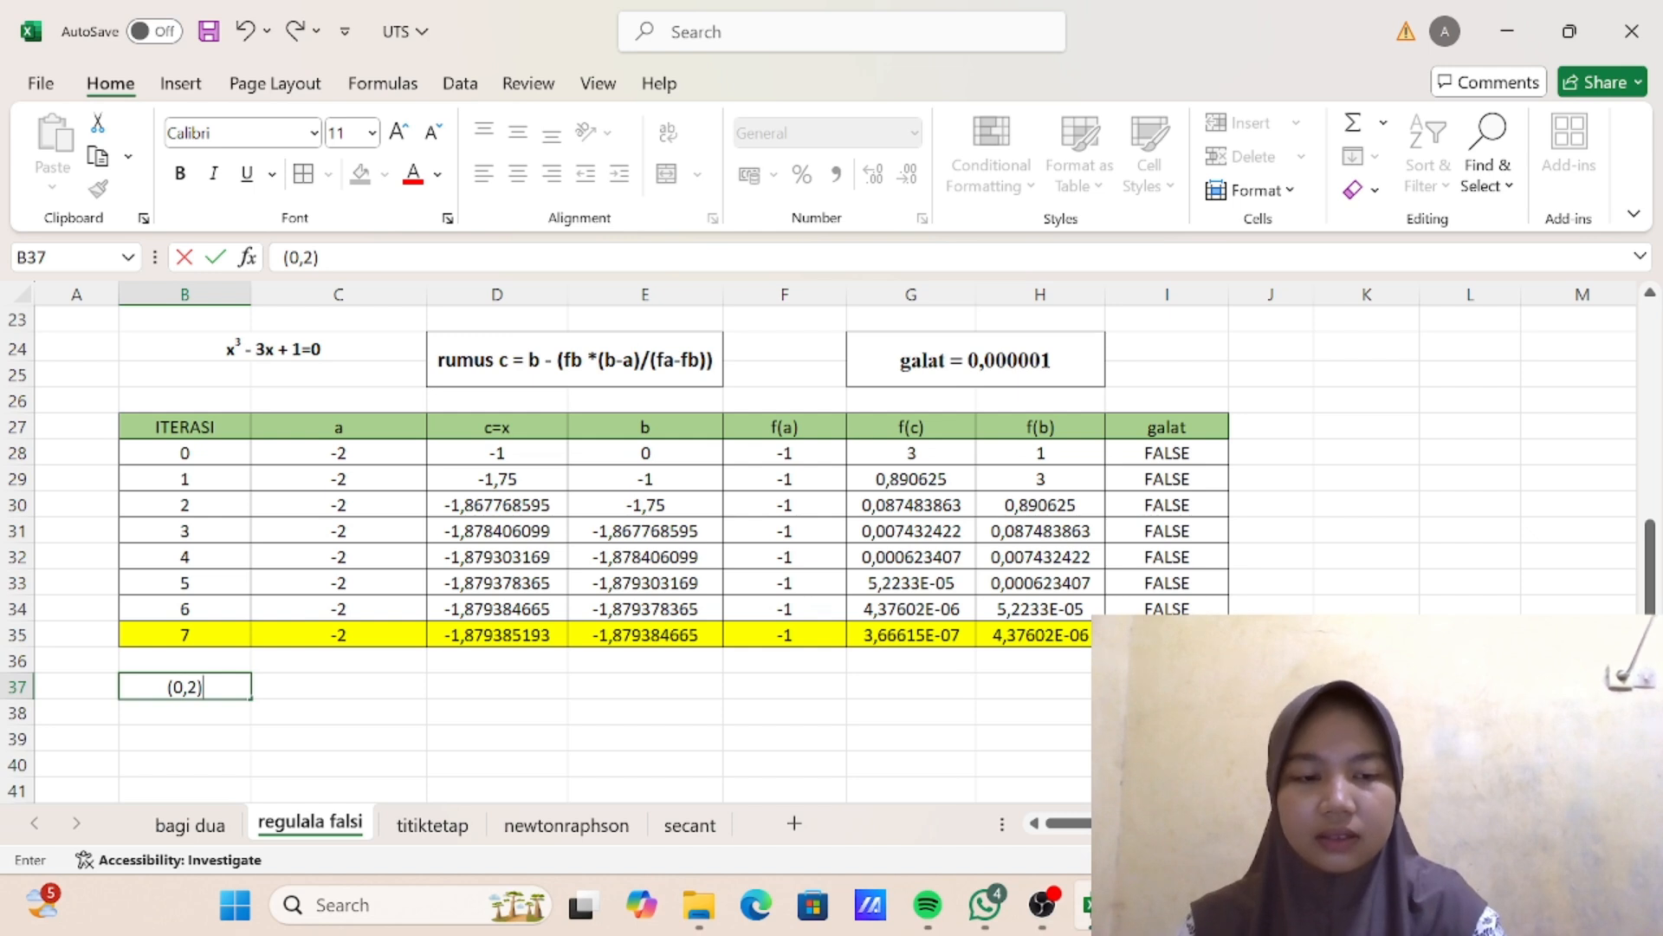
{"action": "key", "text": "Return"}
{"action": "double_click", "coordinate": [220, 692]}
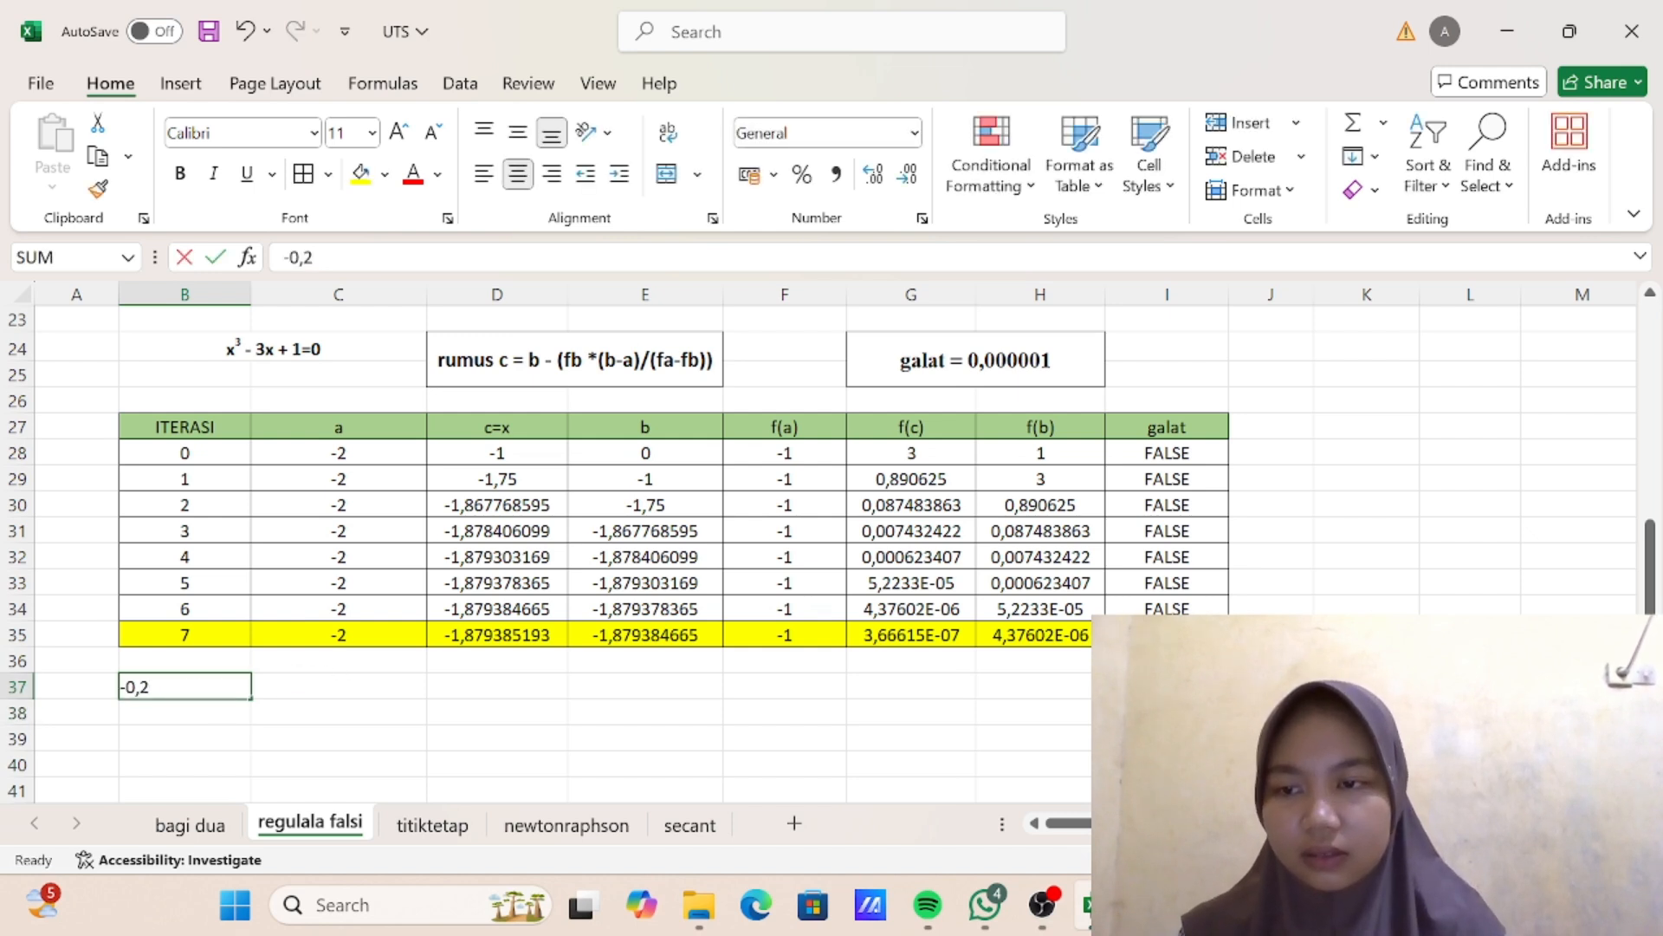
{"action": "key", "text": "Delete"}
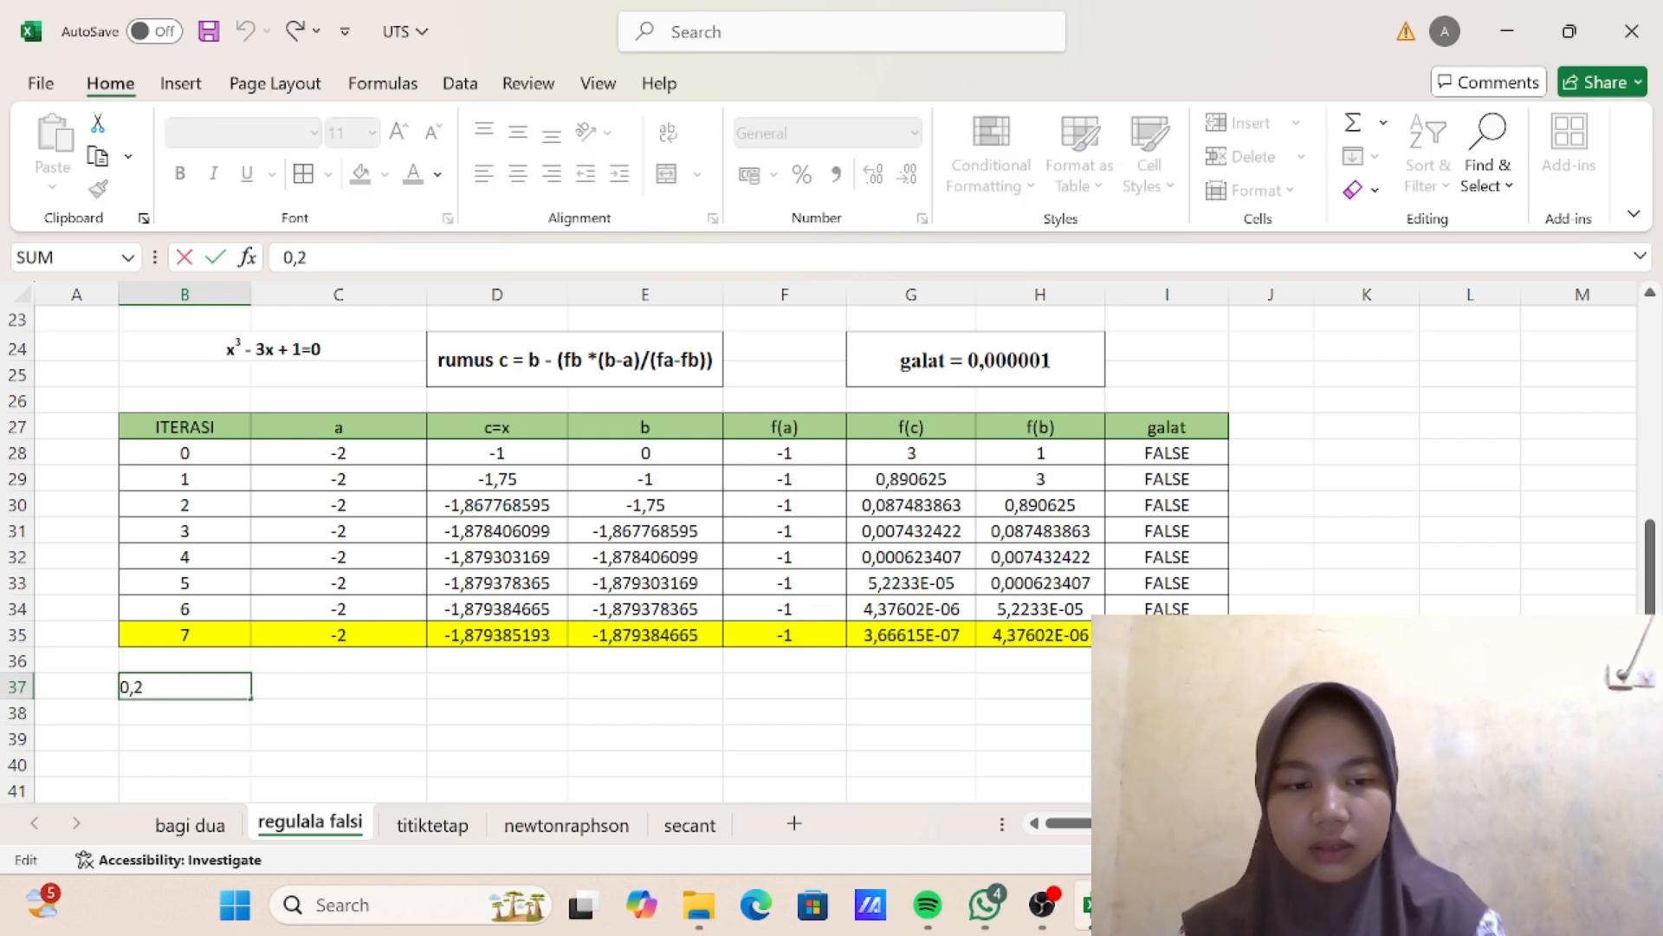
{"action": "key", "text": "Return"}
- Check how the 0,2 interval table is laid out on the bagi dua sheet, and return to the regulala falsi sheet
{"action": "scroll", "coordinate": [265, 712], "scroll_direction": "down", "scroll_amount": 2}
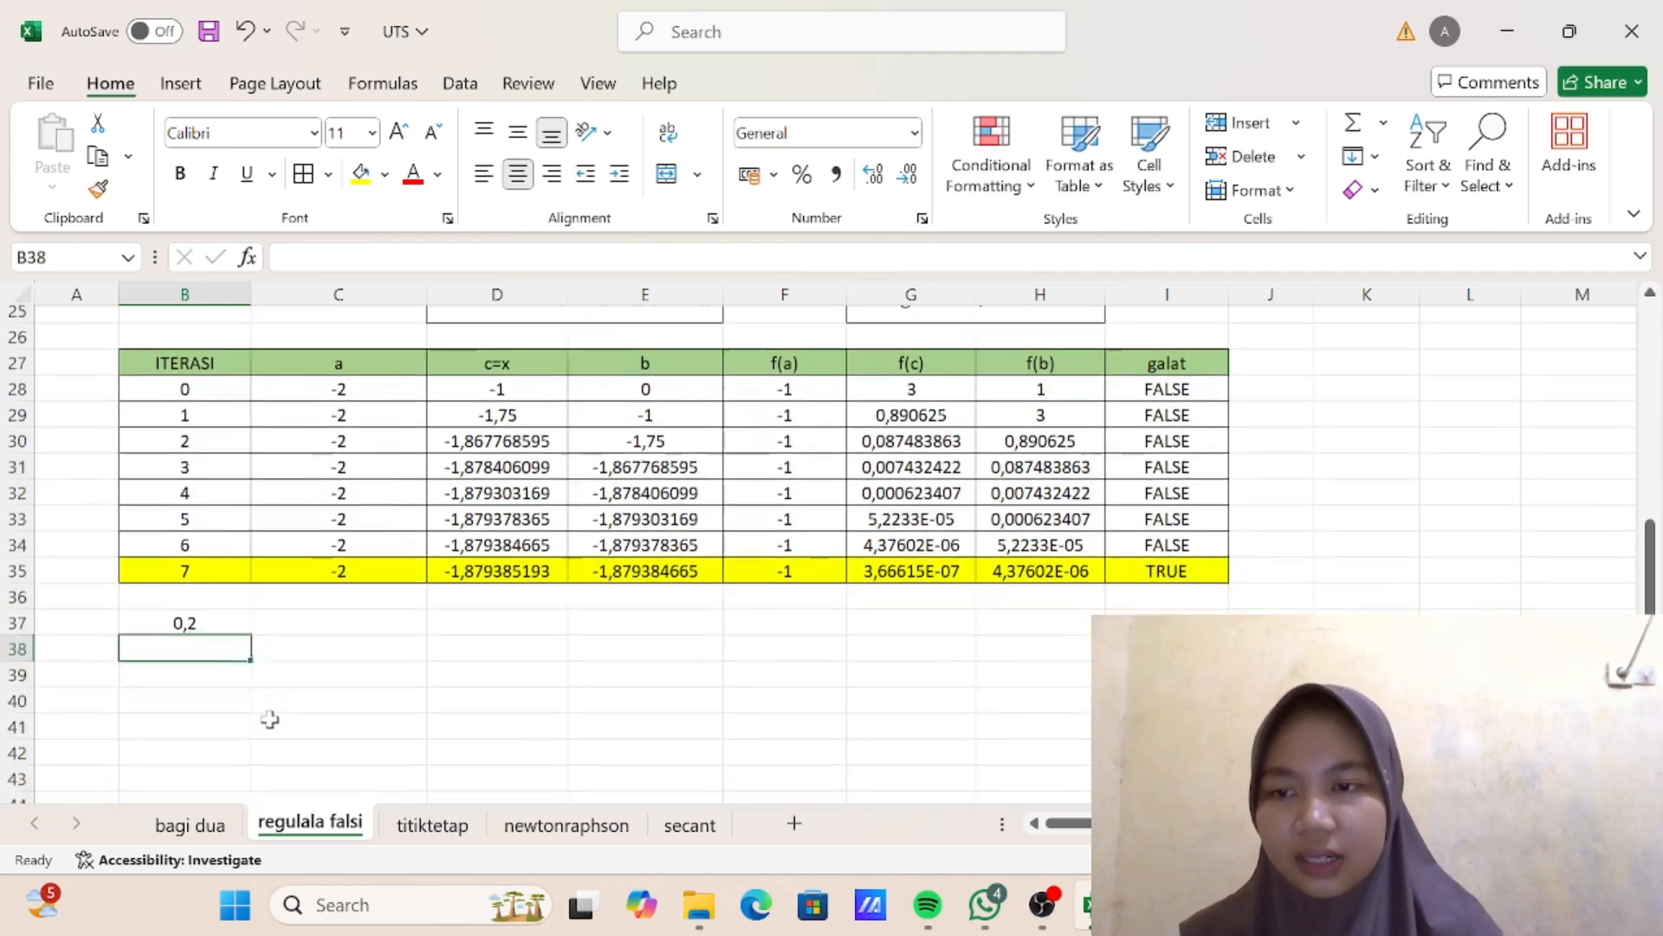
{"action": "scroll", "coordinate": [267, 717], "scroll_direction": "up", "scroll_amount": 2}
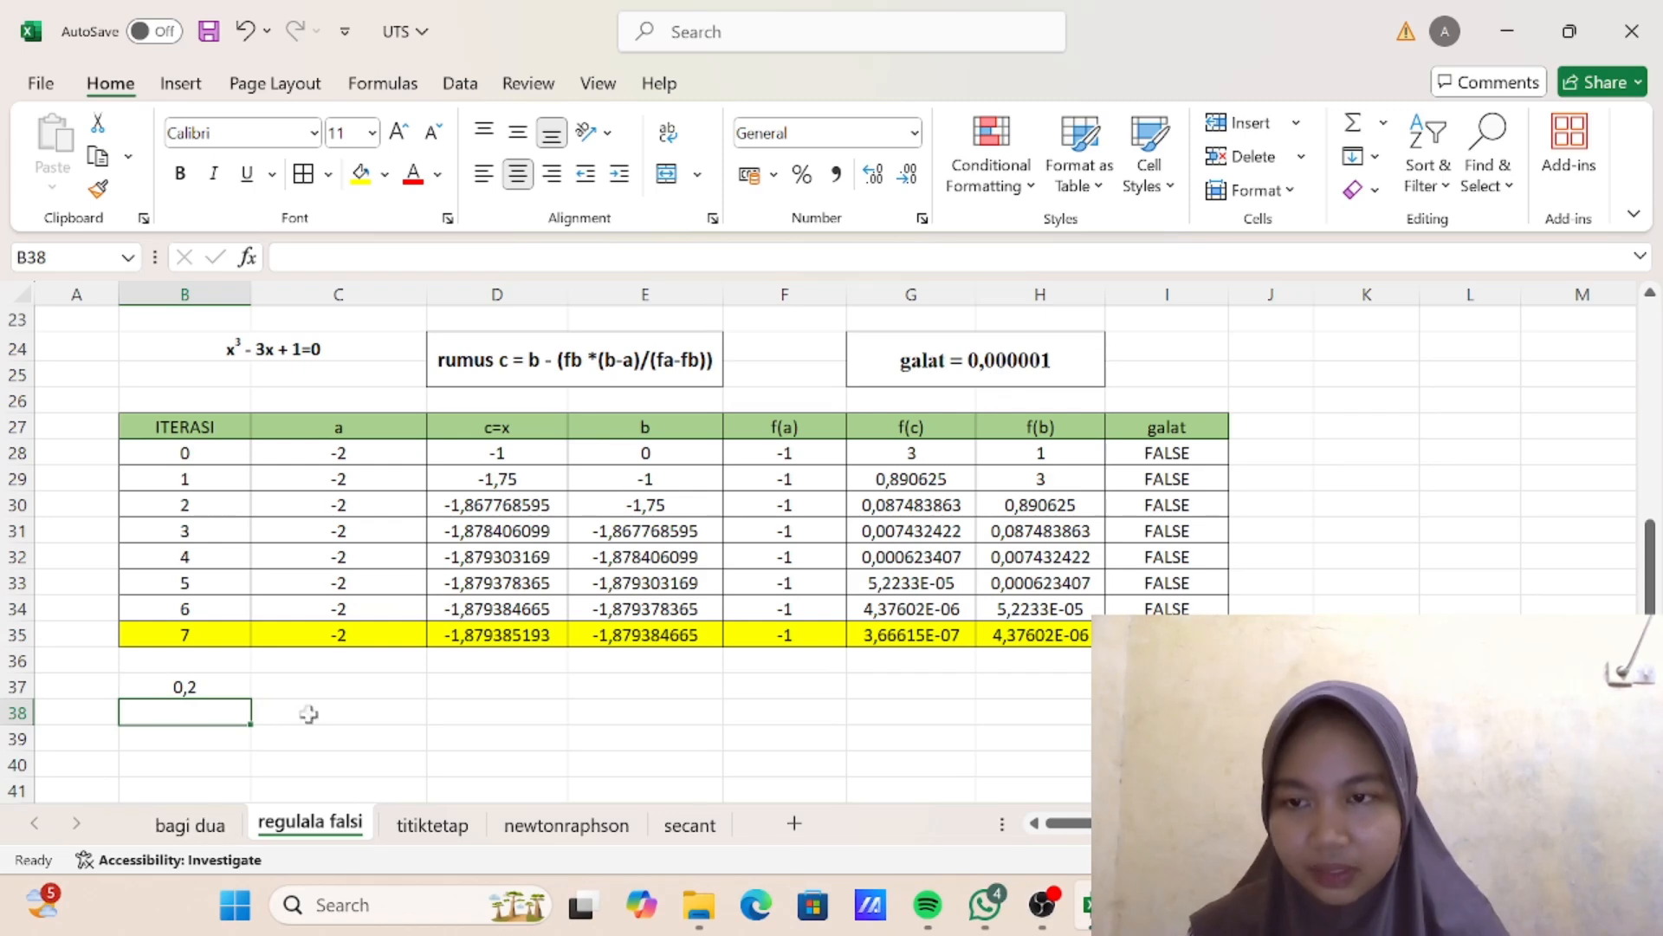
{"action": "left_click", "coordinate": [192, 823]}
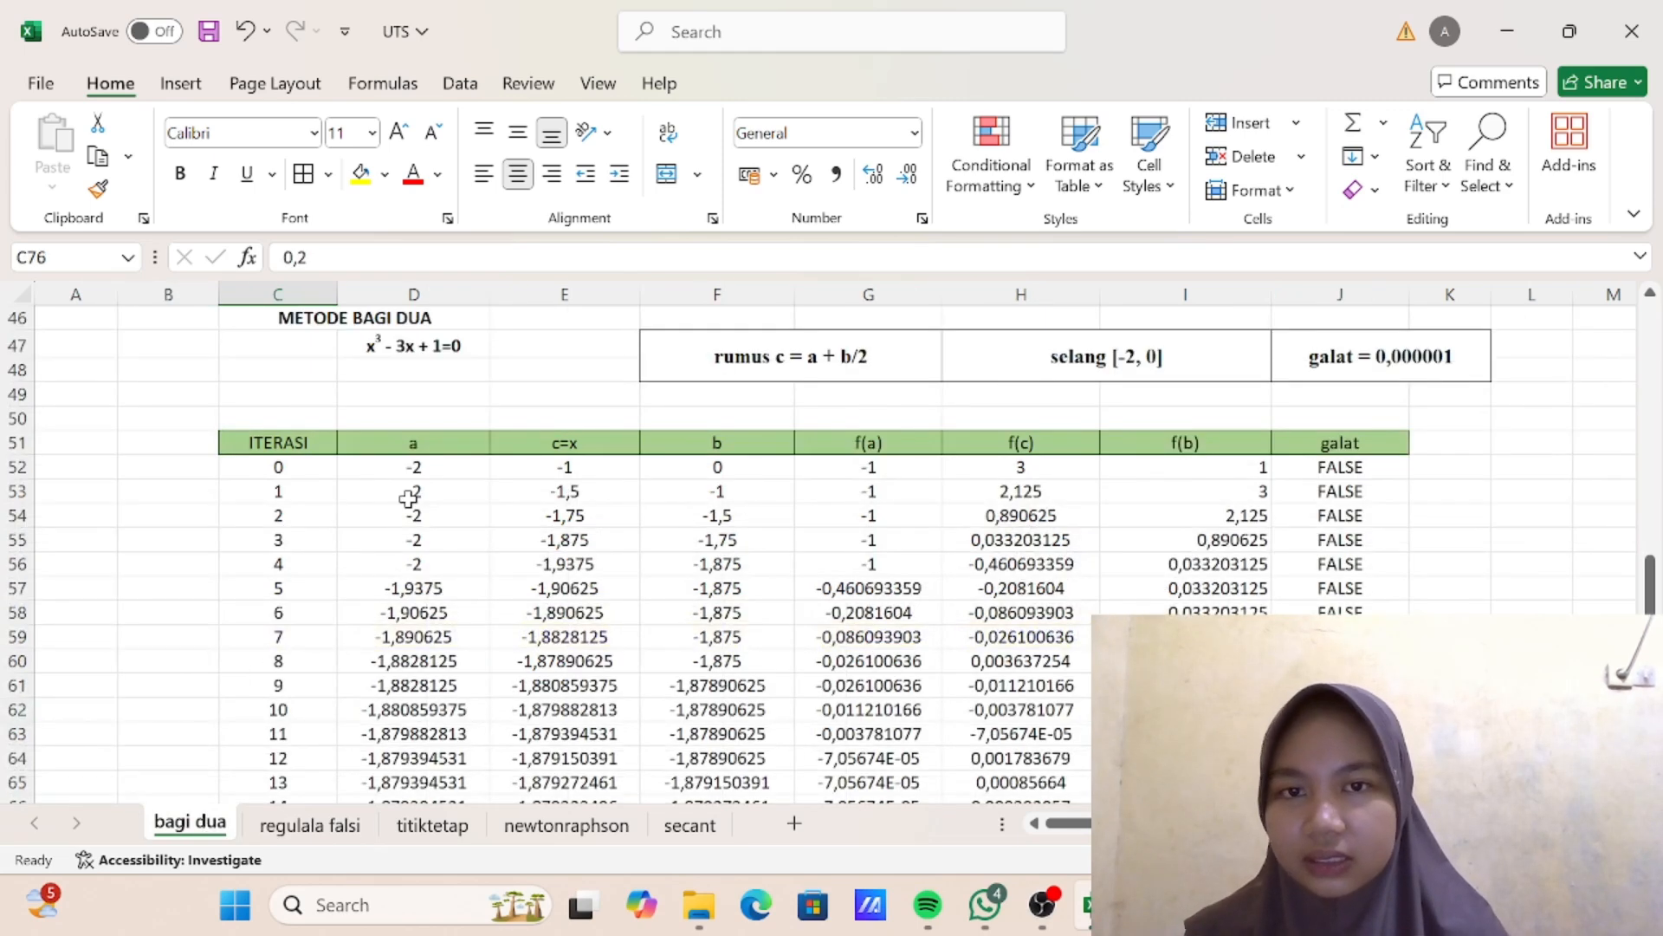
{"action": "scroll", "coordinate": [408, 494], "scroll_direction": "down", "scroll_amount": 8}
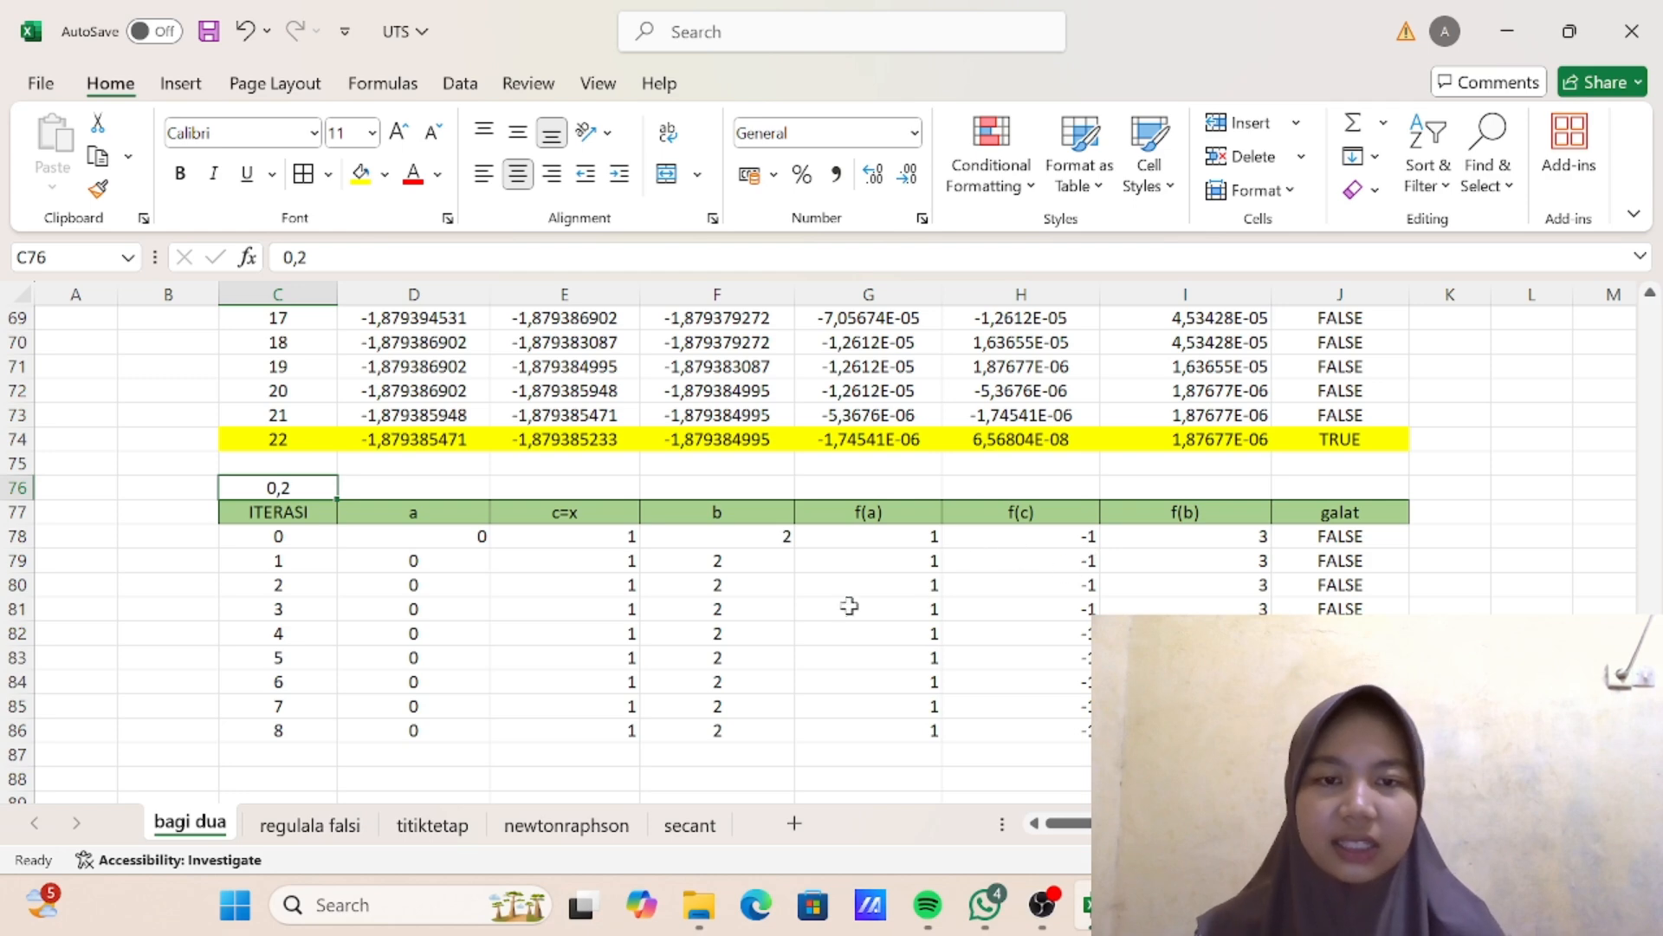
{"action": "left_click", "coordinate": [334, 830]}
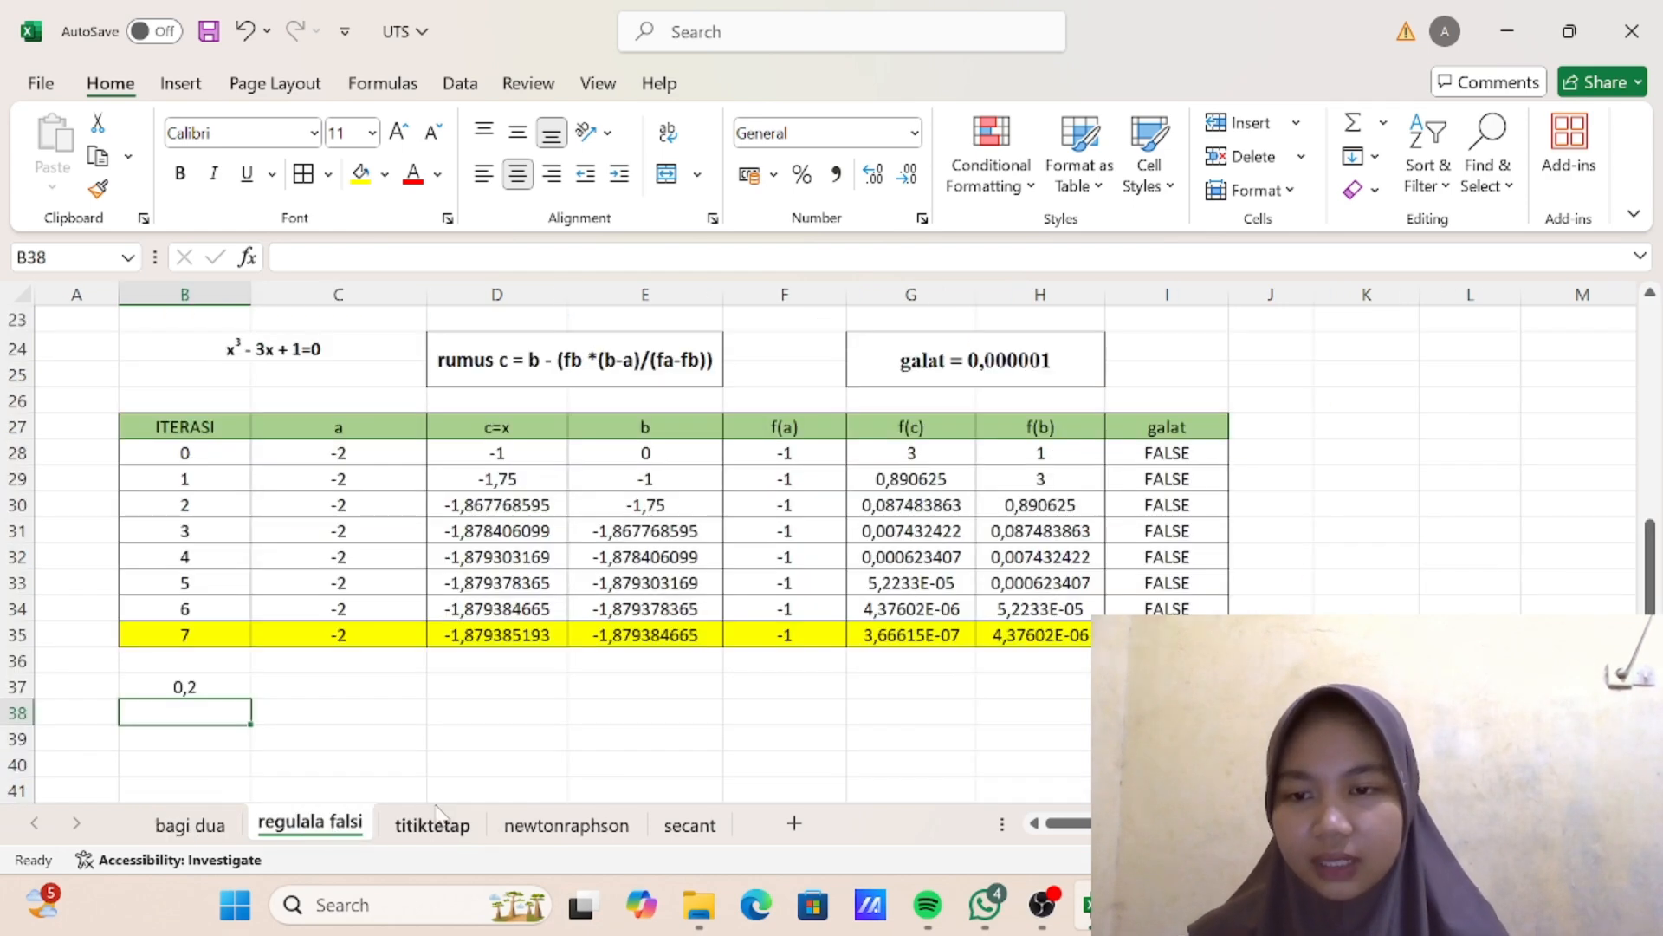
{"action": "scroll", "coordinate": [386, 739], "scroll_direction": "down", "scroll_amount": 2}
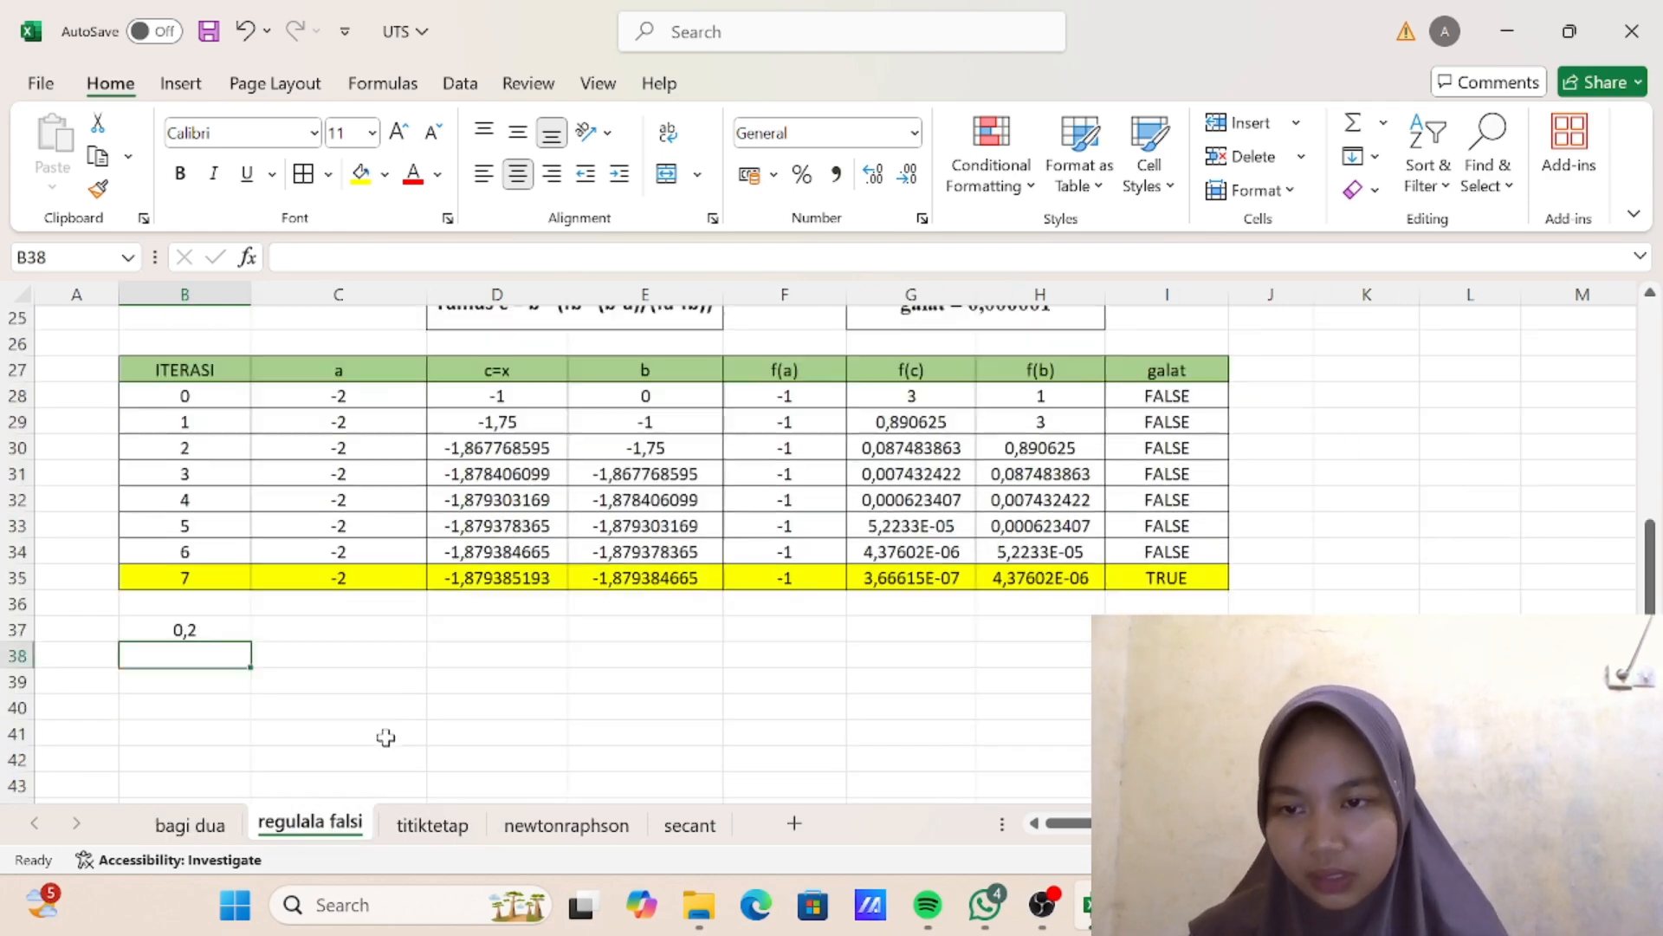
{"action": "scroll", "coordinate": [545, 596], "scroll_direction": "up", "scroll_amount": 2}
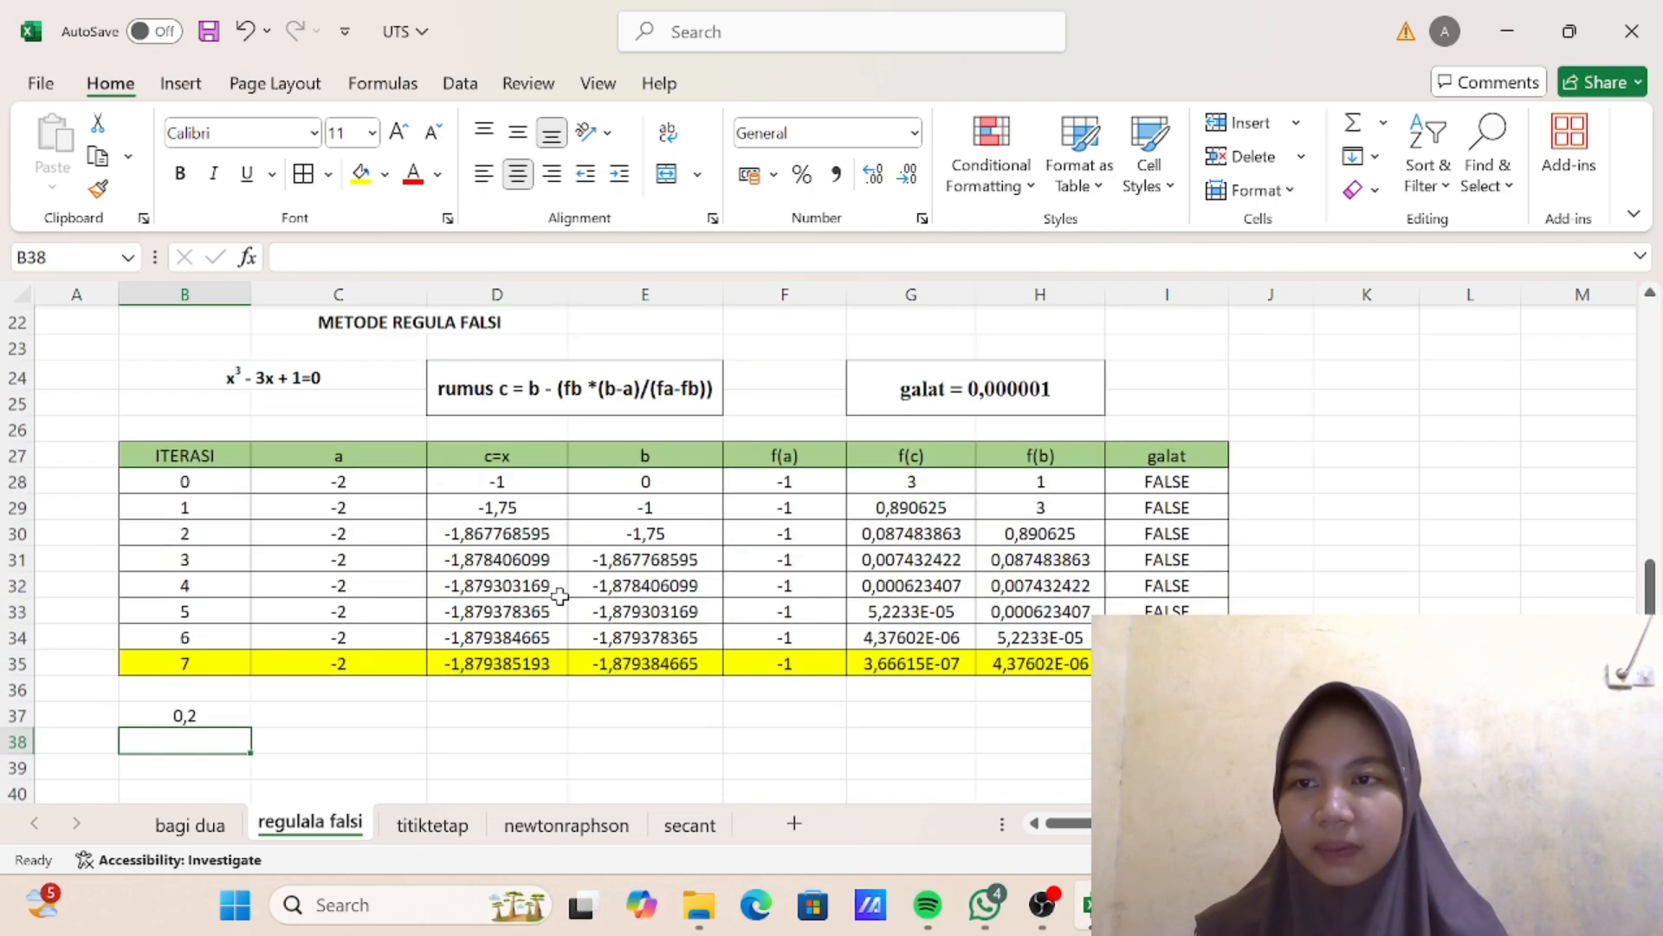
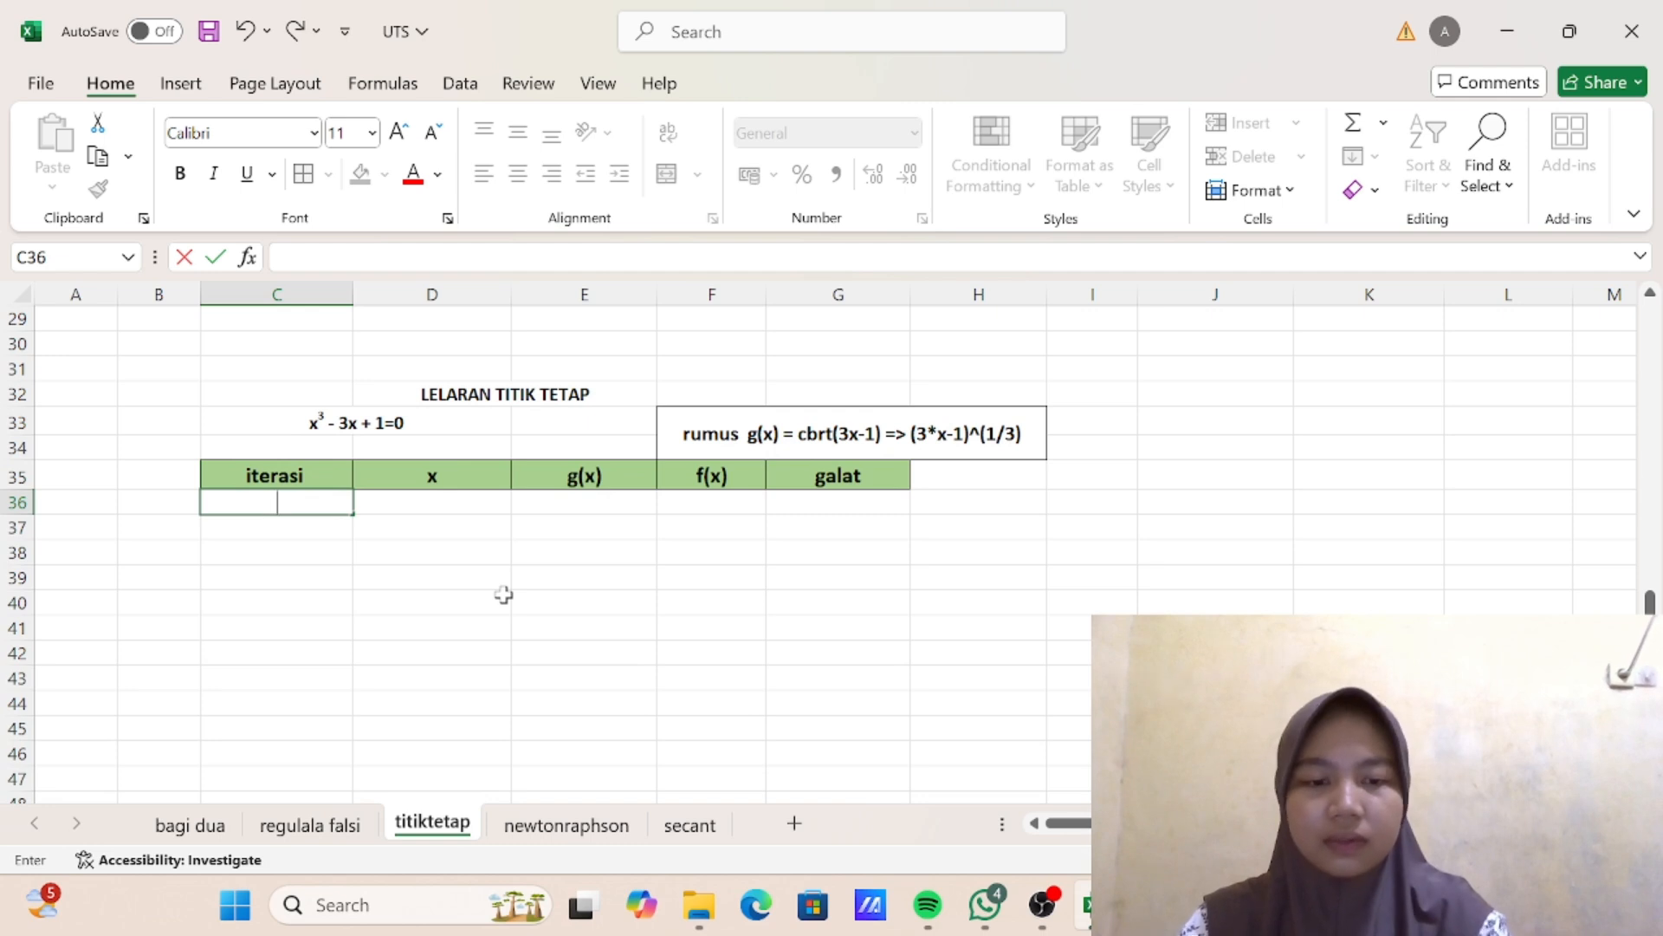
- Enter the iteration numbers 0, 1 and 2 in C36:C38 under the iterasi header
{"action": "key", "text": "Return"}
{"action": "type", "text": "1"}
{"action": "key", "text": "Return"}
{"action": "type", "text": "2"}
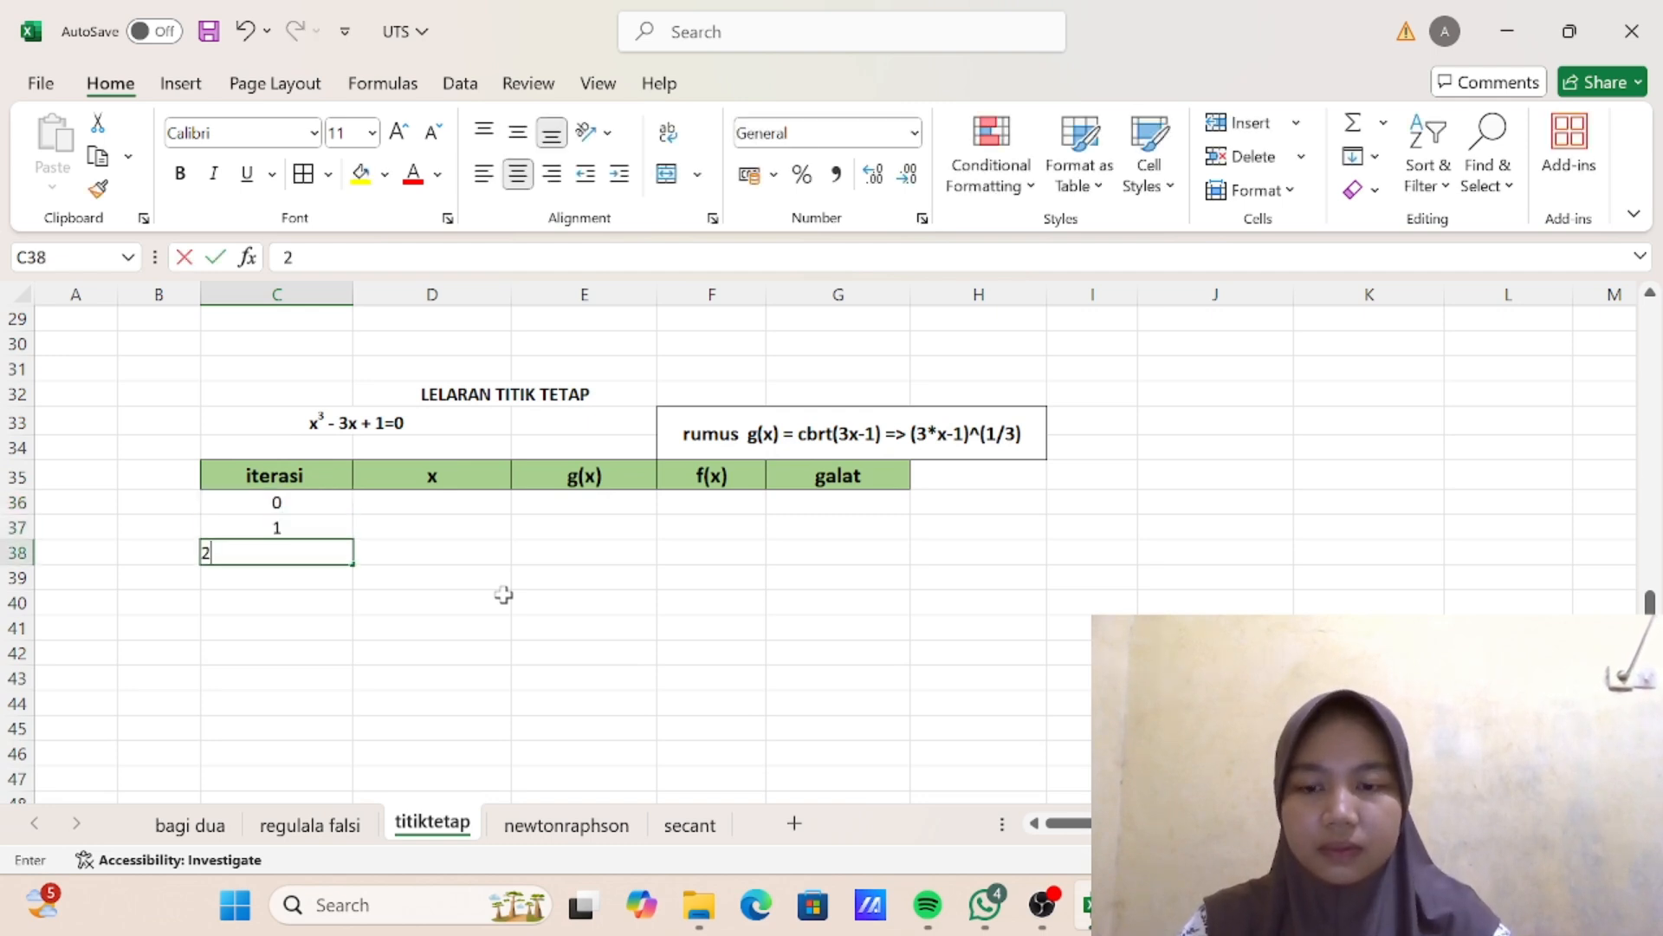
{"action": "key", "text": "Return"}
{"action": "left_click", "coordinate": [502, 587]}
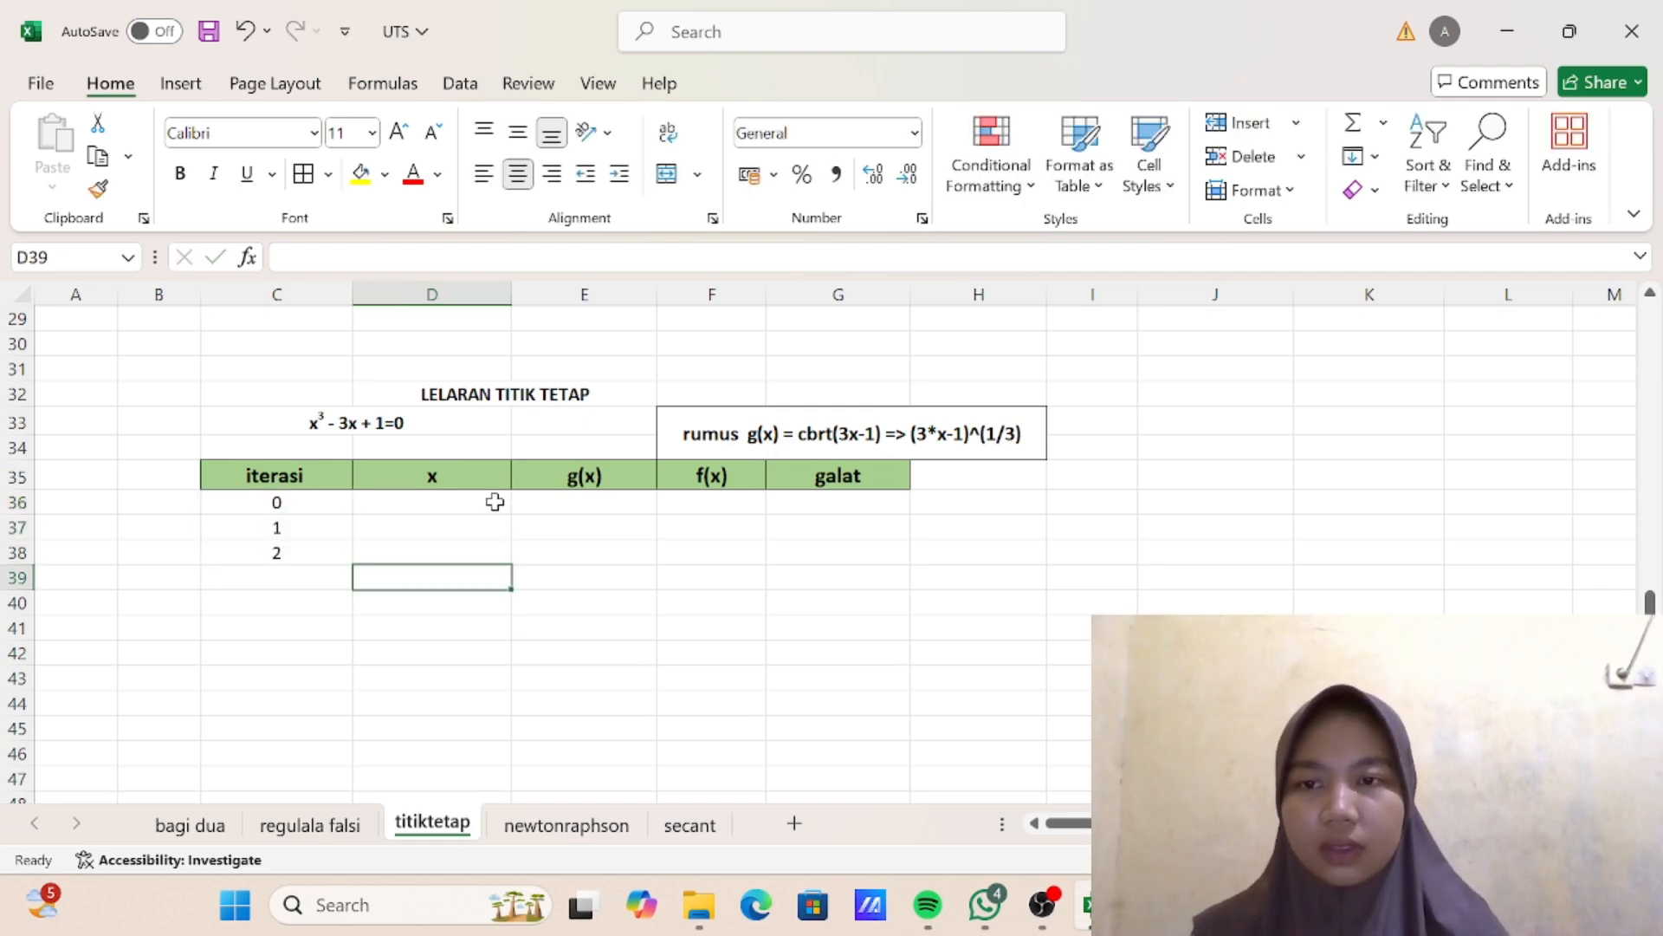
- Enter 2 as the starting x value for iteration 0 in cell D36
{"action": "scroll", "coordinate": [494, 500], "scroll_direction": "up", "scroll_amount": 7}
{"action": "scroll", "coordinate": [495, 500], "scroll_direction": "down", "scroll_amount": 3}
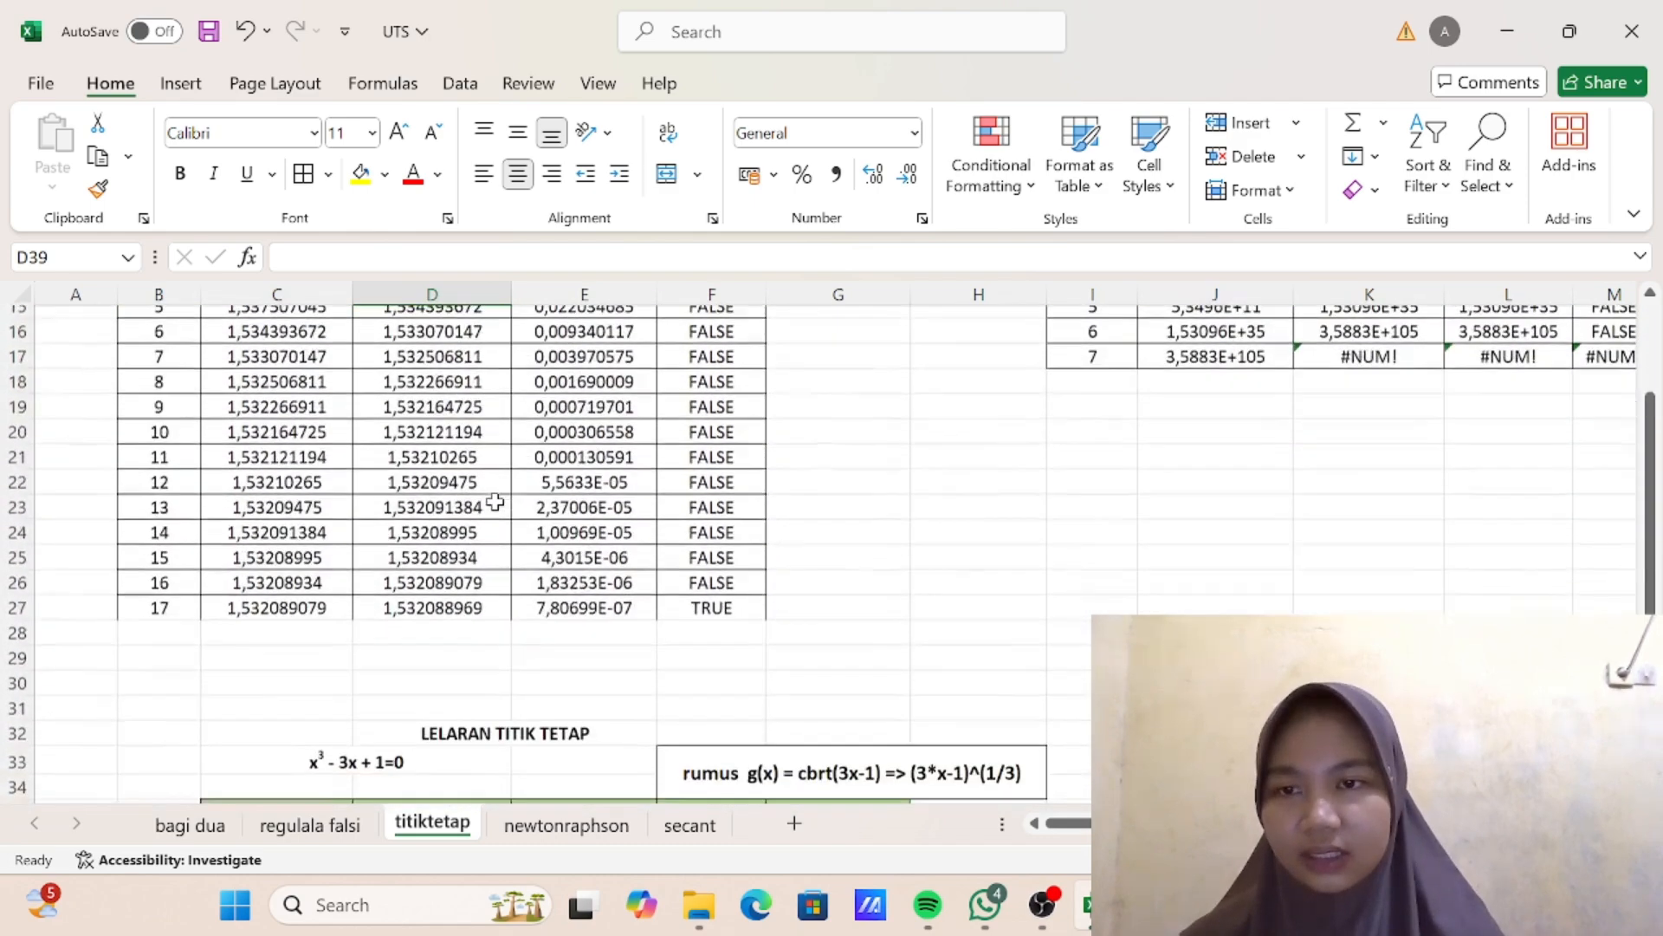
{"action": "scroll", "coordinate": [468, 654], "scroll_direction": "down", "scroll_amount": 4}
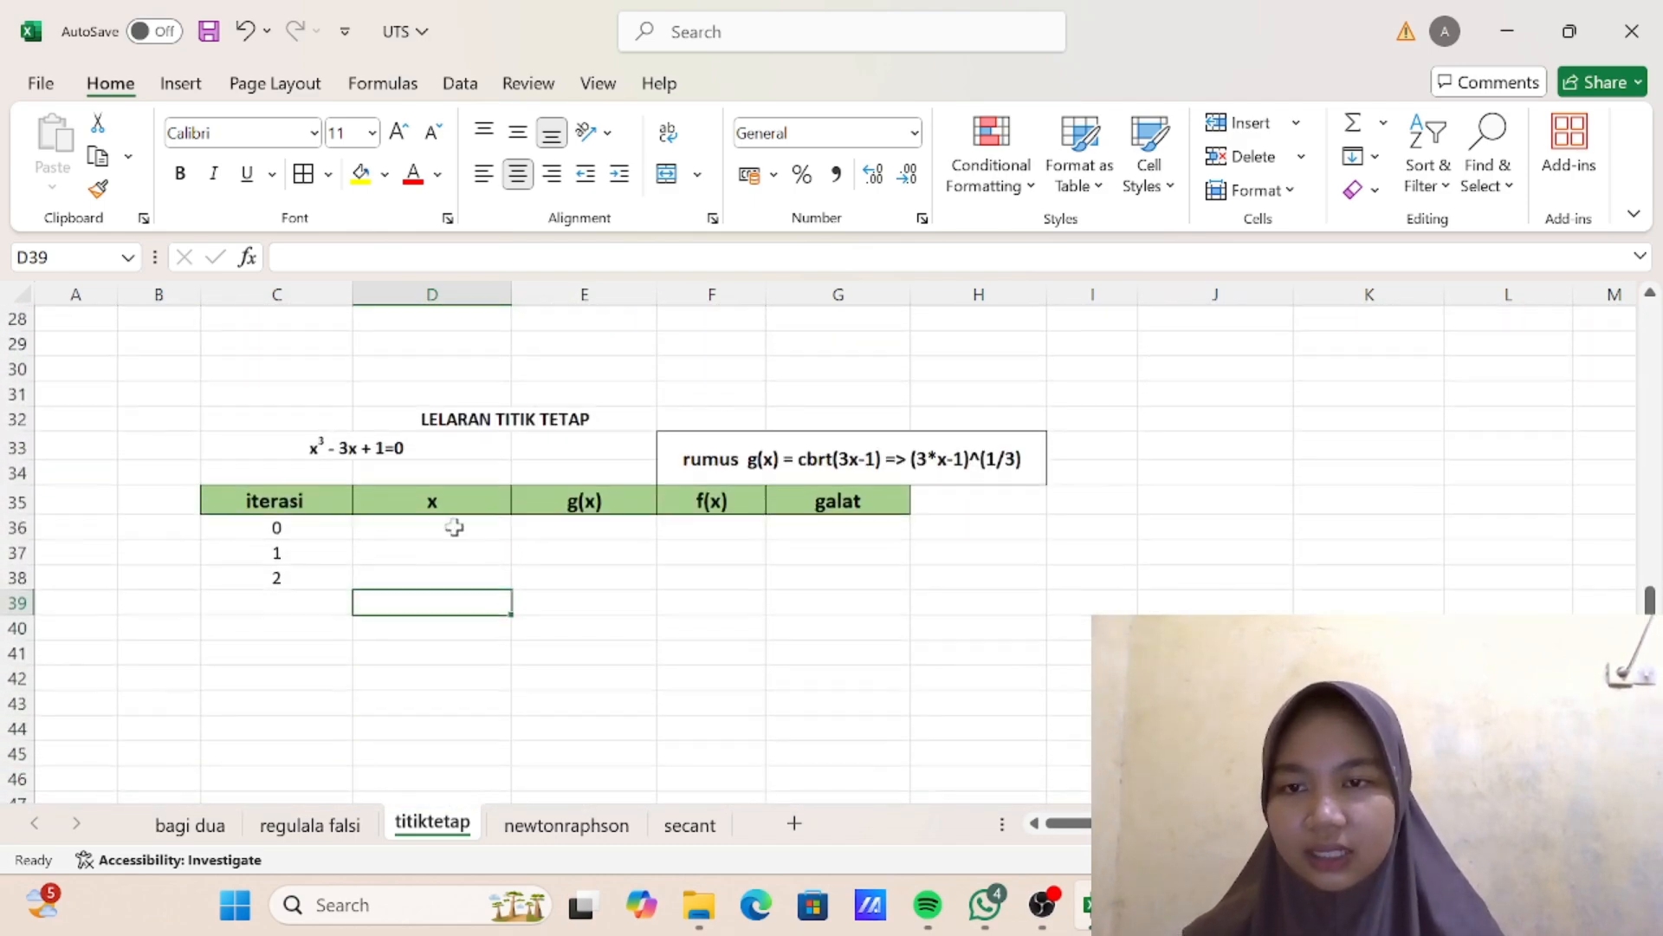
{"action": "left_click", "coordinate": [450, 527]}
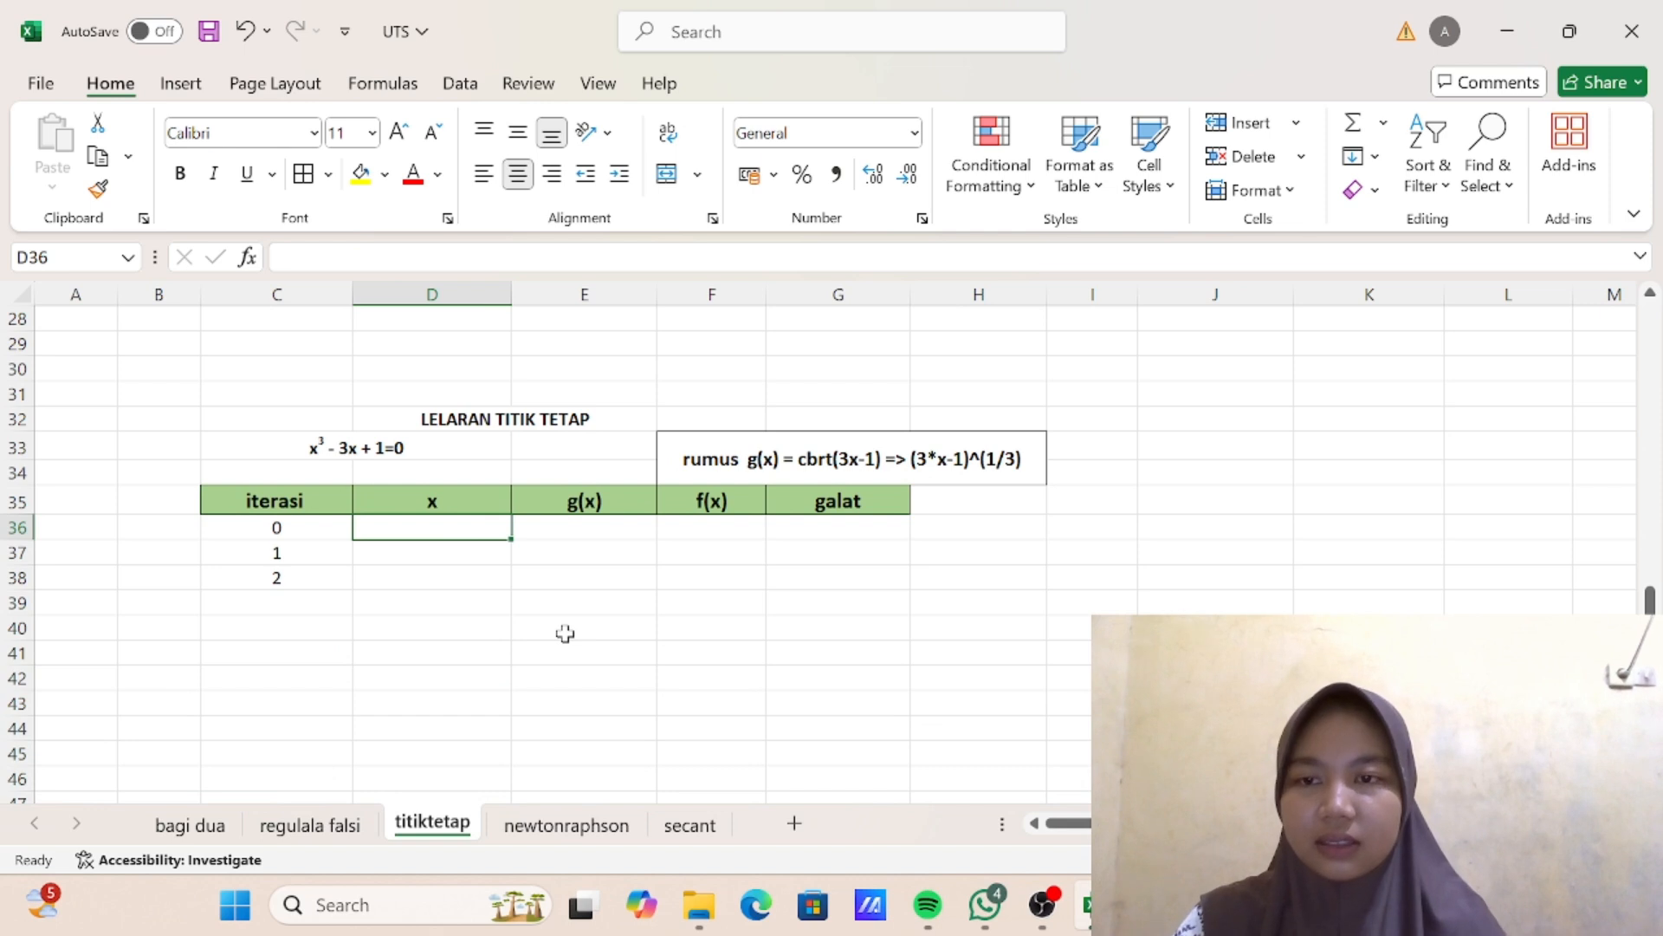
{"action": "type", "text": "2"}
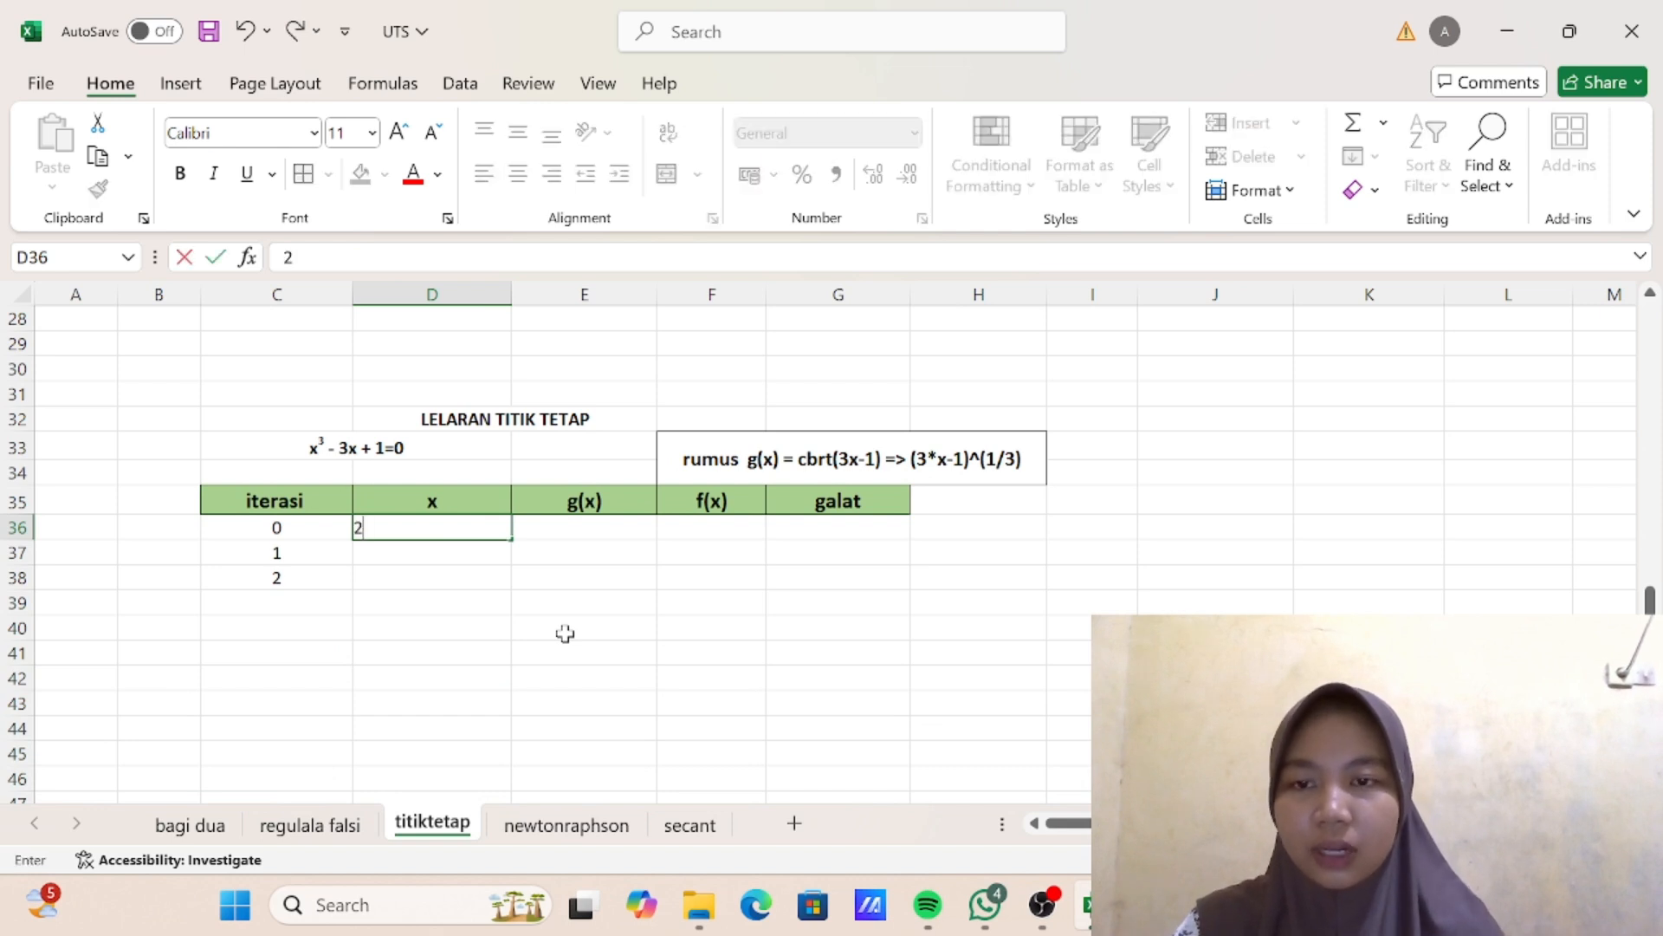
- Enter the f(x) formula =D36^-3*D36+1 for iteration 0 in cell F36
{"action": "left_click", "coordinate": [723, 526]}
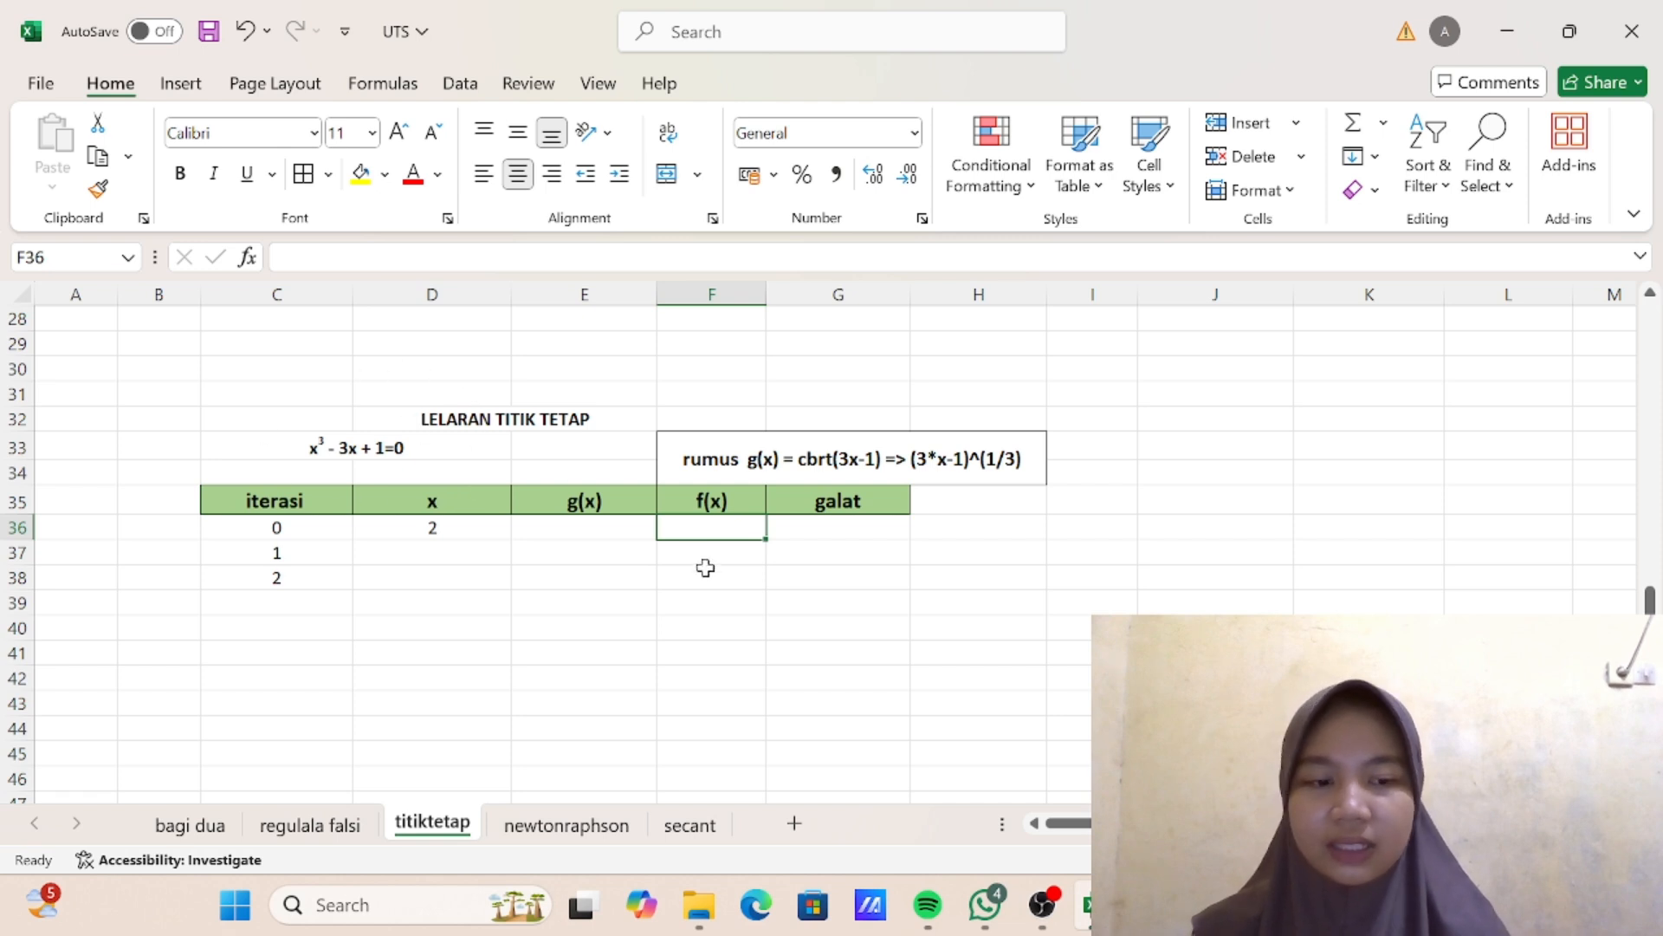
{"action": "type", "text": "="}
{"action": "left_click", "coordinate": [459, 526]}
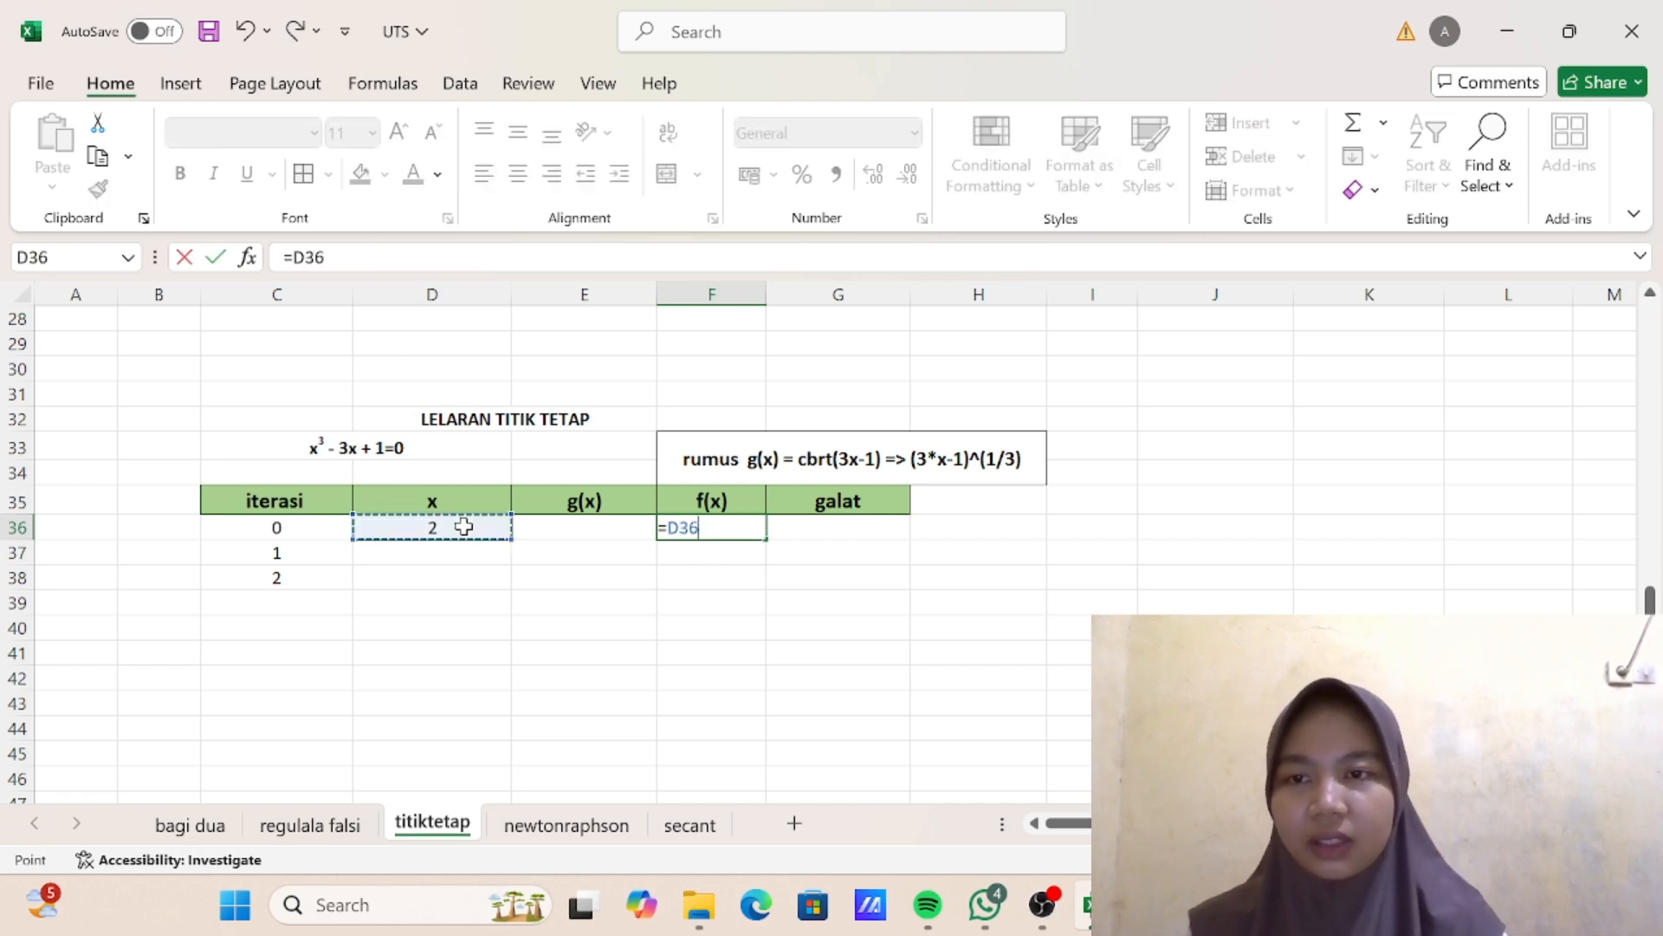
{"action": "type", "text": "^-3*"}
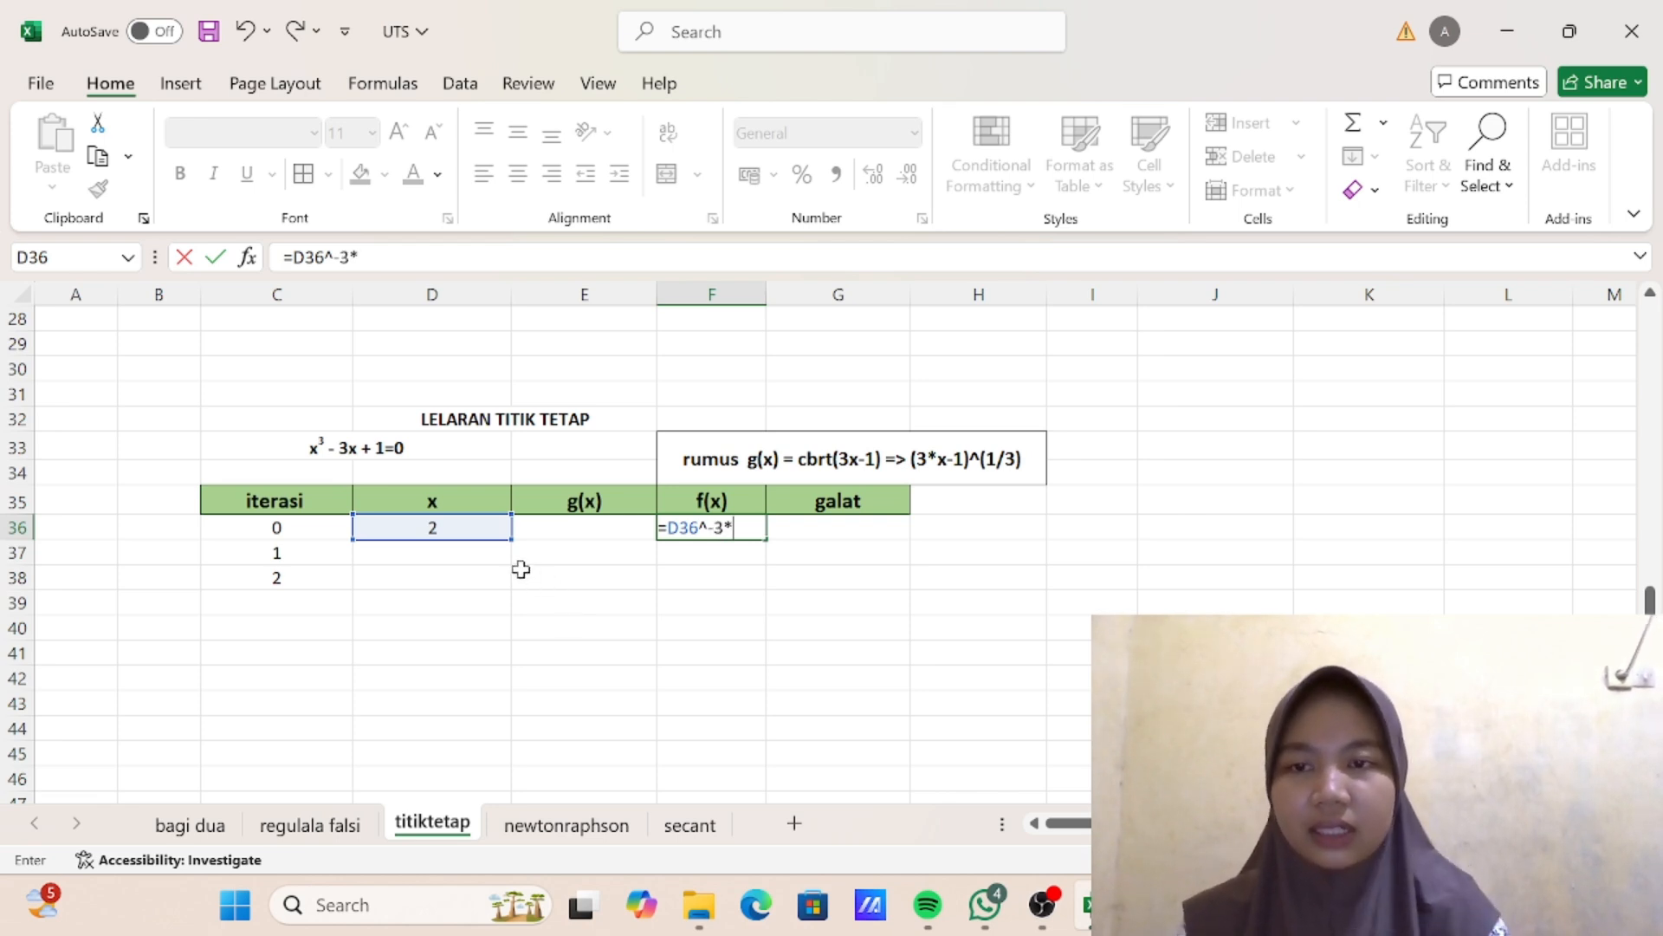
{"action": "left_click", "coordinate": [472, 530]}
{"action": "type", "text": "+"}
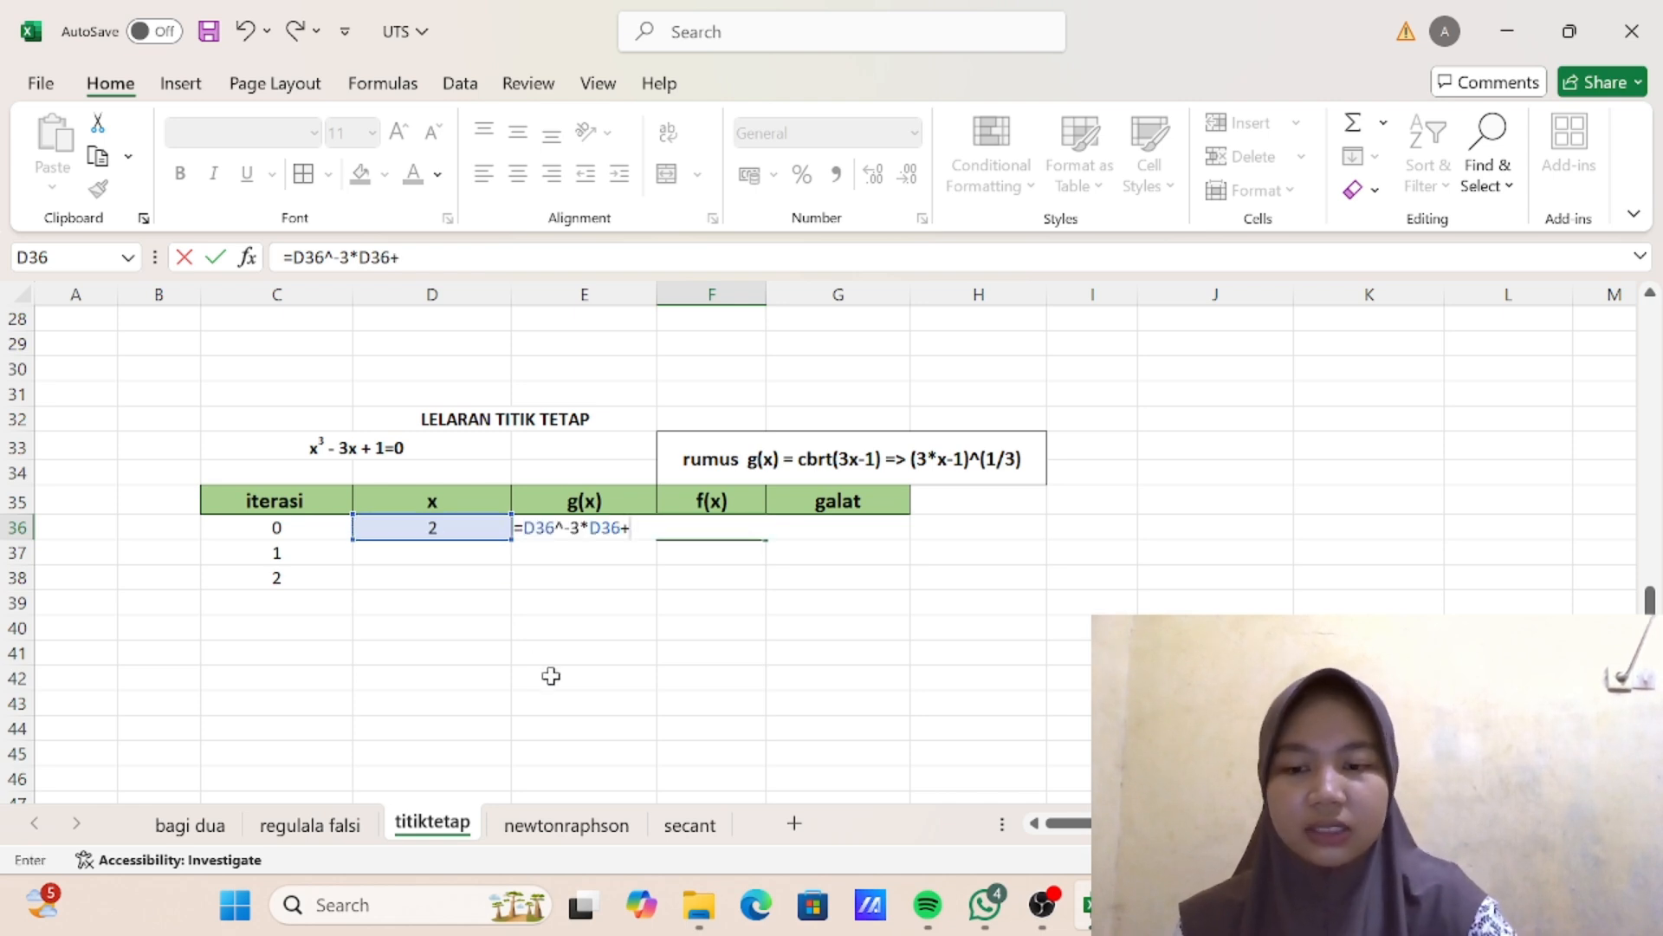
{"action": "type", "text": "1"}
{"action": "key", "text": "Return"}
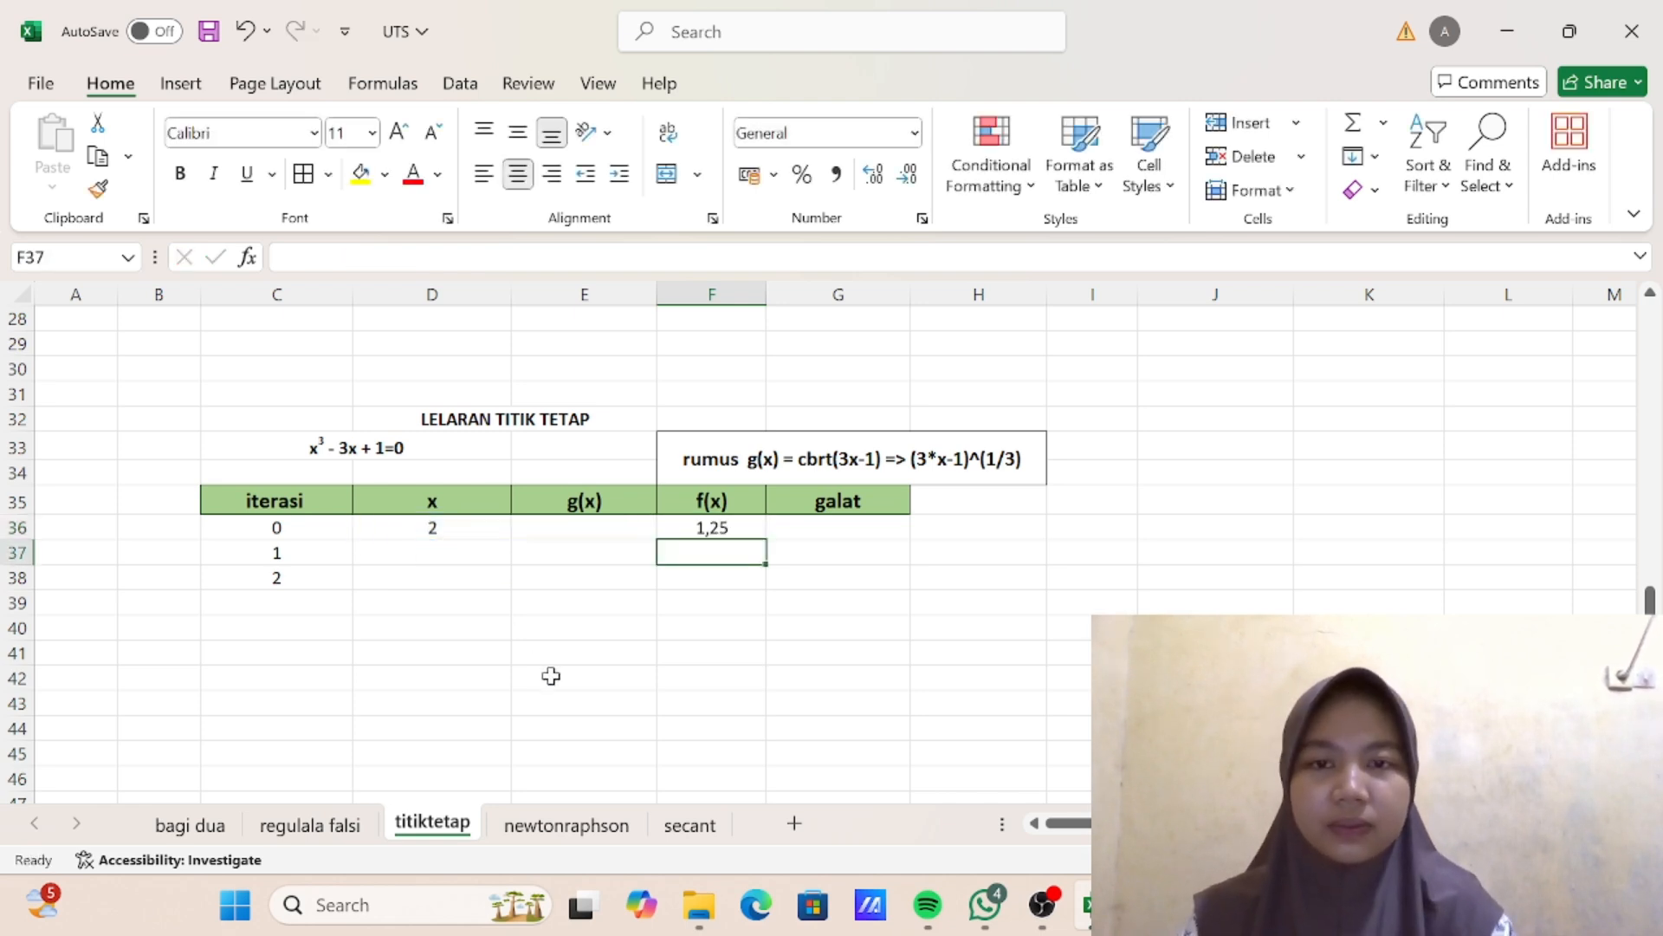
- Enter the g(x) formula =(3*D36-1)^(1/3) for iteration 0 in cell E36
{"action": "left_click", "coordinate": [584, 525]}
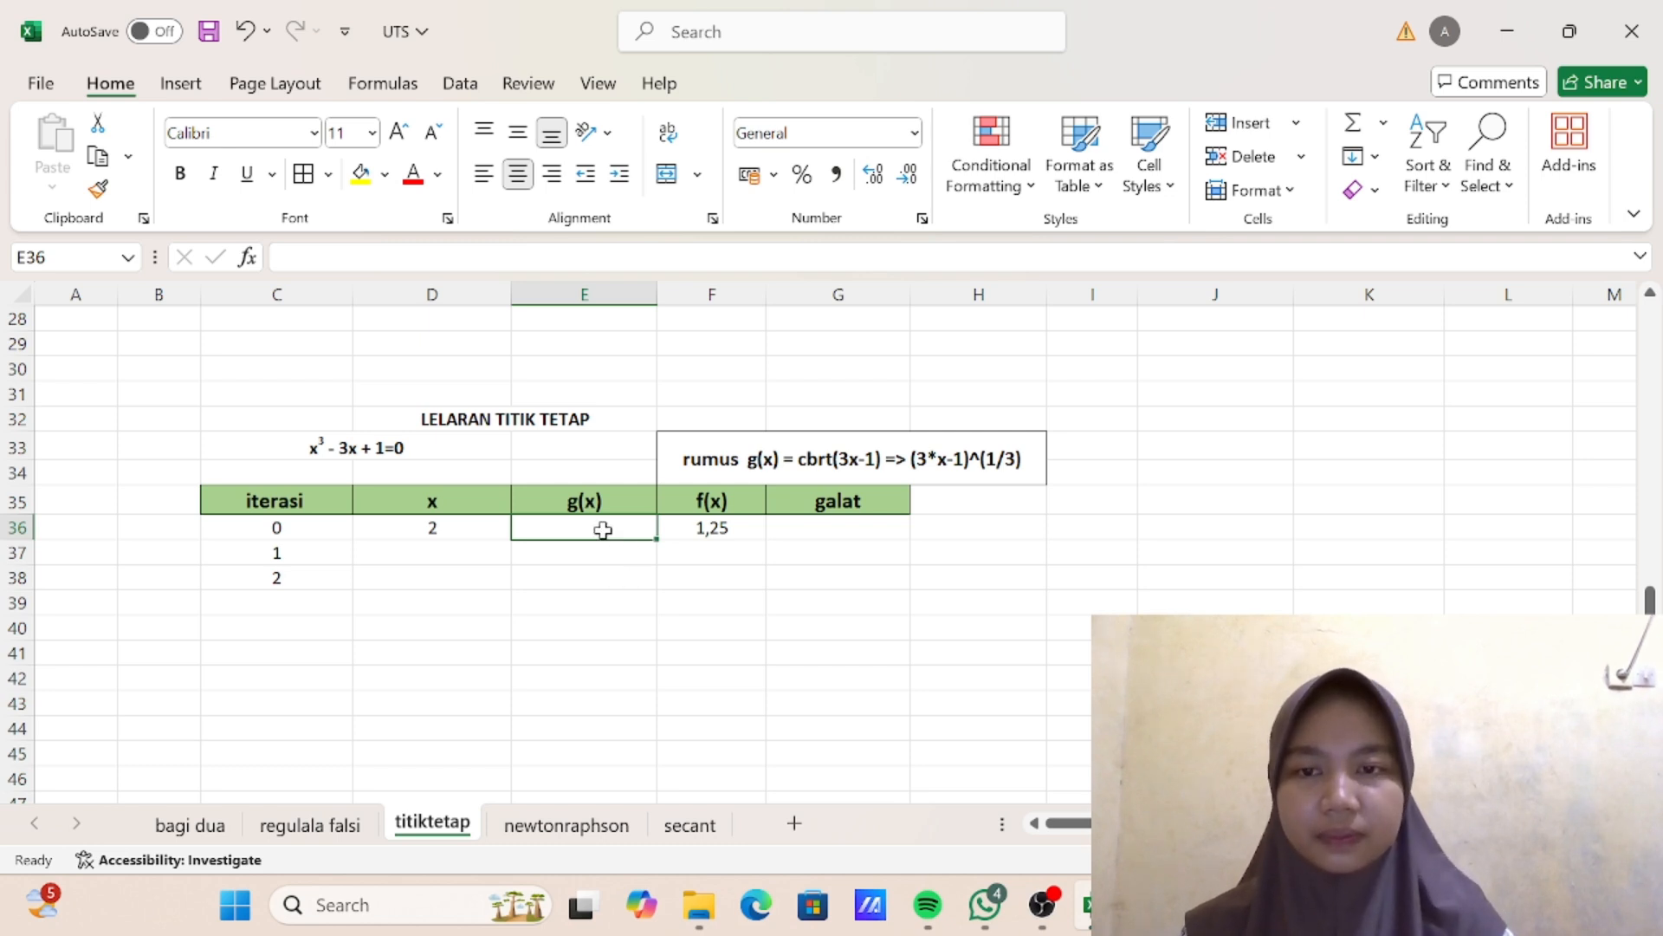
{"action": "type", "text": "="}
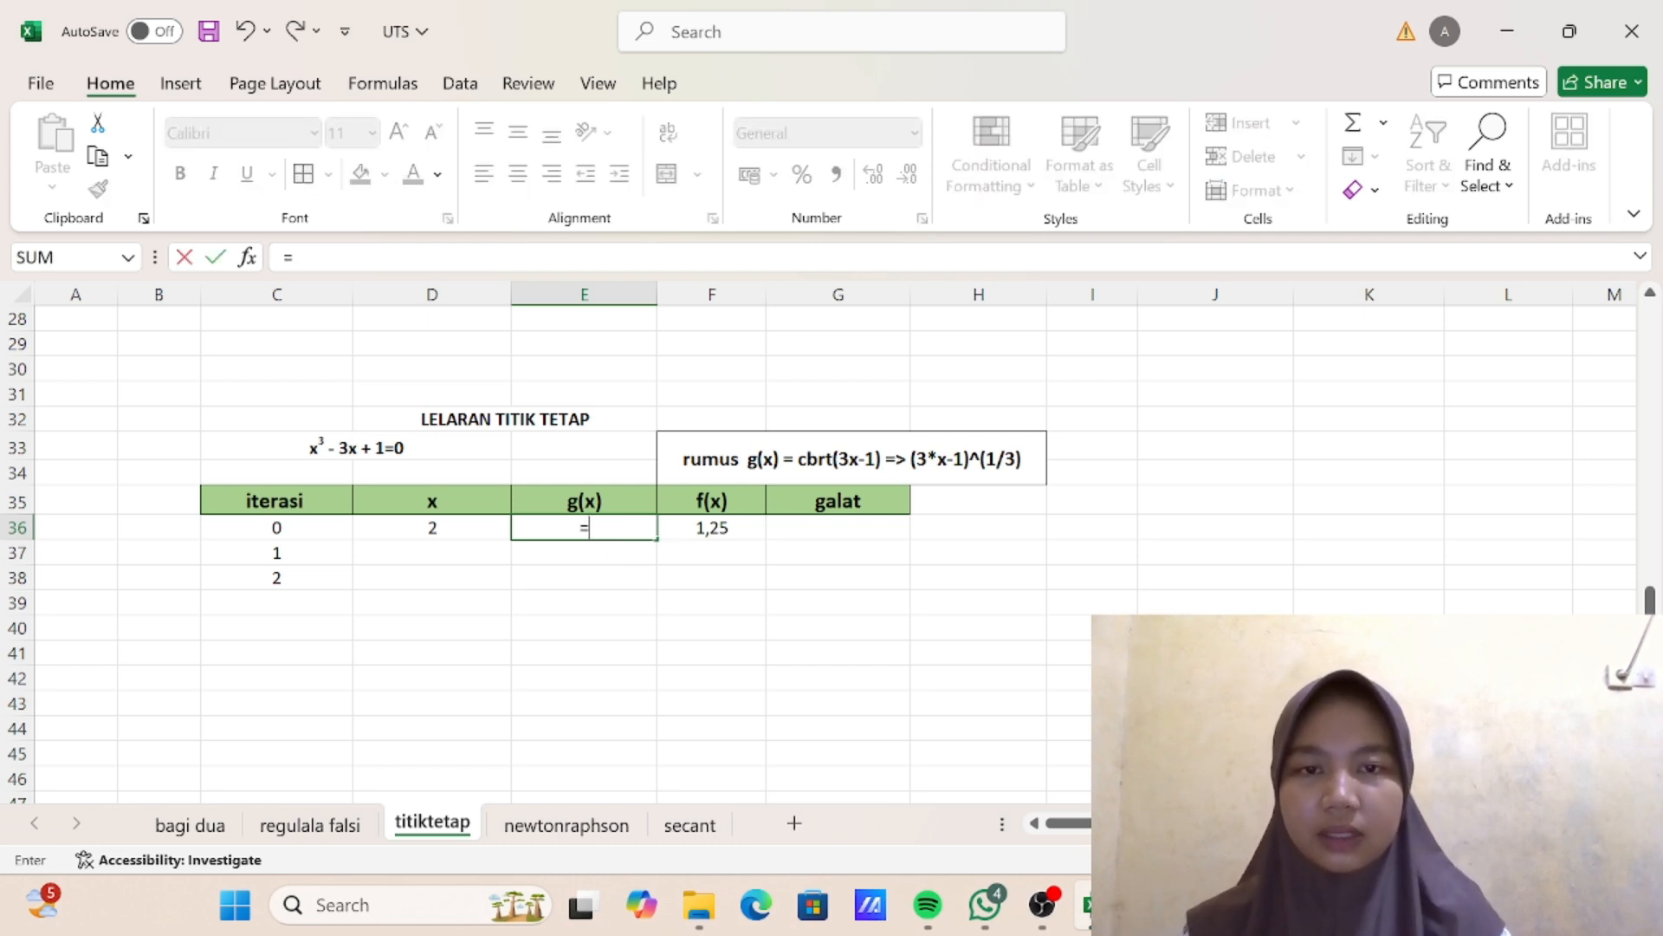
{"action": "type", "text": "("}
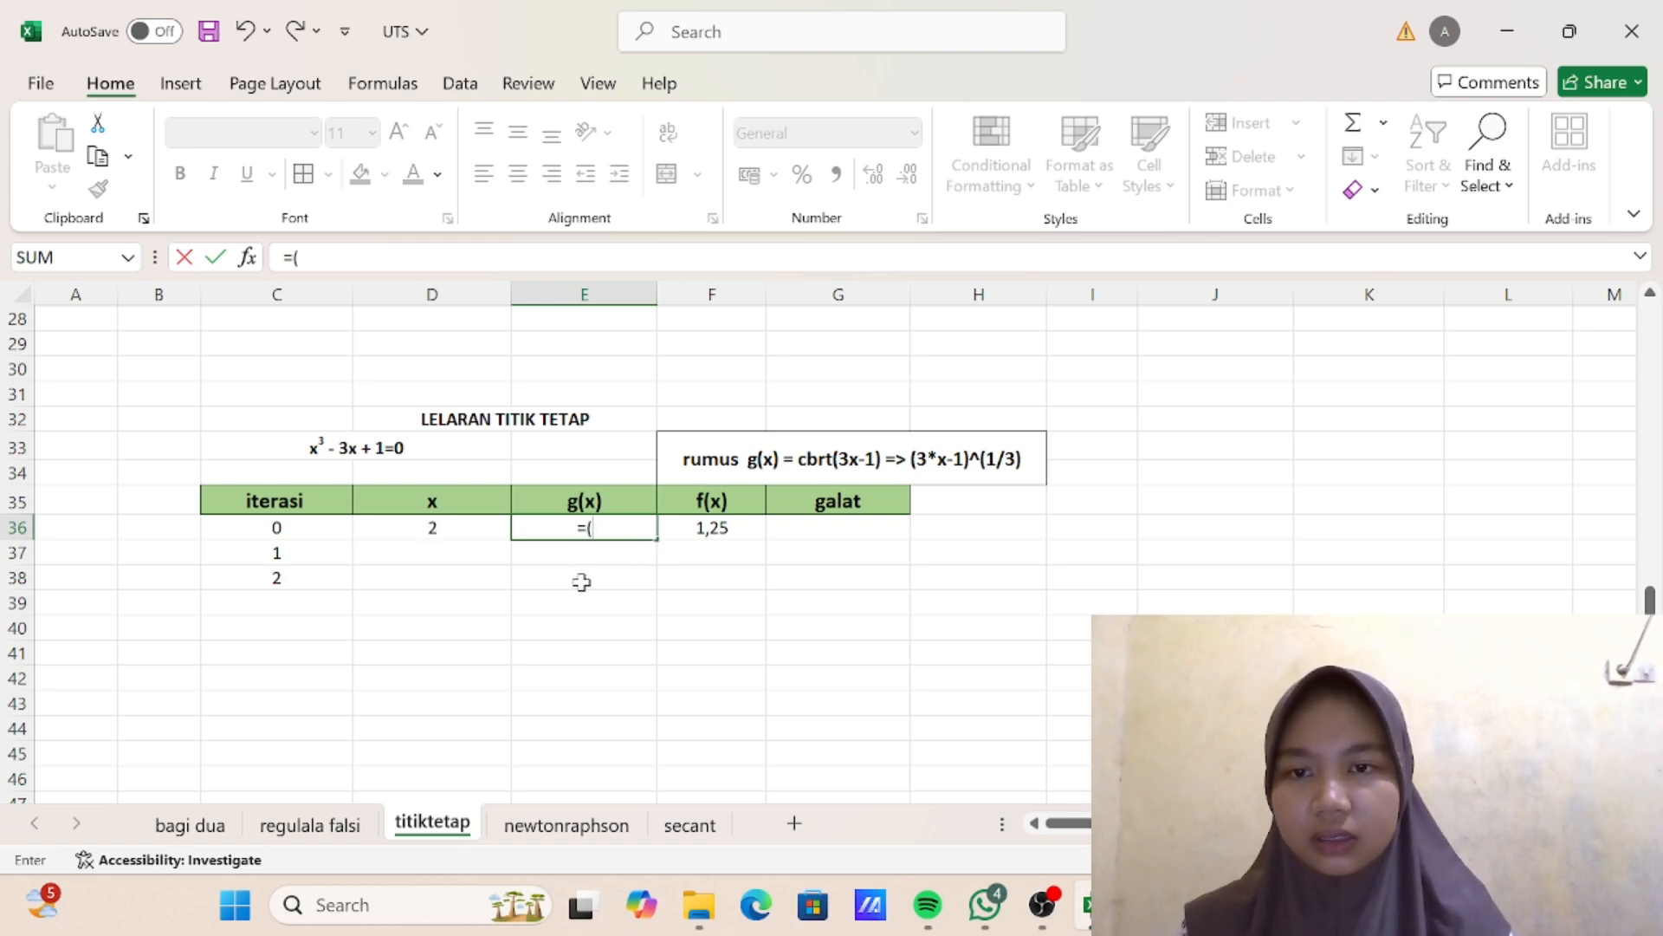
{"action": "type", "text": "3"}
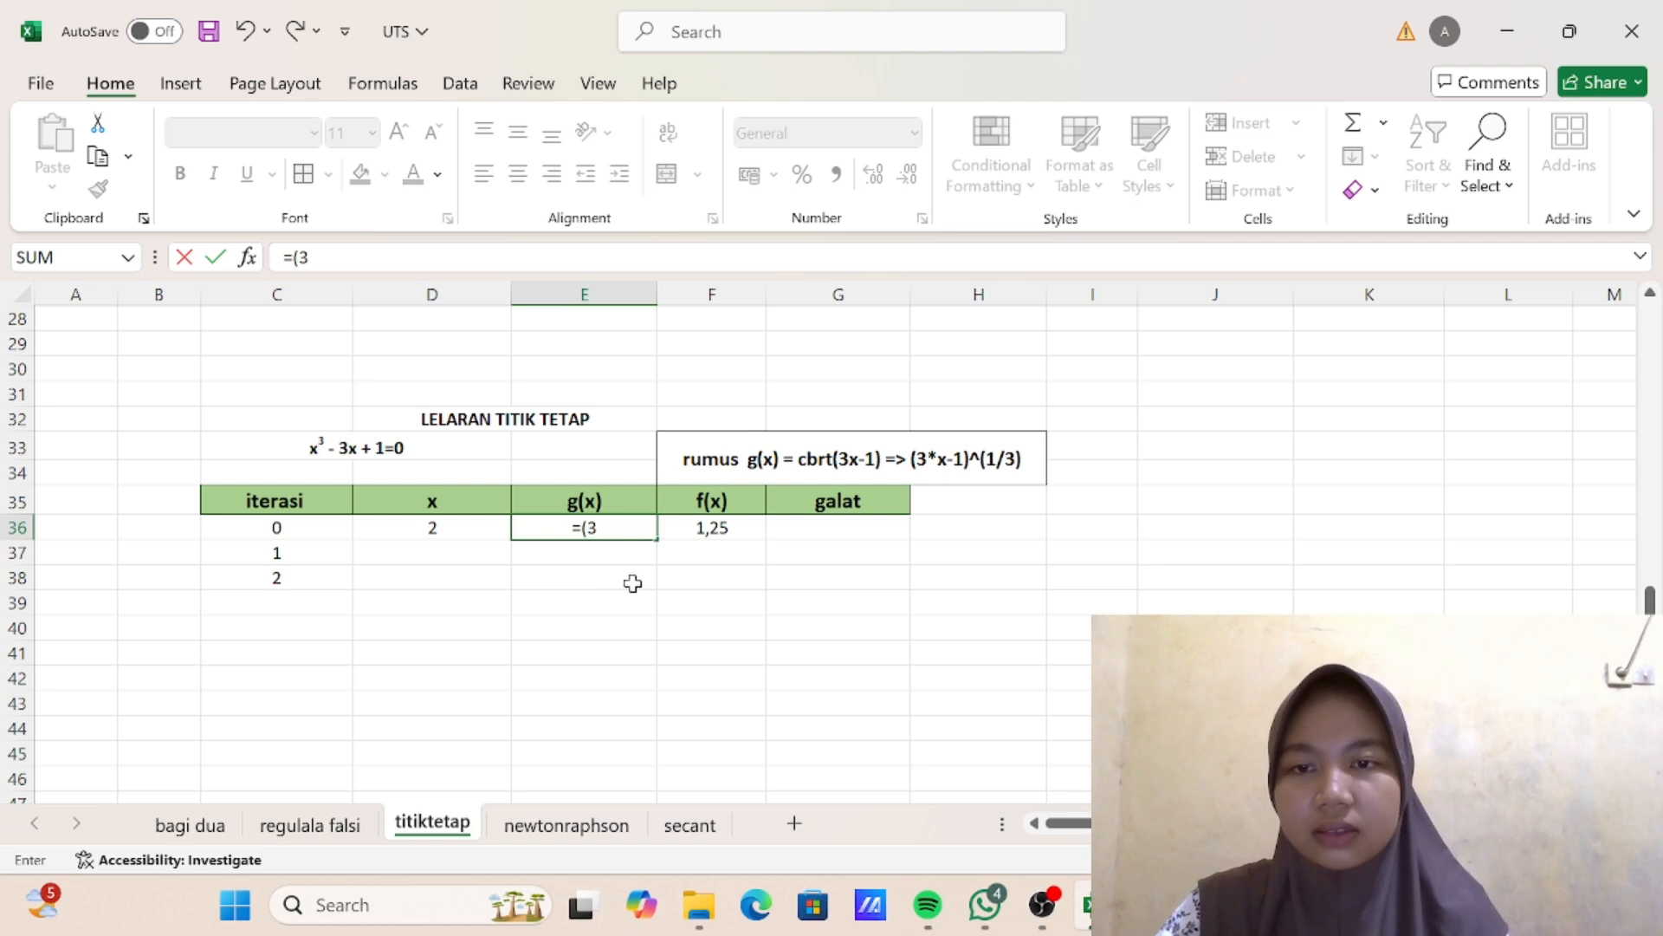
{"action": "type", "text": "*"}
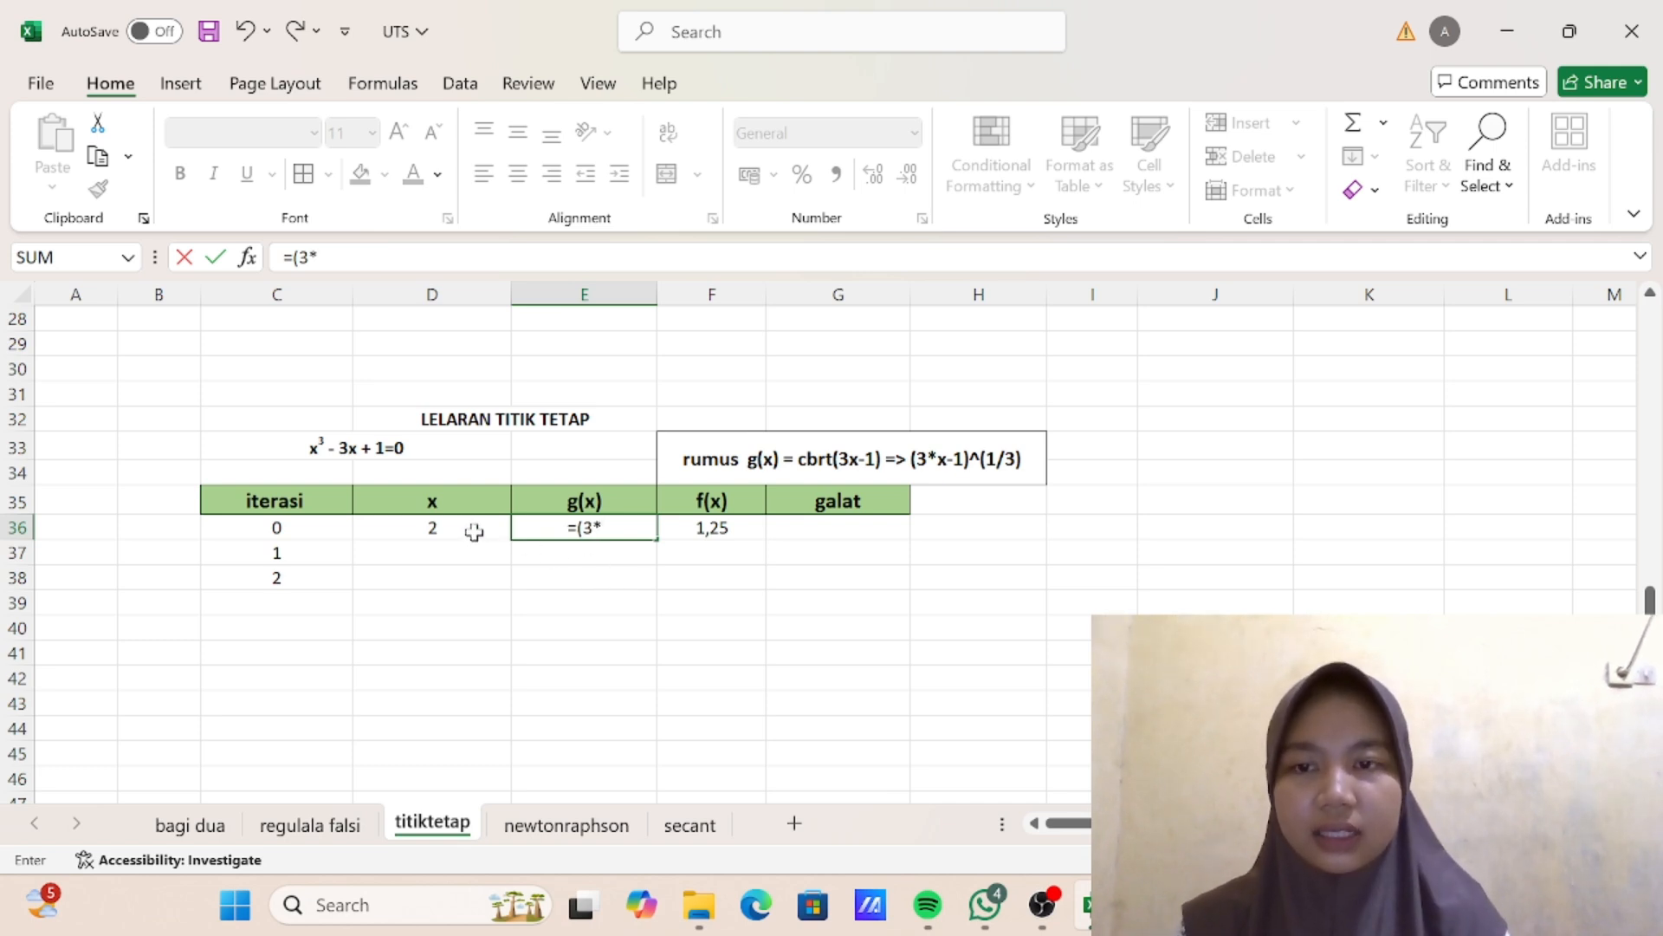
{"action": "left_click", "coordinate": [469, 530]}
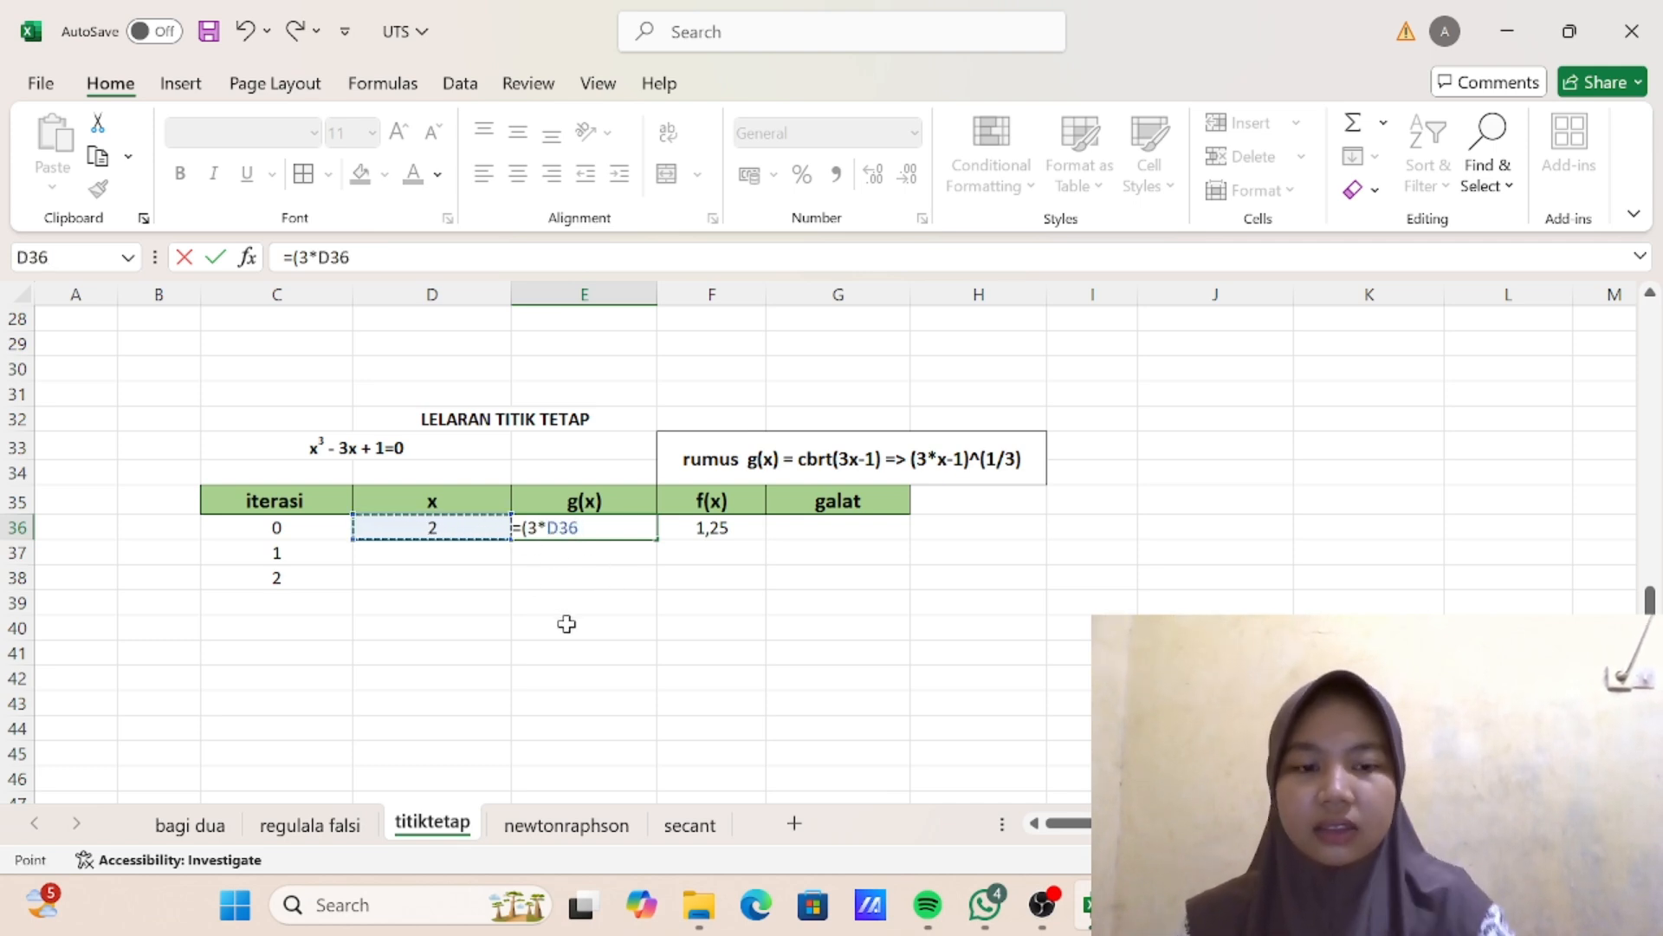
{"action": "type", "text": "-1)^("}
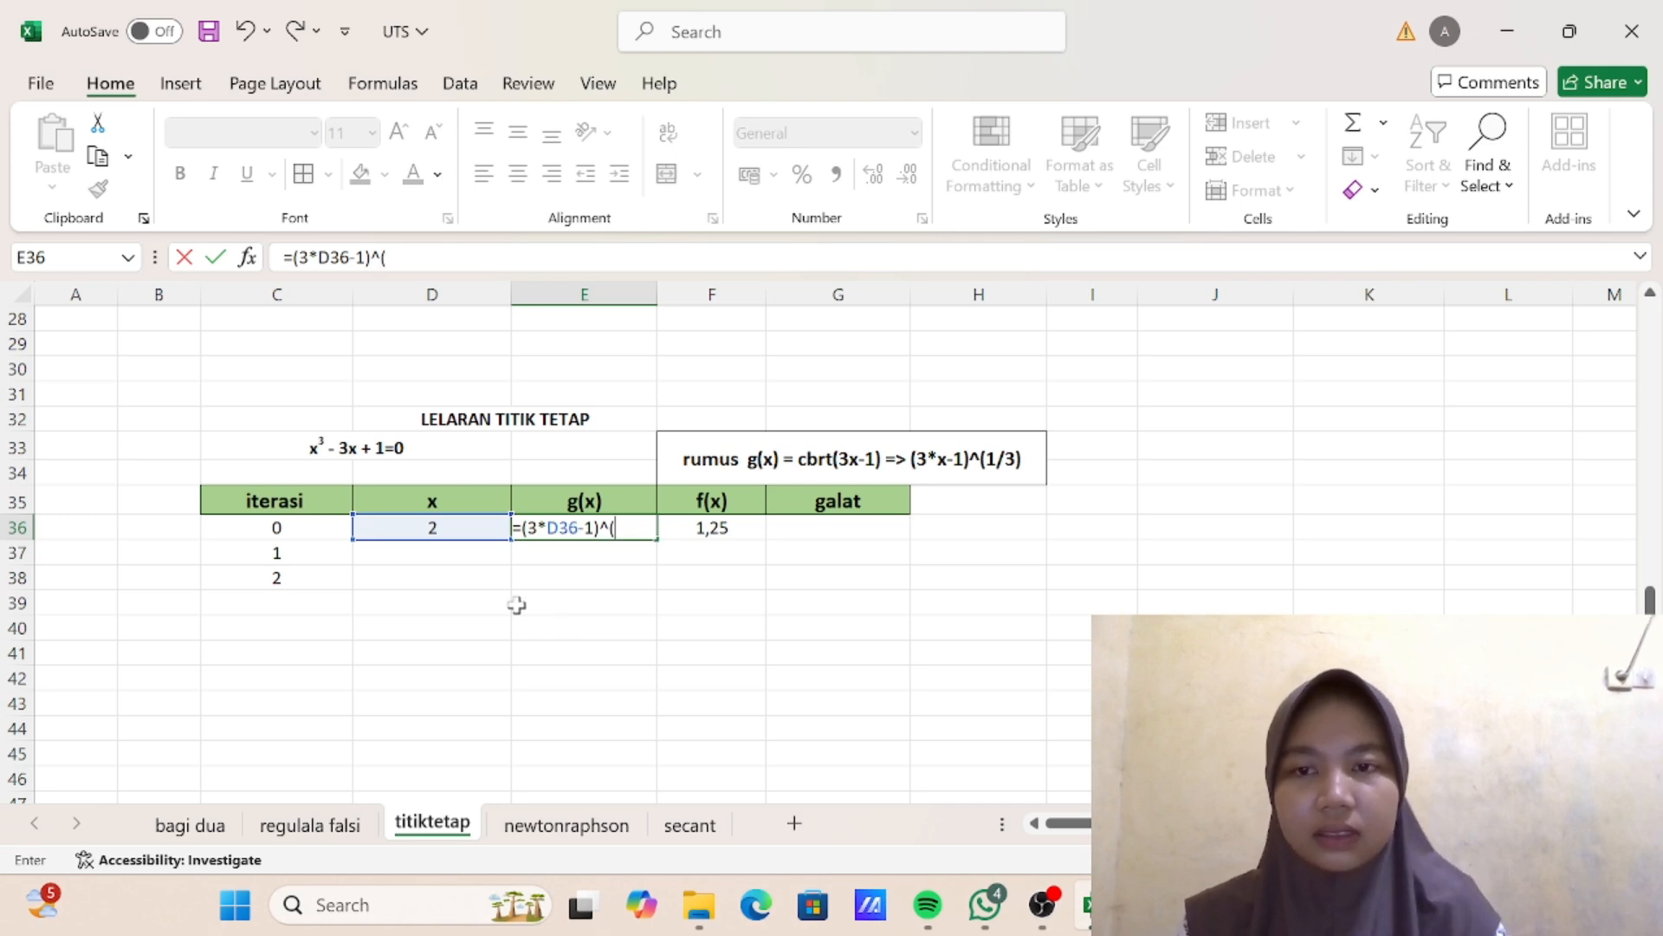
{"action": "type", "text": "/3"}
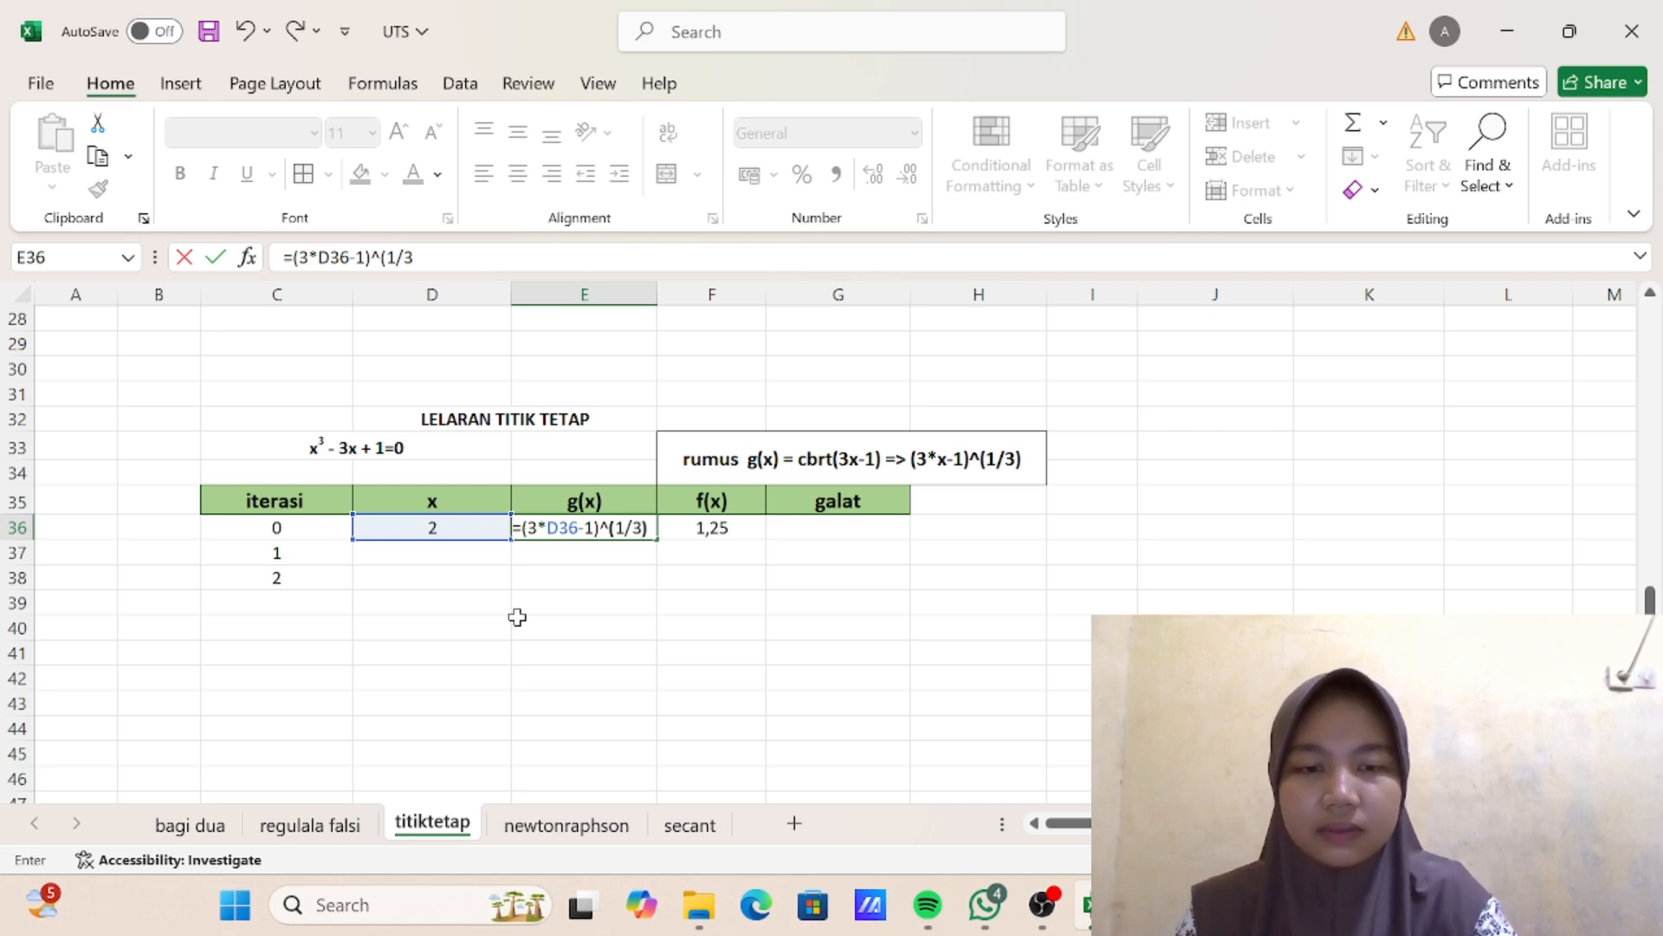
{"action": "key", "text": "Return"}
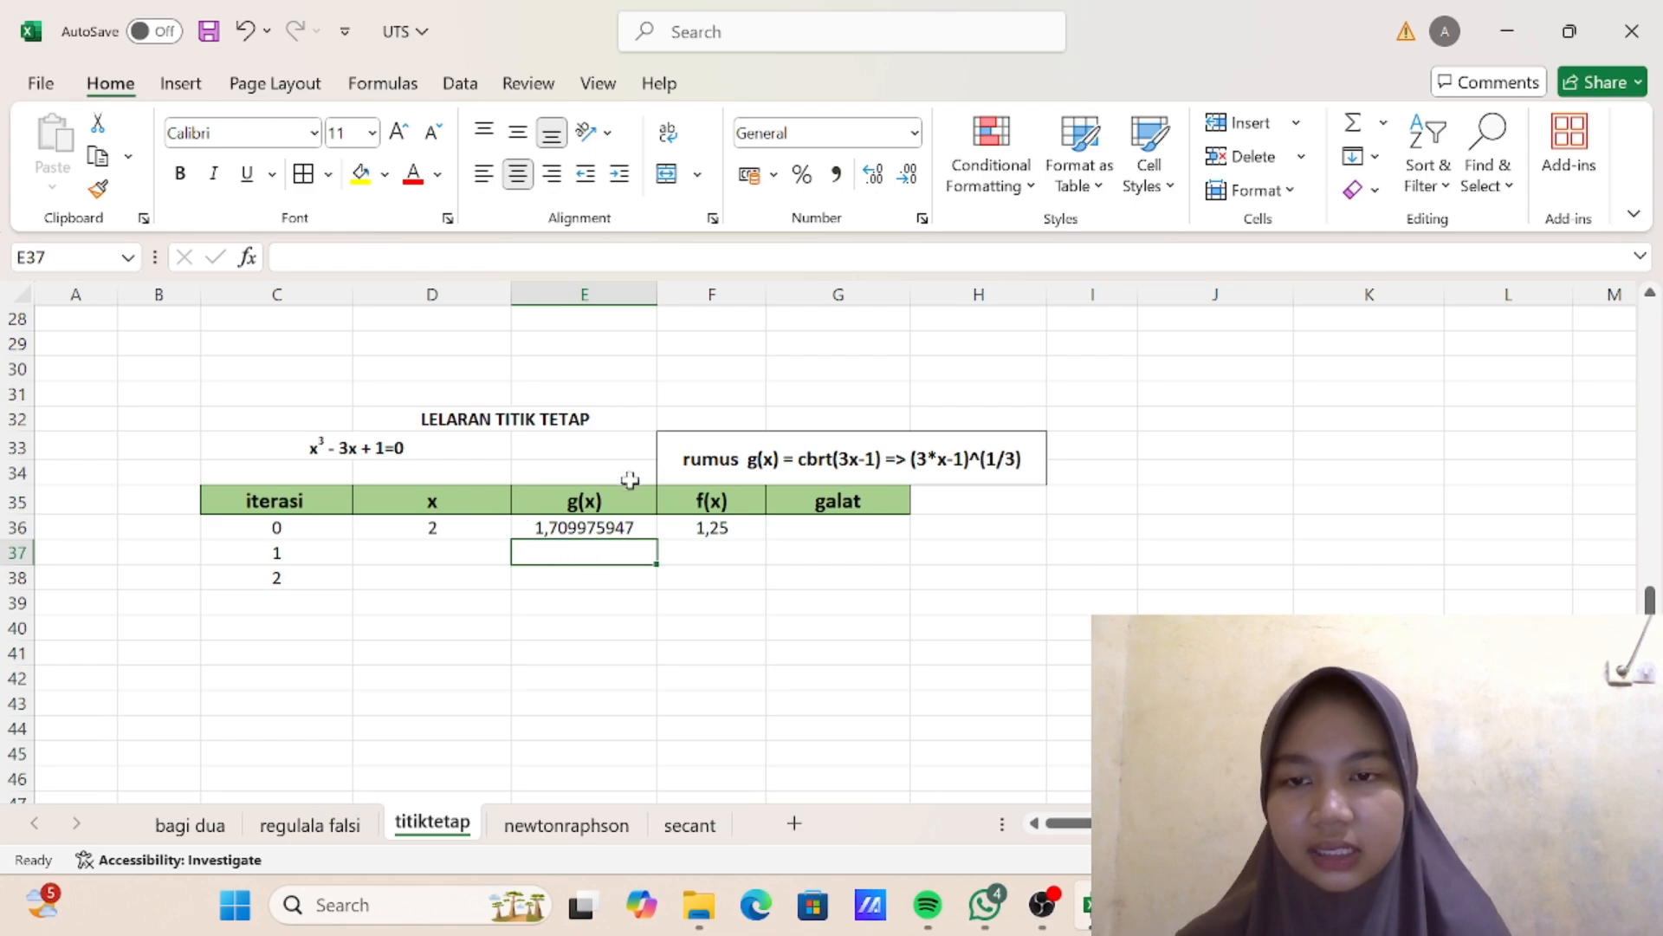
- Enter the galat test =ABS(F36)<0,000001 for iteration 0 in cell G36
{"action": "scroll", "coordinate": [629, 475], "scroll_direction": "up", "scroll_amount": 6}
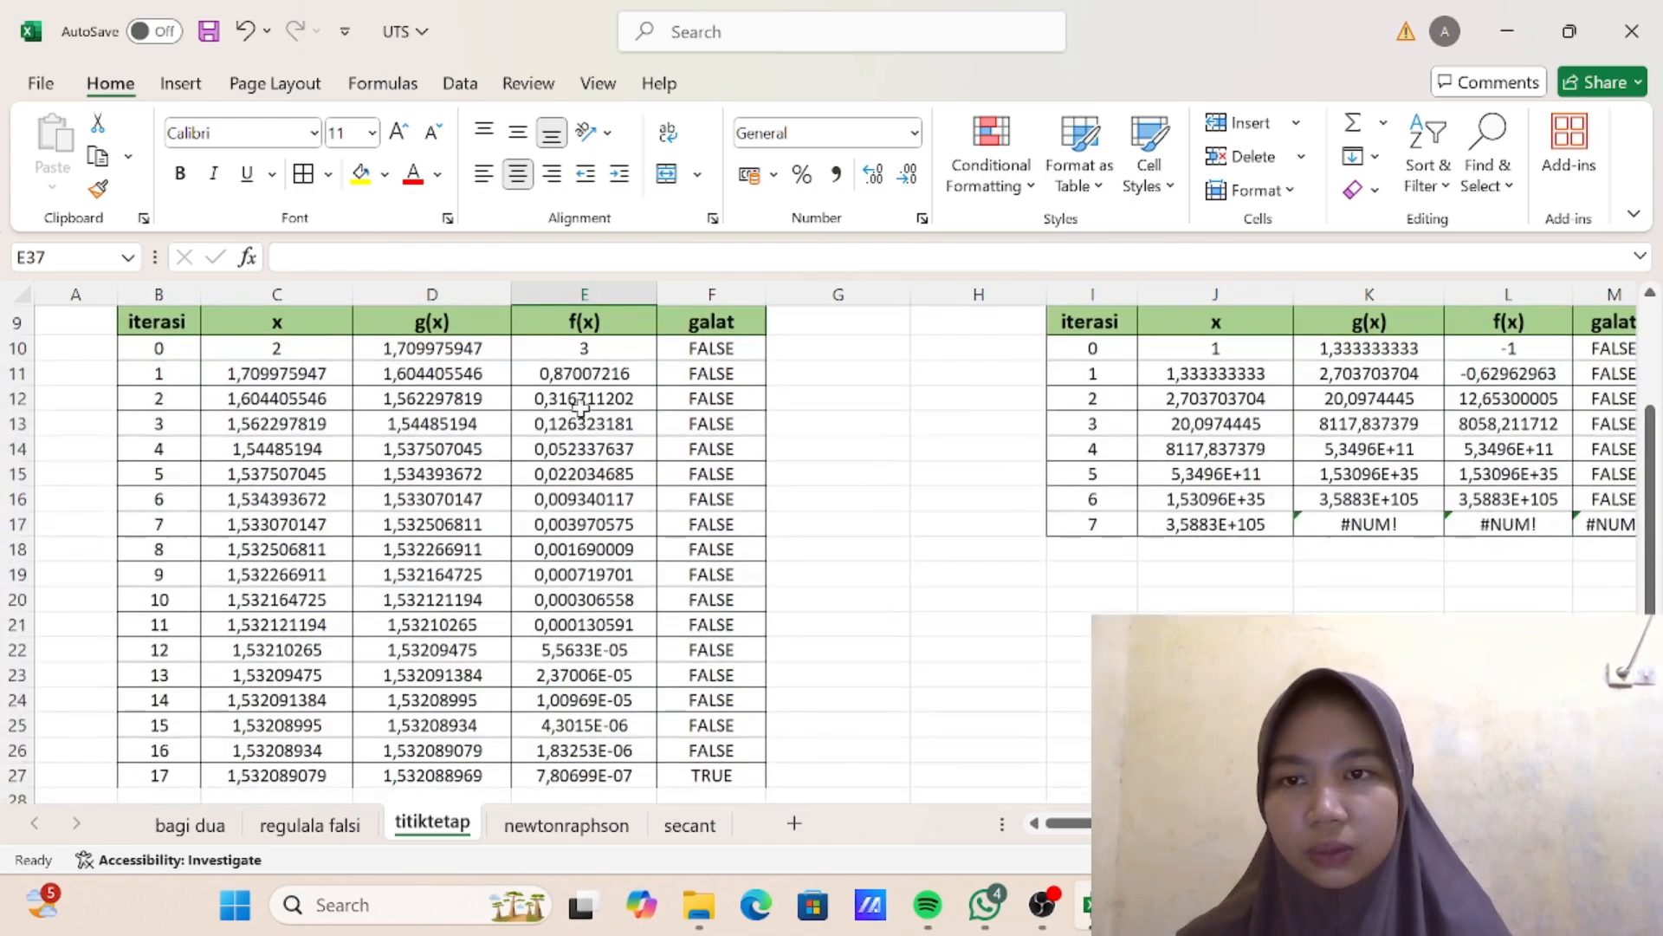
{"action": "scroll", "coordinate": [452, 378], "scroll_direction": "down", "scroll_amount": 5}
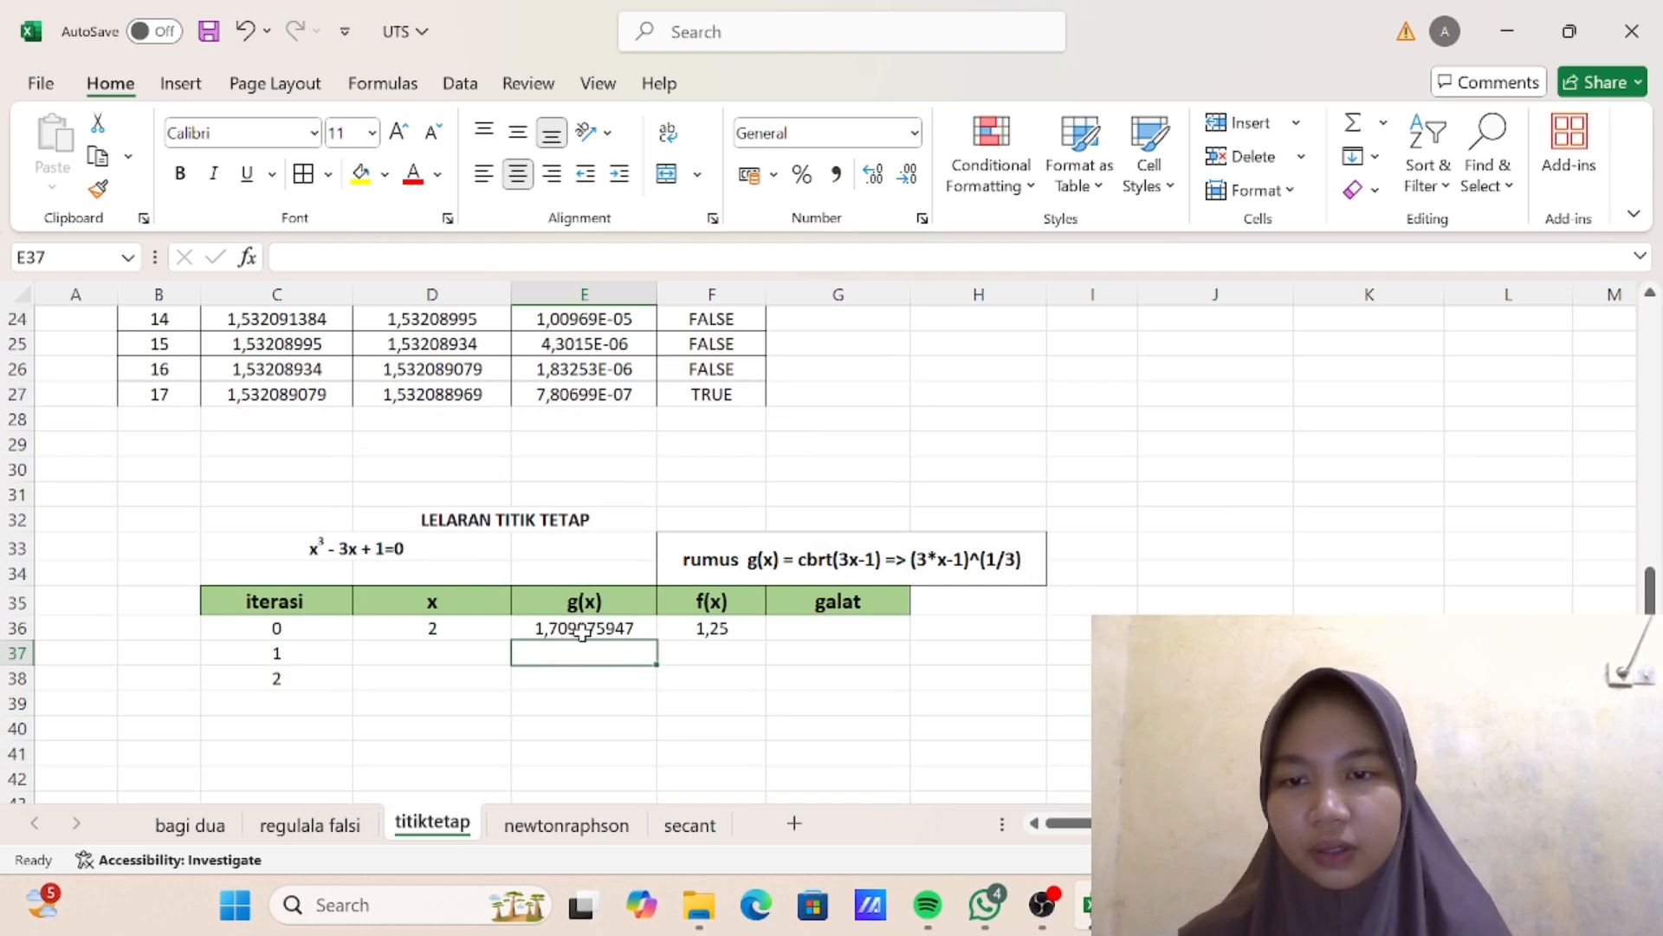
{"action": "scroll", "coordinate": [625, 645], "scroll_direction": "down", "scroll_amount": 1}
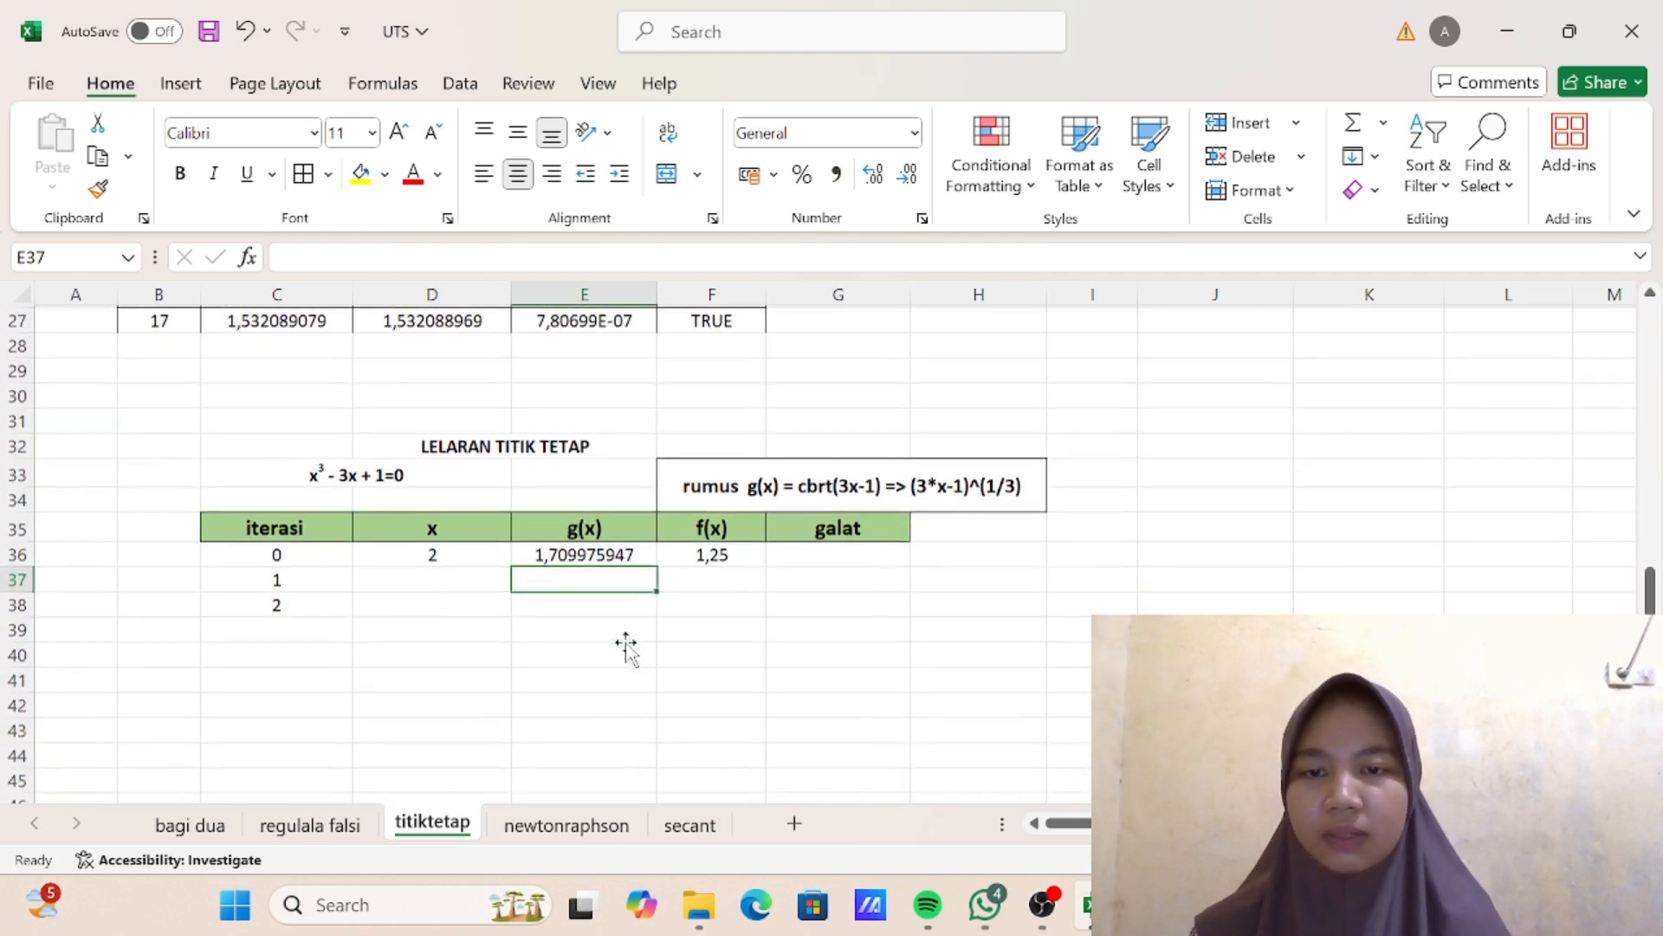
{"action": "scroll", "coordinate": [626, 648], "scroll_direction": "down", "scroll_amount": 1}
{"action": "left_click", "coordinate": [819, 482]}
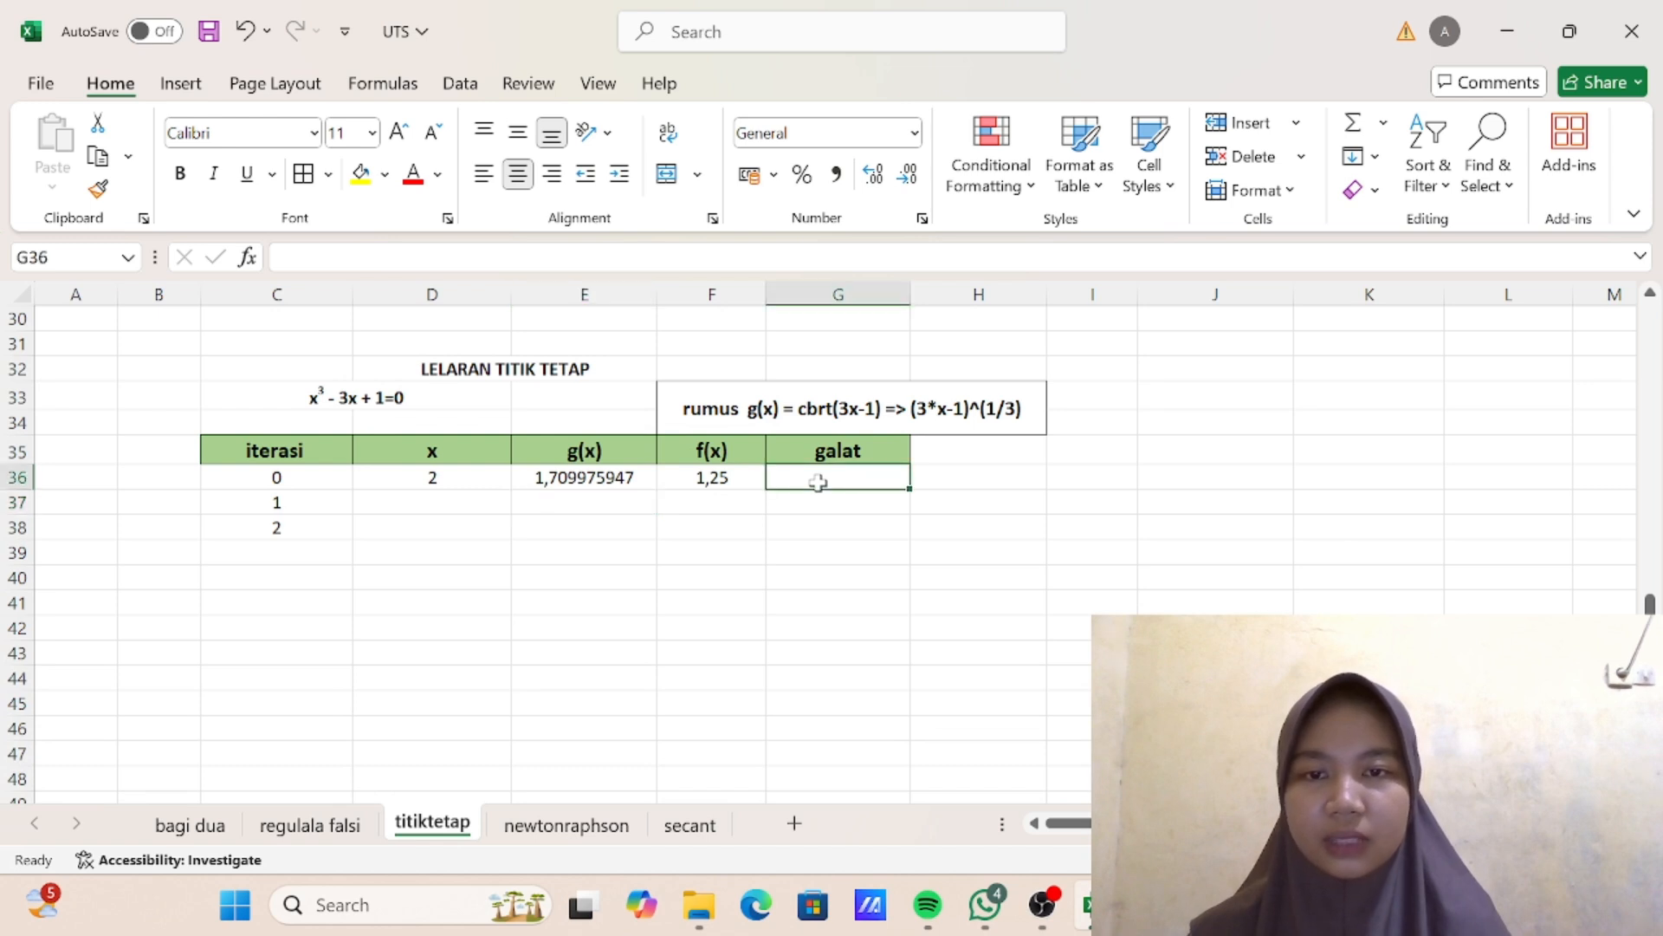
{"action": "type", "text": "=A"}
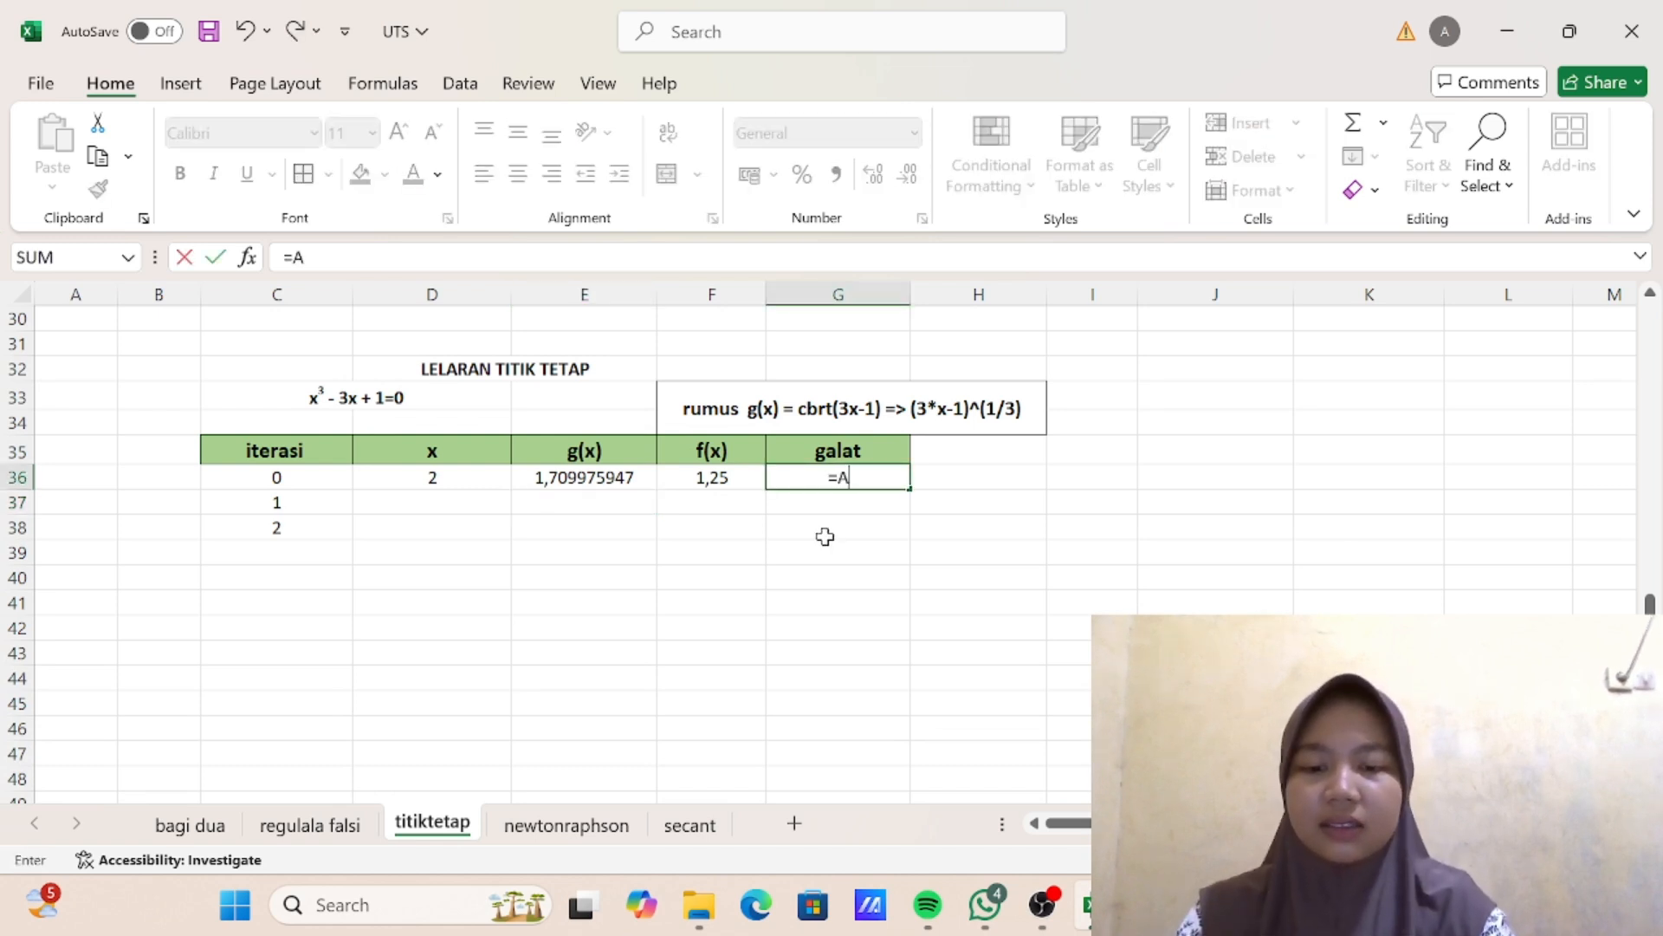
{"action": "type", "text": "BS"}
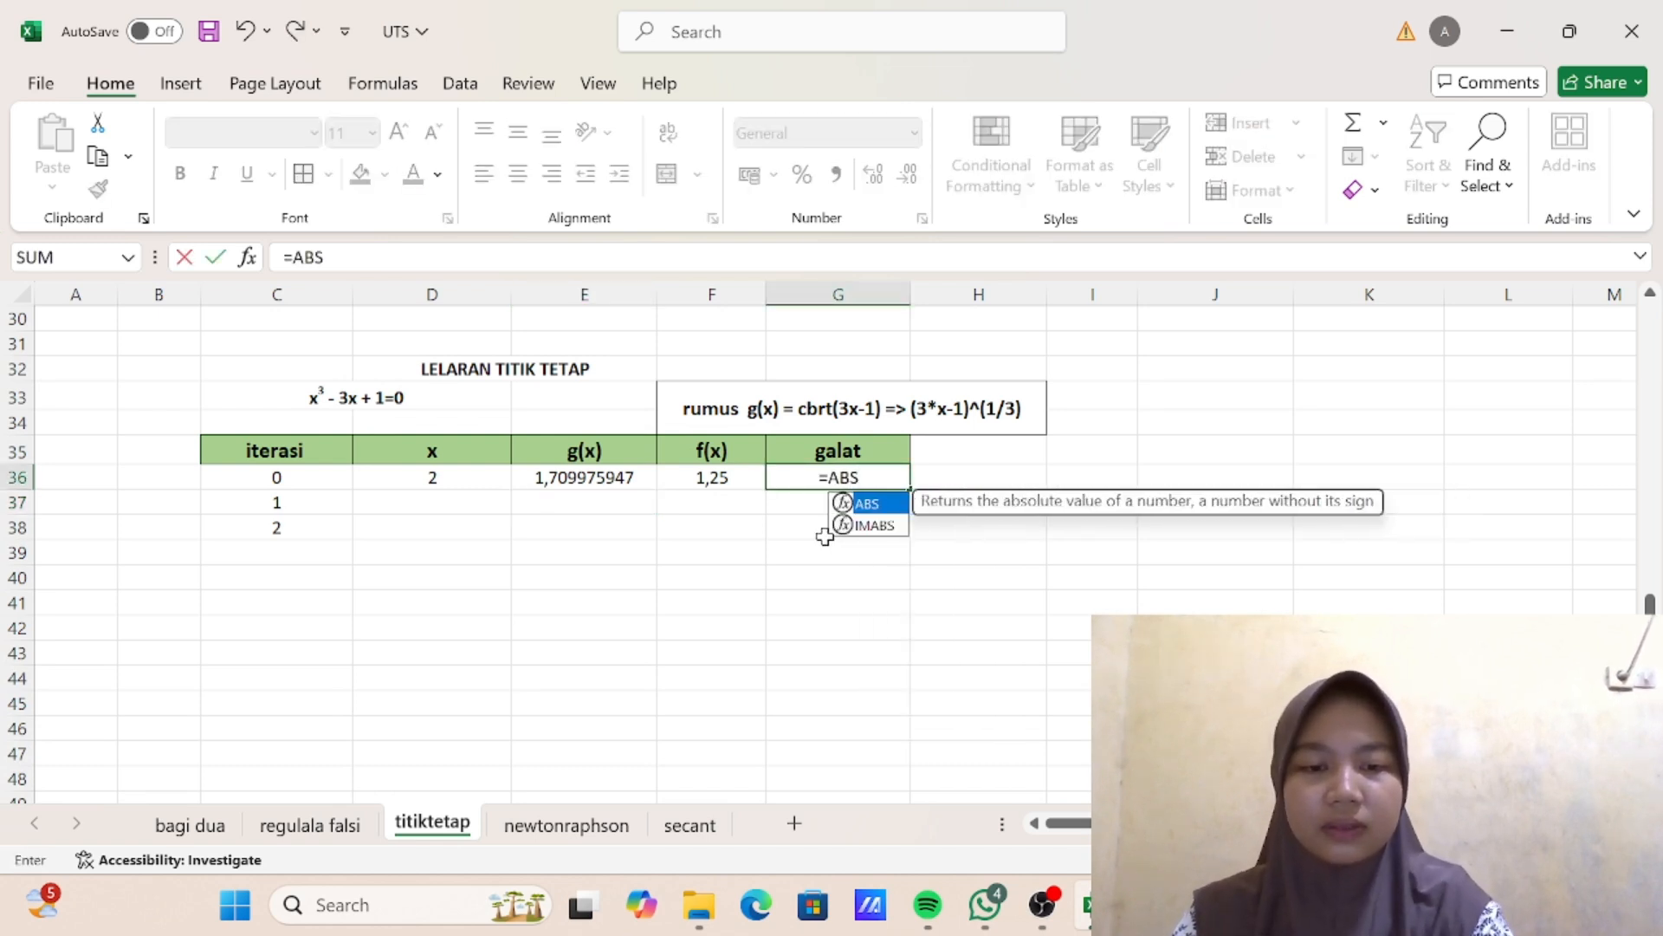
{"action": "type", "text": "("}
{"action": "left_click", "coordinate": [734, 480]}
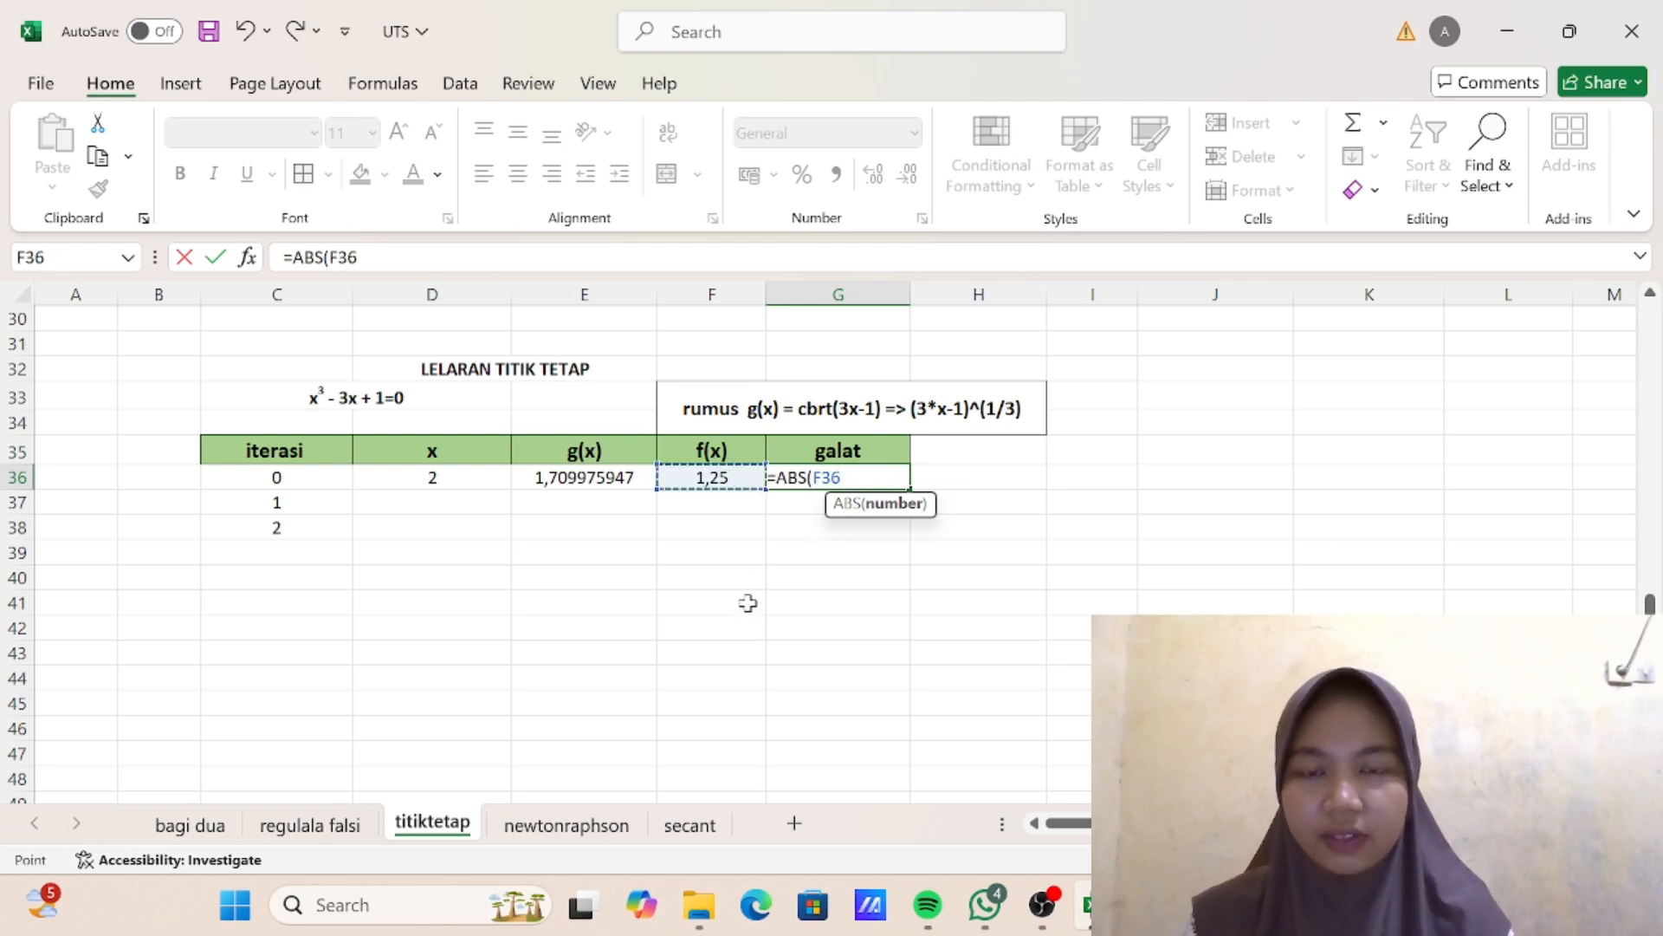
{"action": "type", "text": ")<0,00"}
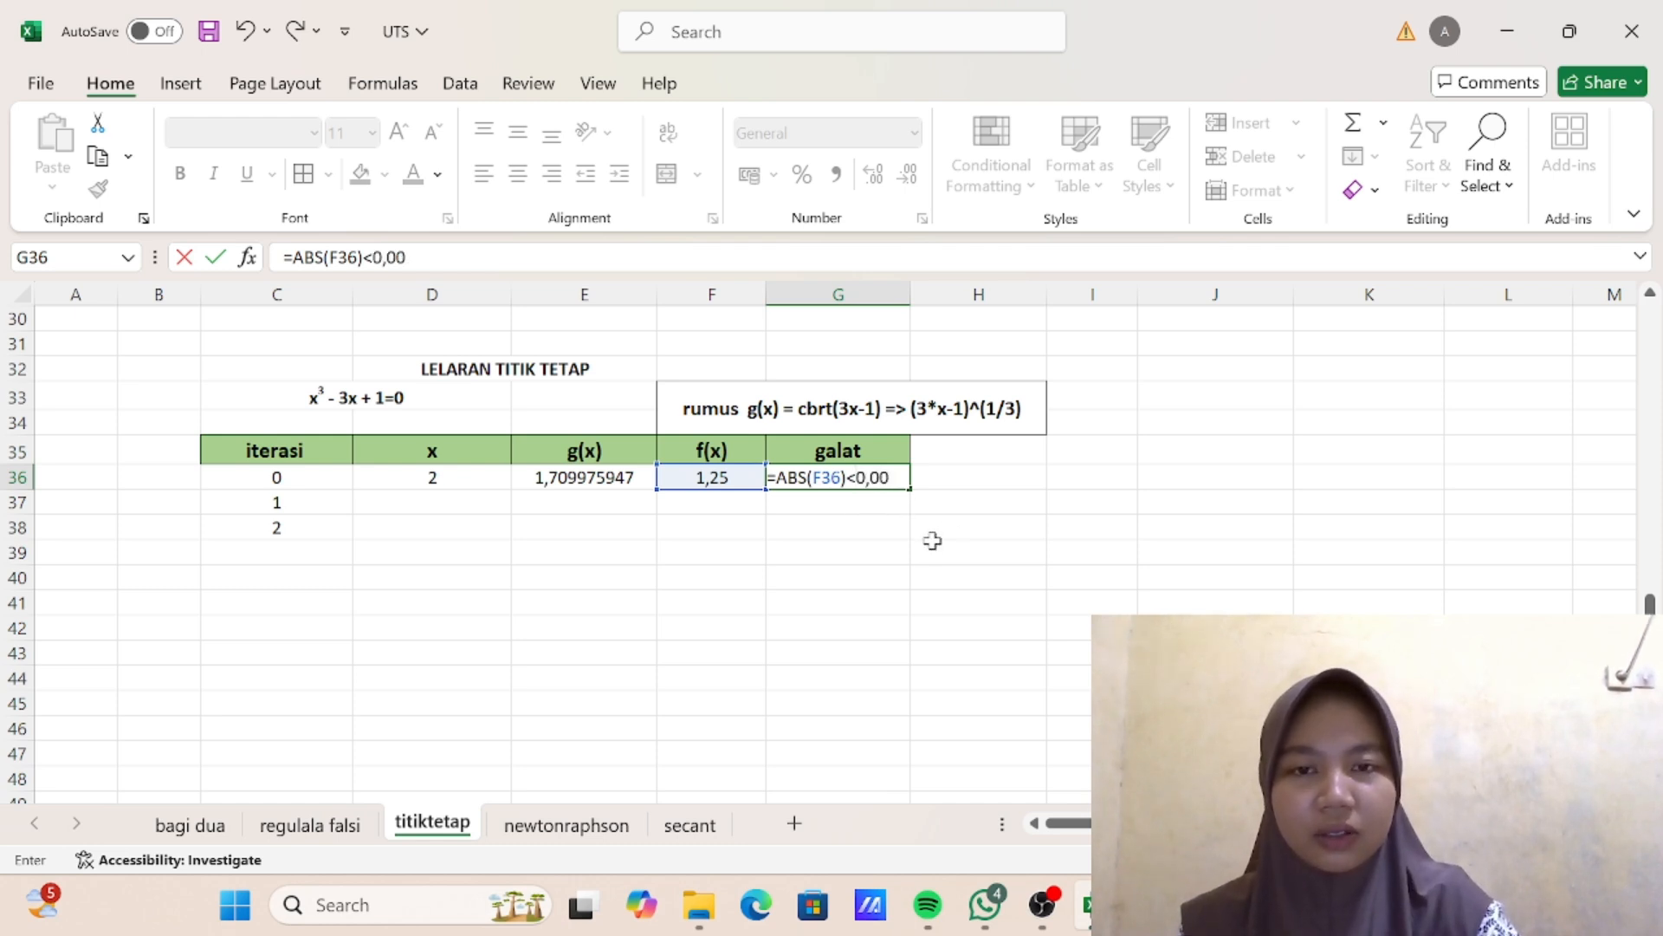
{"action": "type", "text": "0001"}
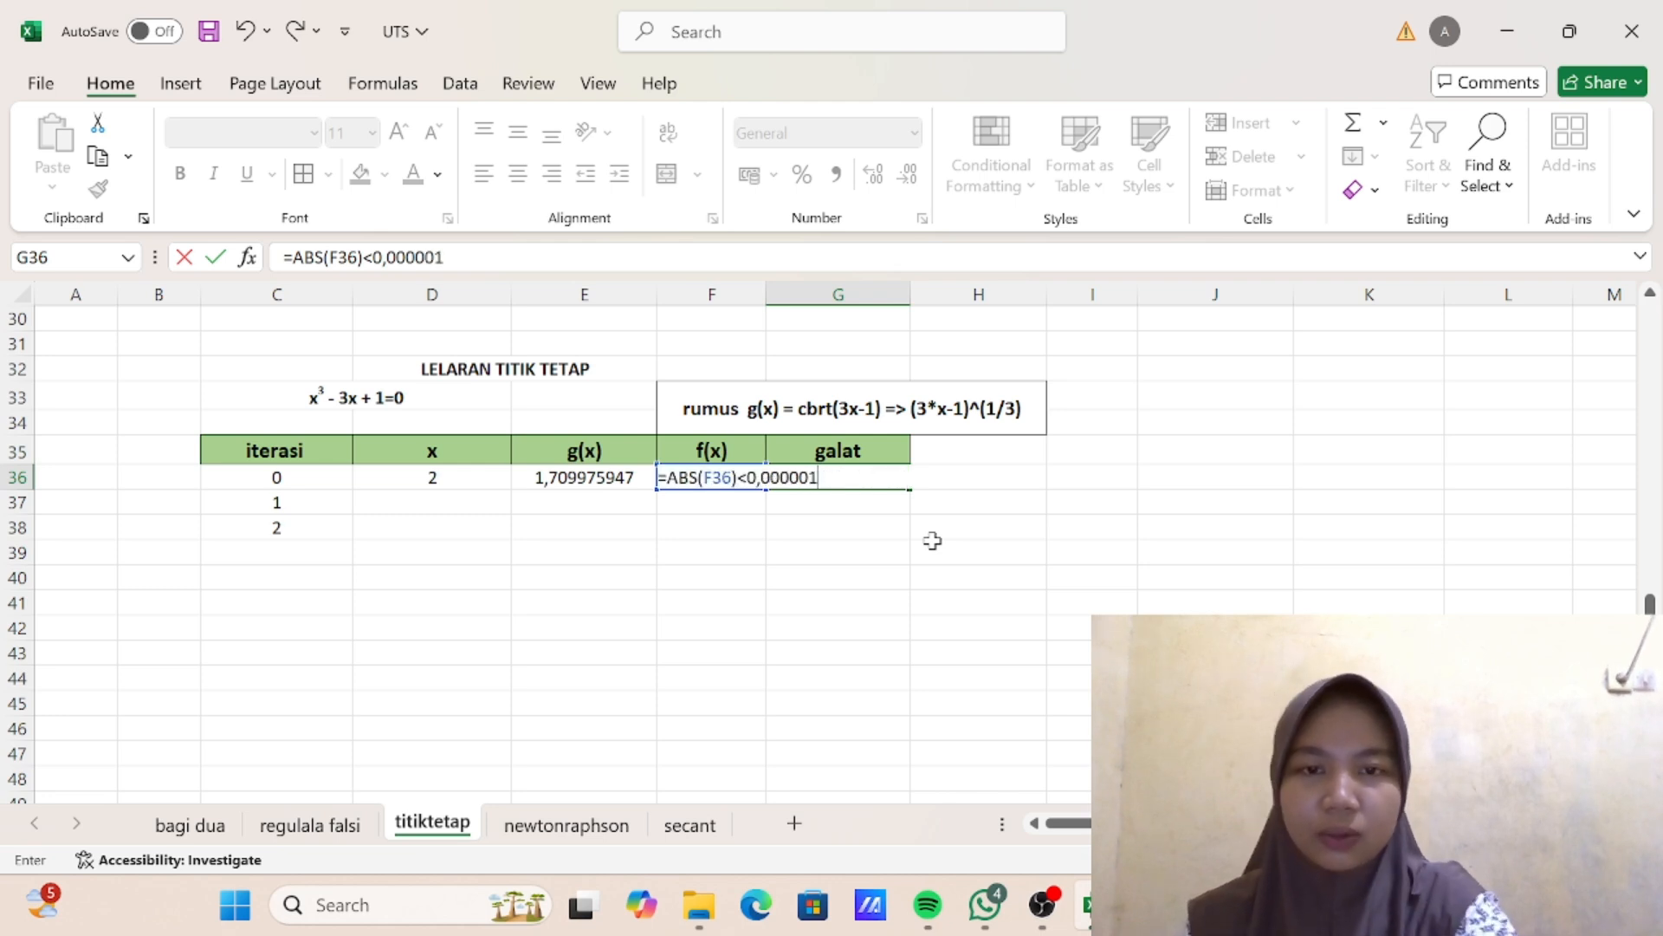
{"action": "key", "text": "Return"}
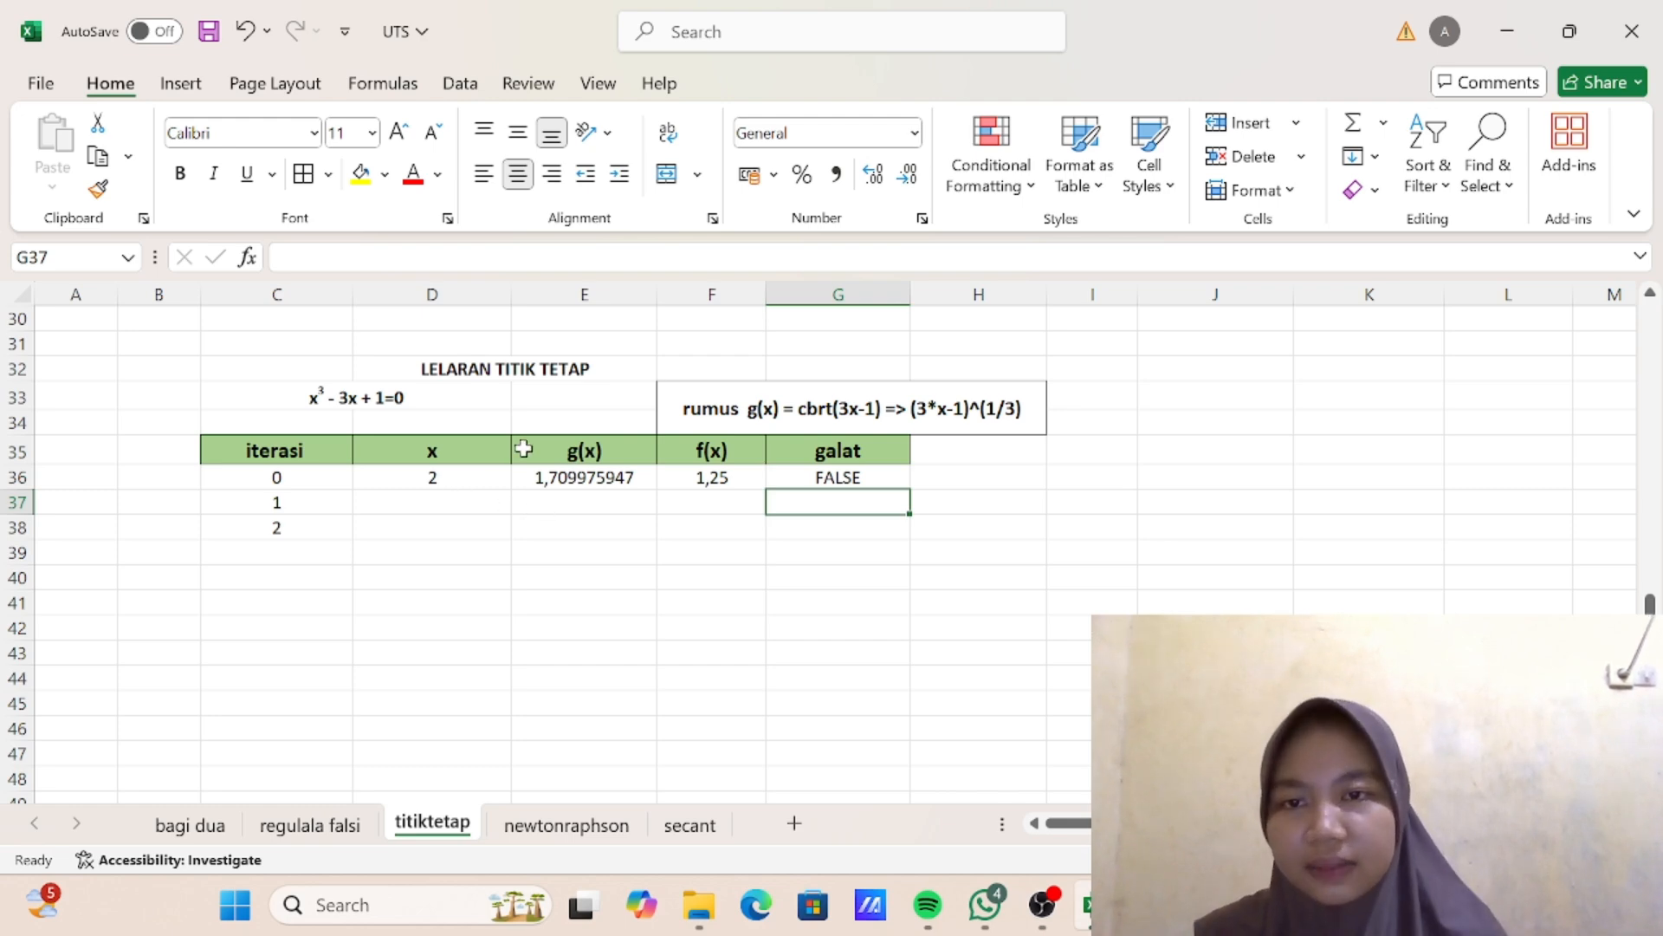
- Check how x is carried over in the finished table above, and enter =E36 as the iteration 1 x value in D37
{"action": "scroll", "coordinate": [485, 440], "scroll_direction": "up", "scroll_amount": 7}
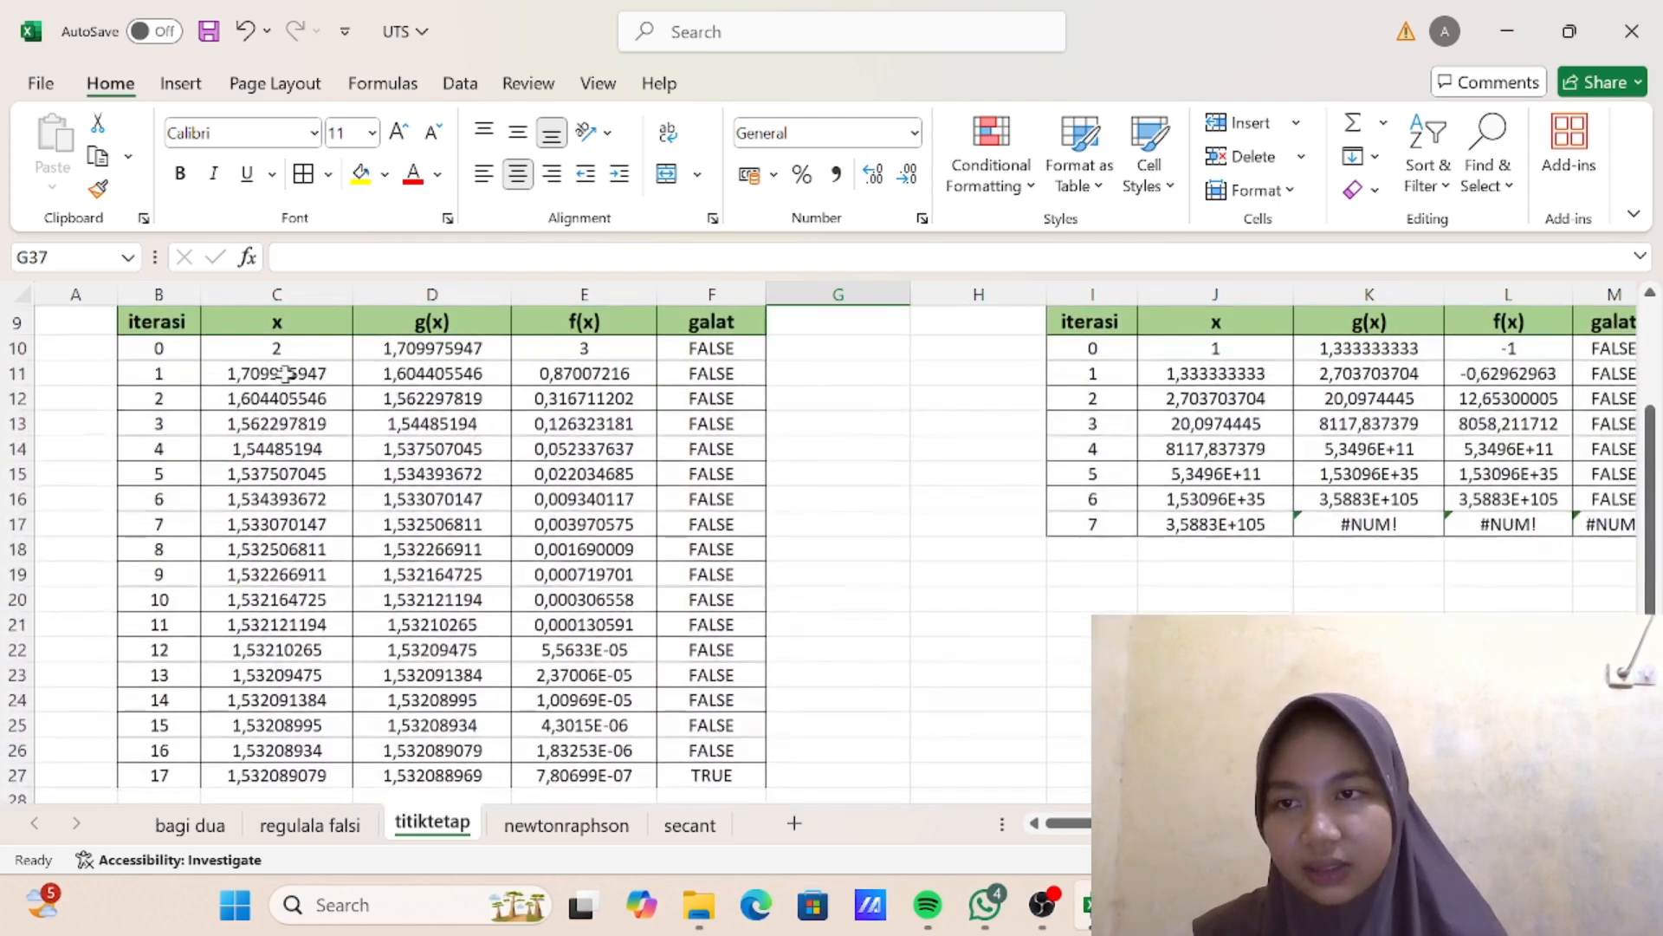
{"action": "left_click", "coordinate": [286, 373]}
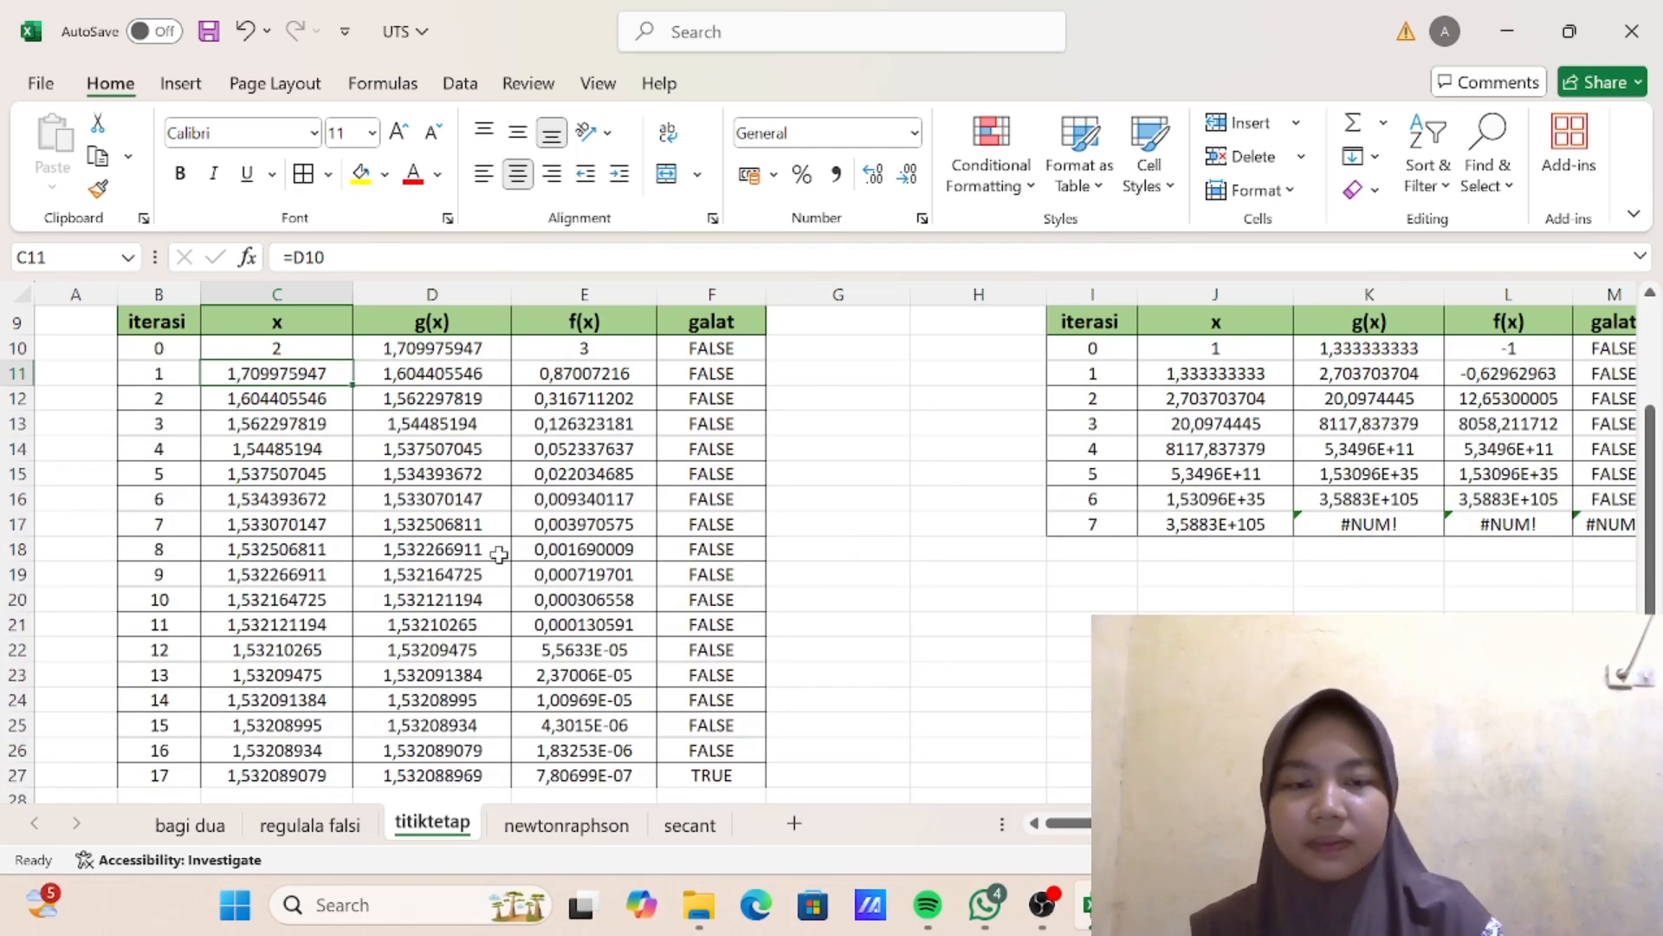
{"action": "key", "text": "Down"}
{"action": "scroll", "coordinate": [468, 568], "scroll_direction": "down", "scroll_amount": 6}
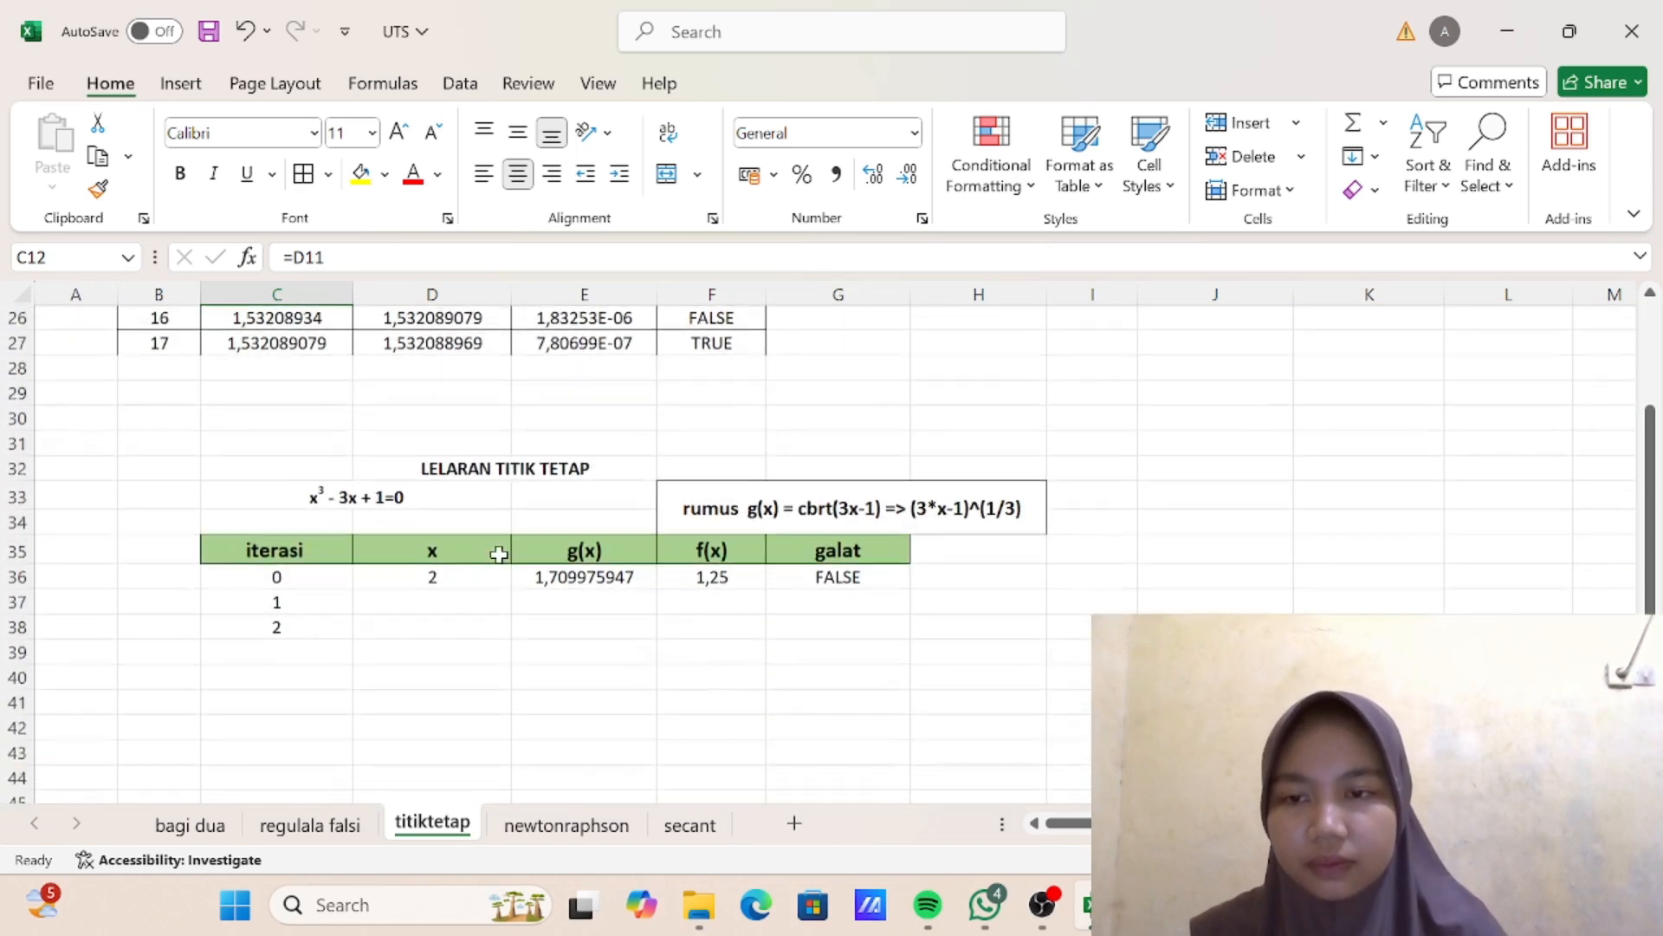
{"action": "left_click", "coordinate": [442, 579]}
{"action": "type", "text": "="}
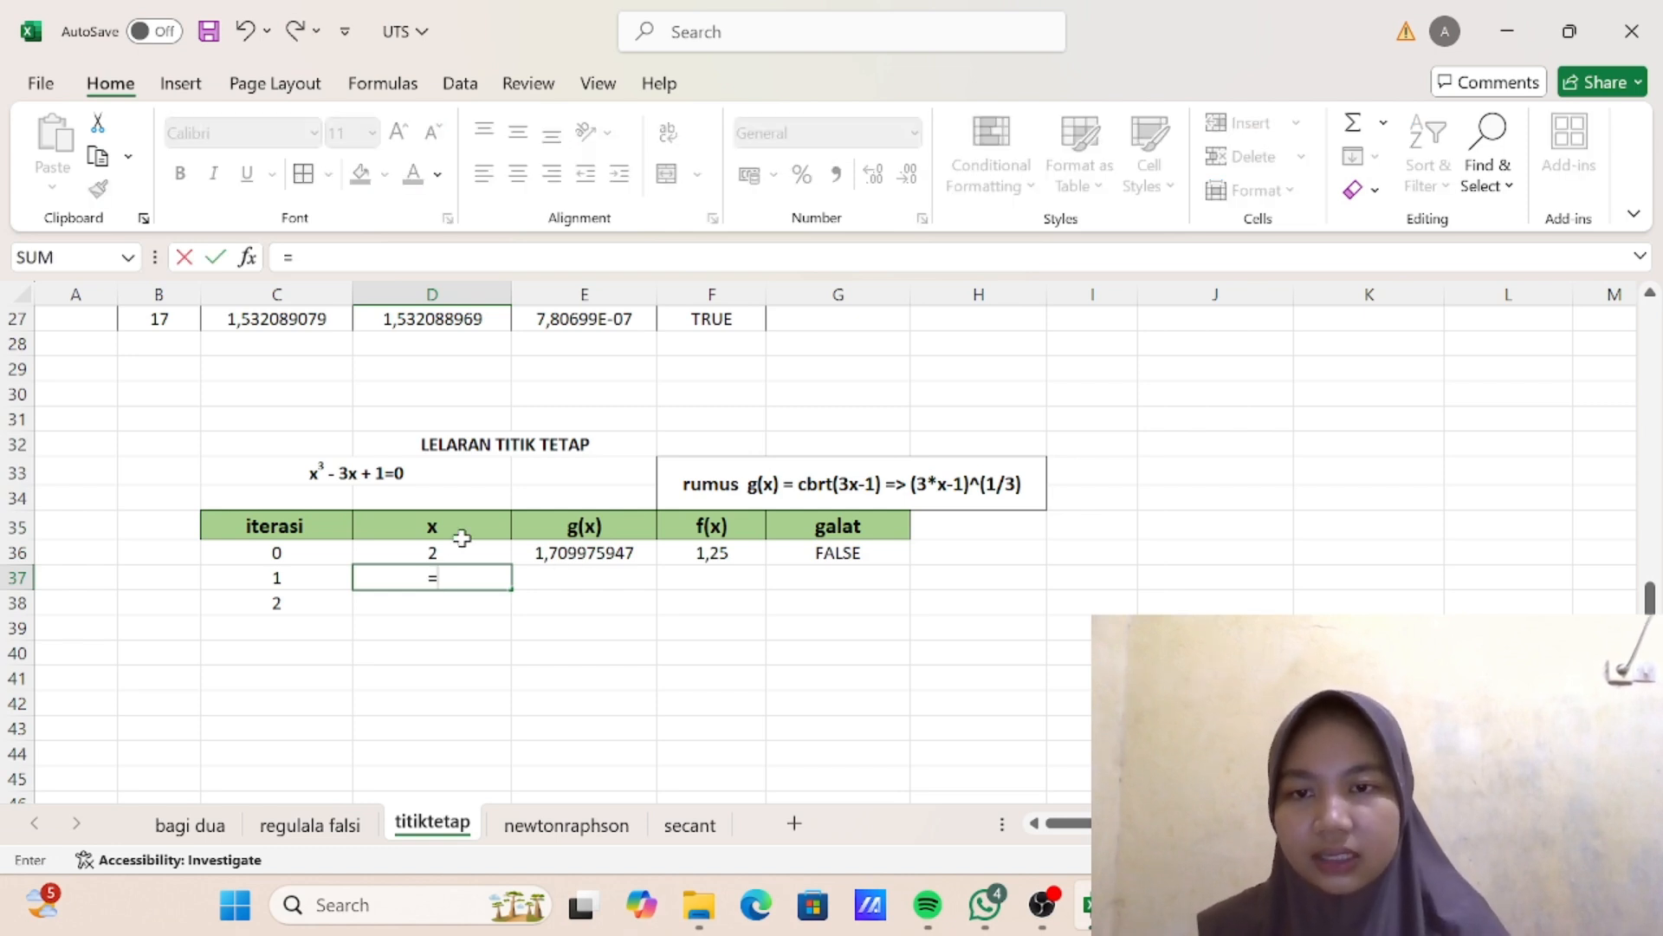
{"action": "left_click", "coordinate": [600, 553]}
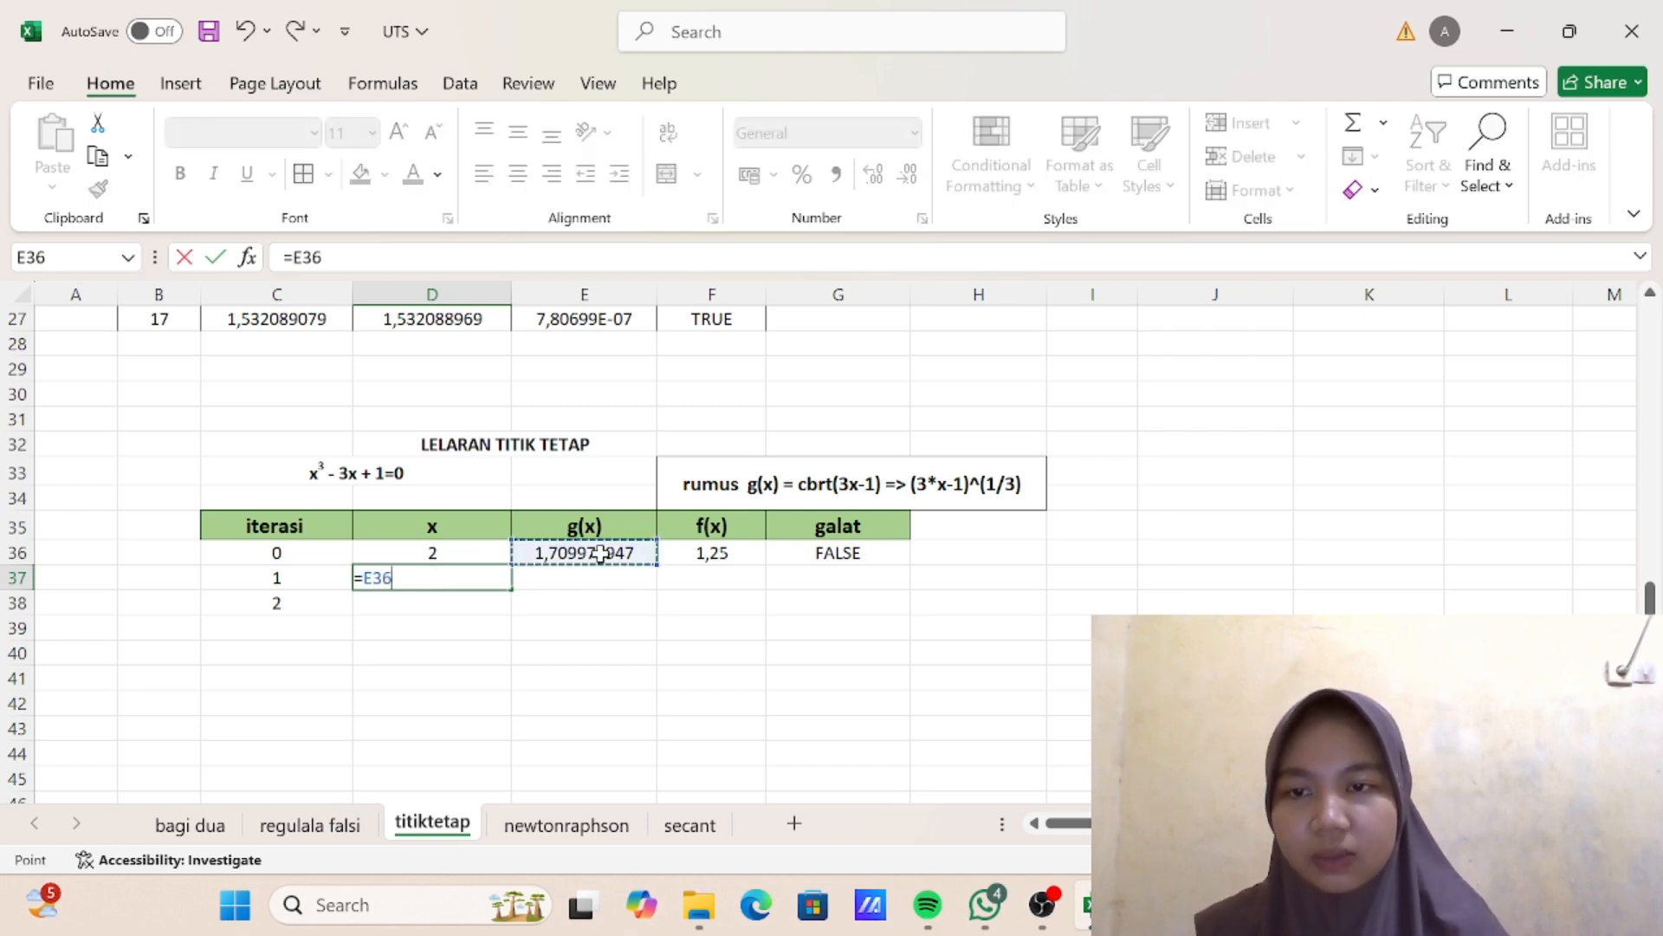
{"action": "key", "text": "Return"}
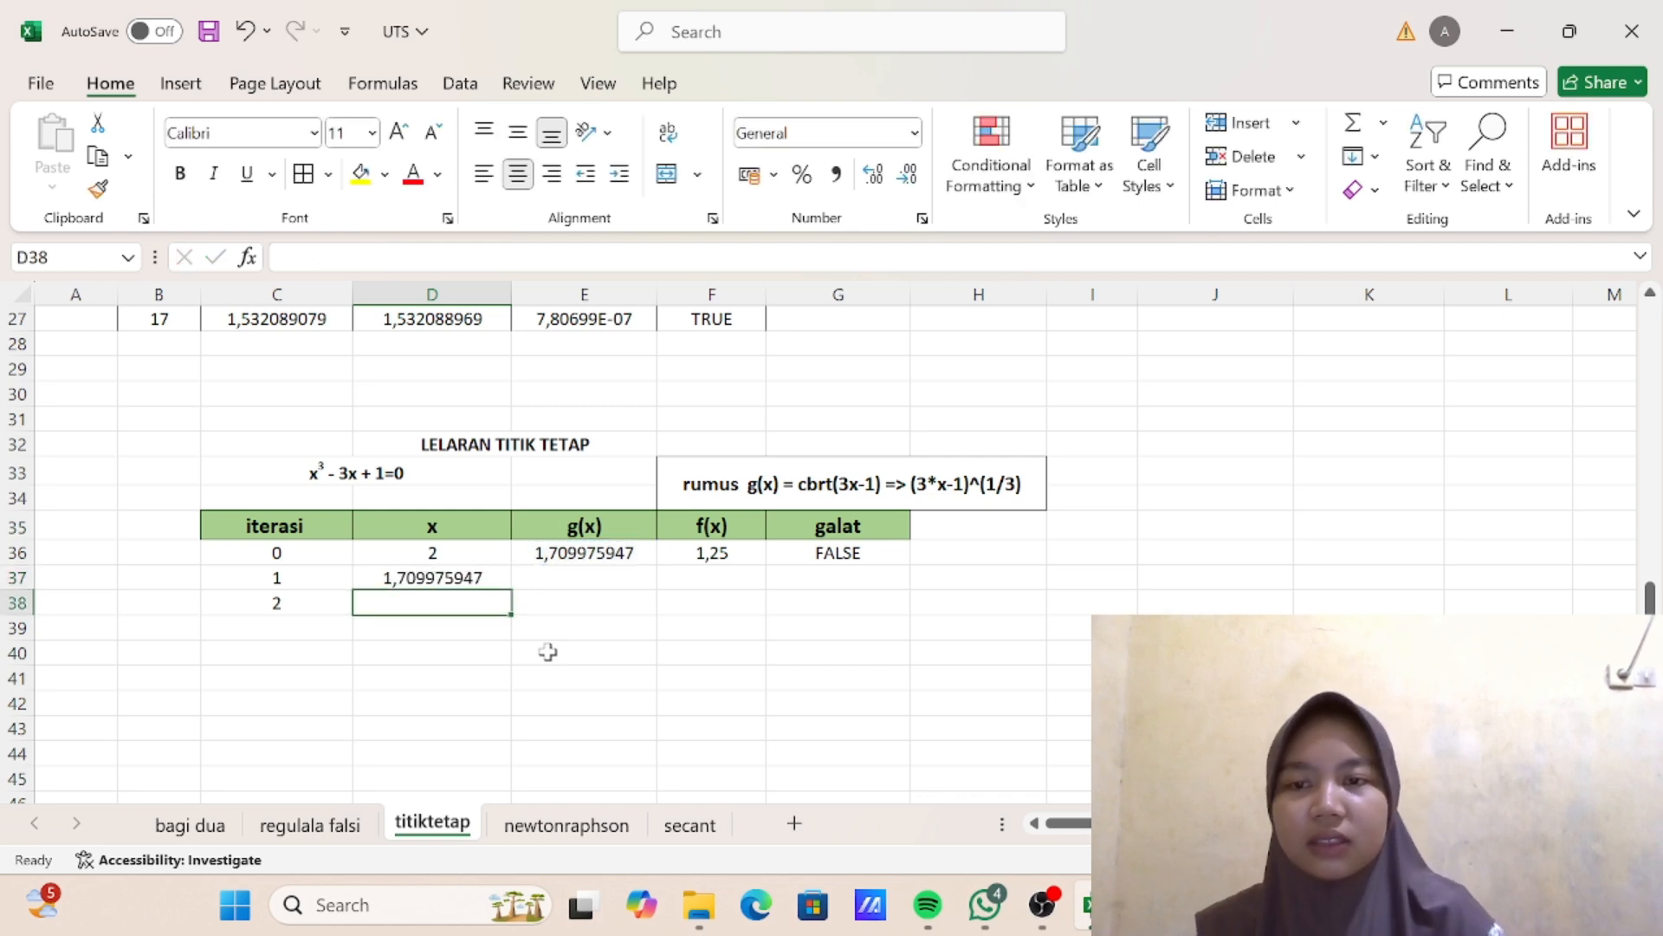
- Copy the iteration 0 f(x) and g(x) formulas from F36 and E36 down to iteration 1 in row 37
{"action": "left_click", "coordinate": [711, 574]}
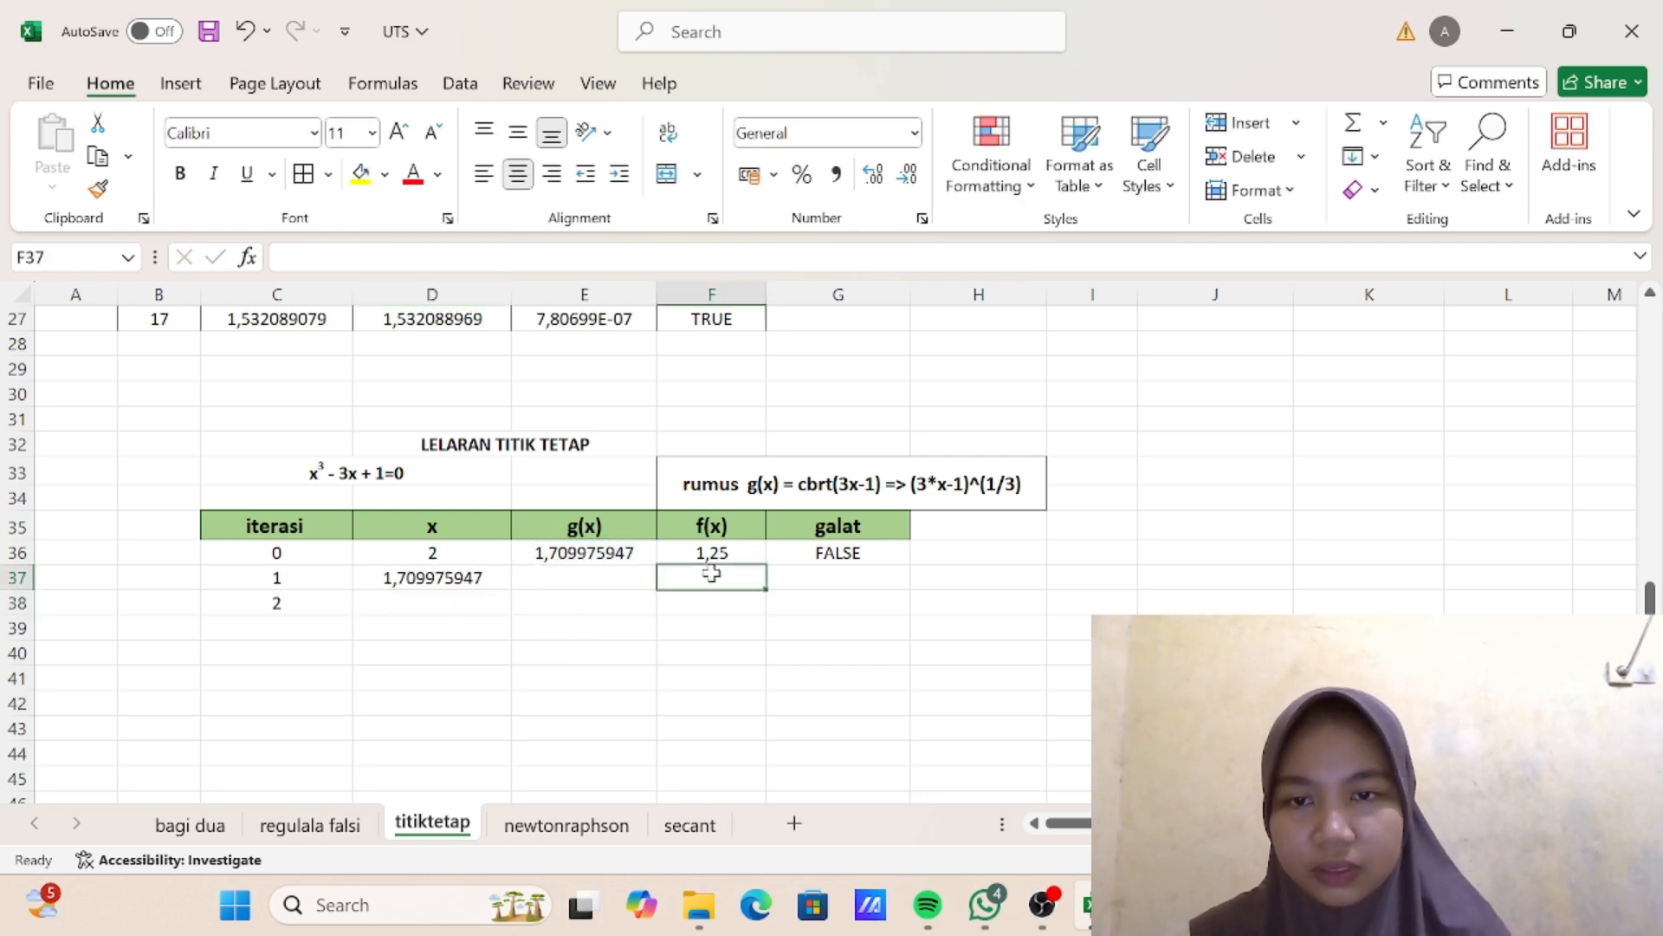
{"action": "left_click", "coordinate": [711, 552]}
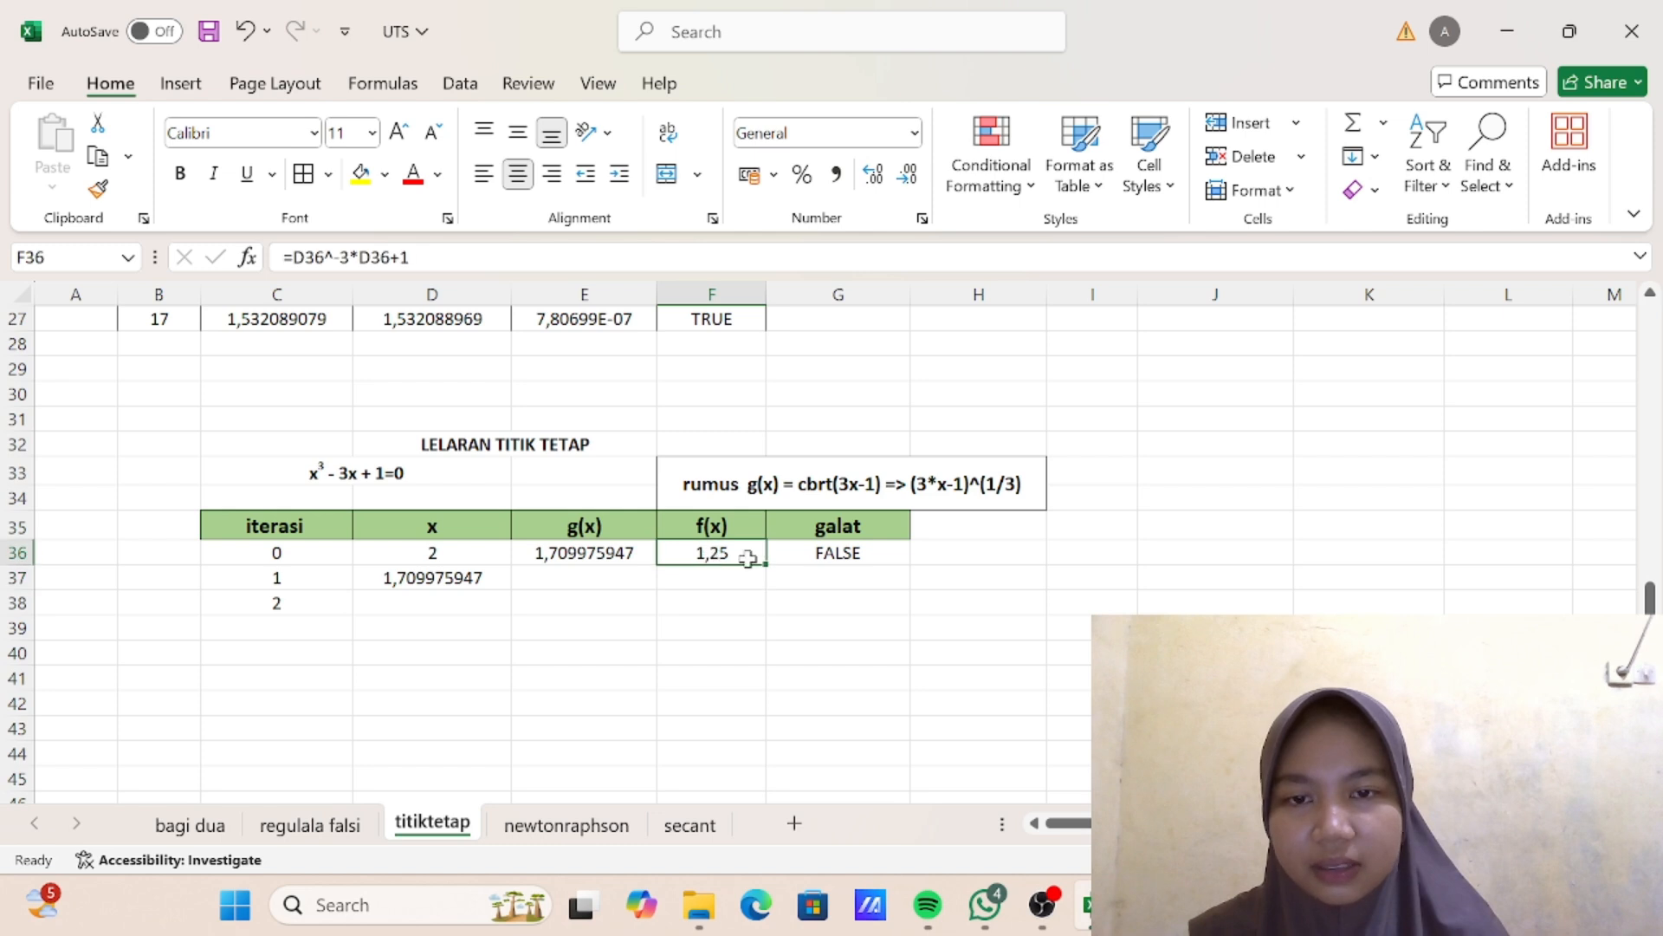
{"action": "left_click_drag", "start_coordinate": [766, 564], "coordinate": [759, 581]}
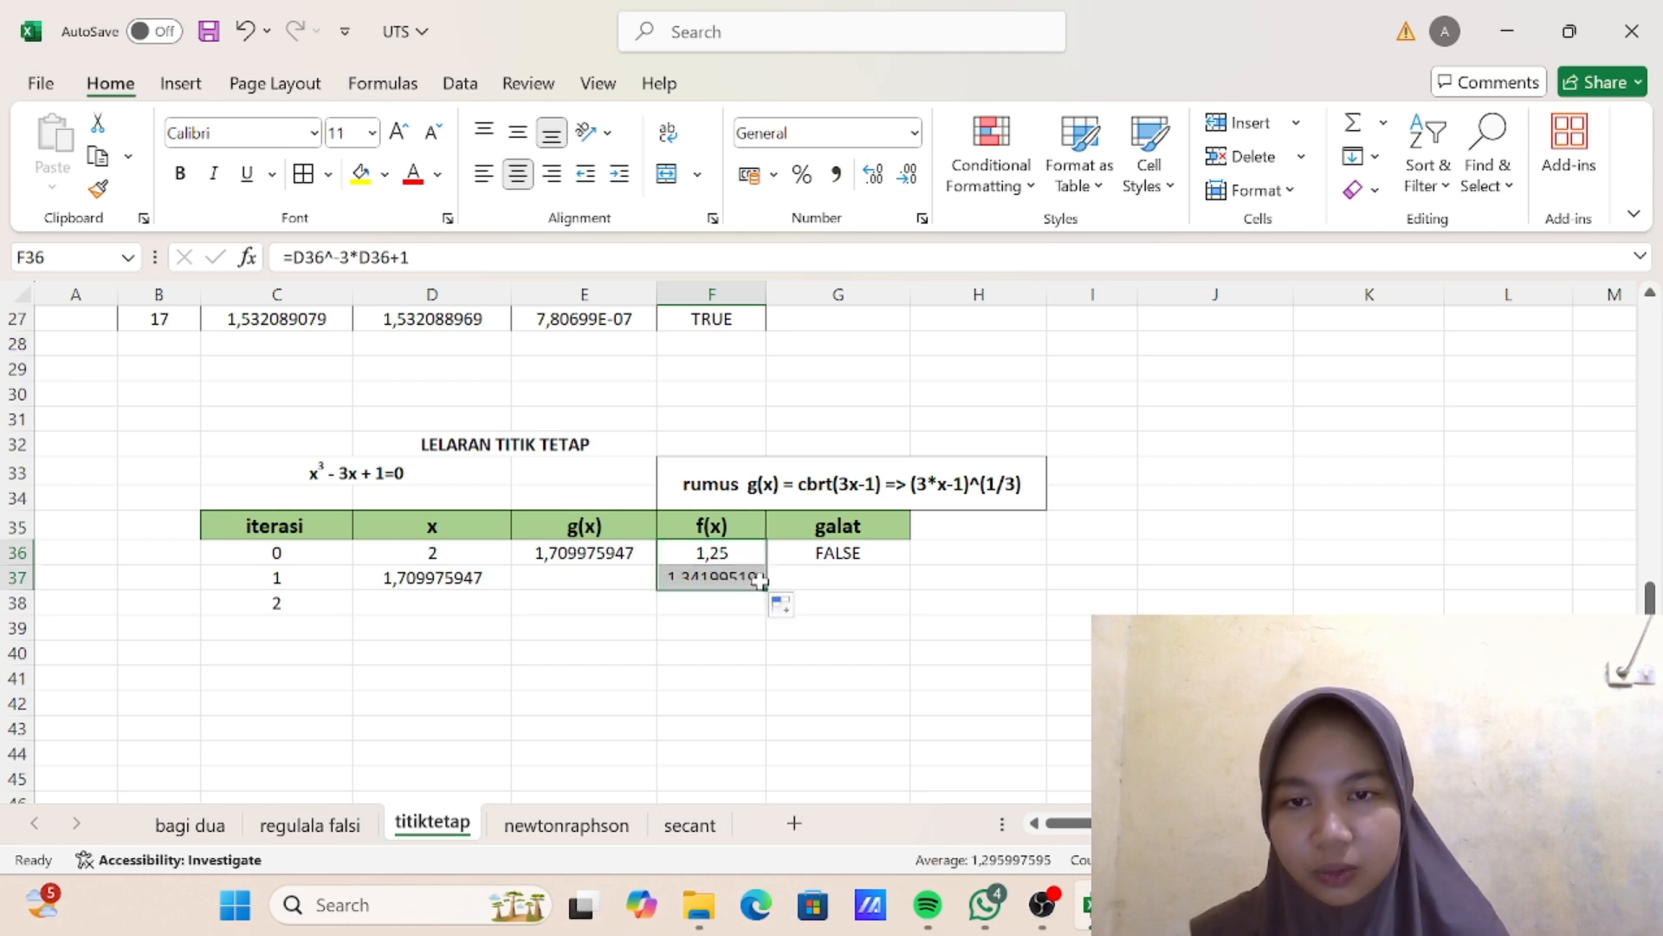
{"action": "left_click", "coordinate": [614, 559]}
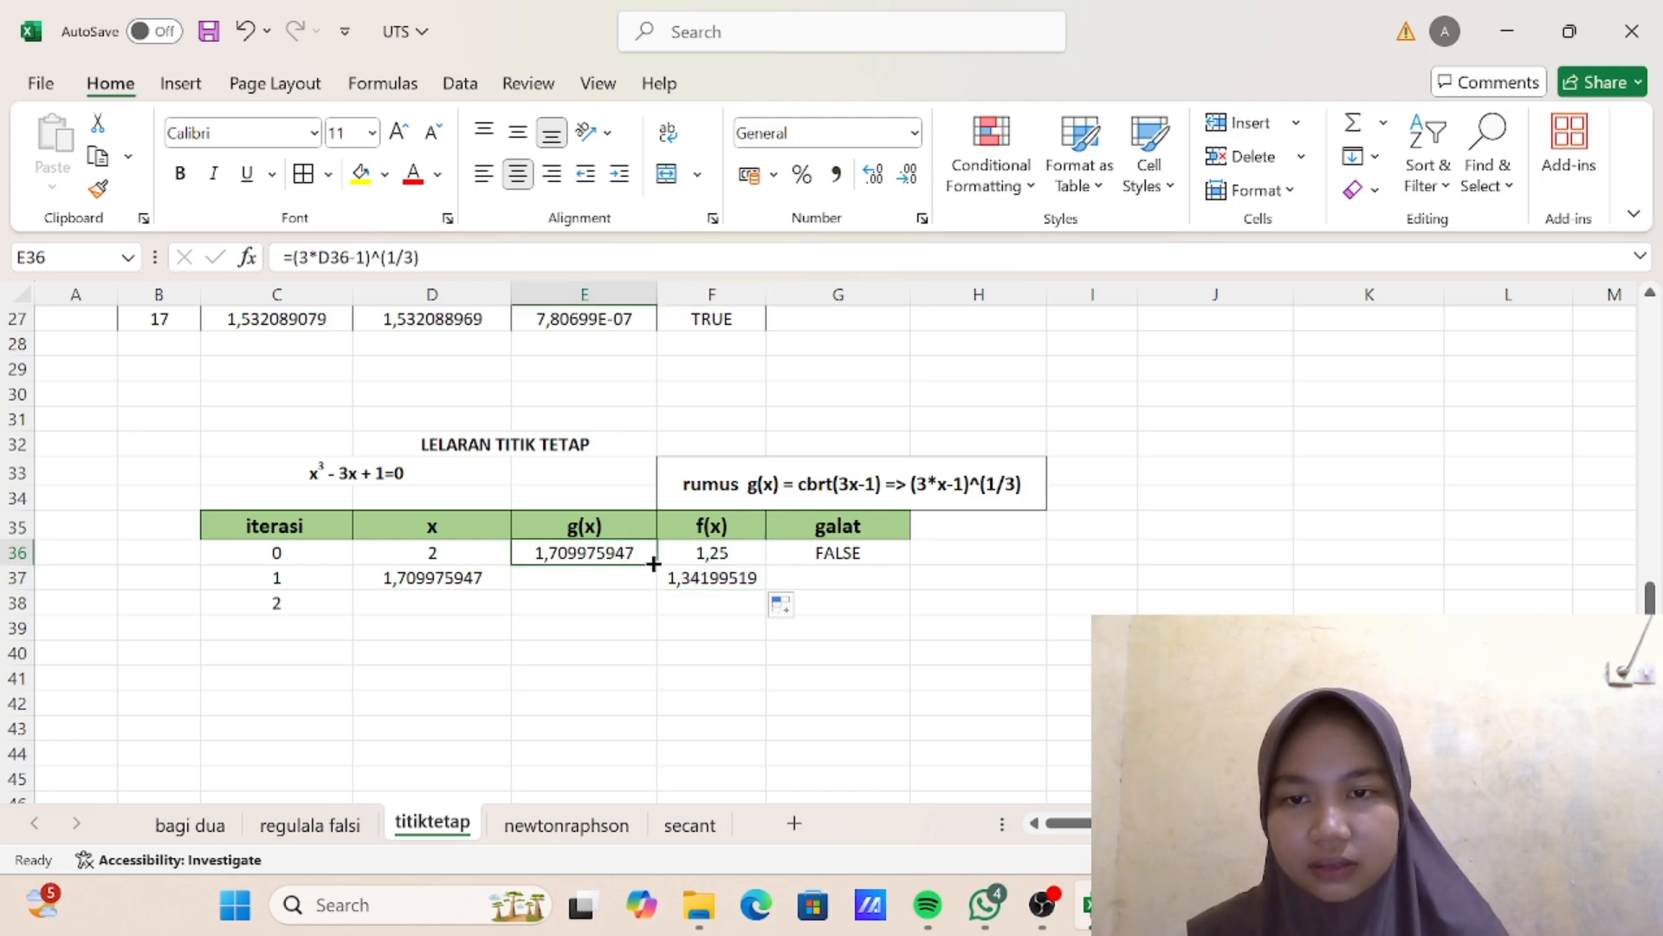
{"action": "left_click_drag", "start_coordinate": [654, 564], "coordinate": [656, 592]}
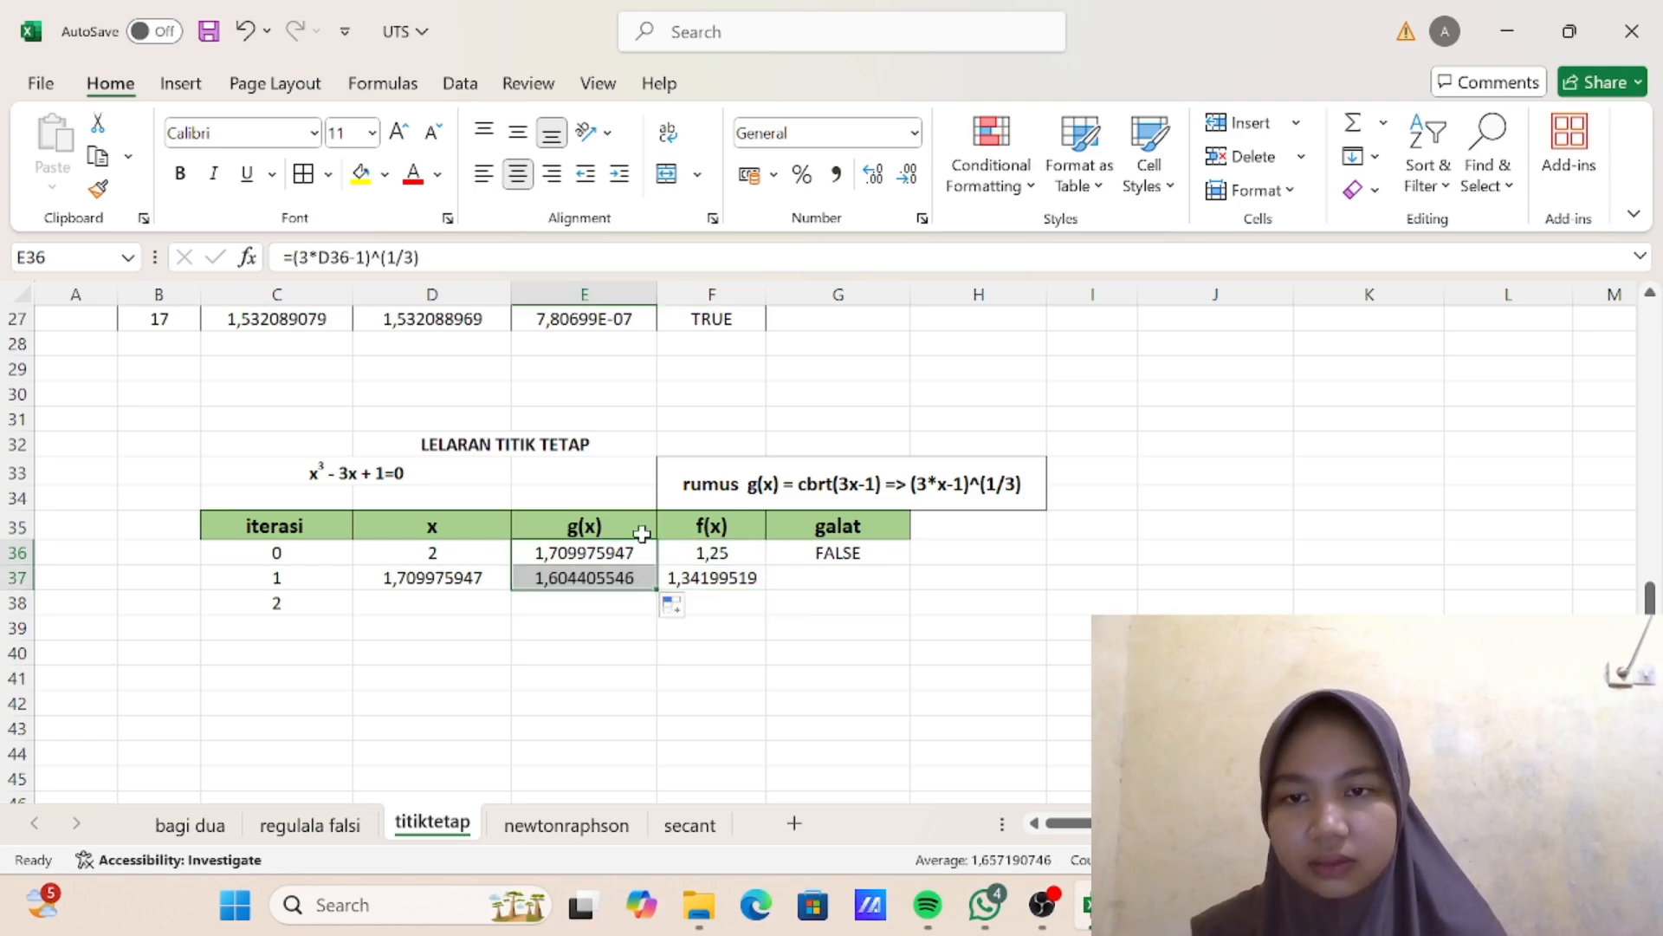
- Check the copied g(x) formula in E37 and copy the galat test from G36 down to G37
{"action": "scroll", "coordinate": [642, 534], "scroll_direction": "up", "scroll_amount": 6}
{"action": "scroll", "coordinate": [642, 535], "scroll_direction": "down", "scroll_amount": 7}
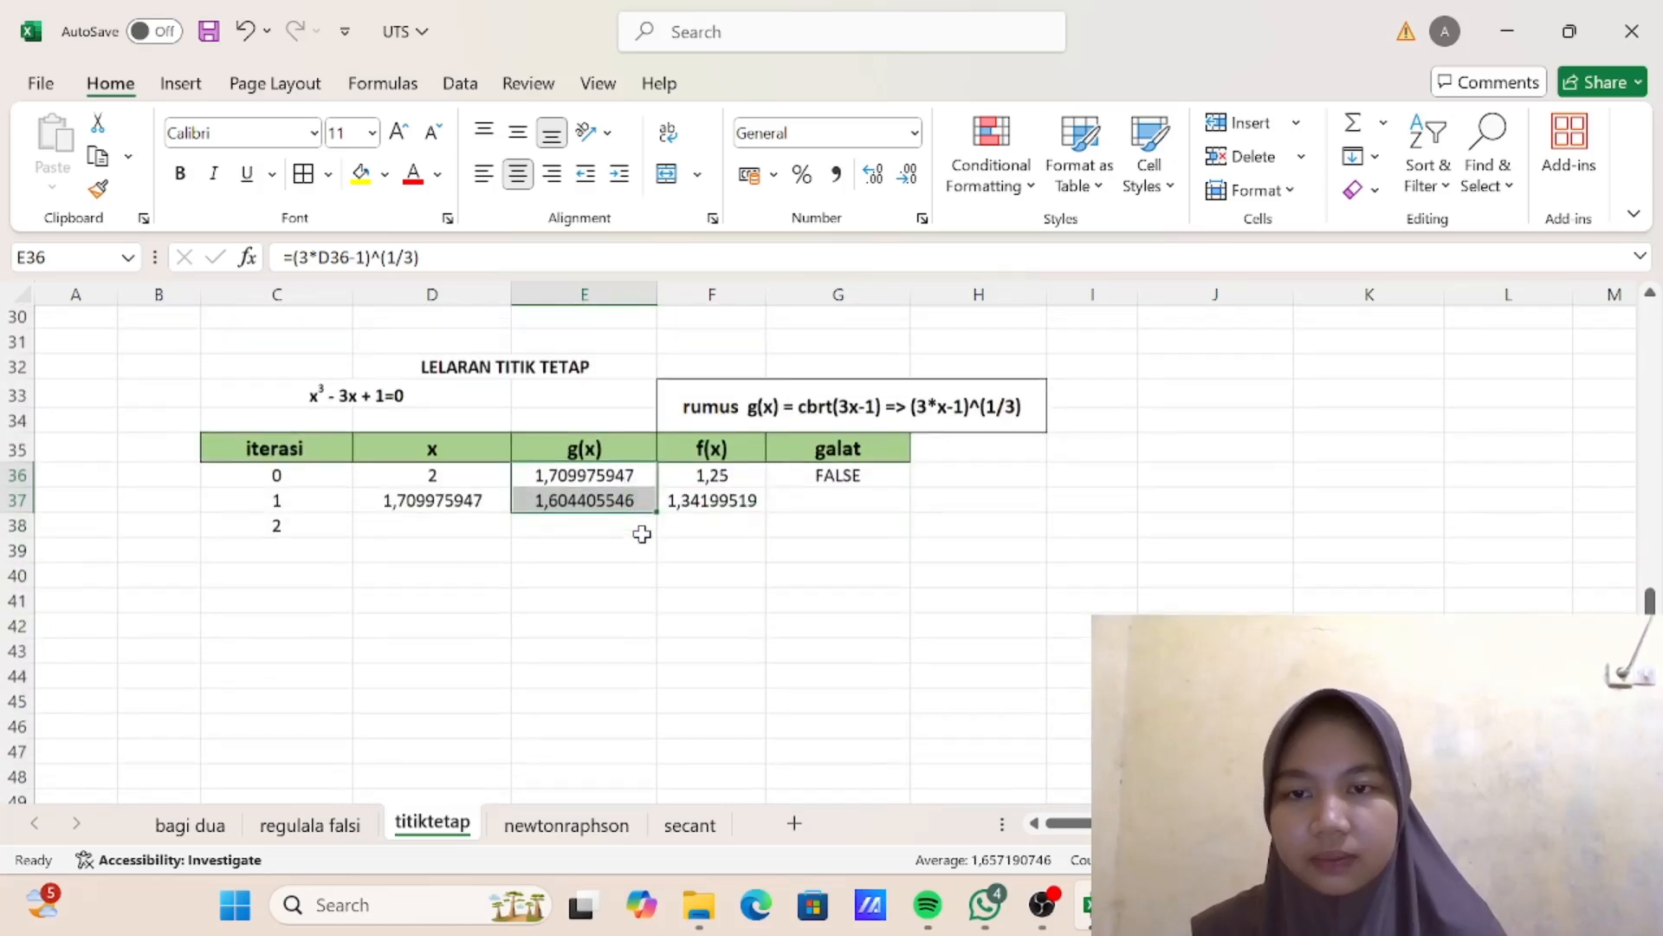
{"action": "left_click", "coordinate": [591, 507]}
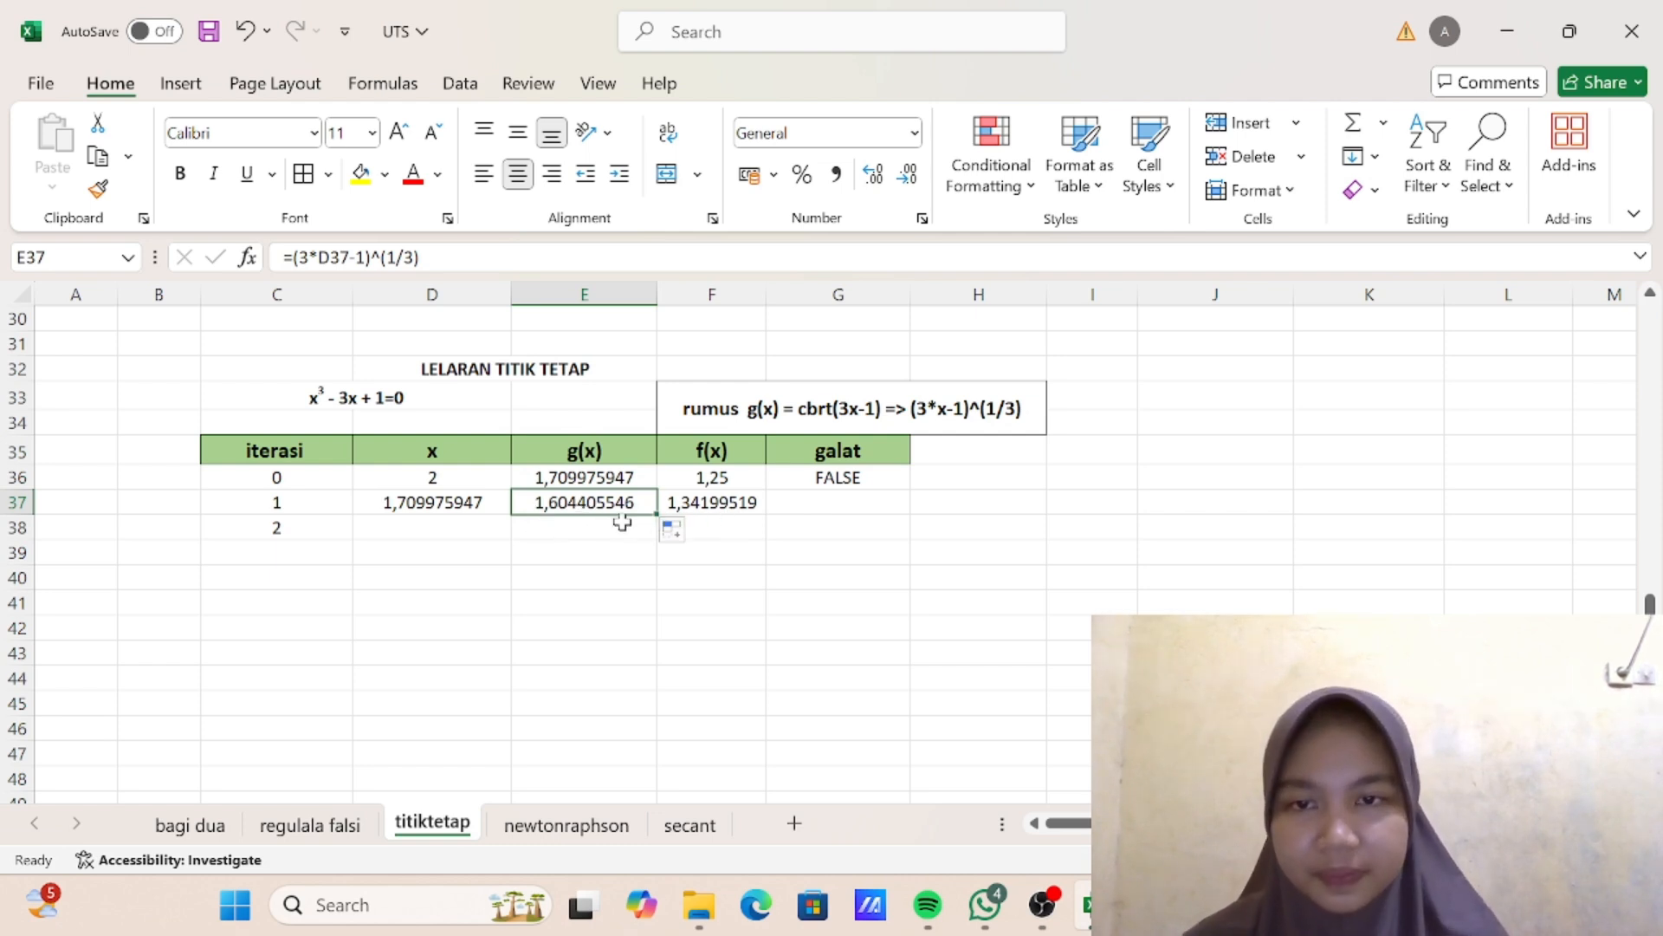
{"action": "left_click", "coordinate": [828, 475]}
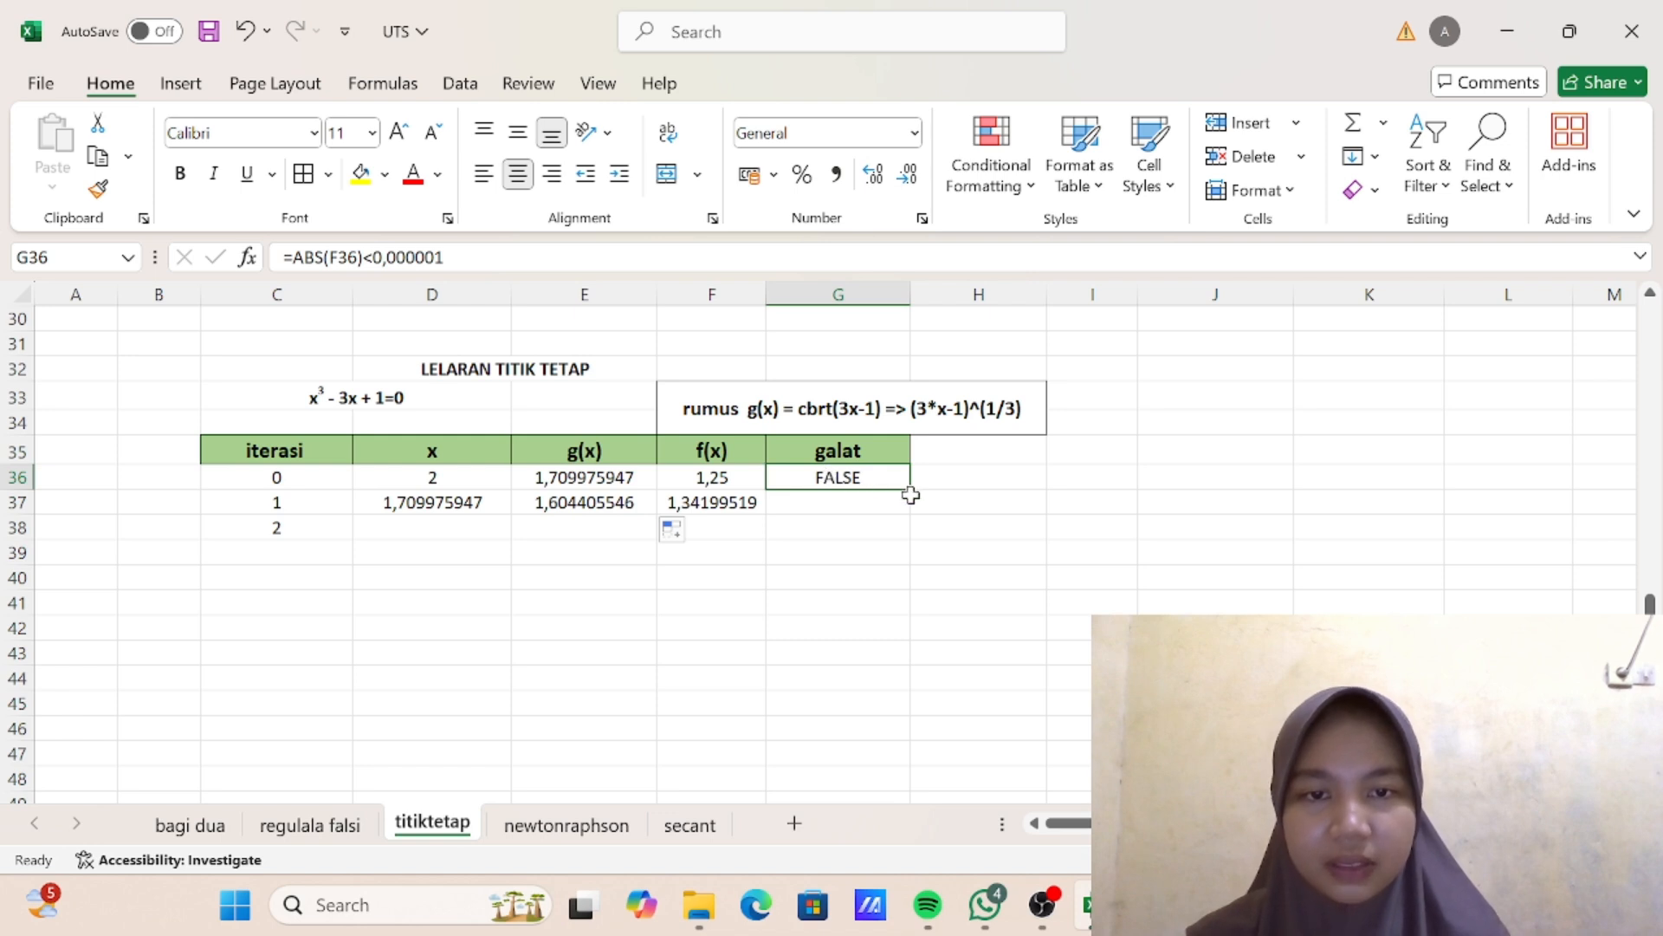
{"action": "left_click_drag", "start_coordinate": [908, 488], "coordinate": [911, 513]}
- Fill the iteration 1 row C37:G37 down through iteration 18 in row 54
{"action": "left_click", "coordinate": [416, 532]}
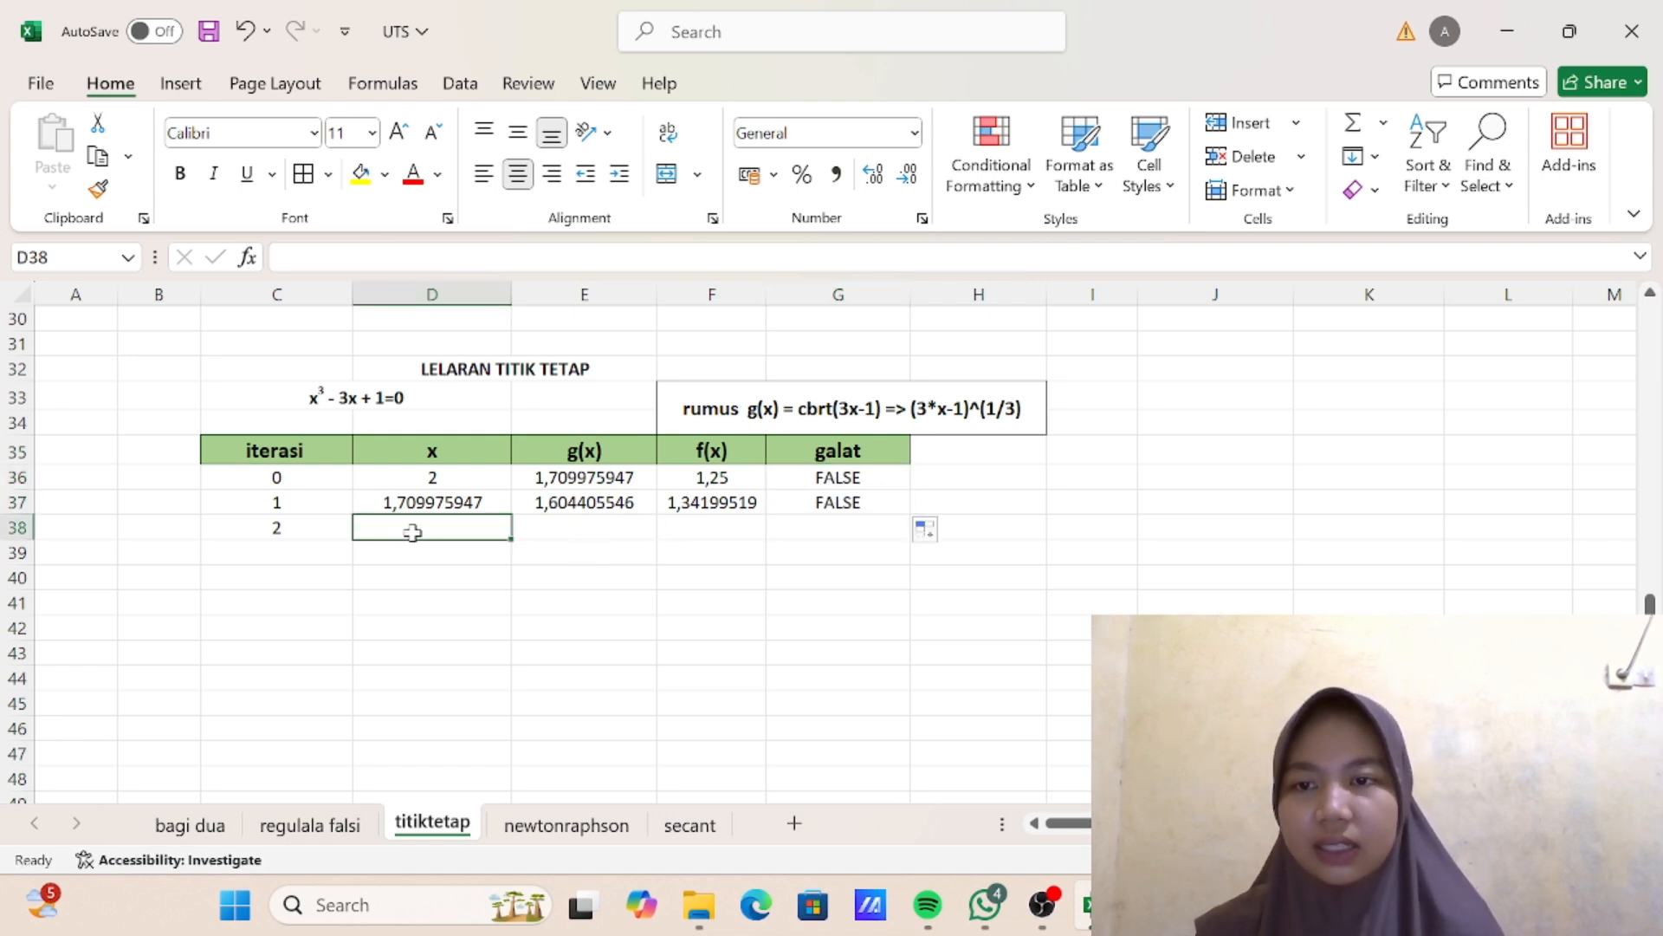
{"action": "left_click", "coordinate": [344, 500]}
{"action": "left_click_drag", "start_coordinate": [344, 501], "coordinate": [912, 775]}
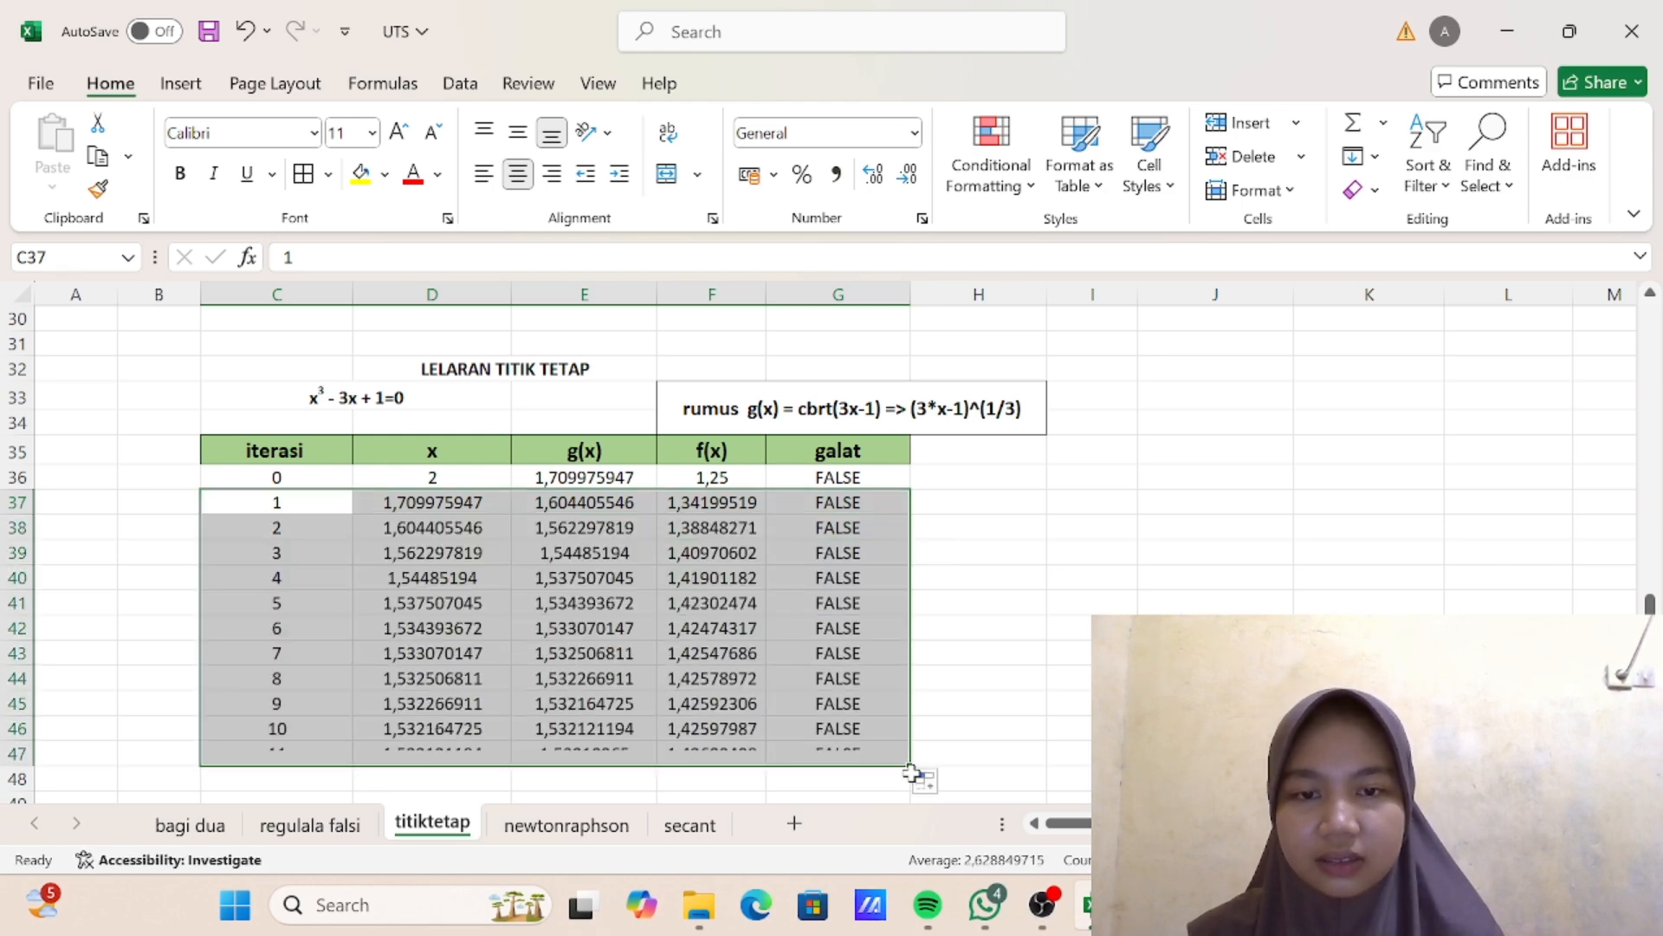
{"action": "scroll", "coordinate": [899, 733], "scroll_direction": "down", "scroll_amount": 2}
{"action": "scroll", "coordinate": [900, 733], "scroll_direction": "up", "scroll_amount": 3}
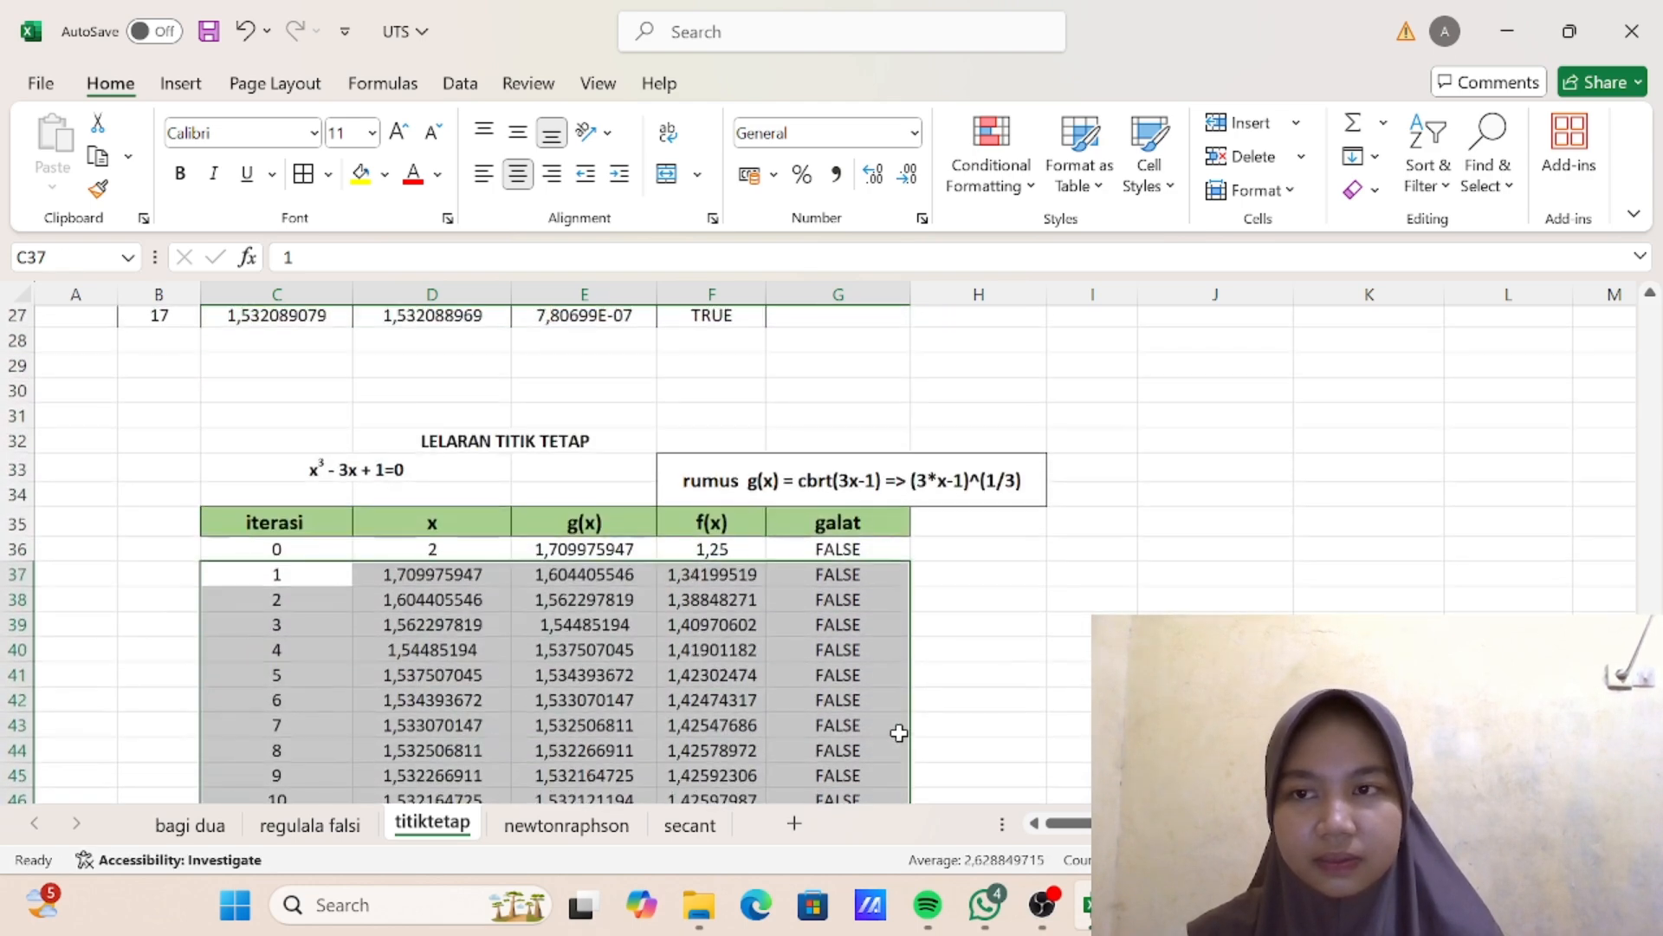
{"action": "scroll", "coordinate": [899, 733], "scroll_direction": "down", "scroll_amount": 5}
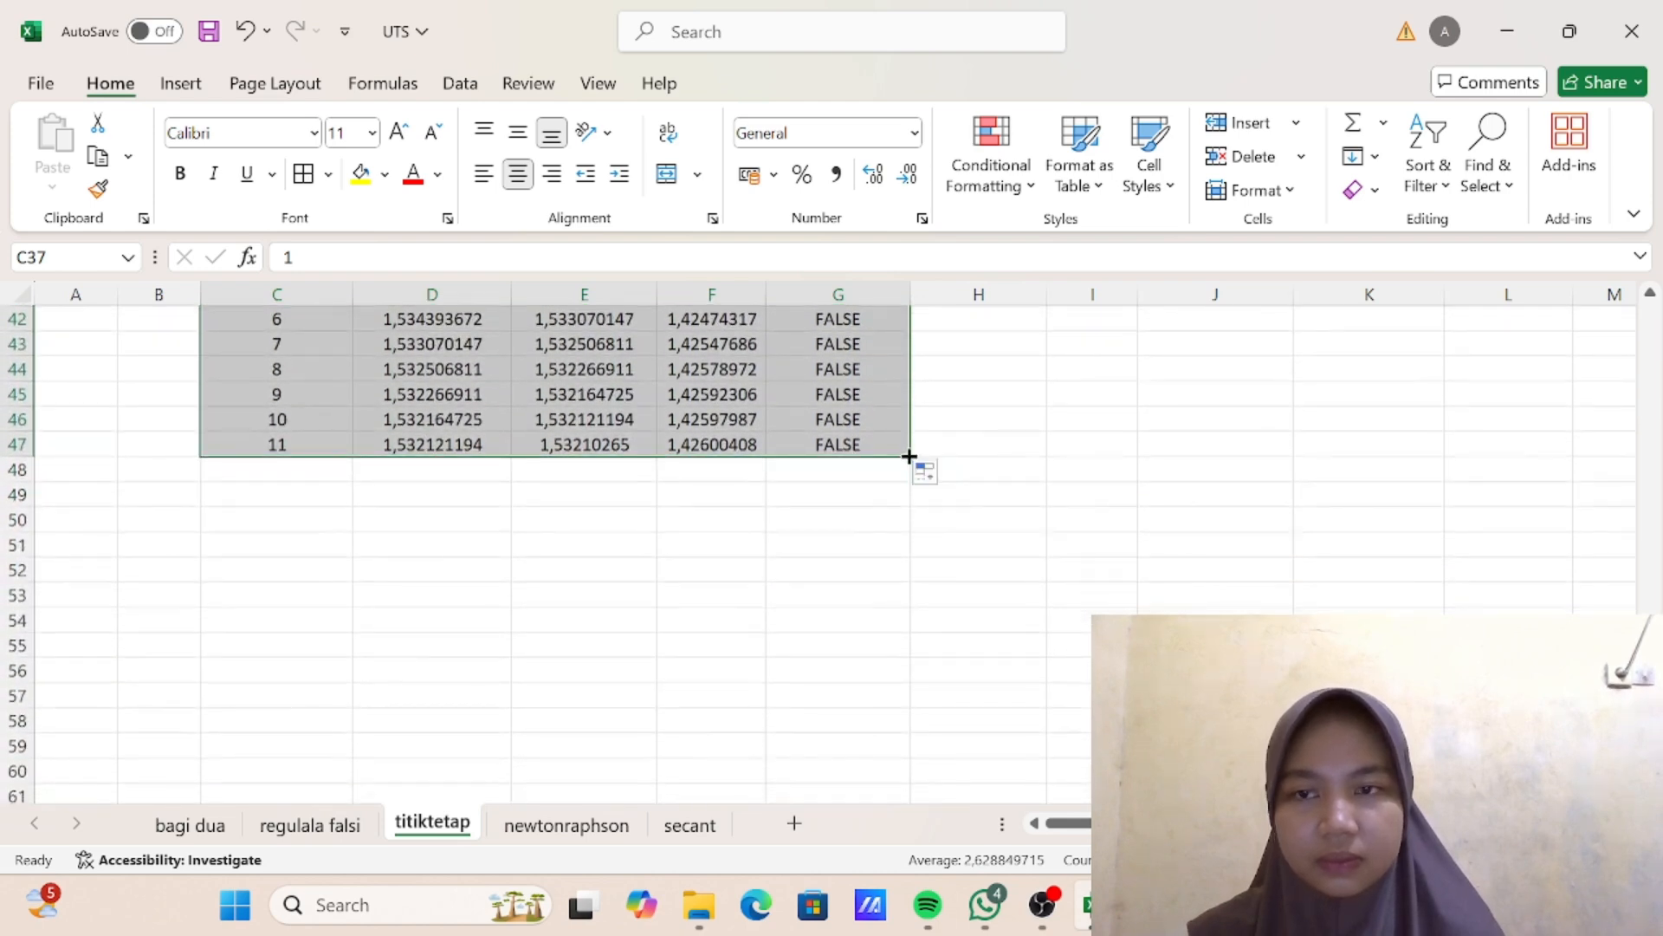
{"action": "left_click_drag", "start_coordinate": [906, 460], "coordinate": [913, 630]}
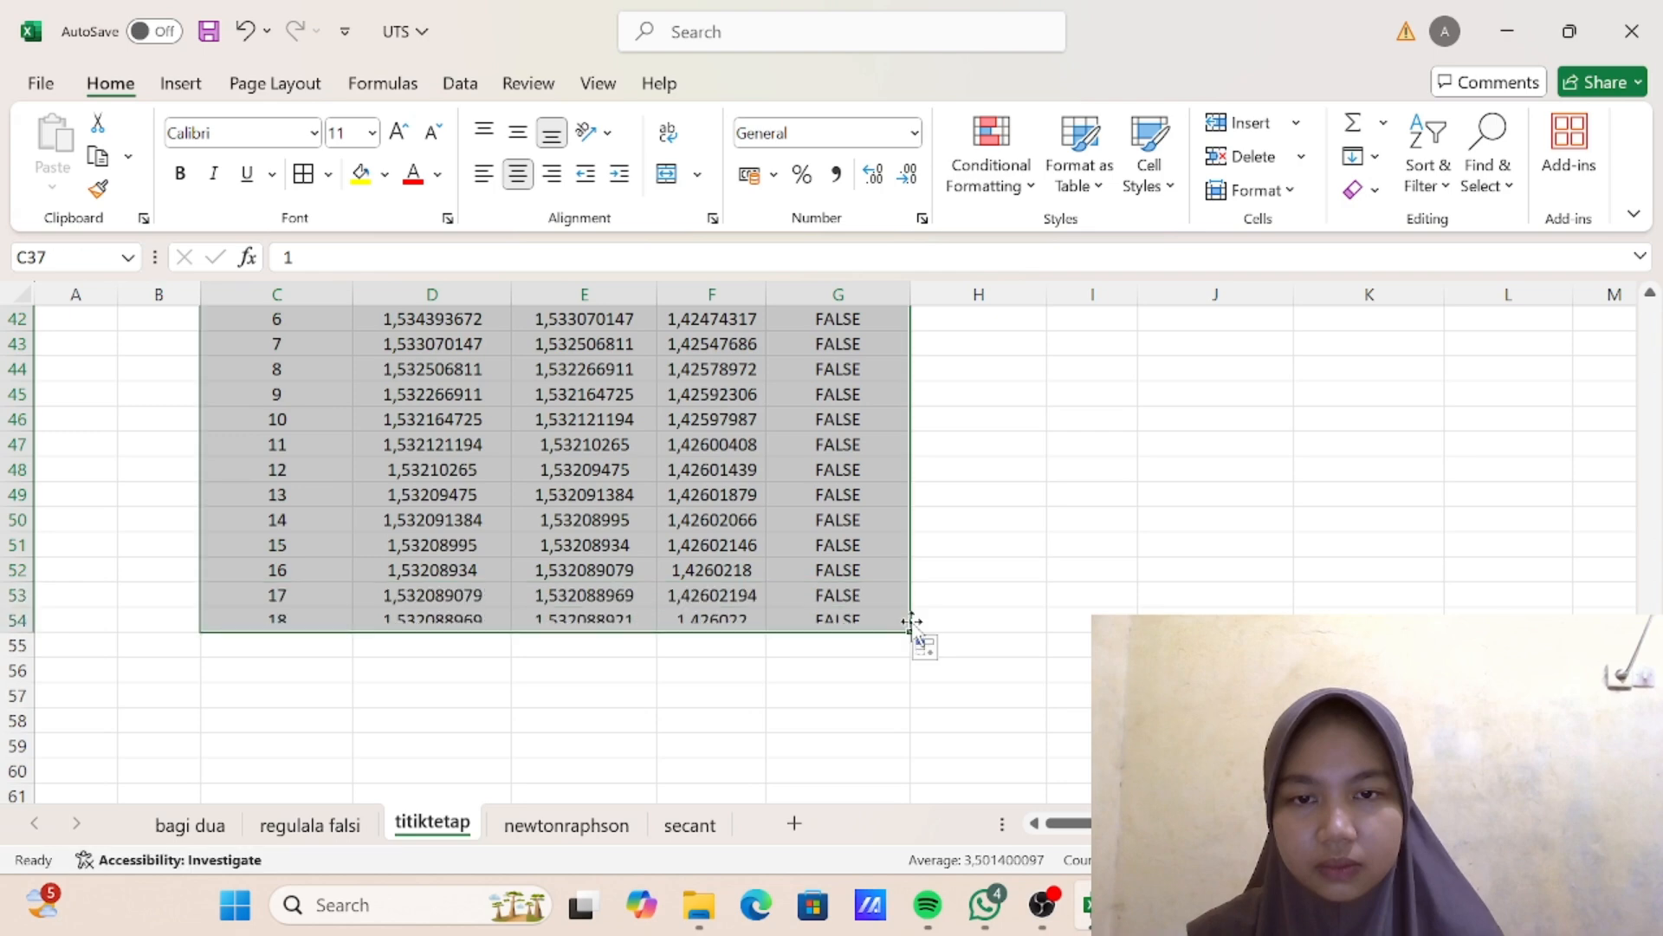
- Review the filled iterations and examine the iteration 1 f(x) and g(x) formulas in F37 and E37
{"action": "scroll", "coordinate": [901, 588], "scroll_direction": "up", "scroll_amount": 5}
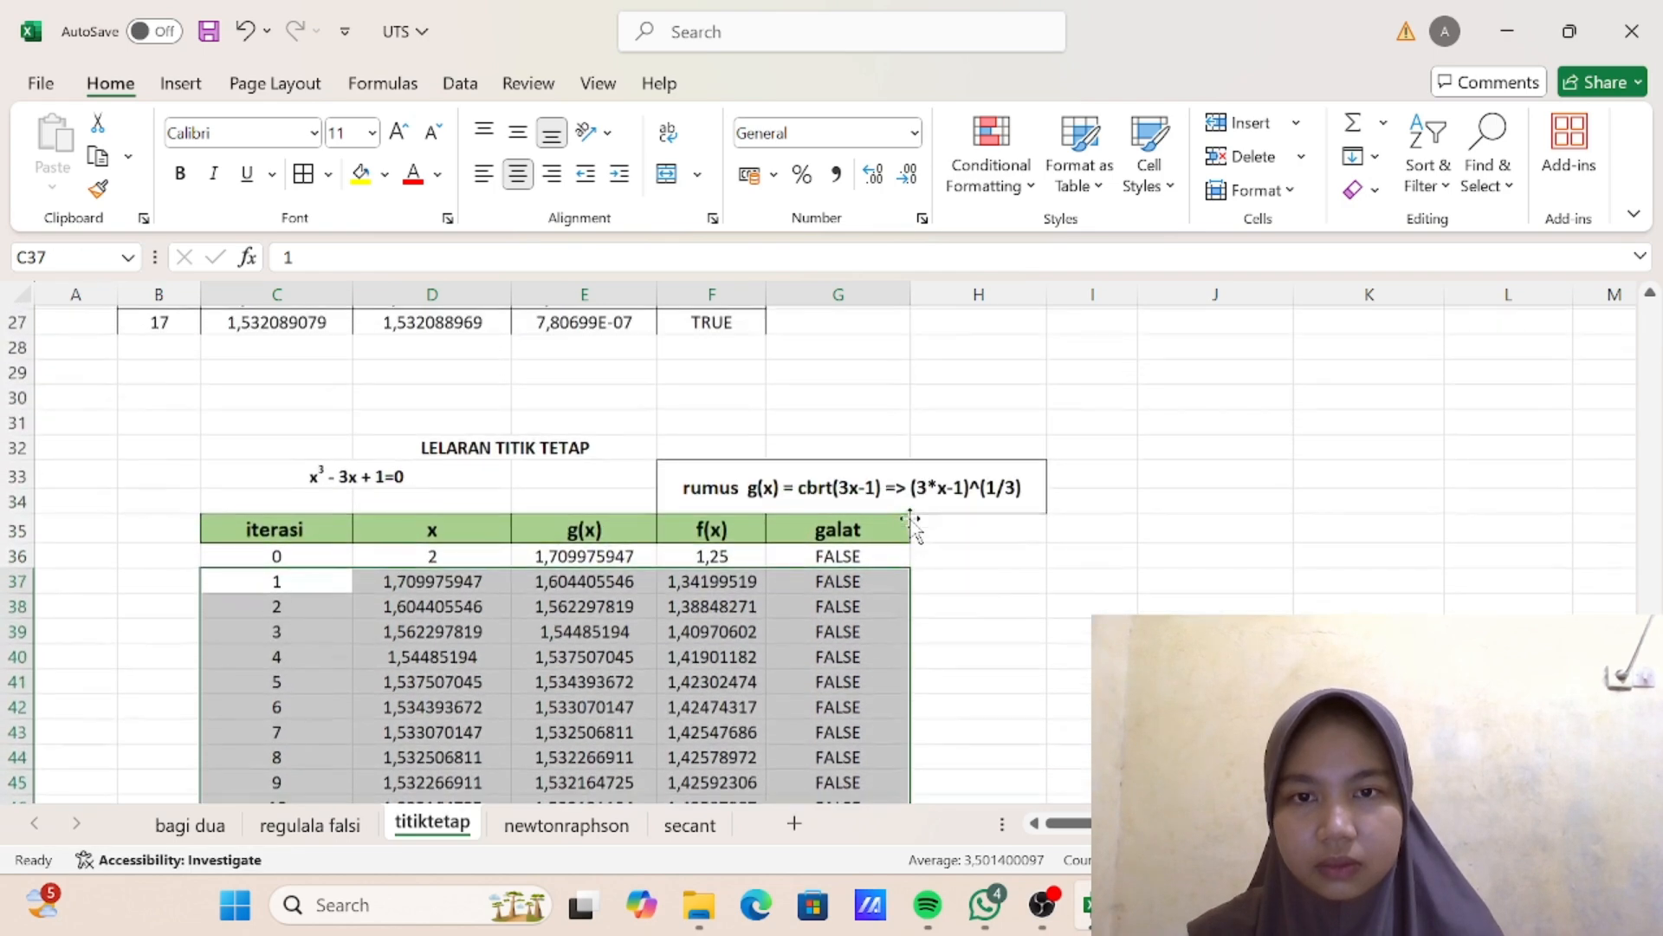
{"action": "scroll", "coordinate": [737, 600], "scroll_direction": "up", "scroll_amount": 2}
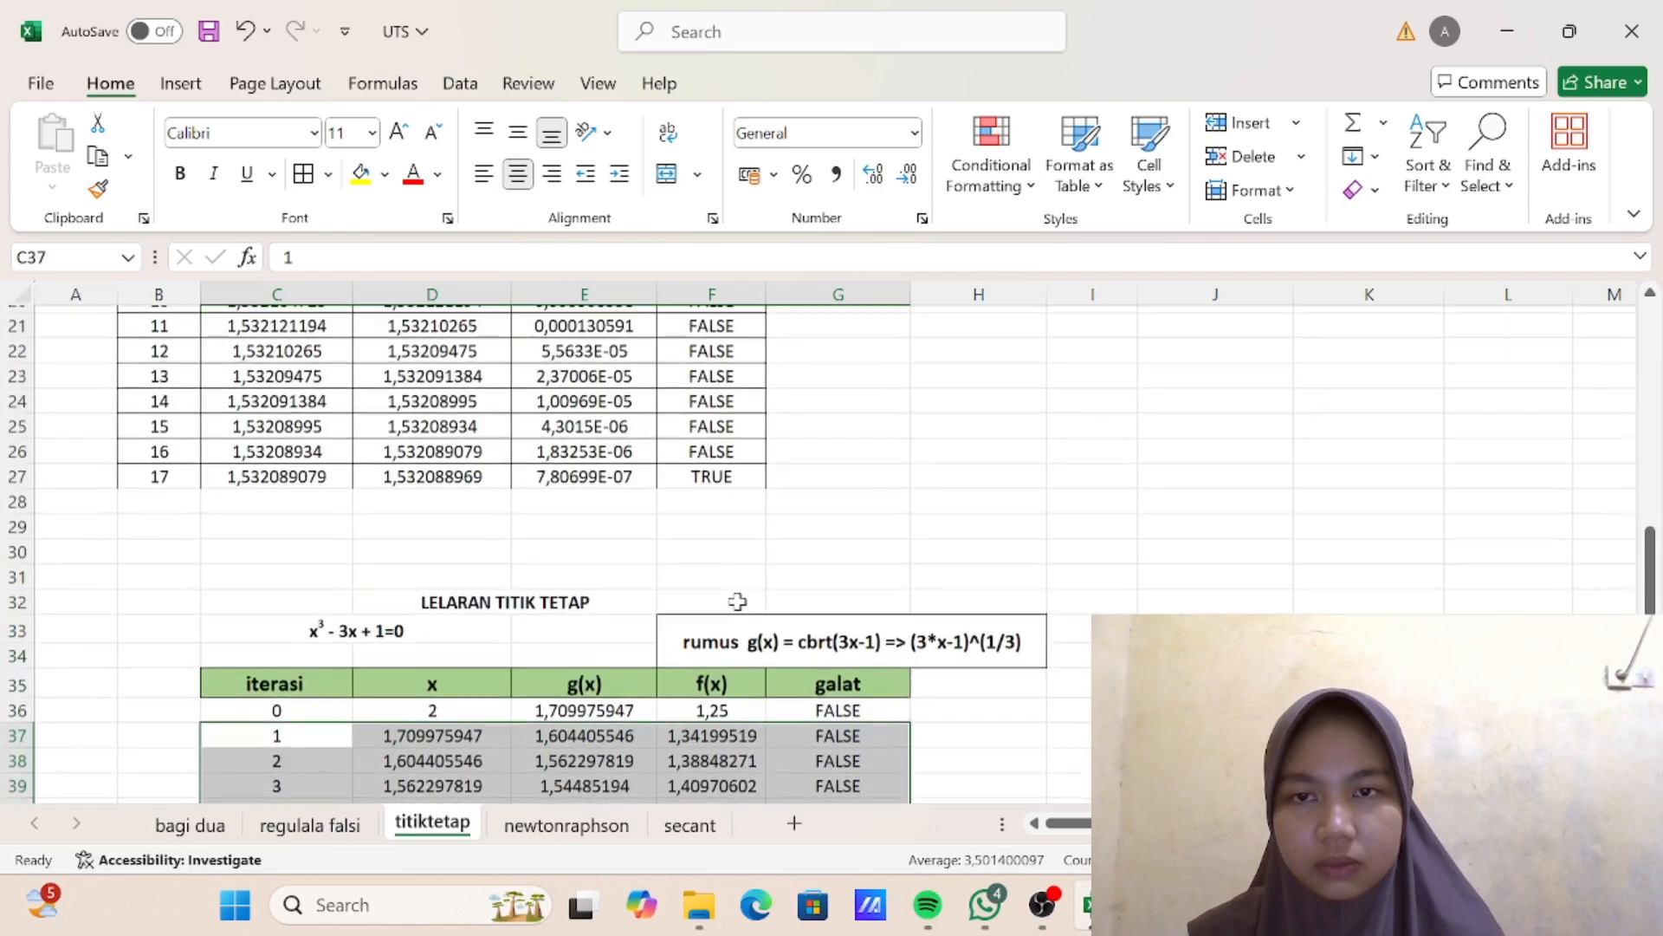
{"action": "scroll", "coordinate": [737, 601], "scroll_direction": "down", "scroll_amount": 3}
{"action": "left_click", "coordinate": [729, 502]}
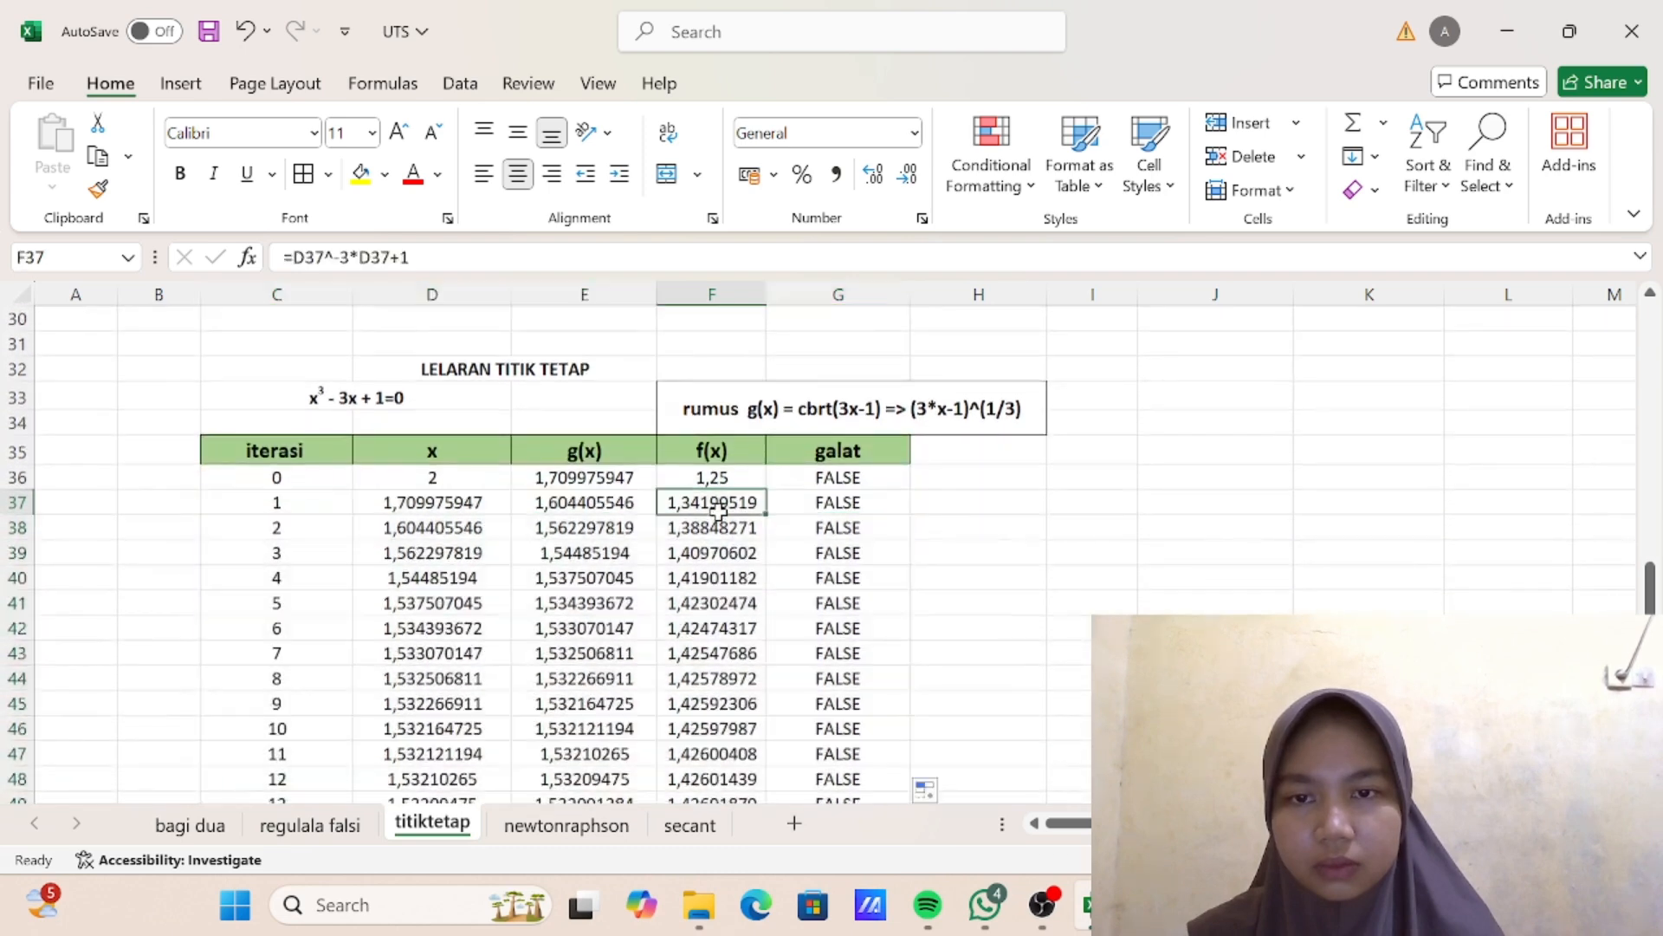
{"action": "key", "text": "ctrl+Down"}
{"action": "scroll", "coordinate": [710, 485], "scroll_direction": "up", "scroll_amount": 5}
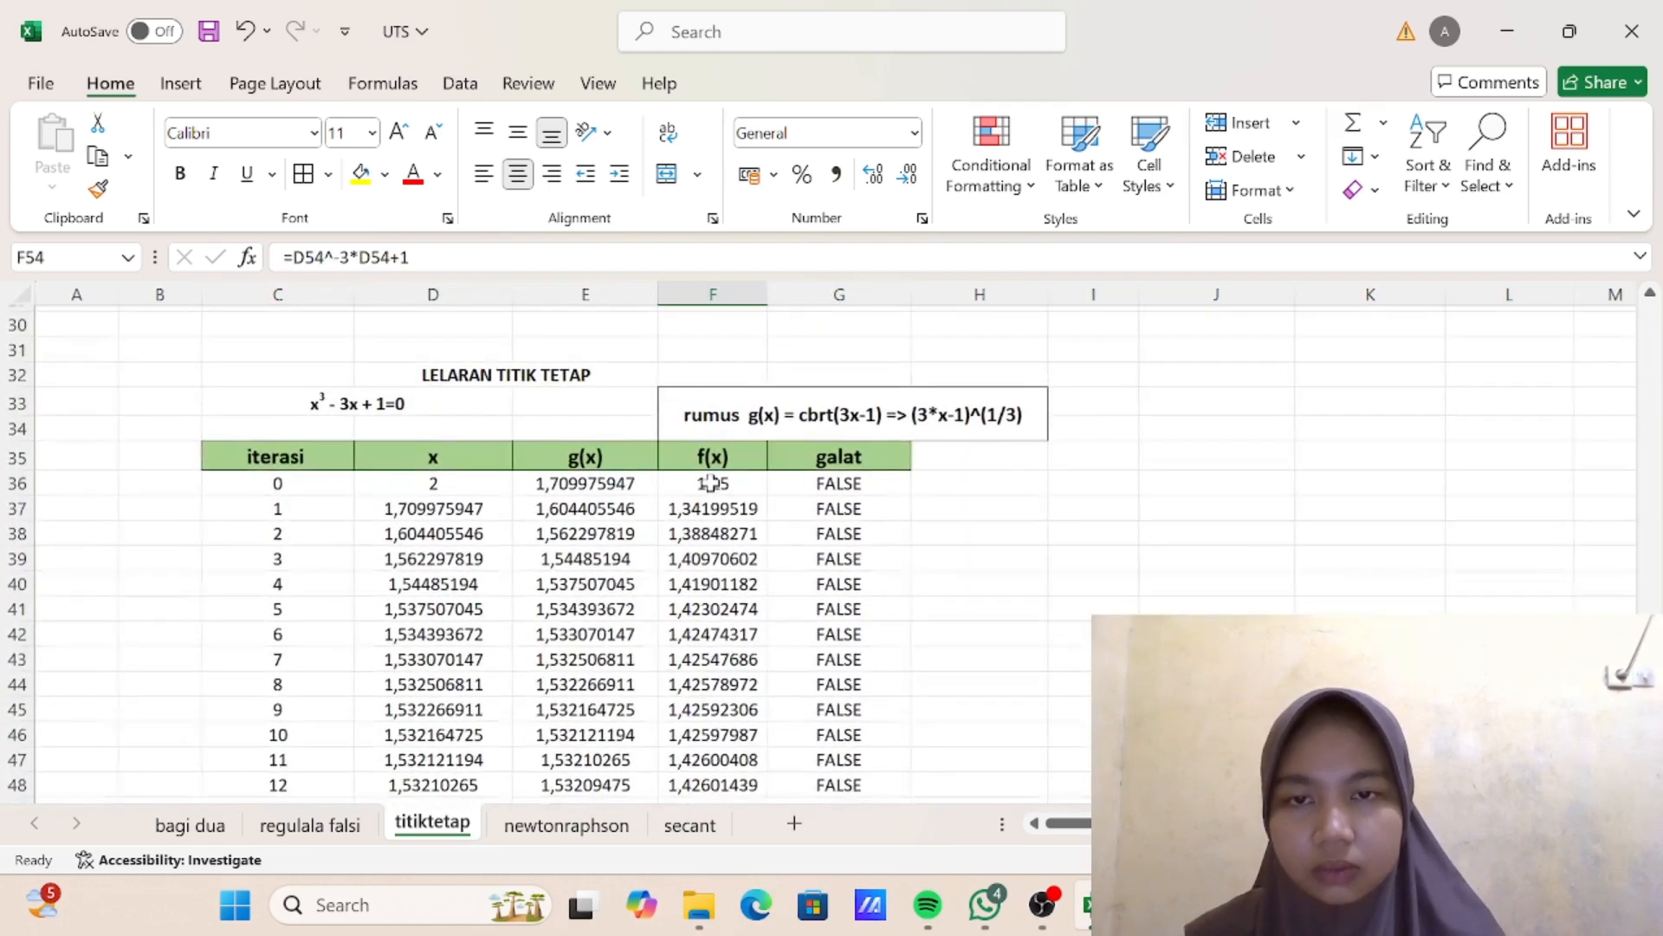
{"action": "double_click", "coordinate": [735, 500]}
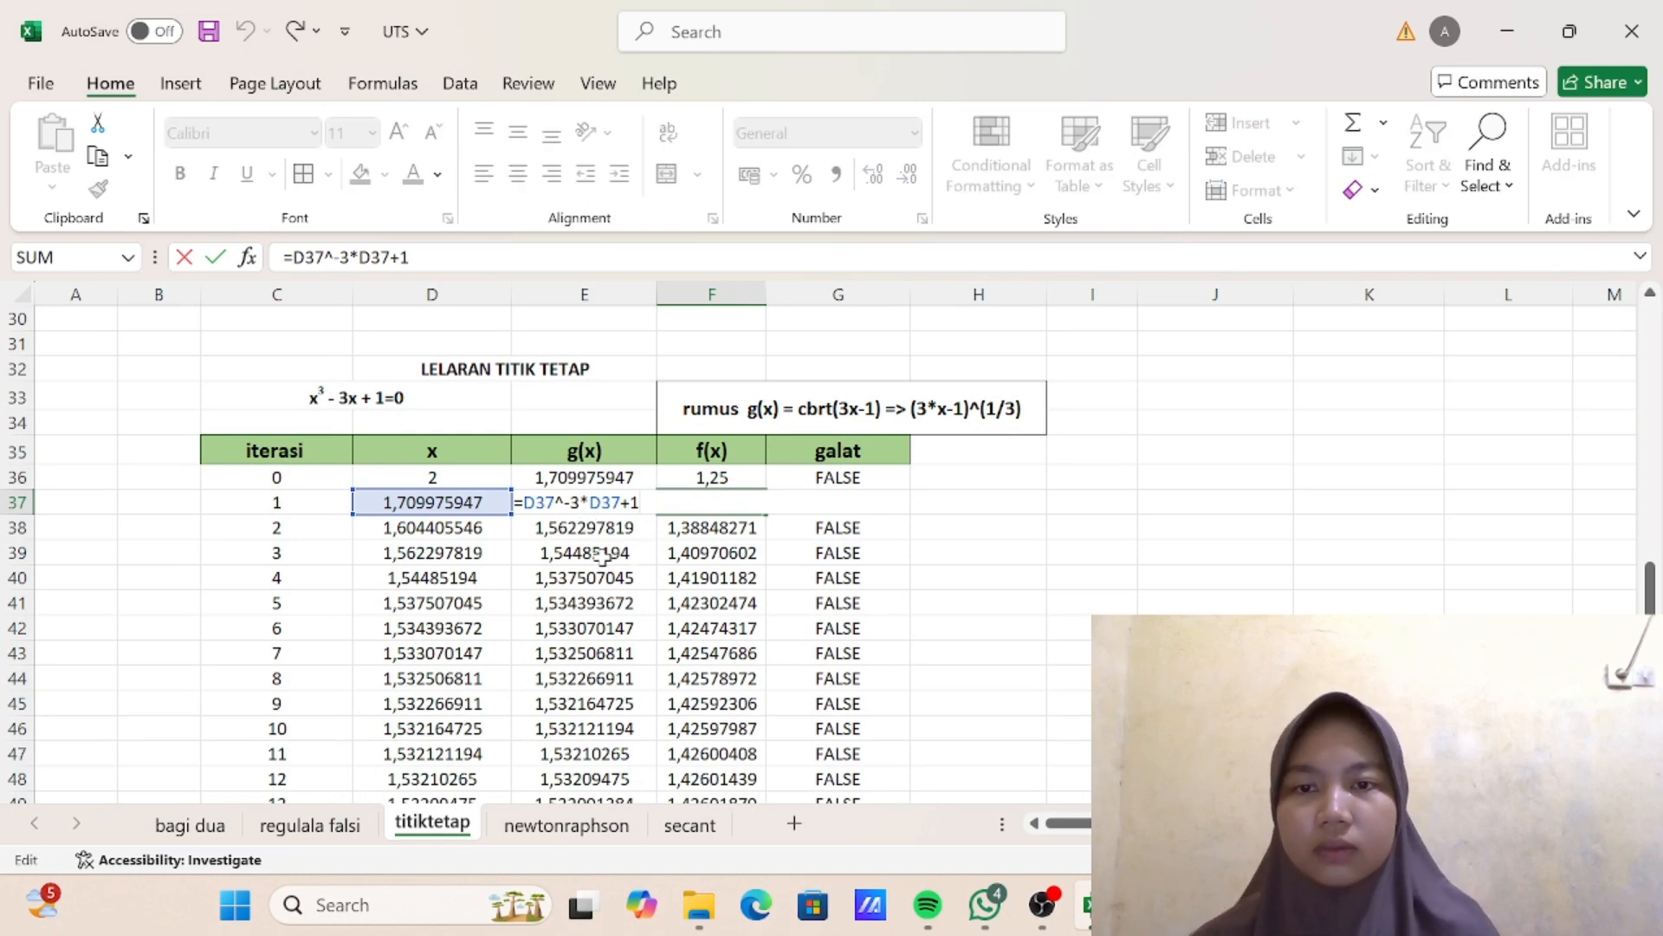
{"action": "key", "text": "Return"}
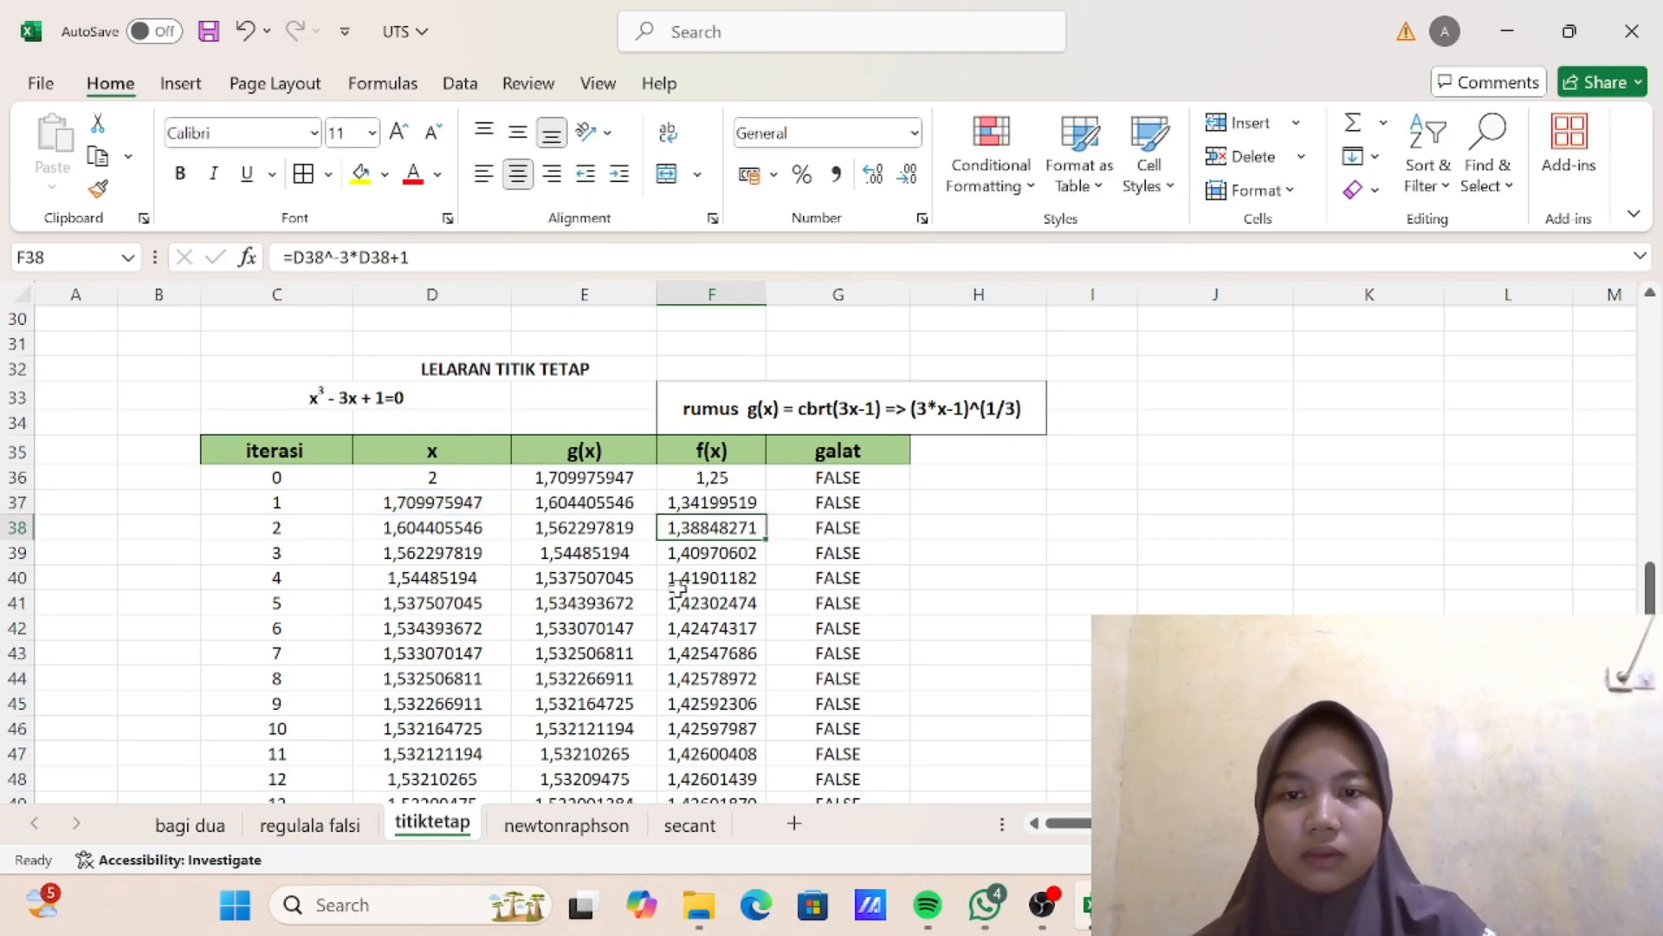
{"action": "double_click", "coordinate": [591, 508]}
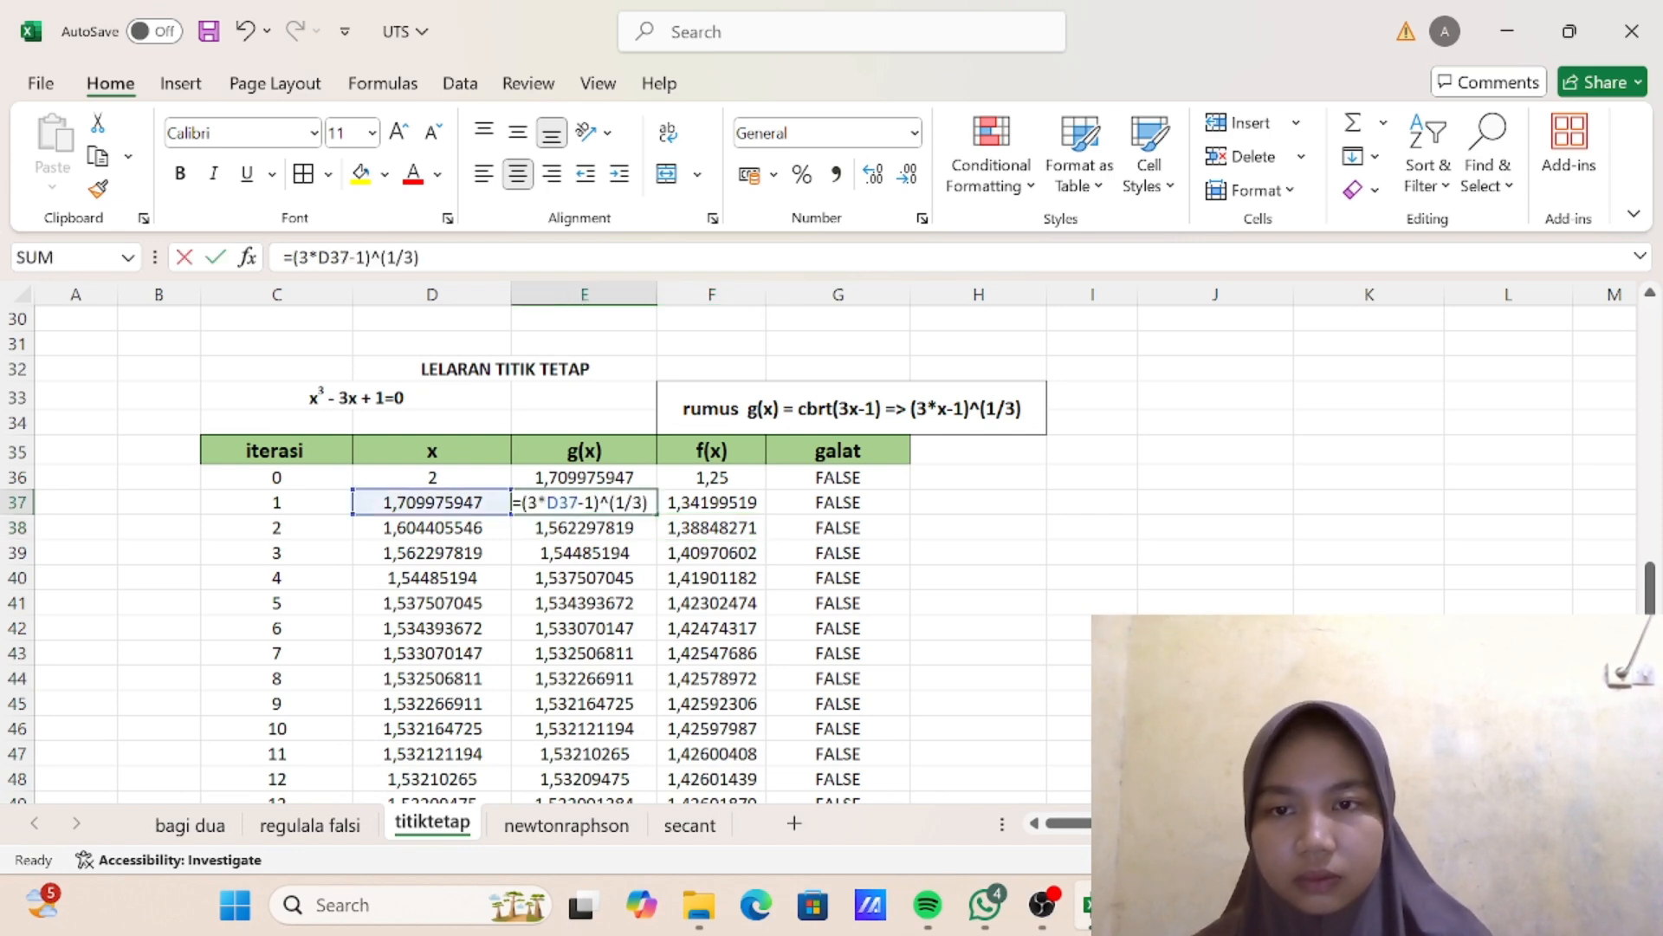
{"action": "key", "text": "Return"}
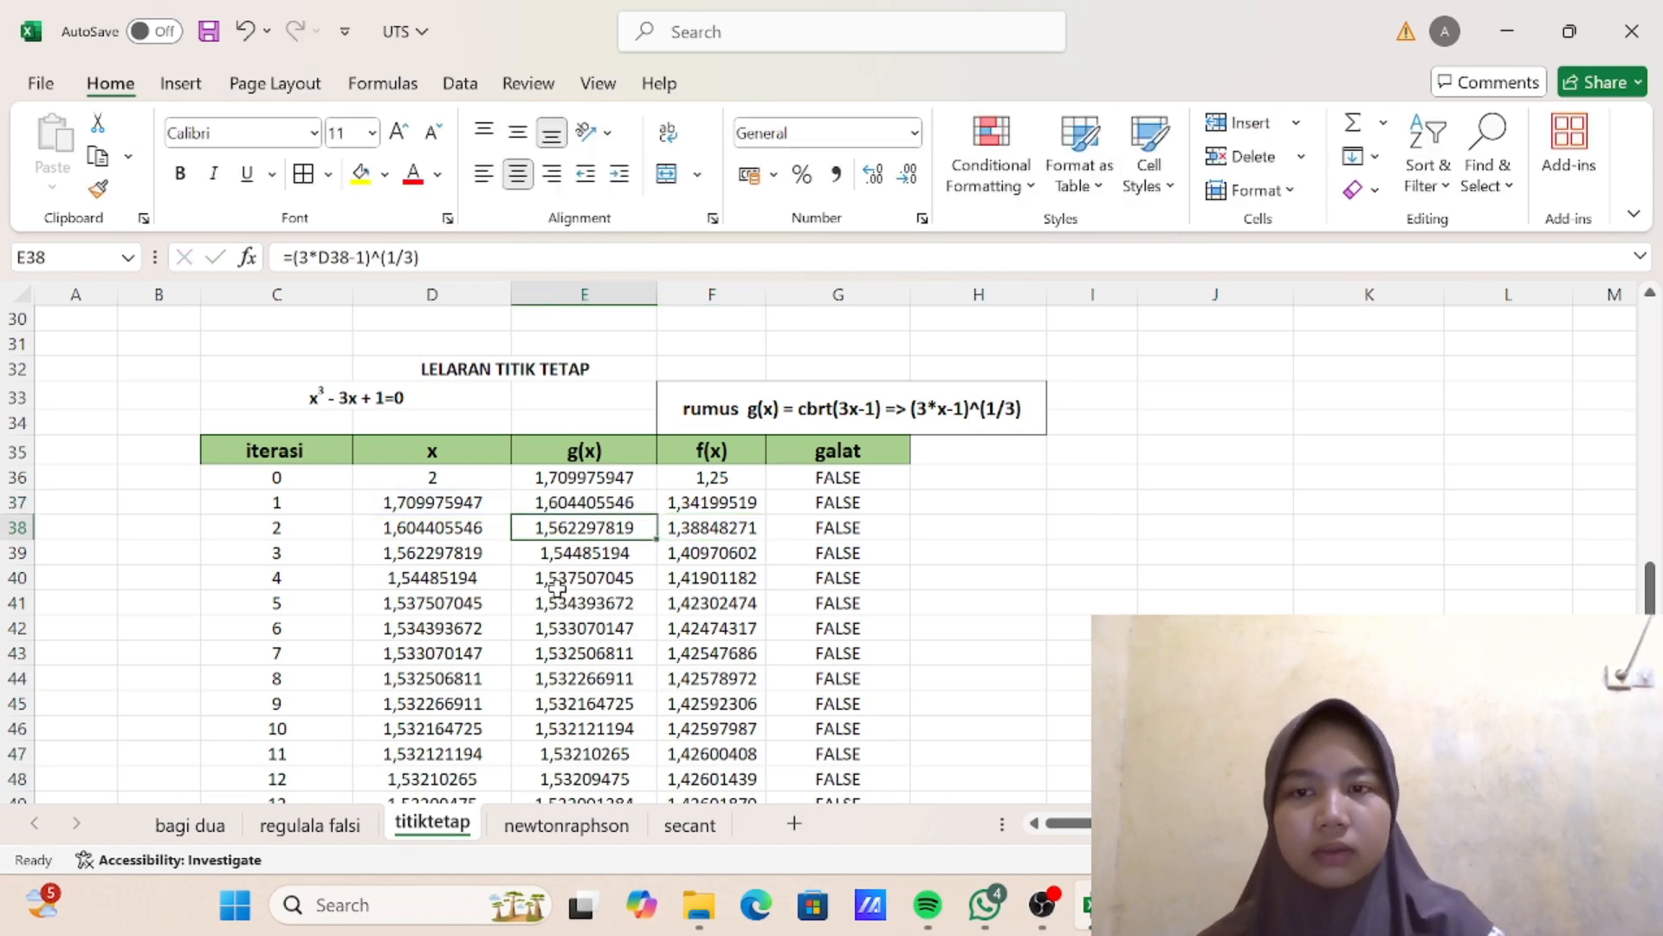
- Compare the iteration 0 f(x) formula in F36 with the corresponding formula in E10 of the finished table above
{"action": "scroll", "coordinate": [571, 554], "scroll_direction": "up", "scroll_amount": 8}
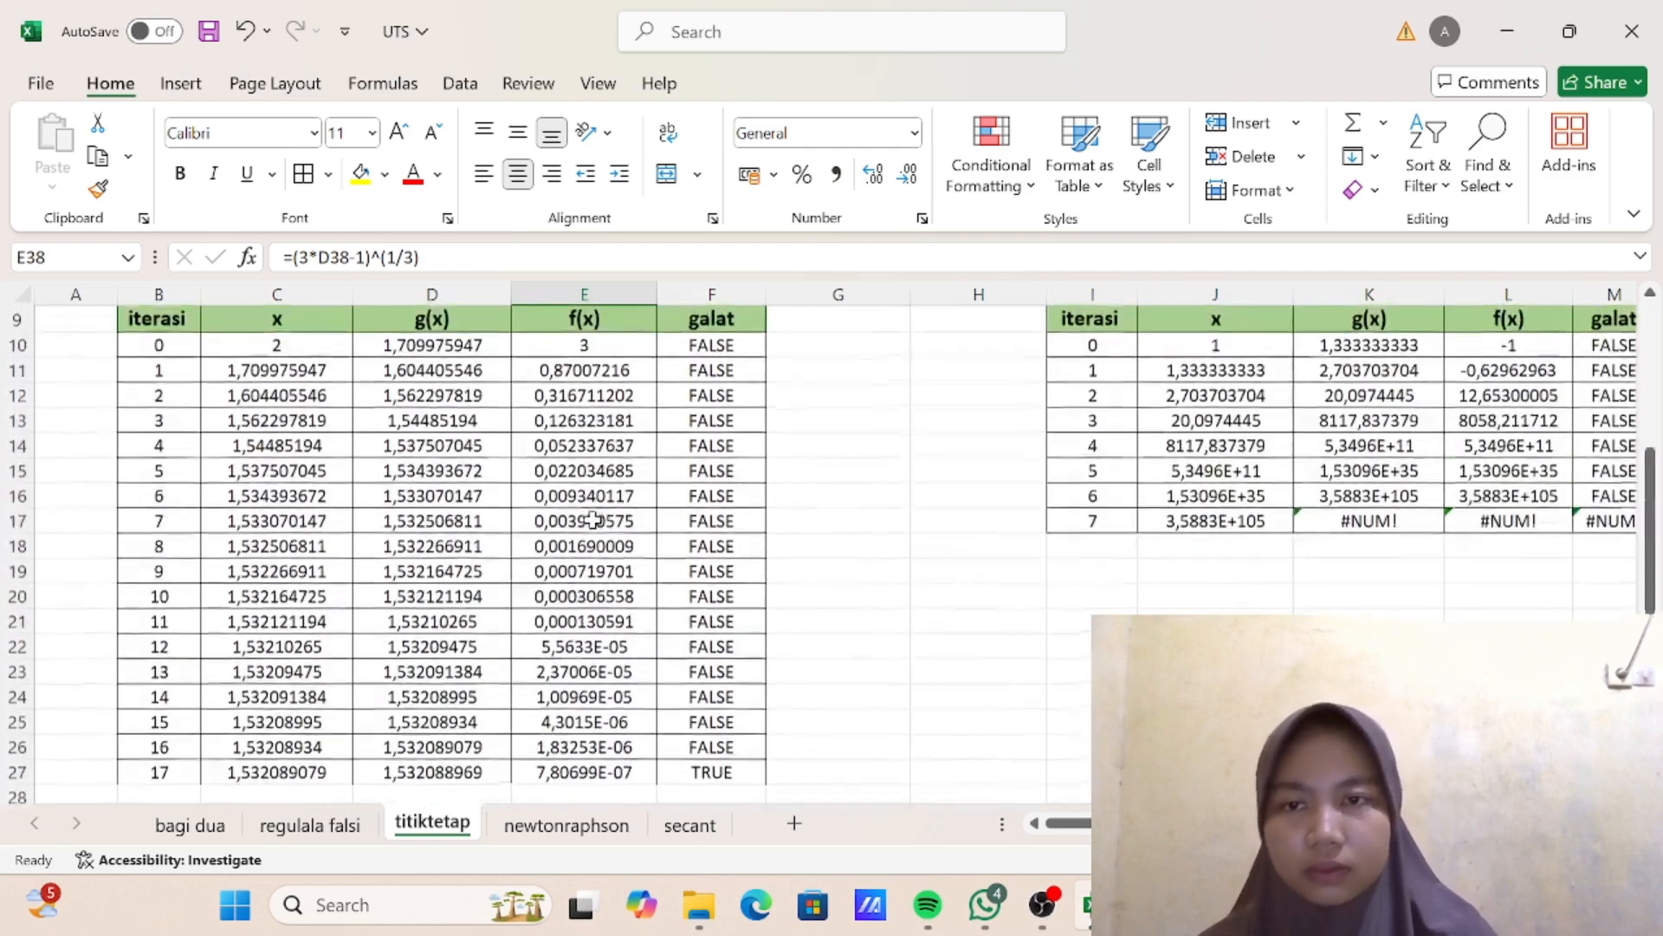
{"action": "scroll", "coordinate": [598, 404], "scroll_direction": "down", "scroll_amount": 7}
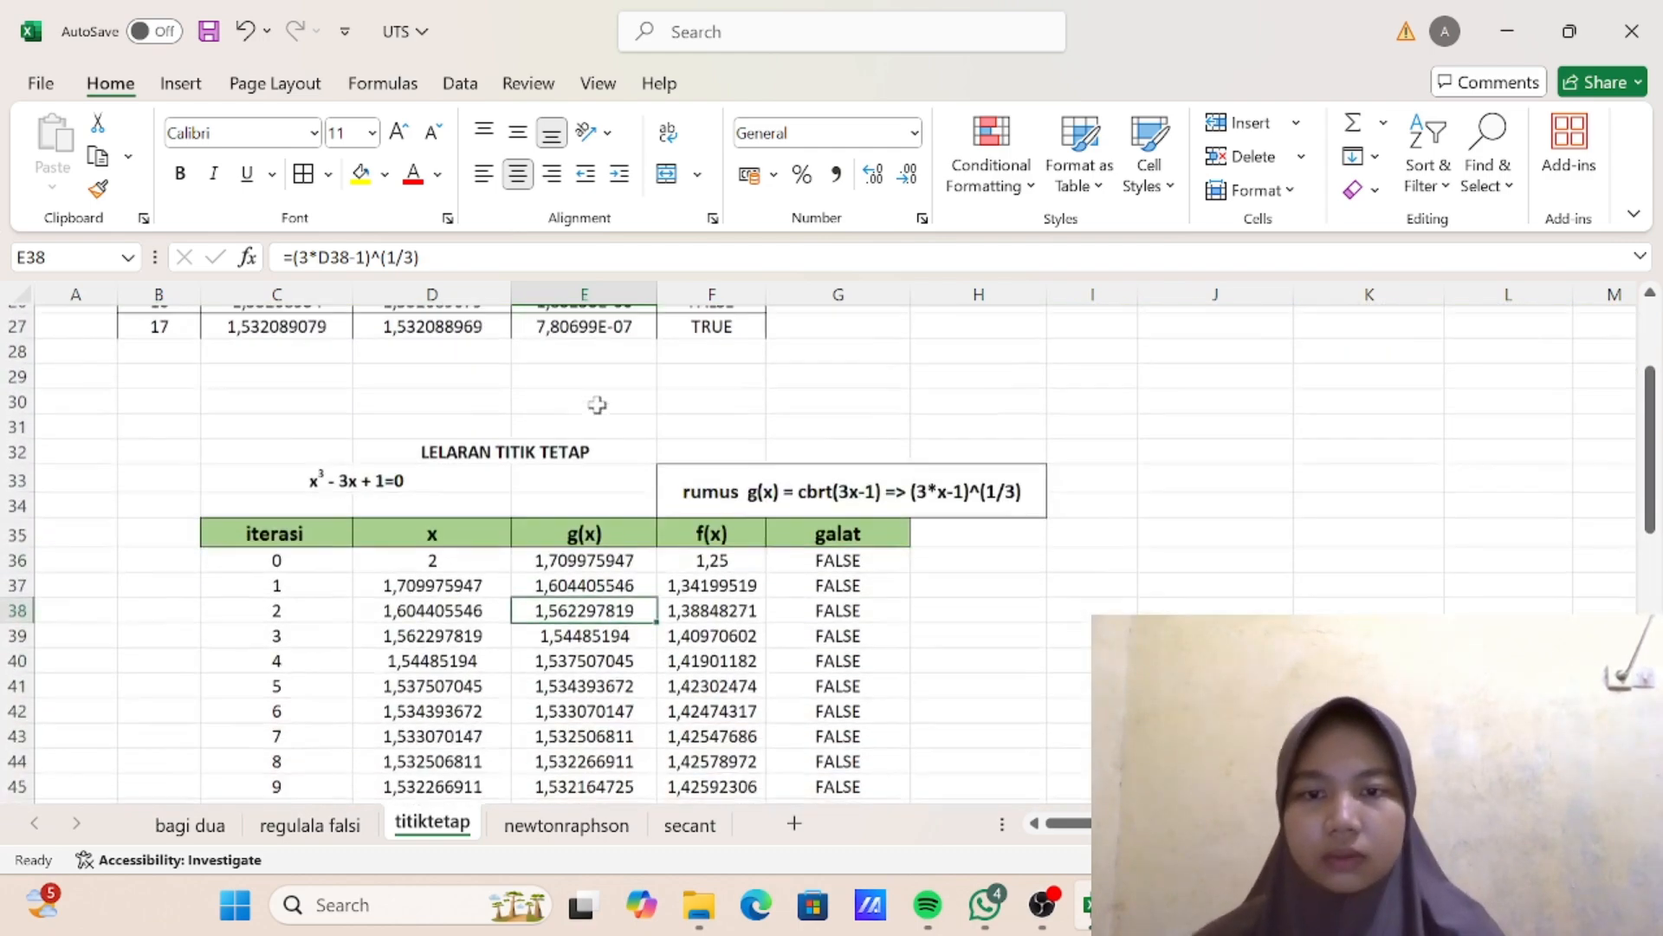
{"action": "double_click", "coordinate": [710, 507]}
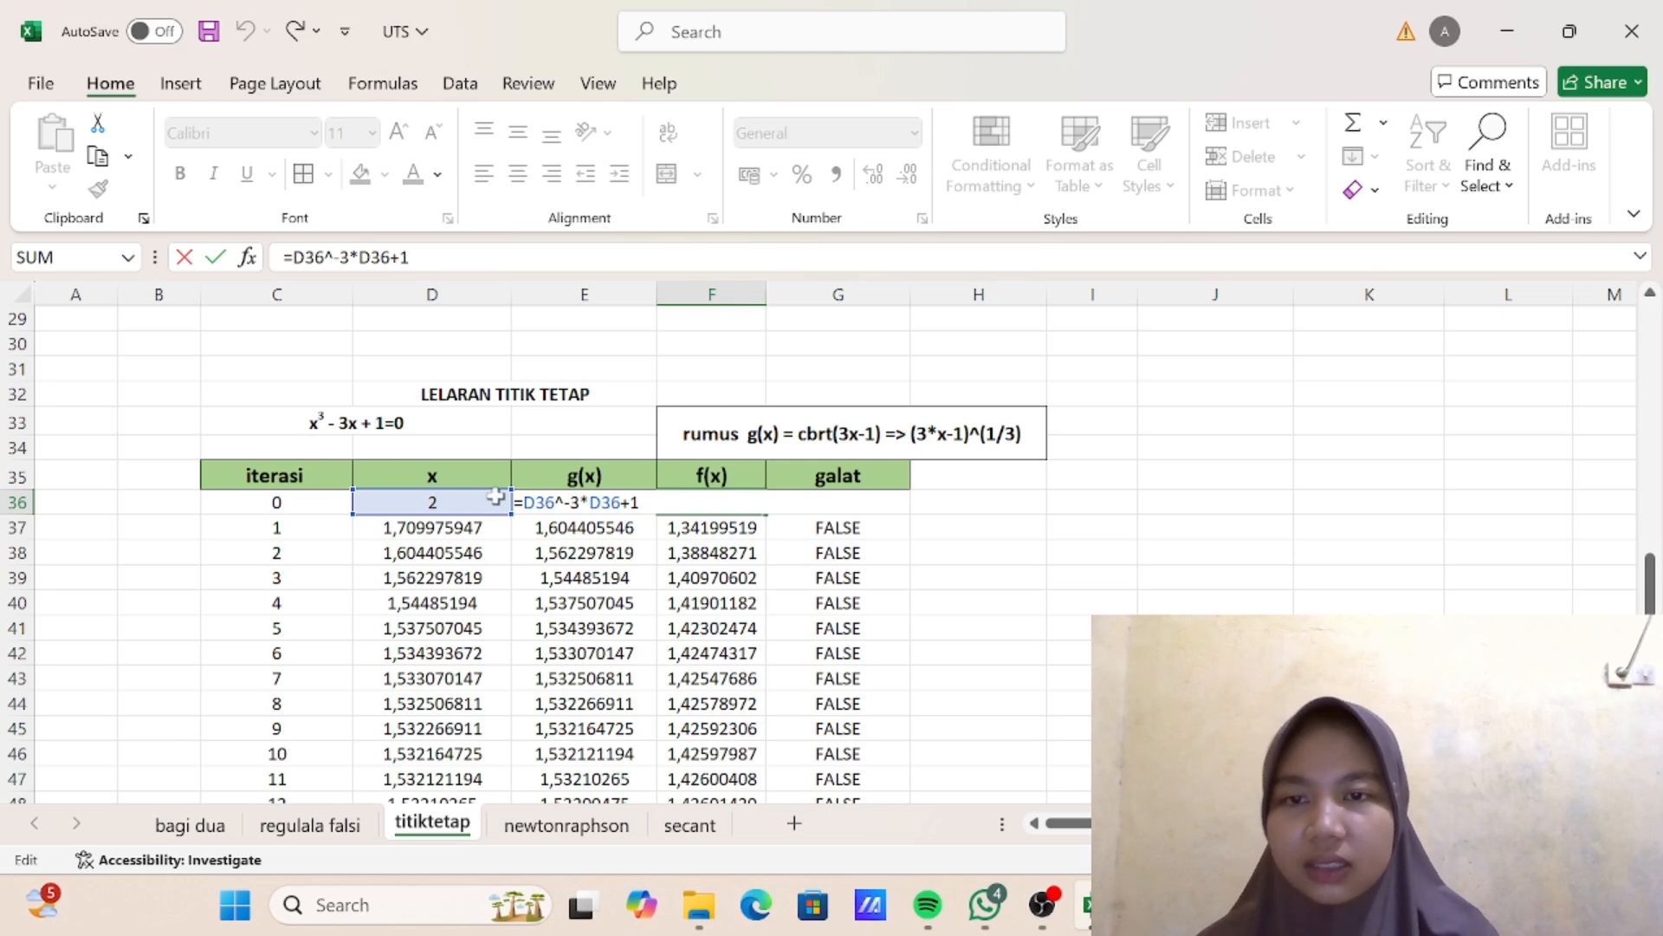
{"action": "key", "text": "Return"}
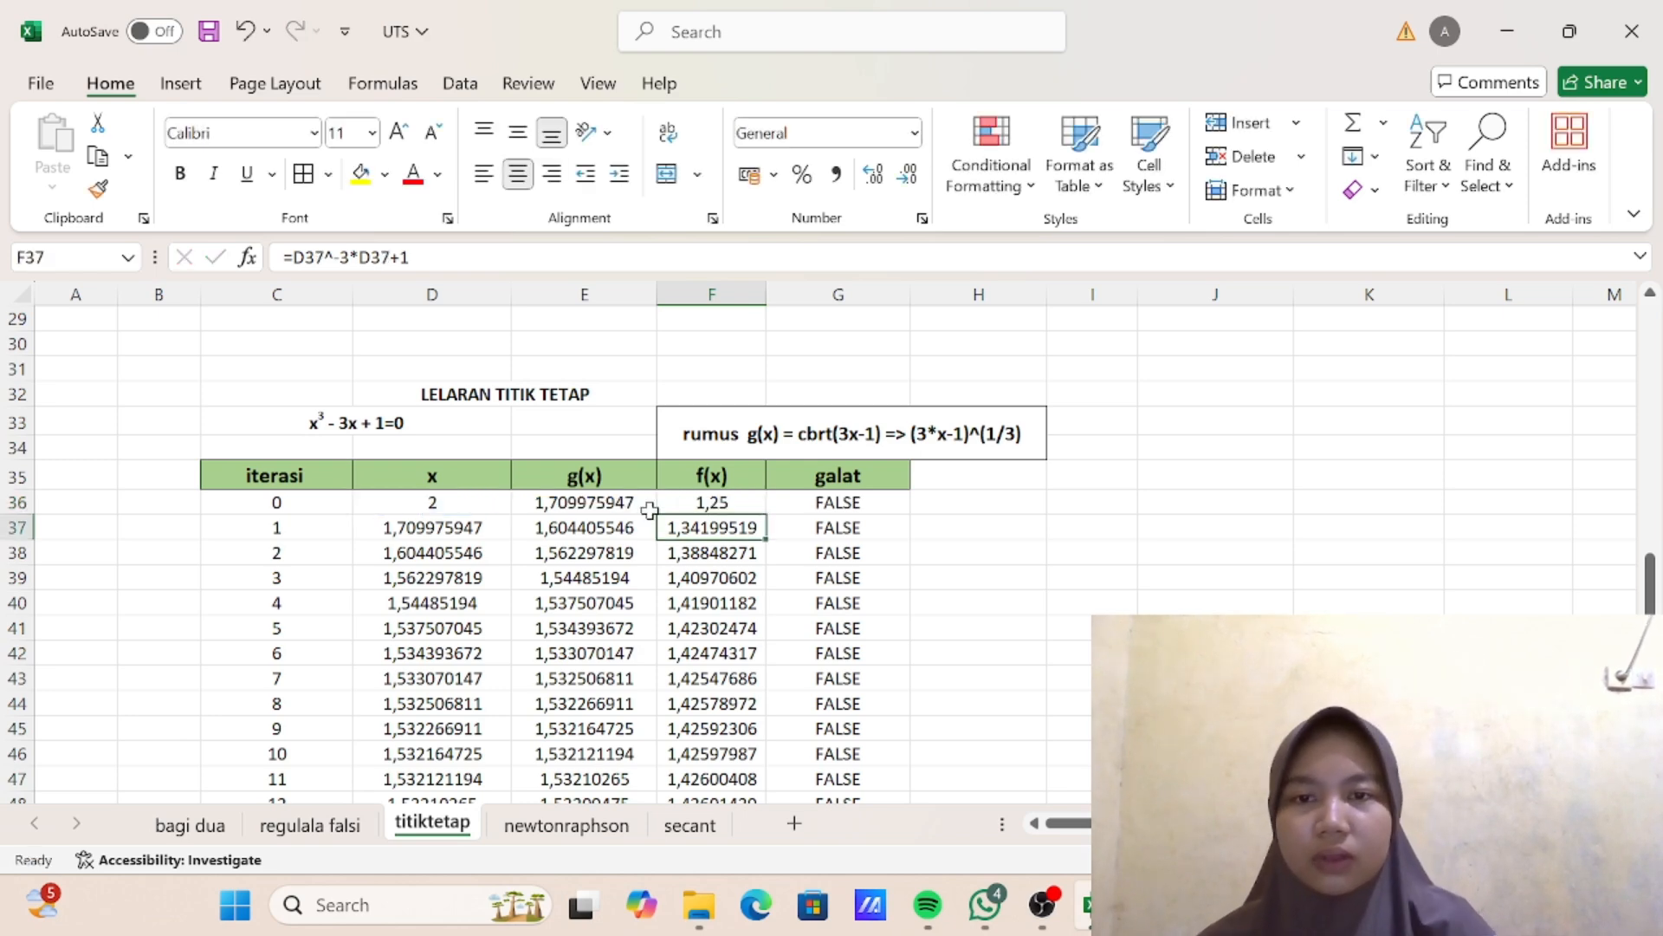
{"action": "scroll", "coordinate": [650, 512], "scroll_direction": "up", "scroll_amount": 8}
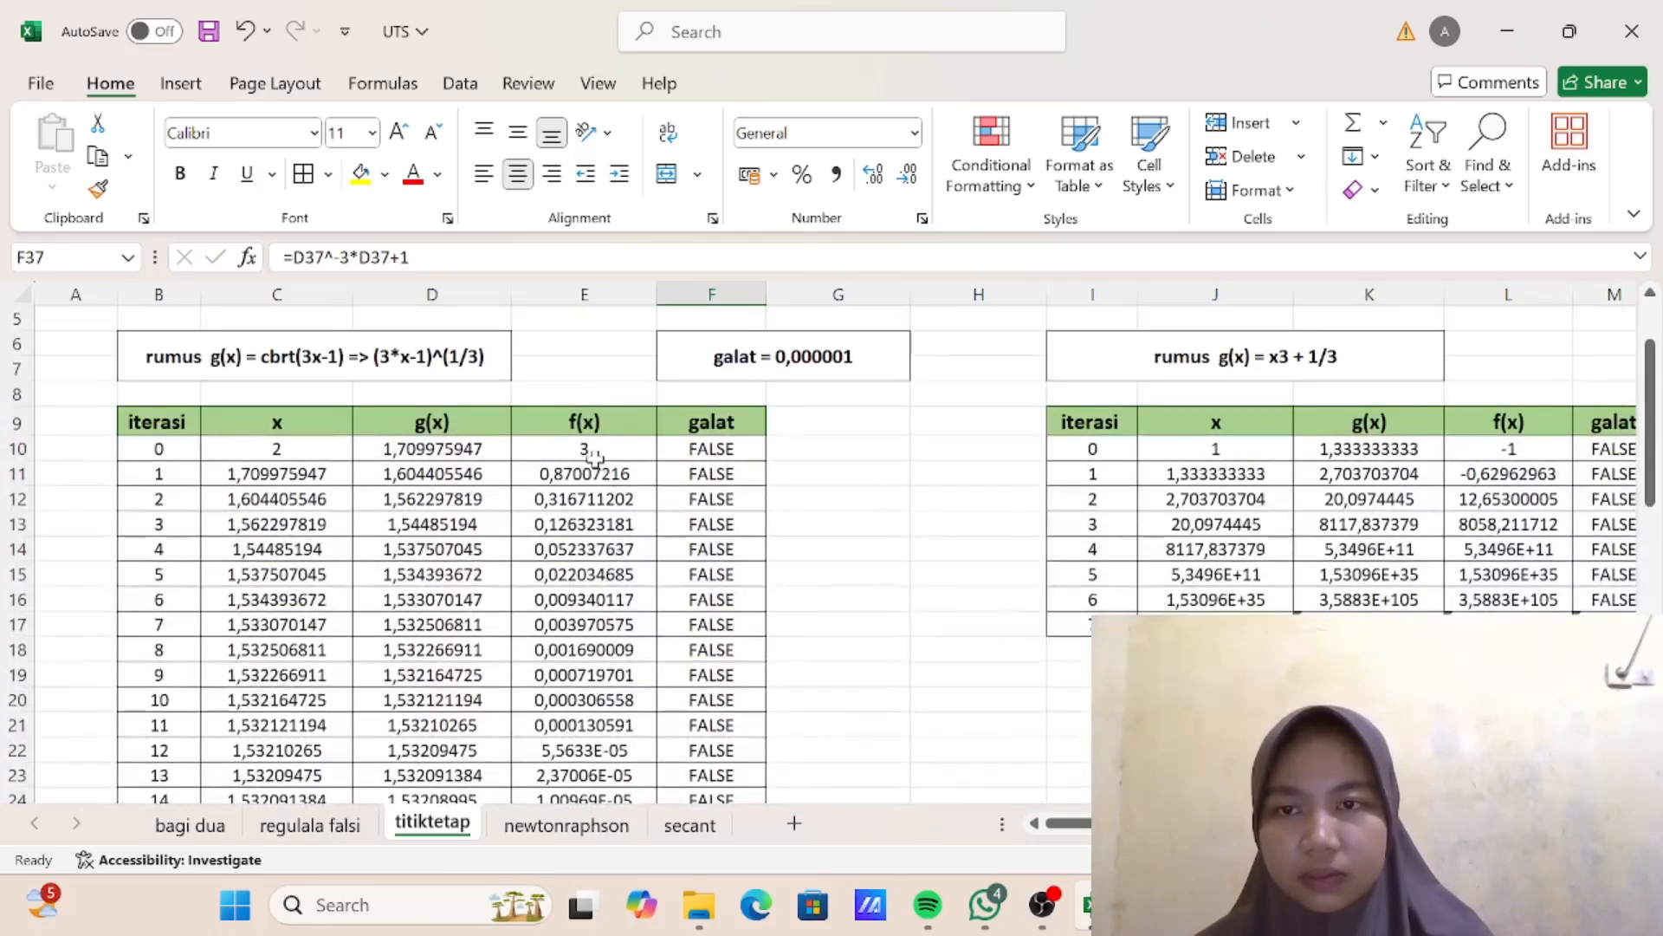
{"action": "double_click", "coordinate": [590, 452]}
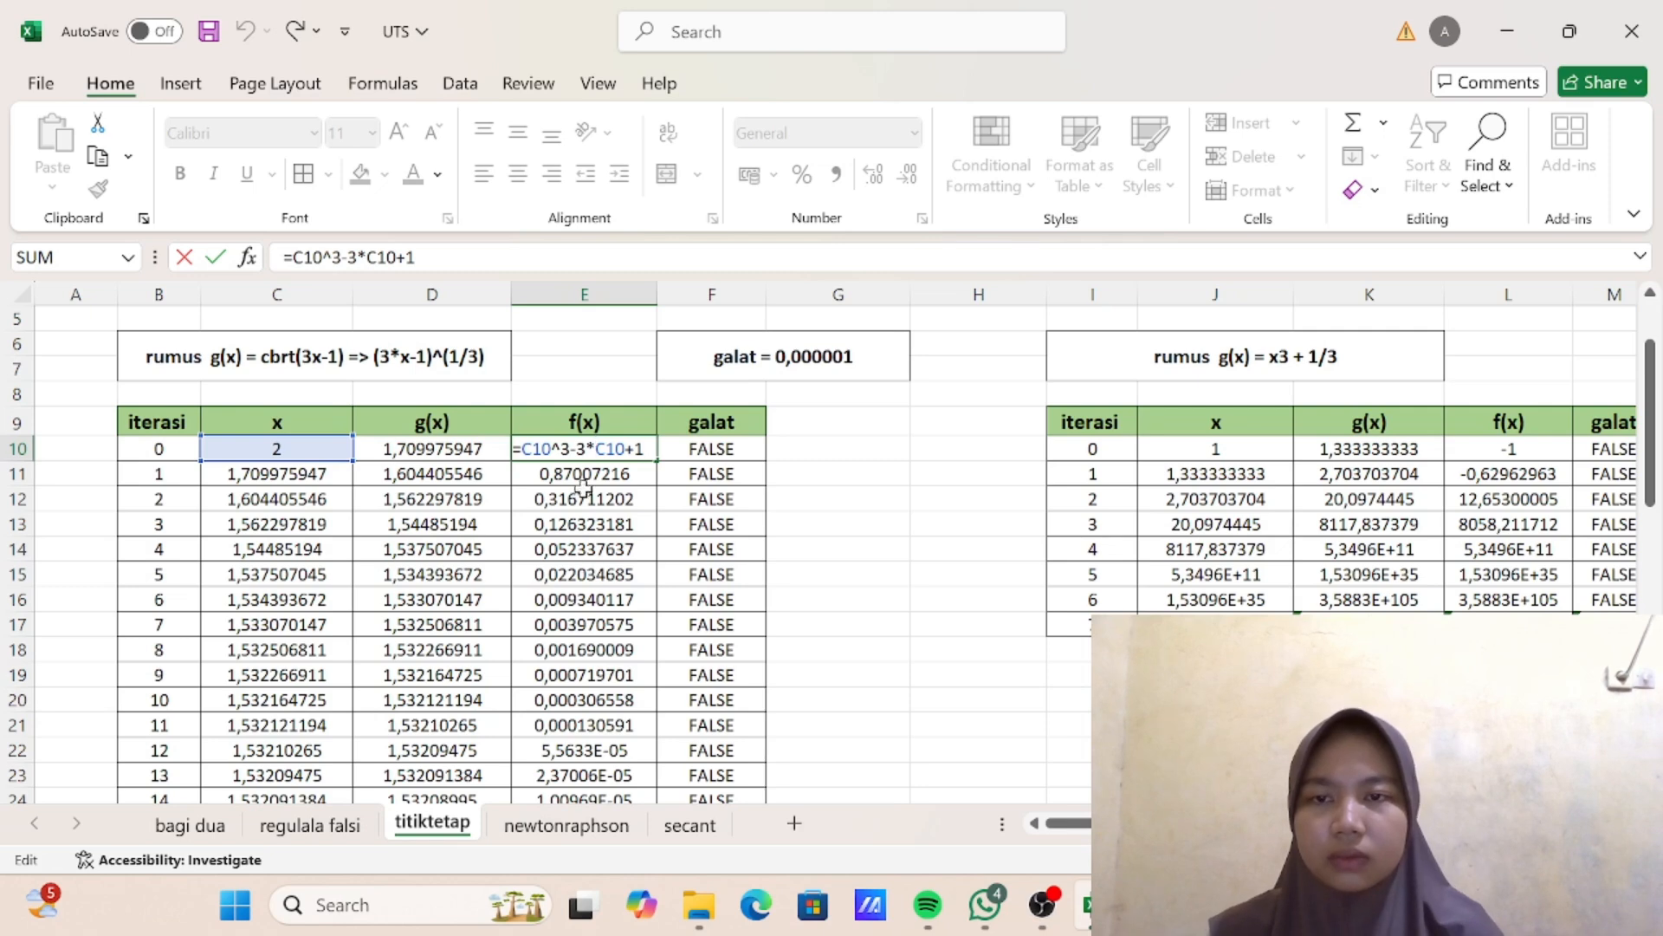
{"action": "key", "text": "Return"}
{"action": "scroll", "coordinate": [619, 517], "scroll_direction": "down", "scroll_amount": 5}
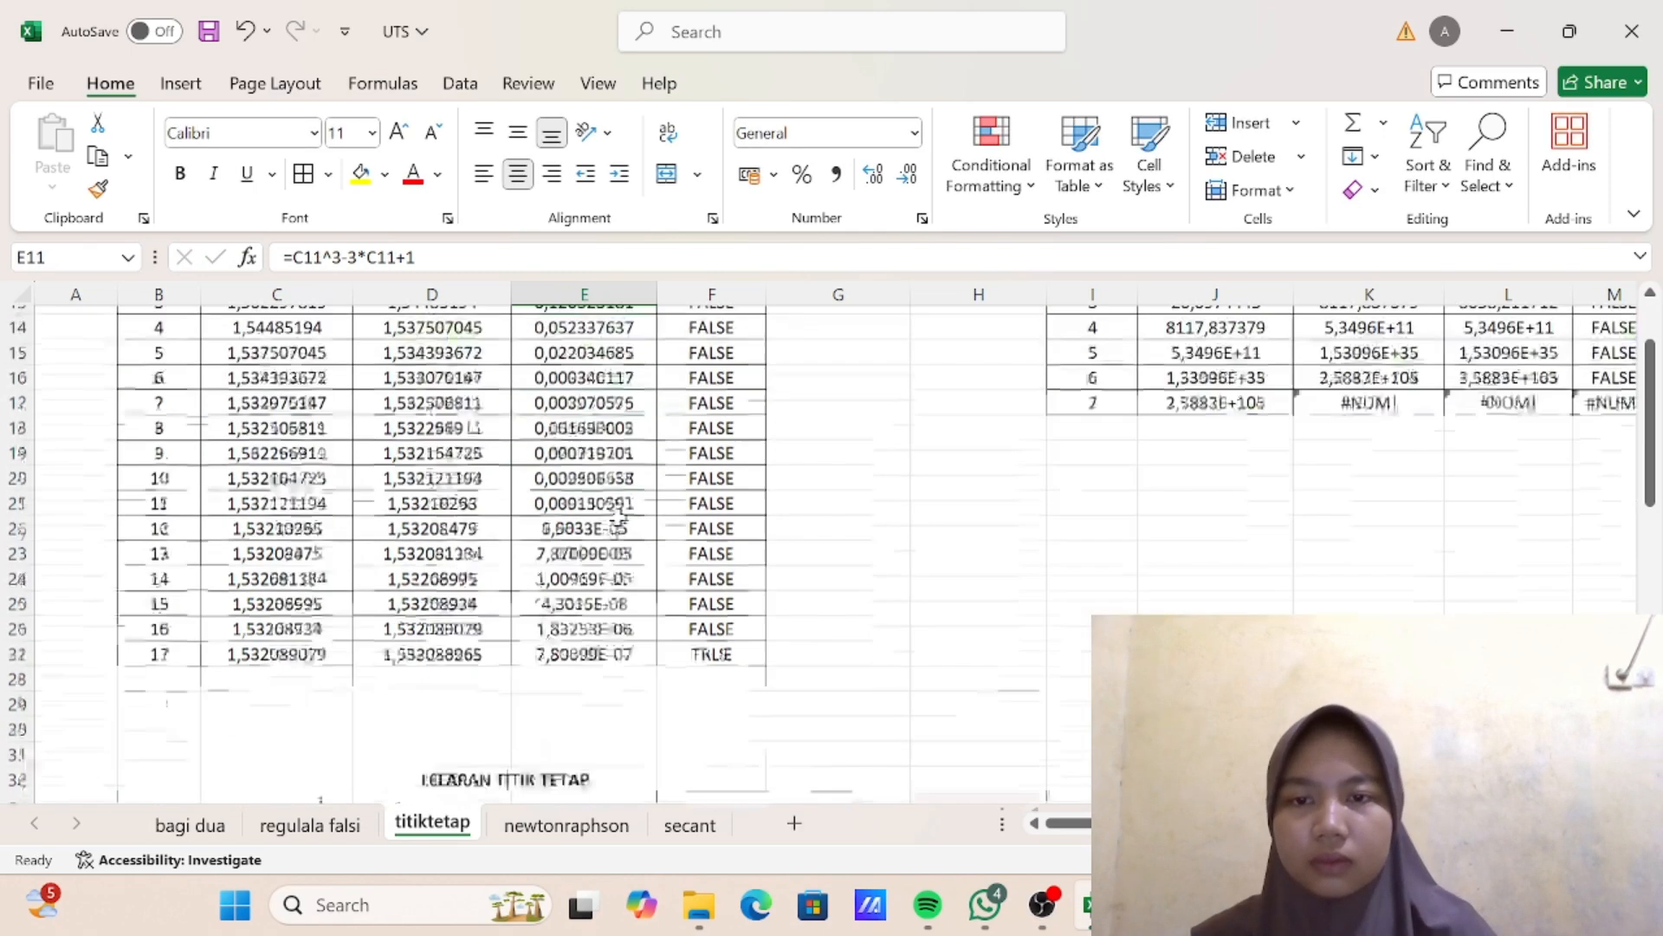
{"action": "scroll", "coordinate": [712, 700], "scroll_direction": "down", "scroll_amount": 3}
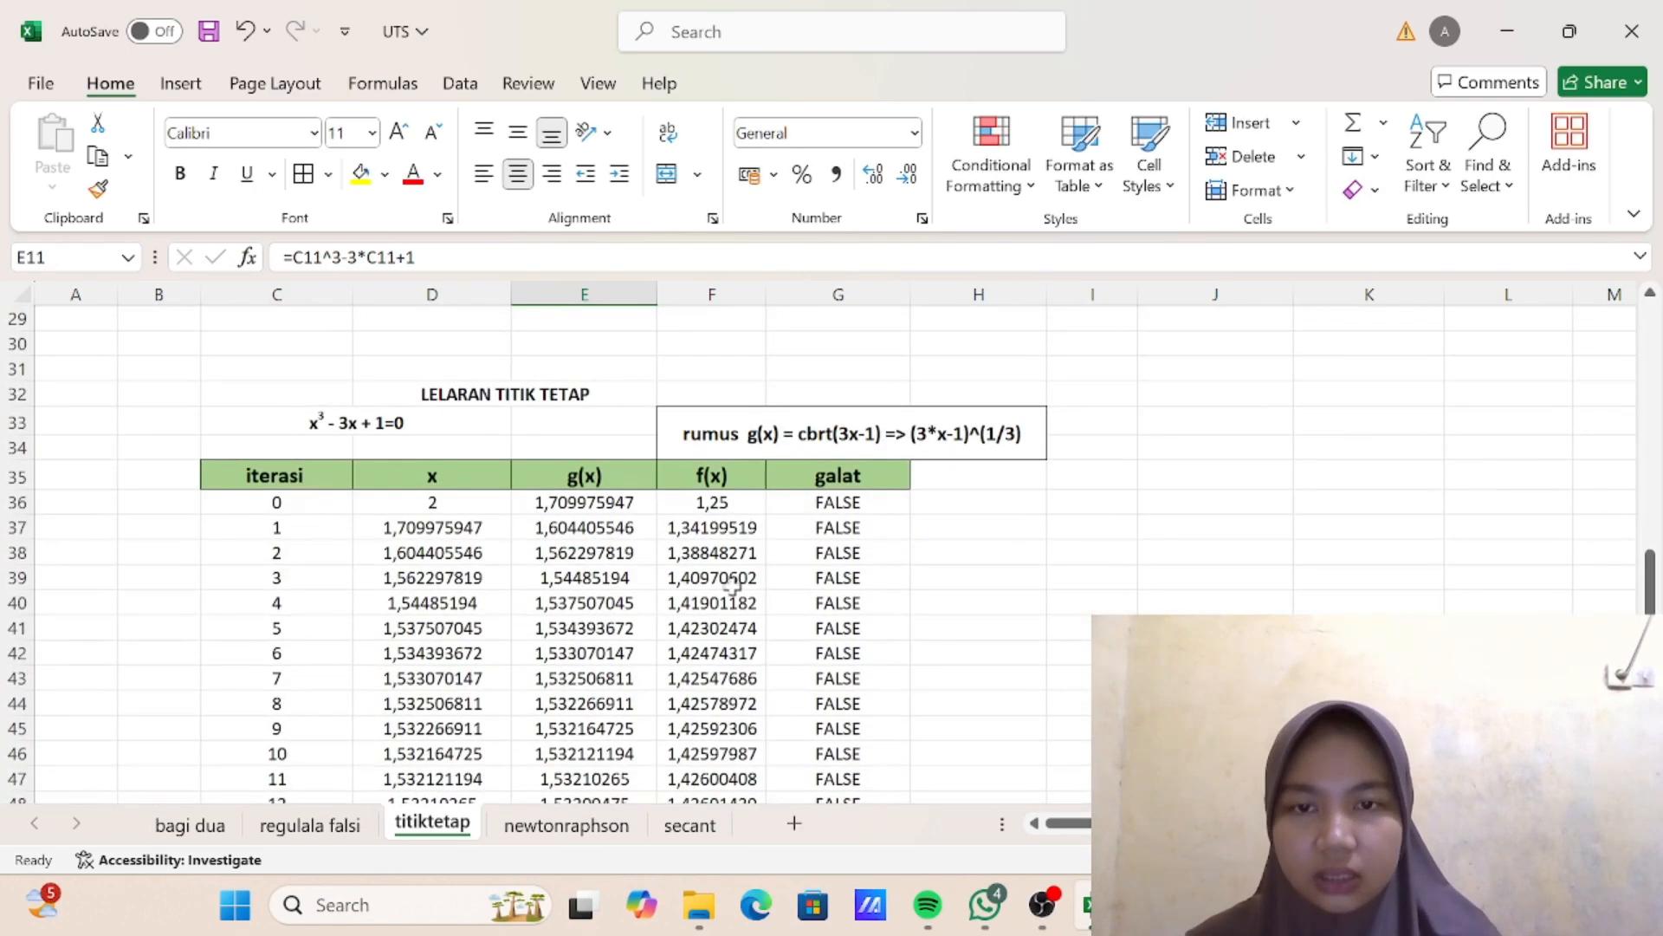
- Replace the iteration 0 f(x) formula in F36 with the formula copied from E10, giving =D36^3-3*D36+1
{"action": "double_click", "coordinate": [726, 503]}
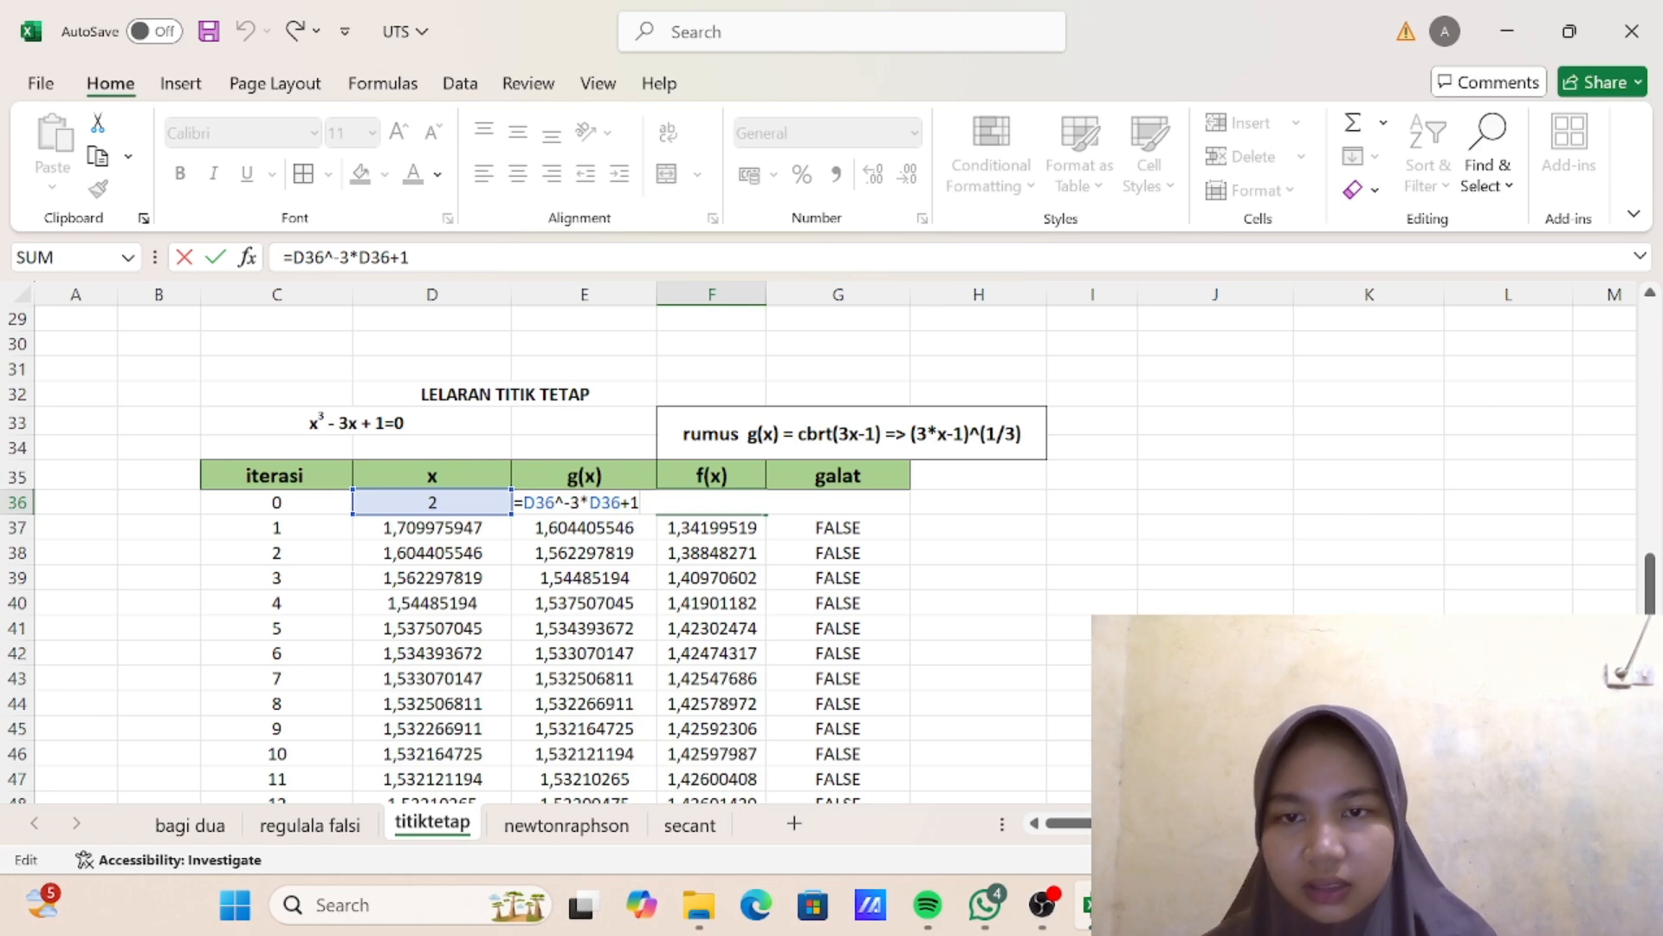
{"action": "key", "text": "Return"}
{"action": "scroll", "coordinate": [637, 528], "scroll_direction": "up", "scroll_amount": 9}
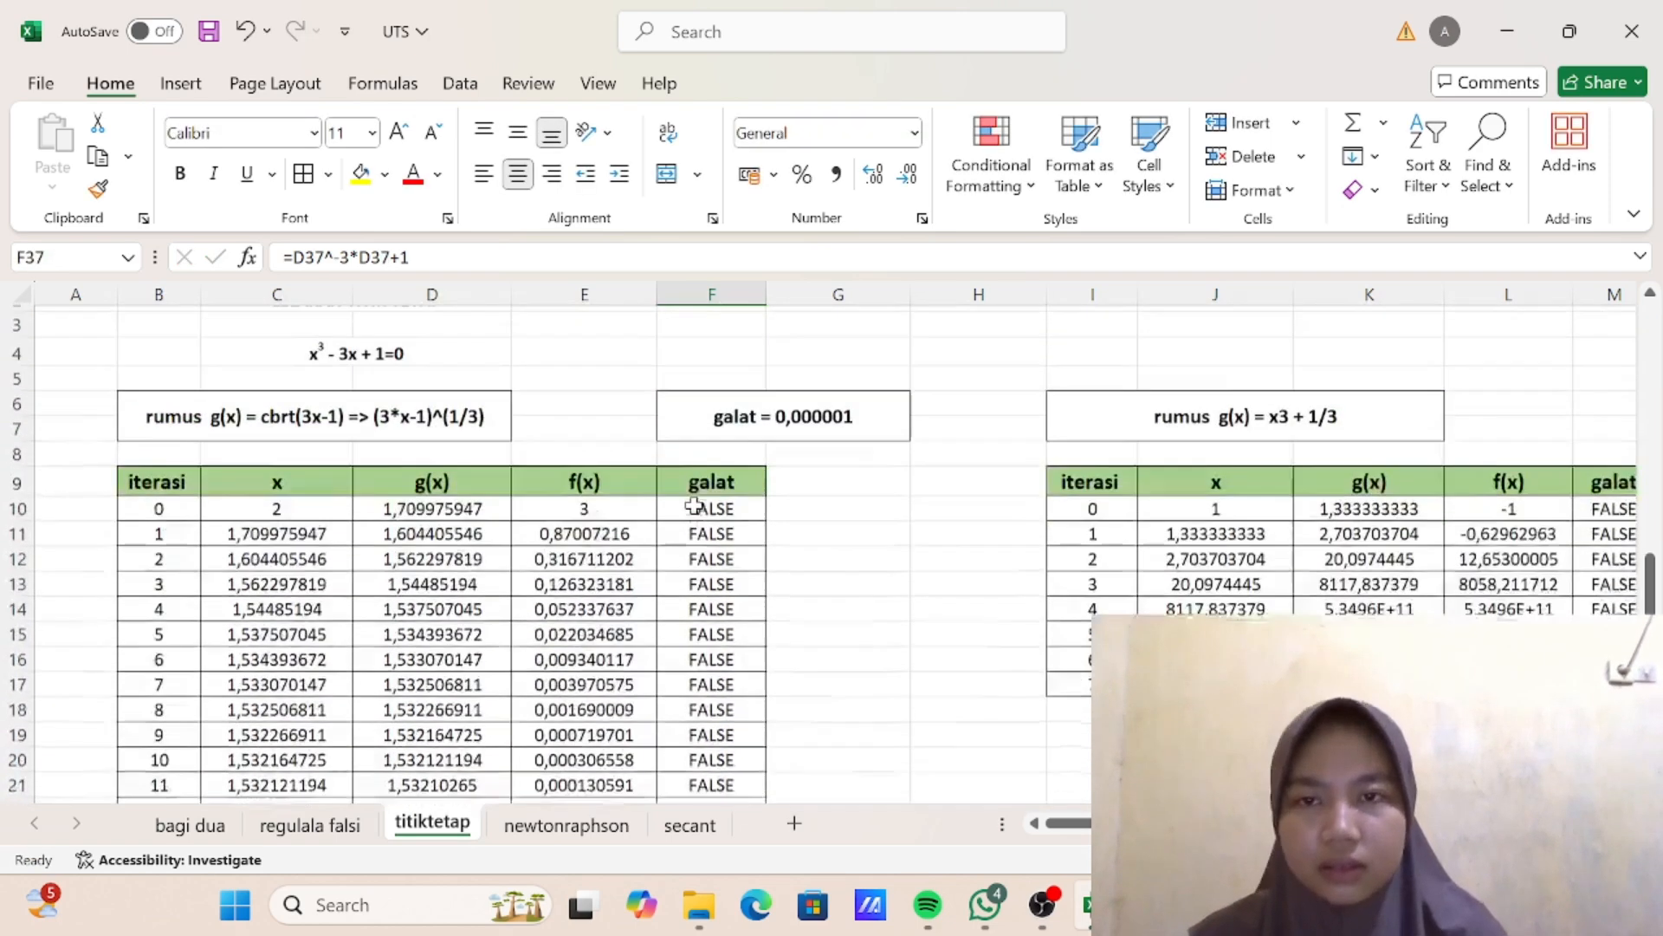
{"action": "left_click", "coordinate": [633, 530]}
{"action": "key", "text": "ctrl+c"}
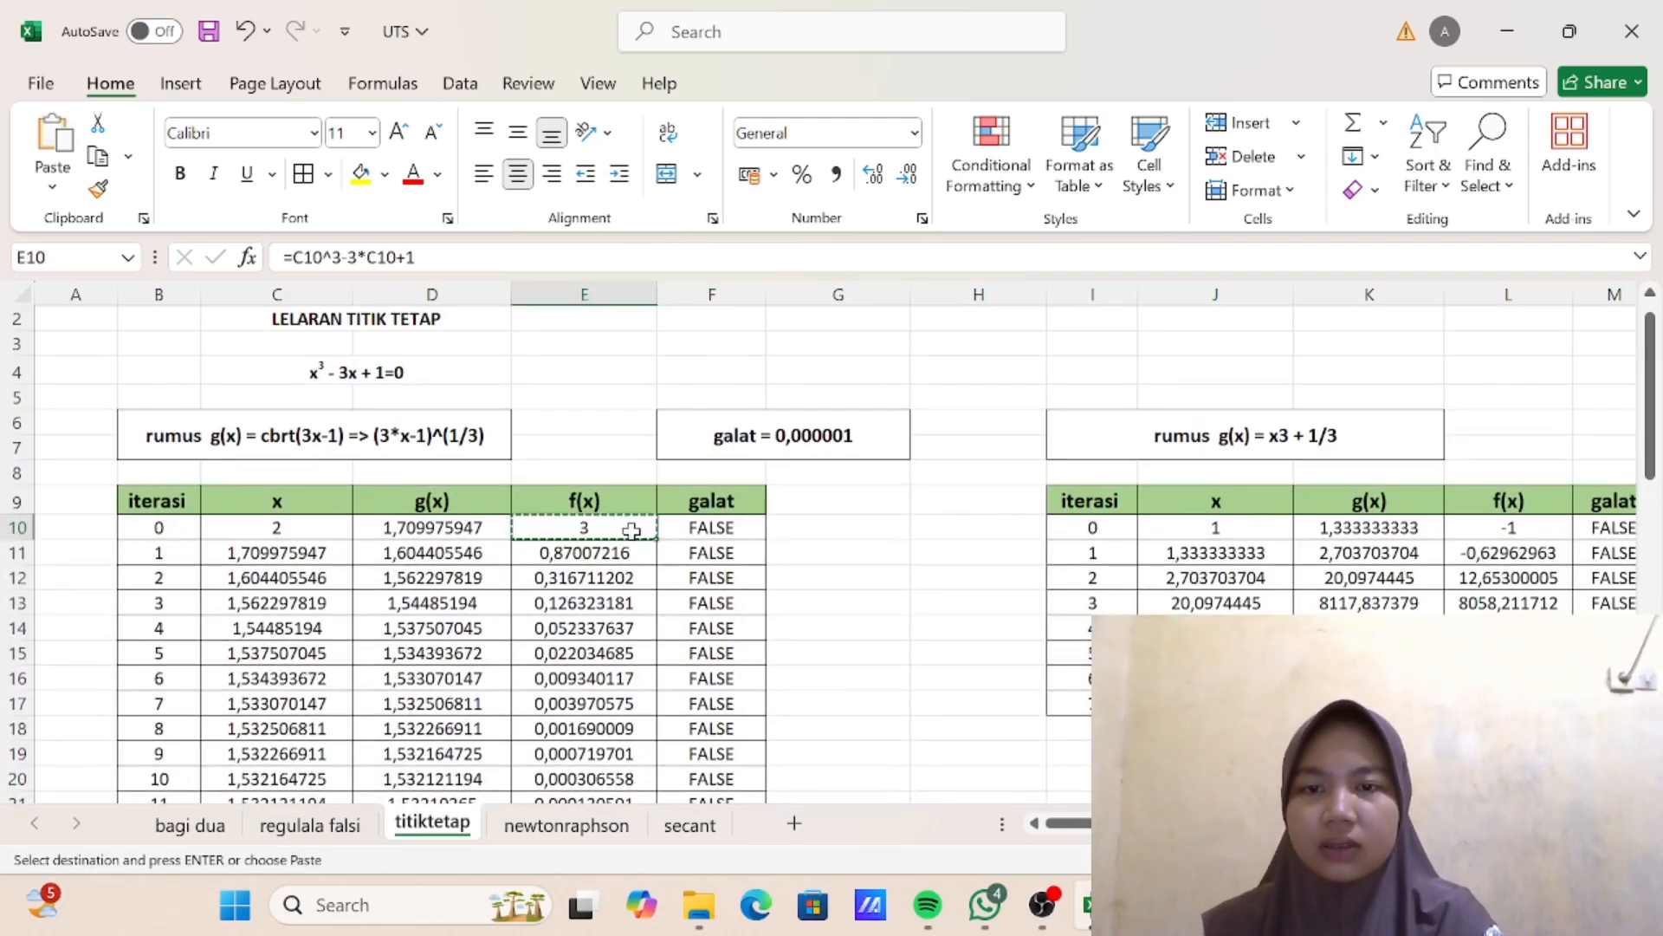
{"action": "scroll", "coordinate": [632, 531], "scroll_direction": "down", "scroll_amount": 9}
{"action": "left_click", "coordinate": [739, 498]}
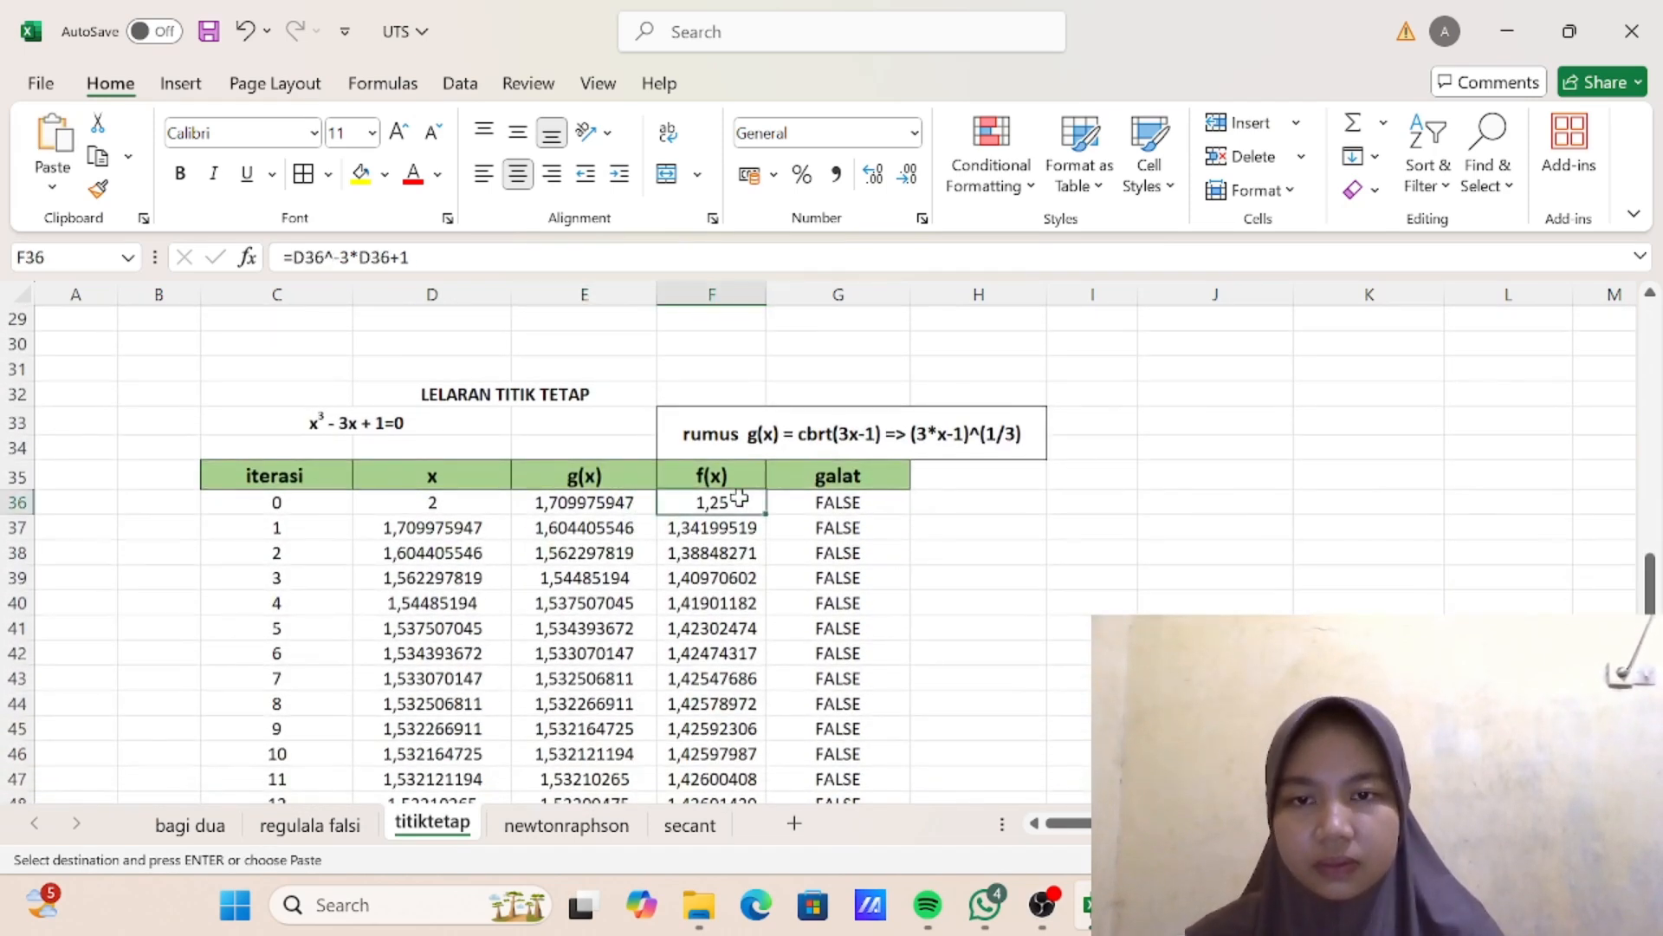
{"action": "key", "text": "ctrl+v"}
{"action": "double_click", "coordinate": [735, 500]}
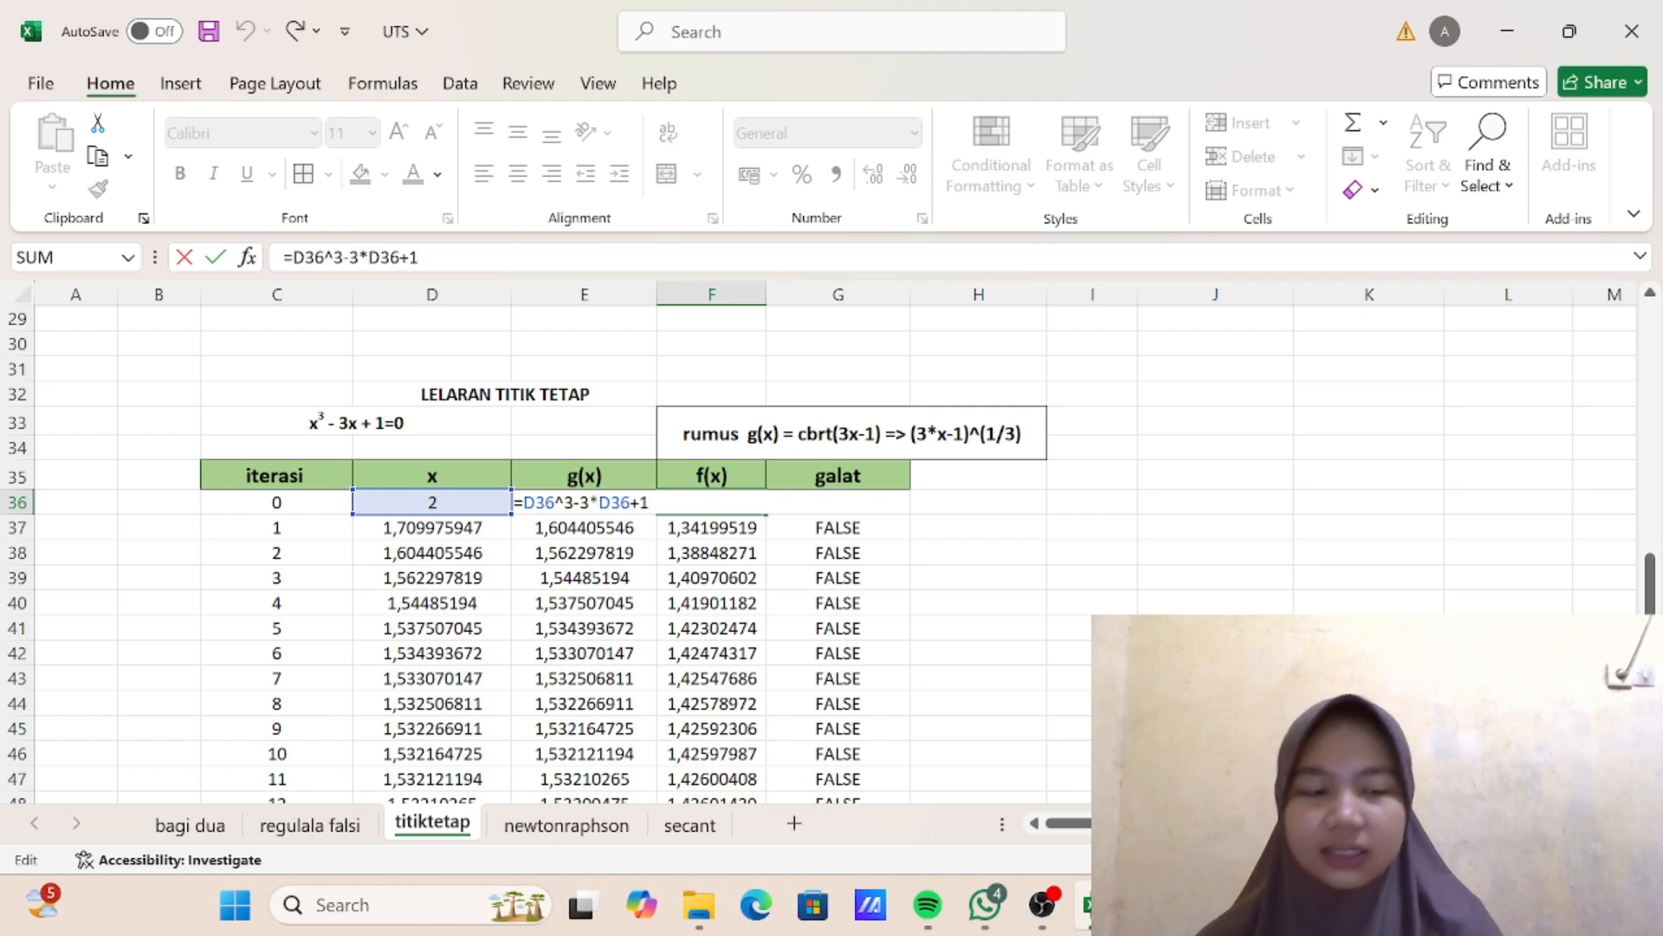
{"action": "key", "text": "Return"}
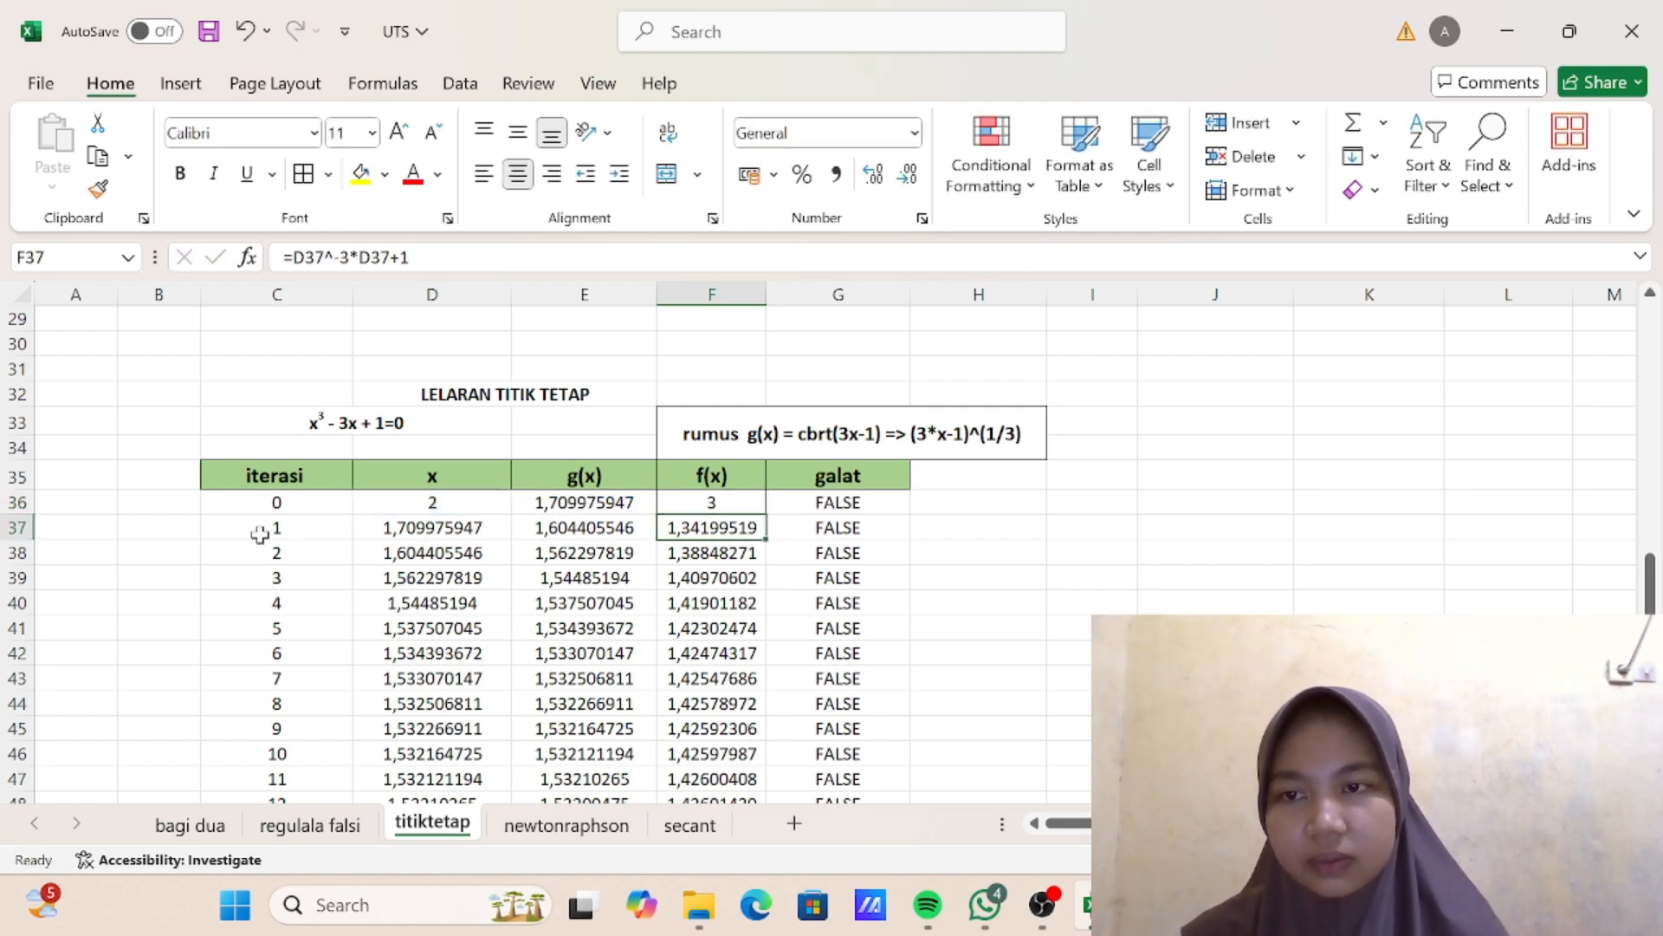
- Try to refill the iteration 1 row down through row 54, and check the iteration 1 formulas in D37 and F37
{"action": "left_click_drag", "start_coordinate": [260, 535], "coordinate": [882, 763]}
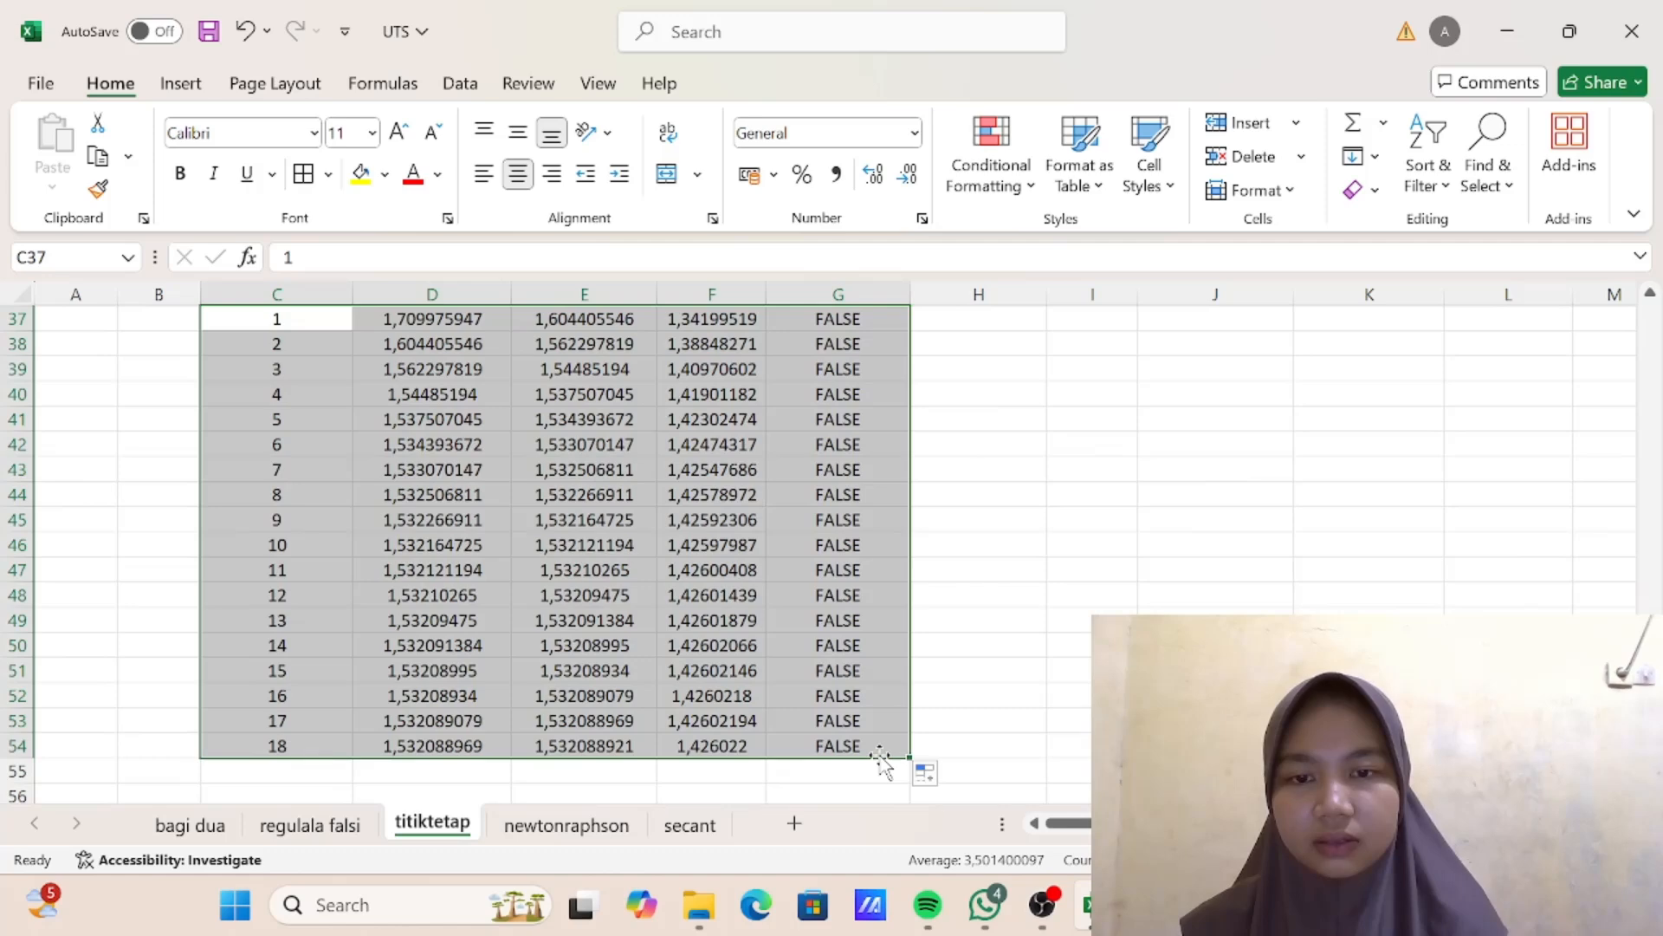
{"action": "scroll", "coordinate": [810, 585], "scroll_direction": "up", "scroll_amount": 3}
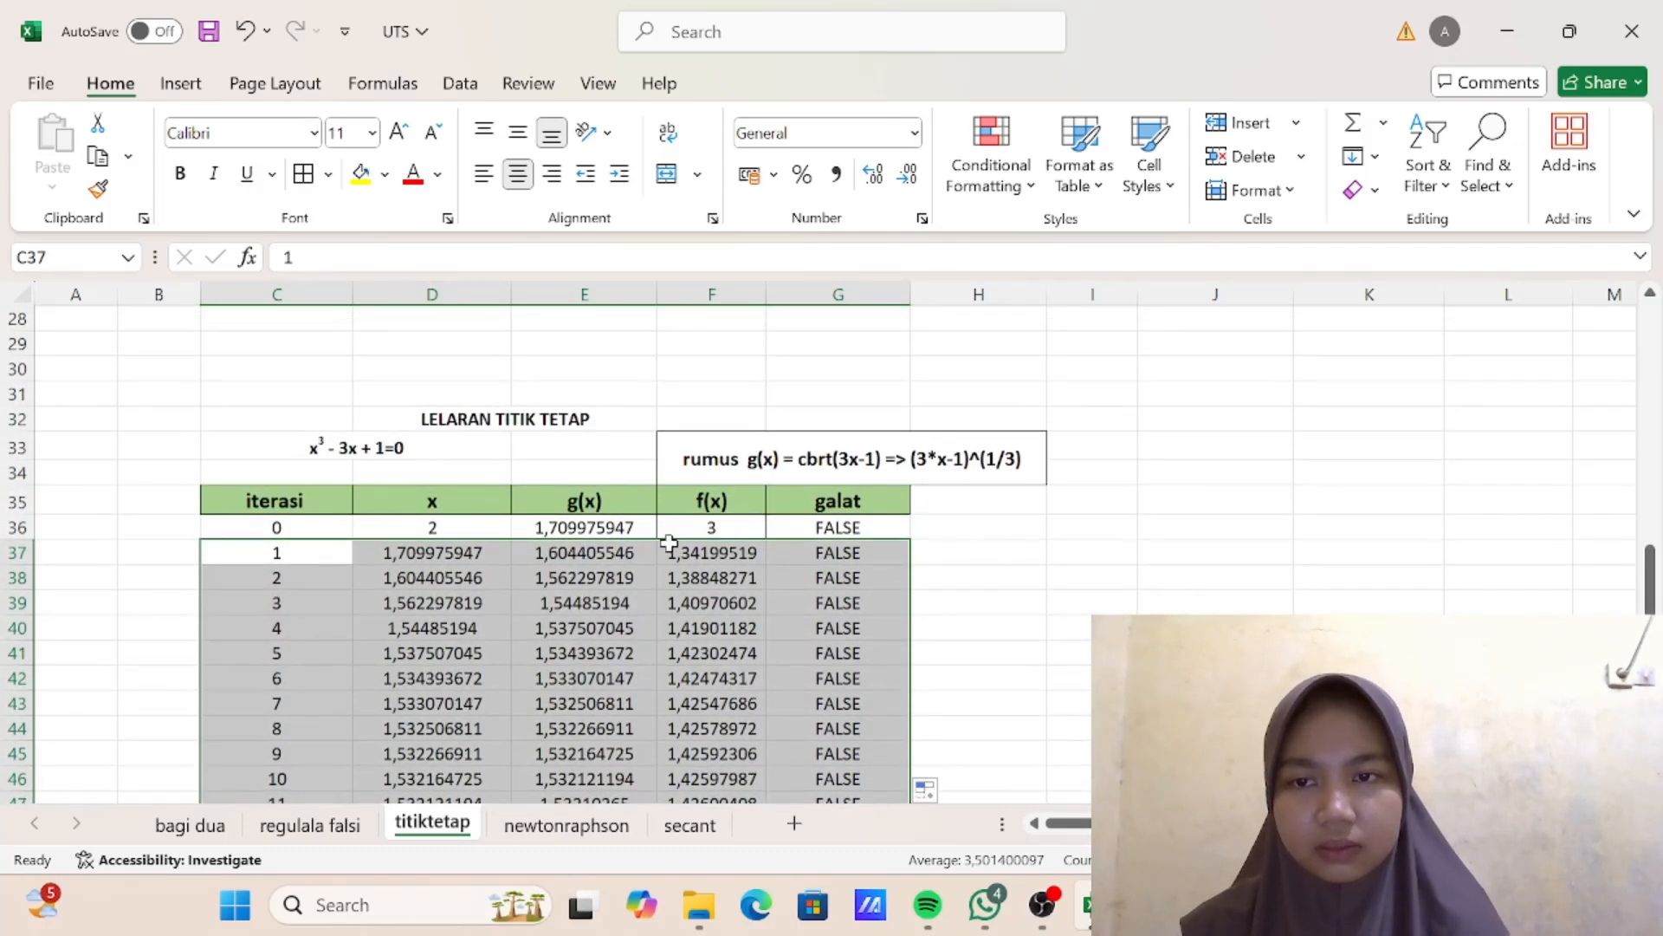
{"action": "left_click", "coordinate": [459, 552]}
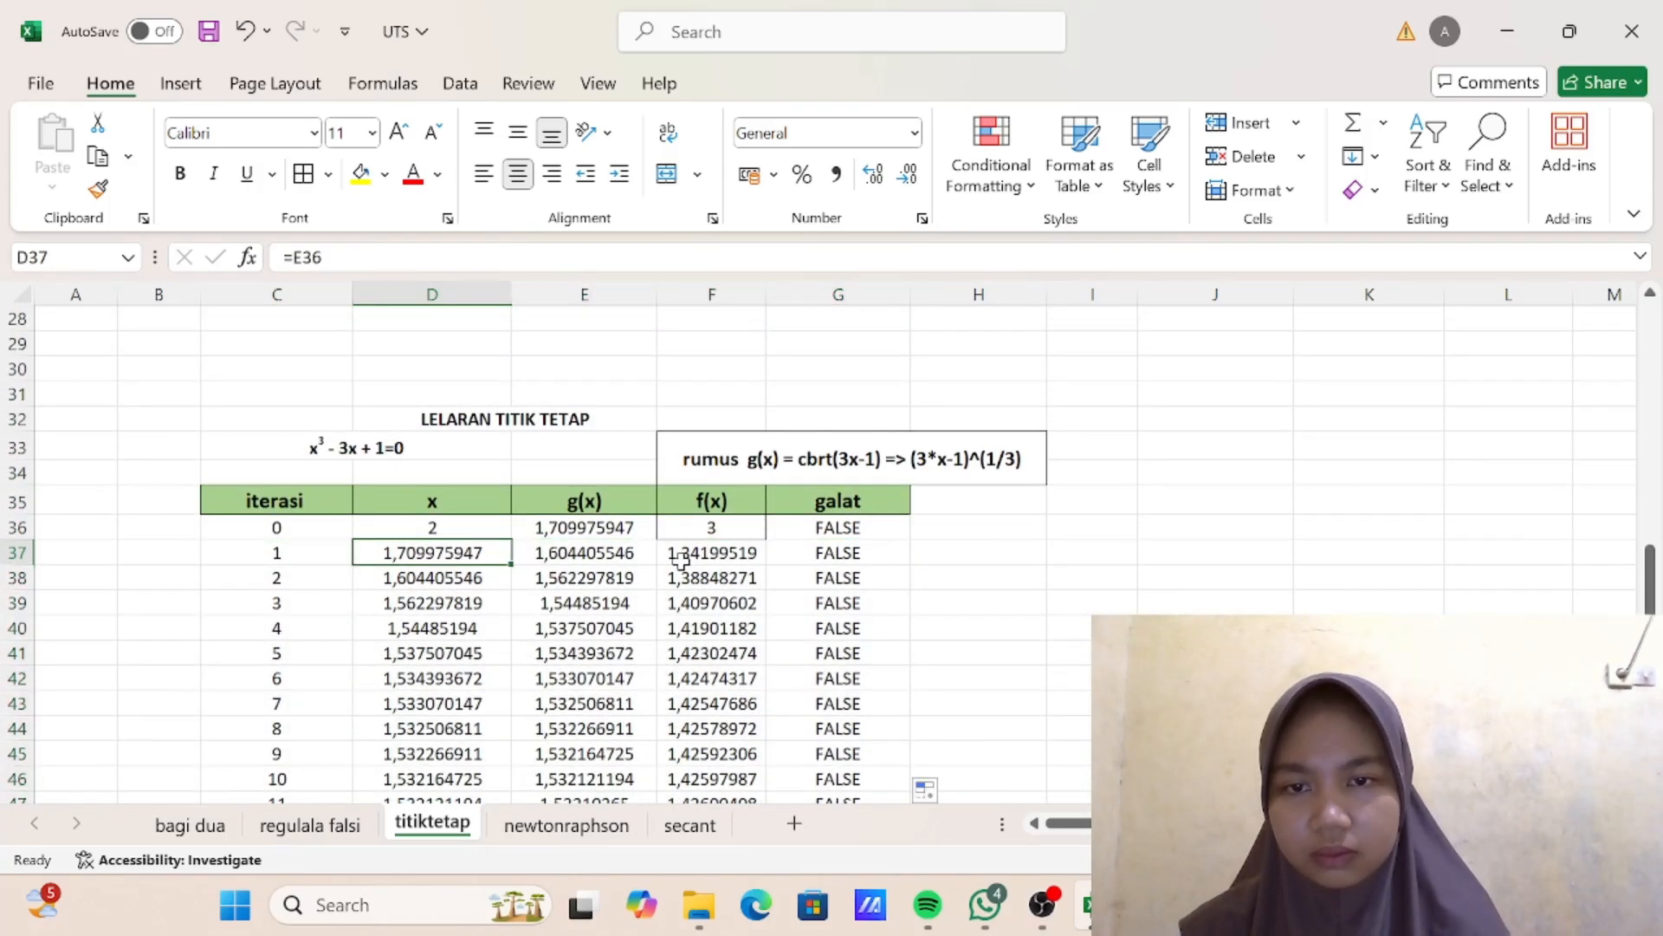
{"action": "double_click", "coordinate": [723, 552]}
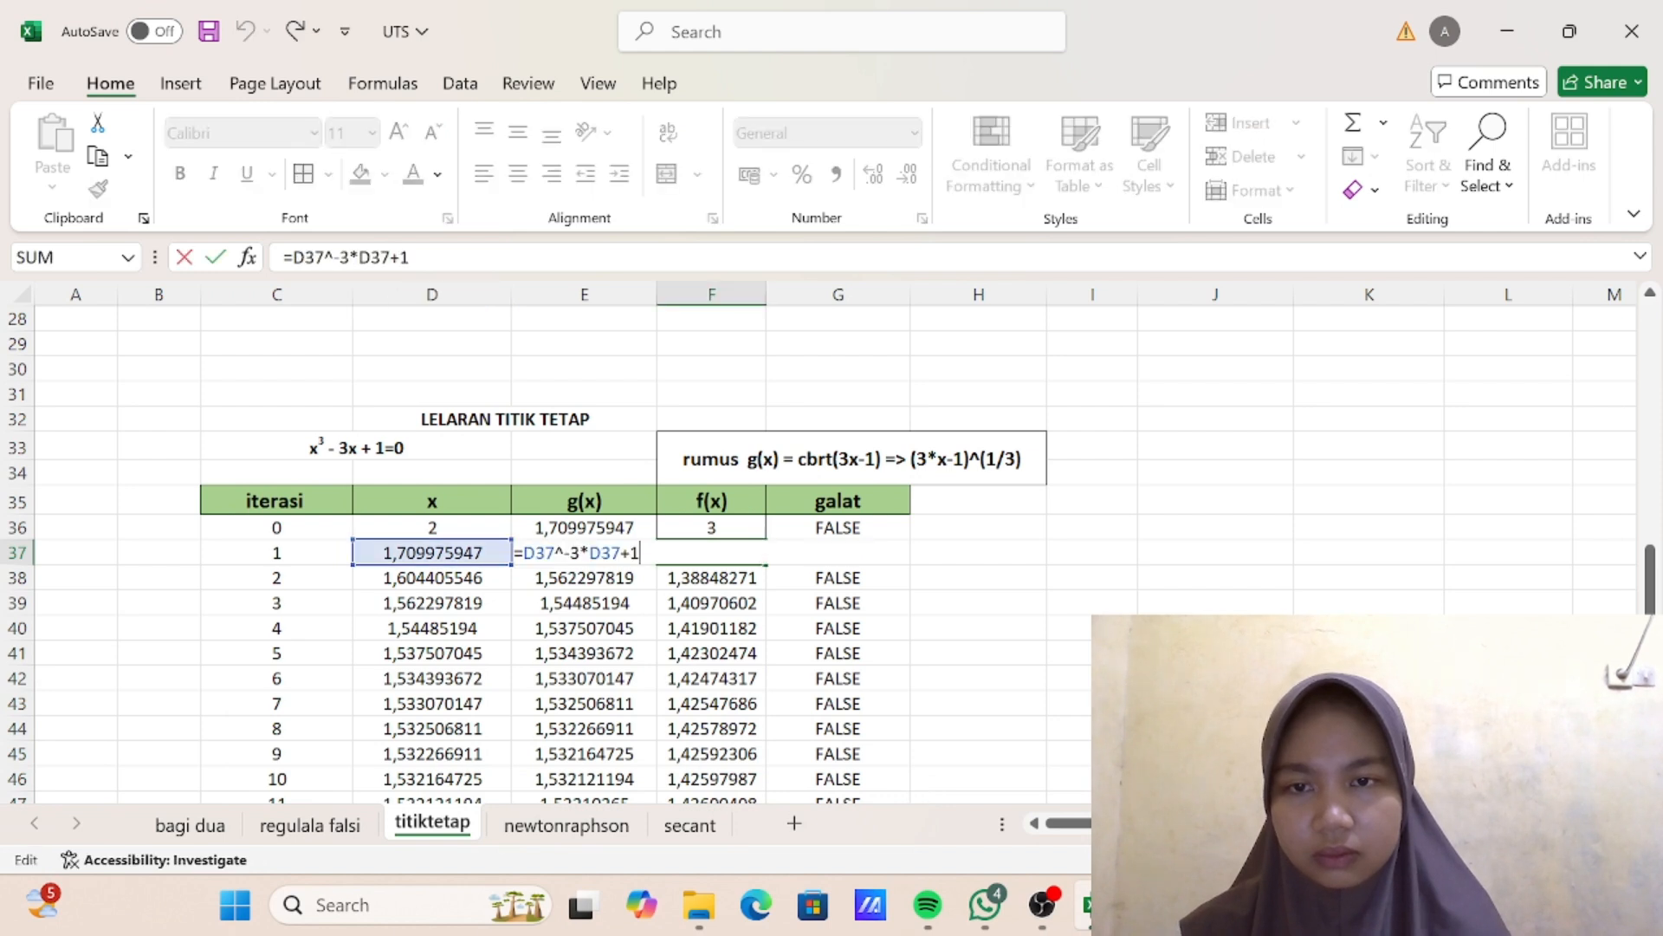
{"action": "key", "text": "Return"}
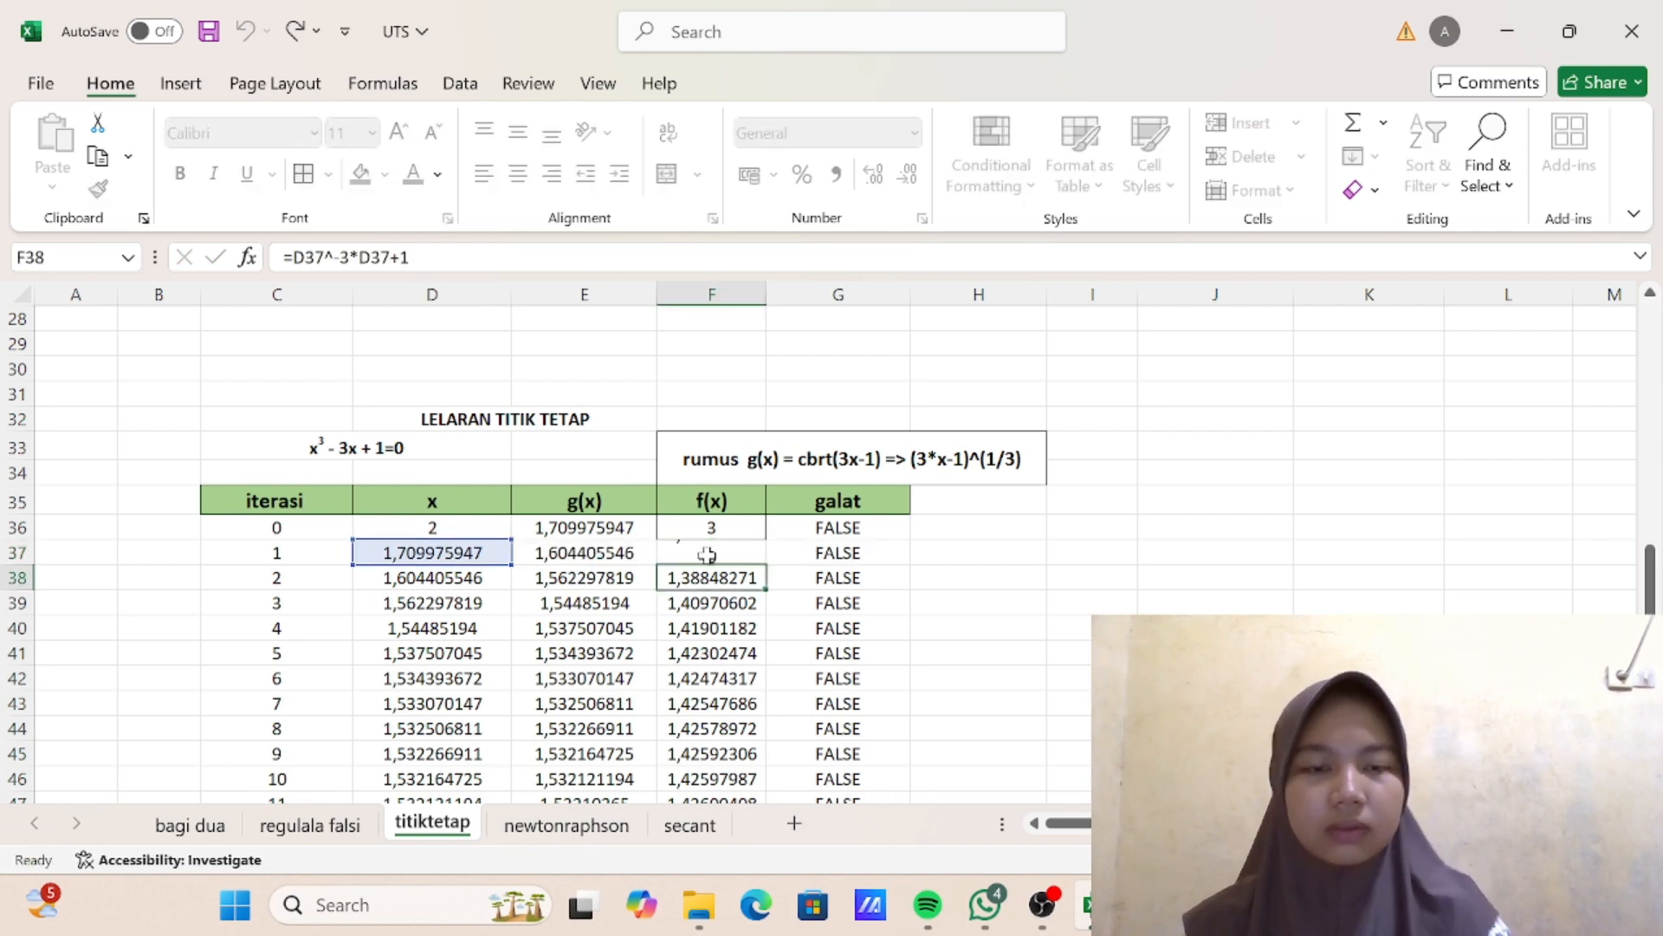
- Copy the f(x) formula from F36 down to F37 and fill row C37:G37 down through iteration 18 in row 54
{"action": "left_click", "coordinate": [706, 544]}
{"action": "left_click", "coordinate": [709, 525]}
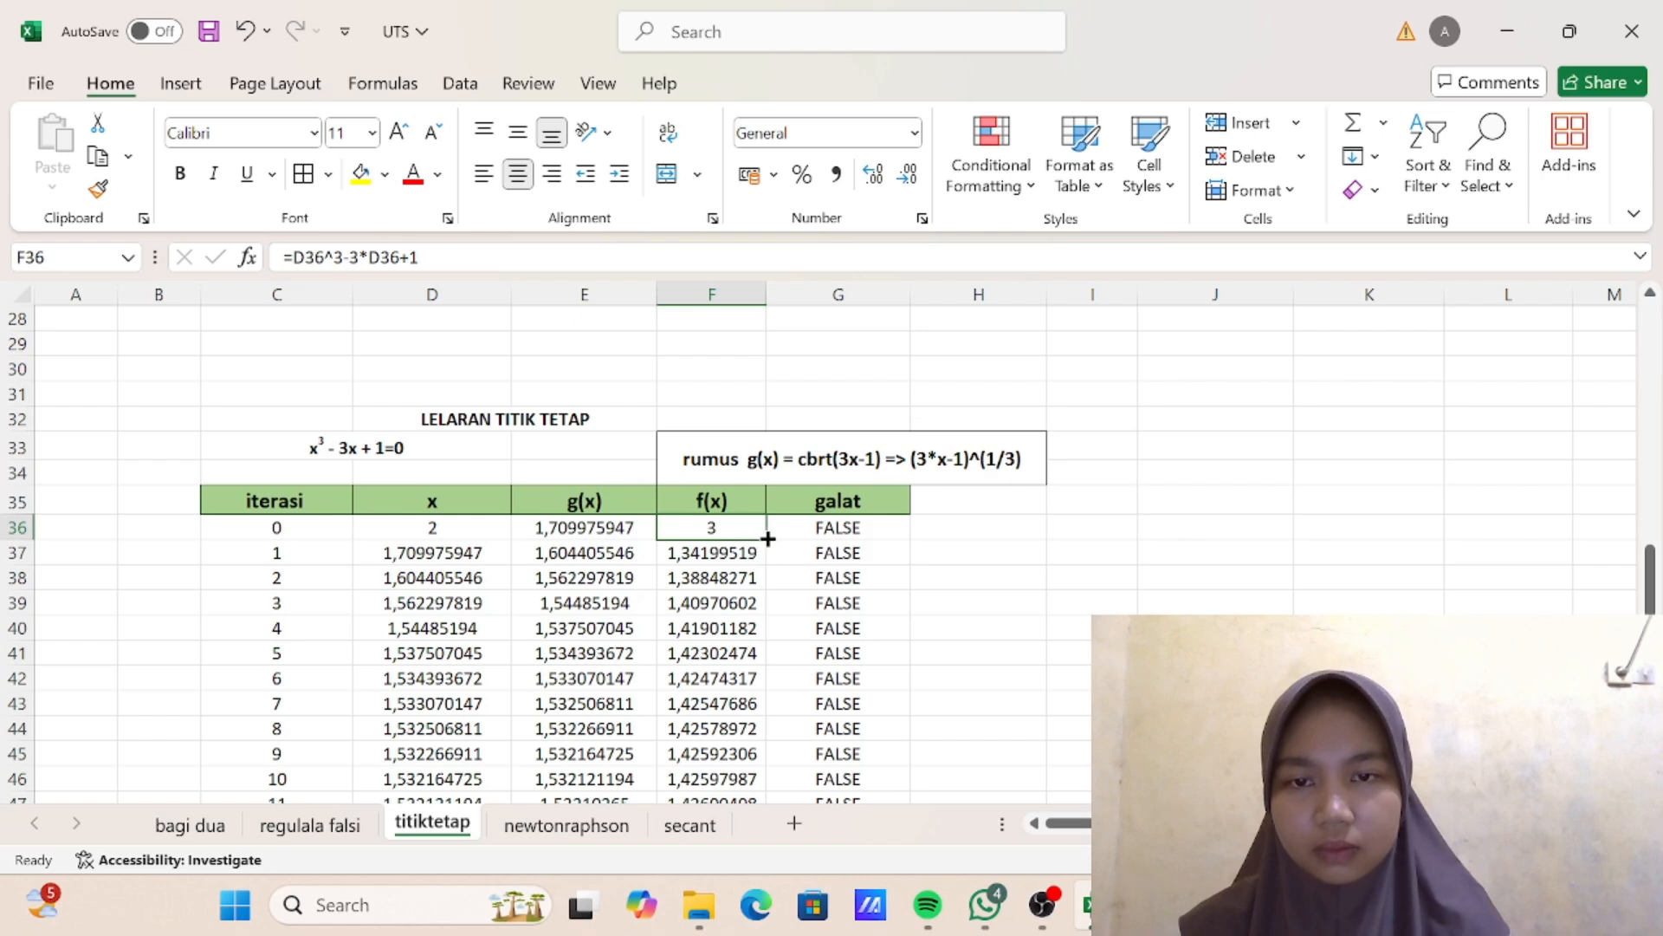
{"action": "left_click_drag", "start_coordinate": [768, 539], "coordinate": [765, 565]}
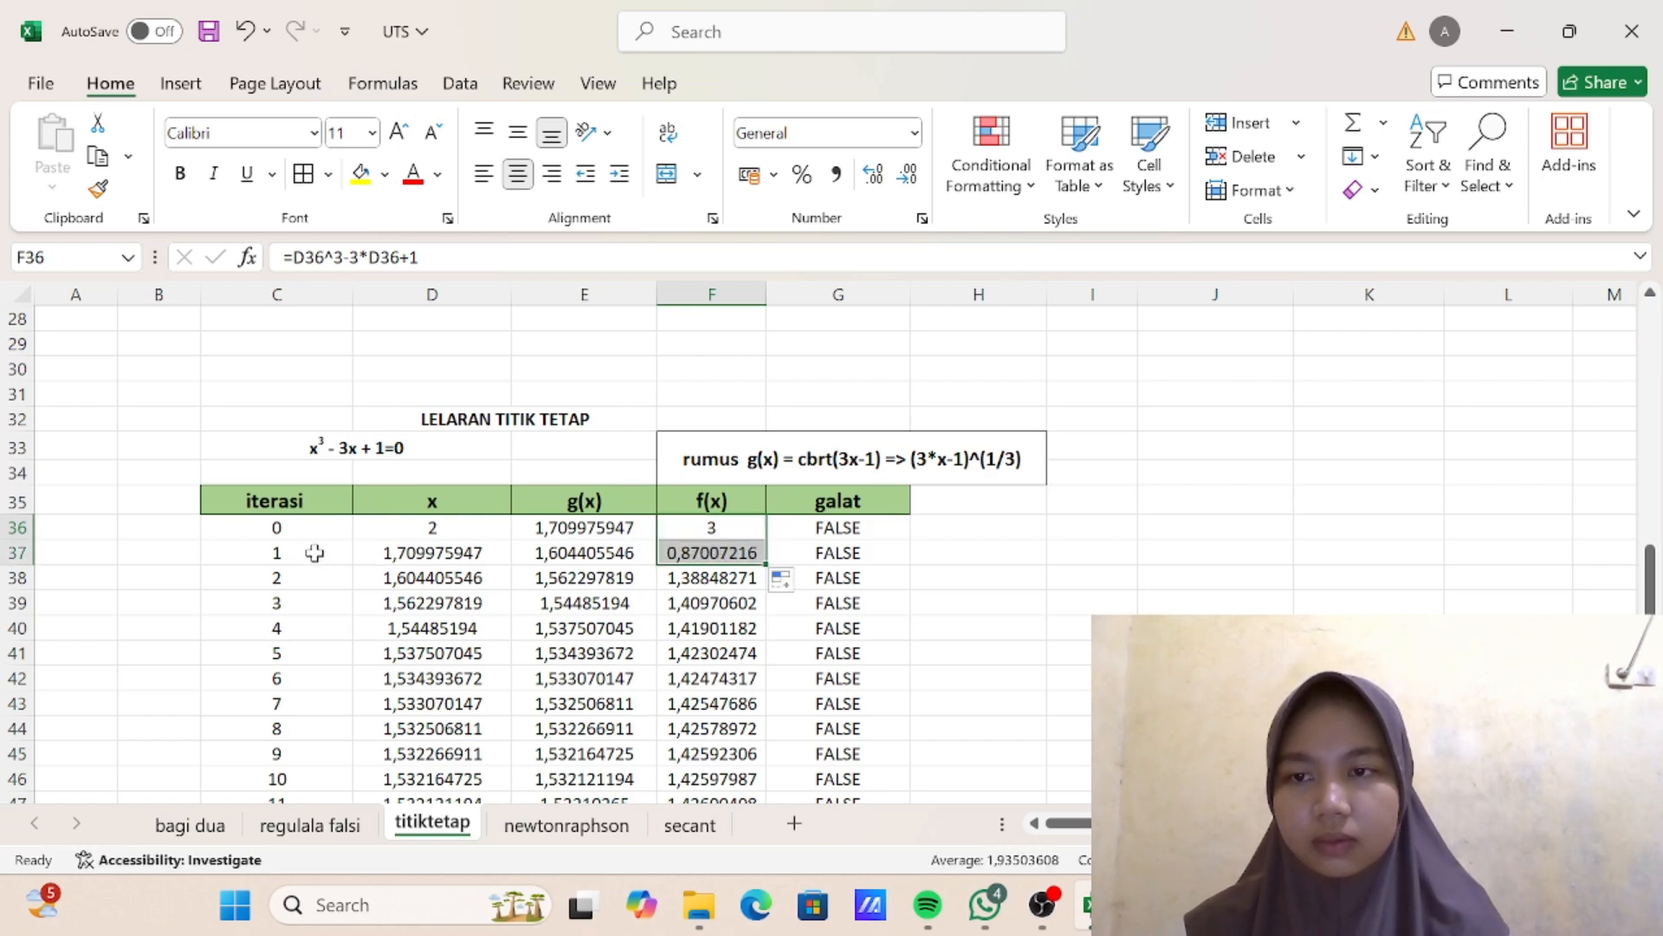
{"action": "left_click_drag", "start_coordinate": [315, 551], "coordinate": [845, 557]}
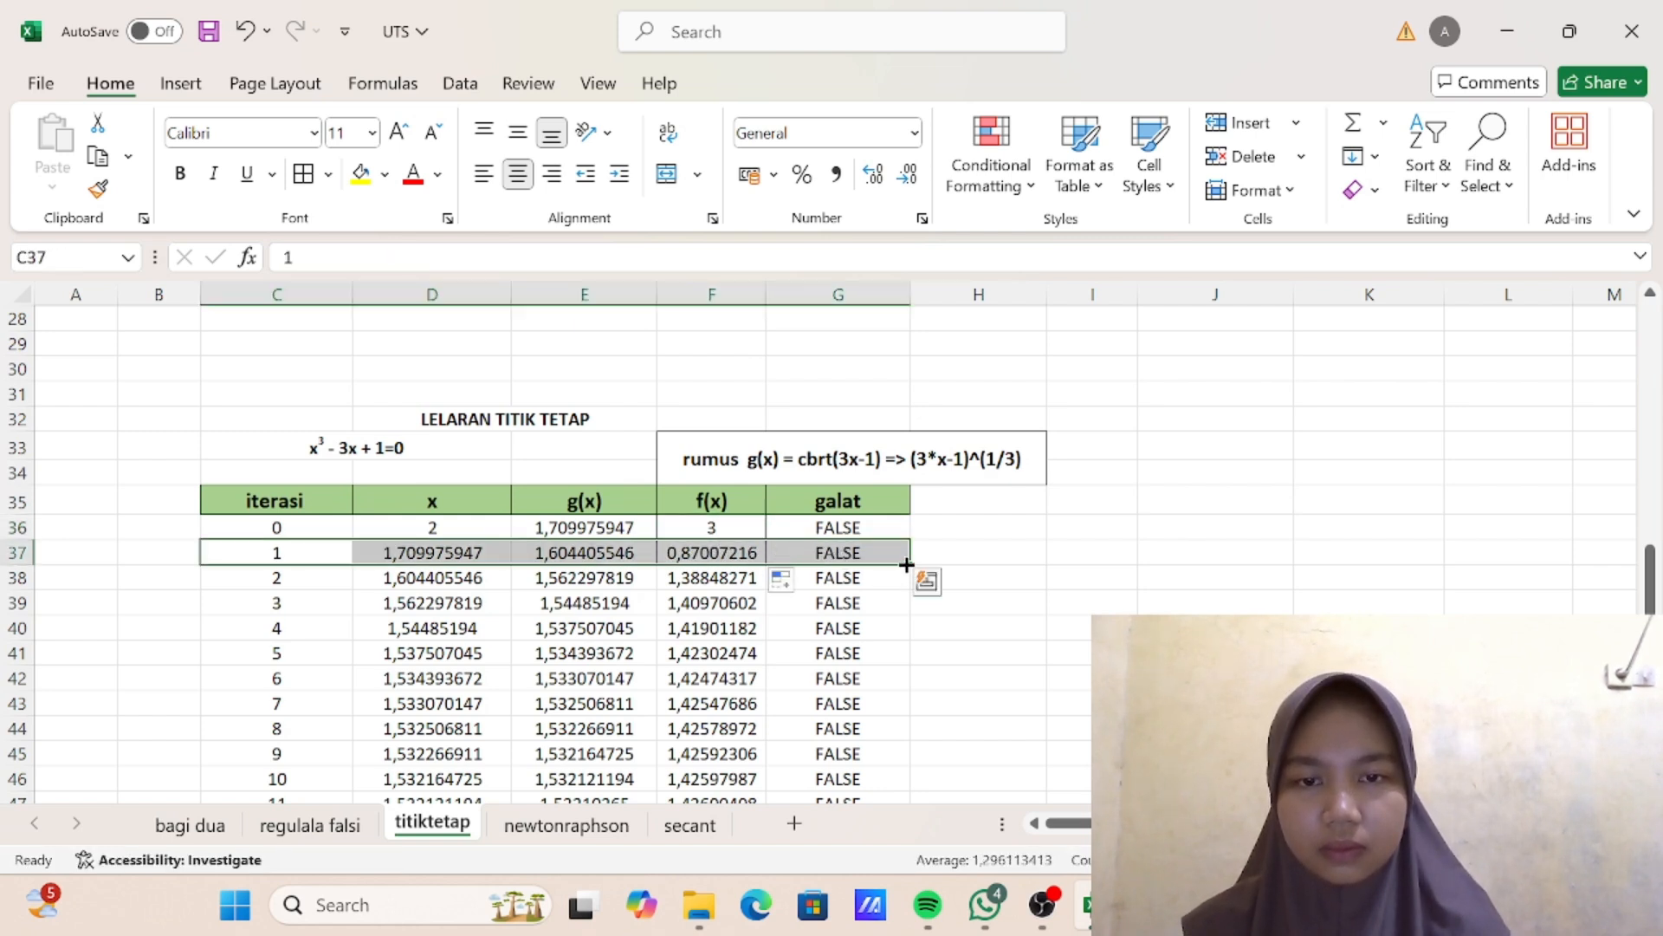
{"action": "left_click", "coordinate": [904, 559]}
{"action": "left_click", "coordinate": [289, 556]}
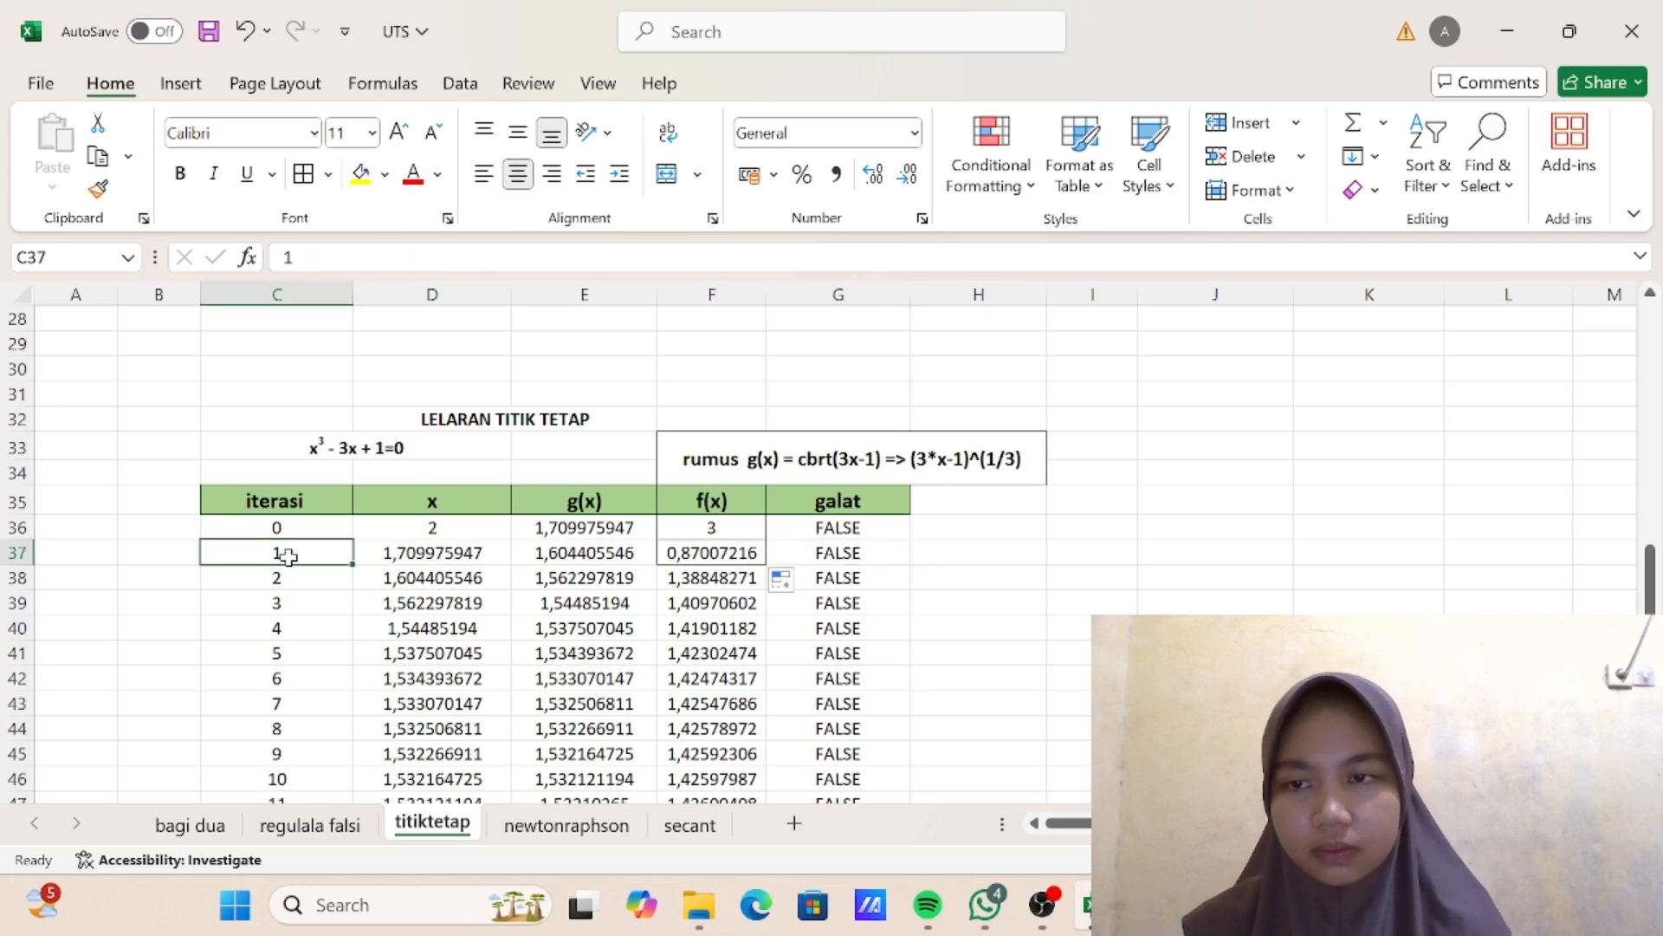
{"action": "left_click_drag", "start_coordinate": [289, 556], "coordinate": [885, 782]}
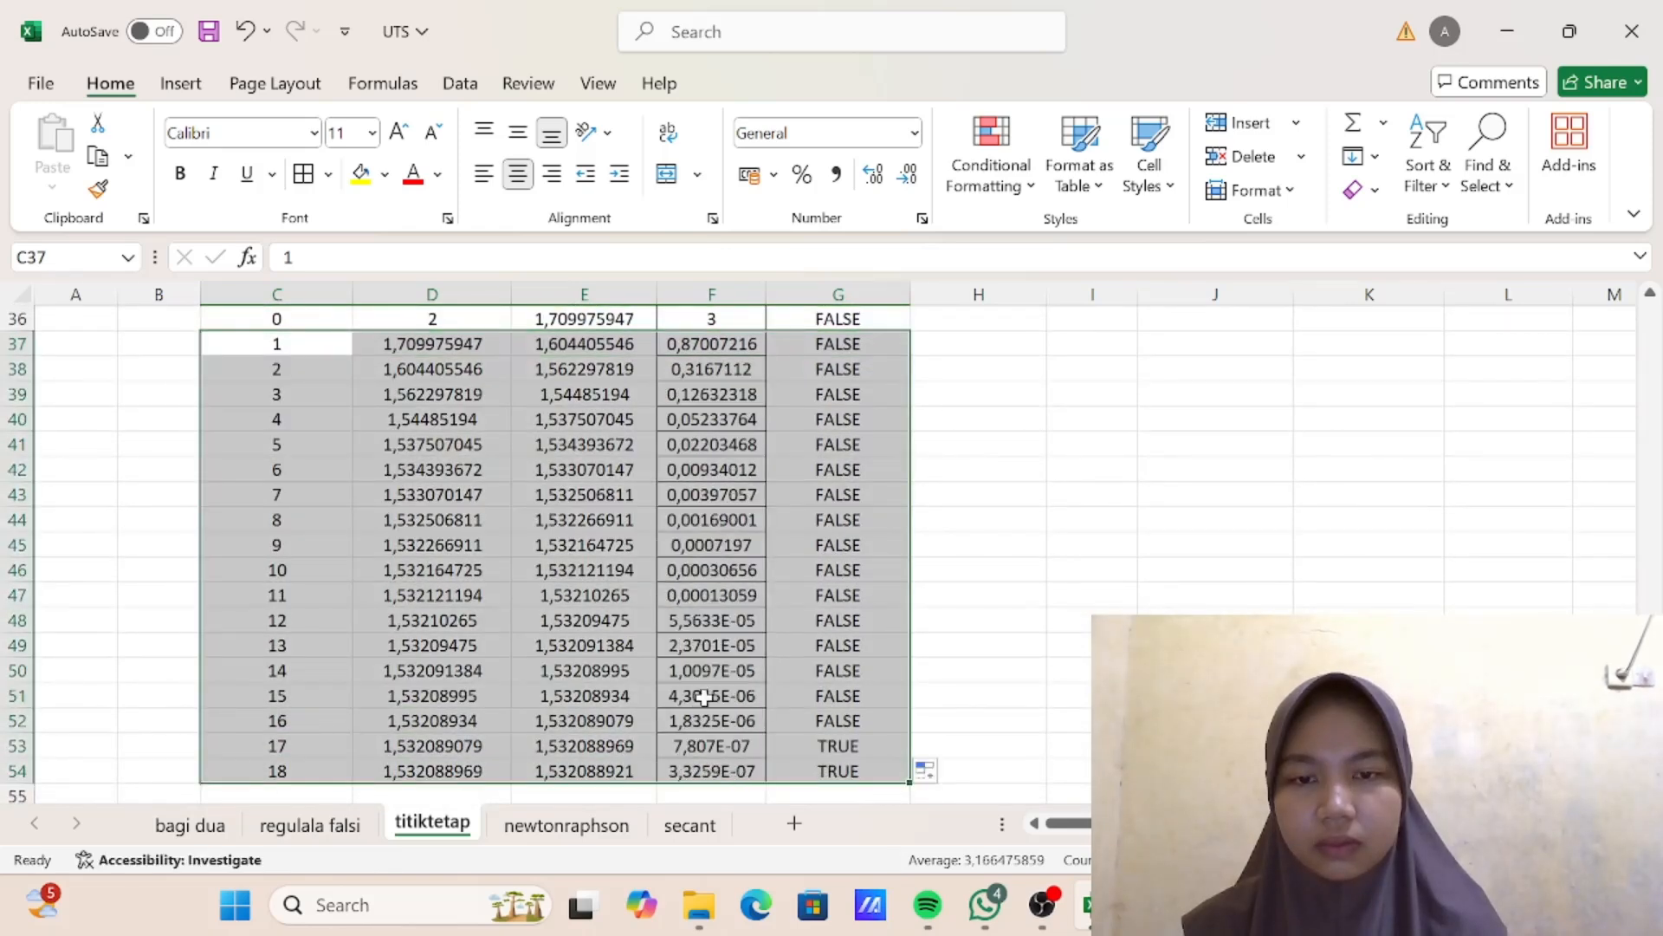
- Highlight the iteration 17 row C53:G53, the first one to meet the tolerance, in yellow
{"action": "left_click", "coordinate": [1017, 644]}
{"action": "scroll", "coordinate": [817, 641], "scroll_direction": "down", "scroll_amount": 2}
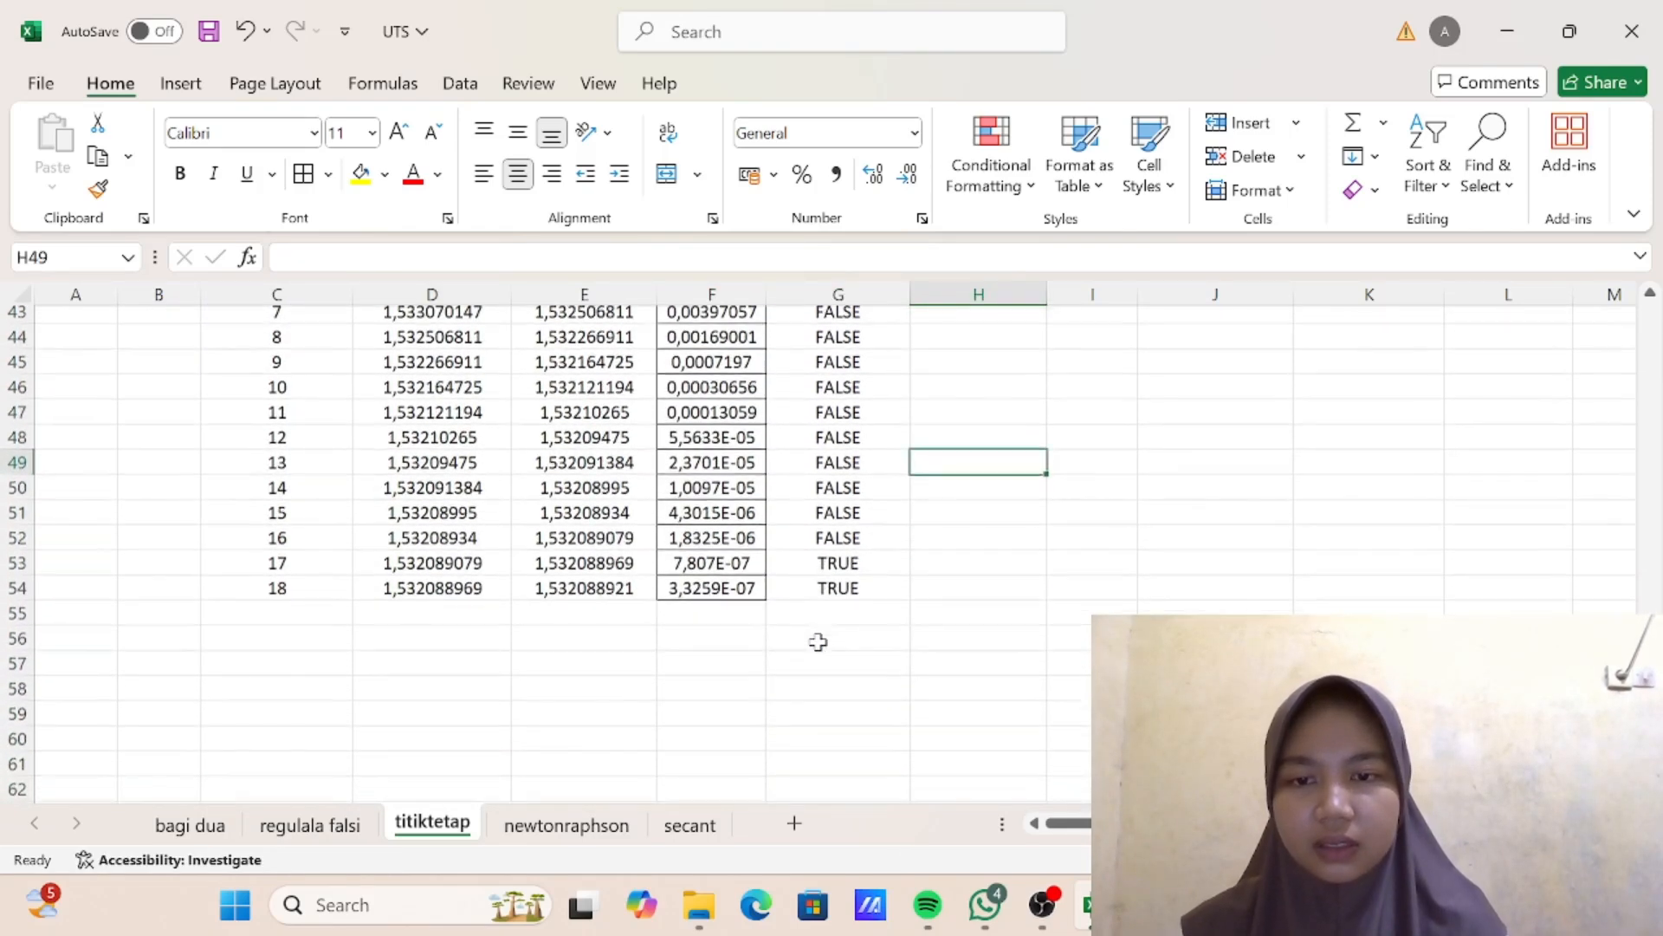
{"action": "scroll", "coordinate": [580, 596], "scroll_direction": "up", "scroll_amount": 2}
{"action": "scroll", "coordinate": [581, 596], "scroll_direction": "up", "scroll_amount": 1}
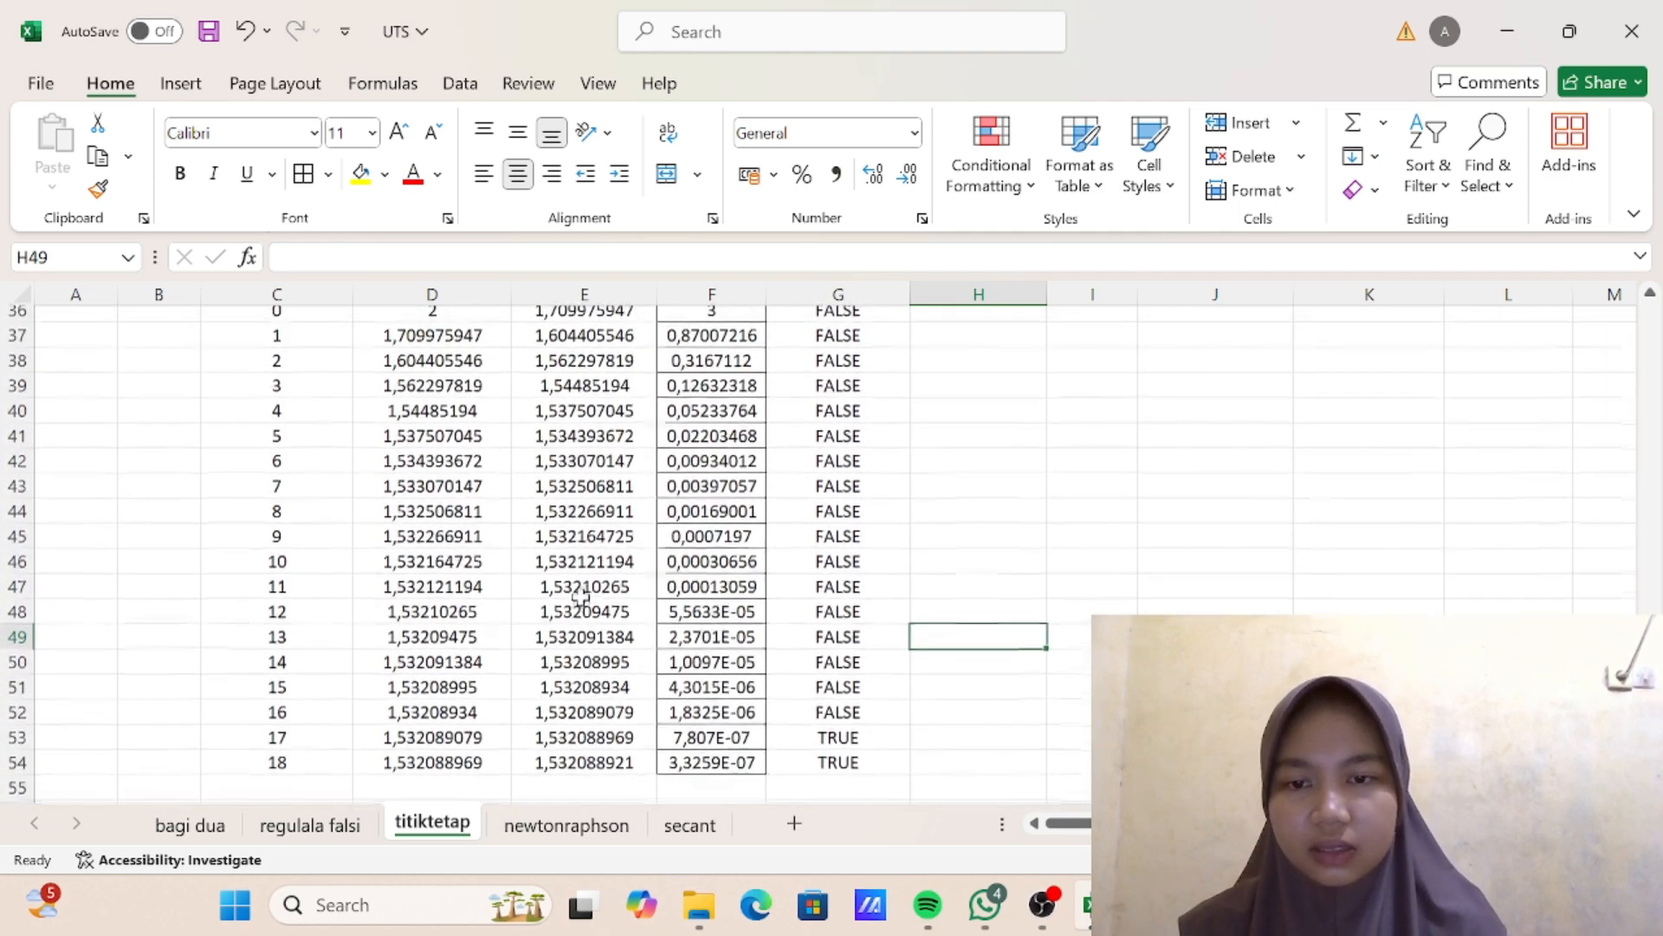
{"action": "scroll", "coordinate": [515, 600], "scroll_direction": "down", "scroll_amount": 2}
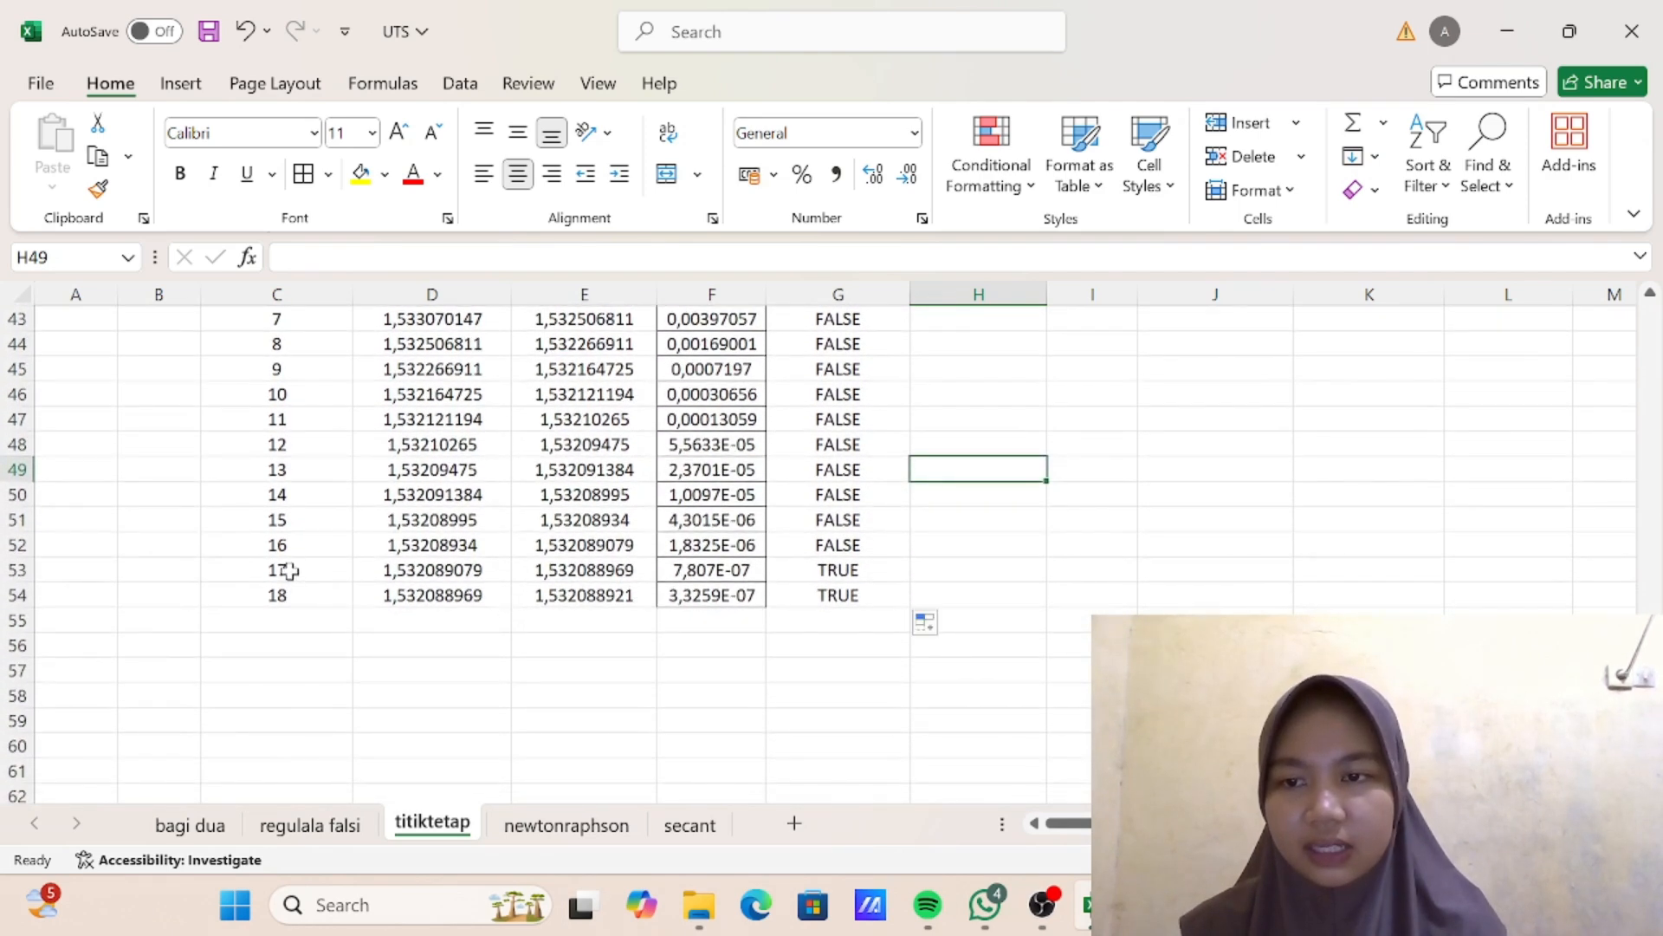
{"action": "left_click_drag", "start_coordinate": [285, 571], "coordinate": [825, 576]}
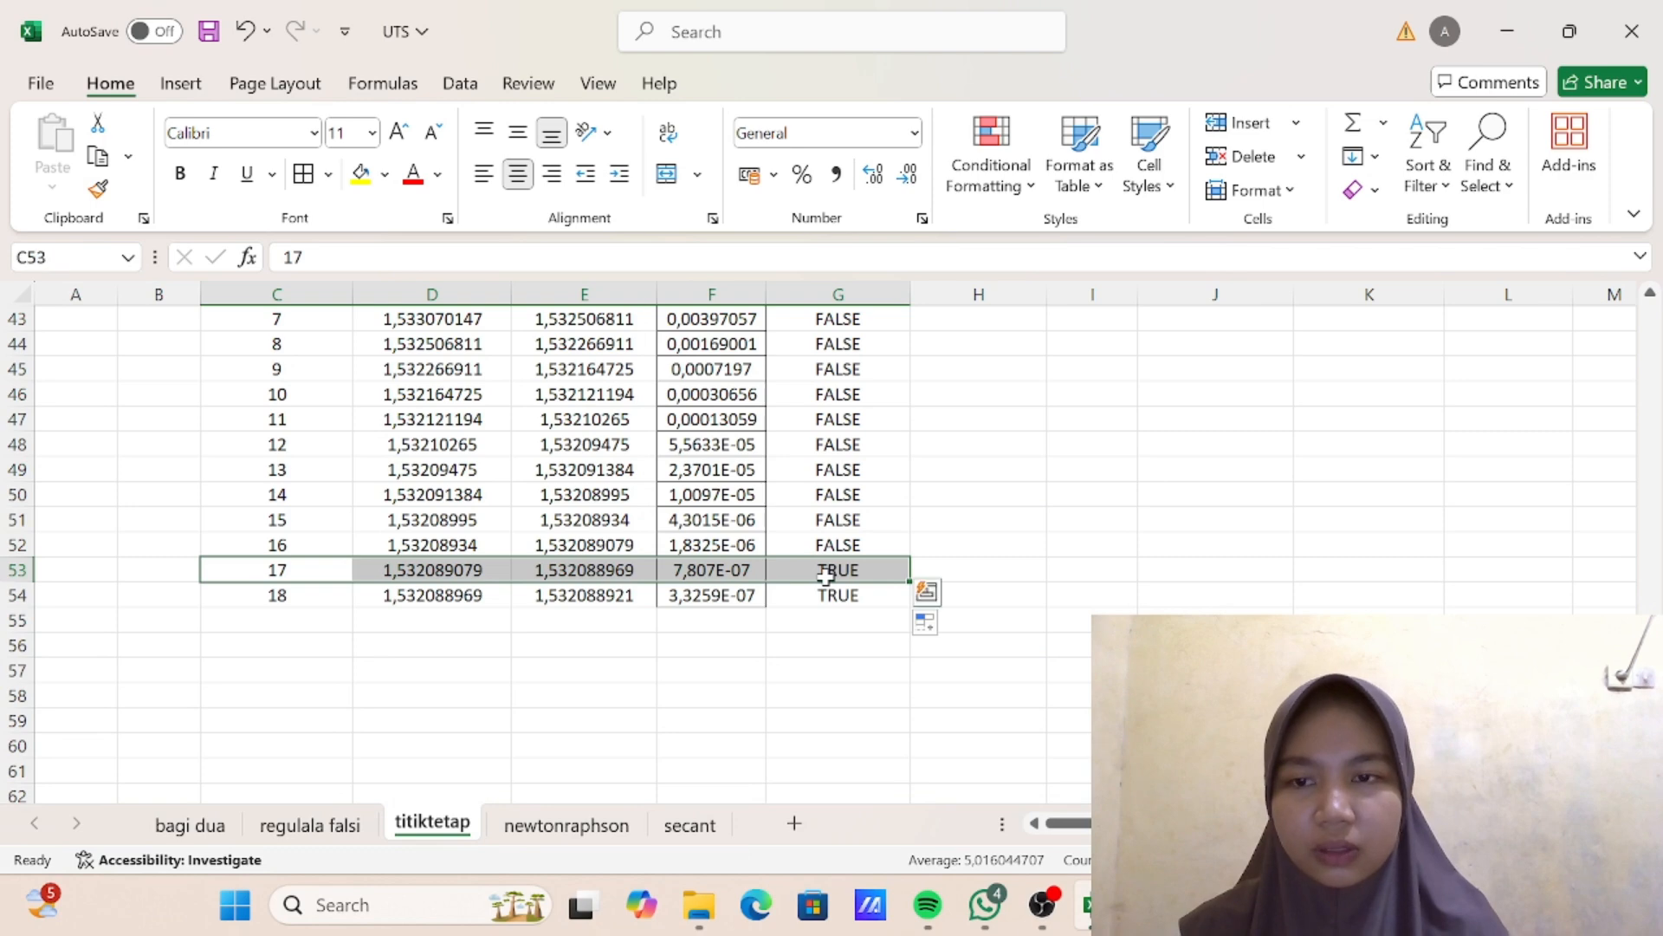
{"action": "left_click", "coordinate": [360, 173]}
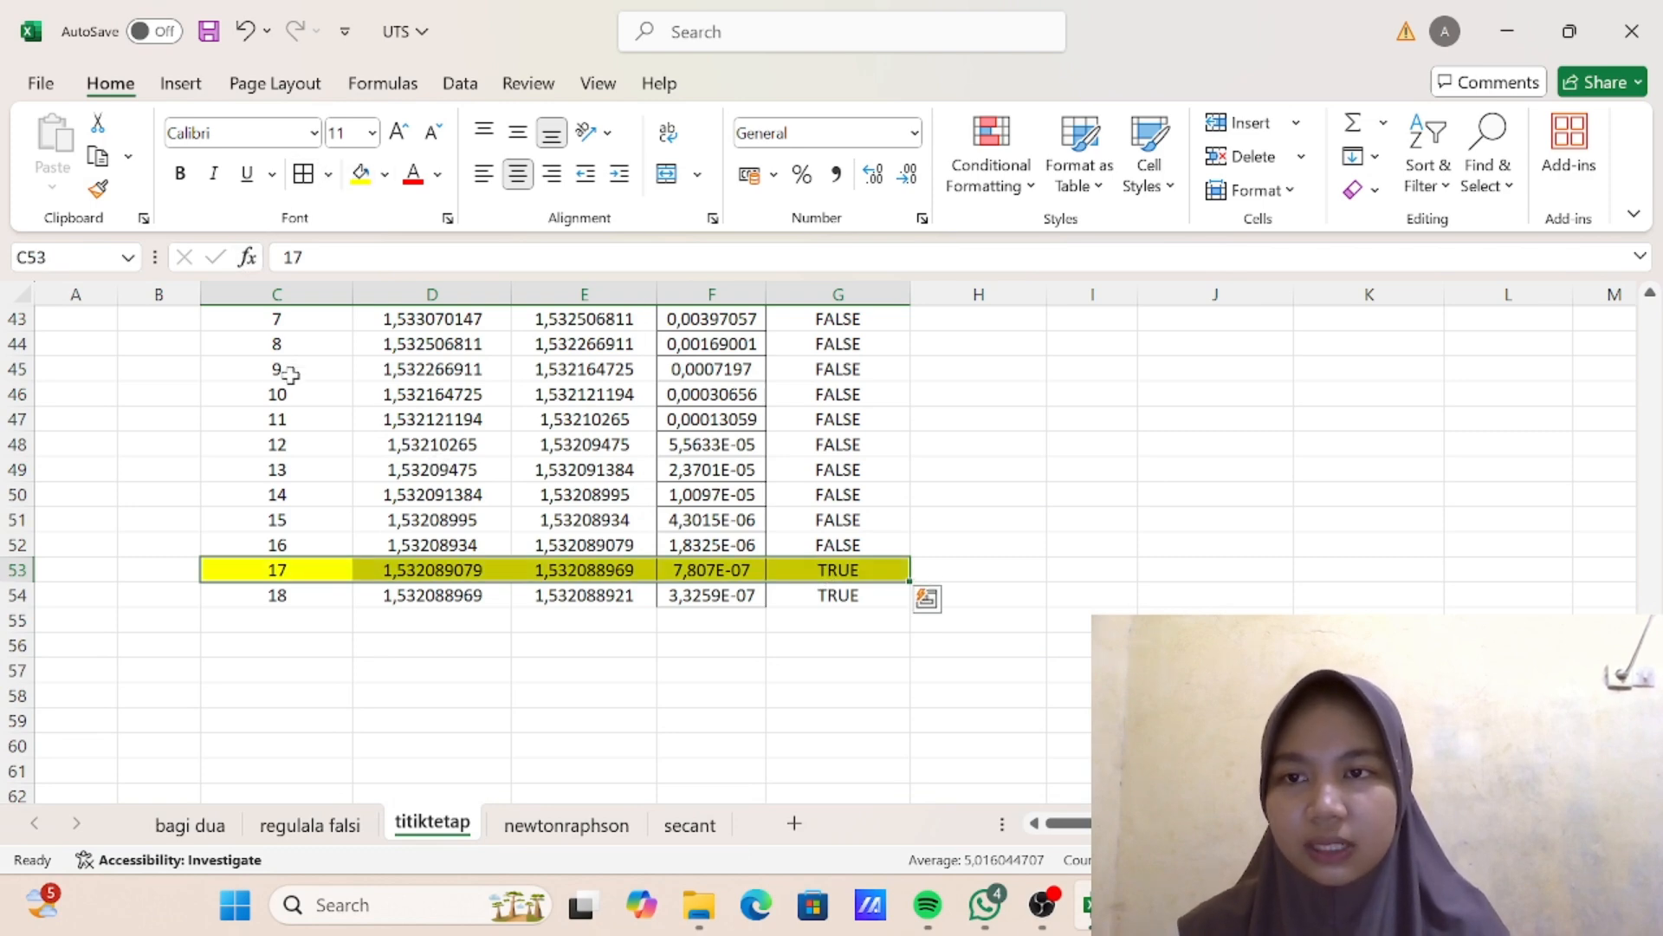
- Apply all borders to the iteration rows C36:G54 of the fixed-point table
{"action": "scroll", "coordinate": [270, 398], "scroll_direction": "up", "scroll_amount": 2}
{"action": "scroll", "coordinate": [270, 399], "scroll_direction": "up", "scroll_amount": 3}
{"action": "left_click_drag", "start_coordinate": [264, 452], "coordinate": [801, 769]}
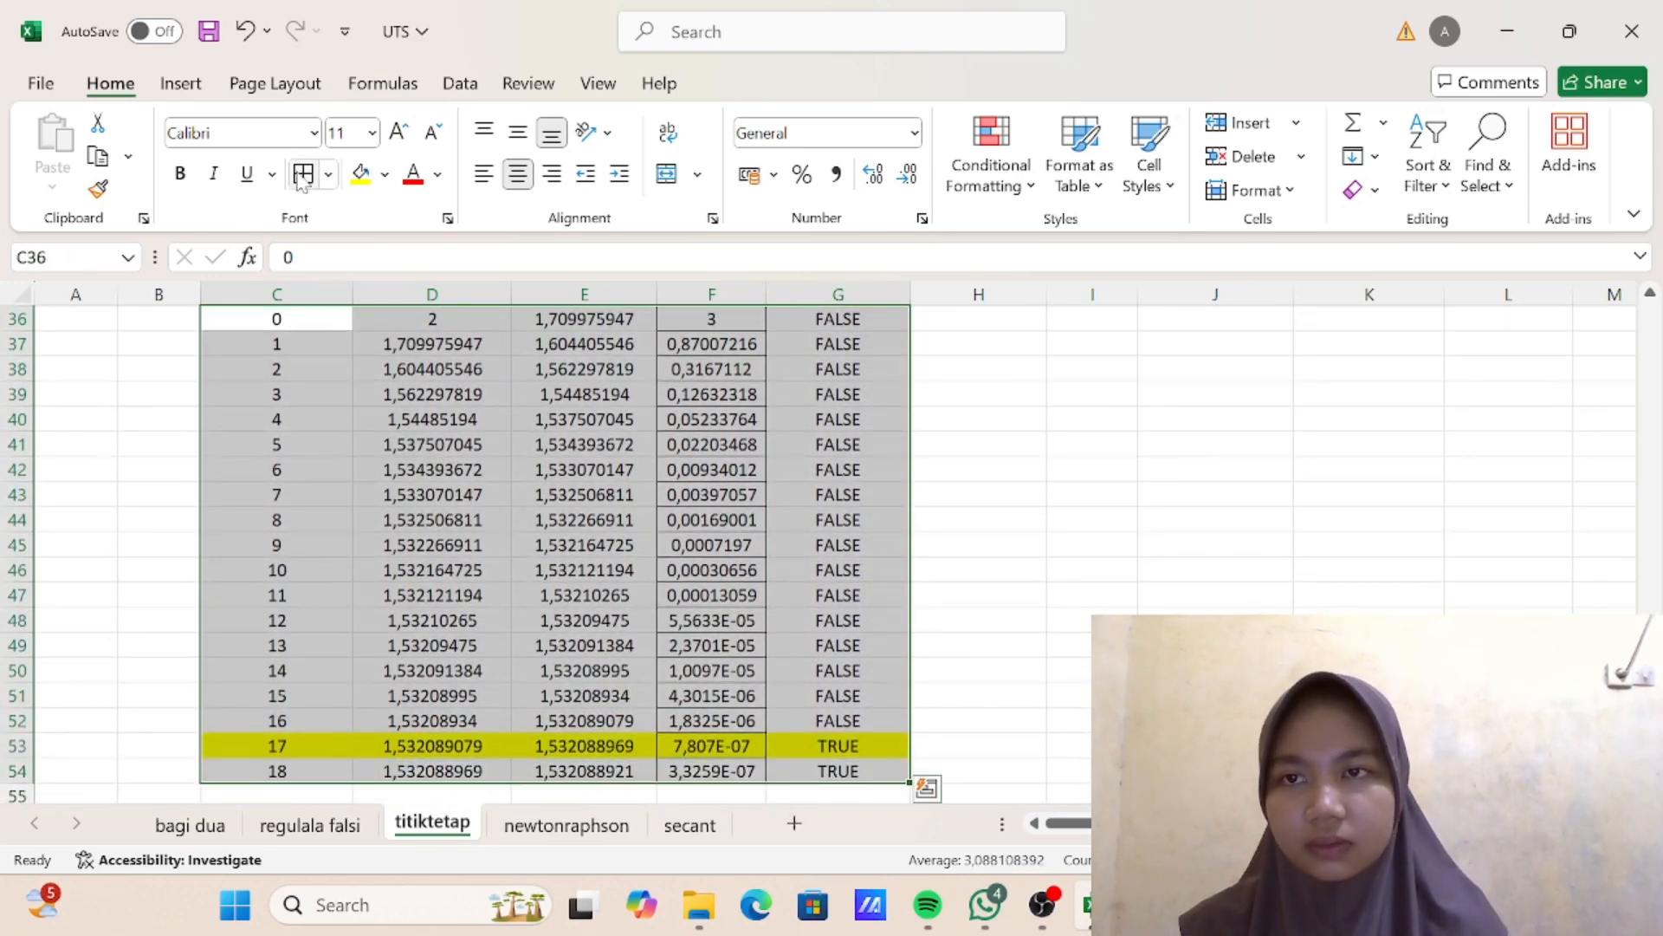
{"action": "scroll", "coordinate": [496, 368], "scroll_direction": "up", "scroll_amount": 1}
{"action": "scroll", "coordinate": [631, 580], "scroll_direction": "down", "scroll_amount": 3}
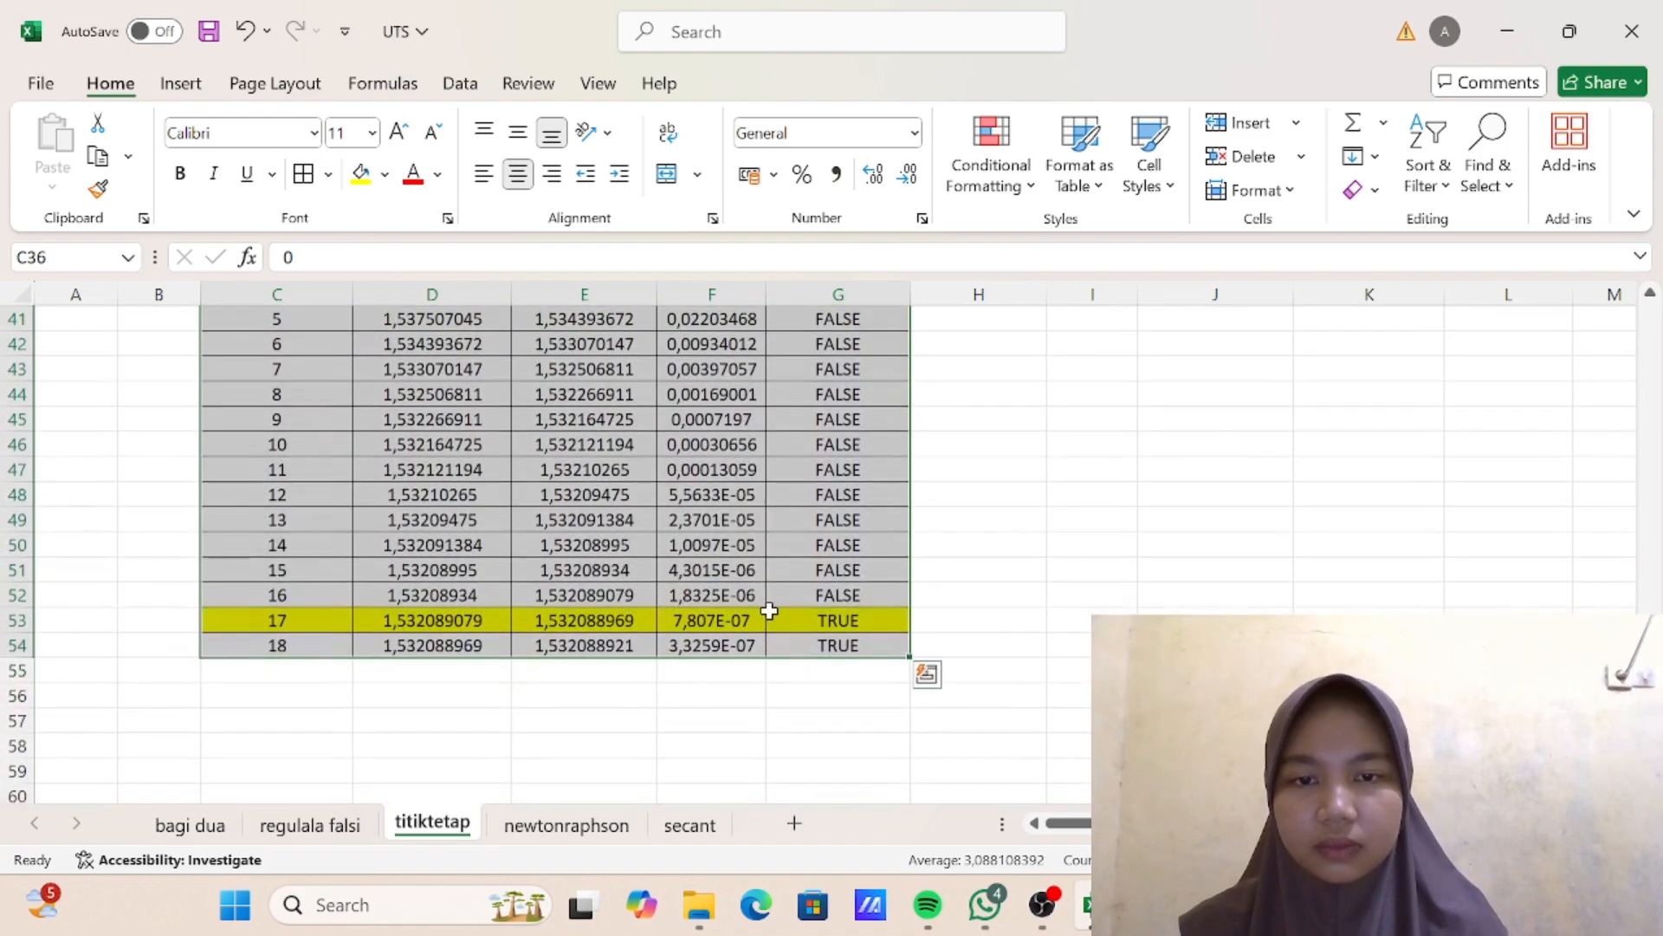
- Review the bordered fixed-point table and examine the iteration 17 galat test in G53
{"action": "left_click", "coordinate": [771, 616]}
{"action": "scroll", "coordinate": [756, 544], "scroll_direction": "up", "scroll_amount": 1}
{"action": "scroll", "coordinate": [780, 520], "scroll_direction": "down", "scroll_amount": 1}
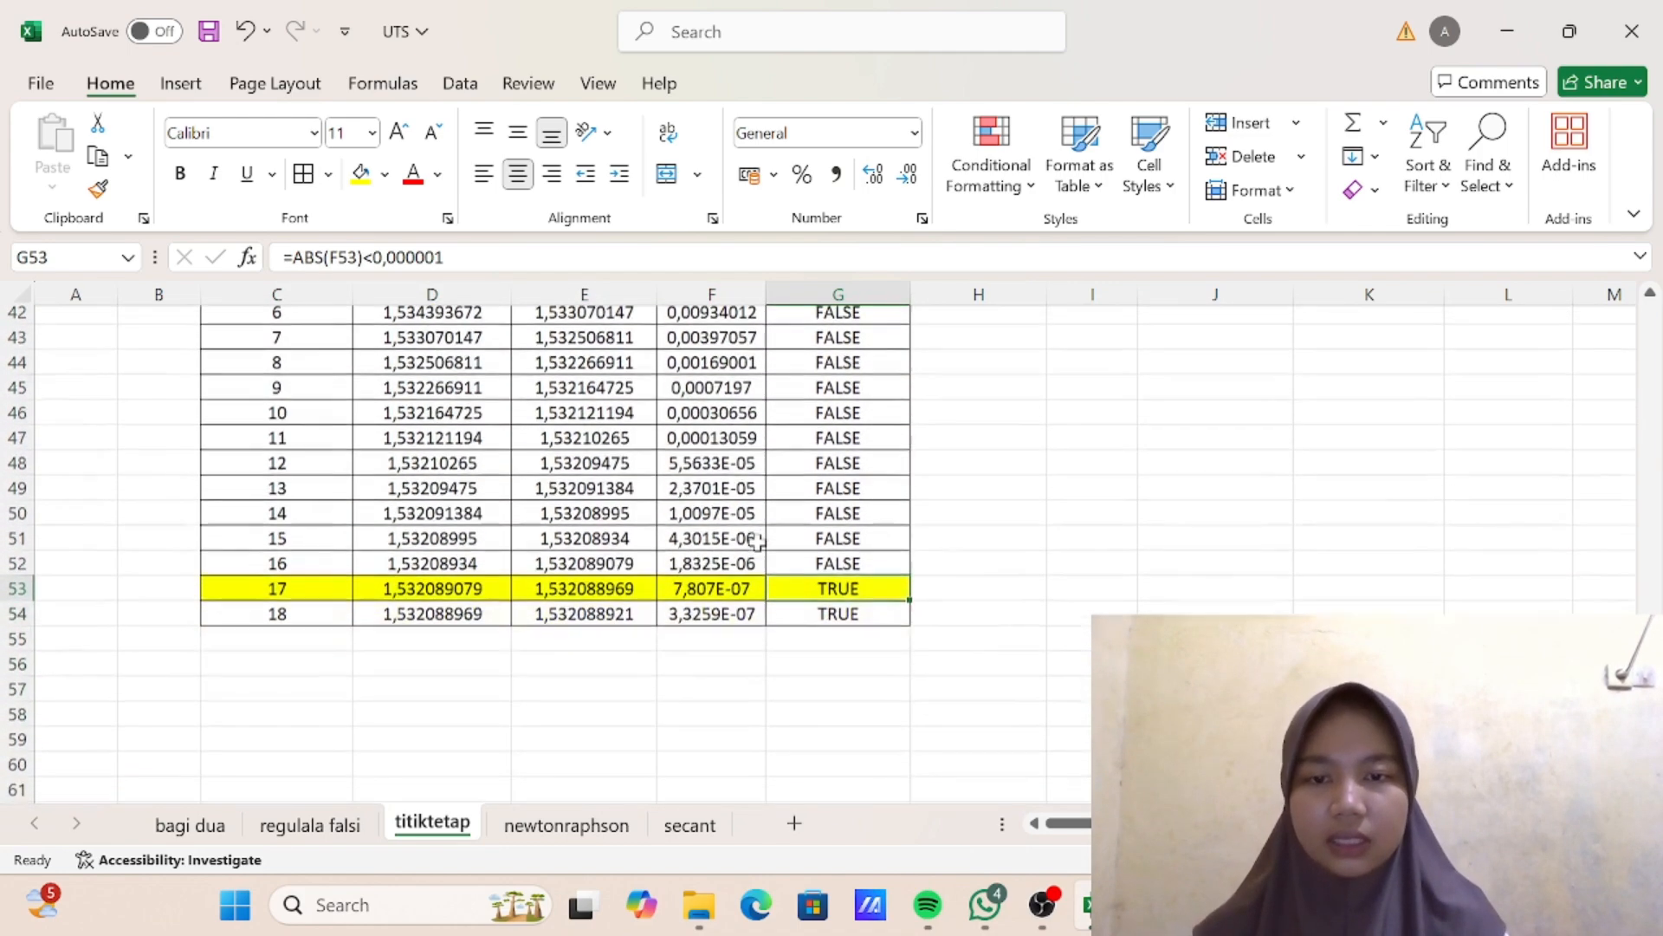
{"action": "scroll", "coordinate": [832, 472], "scroll_direction": "up", "scroll_amount": 3}
{"action": "scroll", "coordinate": [840, 464], "scroll_direction": "up", "scroll_amount": 3}
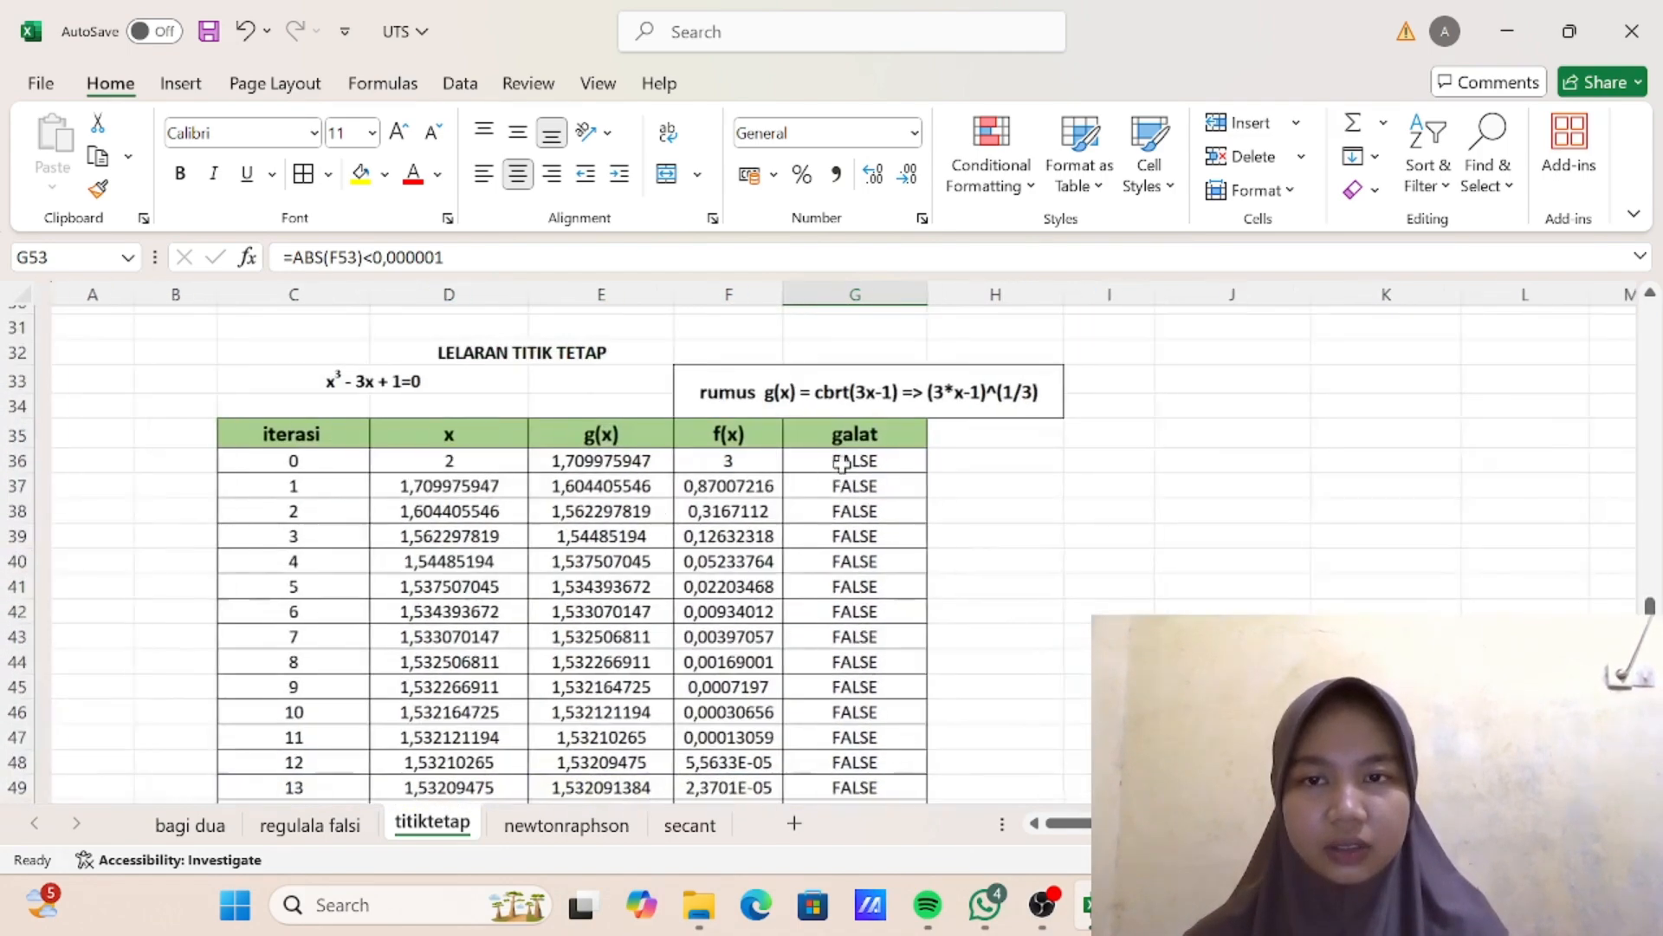
{"action": "scroll", "coordinate": [936, 438], "scroll_direction": "down", "scroll_amount": 4}
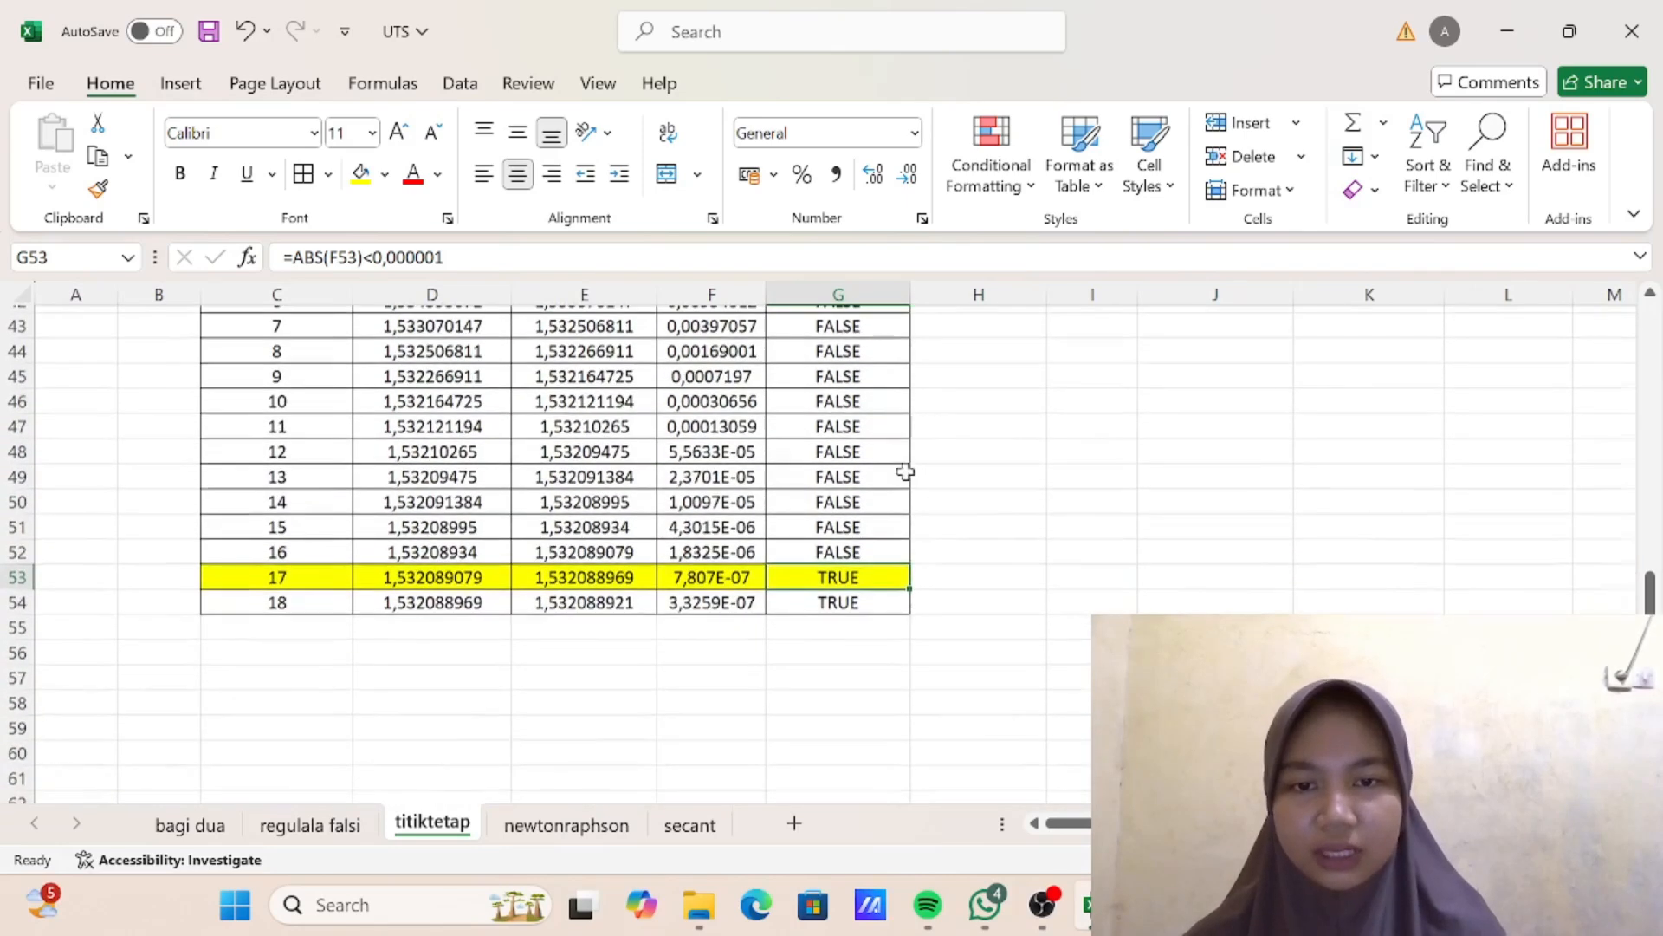
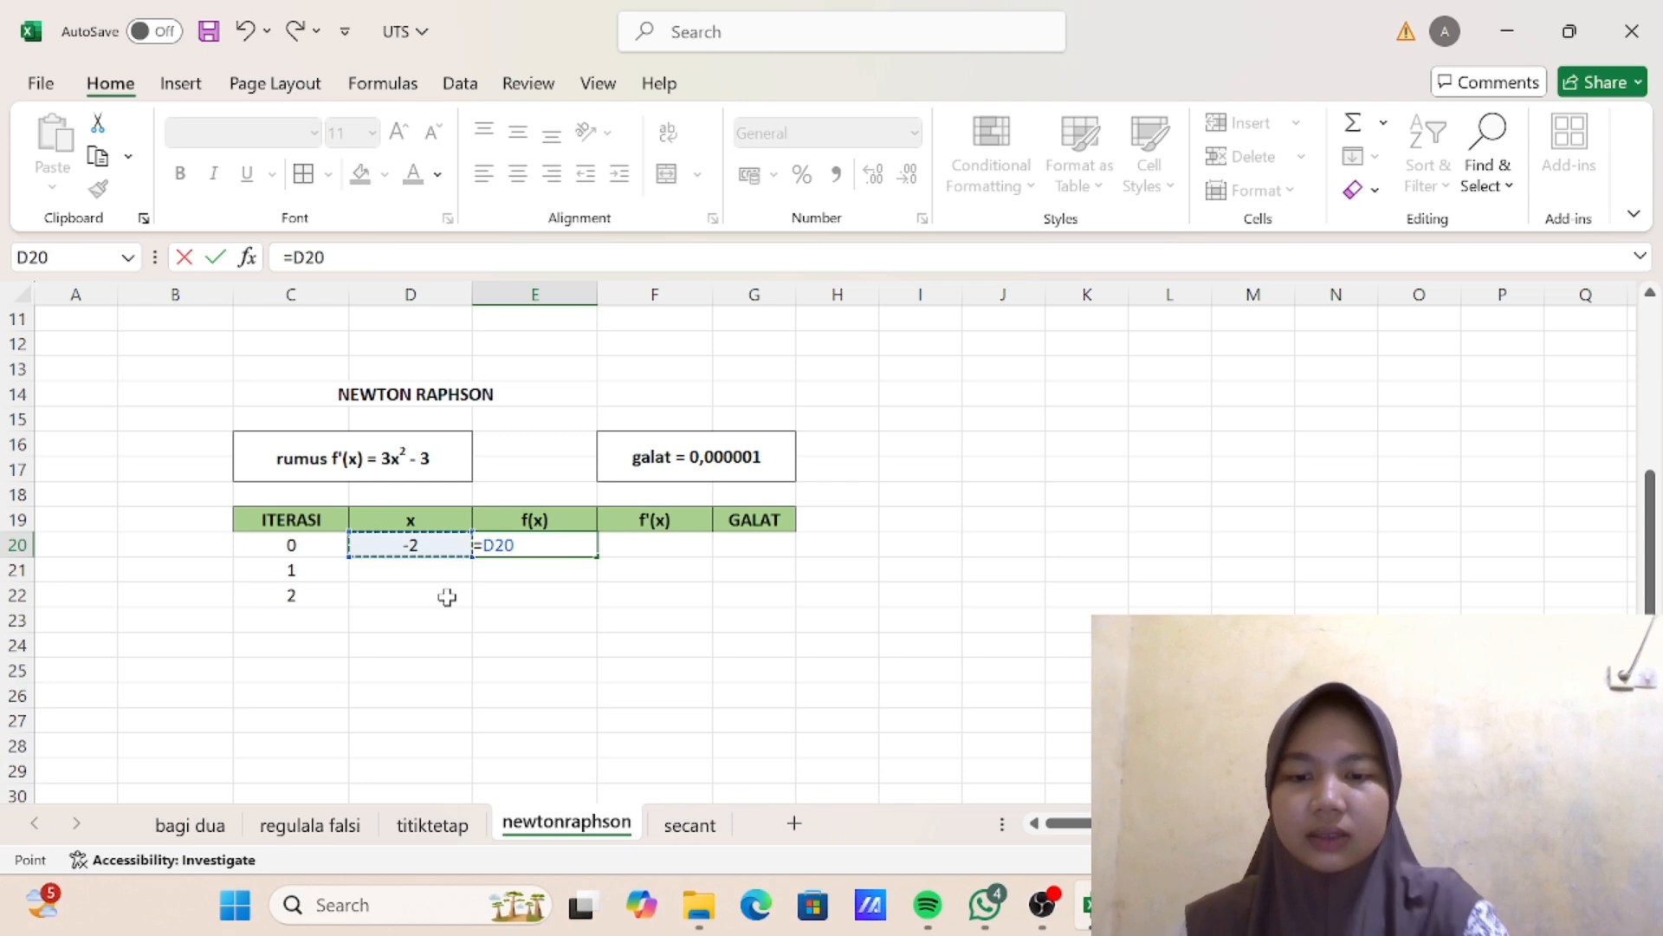
- Complete the iteration 0 f(x) formula in E20 as =D20^3-3*D20+1
{"action": "type", "text": "^3-3"}
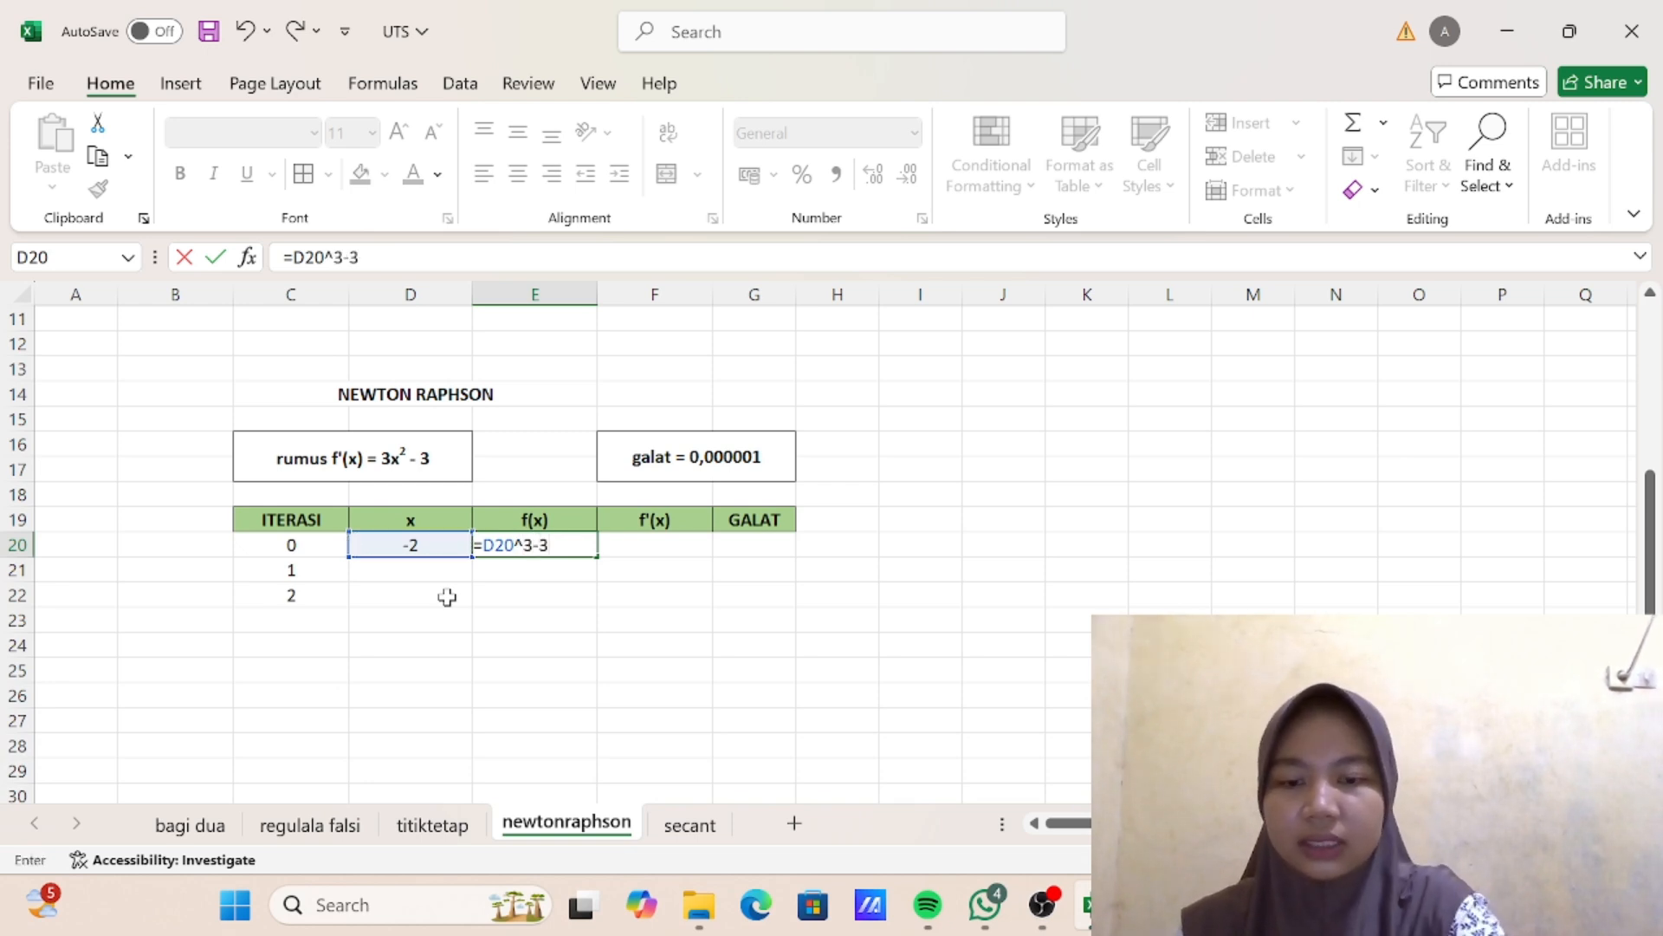
{"action": "type", "text": "*"}
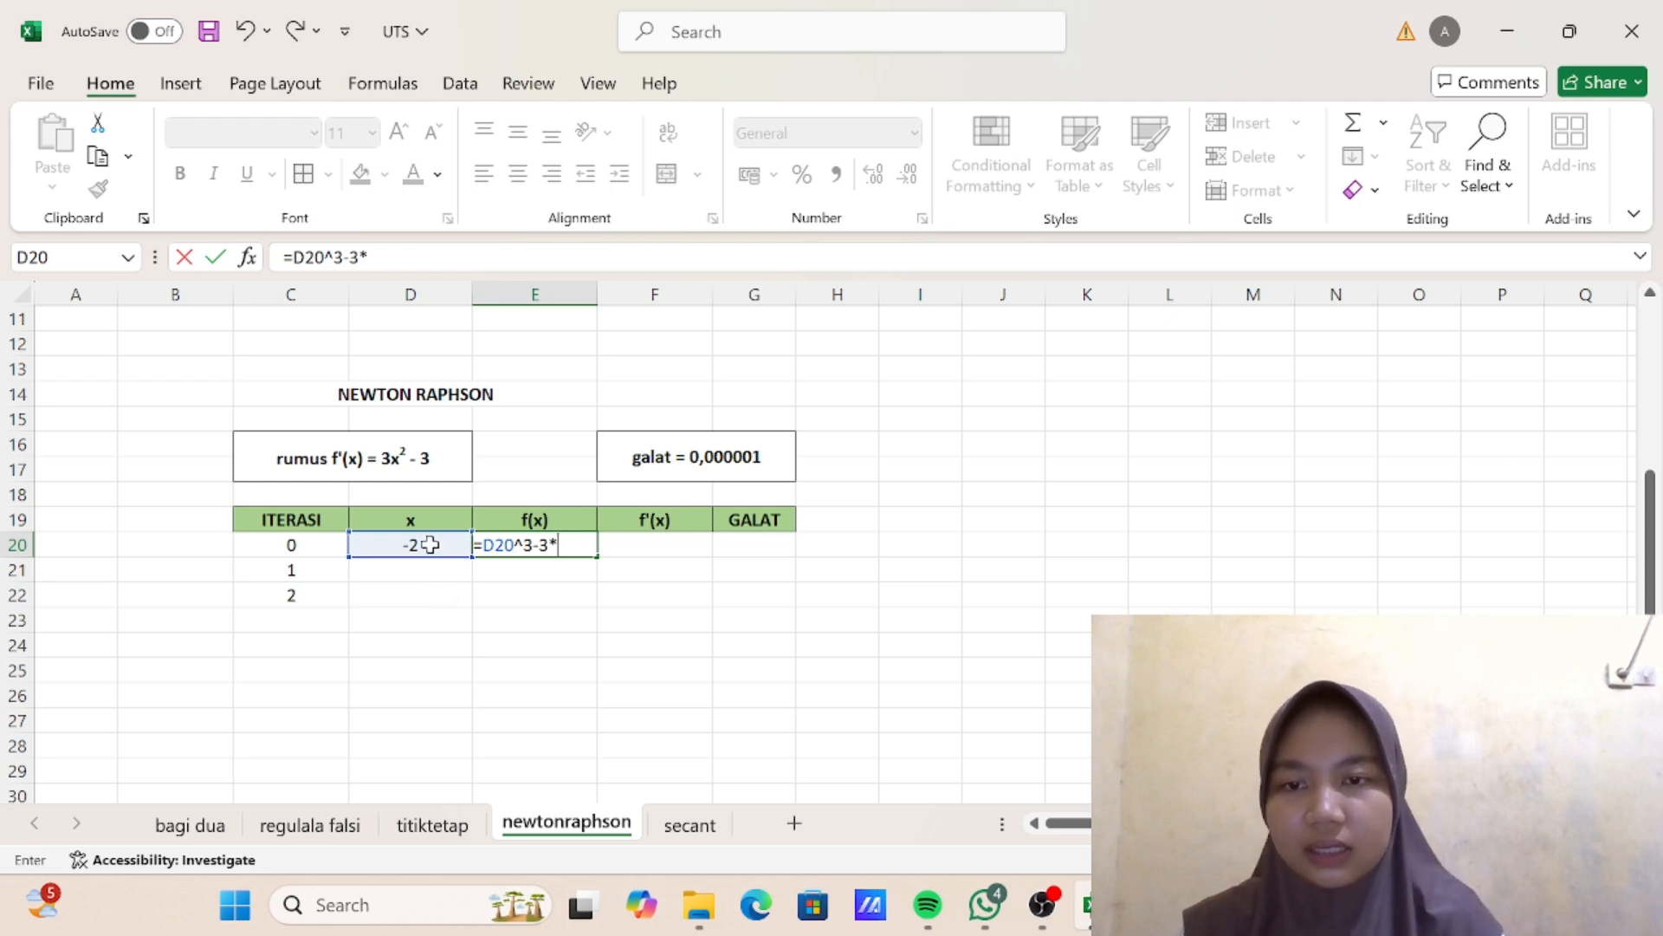
{"action": "left_click", "coordinate": [422, 545]}
{"action": "type", "text": "+1"}
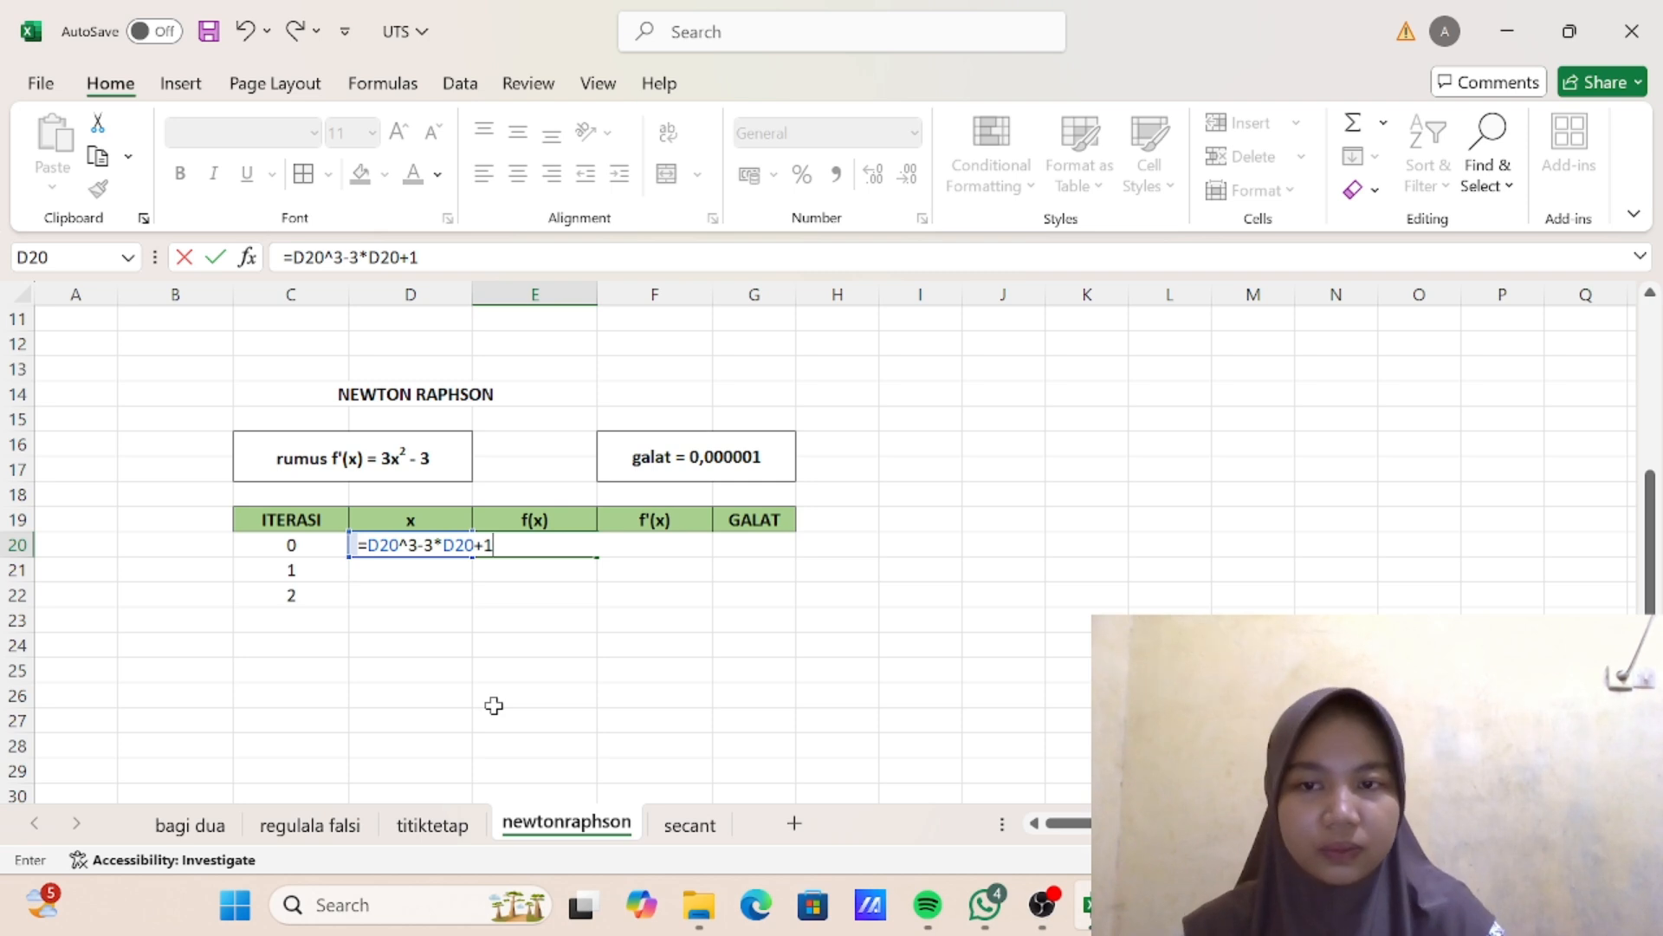
{"action": "key", "text": "Return"}
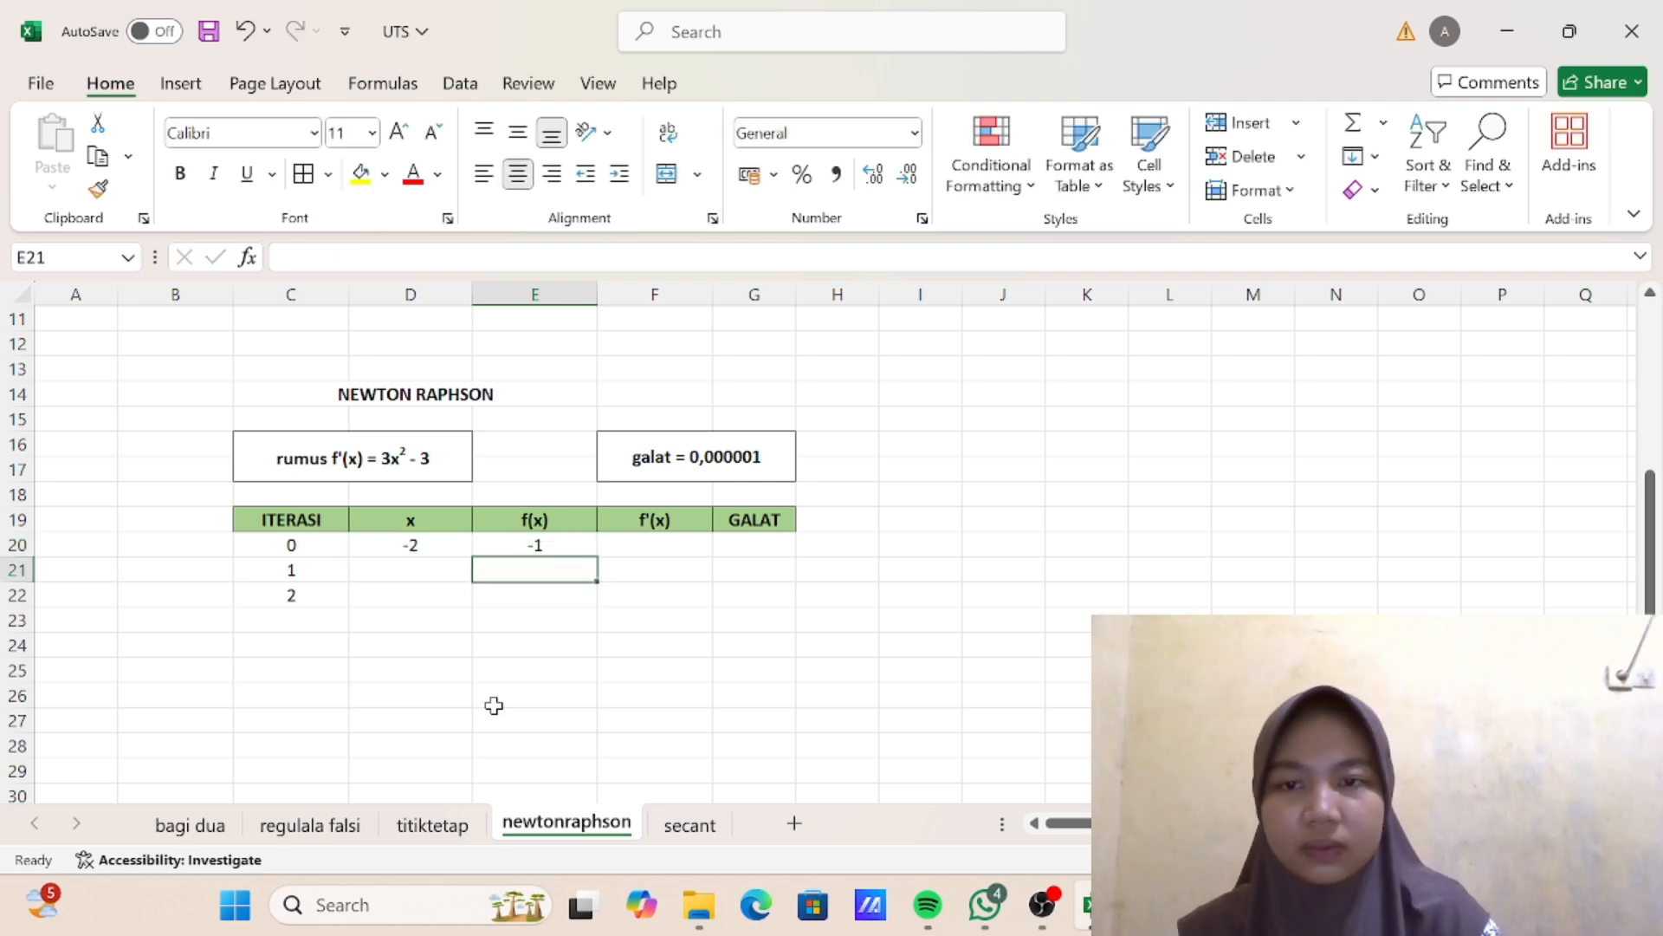
- Enter the iteration 0 derivative formula =3*D20^2-3 in F20 of the f'(x) column
{"action": "left_click", "coordinate": [652, 538]}
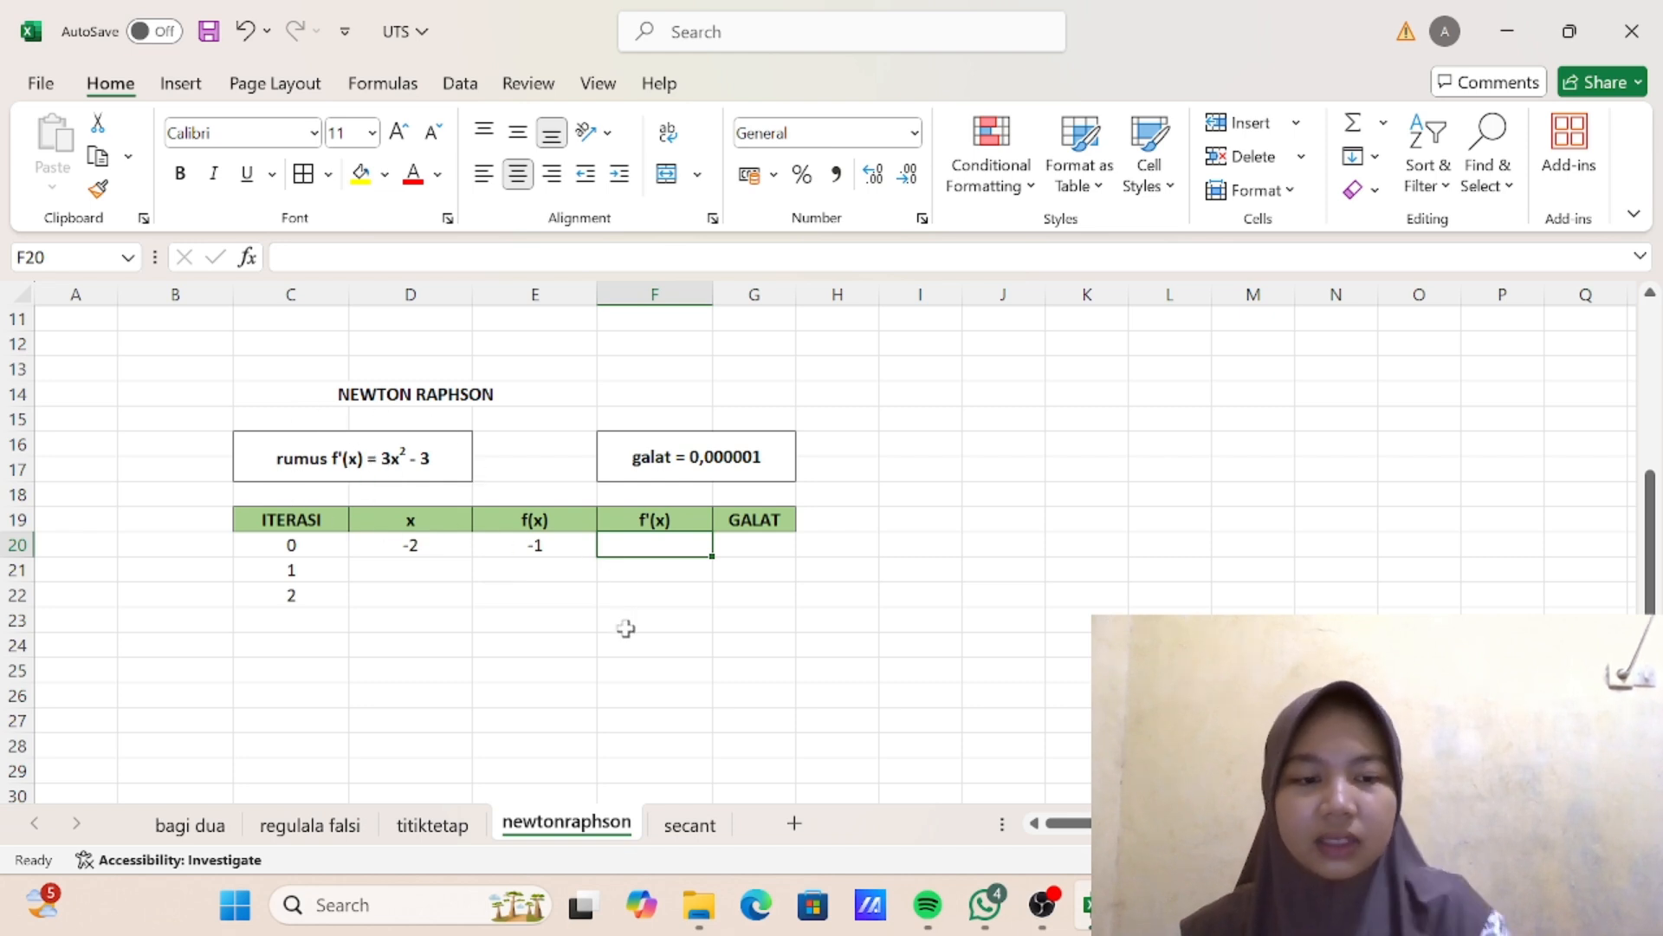
{"action": "type", "text": "="}
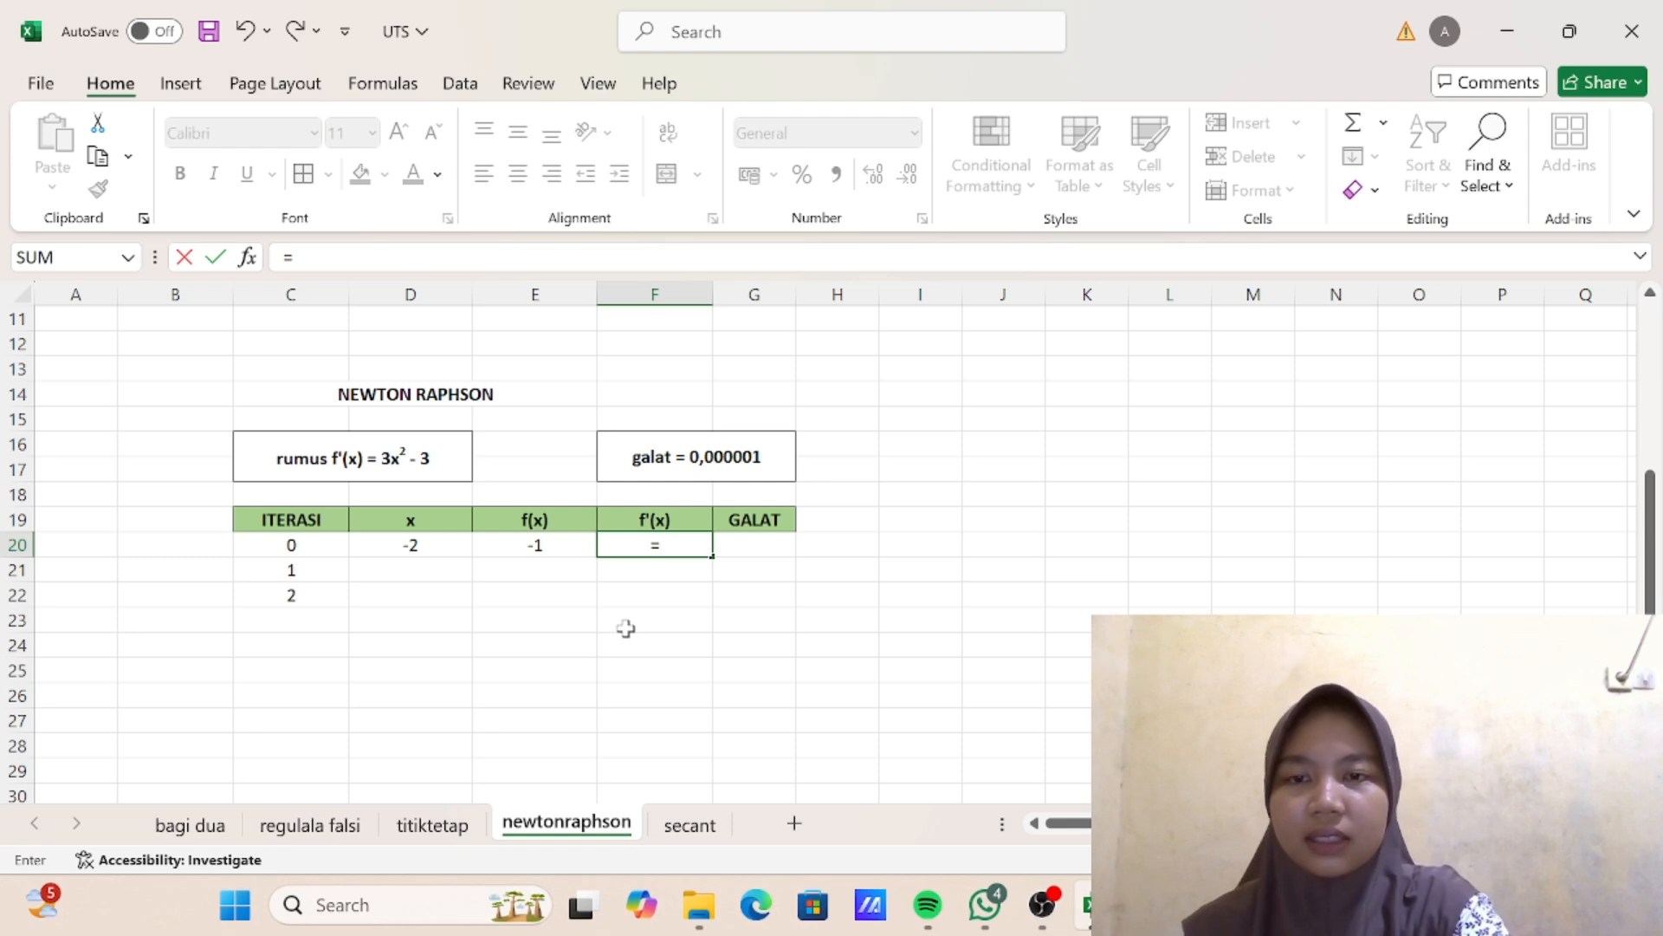
{"action": "type", "text": "3*"}
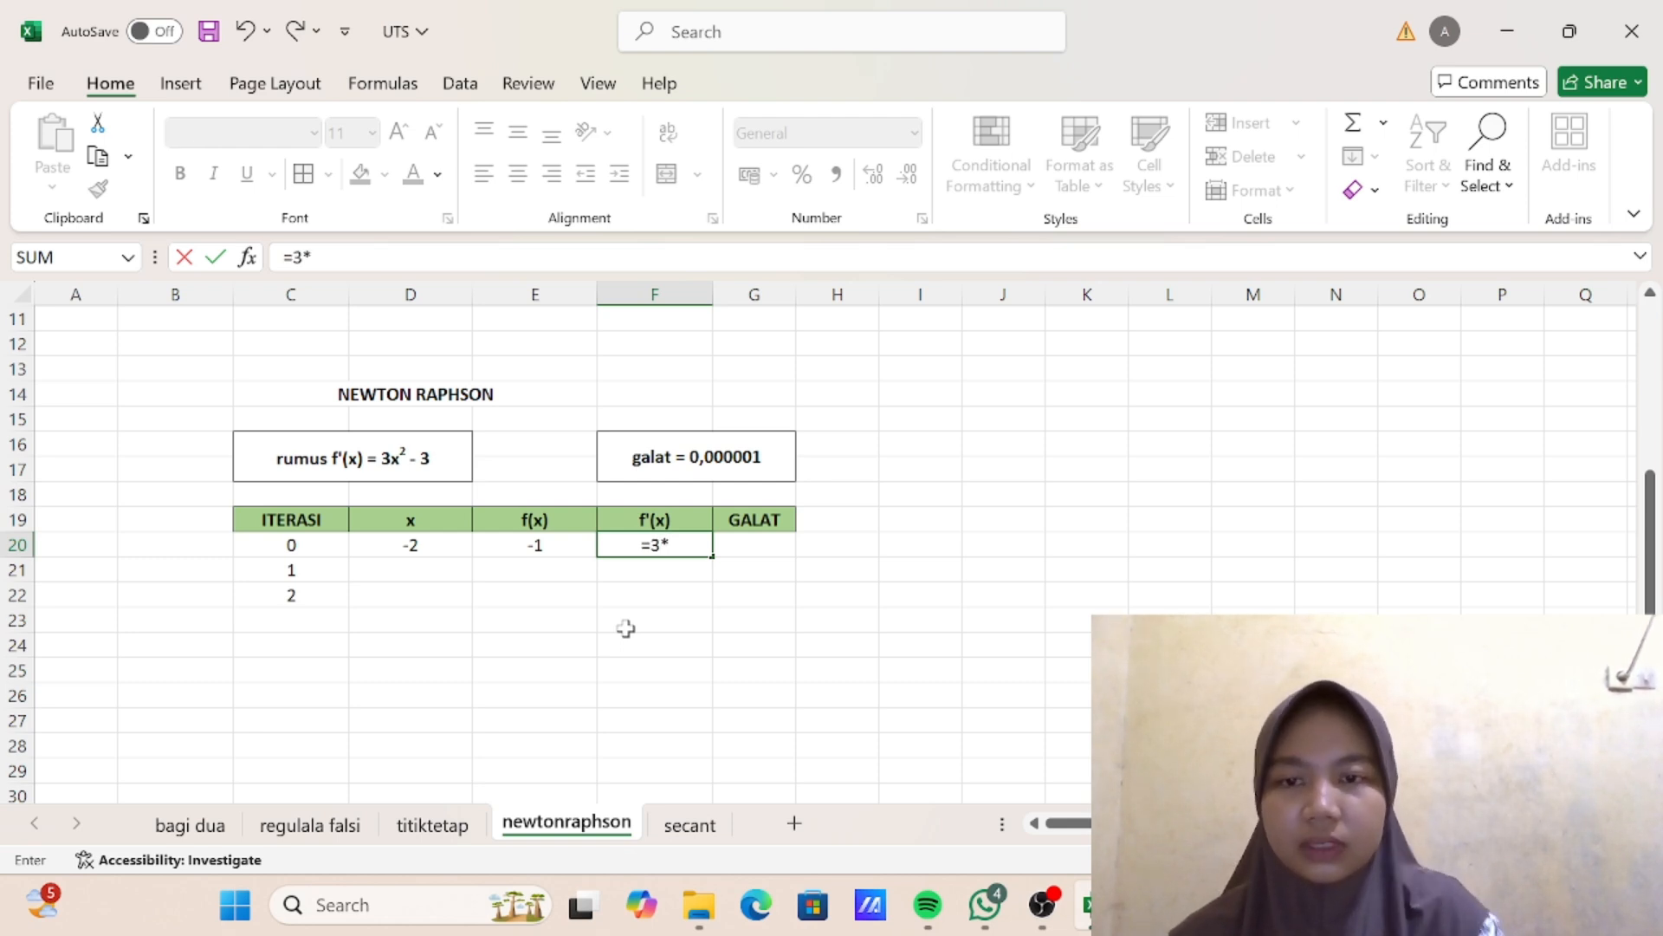
{"action": "left_click", "coordinate": [443, 545]}
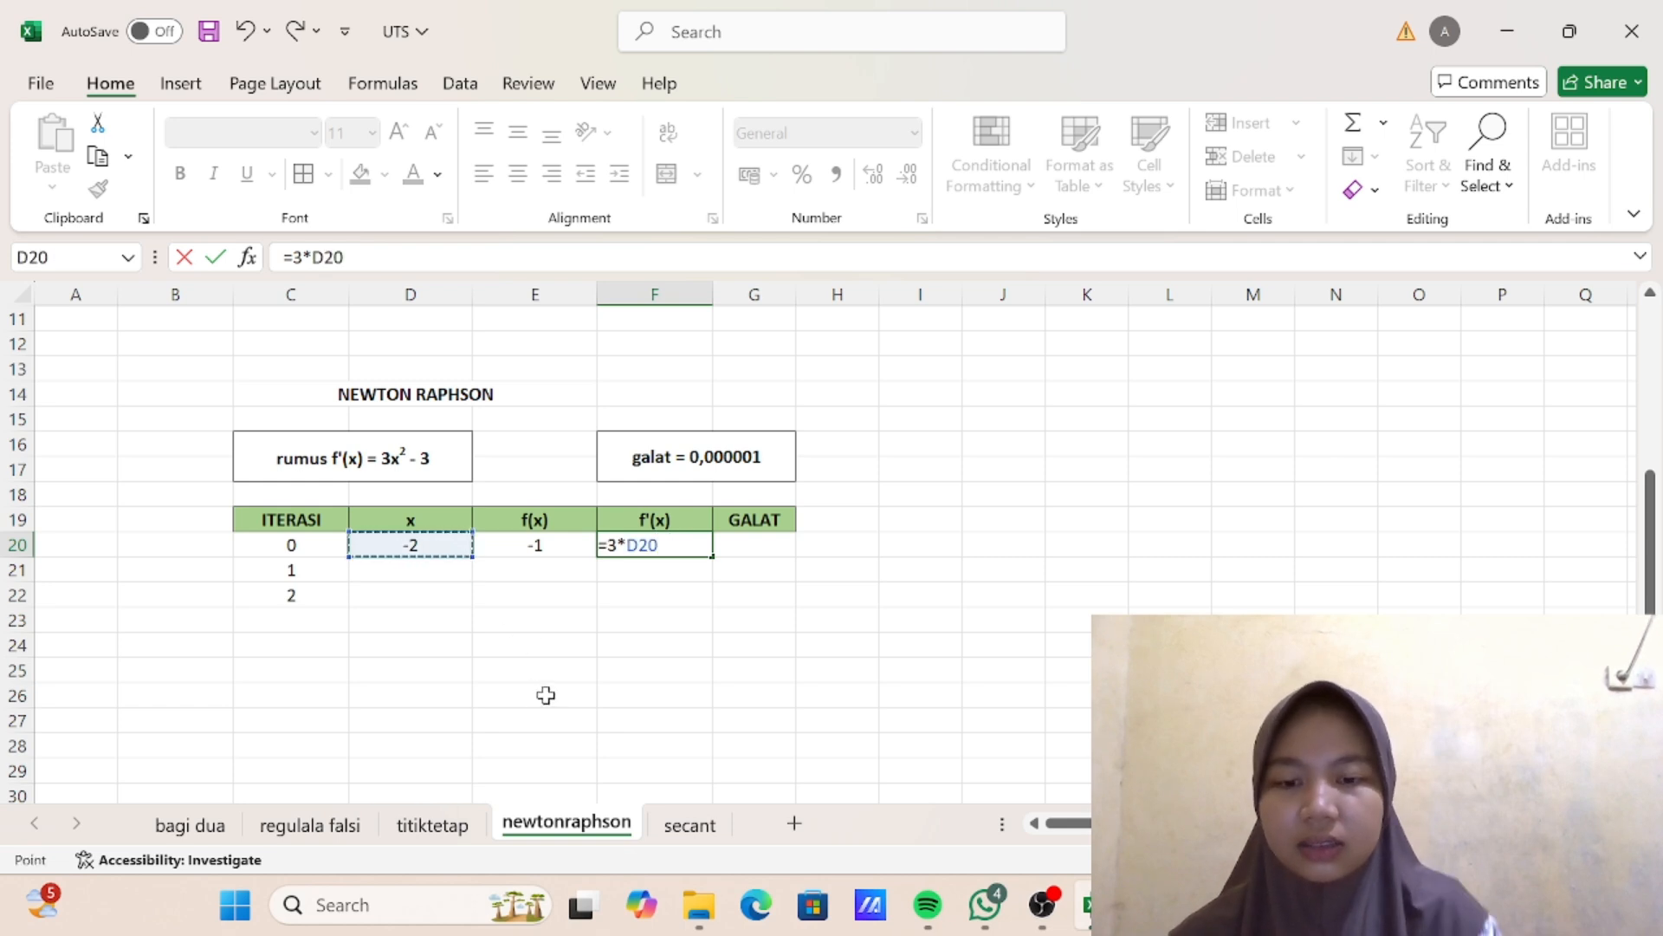
{"action": "type", "text": "^2-"}
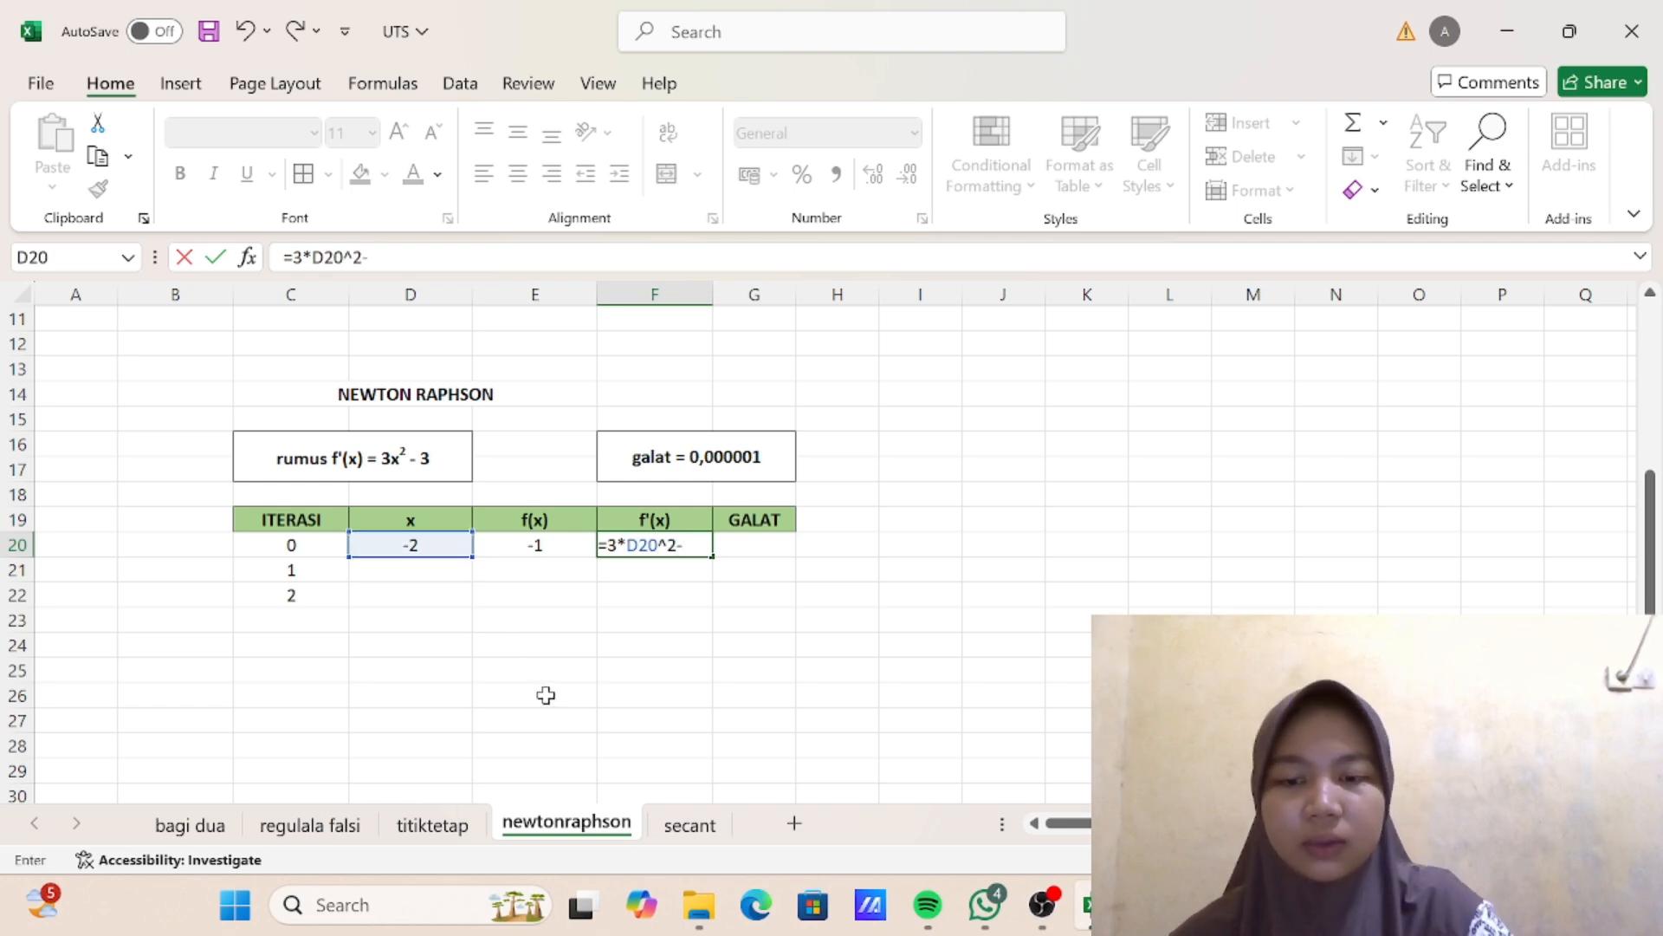
{"action": "type", "text": "3"}
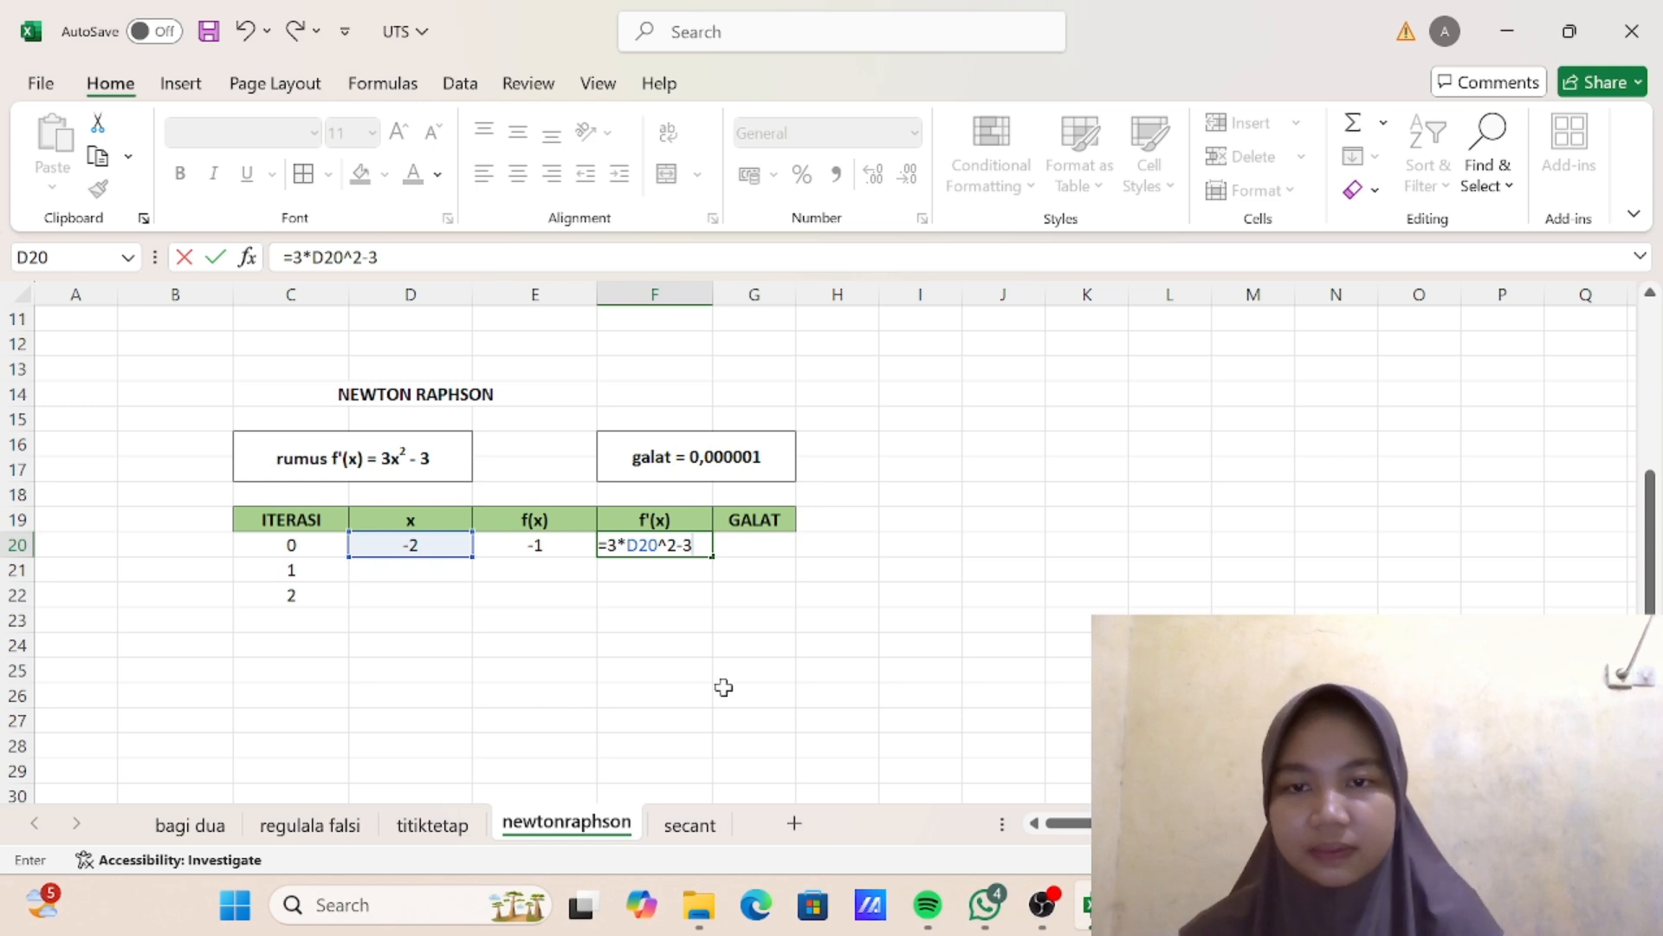
{"action": "scroll", "coordinate": [687, 624], "scroll_direction": "down", "scroll_amount": 1}
{"action": "scroll", "coordinate": [689, 625], "scroll_direction": "down", "scroll_amount": 1}
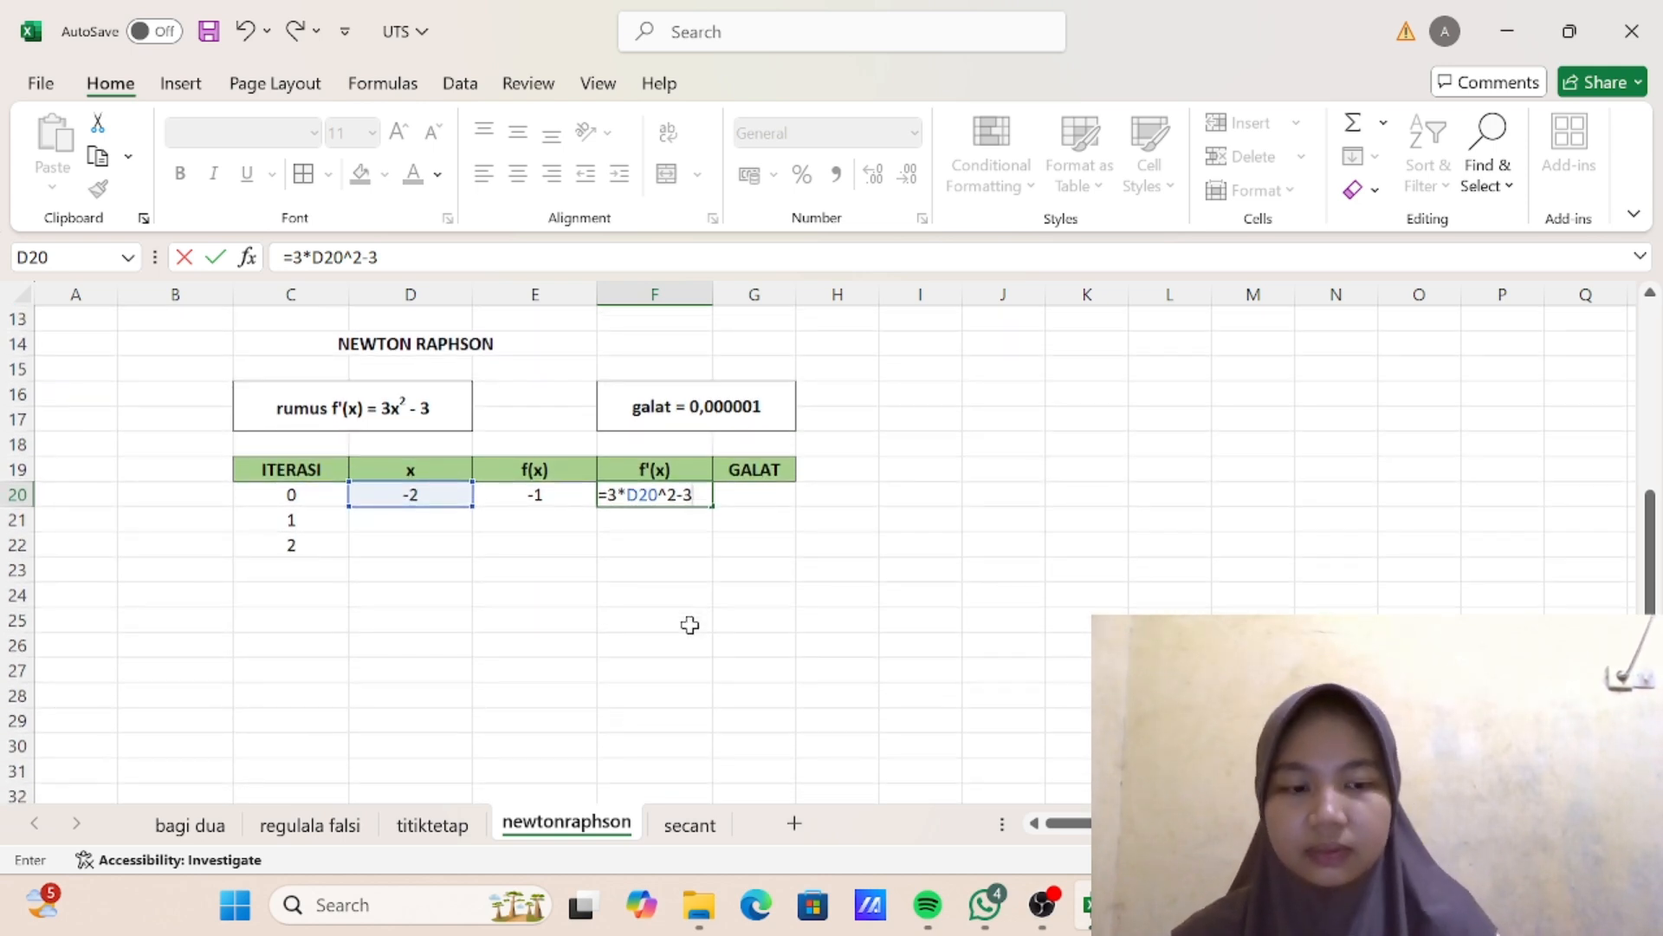
{"action": "key", "text": "Return"}
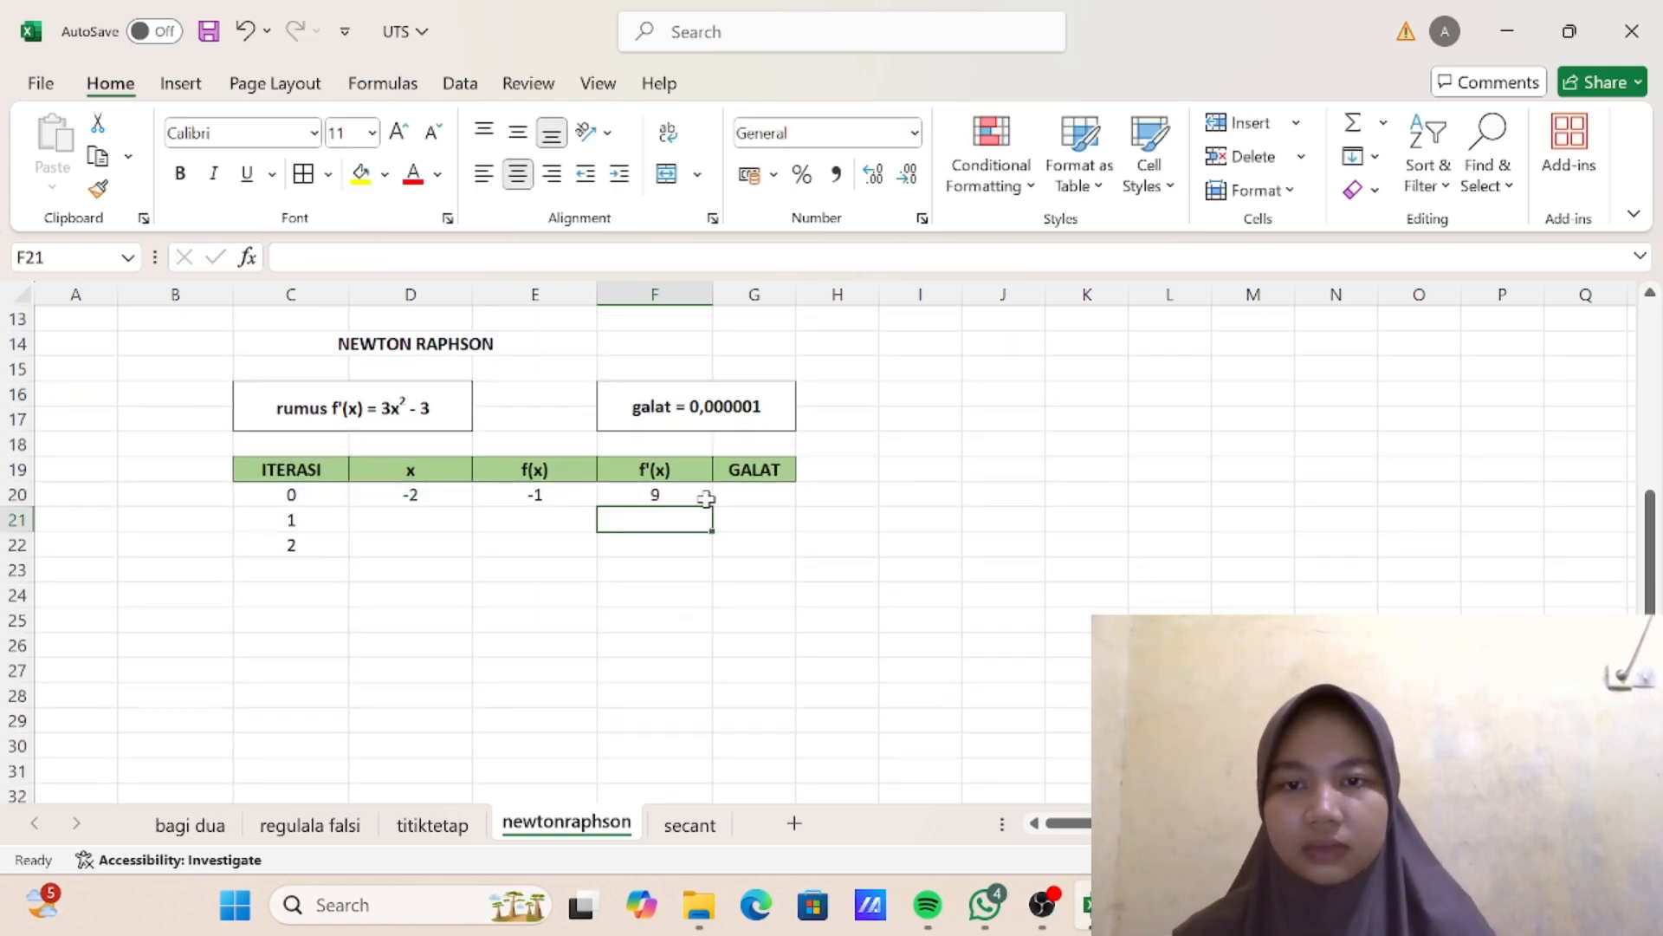
- Enter the galat test =ABS(E20)<0,000001 in G20, following the F7 formula of the upper Newton-Raphson table
{"action": "left_click", "coordinate": [746, 489]}
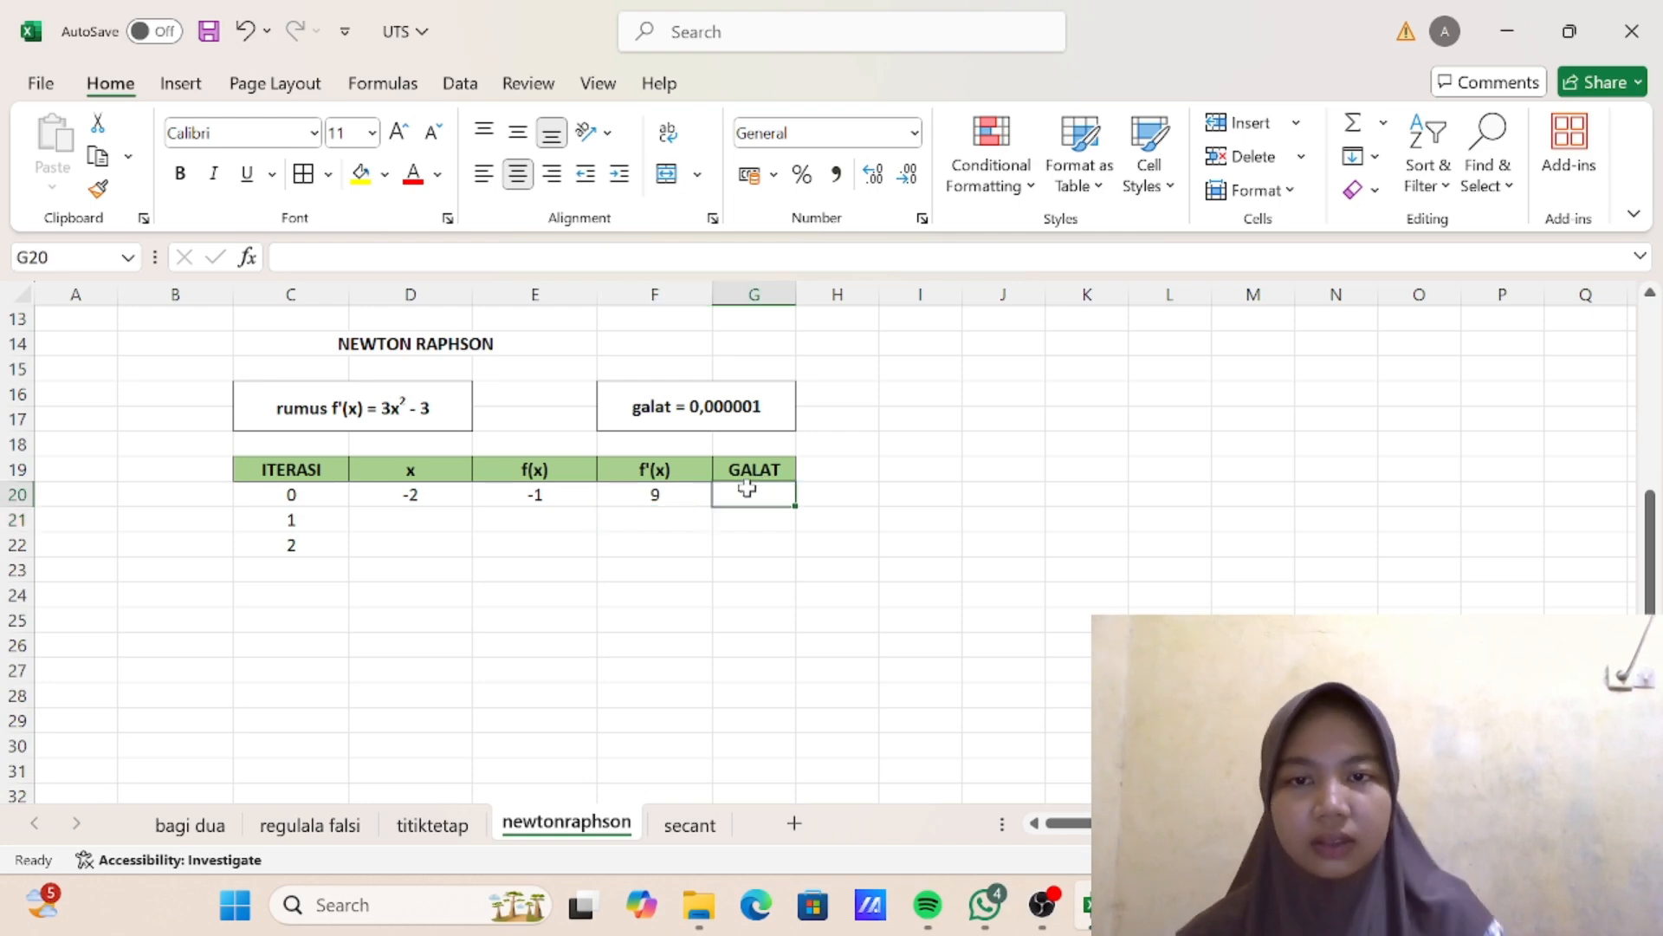
{"action": "scroll", "coordinate": [747, 490], "scroll_direction": "up", "scroll_amount": 4}
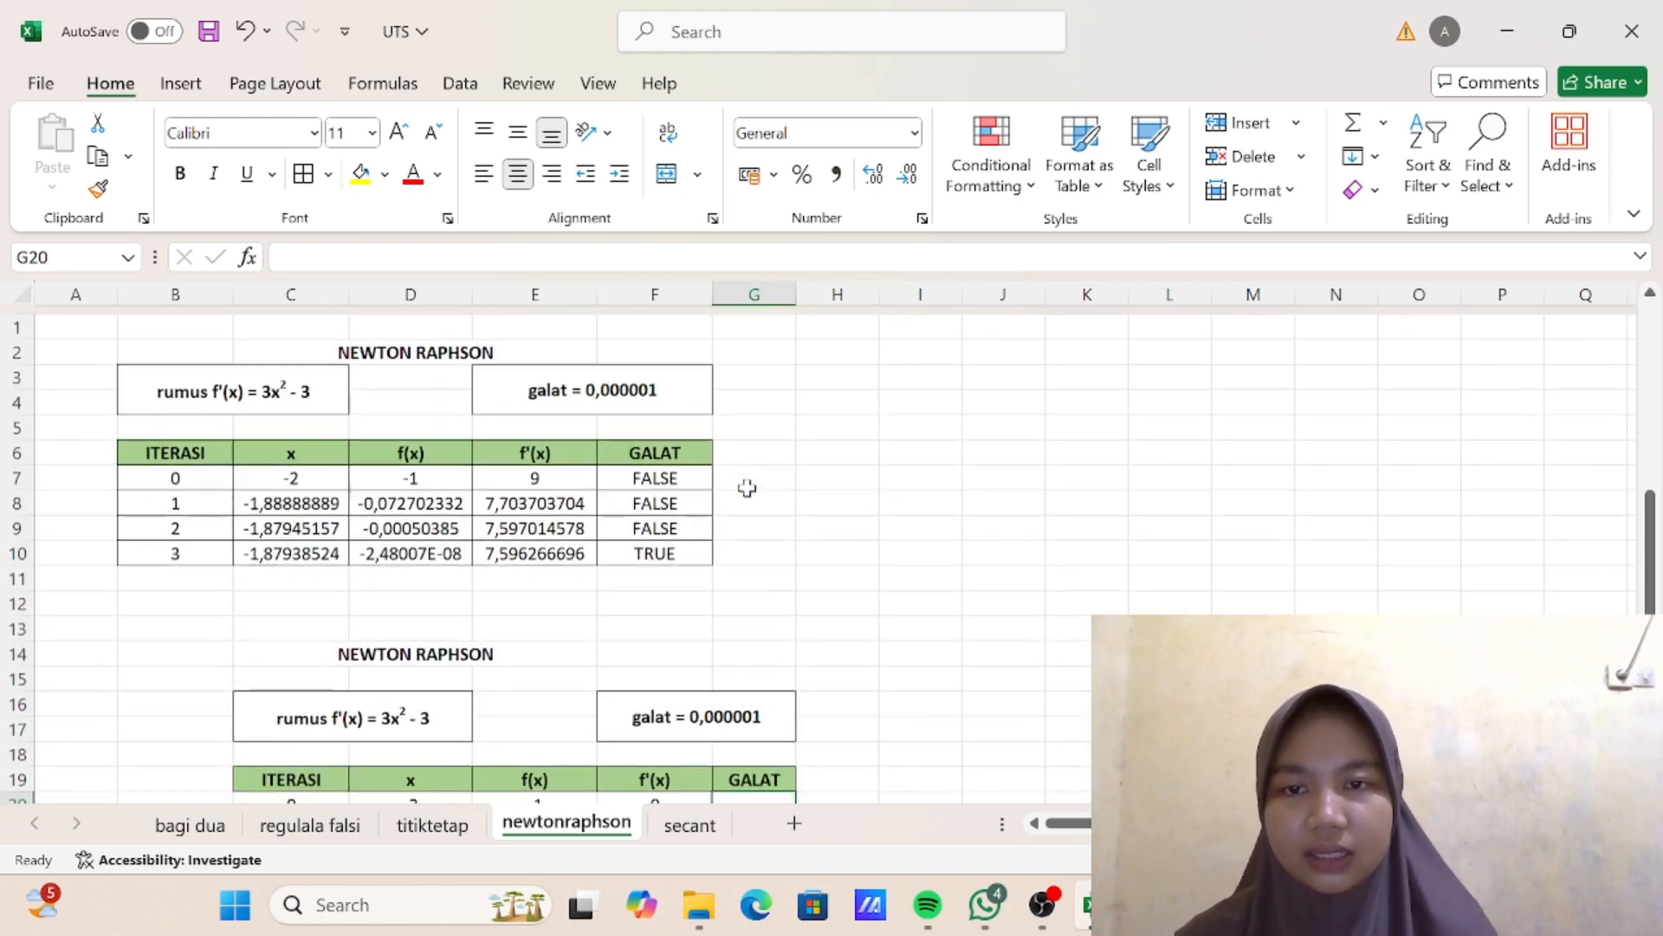
{"action": "left_click", "coordinate": [674, 469]}
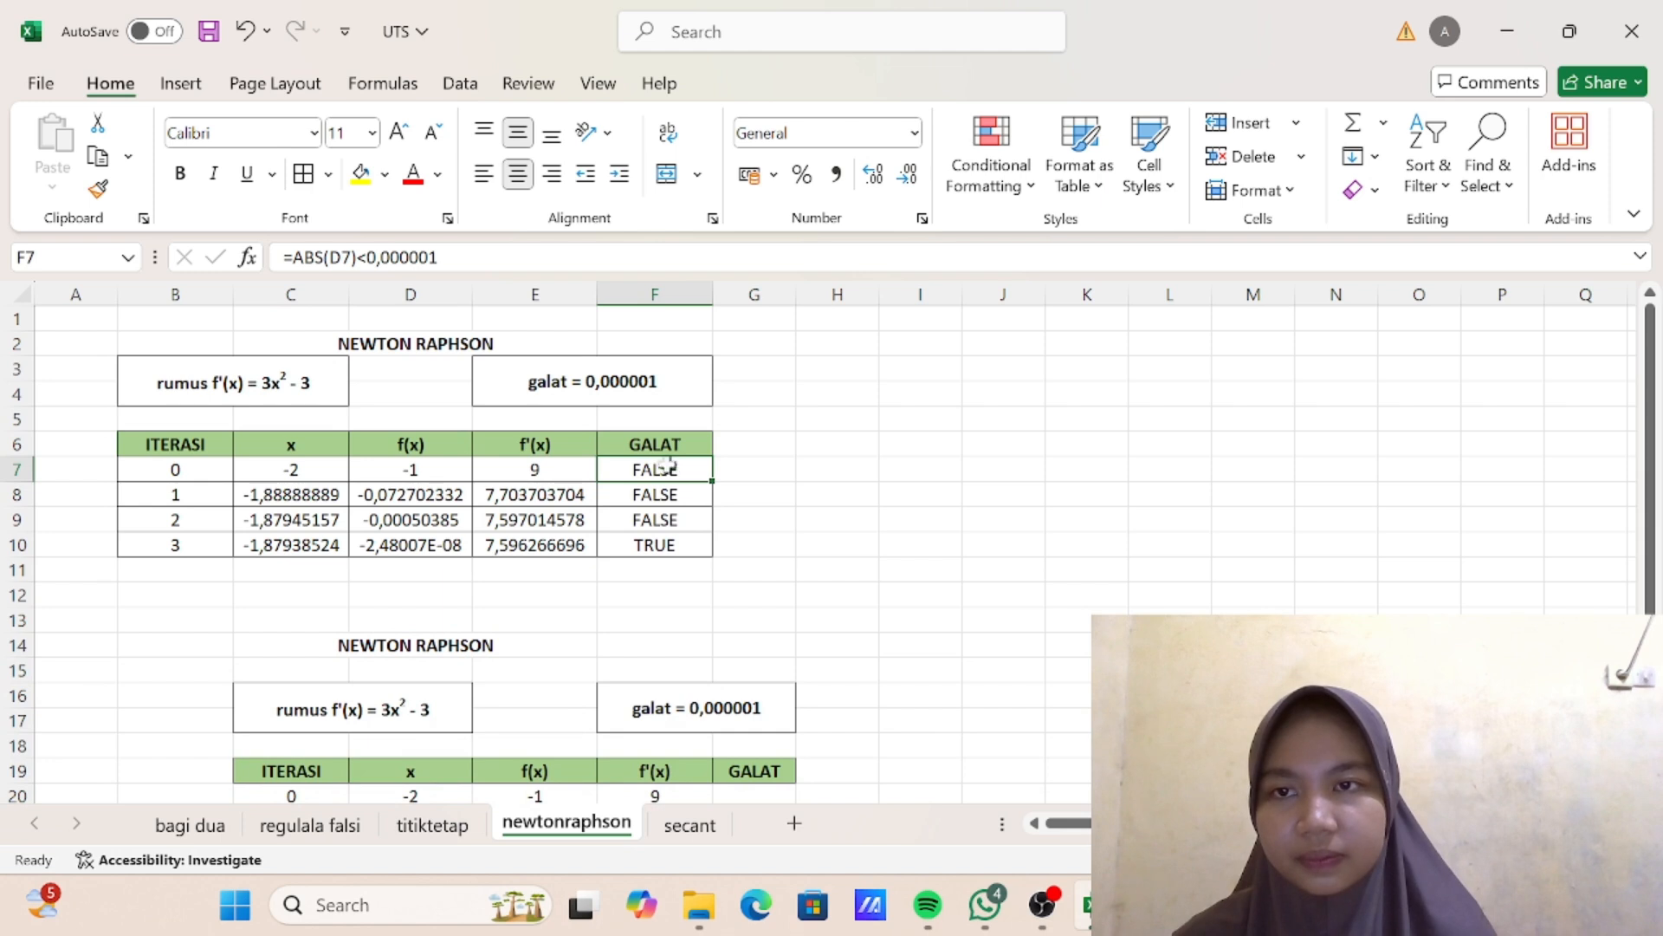
{"action": "double_click", "coordinate": [667, 468]}
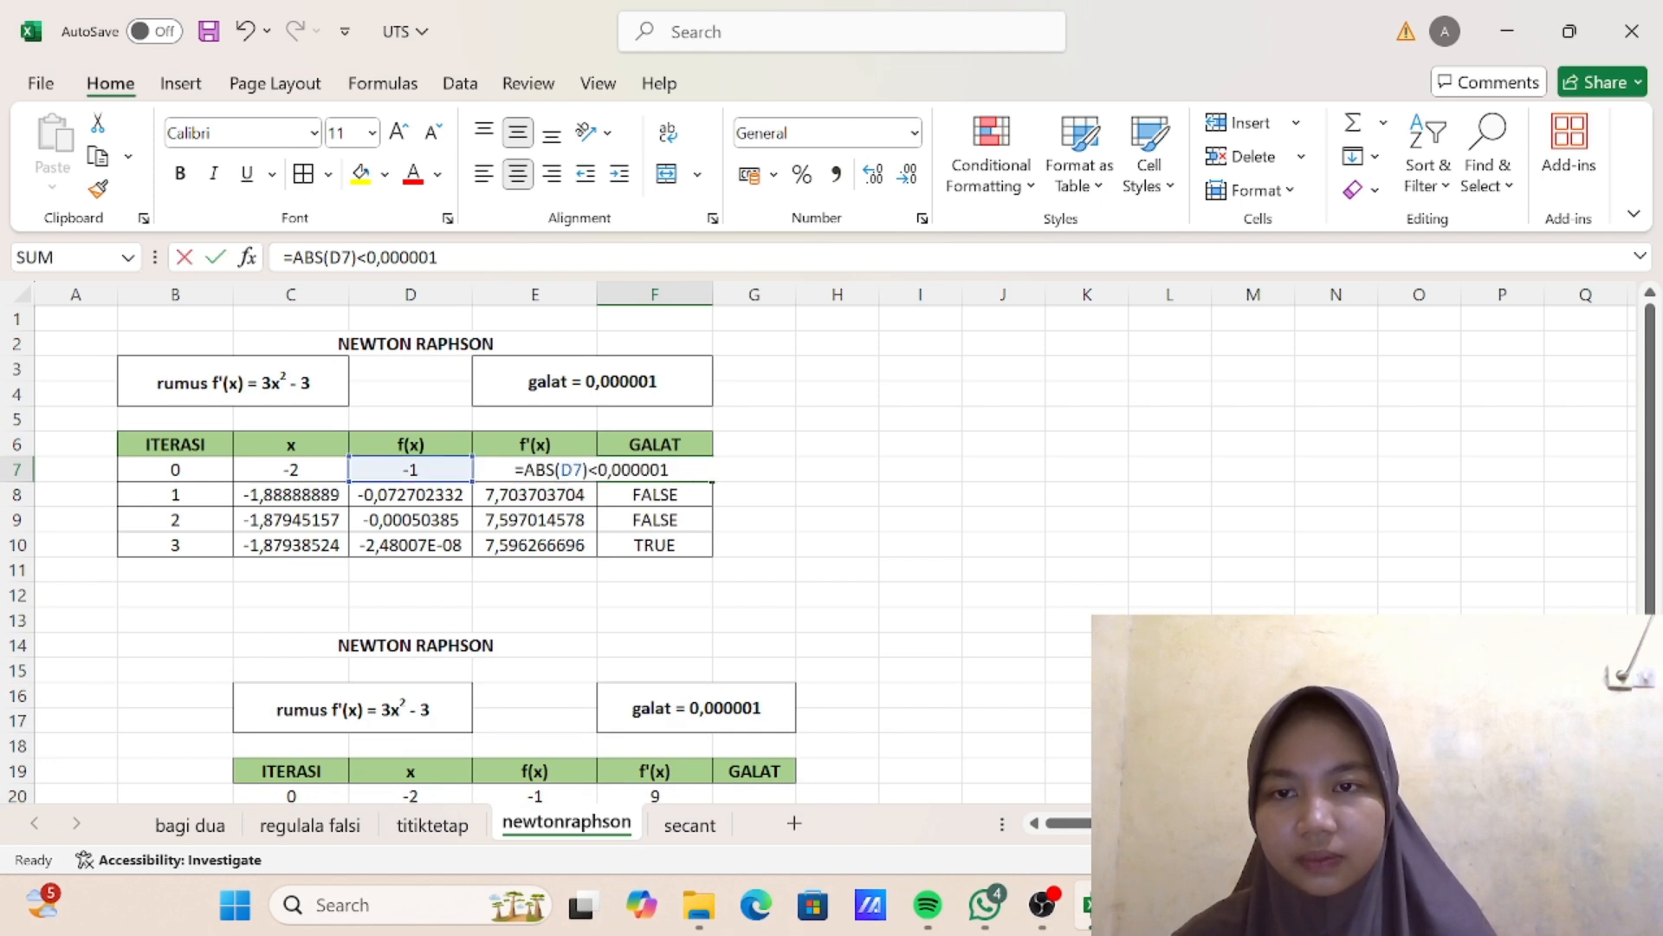
{"action": "key", "text": "Return"}
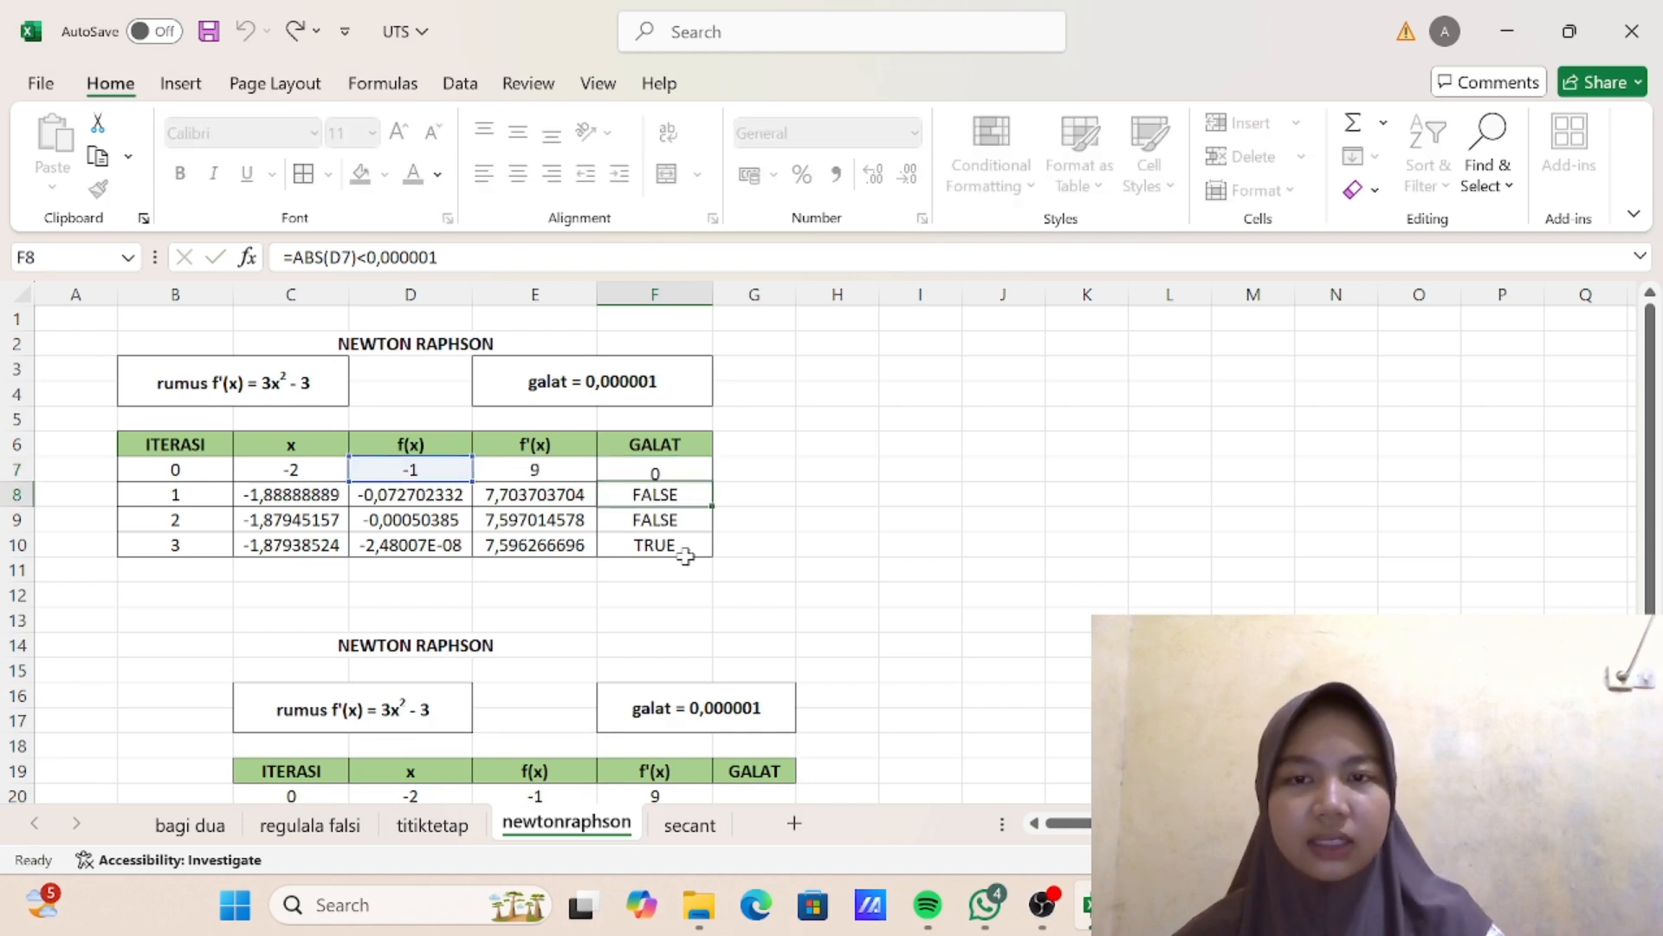
{"action": "scroll", "coordinate": [683, 556], "scroll_direction": "down", "scroll_amount": 4}
{"action": "left_click", "coordinate": [752, 469]}
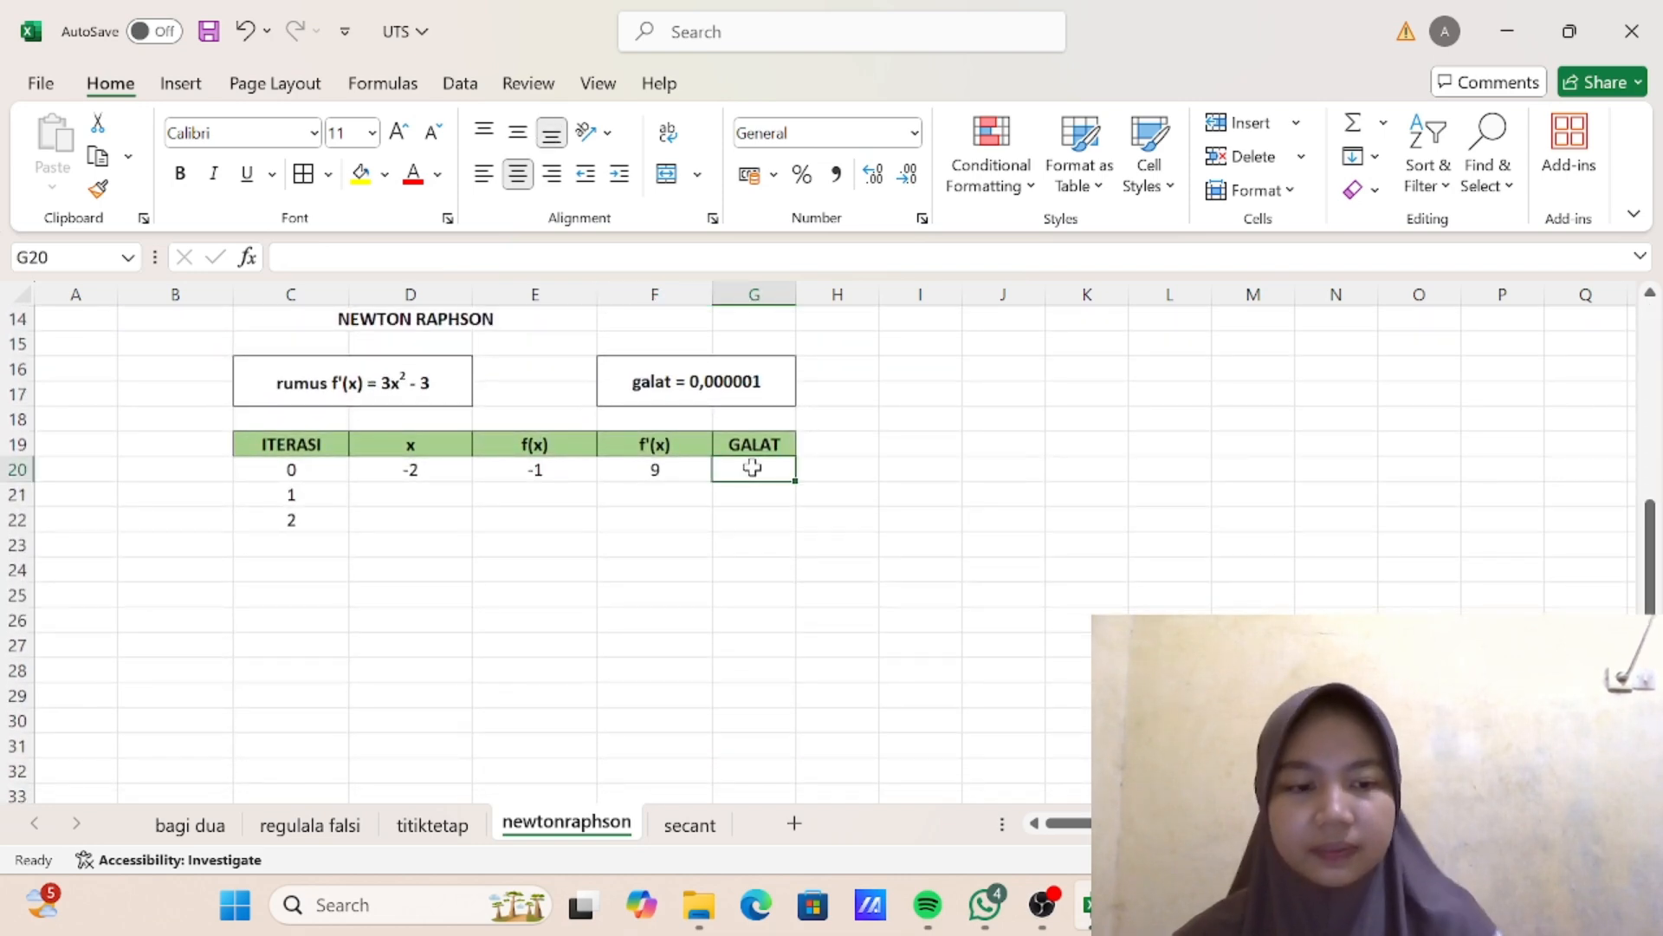
{"action": "type", "text": "=ABS"}
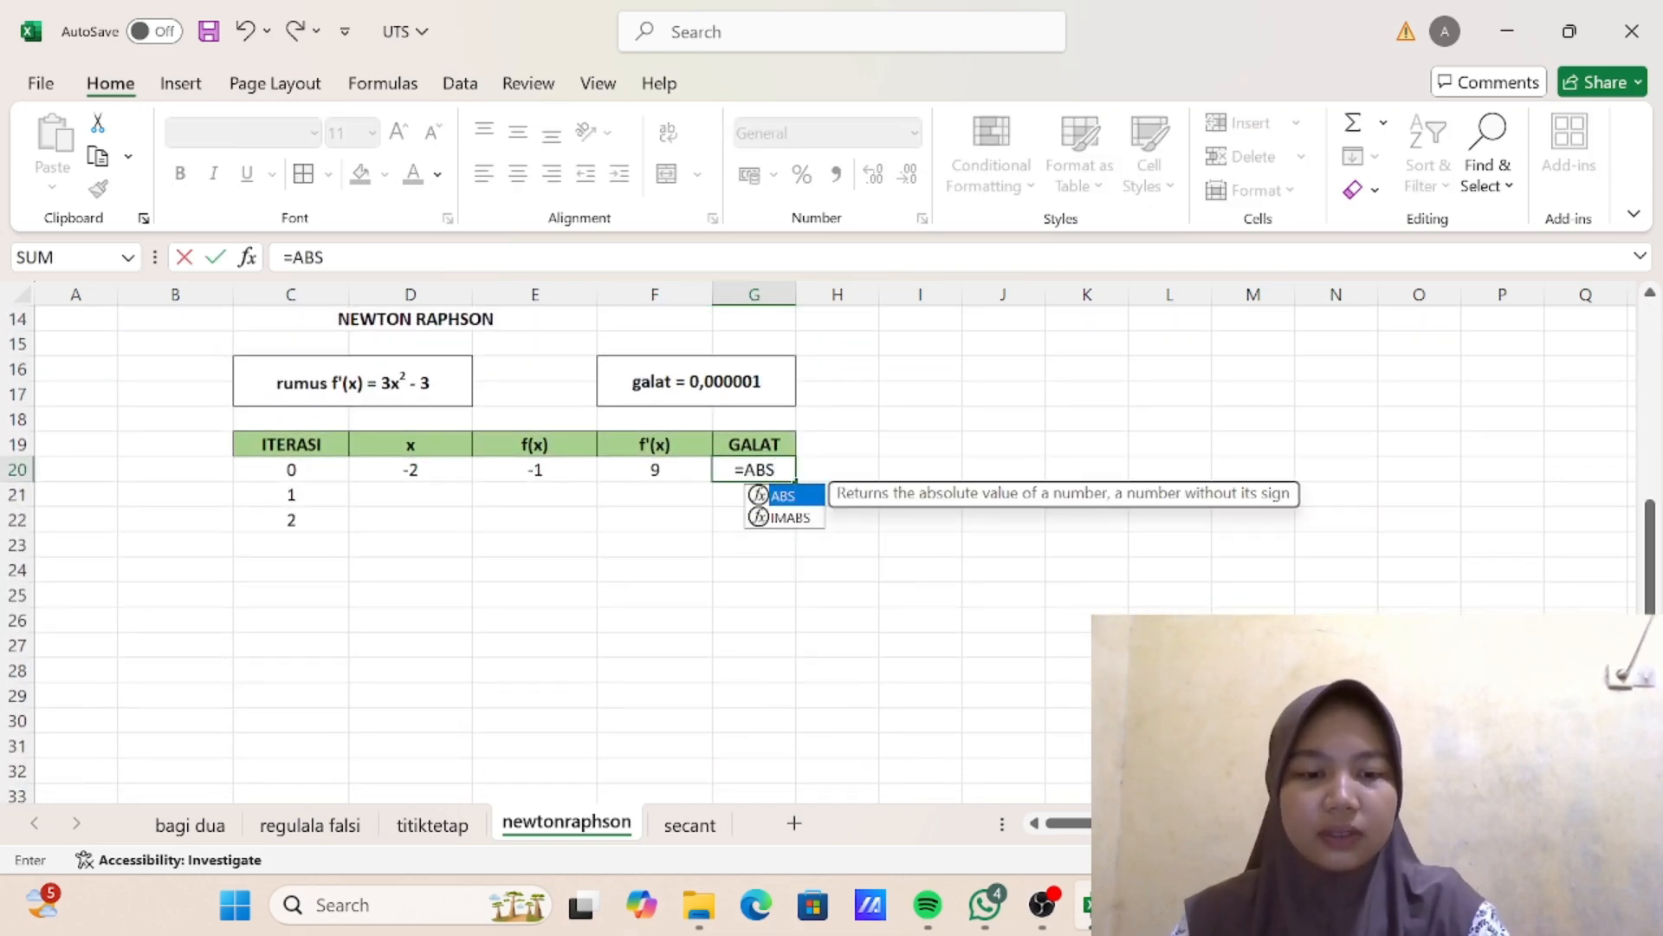
{"action": "type", "text": "("}
{"action": "left_click", "coordinate": [557, 468]}
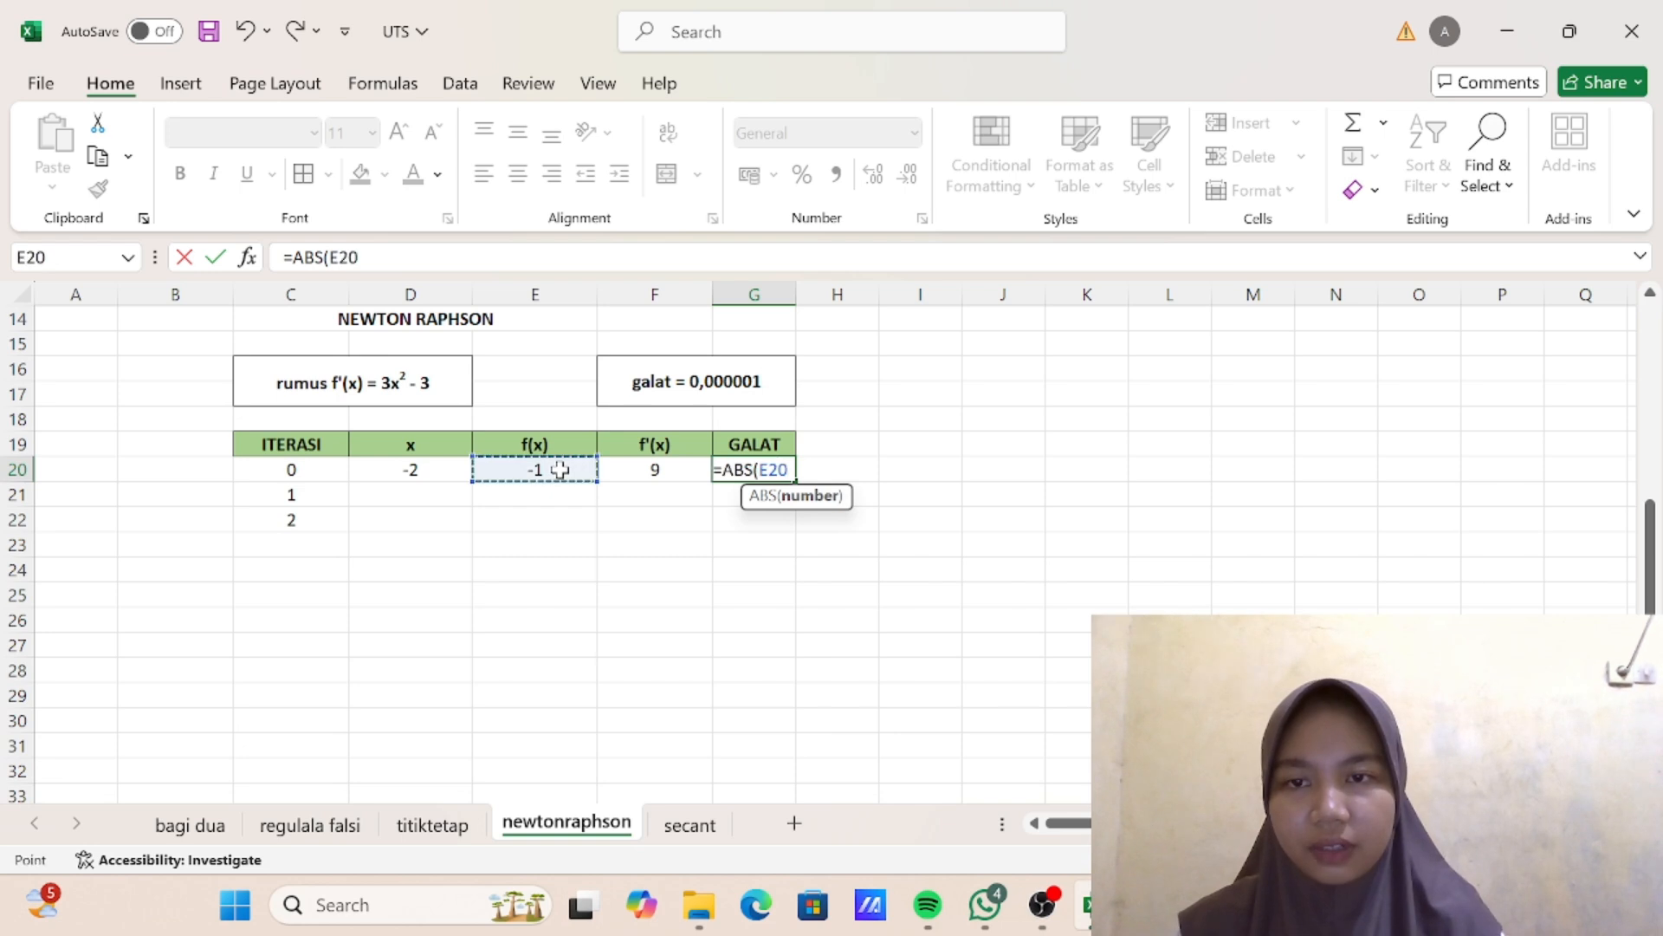
{"action": "type", "text": ")<0,000001"}
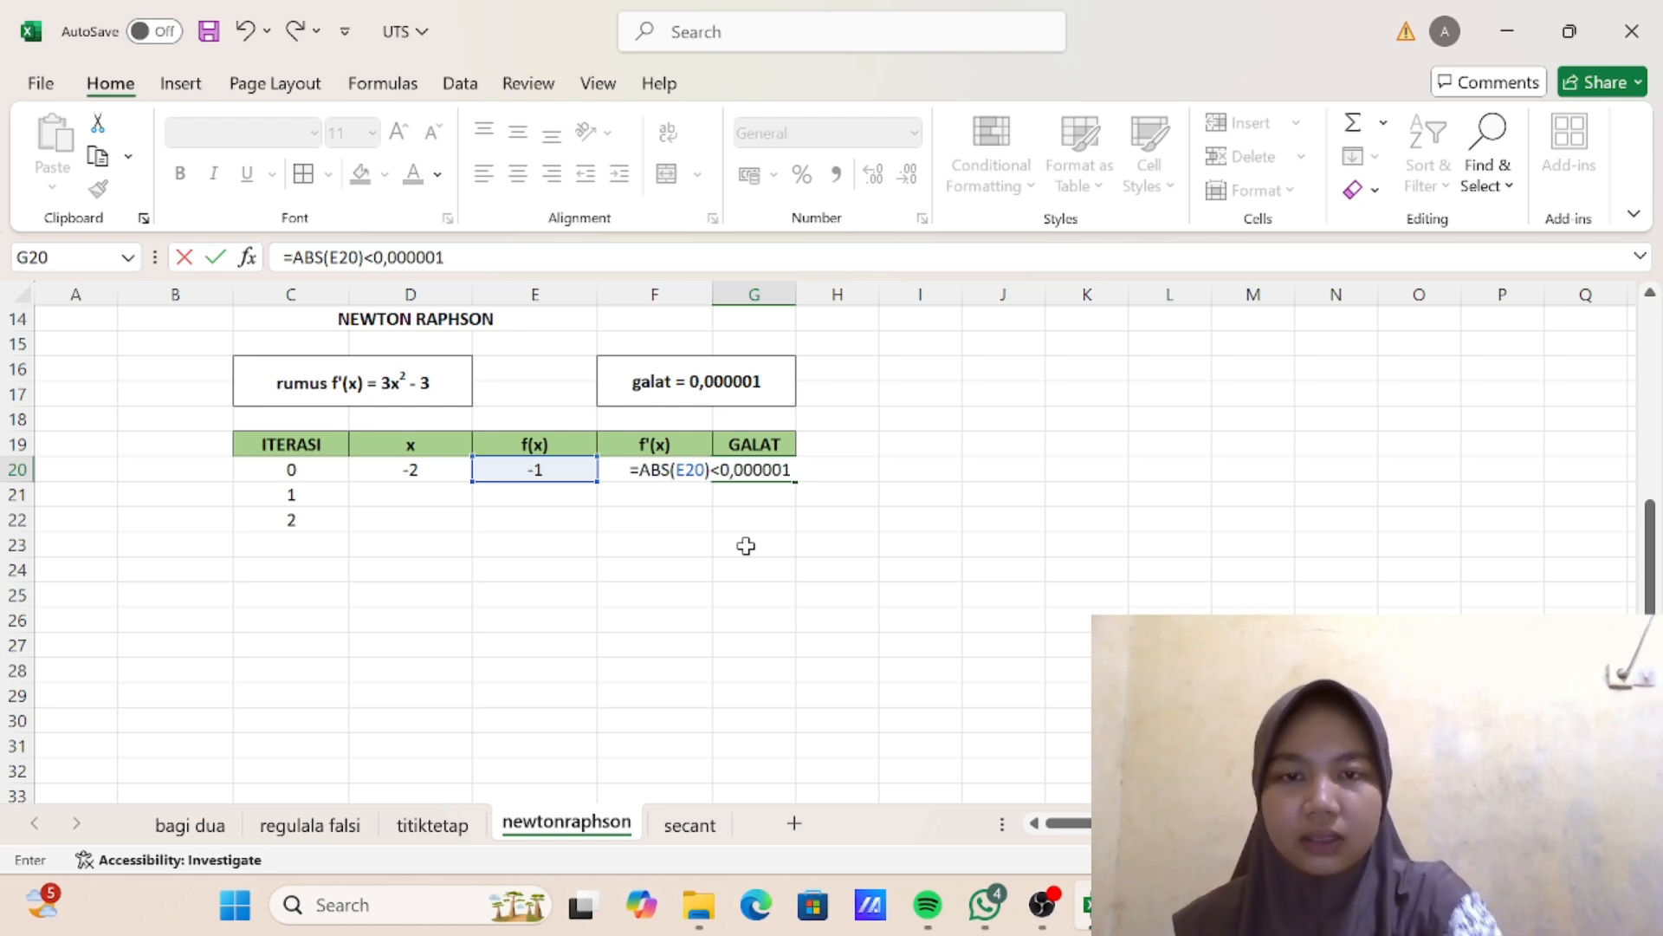
{"action": "key", "text": "Return"}
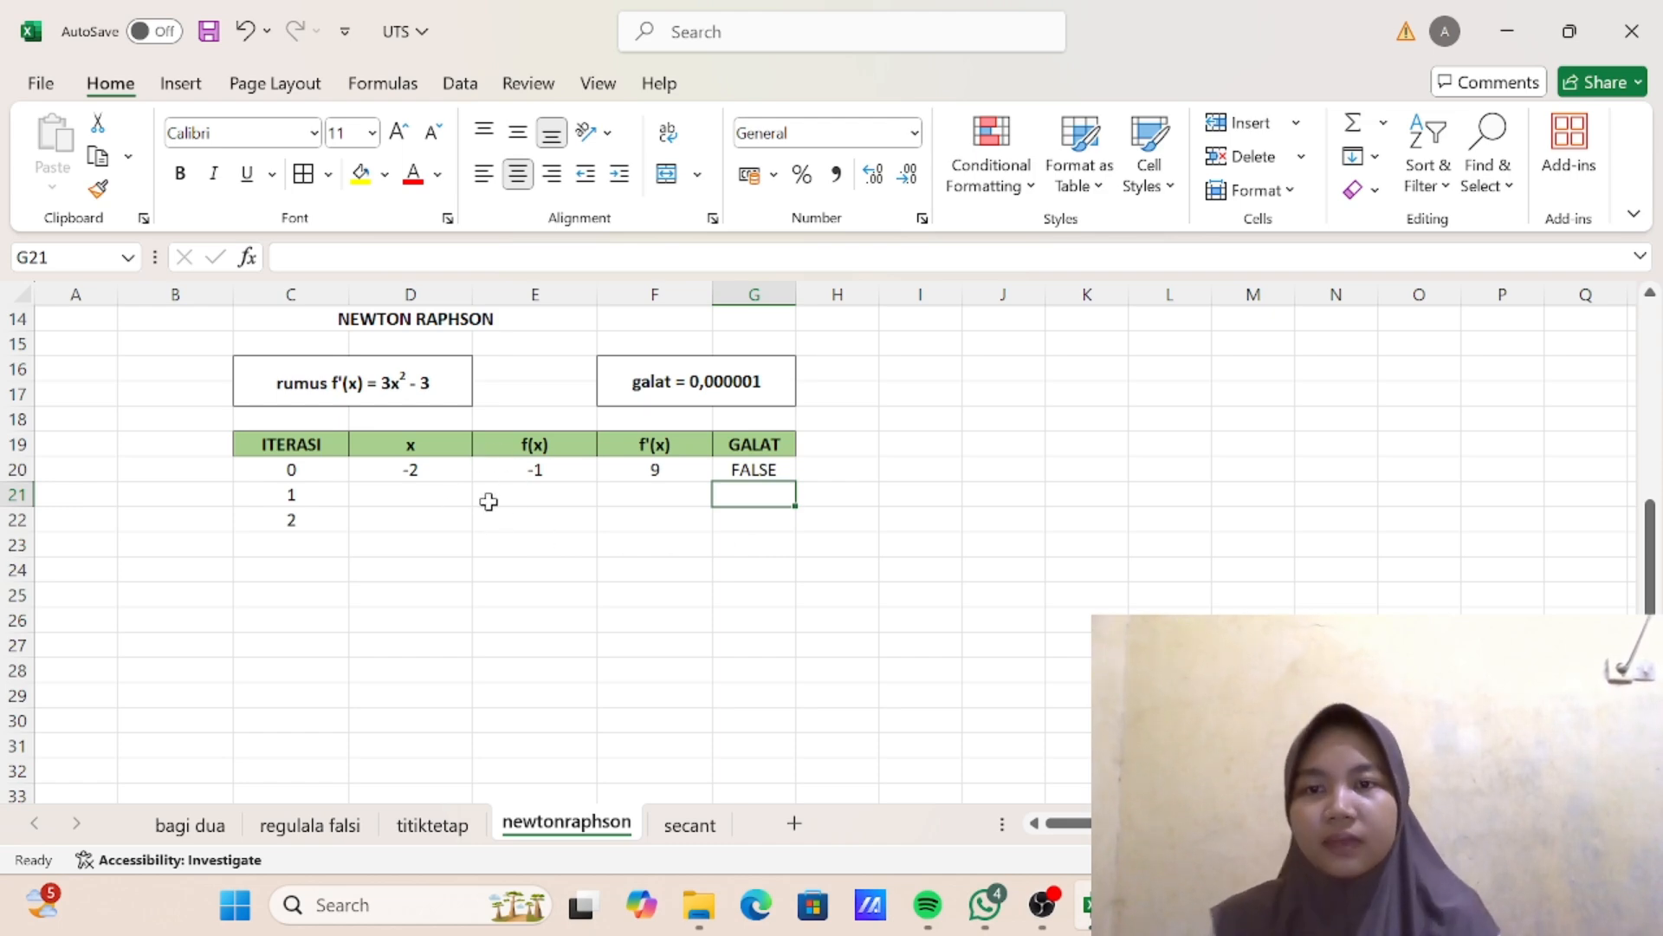
- Copy the Newton-Raphson x formula from C8 of the upper table into D21 and check that it reads =D20-(E20/F20)
{"action": "scroll", "coordinate": [520, 457], "scroll_direction": "up", "scroll_amount": 5}
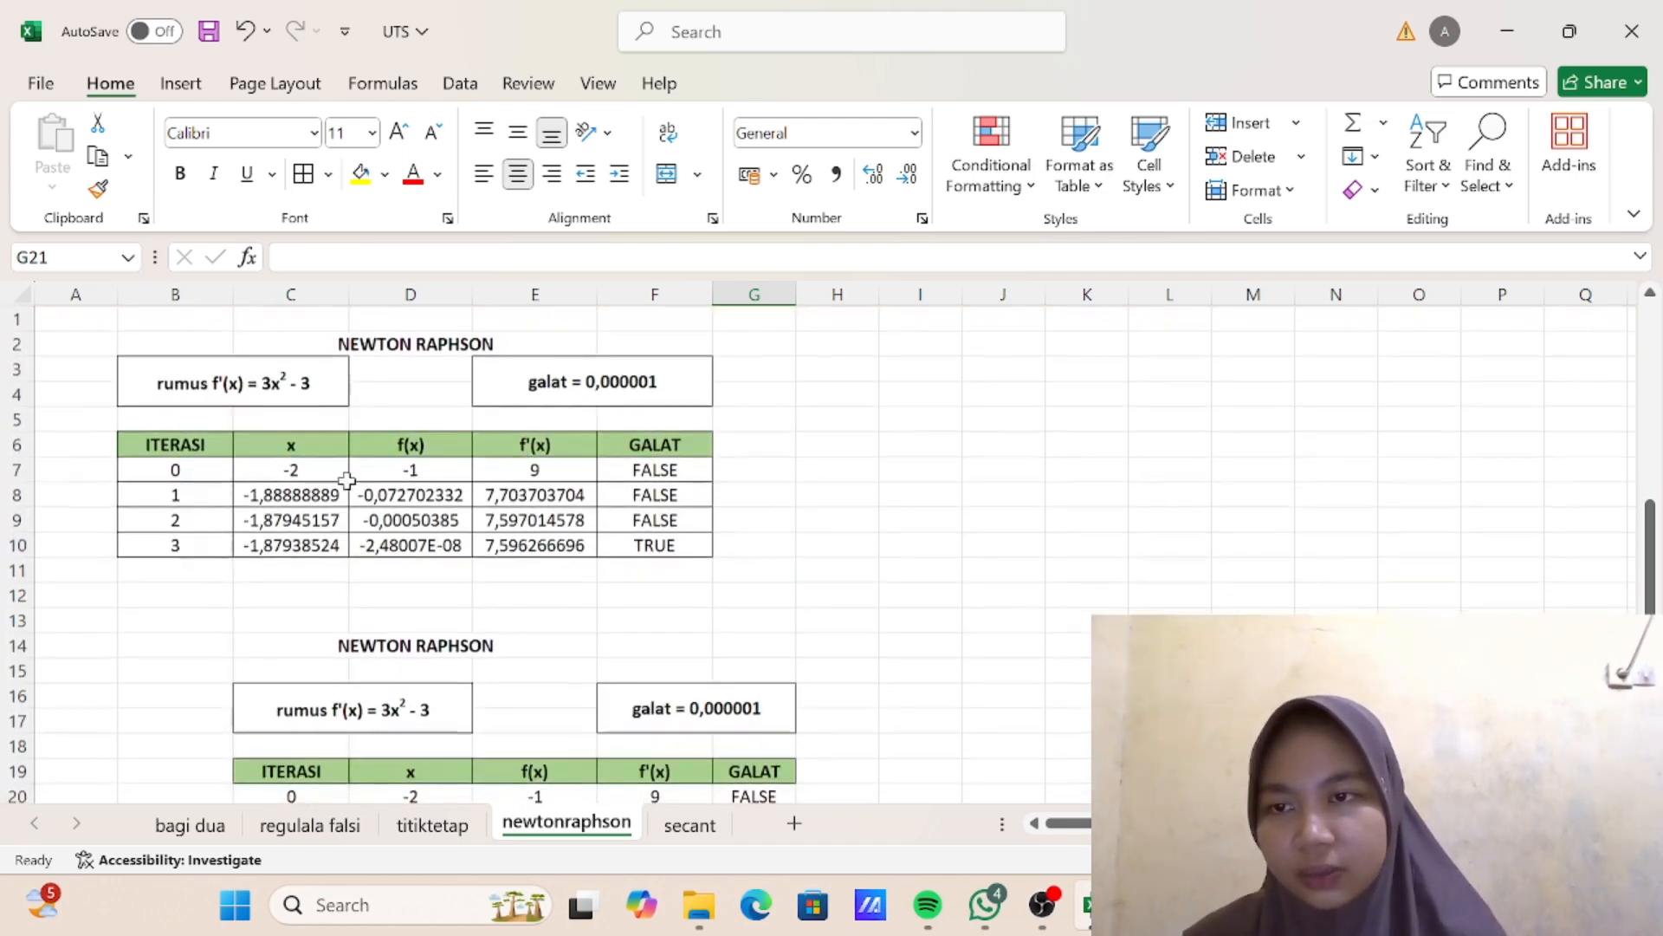
{"action": "left_click", "coordinate": [312, 494]}
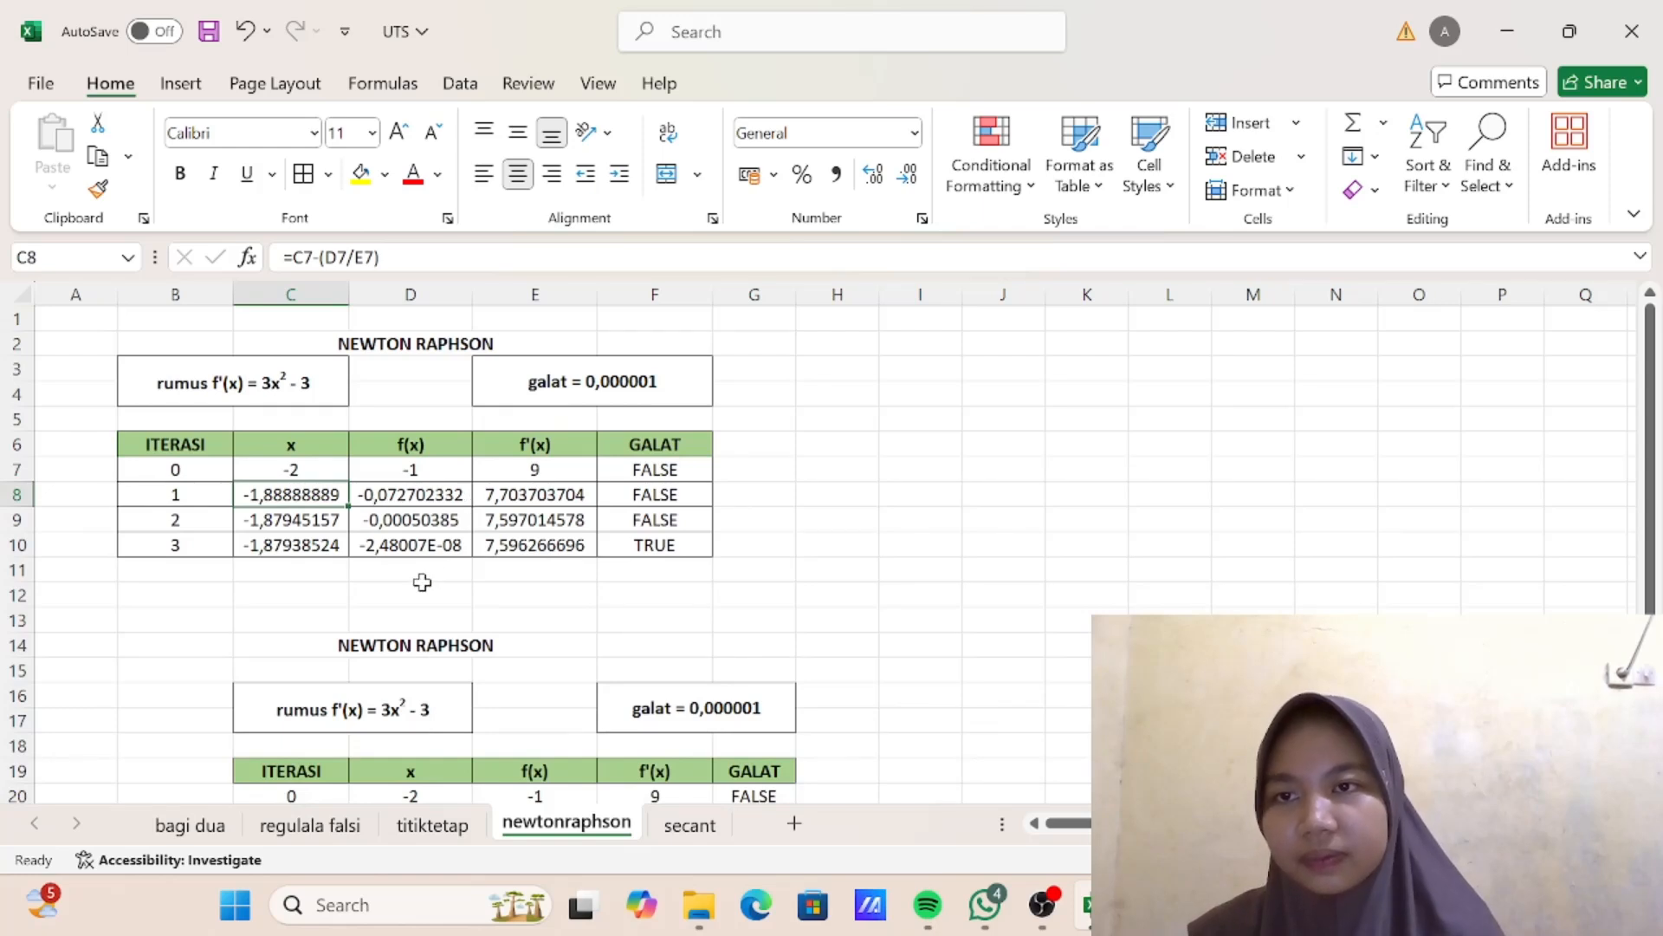
{"action": "double_click", "coordinate": [321, 494]}
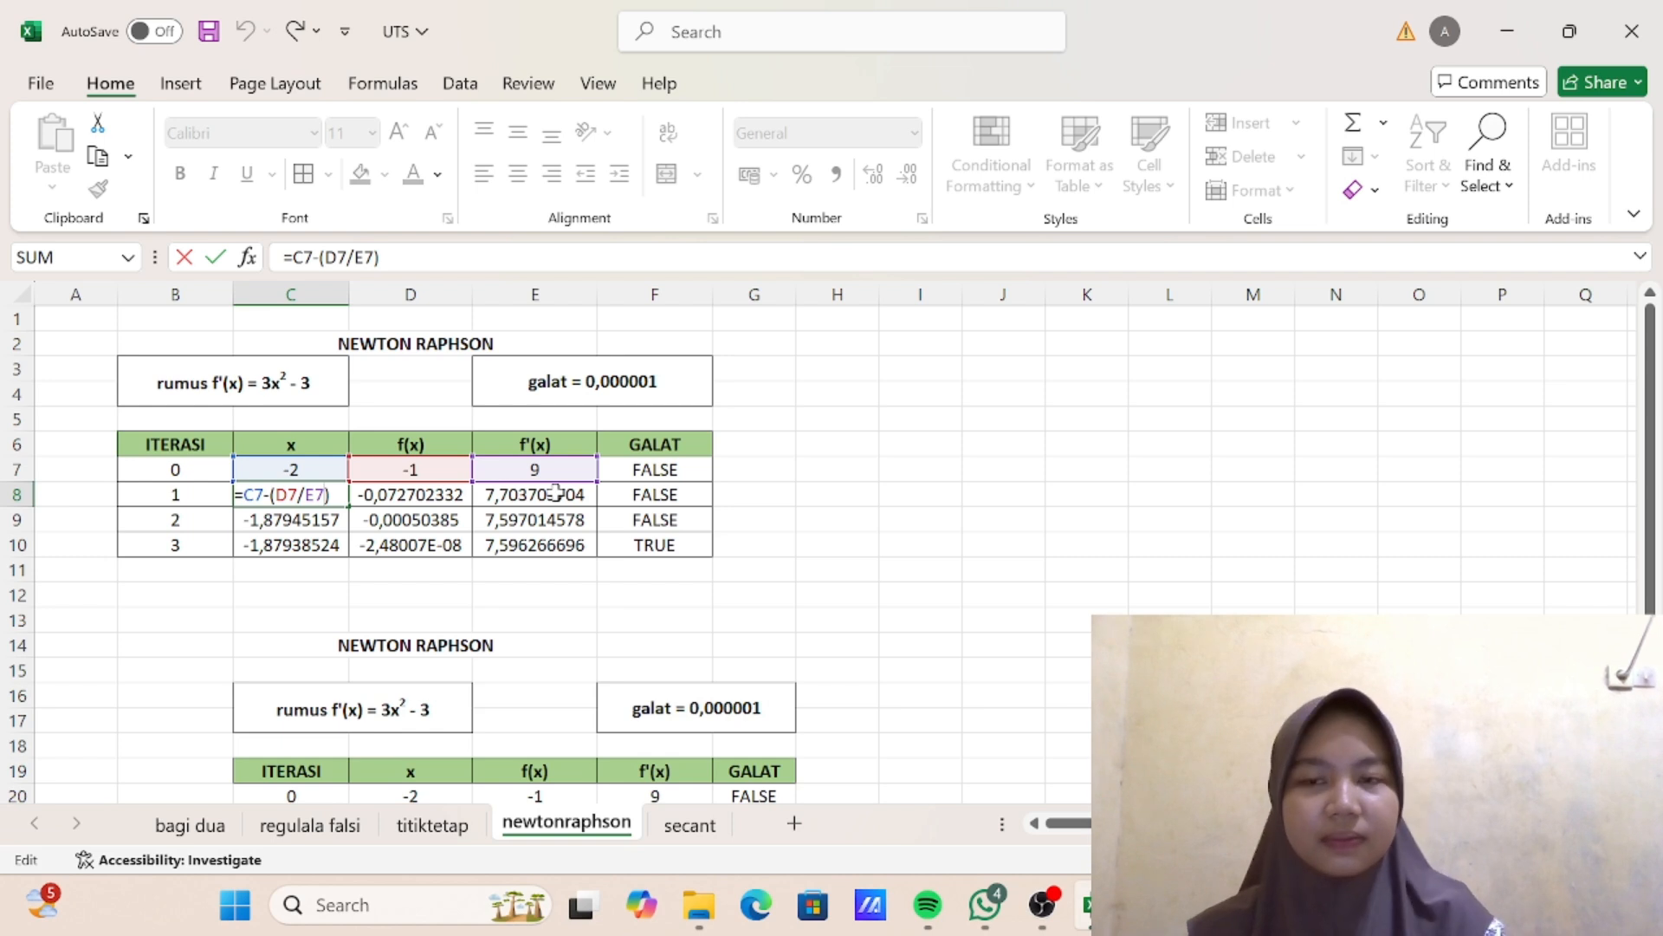
{"action": "key", "text": "Return"}
{"action": "left_click", "coordinate": [319, 494]}
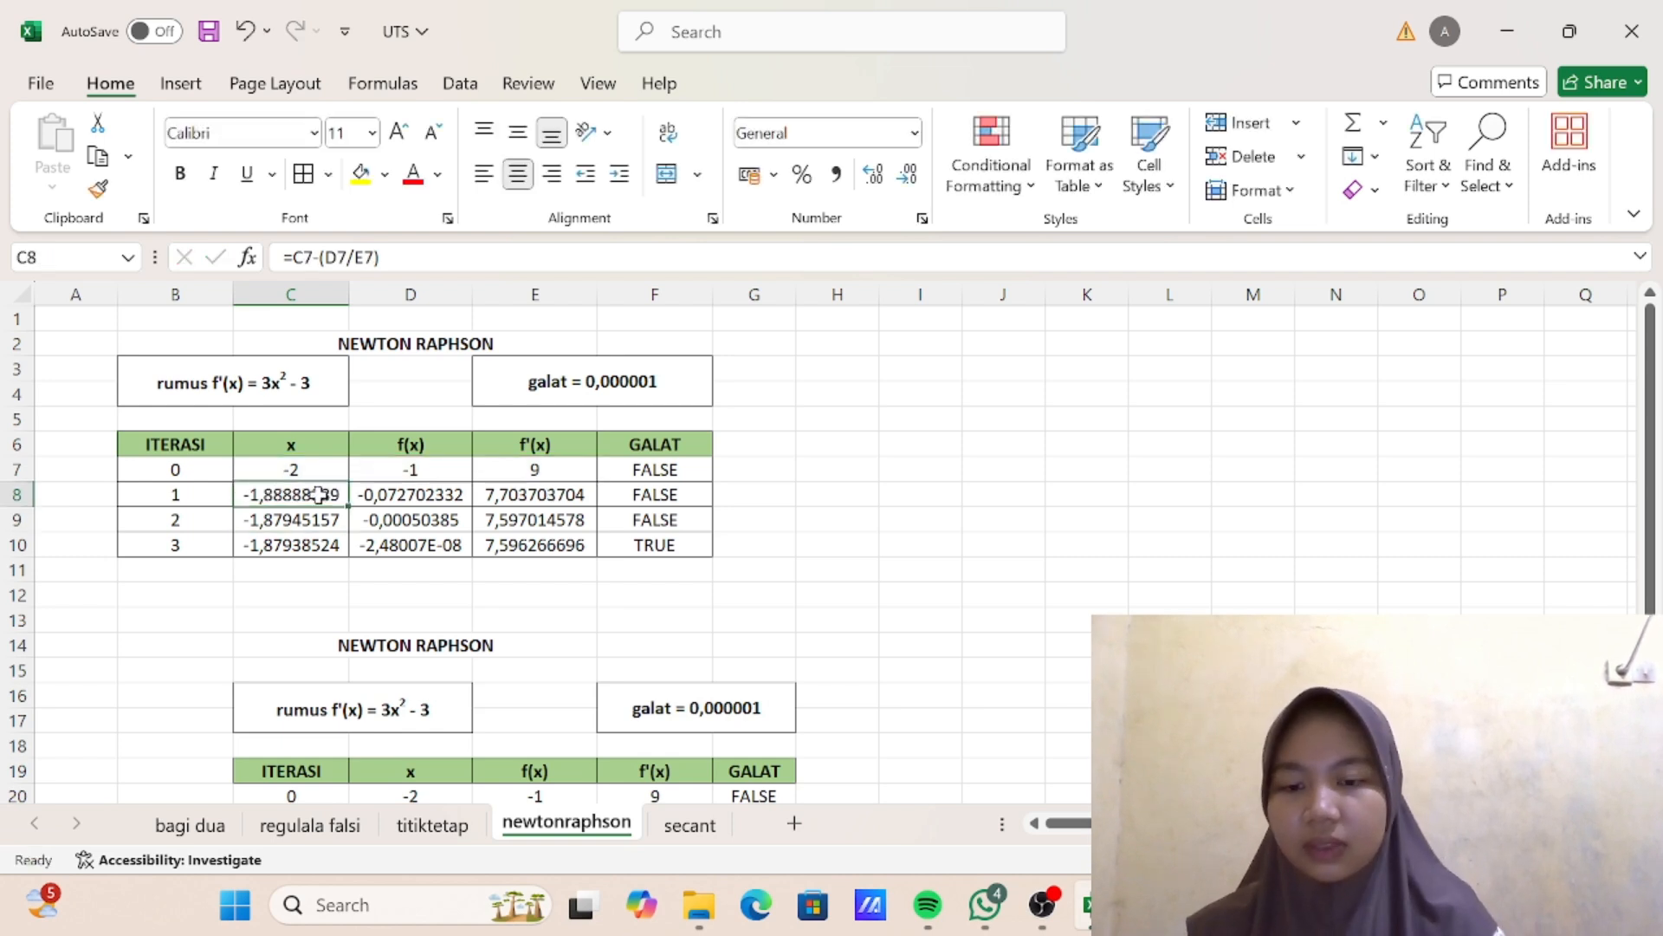
{"action": "key", "text": "ctrl+c"}
{"action": "scroll", "coordinate": [319, 495], "scroll_direction": "down", "scroll_amount": 5}
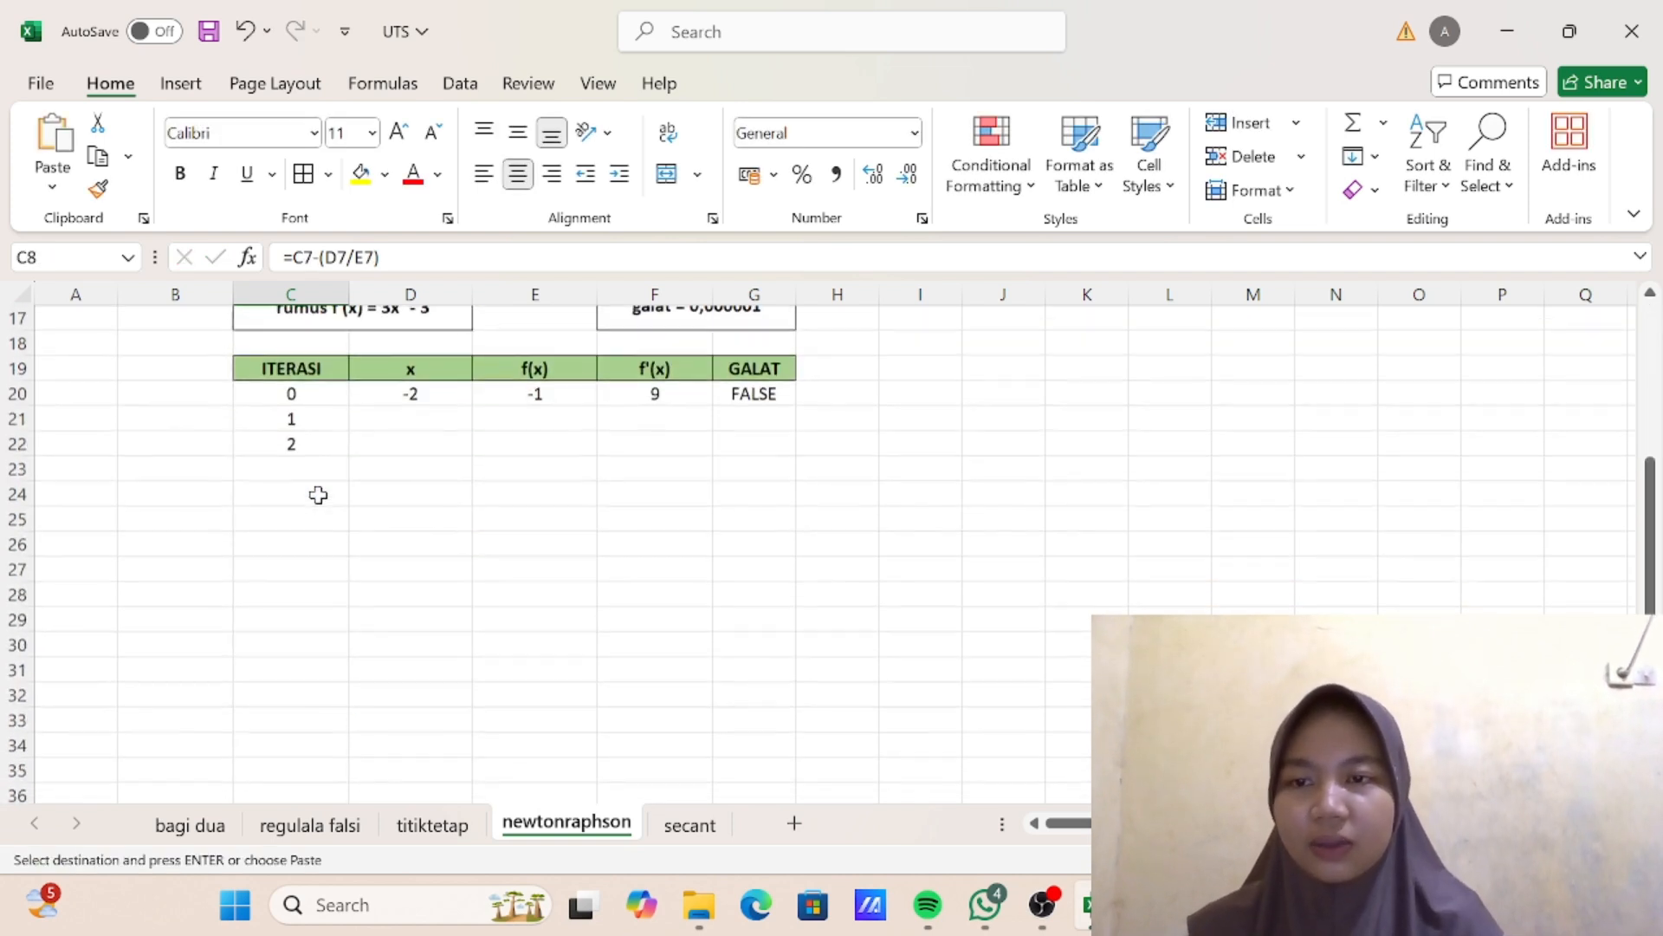
{"action": "left_click", "coordinate": [418, 427]}
{"action": "key", "text": "ctrl+v"}
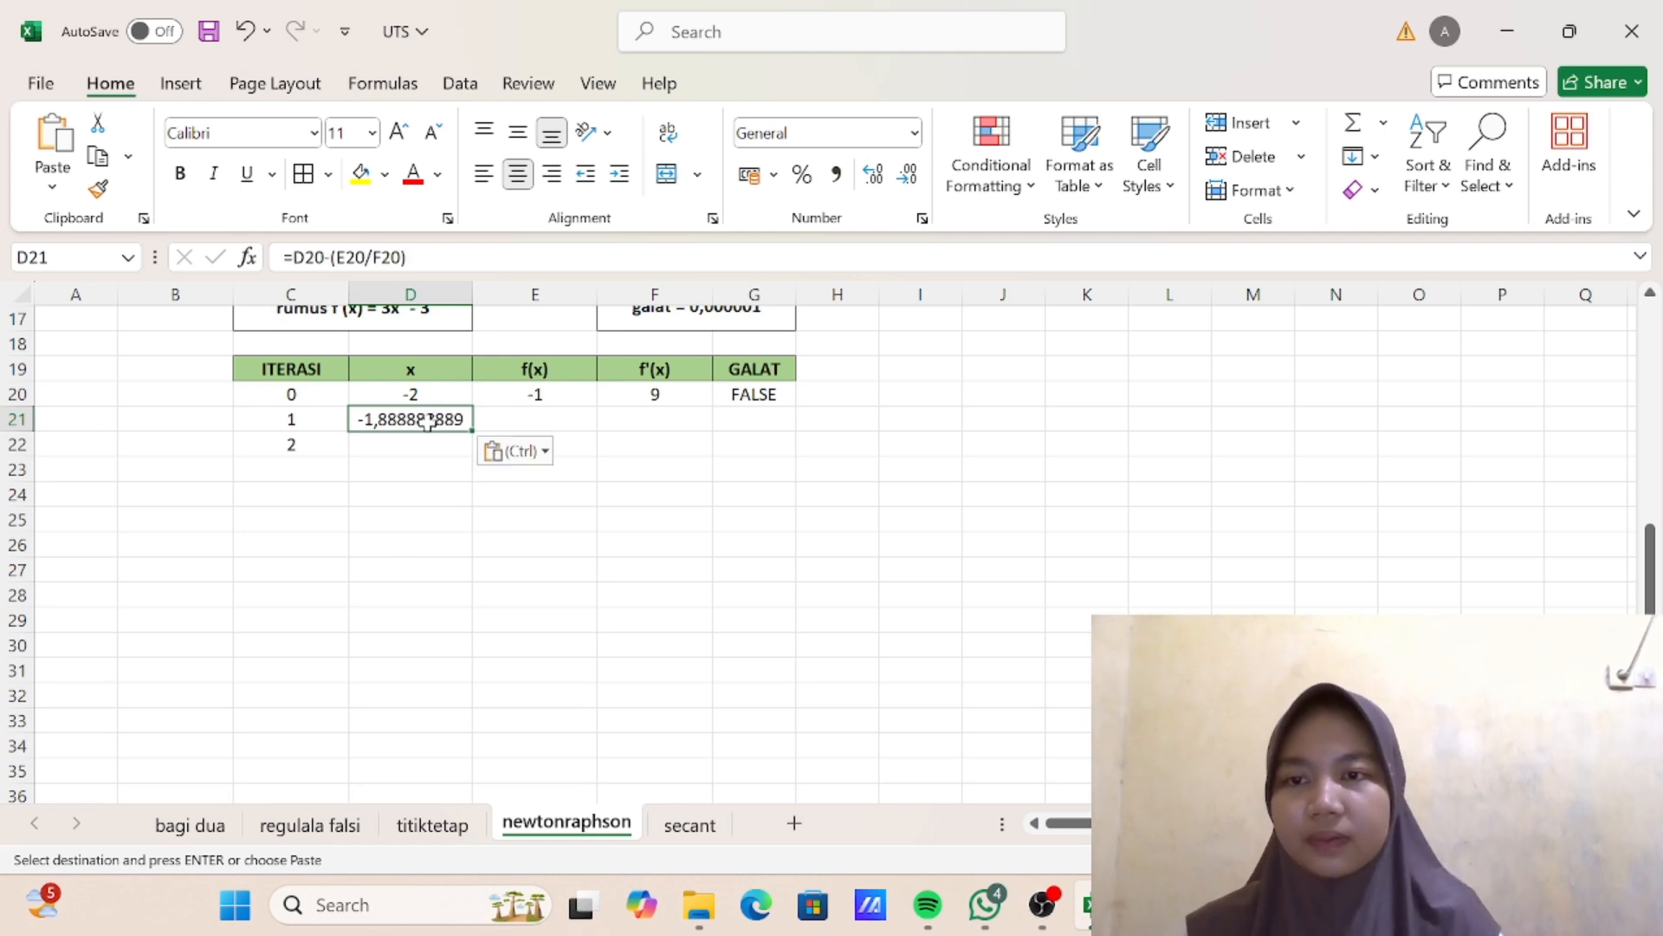
{"action": "double_click", "coordinate": [417, 424]}
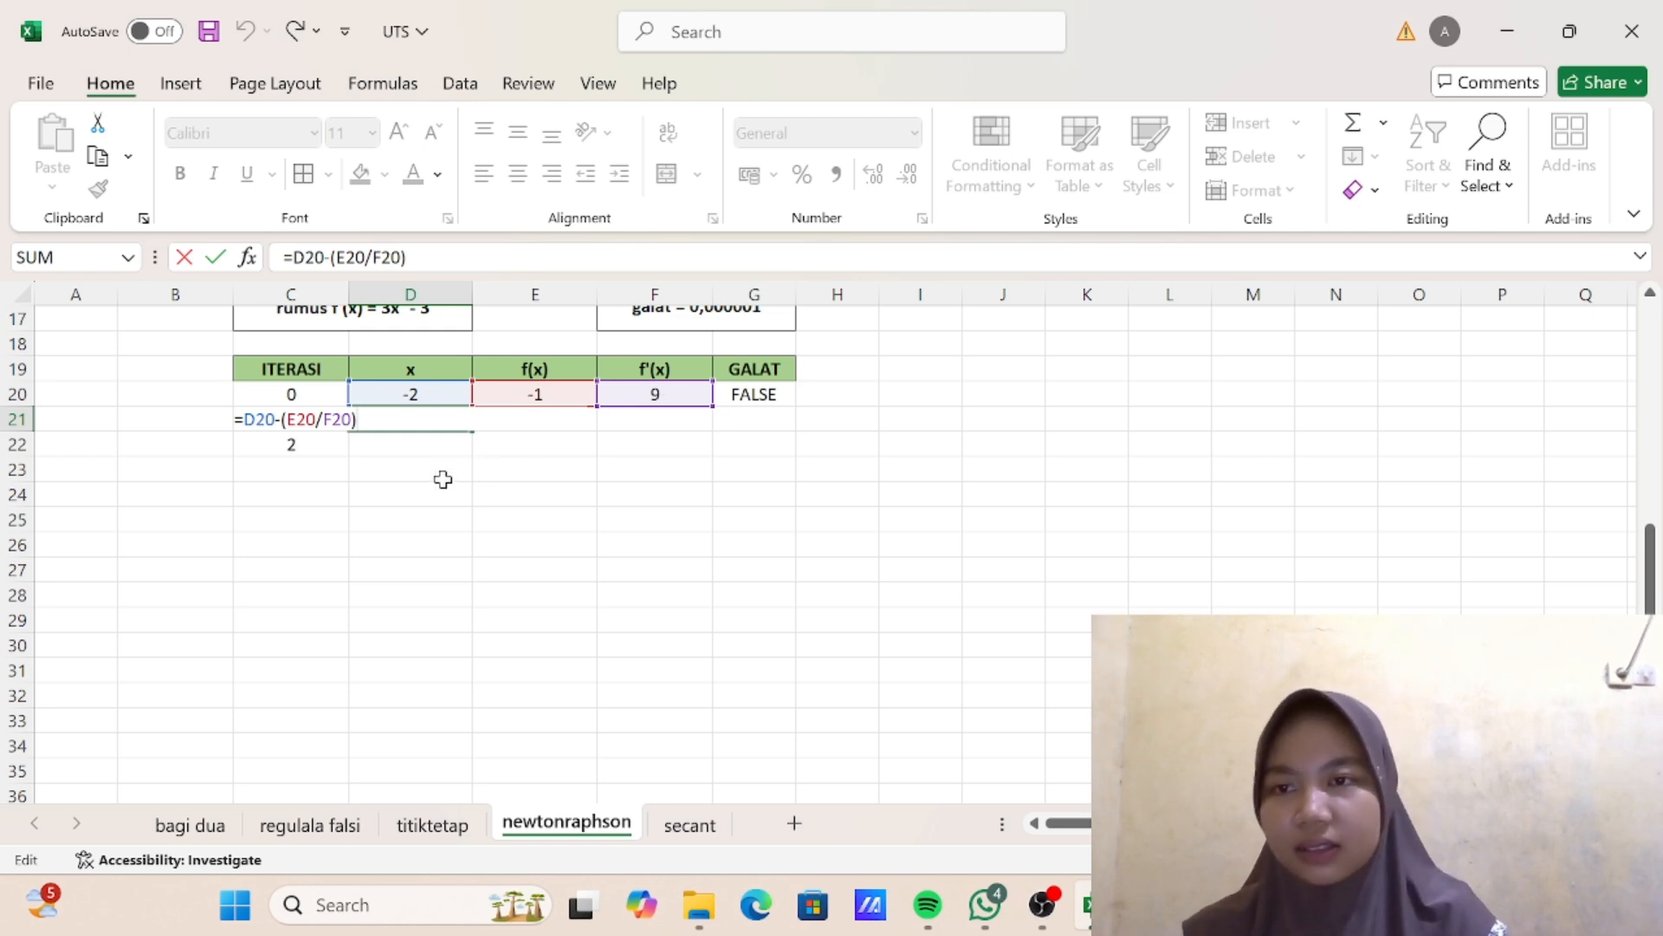
{"action": "key", "text": "Return"}
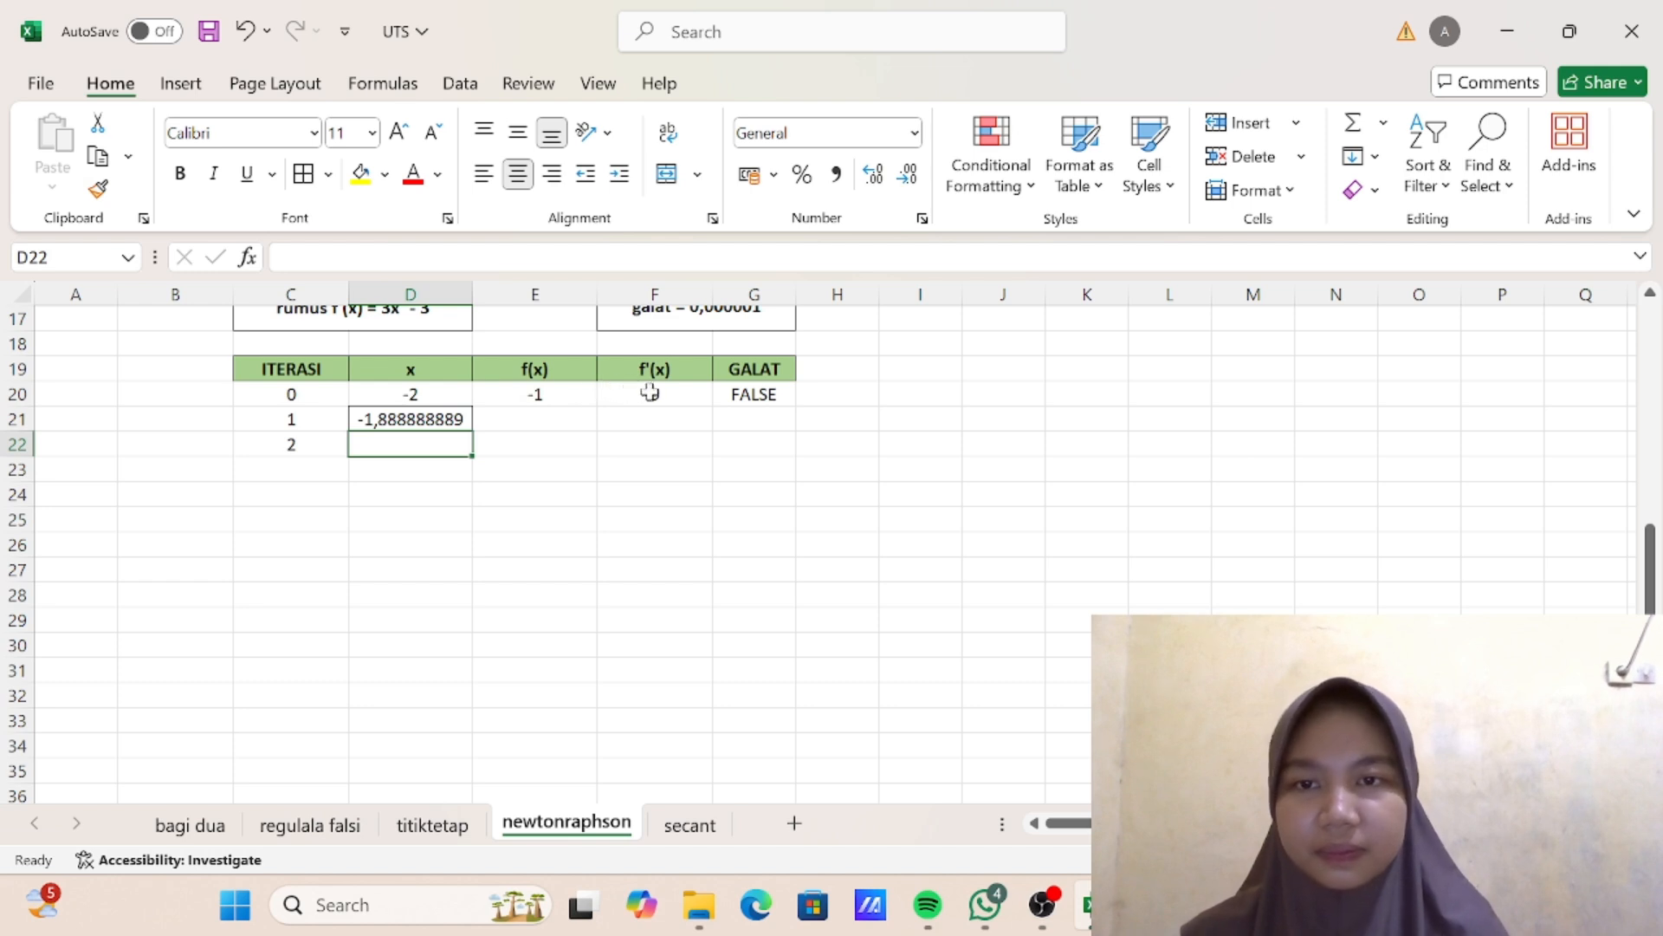
- Fill the f(x) and f'(x) formulas from E20 and F20 down to iteration 1 in row 21
{"action": "left_click", "coordinate": [554, 395]}
{"action": "left_click_drag", "start_coordinate": [596, 406], "coordinate": [596, 433]}
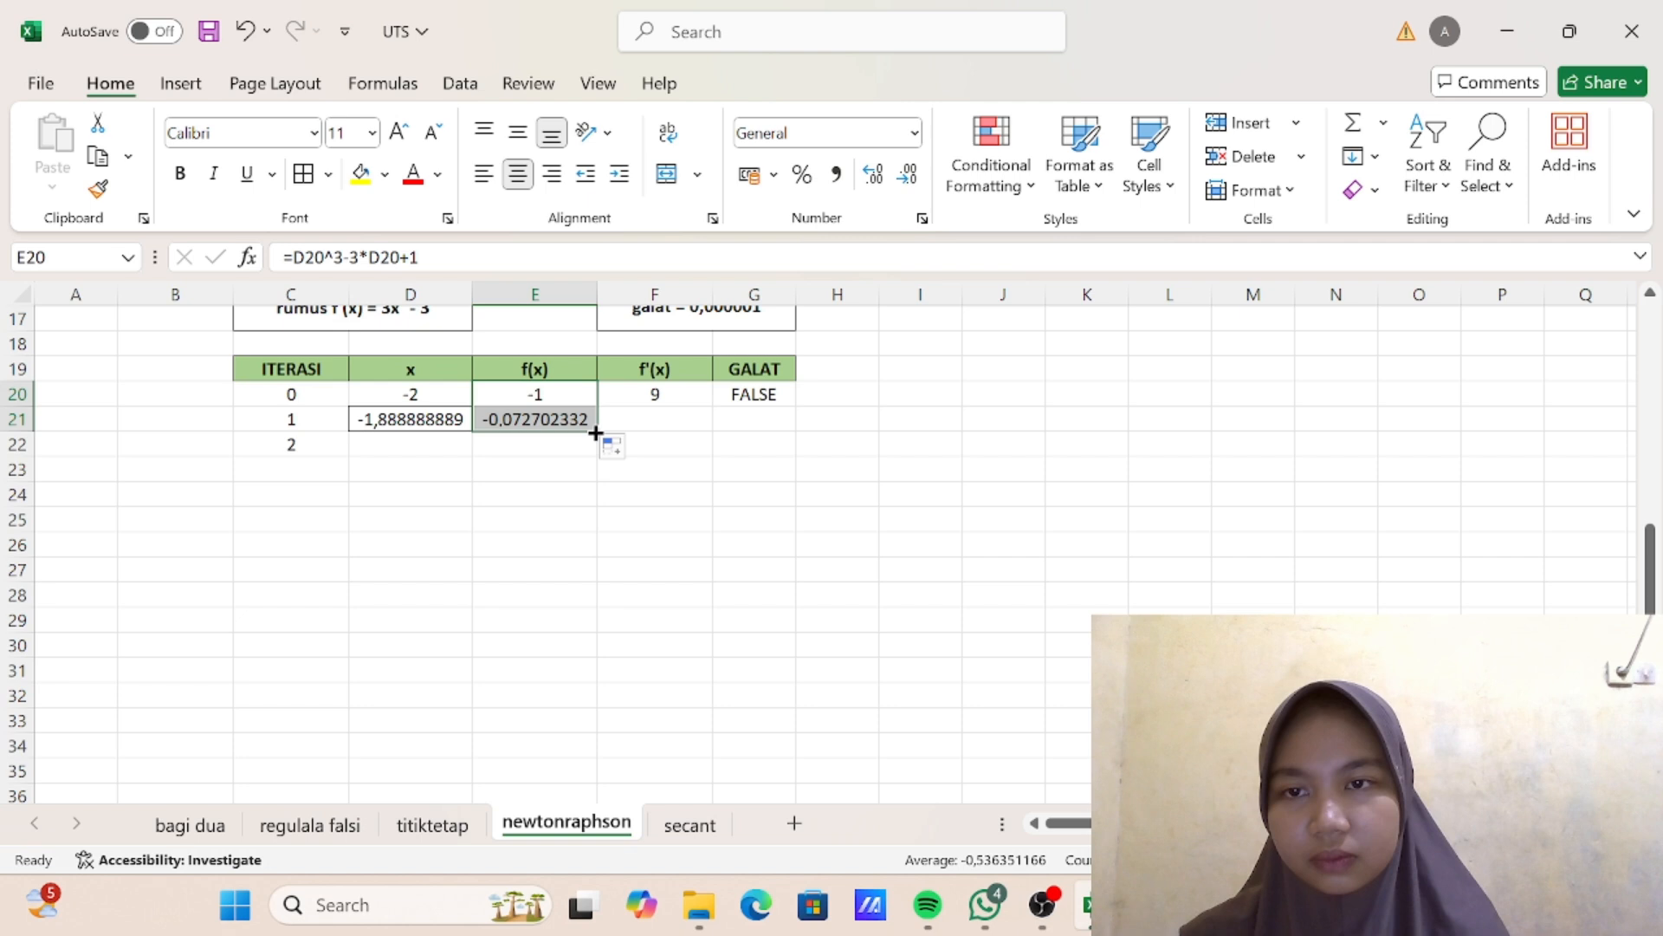
{"action": "double_click", "coordinate": [495, 422]}
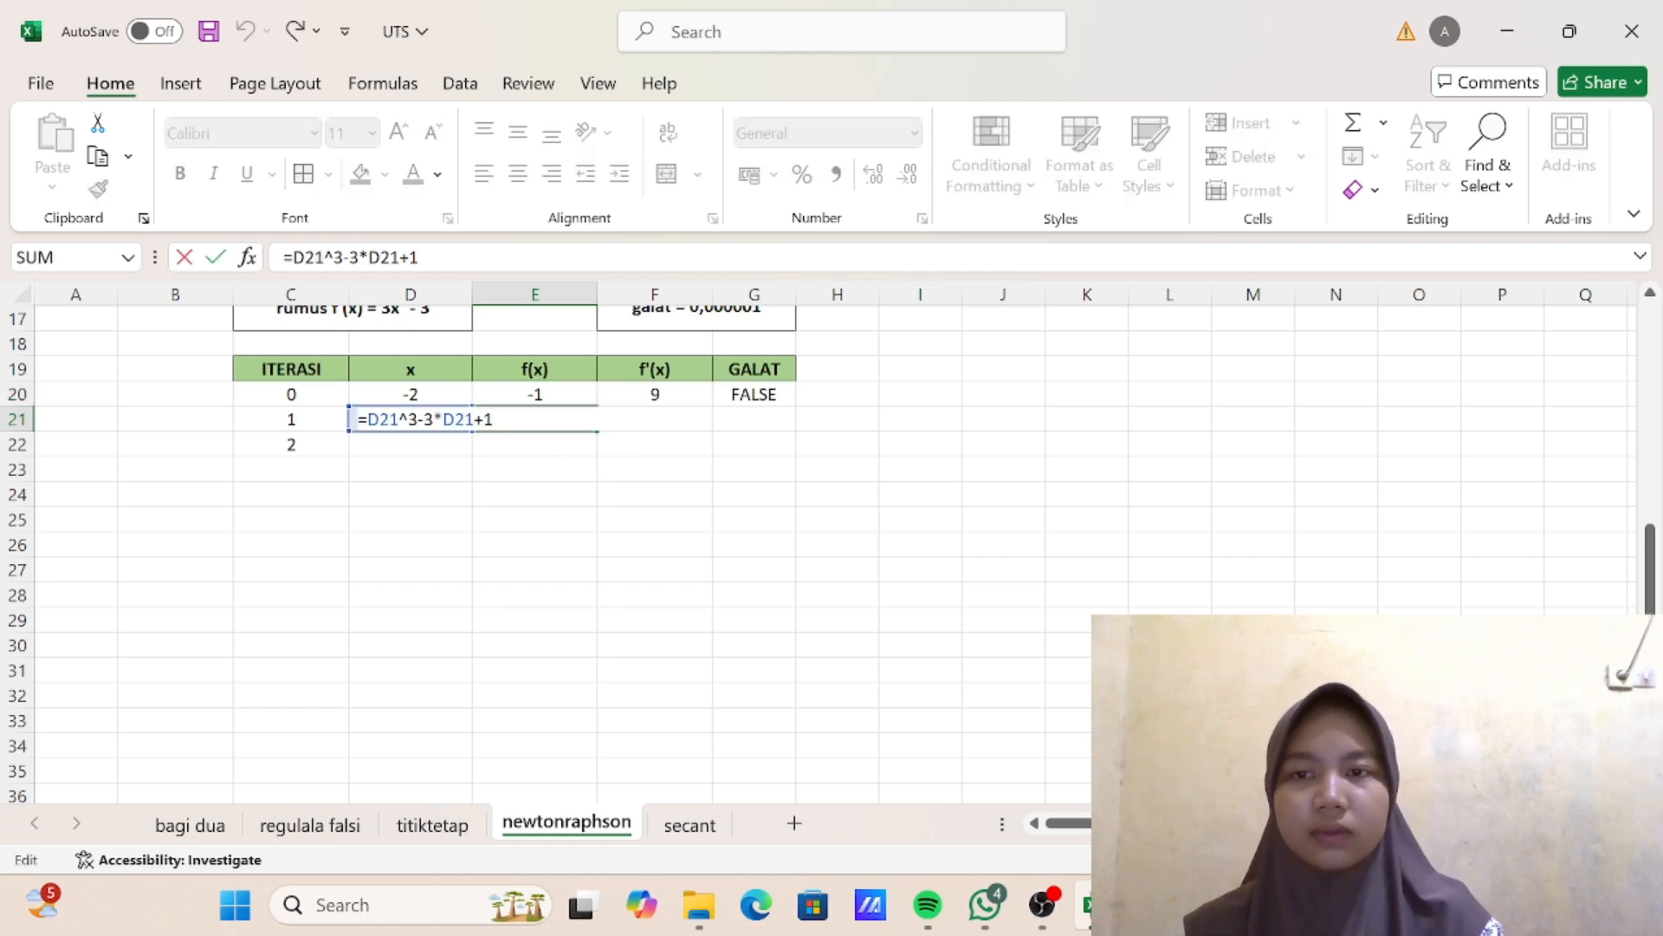
{"action": "key", "text": "Return"}
{"action": "left_click", "coordinate": [696, 396]}
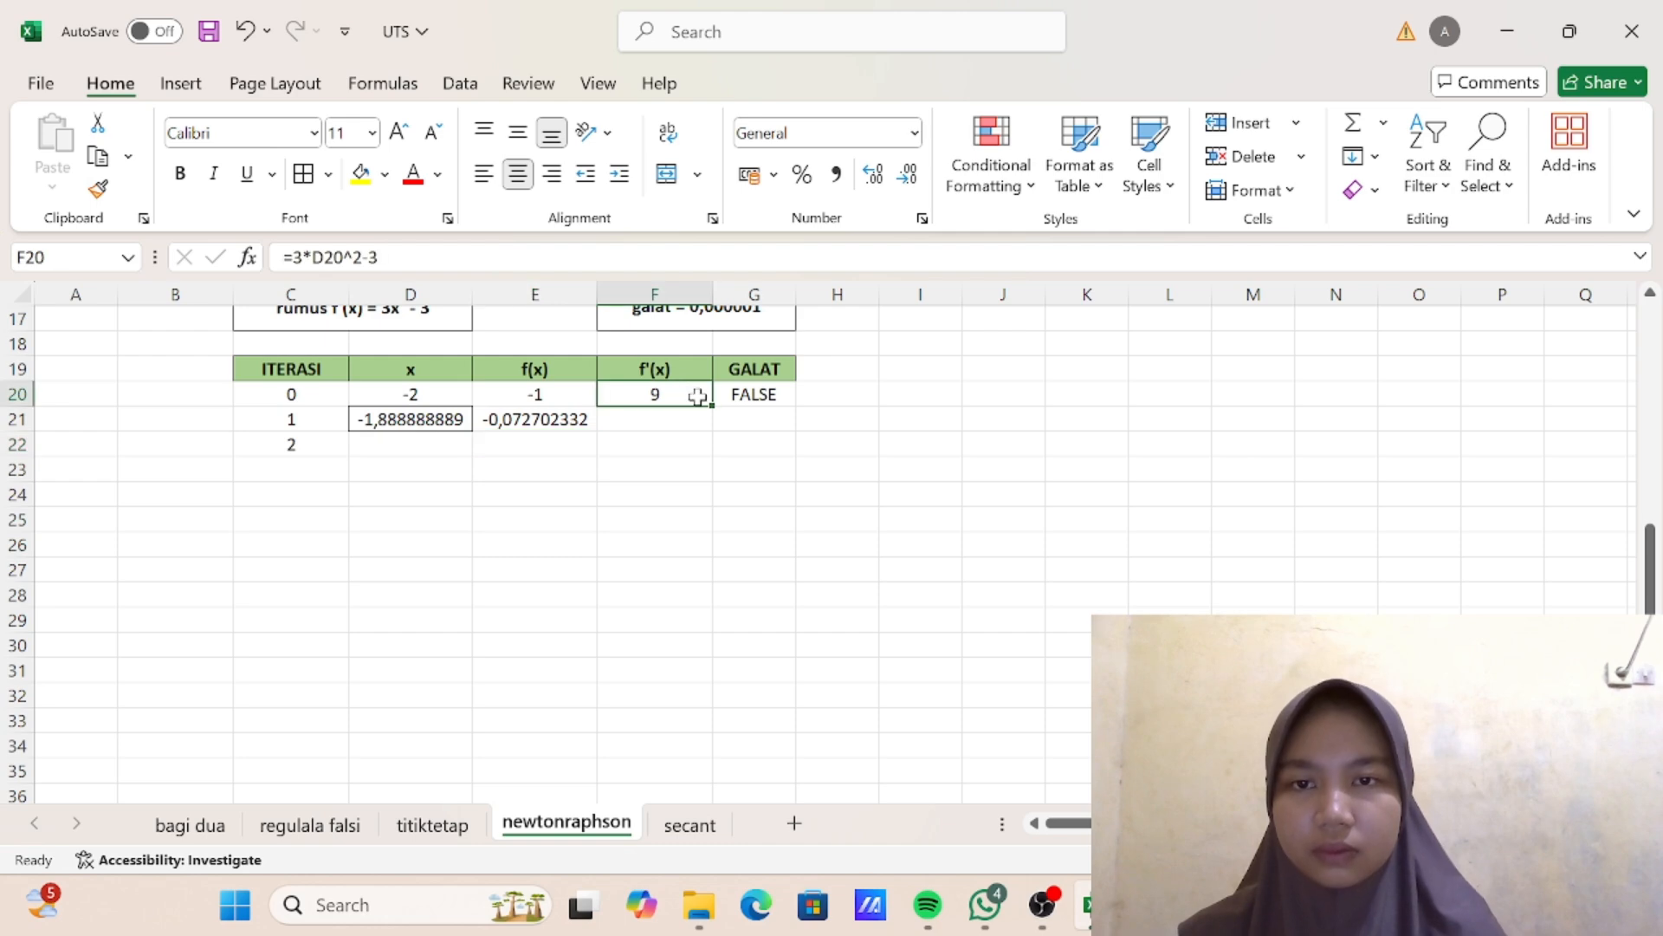
{"action": "left_click_drag", "start_coordinate": [710, 404], "coordinate": [712, 433]}
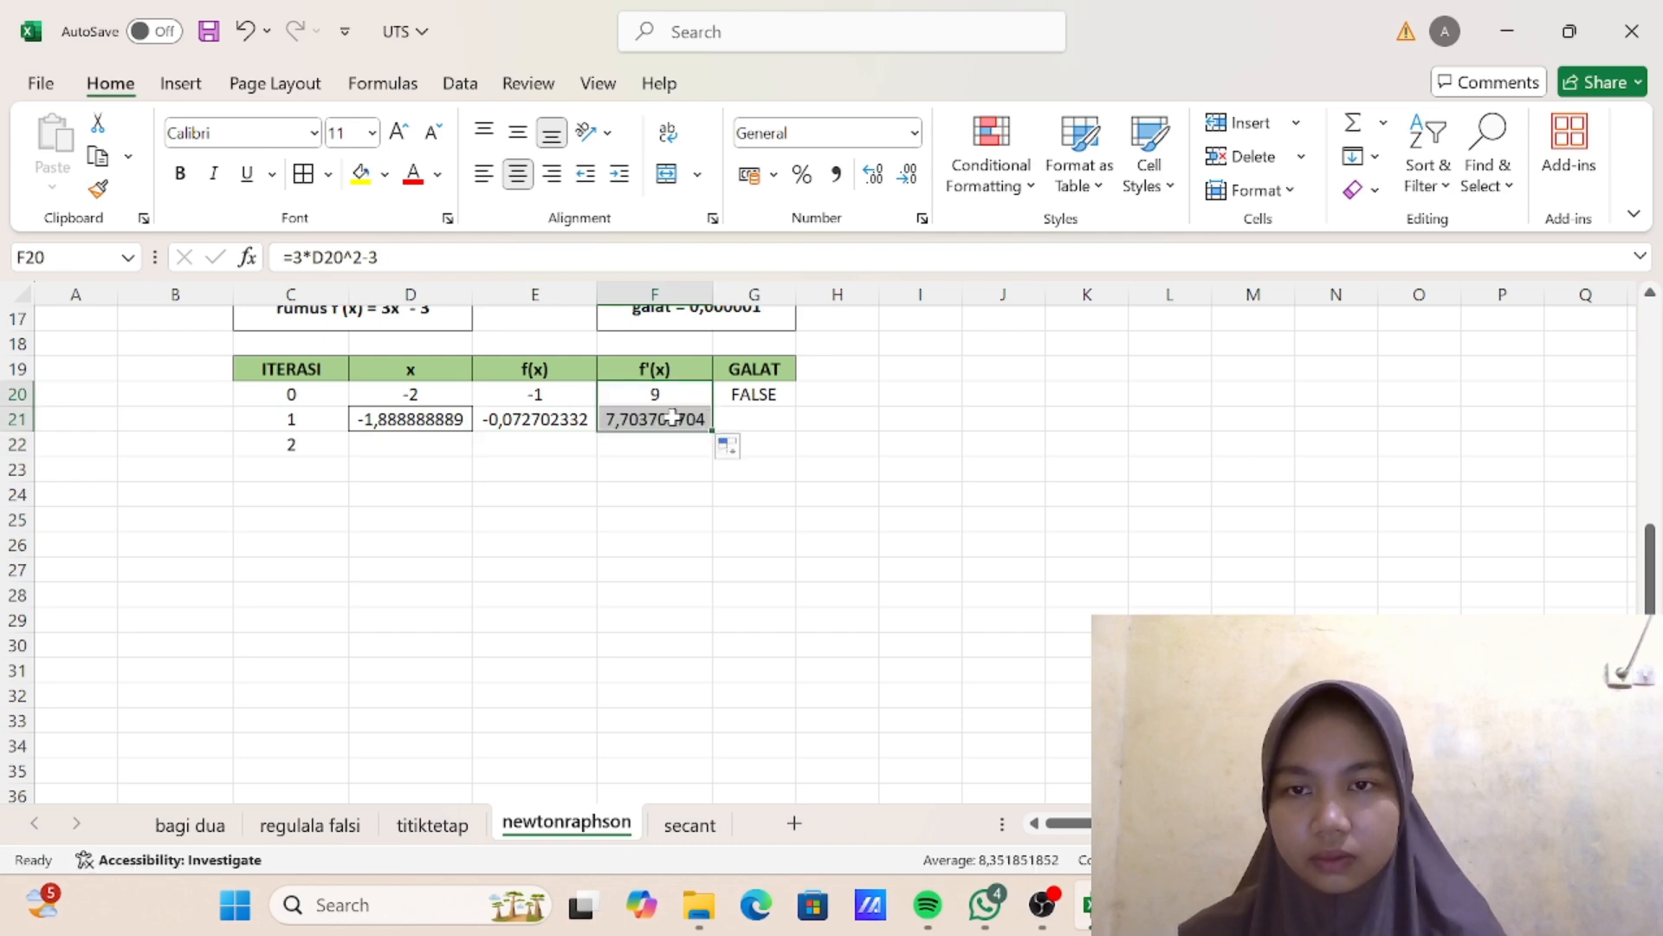
{"action": "scroll", "coordinate": [672, 417], "scroll_direction": "up", "scroll_amount": 4}
{"action": "scroll", "coordinate": [672, 417], "scroll_direction": "down", "scroll_amount": 4}
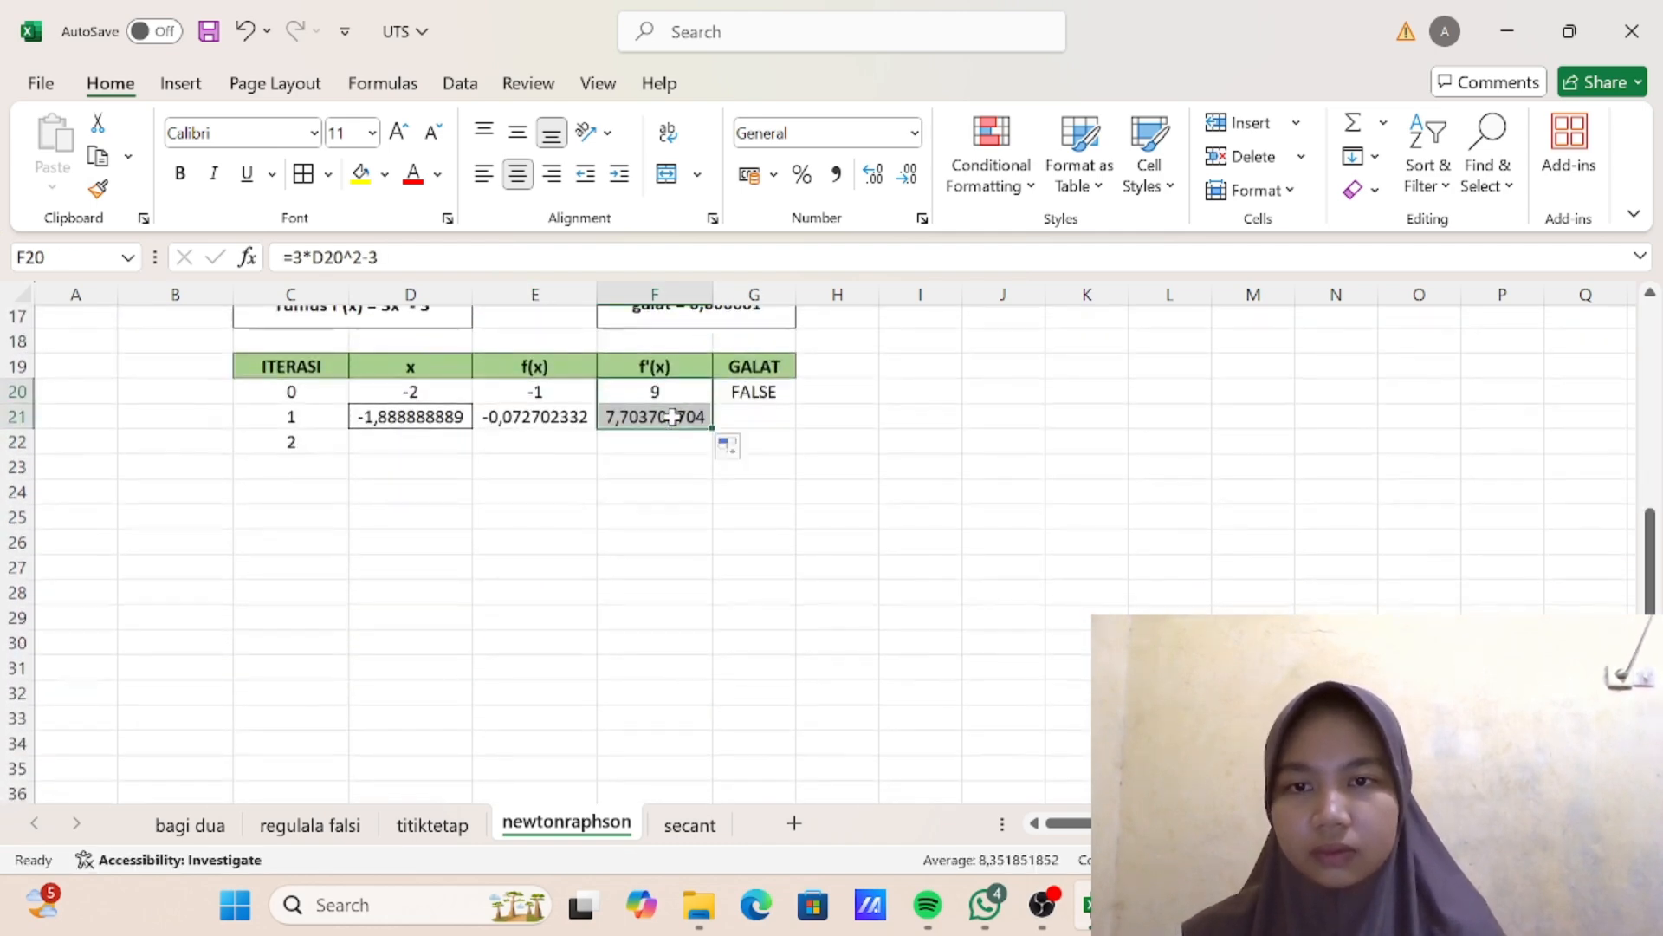
- Fill the galat test from G20 down to row 21 and extend the iteration 1 row's formulas down to iteration 3 in row 23
{"action": "left_click", "coordinate": [773, 395]}
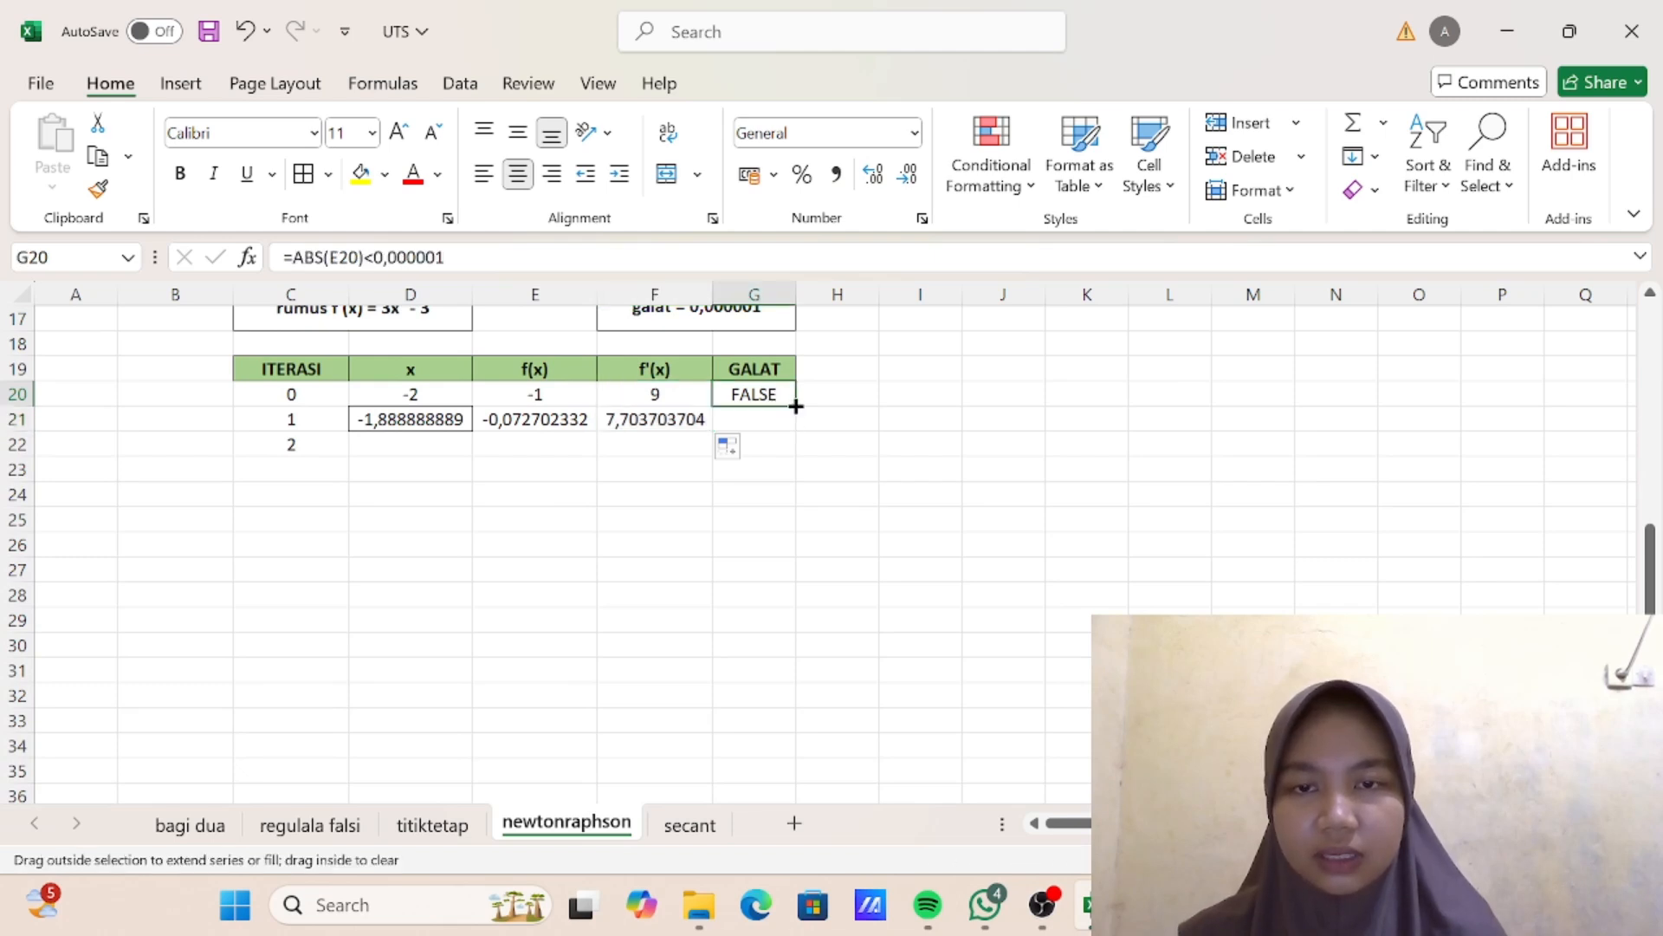
{"action": "left_click_drag", "start_coordinate": [795, 407], "coordinate": [796, 433]}
{"action": "left_click", "coordinate": [495, 473]}
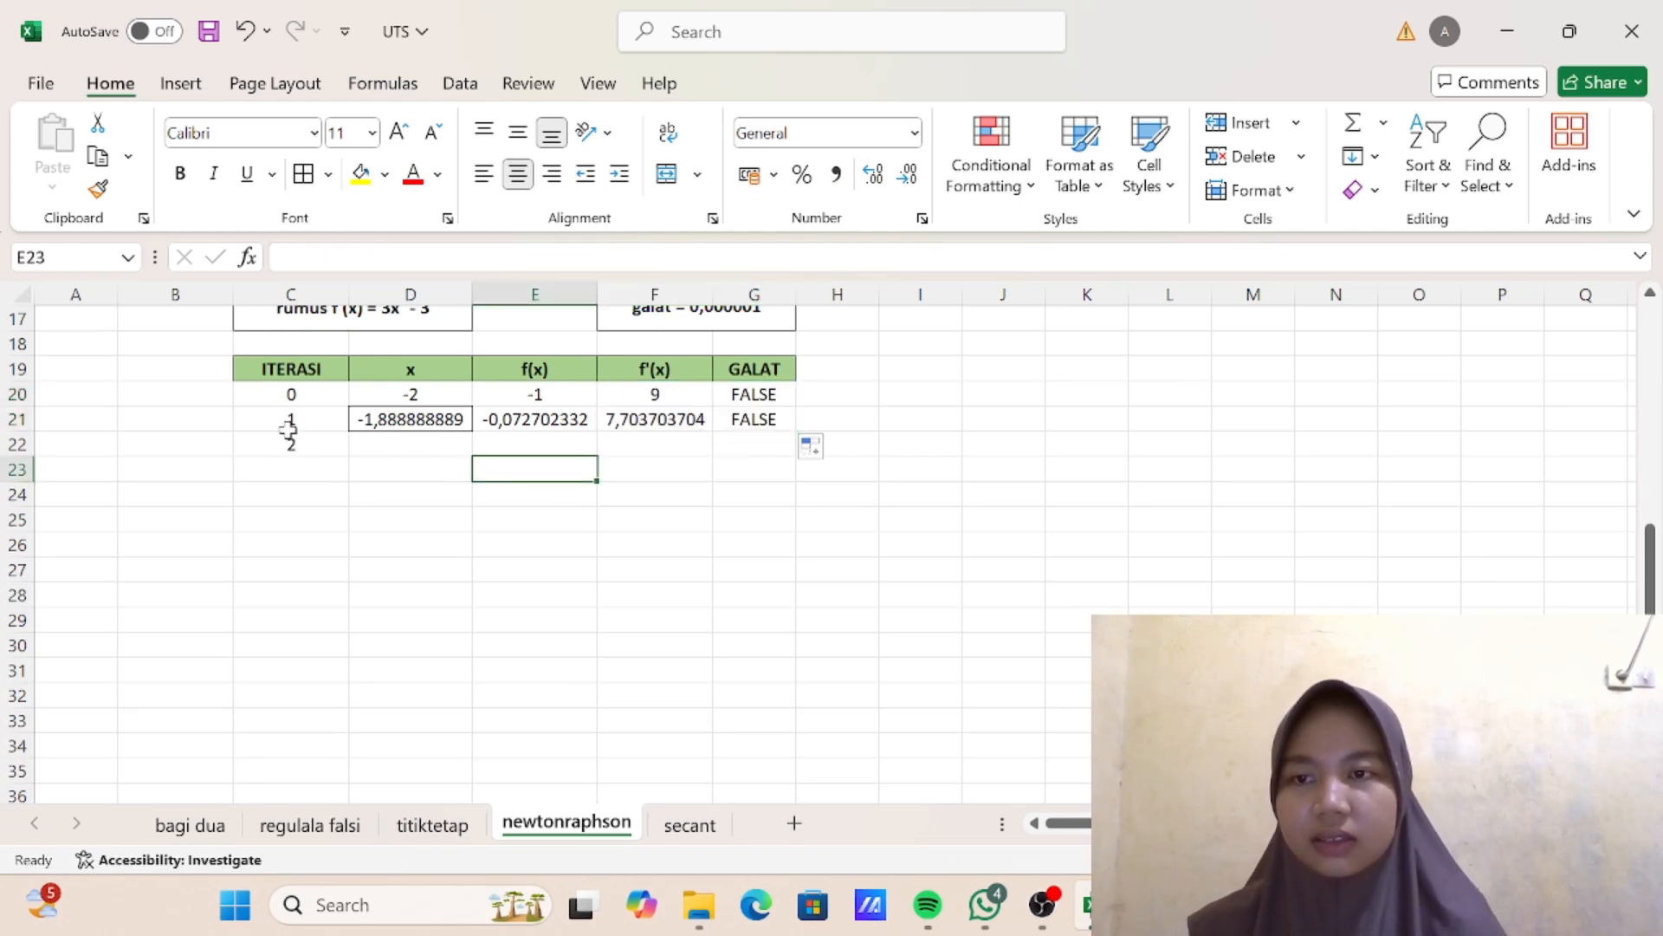
{"action": "left_click_drag", "start_coordinate": [288, 428], "coordinate": [785, 494]}
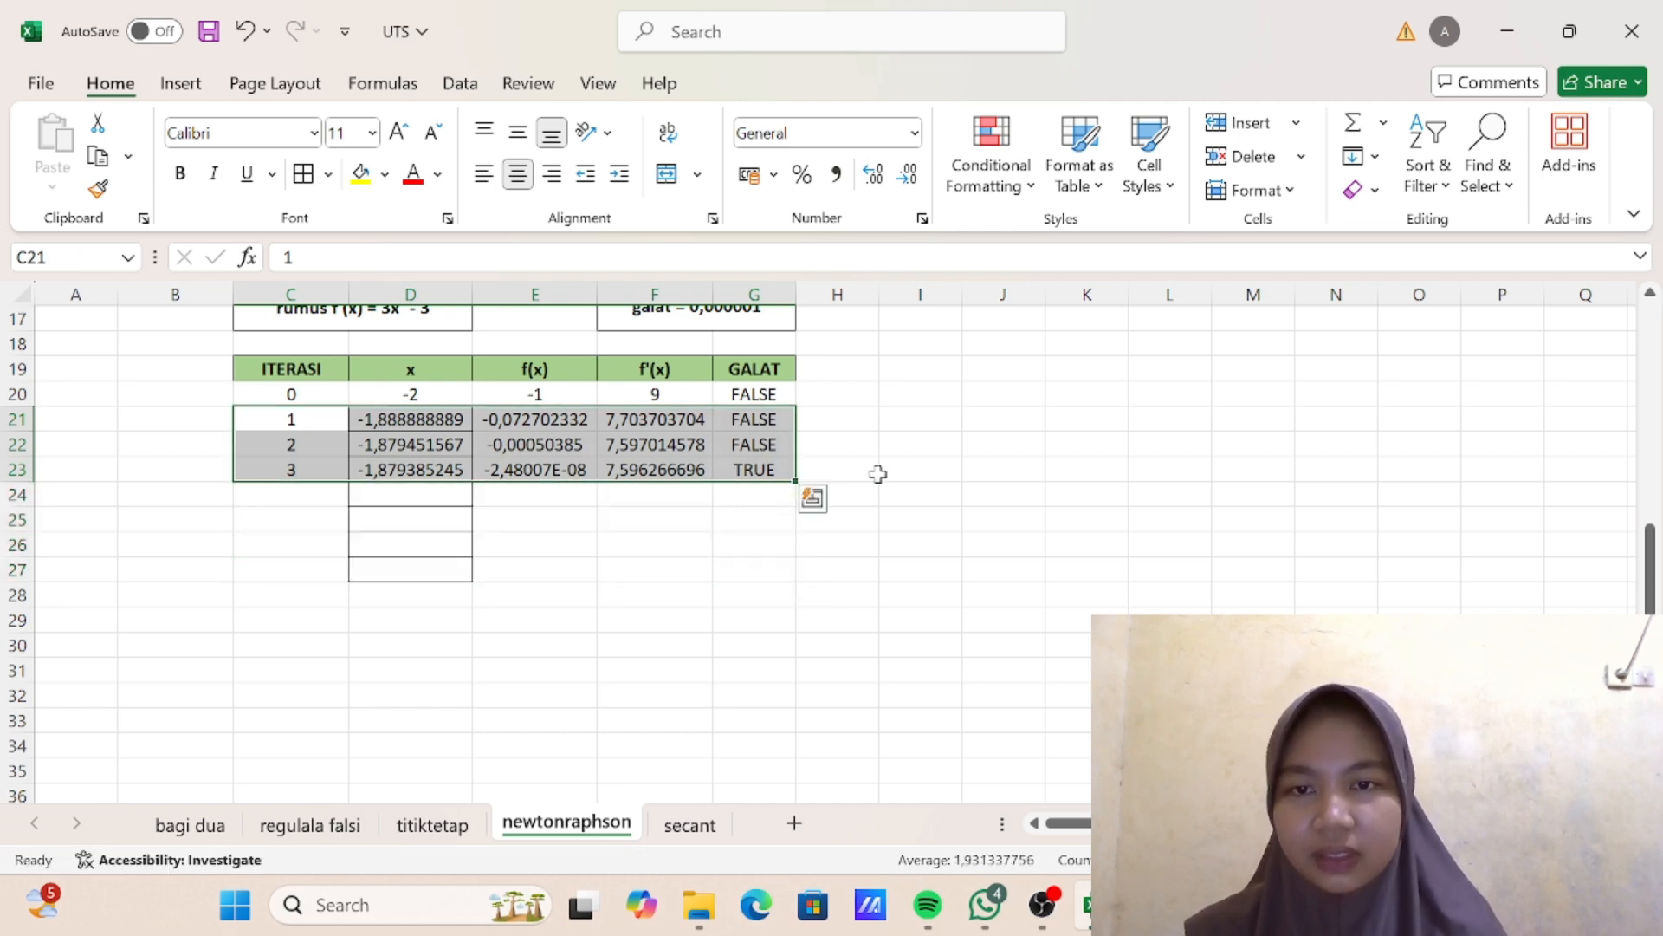
{"action": "left_click", "coordinate": [876, 472]}
- Apply all borders to the iteration rows C20:G23 and remove the leftover borders from the empty cells D24:D27
{"action": "left_click", "coordinate": [289, 392]}
{"action": "left_click_drag", "start_coordinate": [363, 406], "coordinate": [748, 477]}
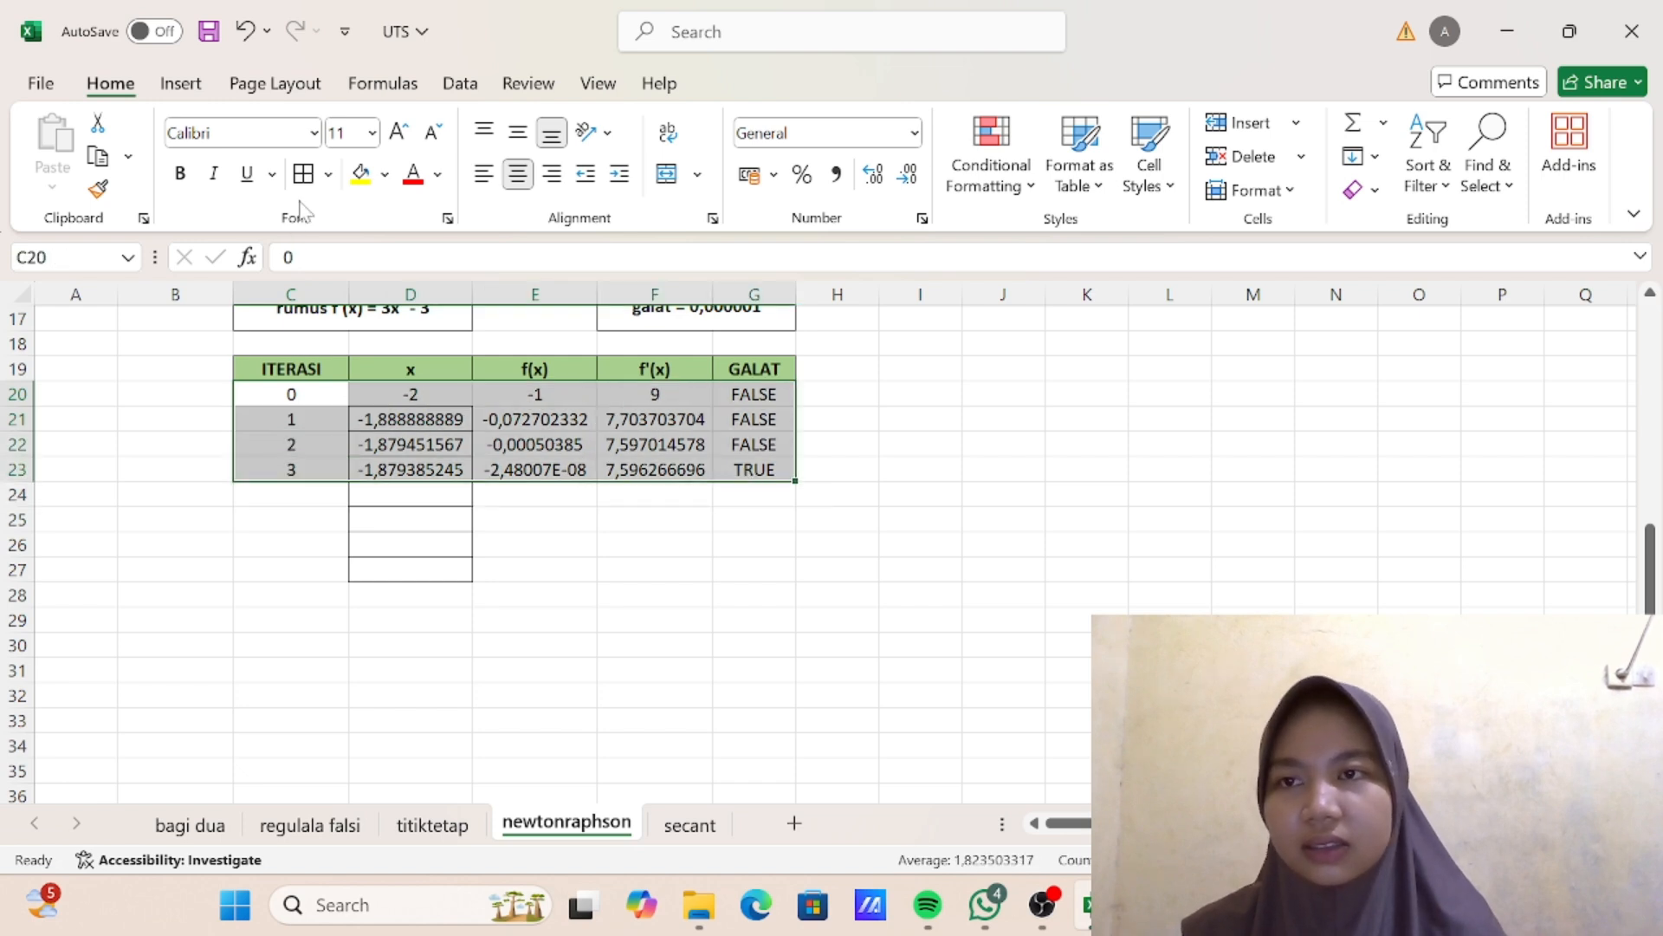
{"action": "left_click_drag", "start_coordinate": [367, 495], "coordinate": [450, 565]}
{"action": "left_click", "coordinate": [329, 175]}
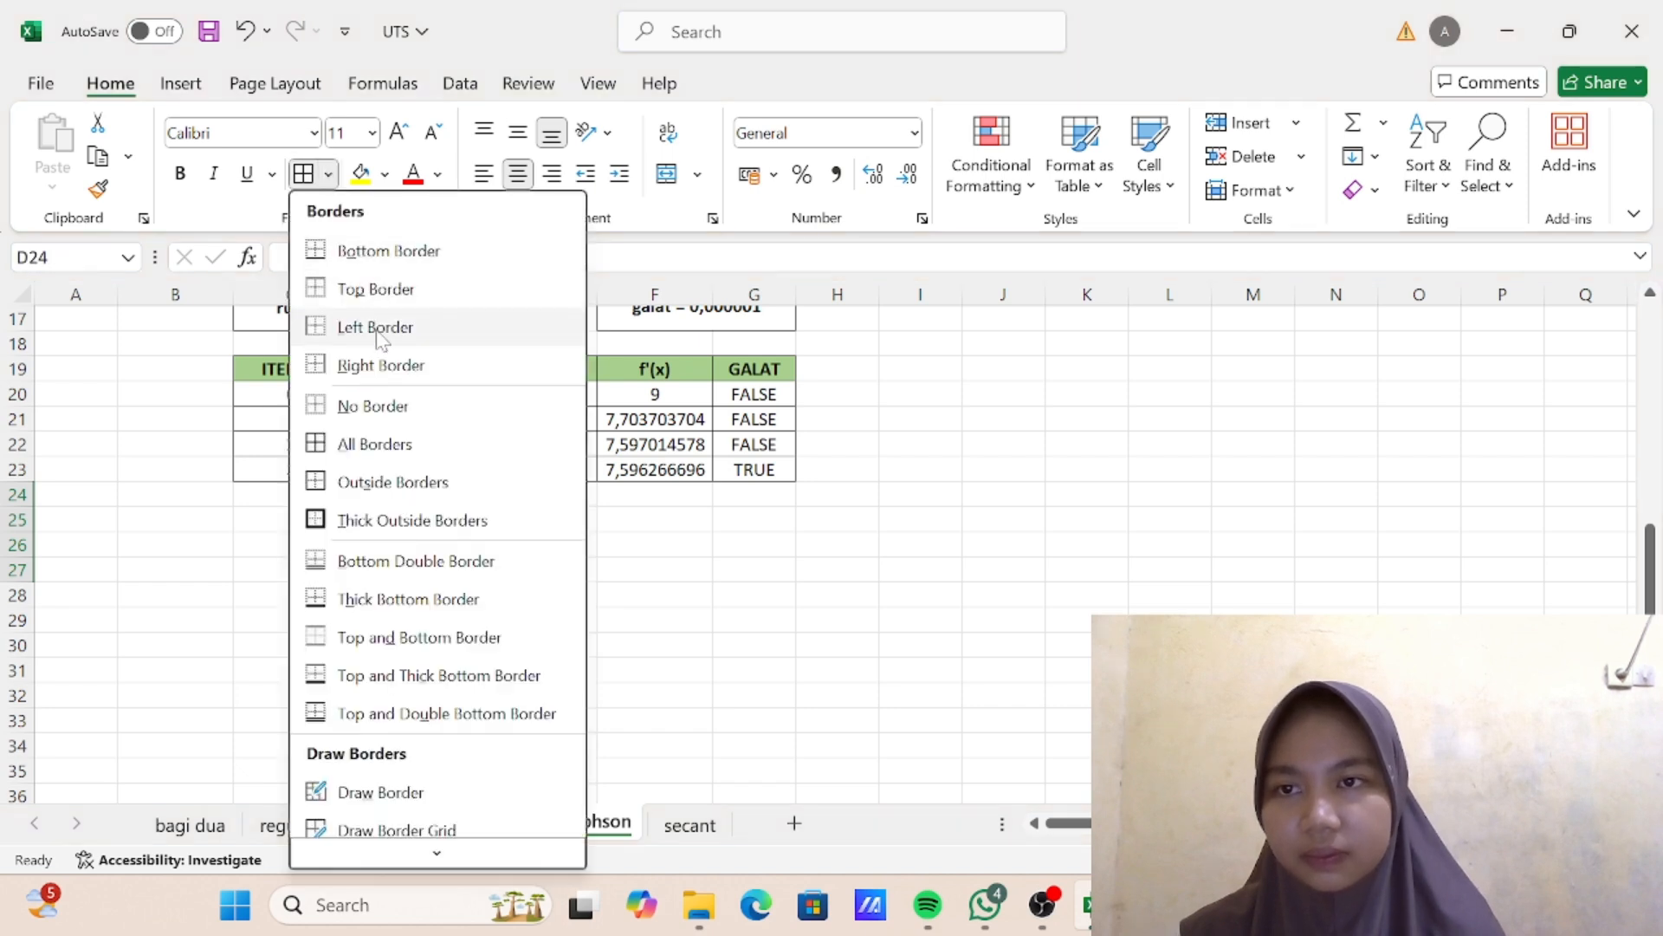
{"action": "left_click", "coordinate": [378, 400]}
- Add a bottom border to the x values in D20:D23 to close the table's lower edge
{"action": "left_click", "coordinate": [392, 413]}
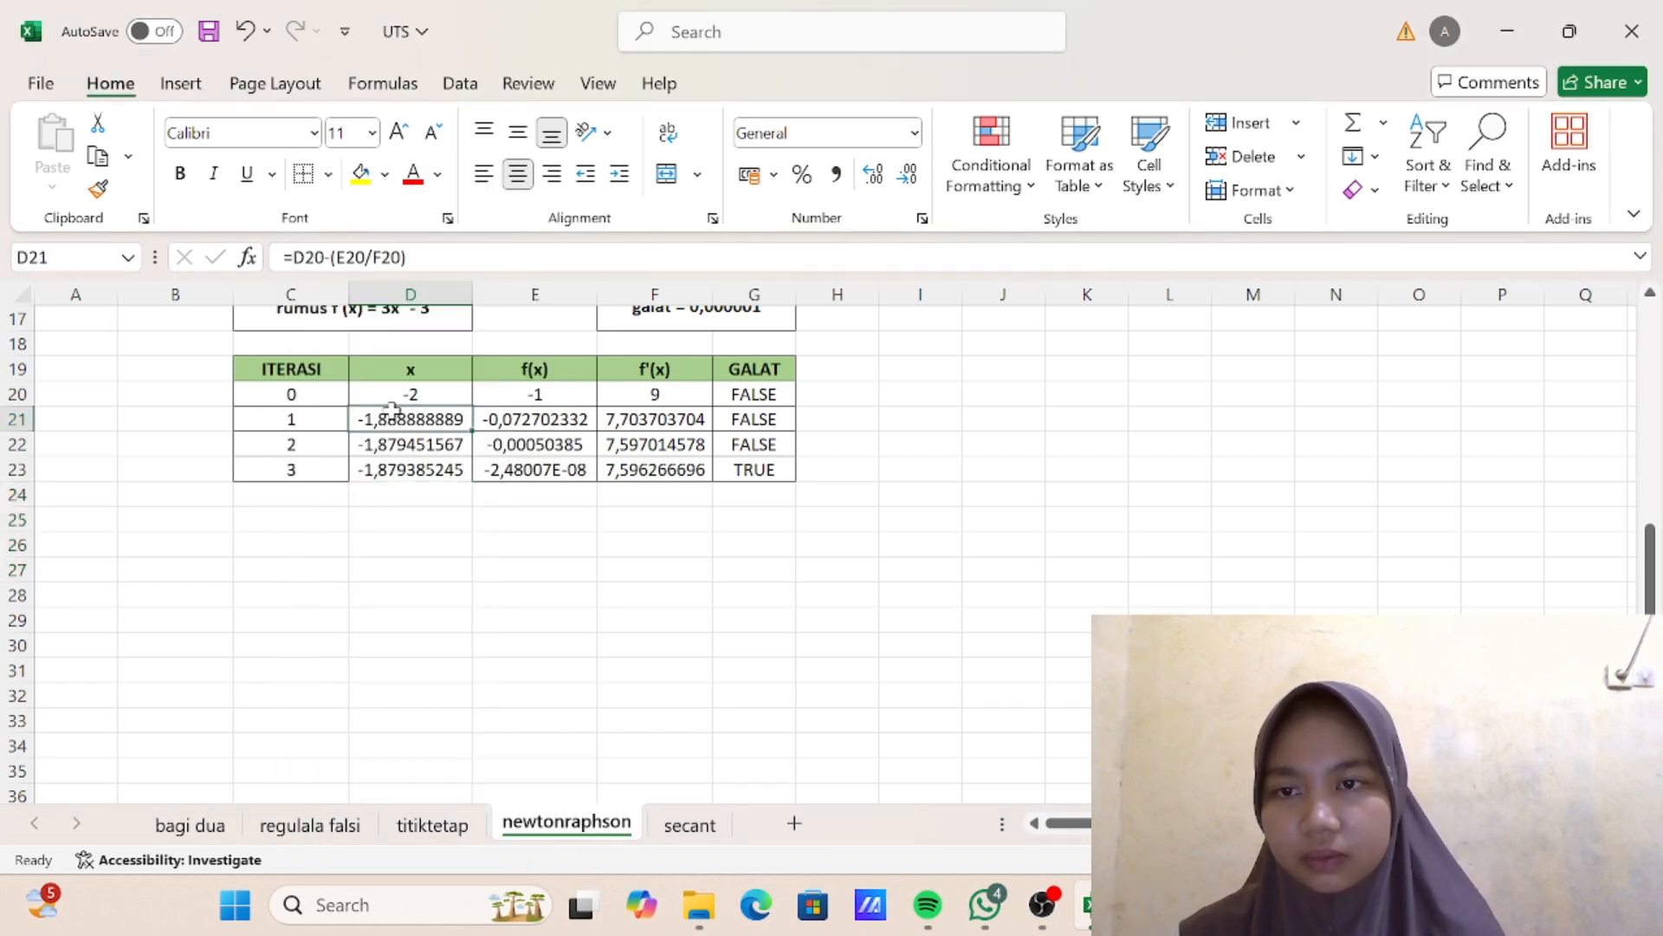
{"action": "left_click_drag", "start_coordinate": [407, 398], "coordinate": [444, 468]}
{"action": "left_click", "coordinate": [329, 175]}
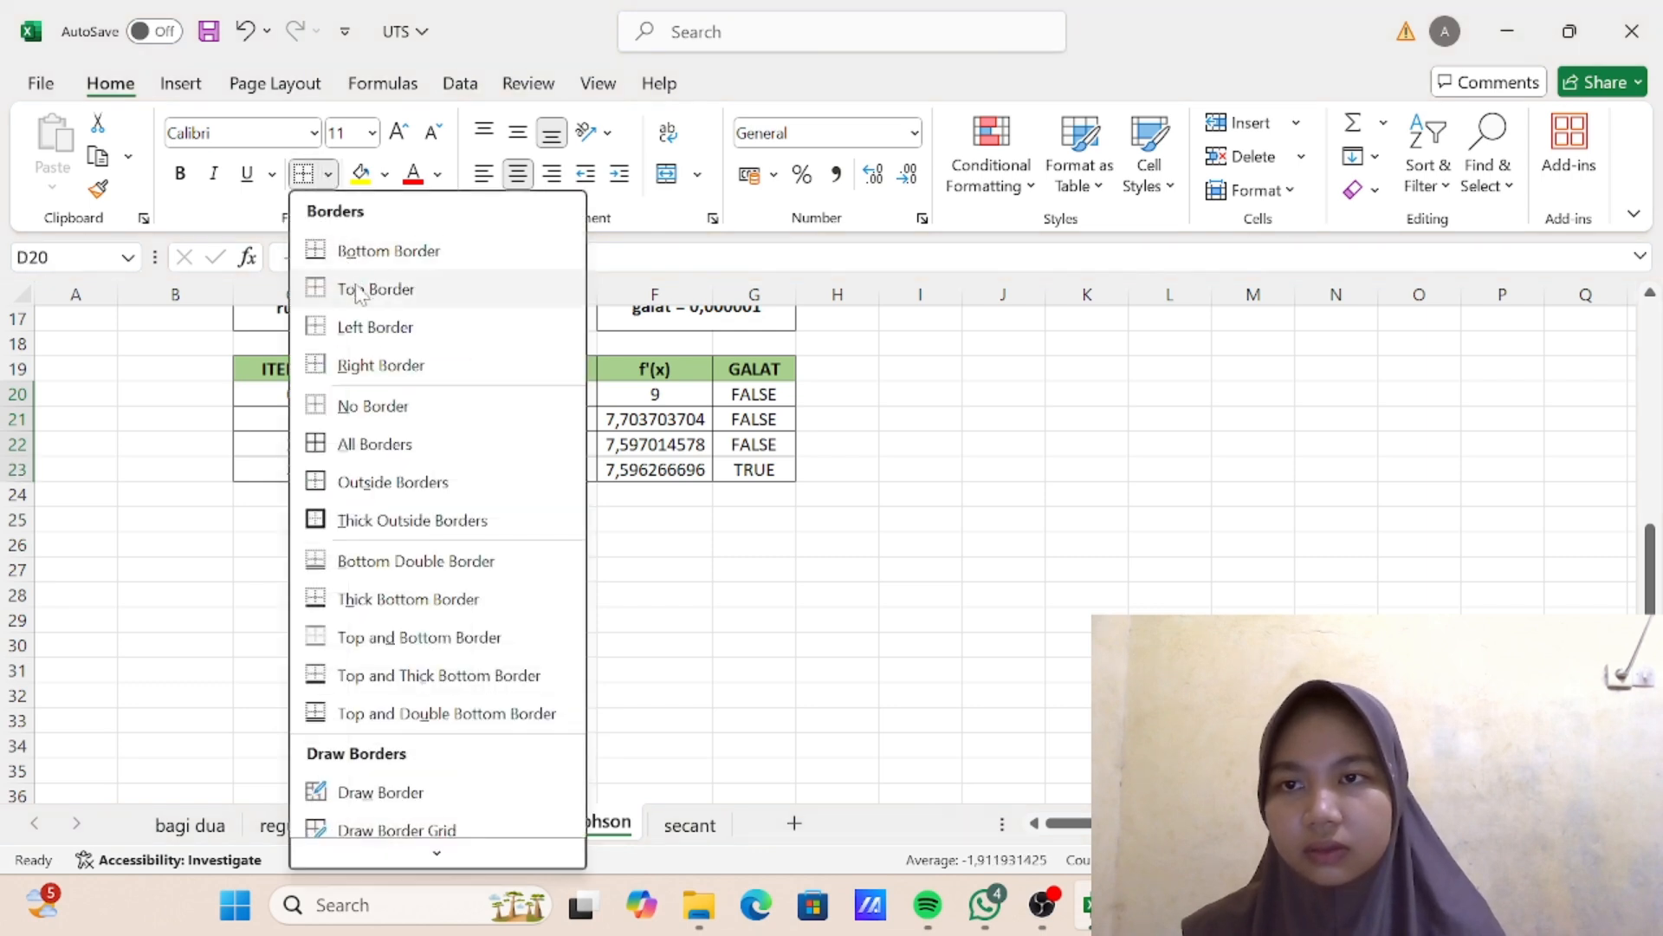
{"action": "left_click", "coordinate": [363, 260]}
{"action": "left_click", "coordinate": [658, 494]}
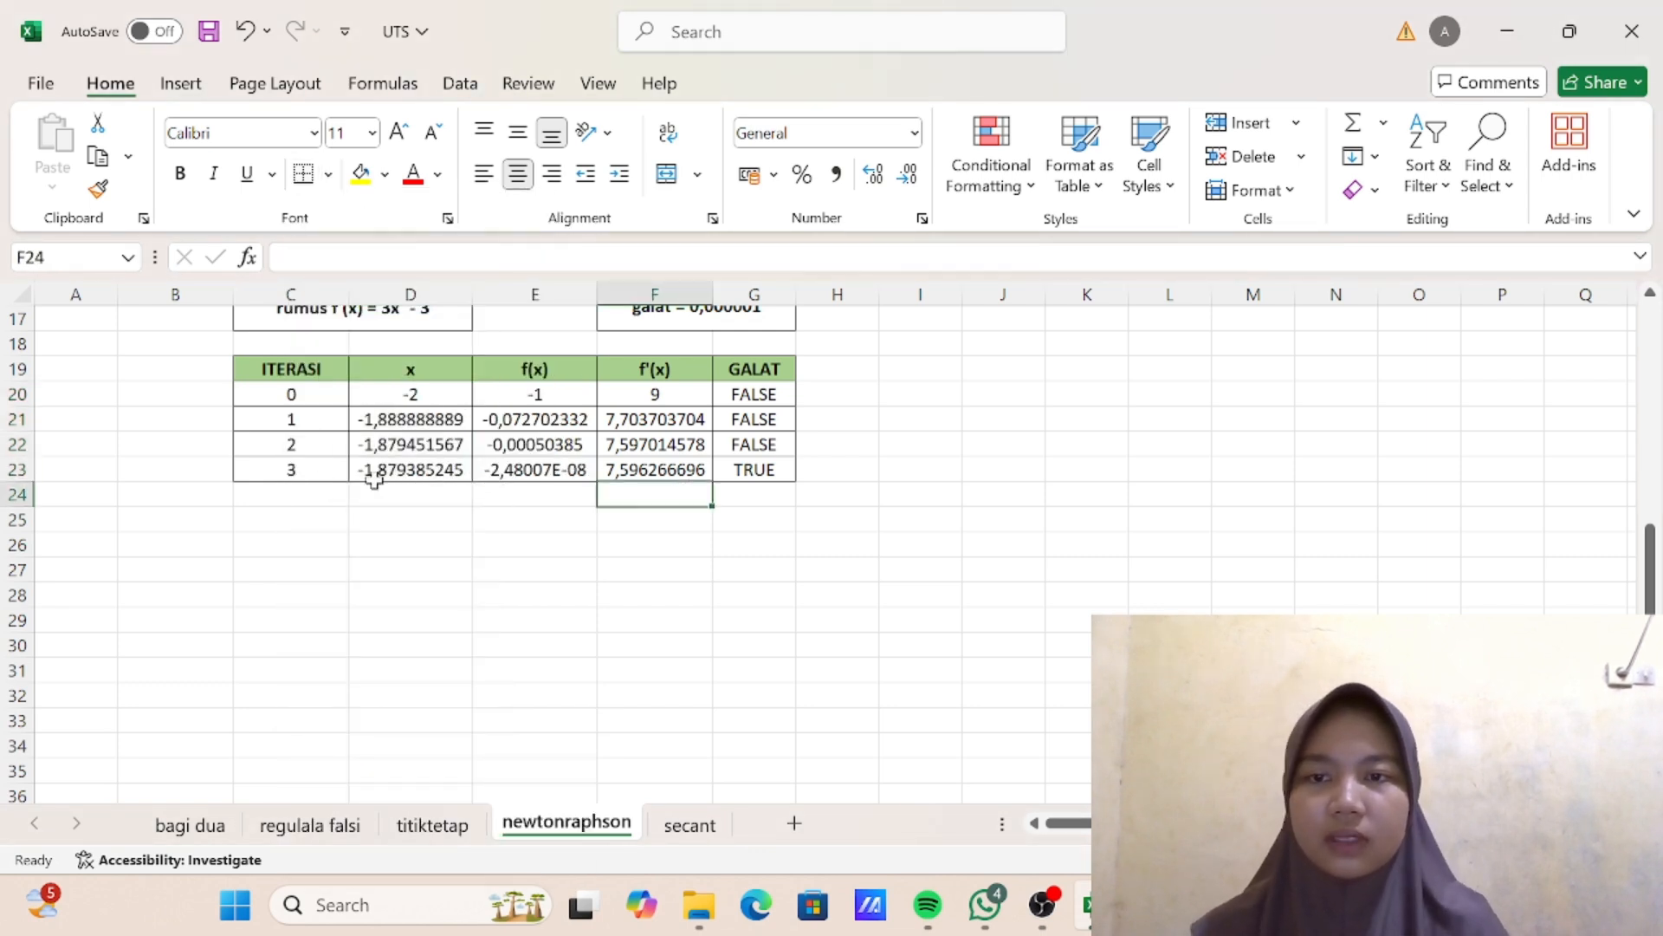
- Highlight the iteration 3 row C23:G23 with yellow fill
{"action": "left_click_drag", "start_coordinate": [293, 470], "coordinate": [742, 472]}
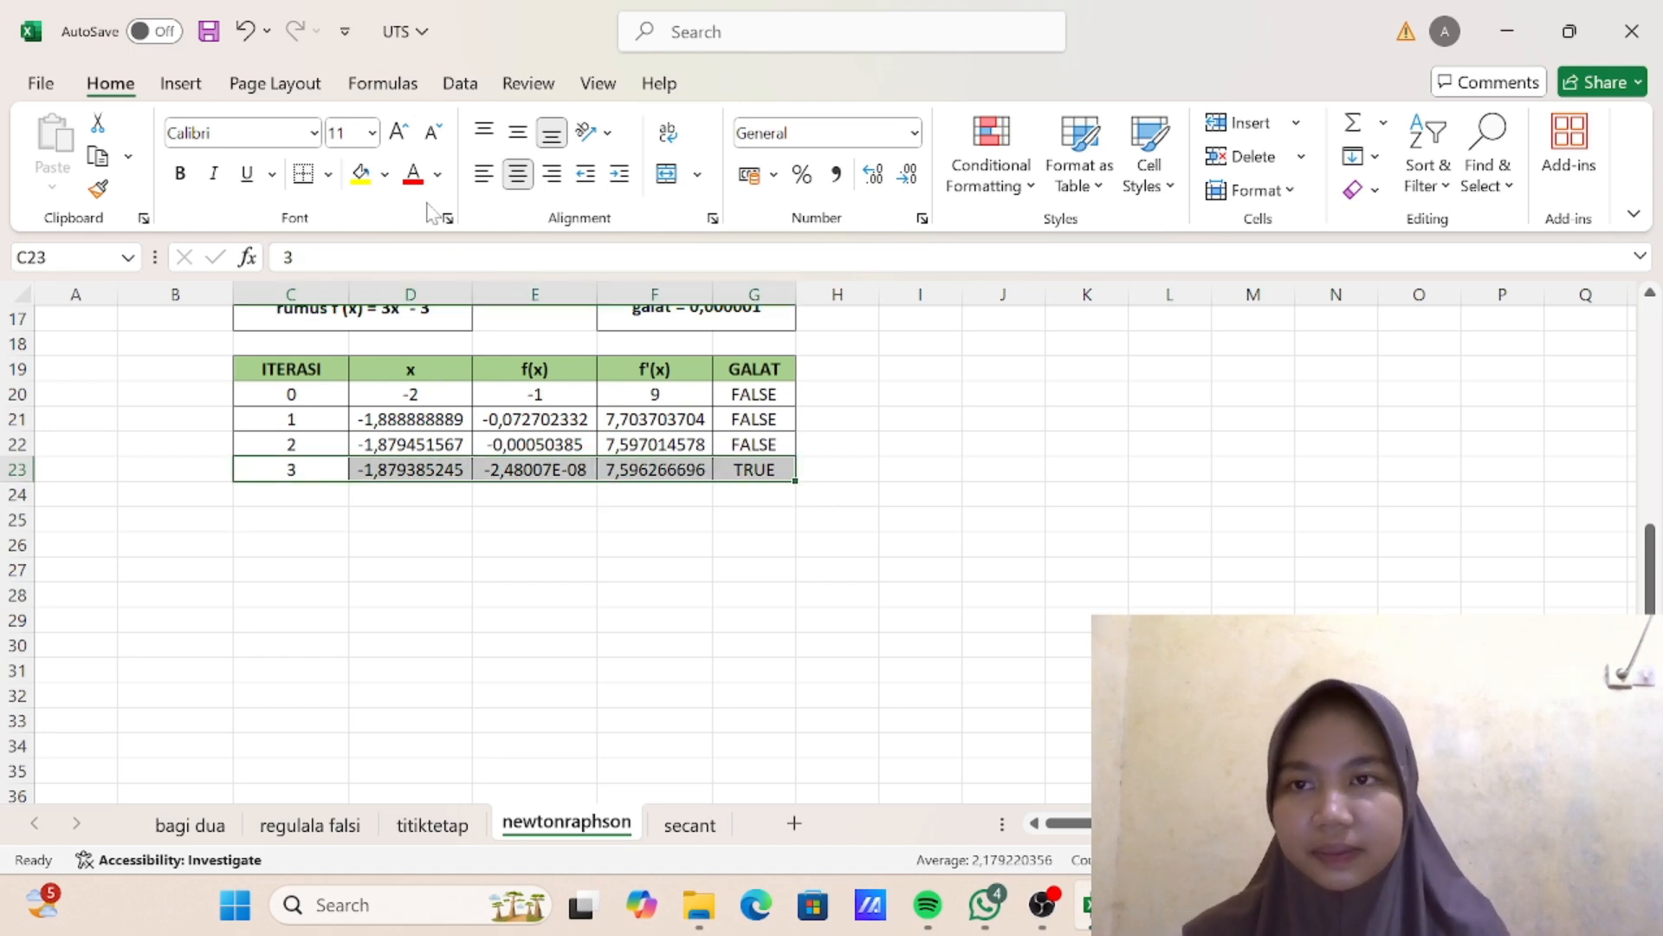
{"action": "left_click", "coordinate": [362, 173]}
{"action": "left_click", "coordinate": [622, 520]}
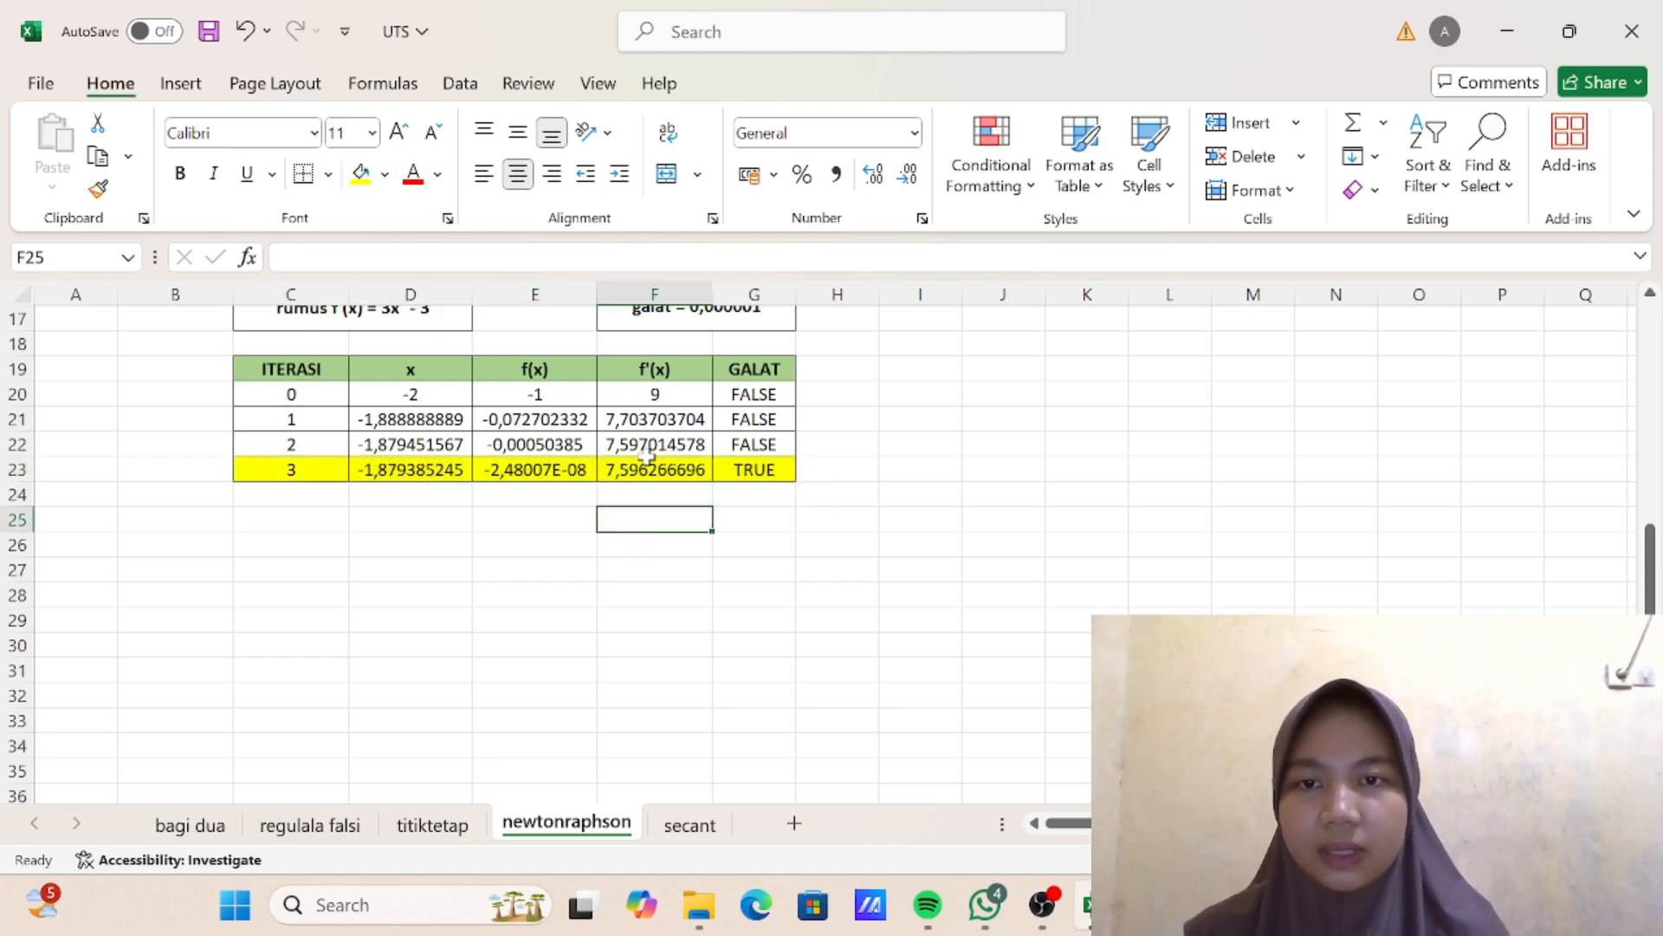
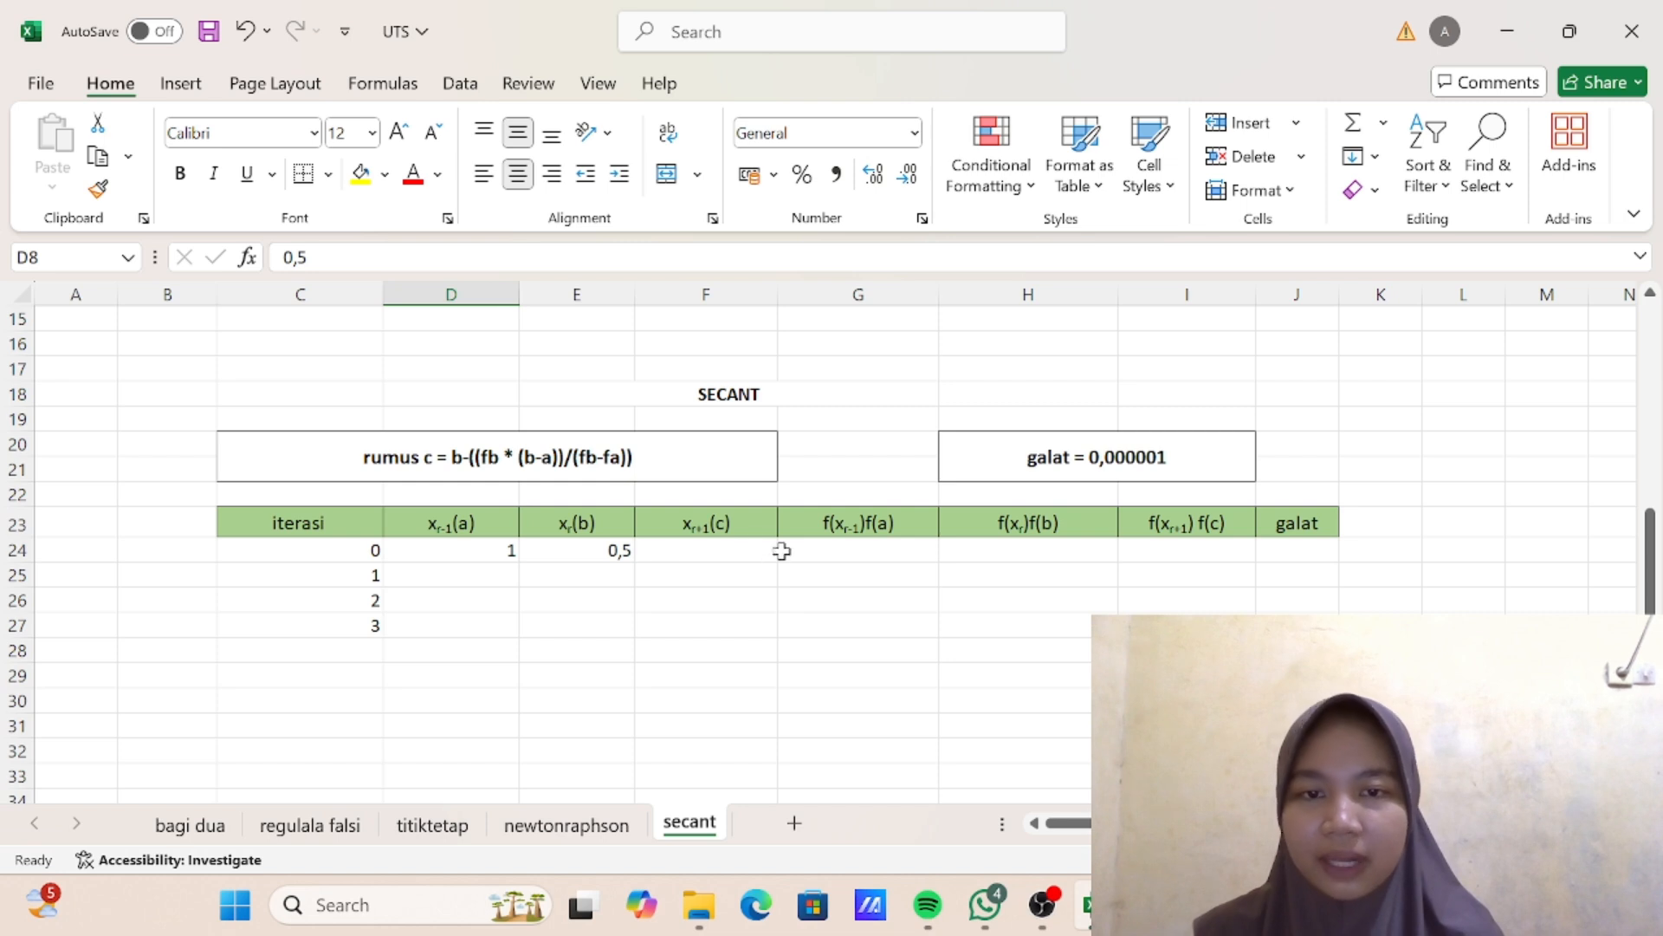
- Enter the f(a) formula =D24^3-3*D24+1 for iteration 0 in G24 of the new secant table
{"action": "left_click", "coordinate": [875, 547]}
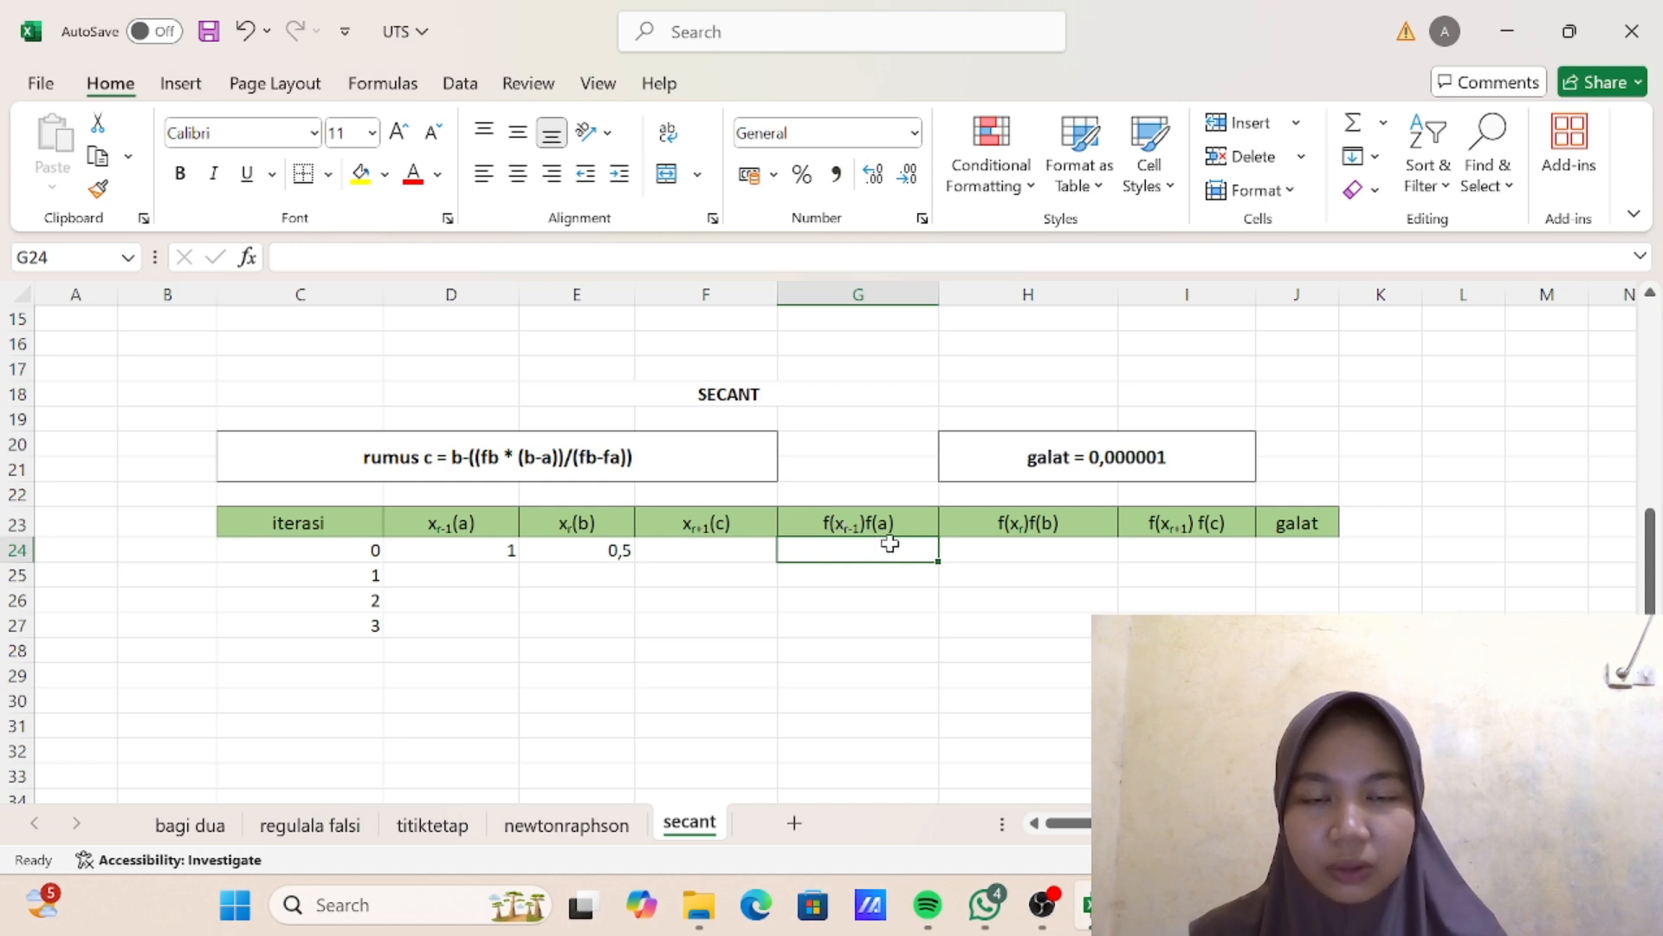
{"action": "type", "text": "="}
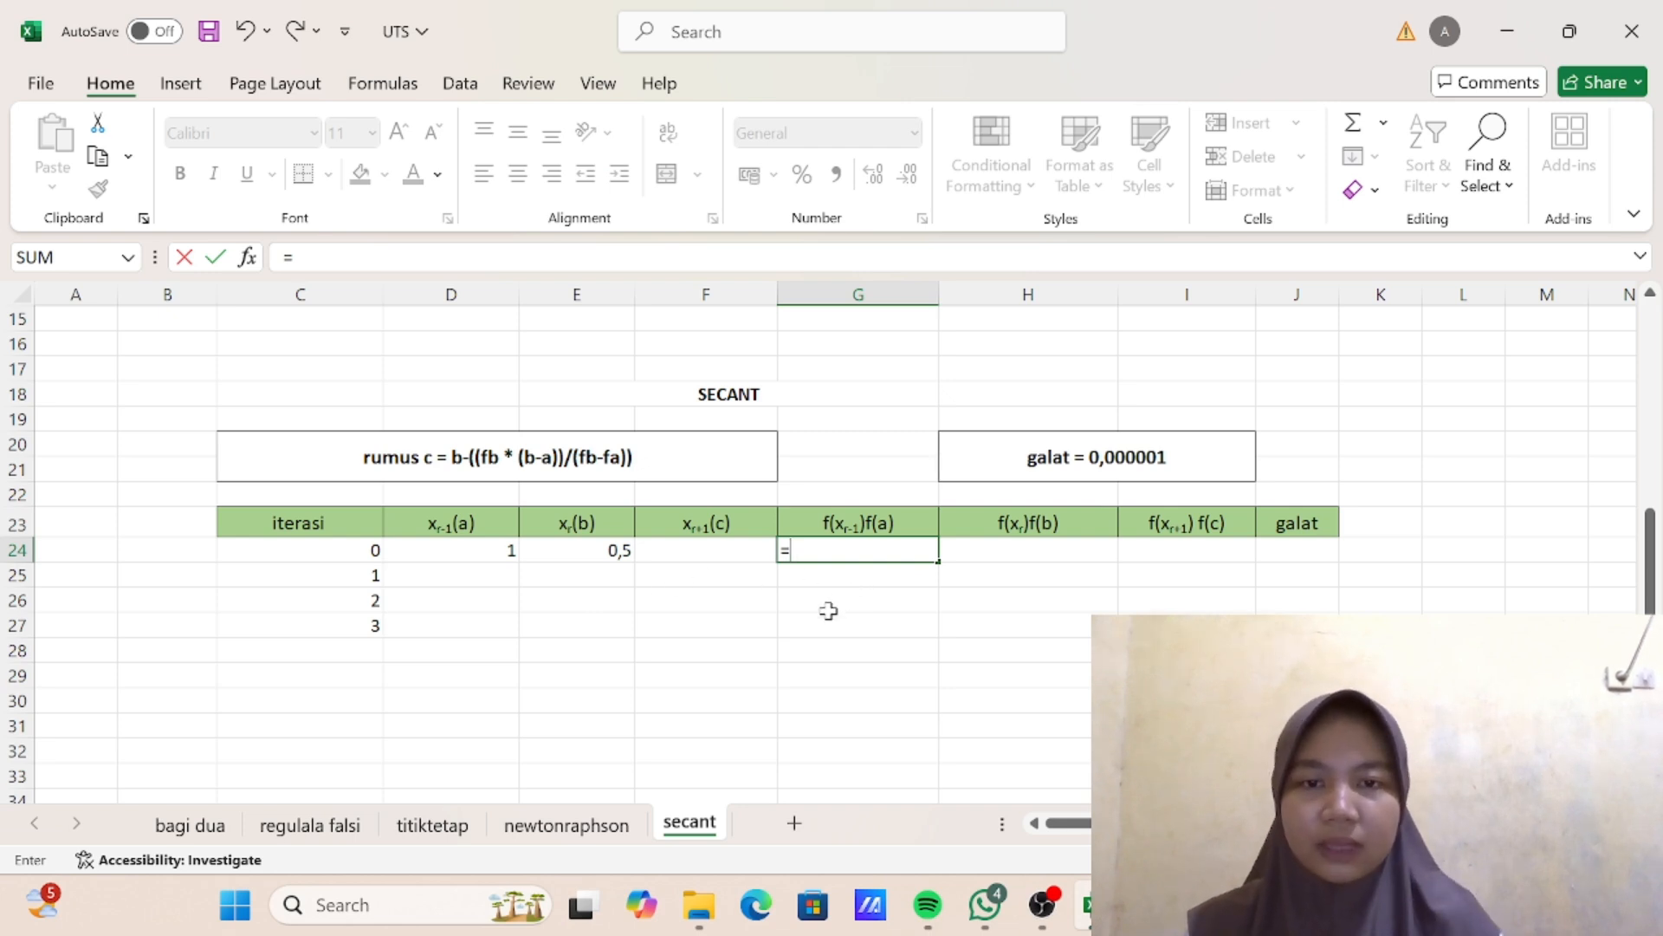
{"action": "left_click", "coordinate": [505, 554]}
{"action": "type", "text": "^3-3*"}
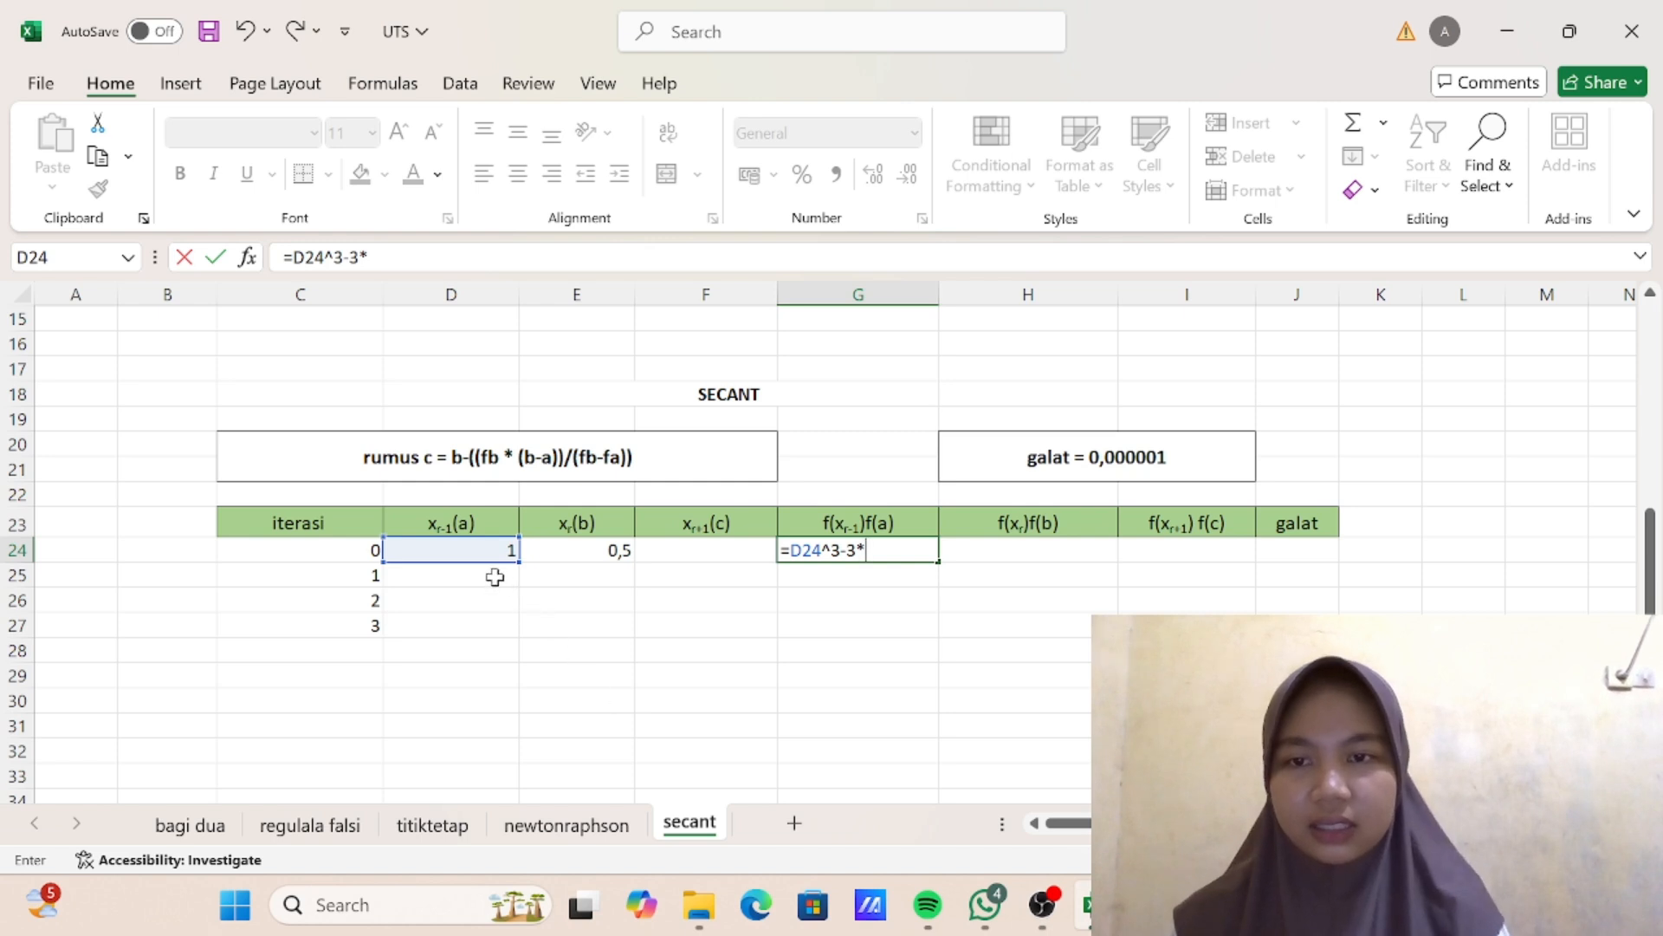
{"action": "left_click", "coordinate": [484, 550]}
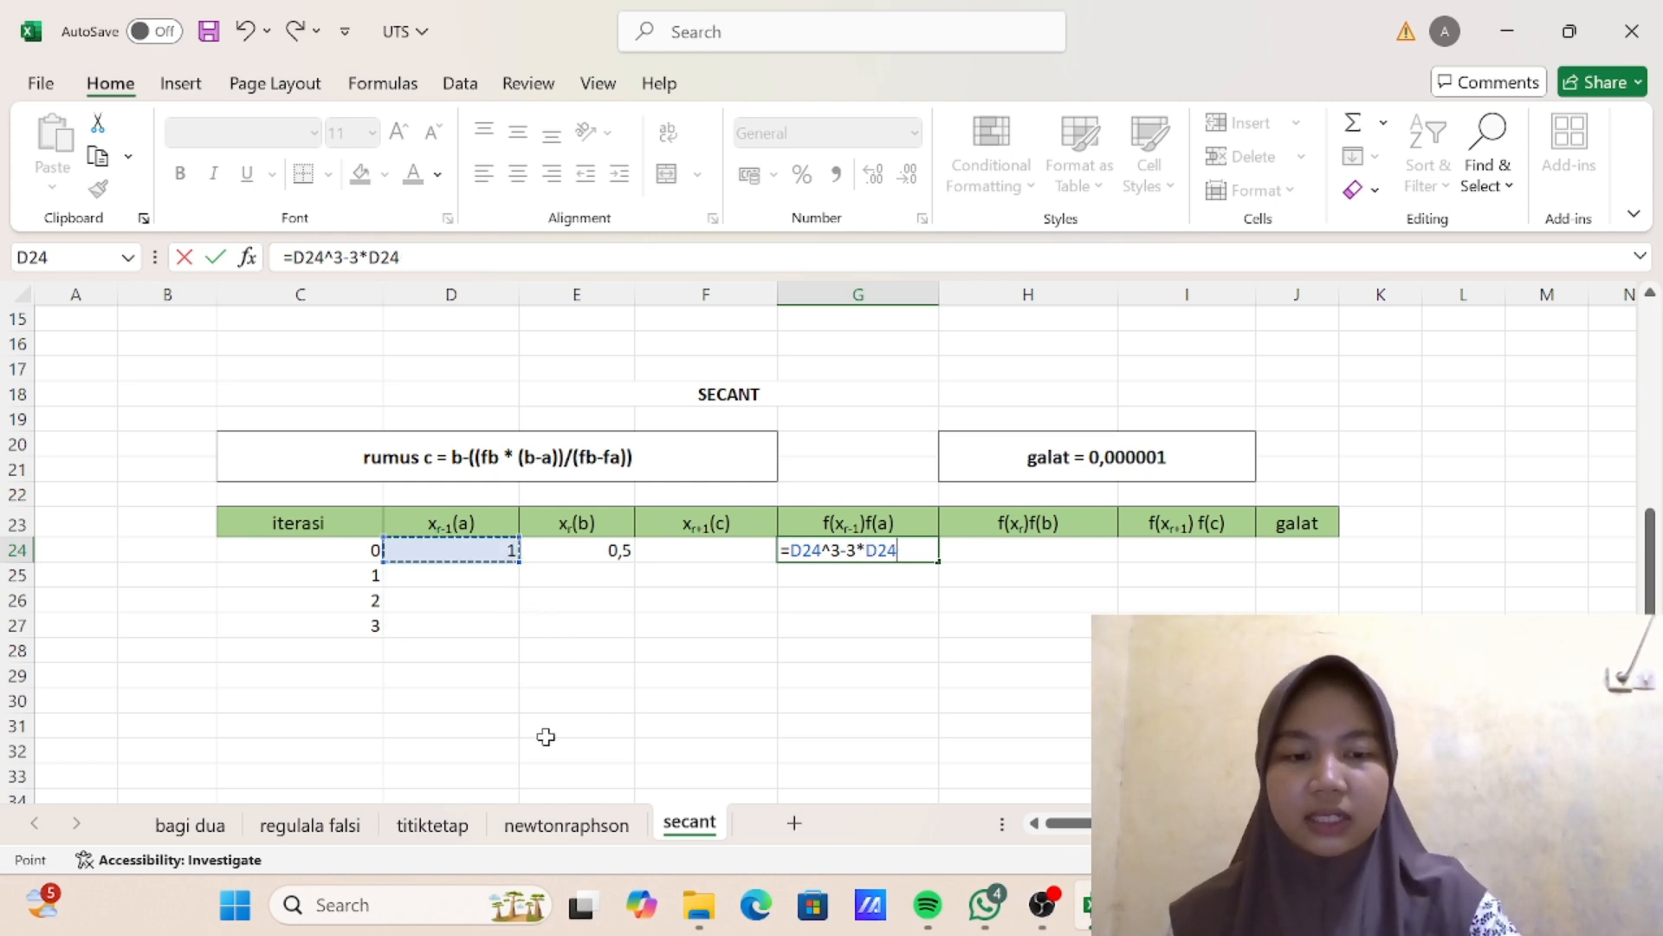
{"action": "type", "text": "+1"}
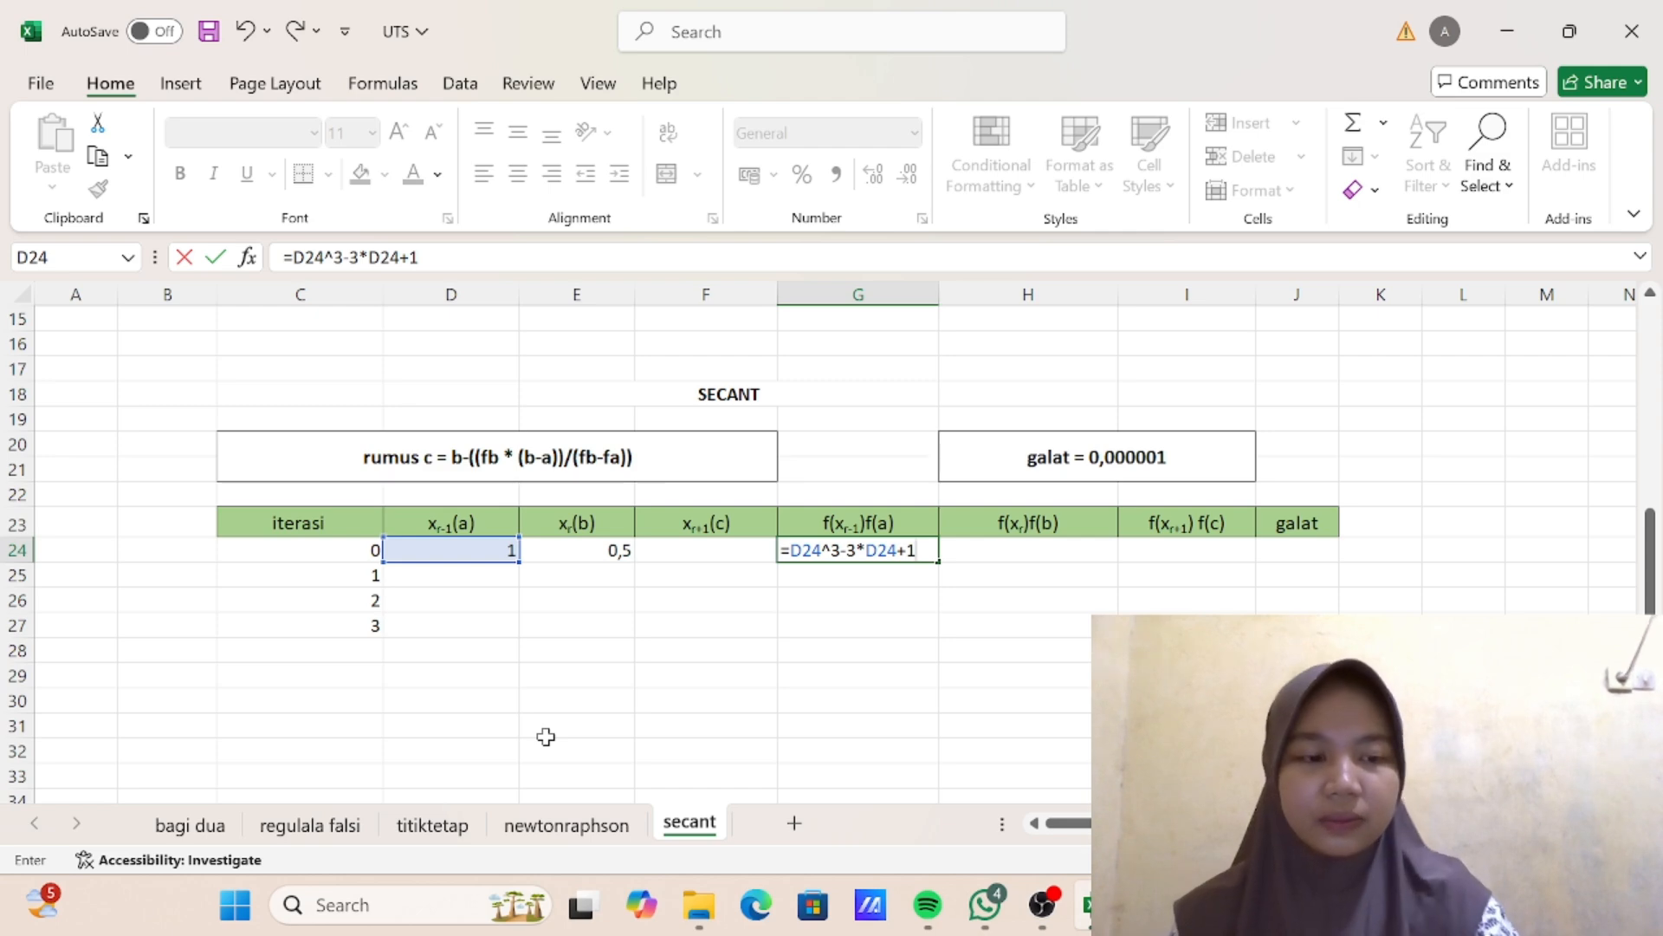
{"action": "key", "text": "Return"}
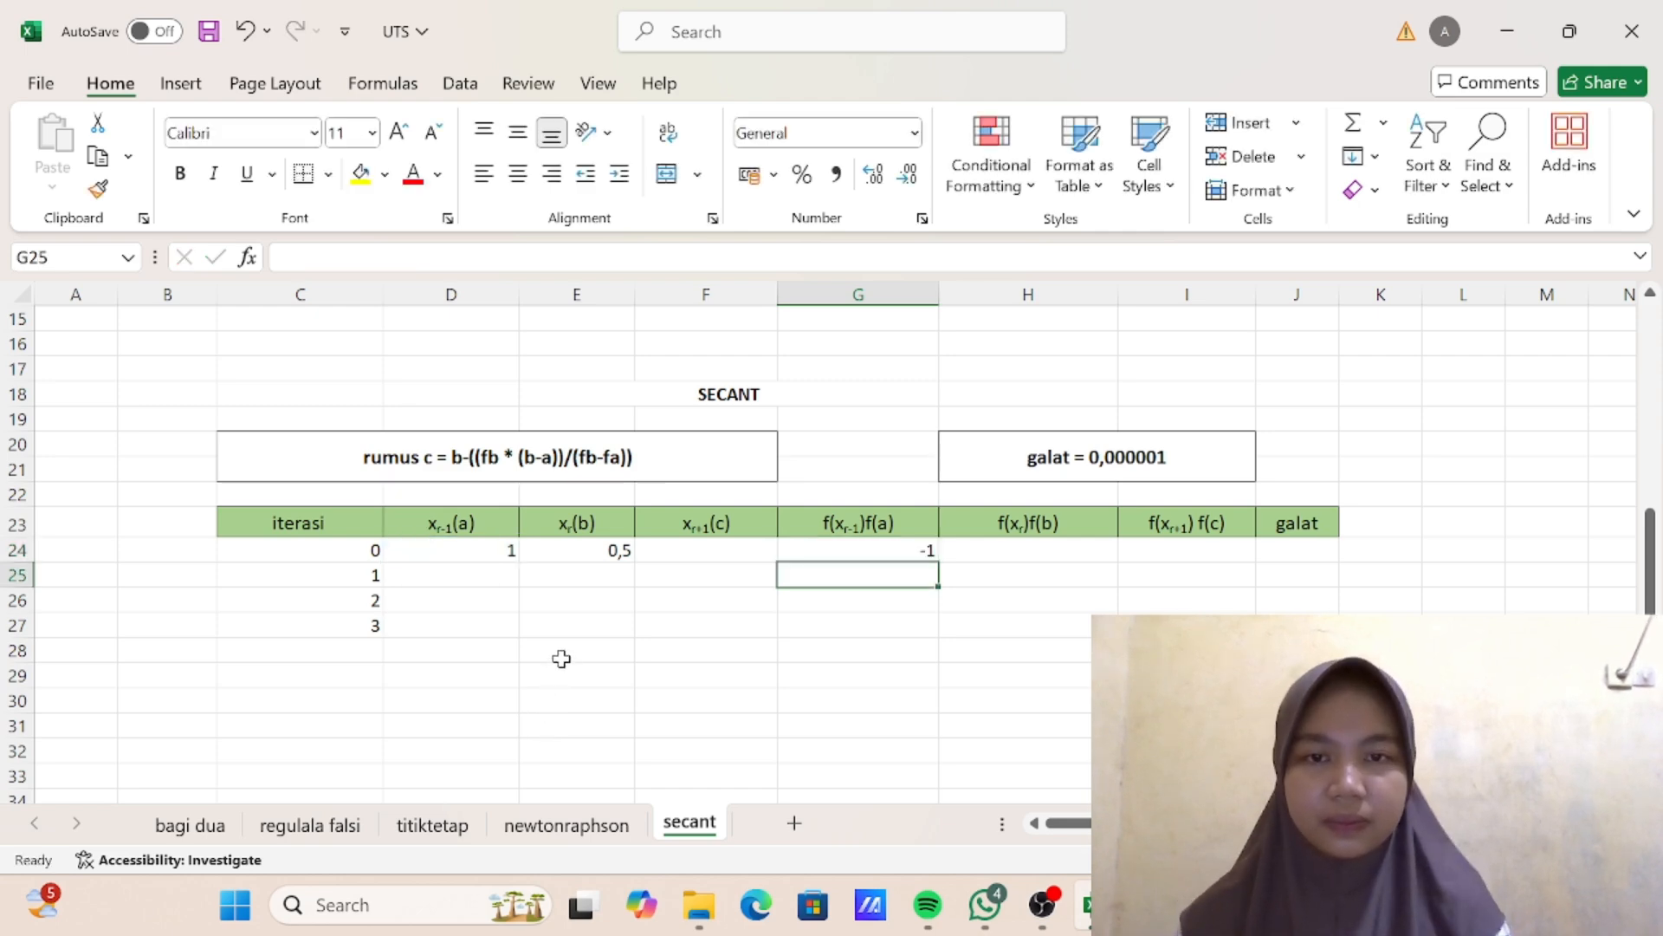
- Enter the f(b) formula =E24^3-3*E24+1 for iteration 0 in H24
{"action": "scroll", "coordinate": [819, 495], "scroll_direction": "up", "scroll_amount": 3}
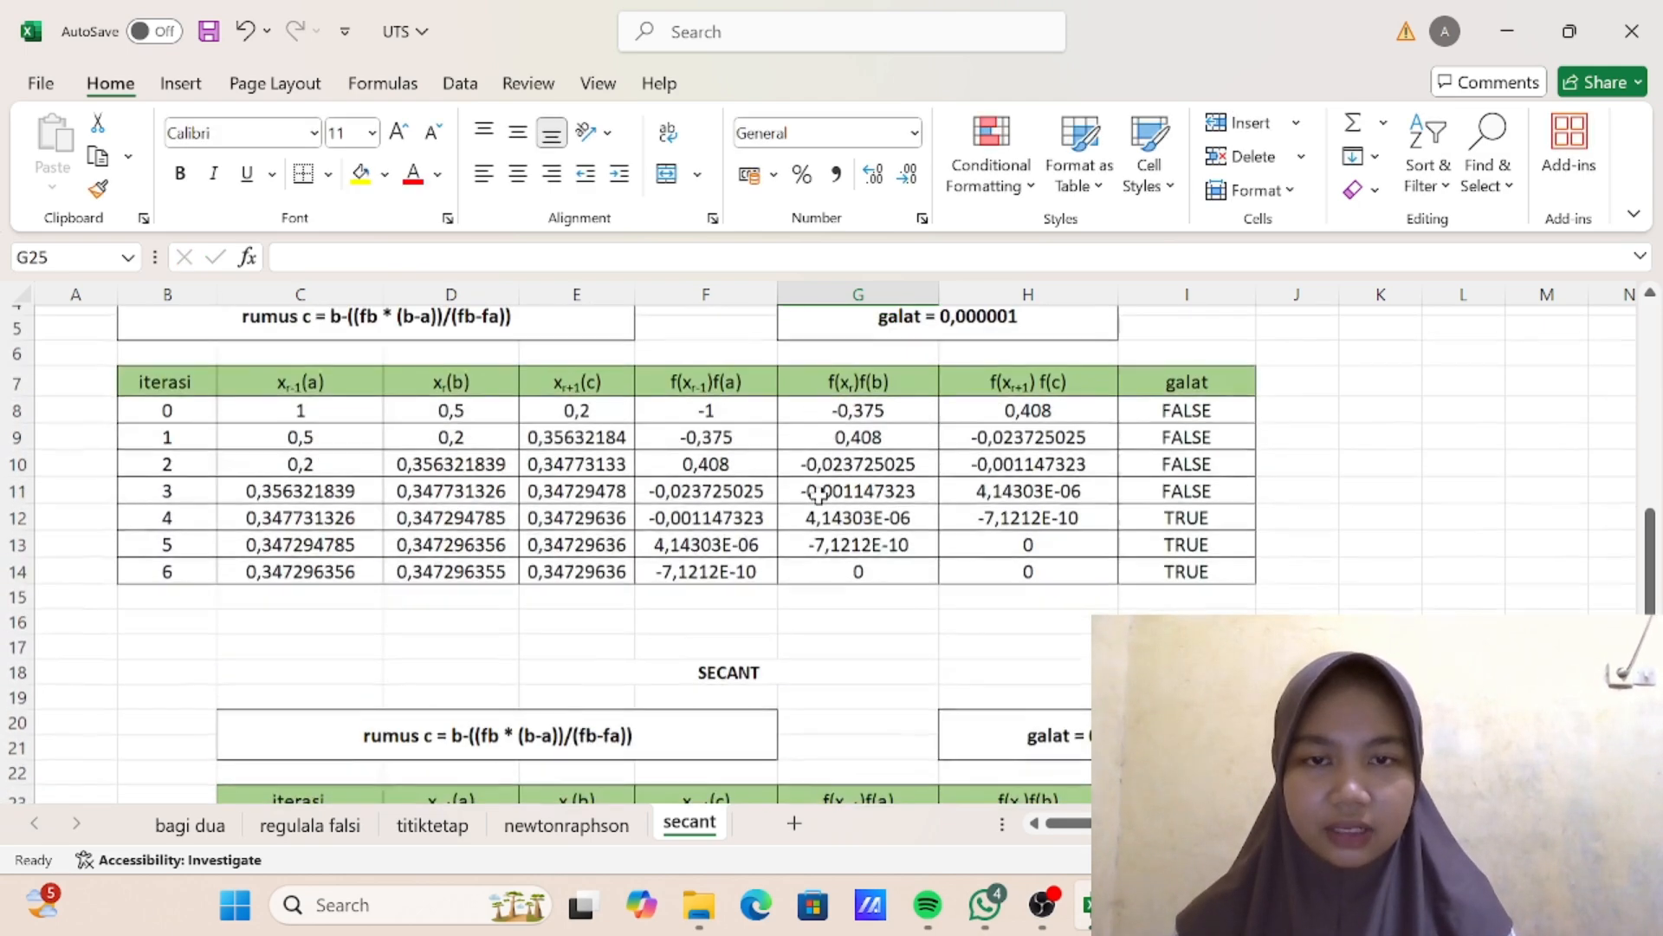
{"action": "scroll", "coordinate": [756, 408], "scroll_direction": "down", "scroll_amount": 3}
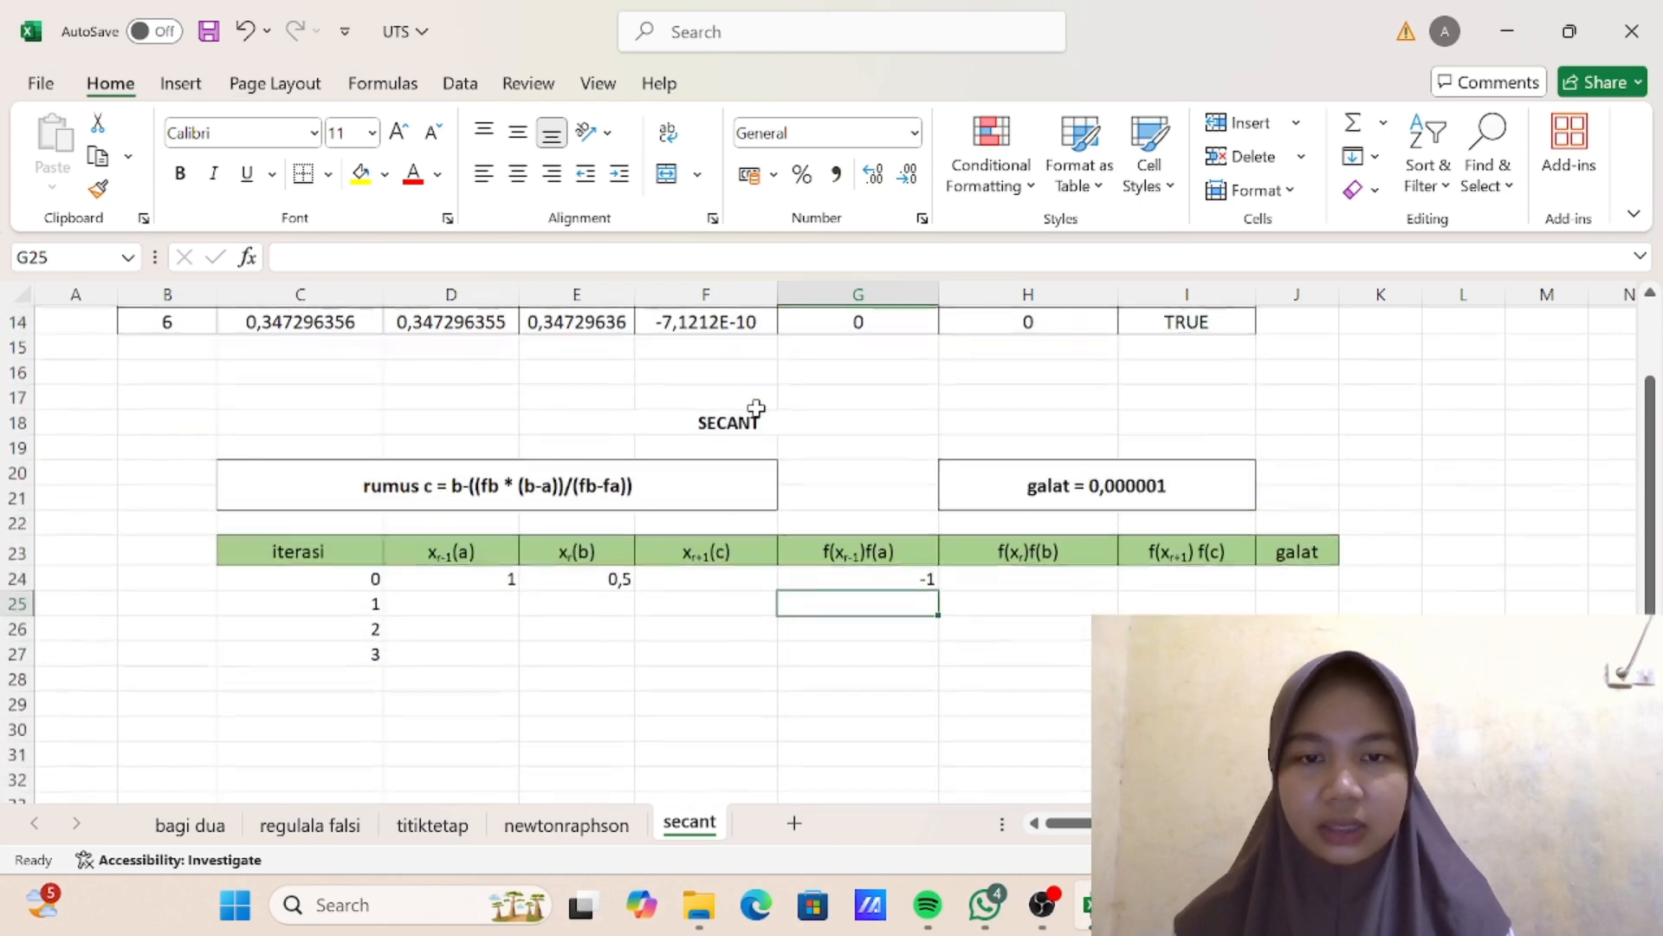
{"action": "left_click", "coordinate": [1040, 578]}
{"action": "type", "text": "="}
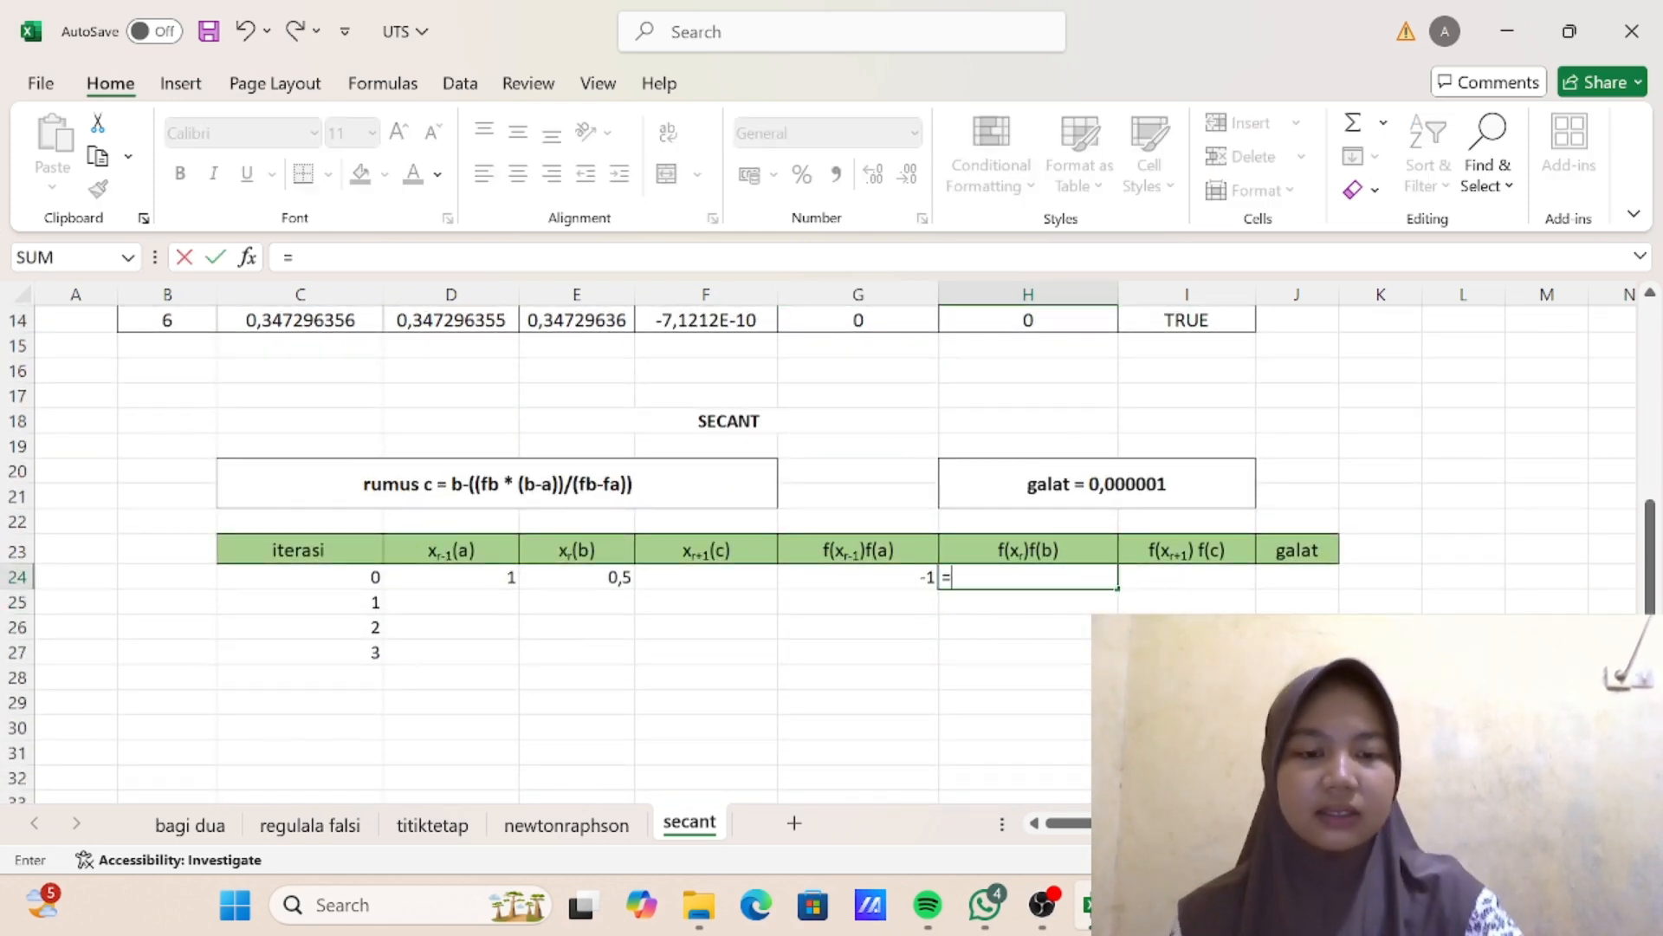
{"action": "left_click", "coordinate": [613, 575]}
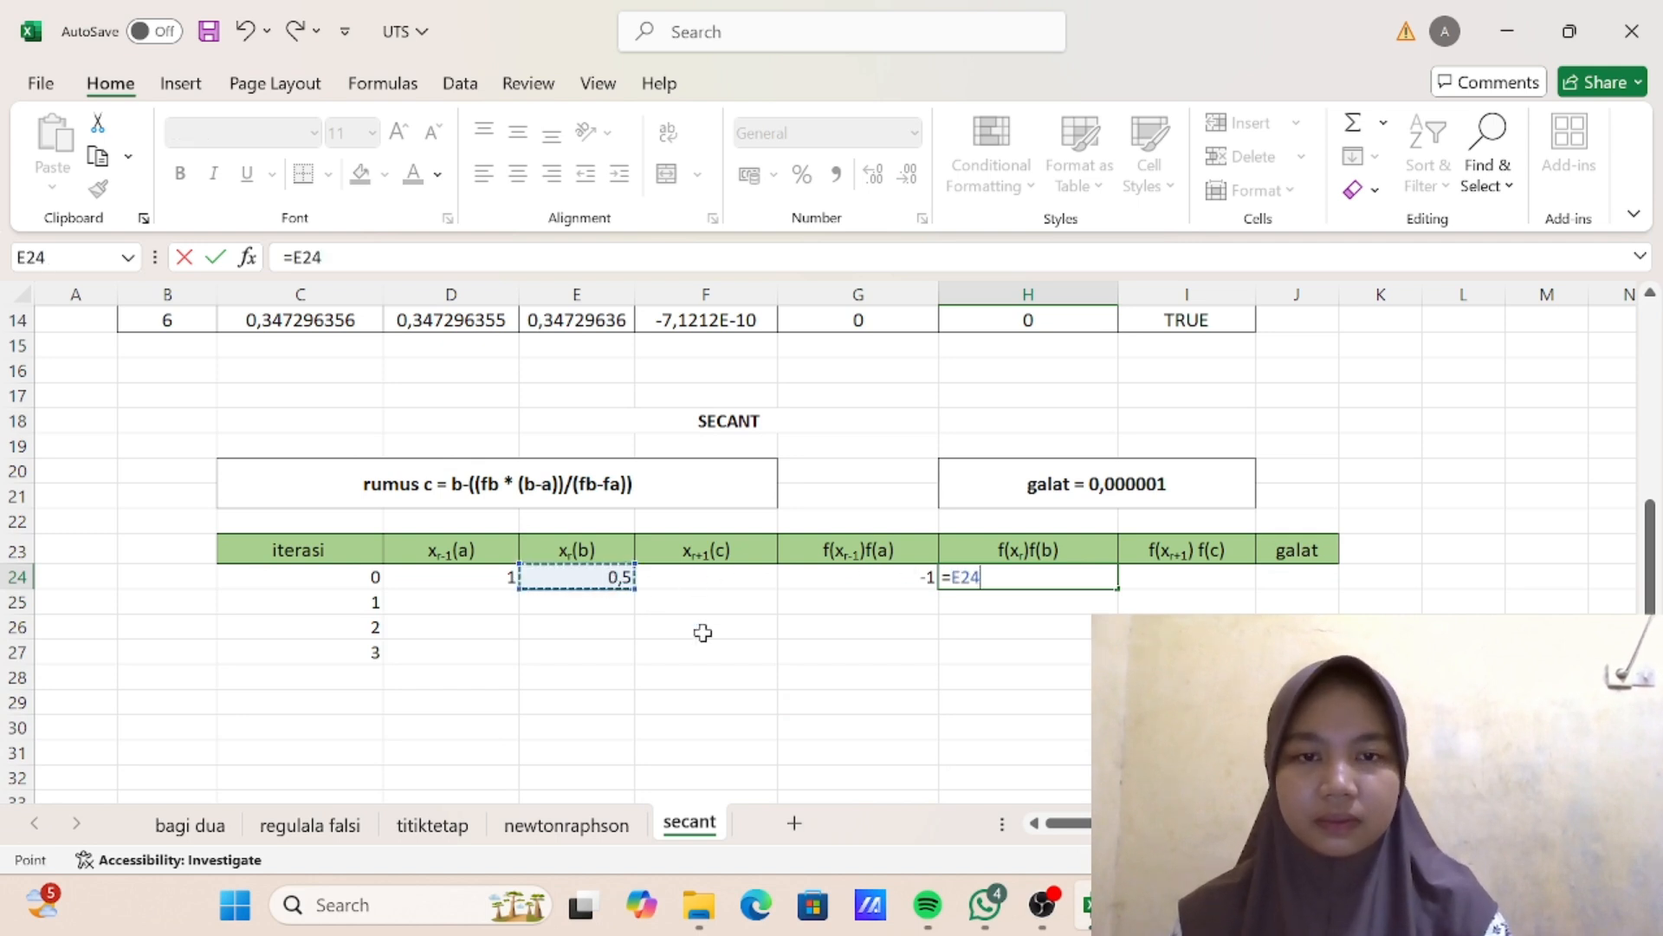
{"action": "type", "text": "^3-3*"}
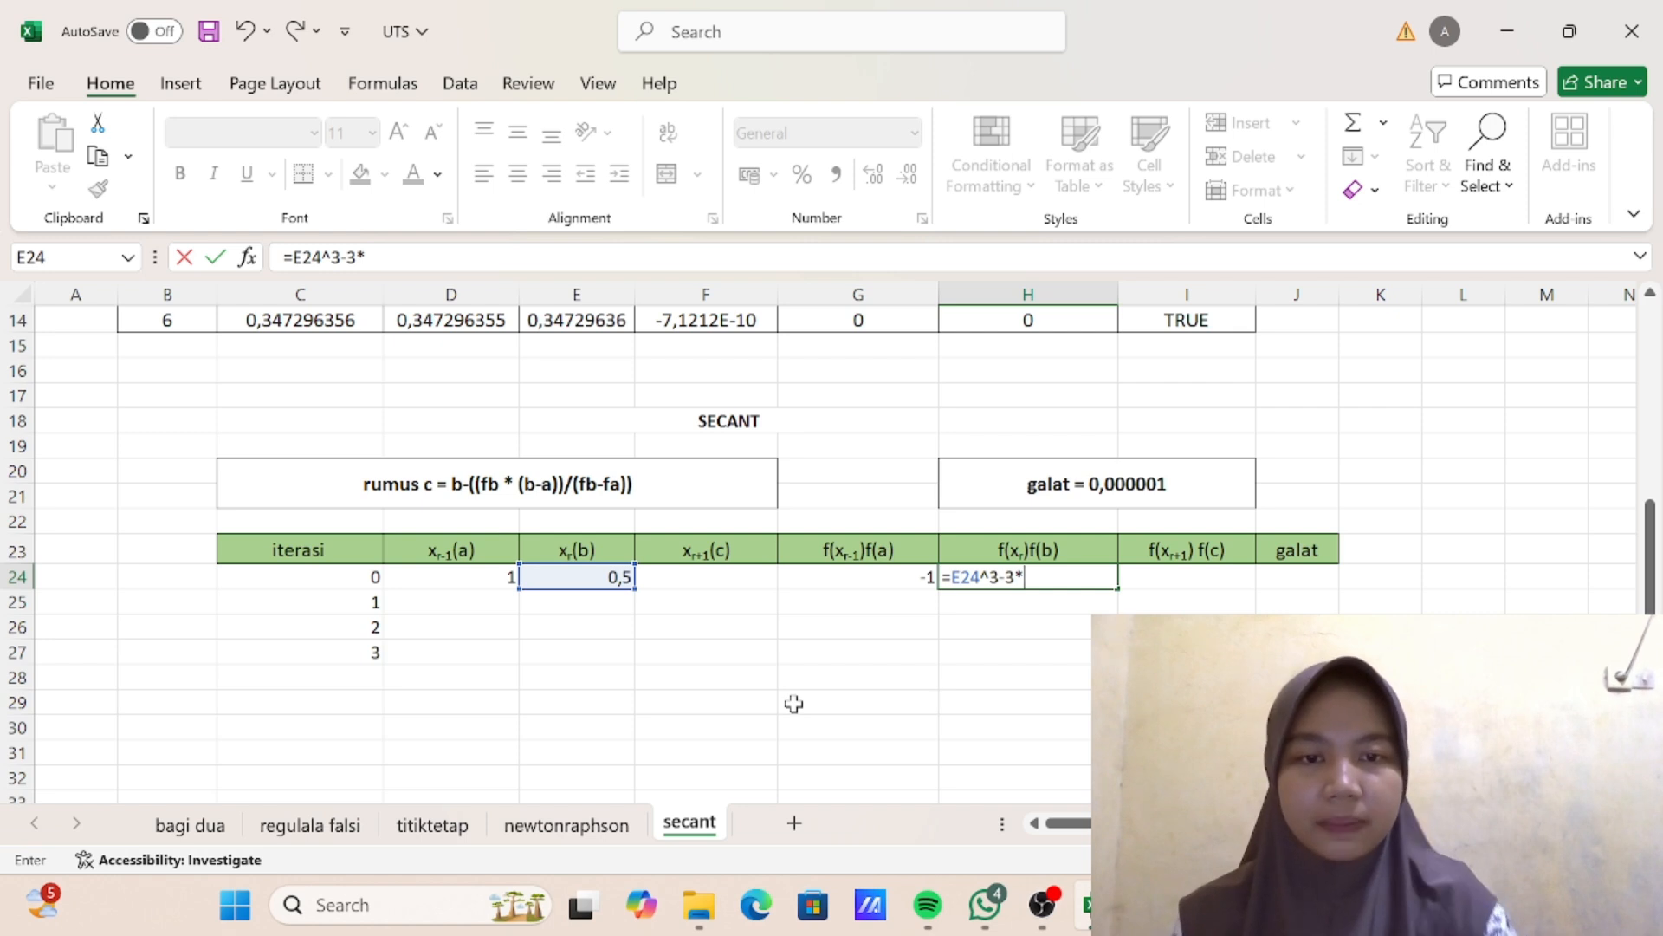
{"action": "left_click", "coordinate": [609, 577]}
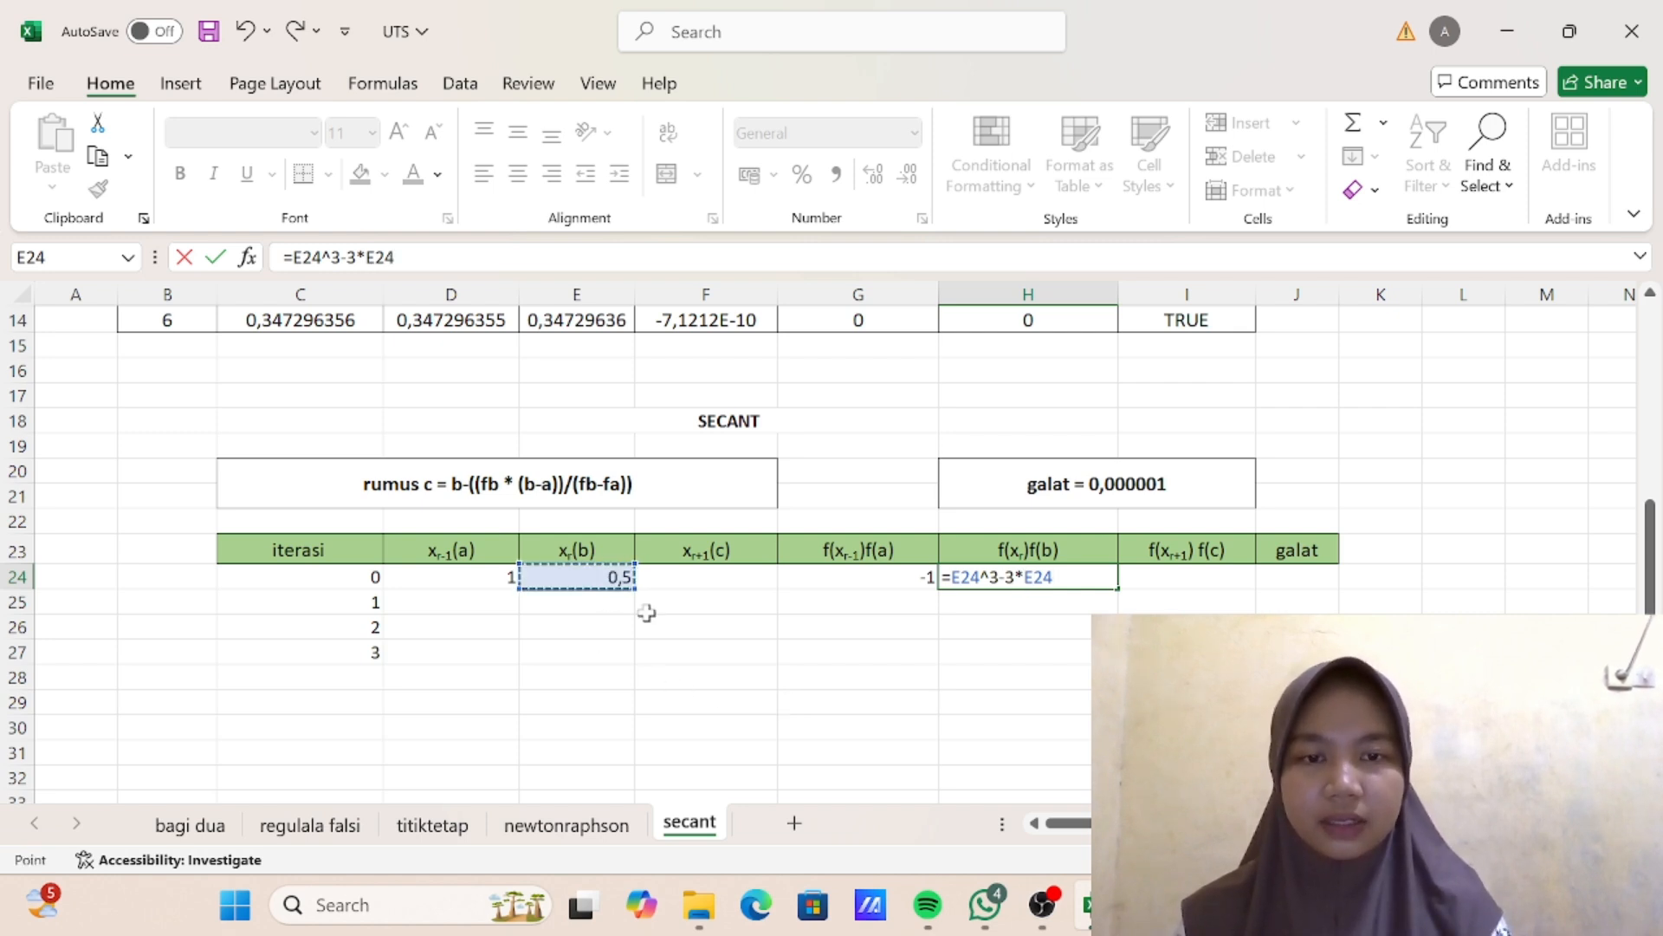
{"action": "type", "text": "+"}
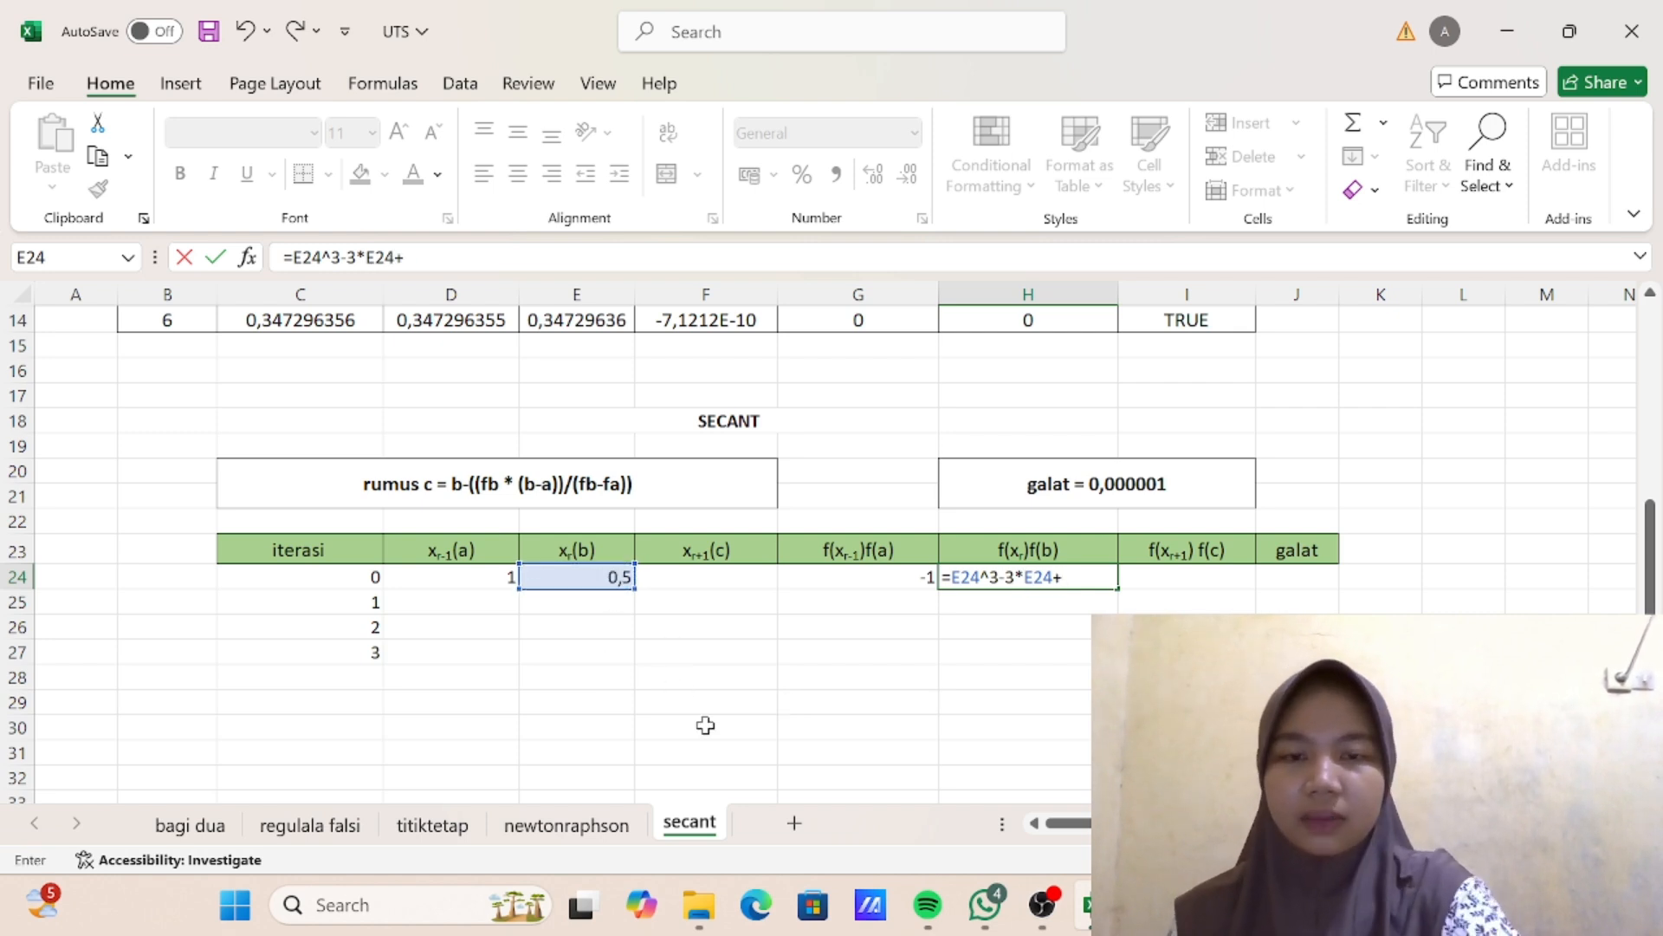
{"action": "type", "text": "1"}
{"action": "key", "text": "Return"}
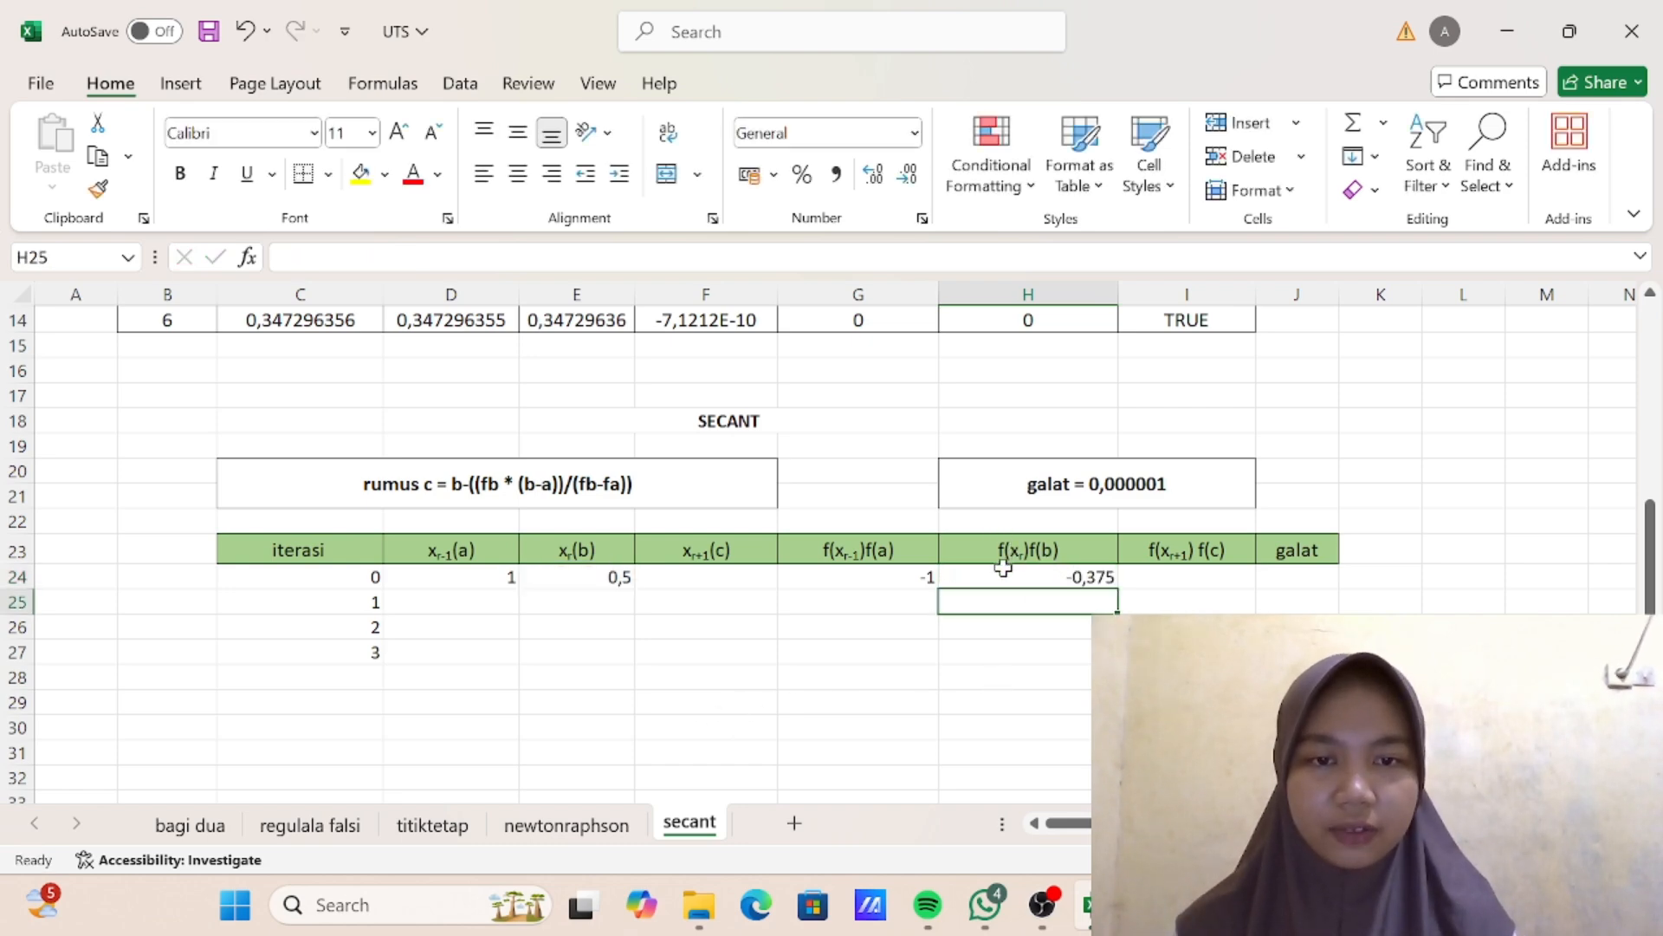
- Enter the secant formula =E24-((H24*(E24-D24))/(H24-G24)) in F24 to compute c for iteration 0
{"action": "scroll", "coordinate": [1003, 567], "scroll_direction": "up", "scroll_amount": 4}
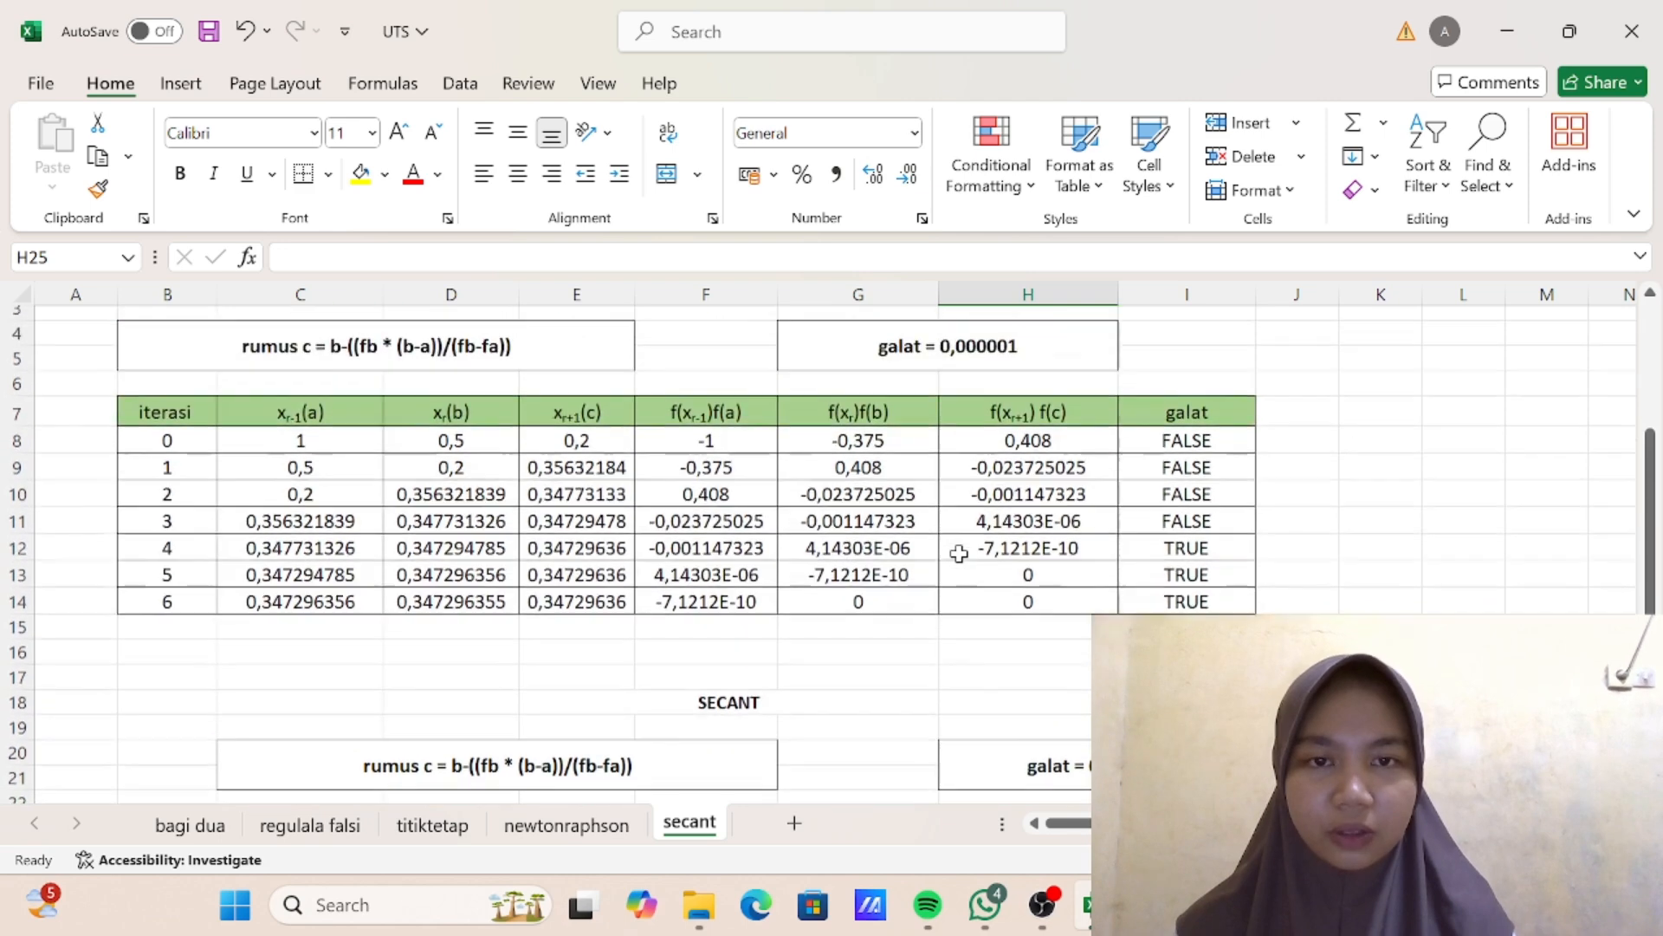
{"action": "scroll", "coordinate": [958, 716], "scroll_direction": "down", "scroll_amount": 5}
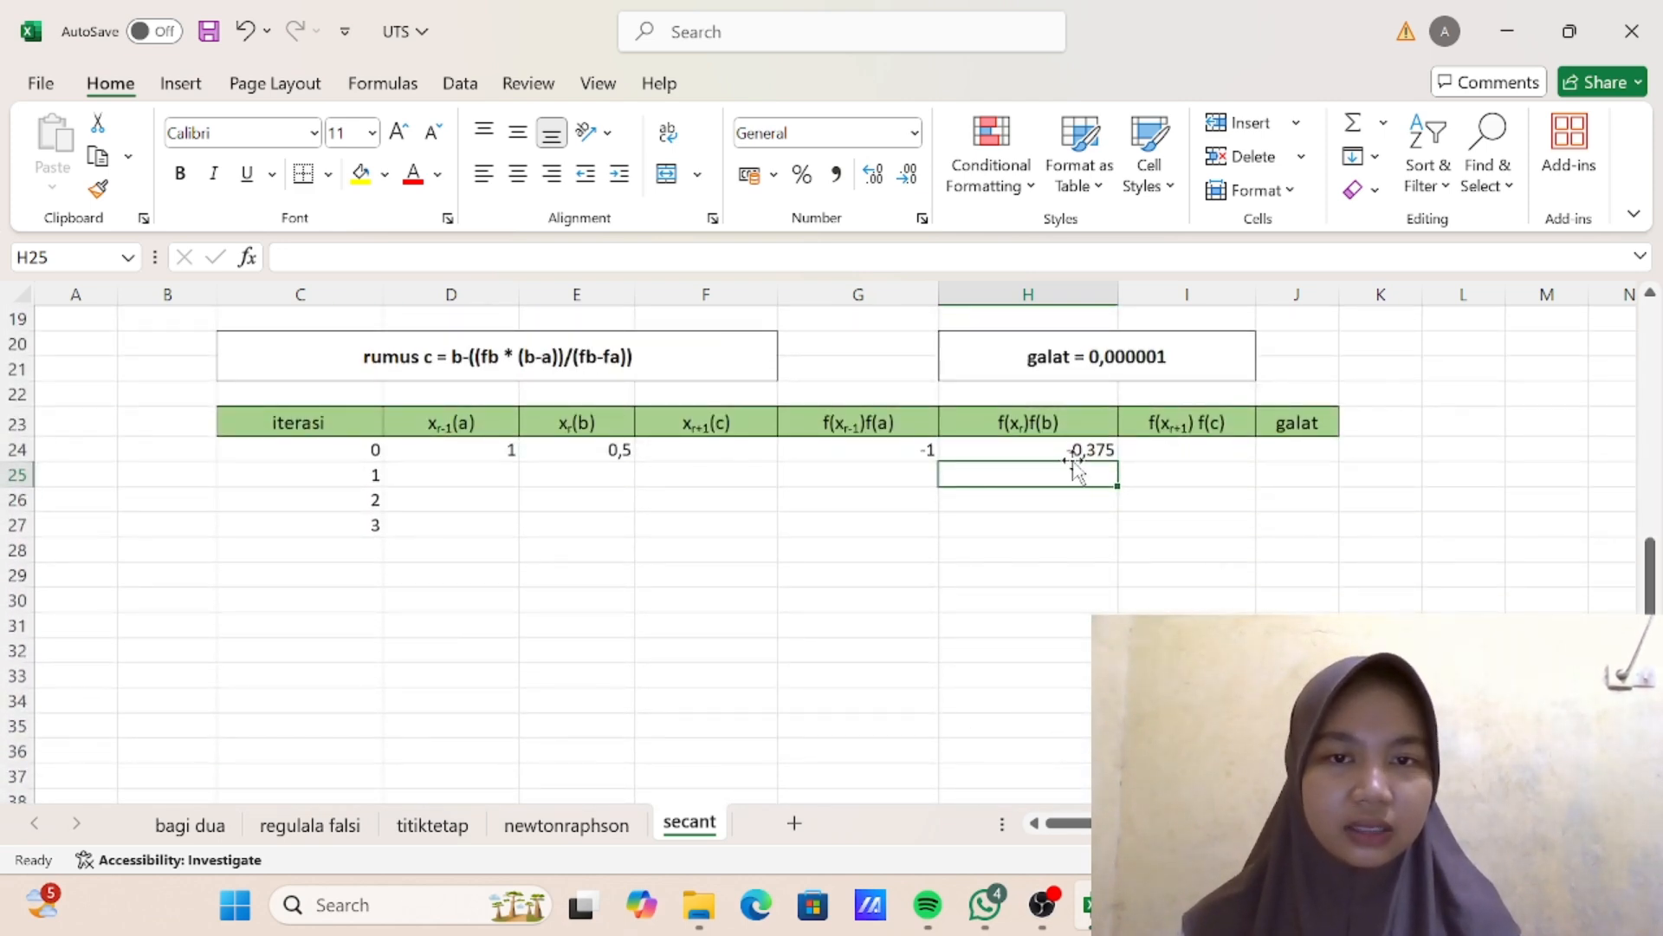
{"action": "left_click", "coordinate": [715, 453]}
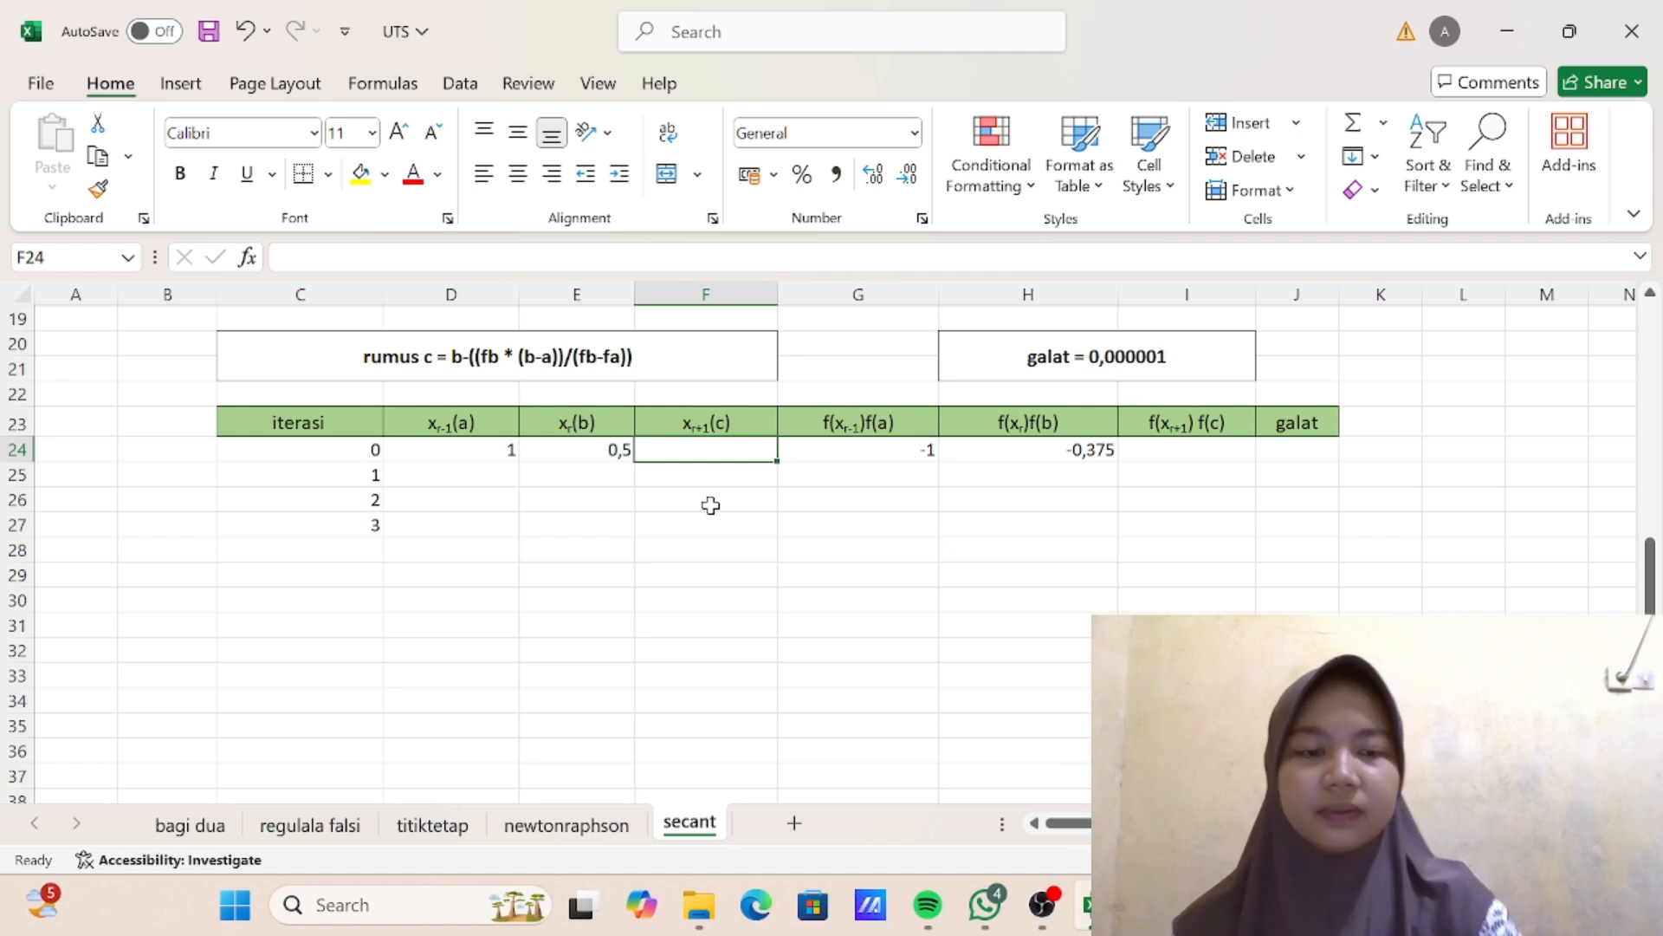
{"action": "type", "text": "="}
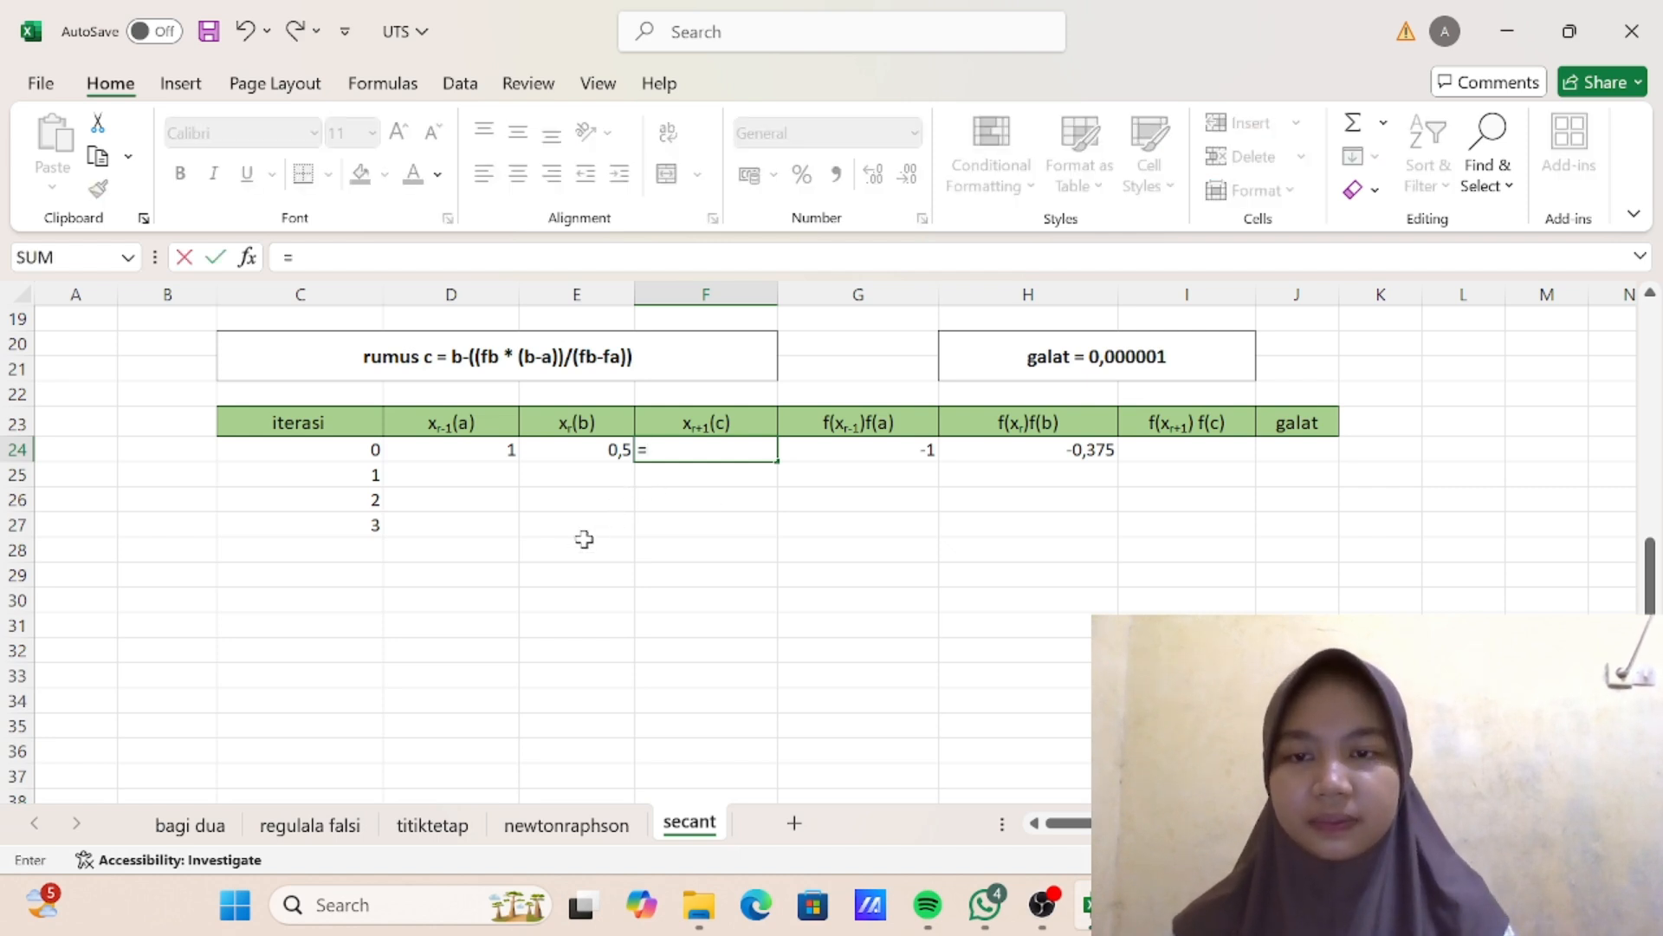
{"action": "left_click", "coordinate": [586, 449]}
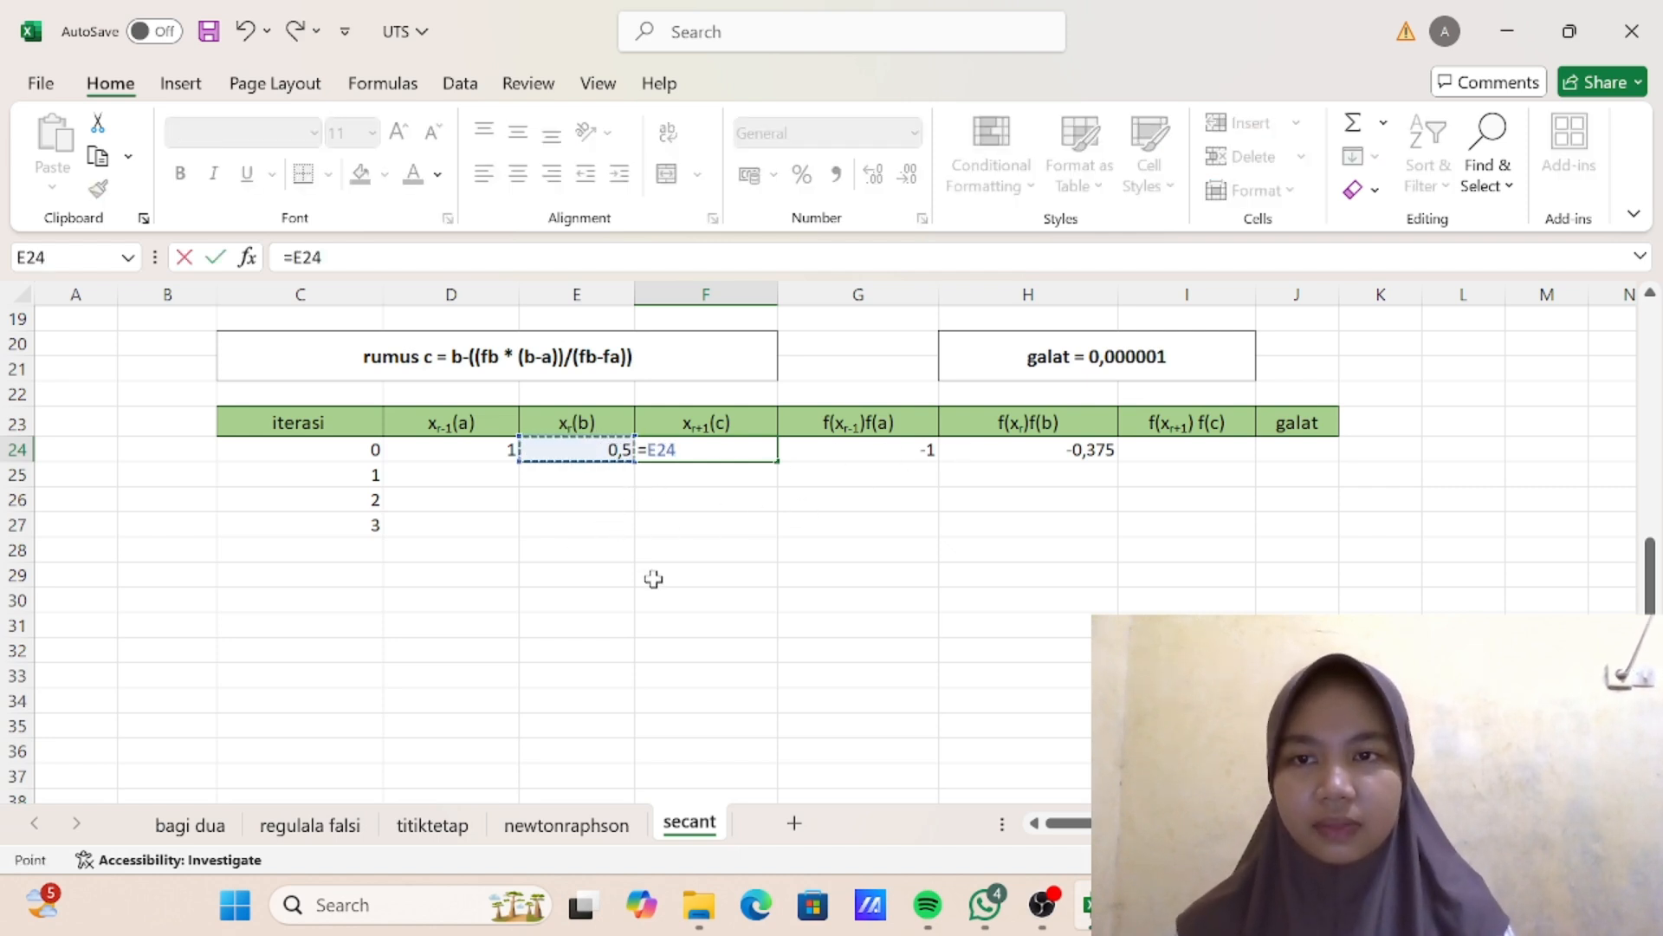
{"action": "type", "text": "-(("}
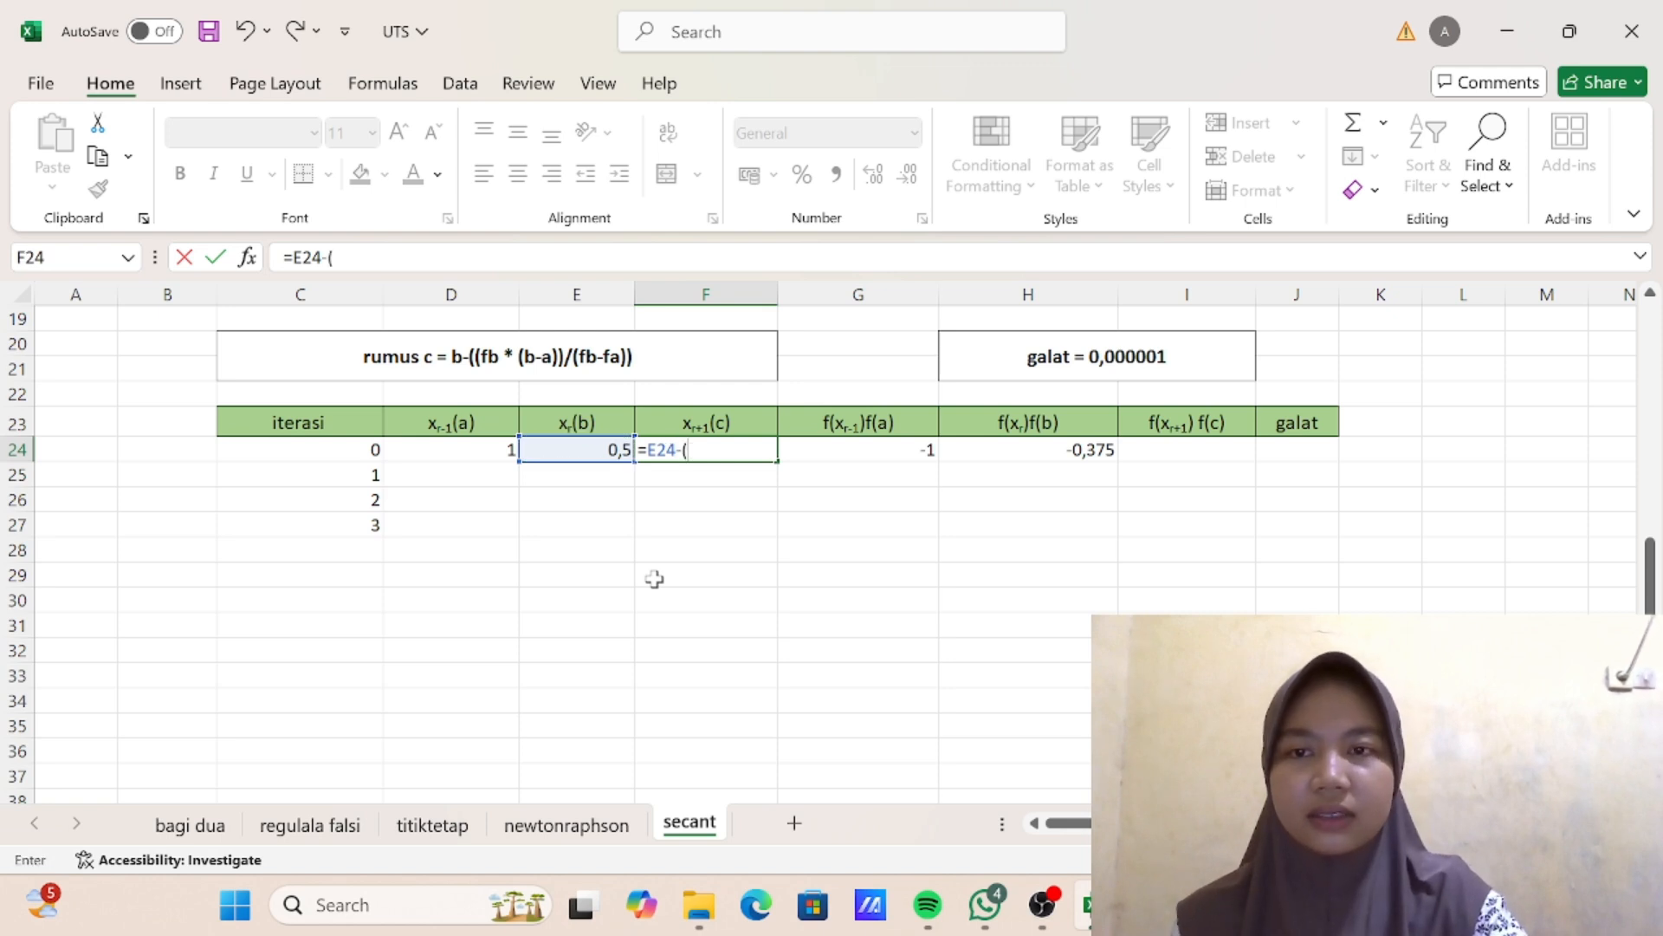
{"action": "left_click", "coordinate": [1040, 450]}
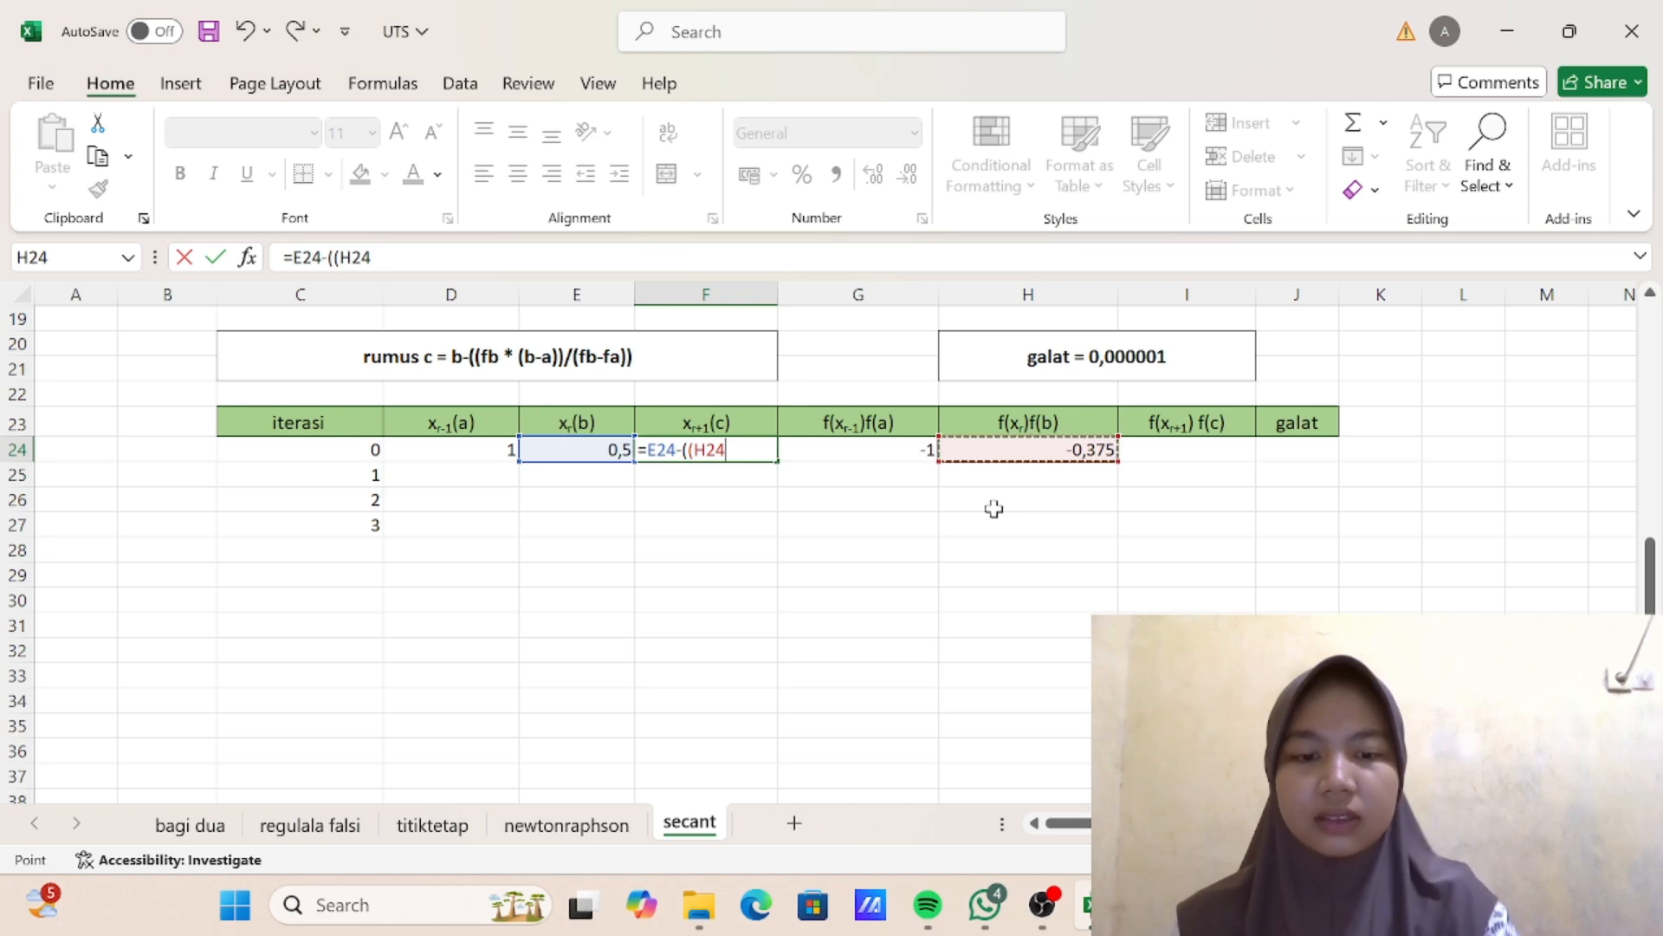
{"action": "type", "text": "*"}
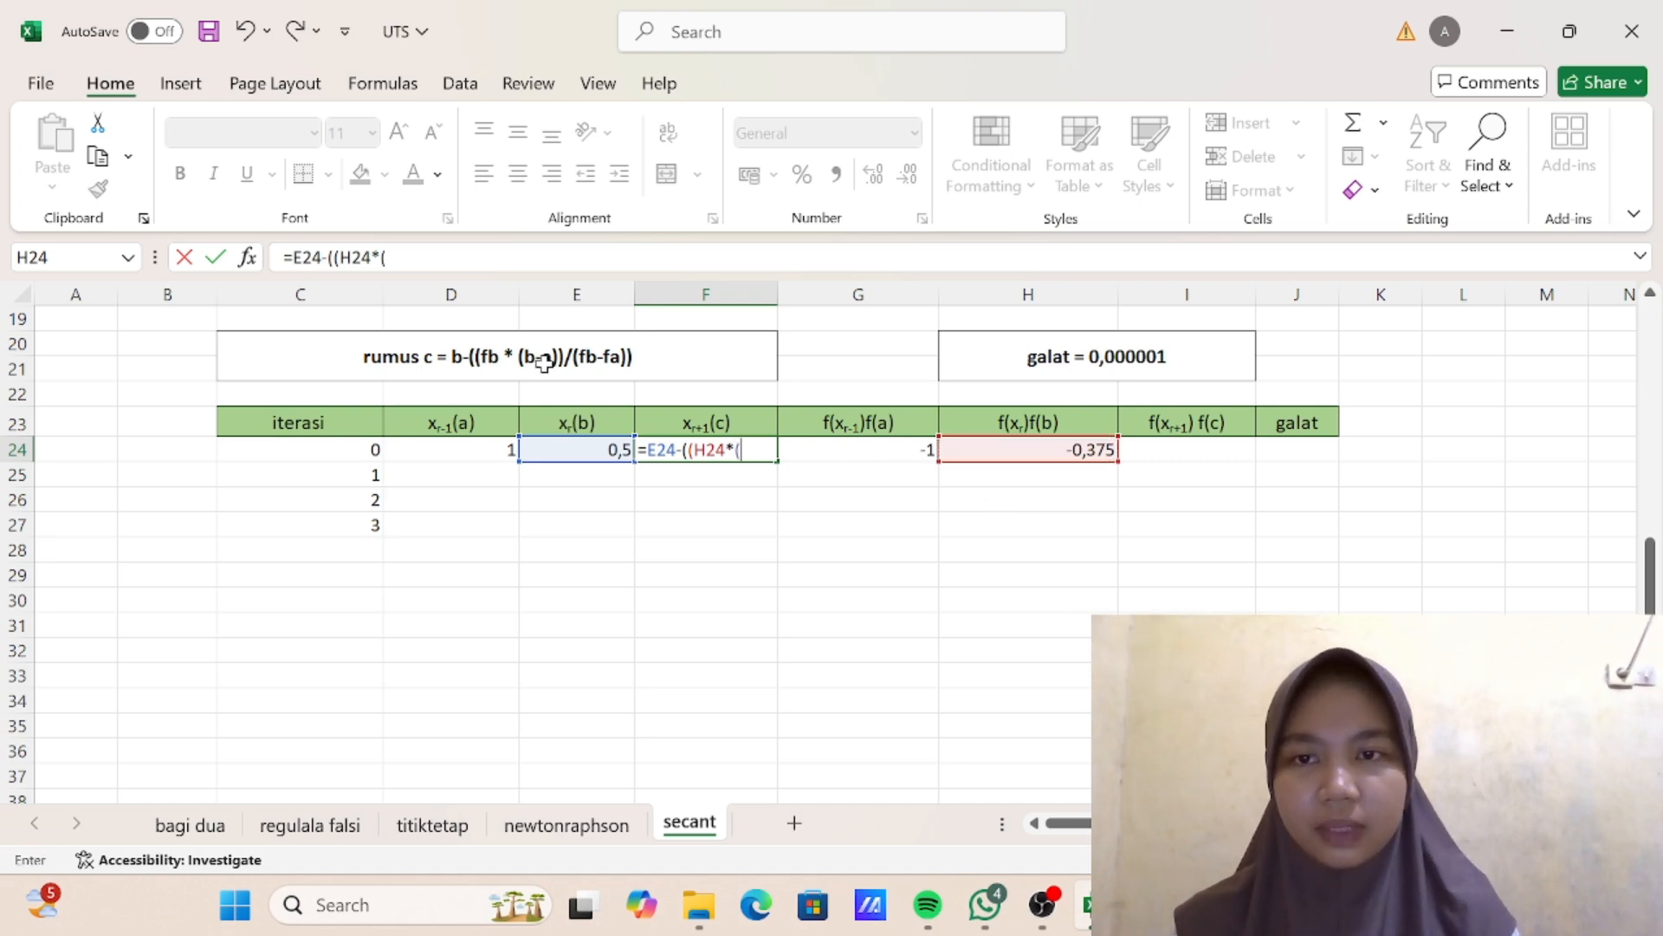
{"action": "left_click", "coordinate": [571, 449]}
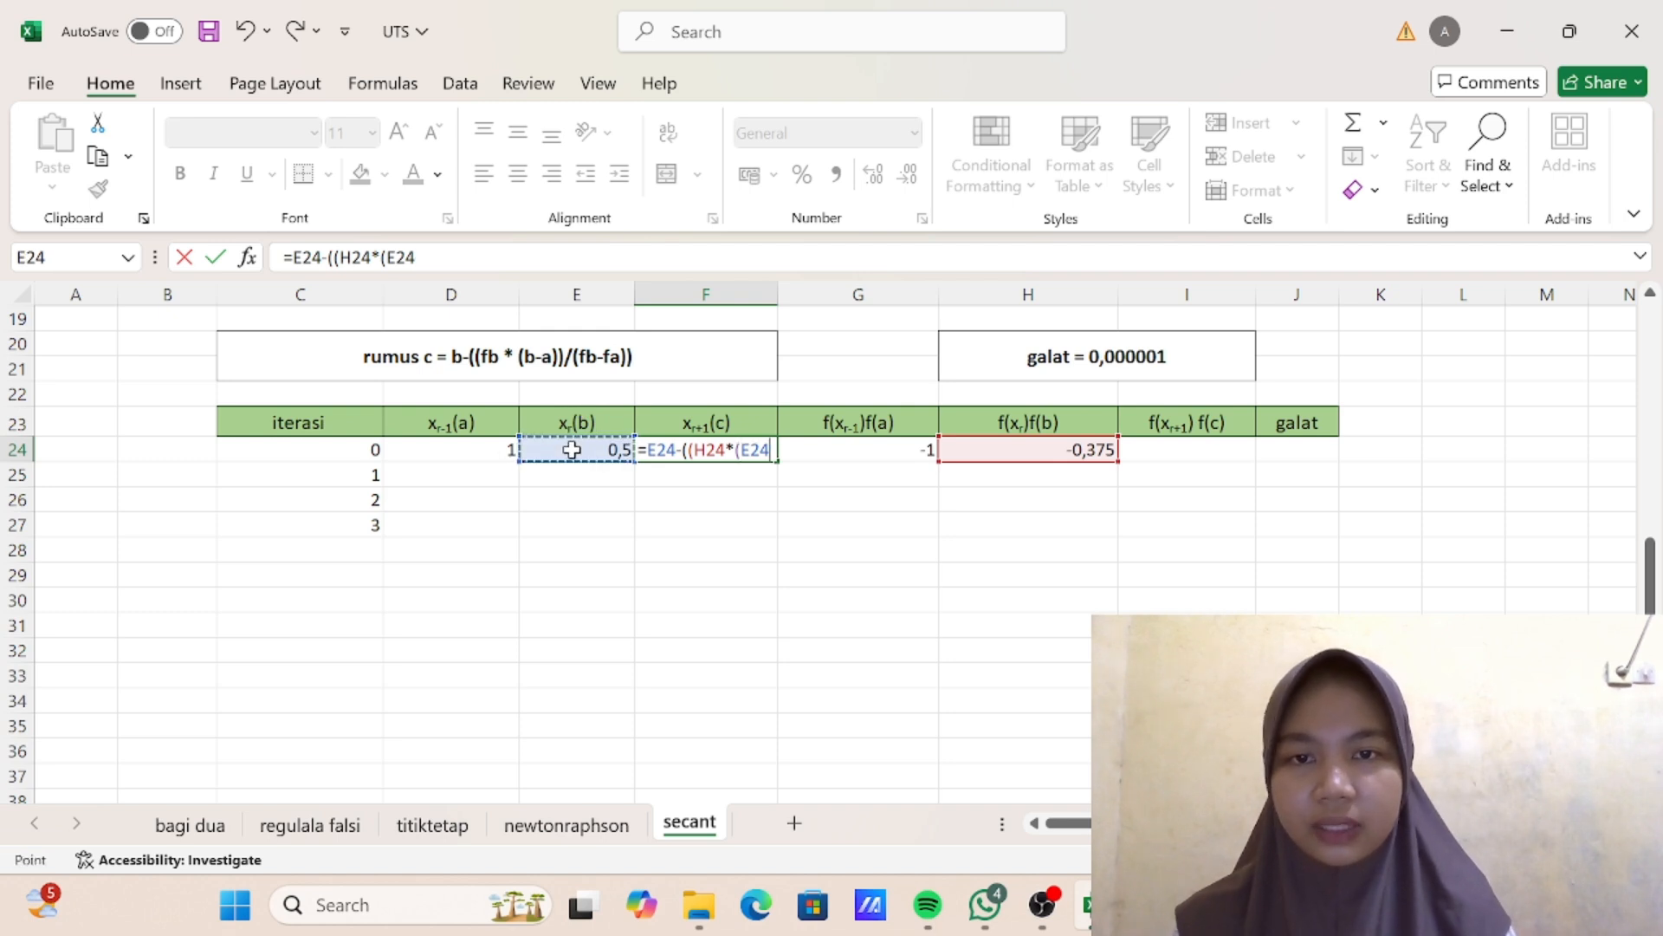
{"action": "type", "text": "-"}
{"action": "left_click", "coordinate": [497, 445]}
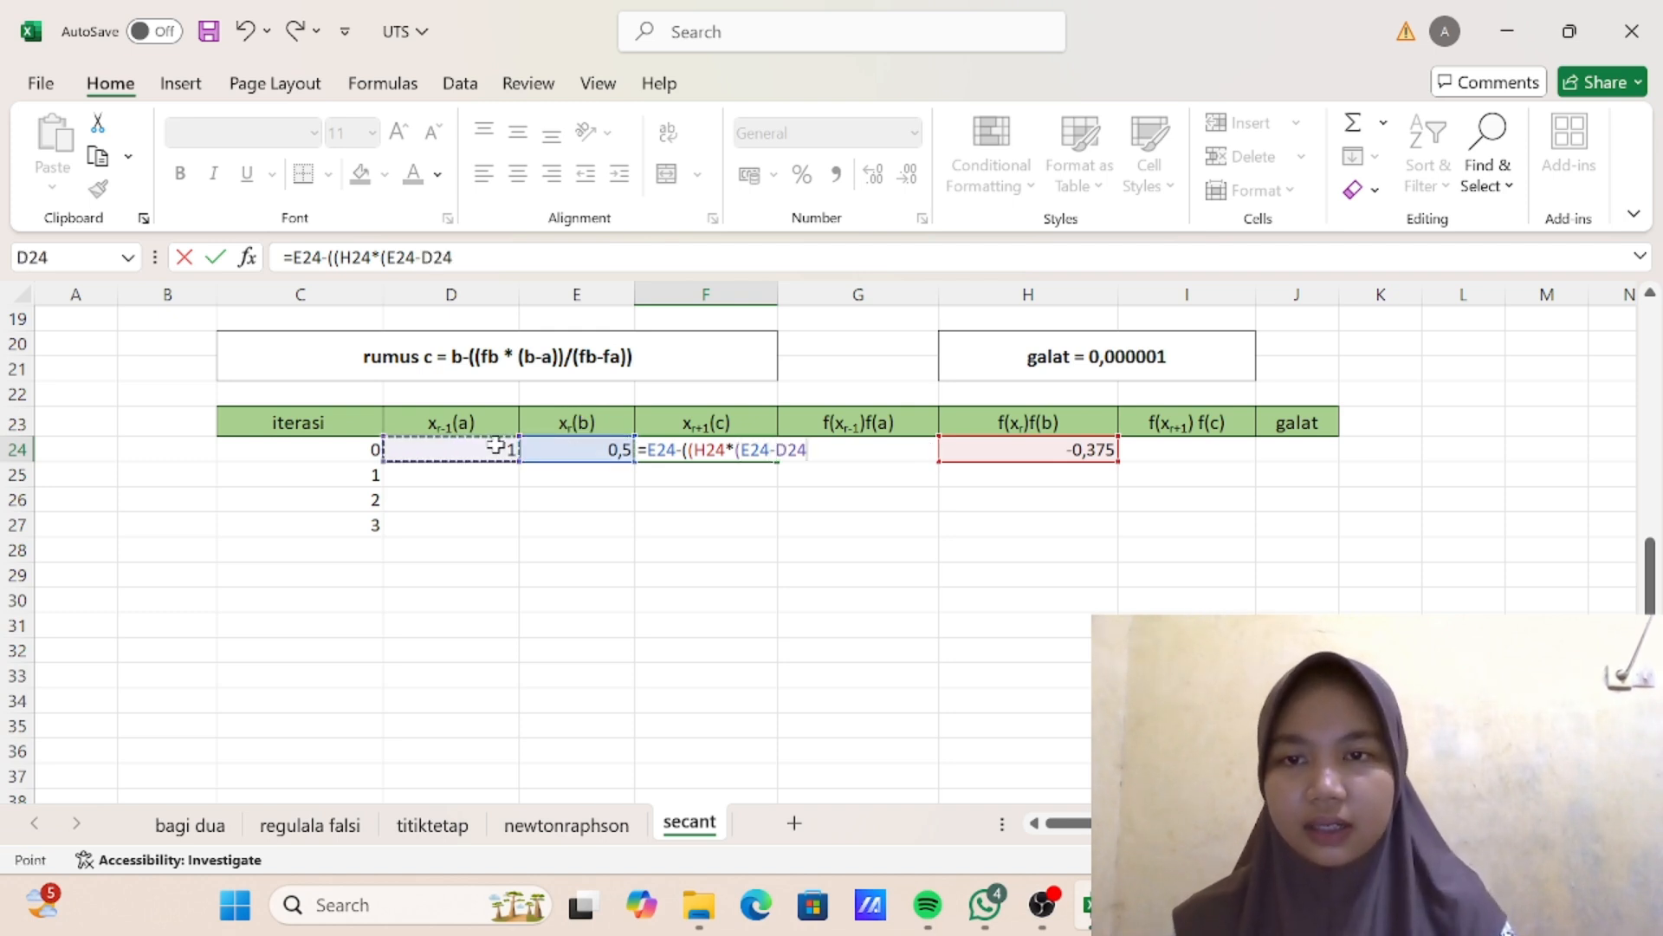
{"action": "type", "text": "))/("}
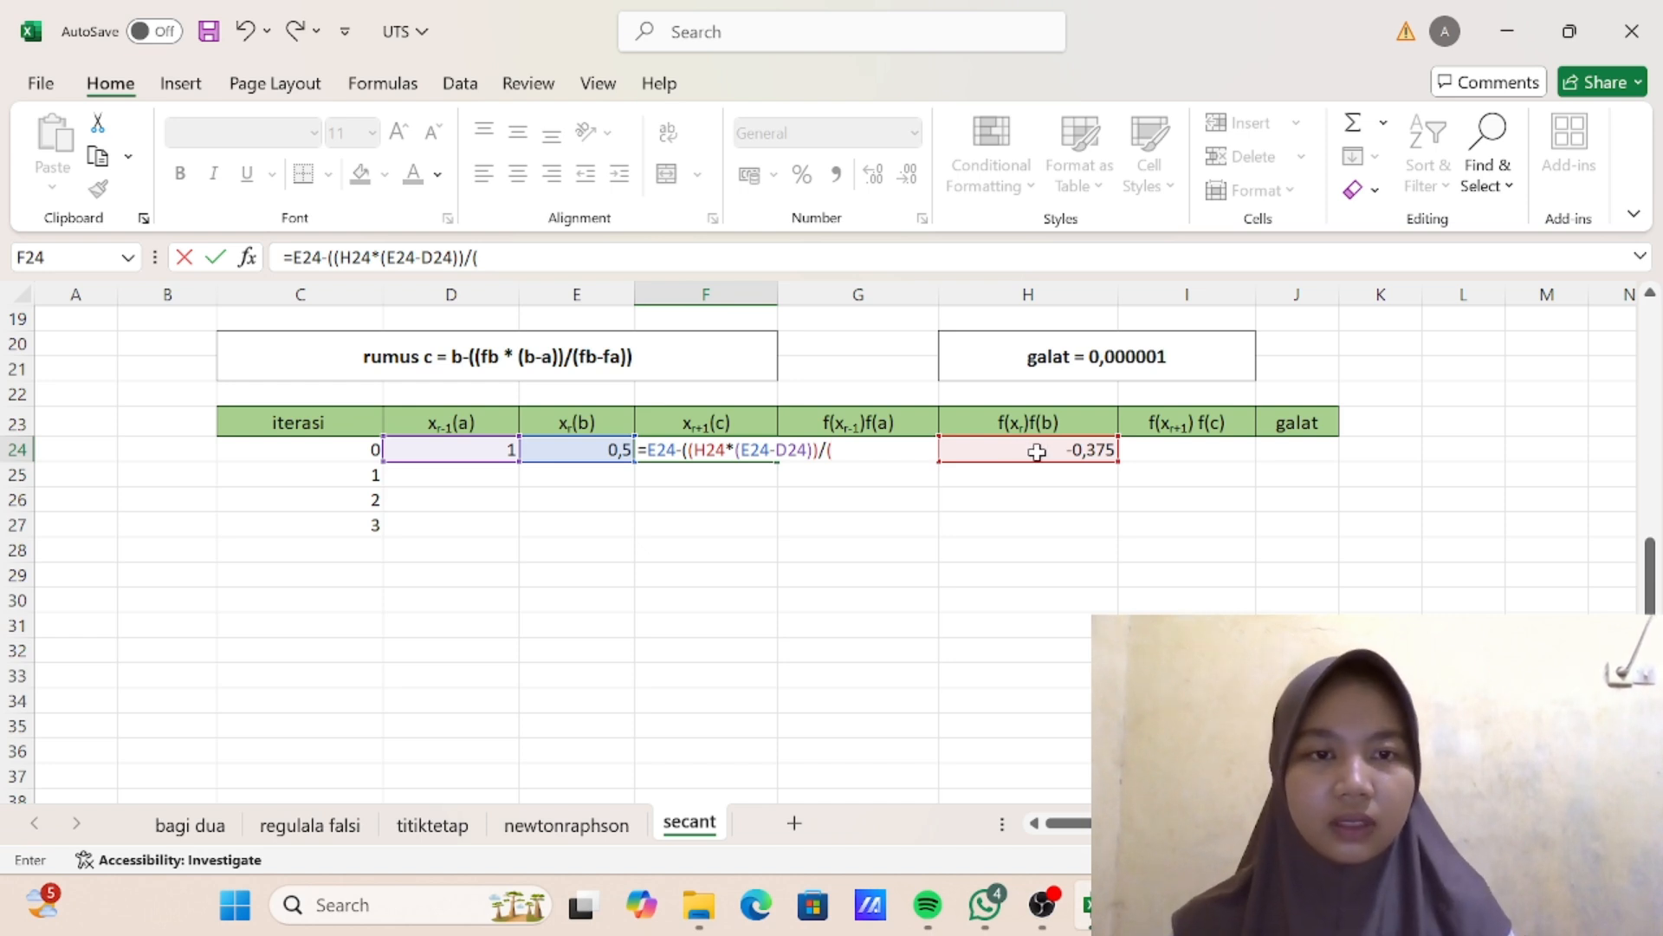
{"action": "left_click", "coordinate": [1037, 452]}
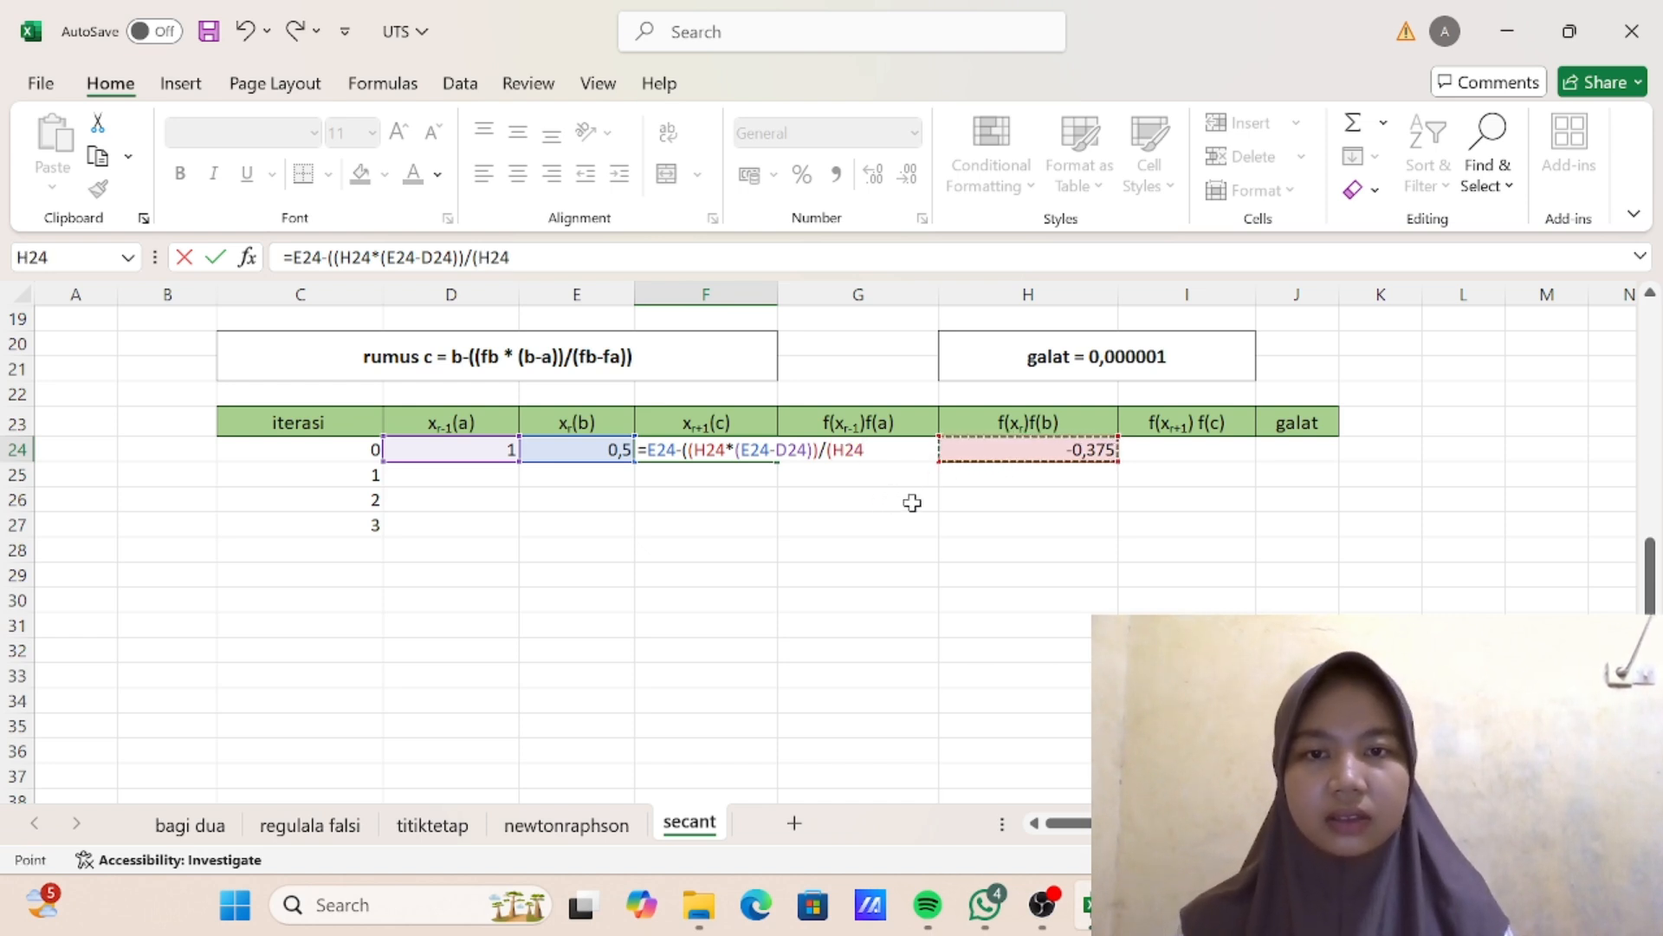
{"action": "type", "text": "-"}
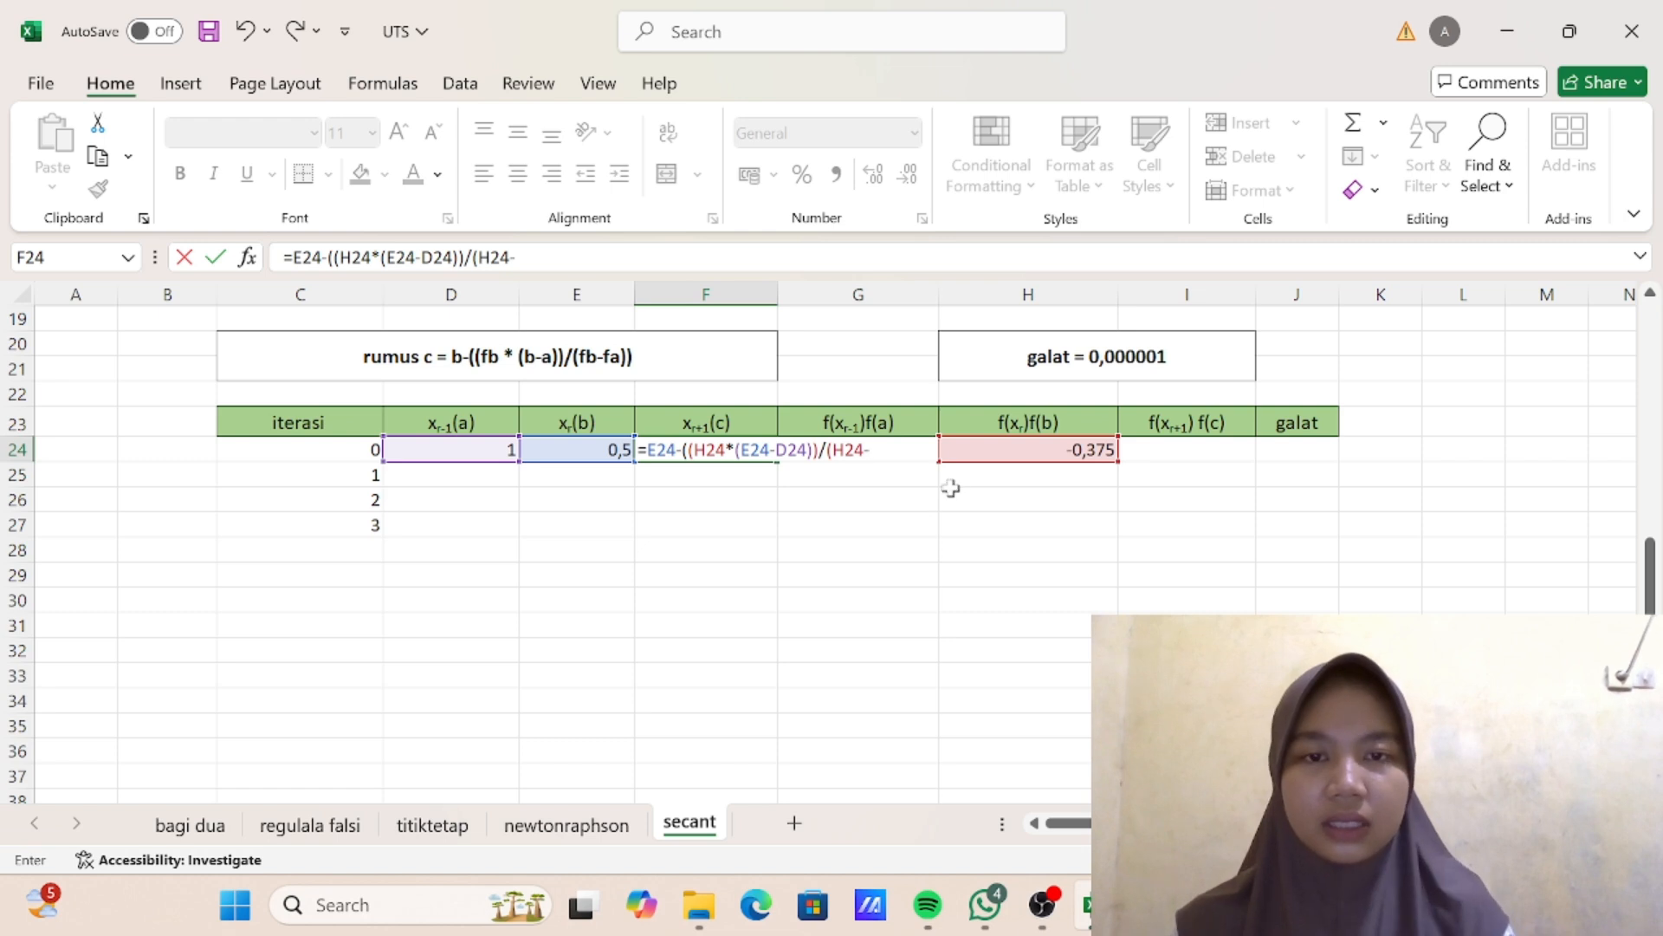
{"action": "left_click", "coordinate": [993, 450]}
{"action": "left_click", "coordinate": [876, 448]}
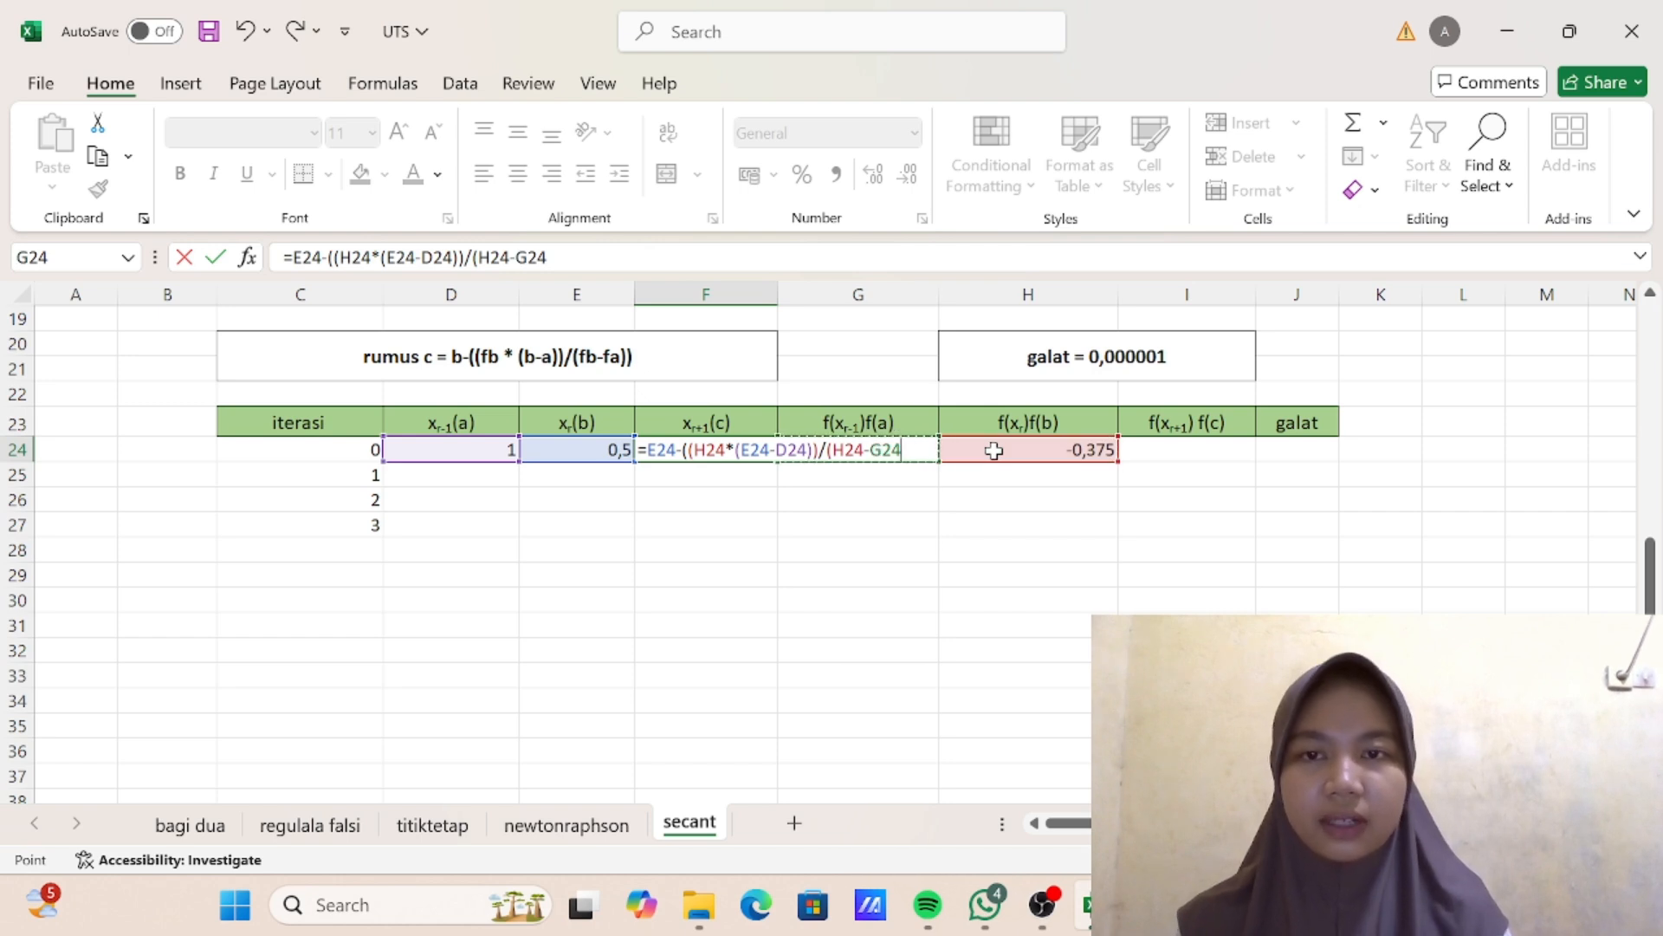
{"action": "type", "text": "))"}
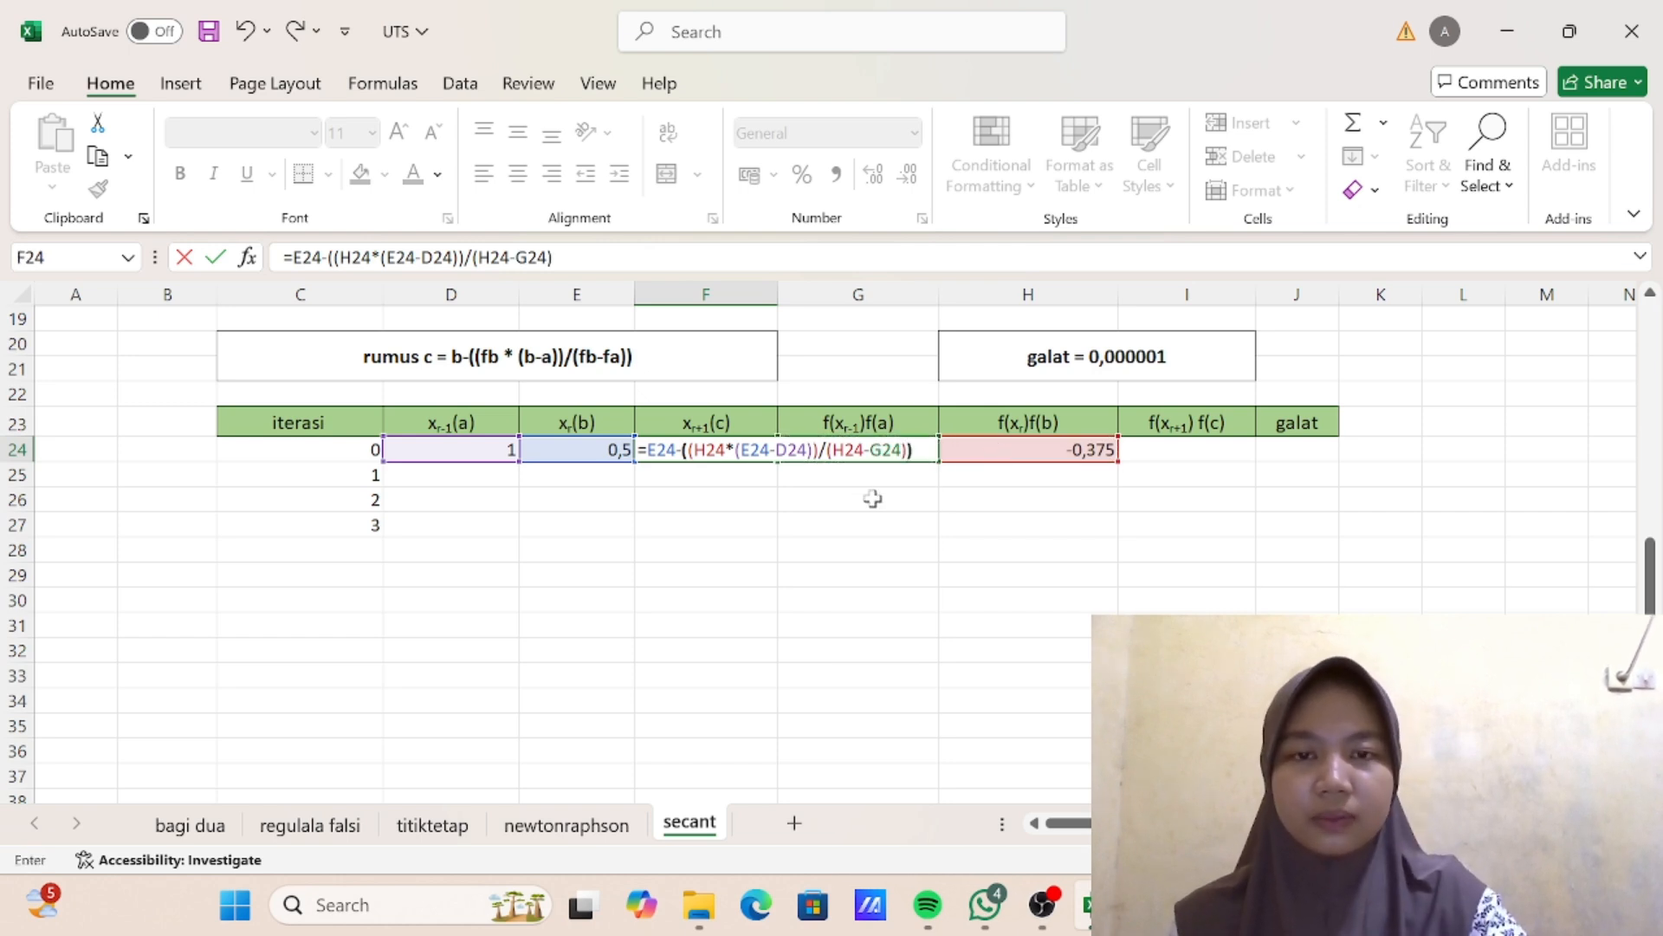
{"action": "key", "text": "Return"}
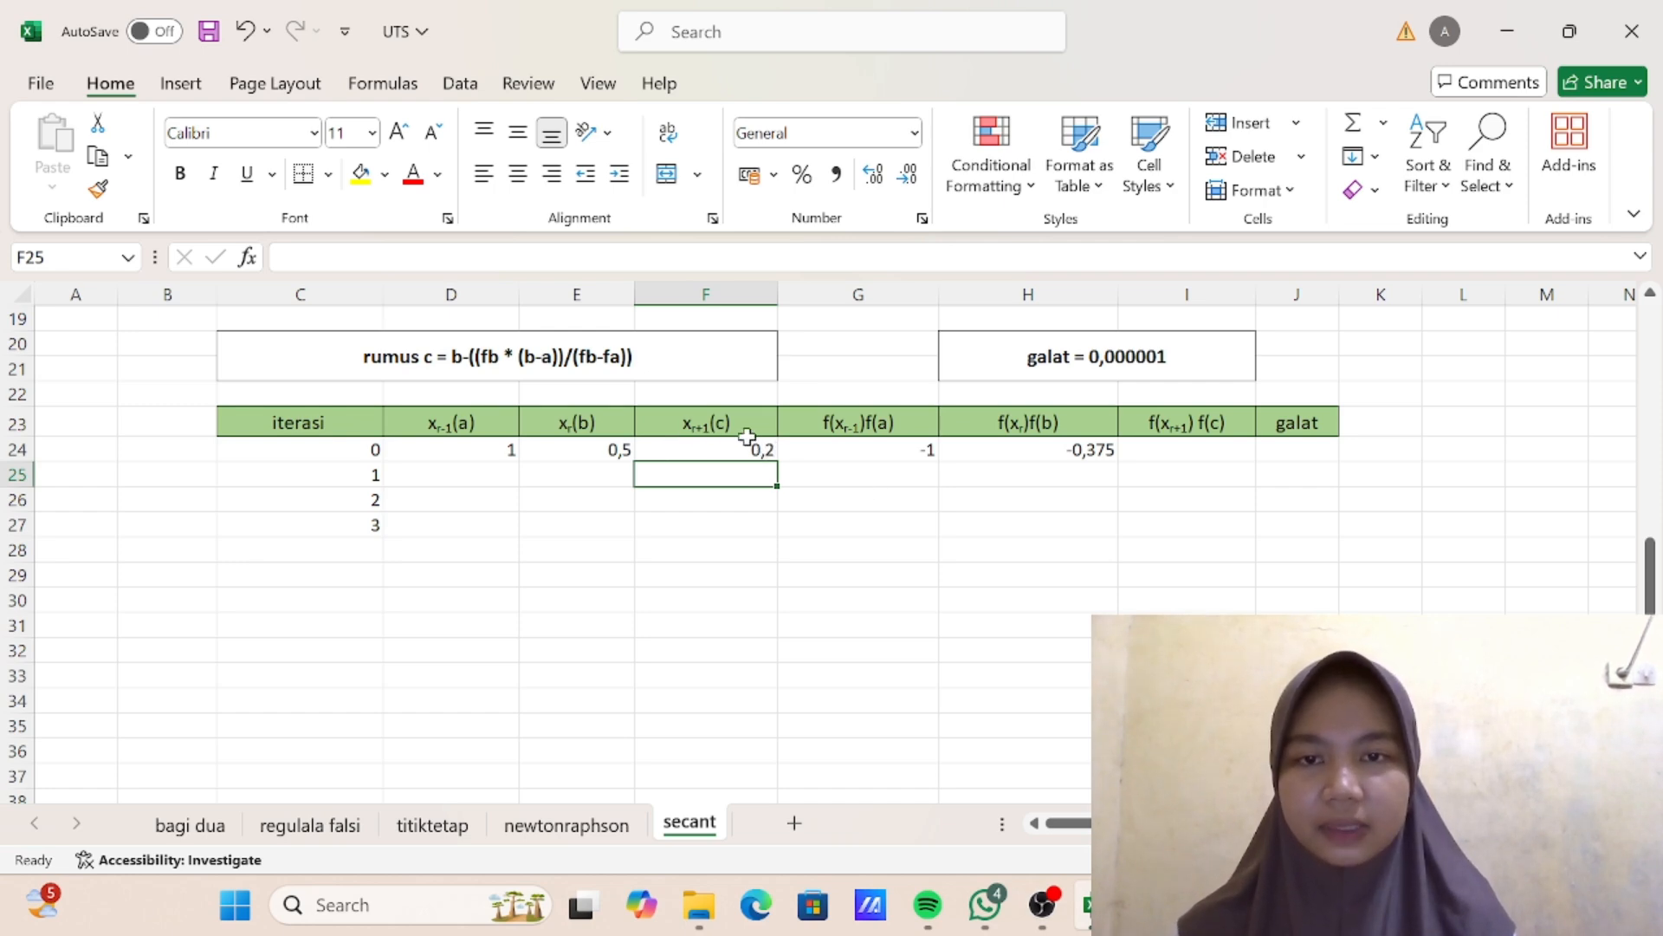
- Enter the f(c) formula =F24^3-3*F24+1 for iteration 0 in I24 of the new secant table
{"action": "scroll", "coordinate": [752, 378], "scroll_direction": "up", "scroll_amount": 5}
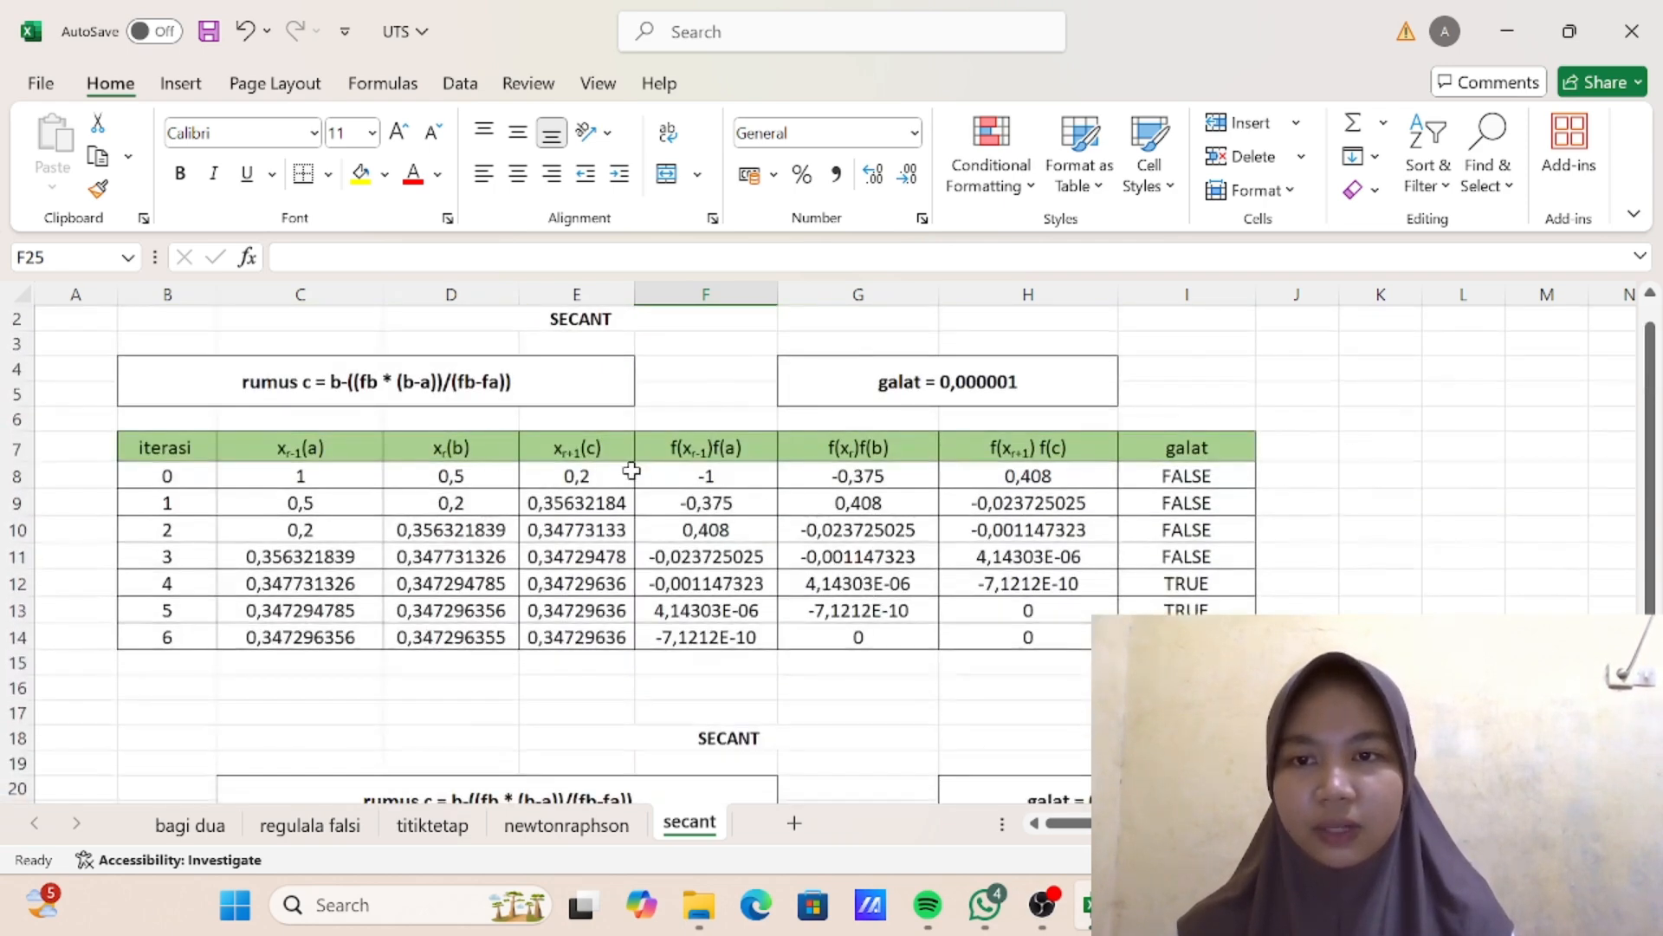
{"action": "scroll", "coordinate": [632, 469], "scroll_direction": "down", "scroll_amount": 2}
{"action": "scroll", "coordinate": [635, 471], "scroll_direction": "down", "scroll_amount": 2}
{"action": "scroll", "coordinate": [779, 520], "scroll_direction": "up", "scroll_amount": 1}
{"action": "scroll", "coordinate": [958, 561], "scroll_direction": "down", "scroll_amount": 1}
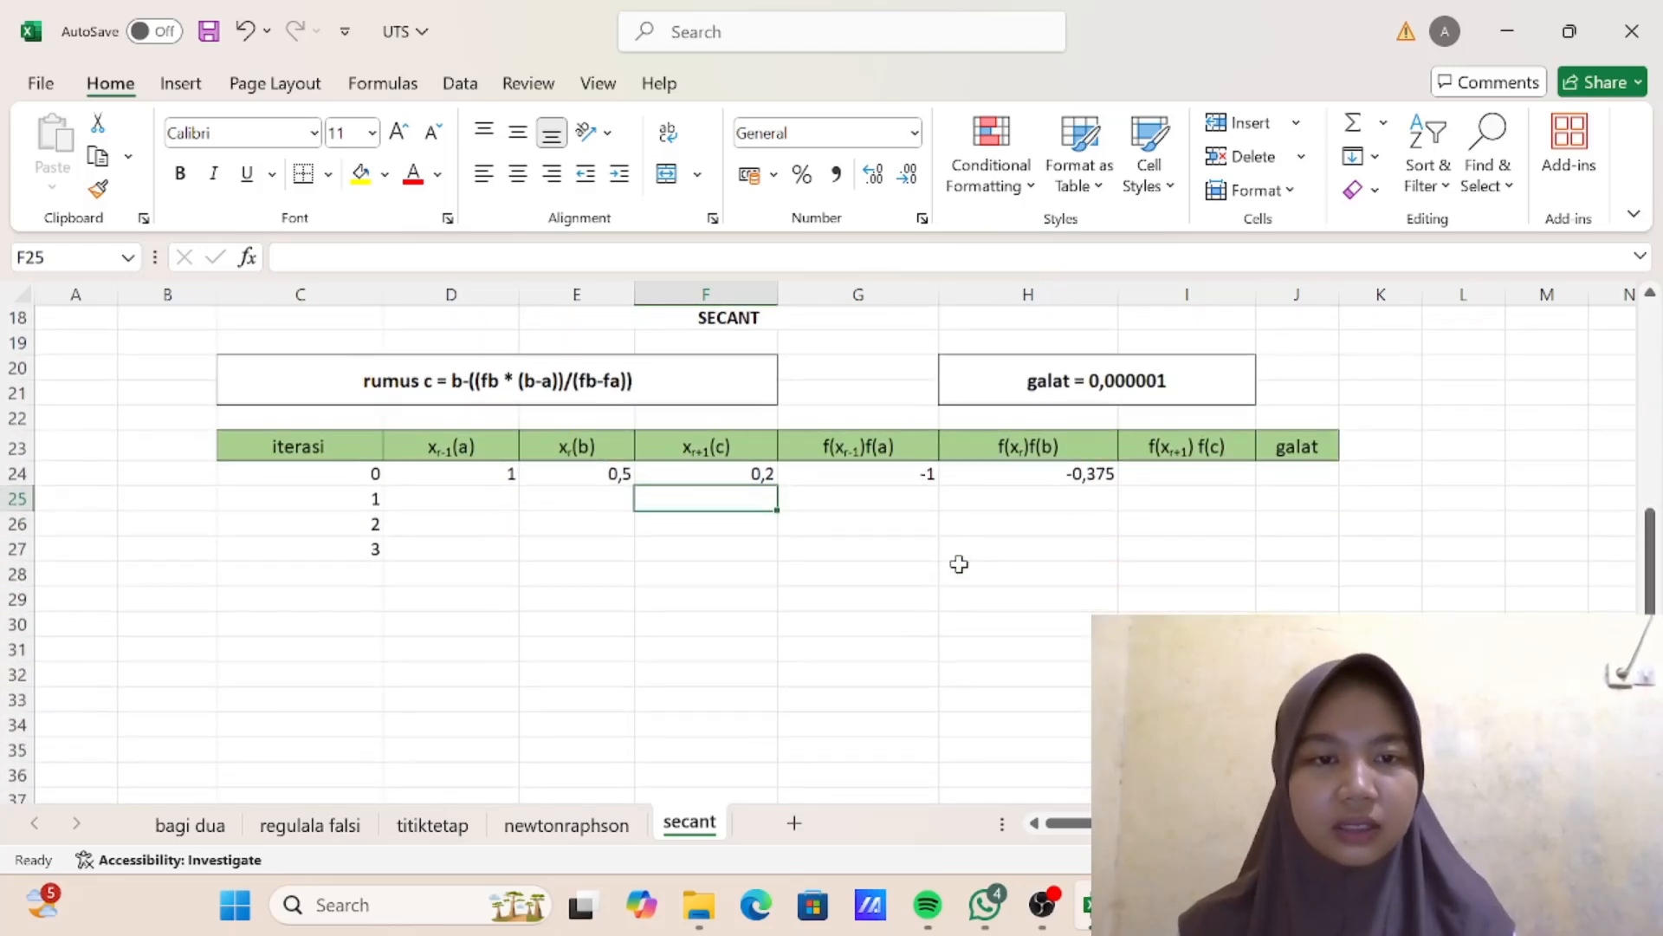
{"action": "left_click", "coordinate": [1193, 472]}
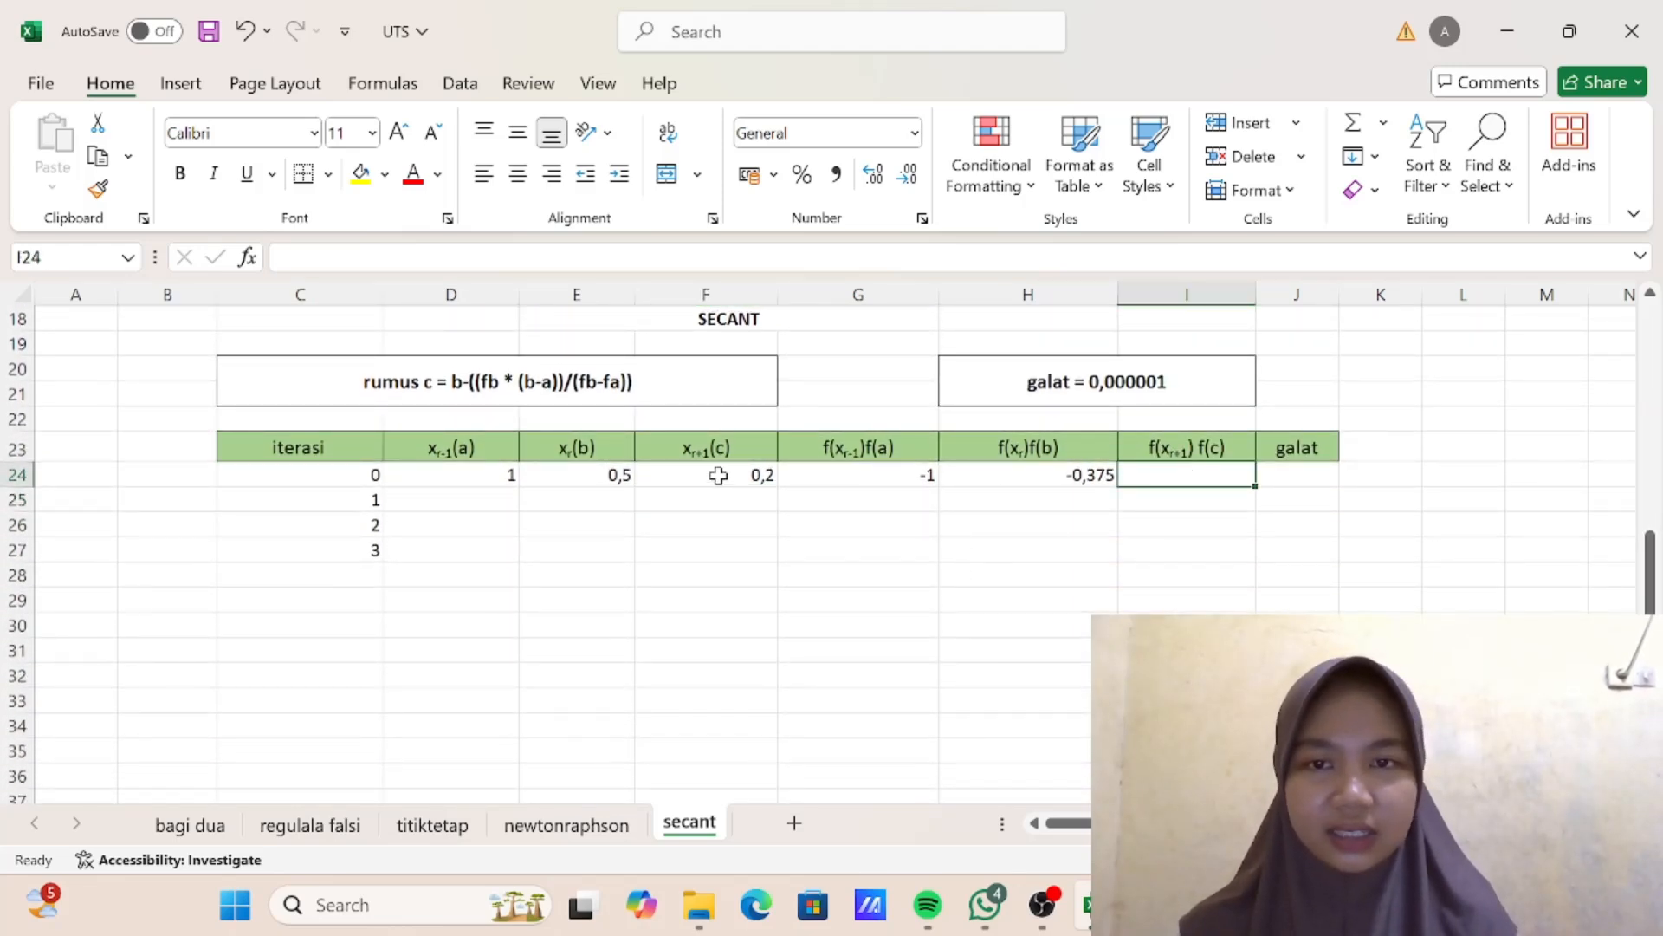
{"action": "type", "text": "="}
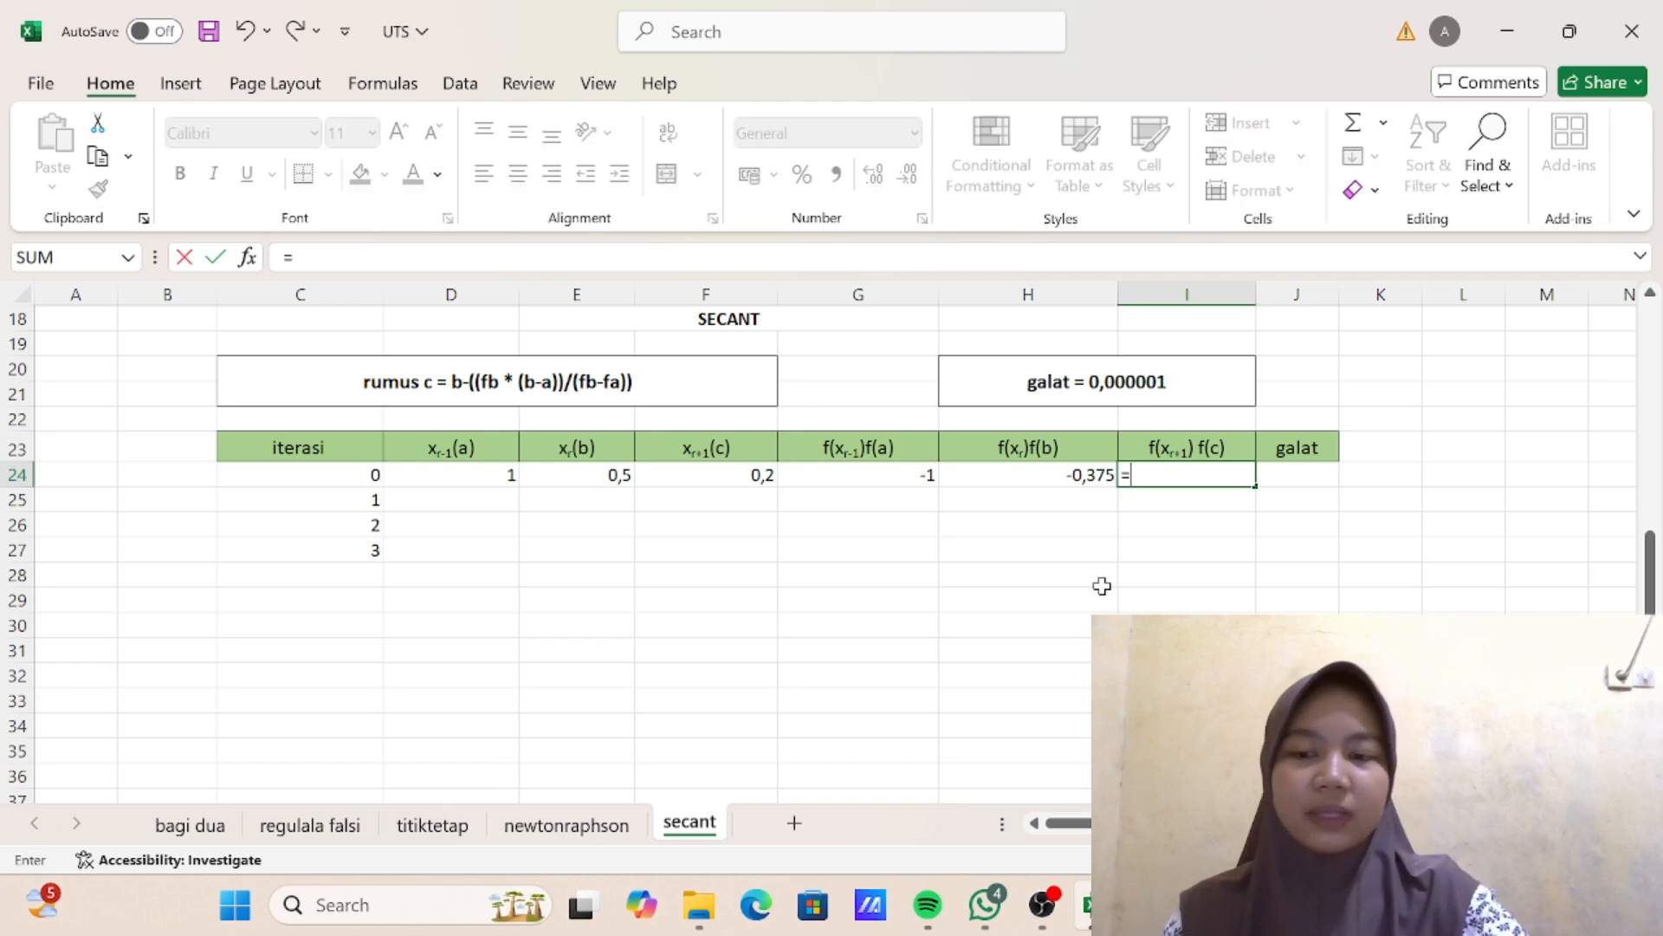
{"action": "left_click", "coordinate": [761, 475]}
{"action": "type", "text": "^3-3"}
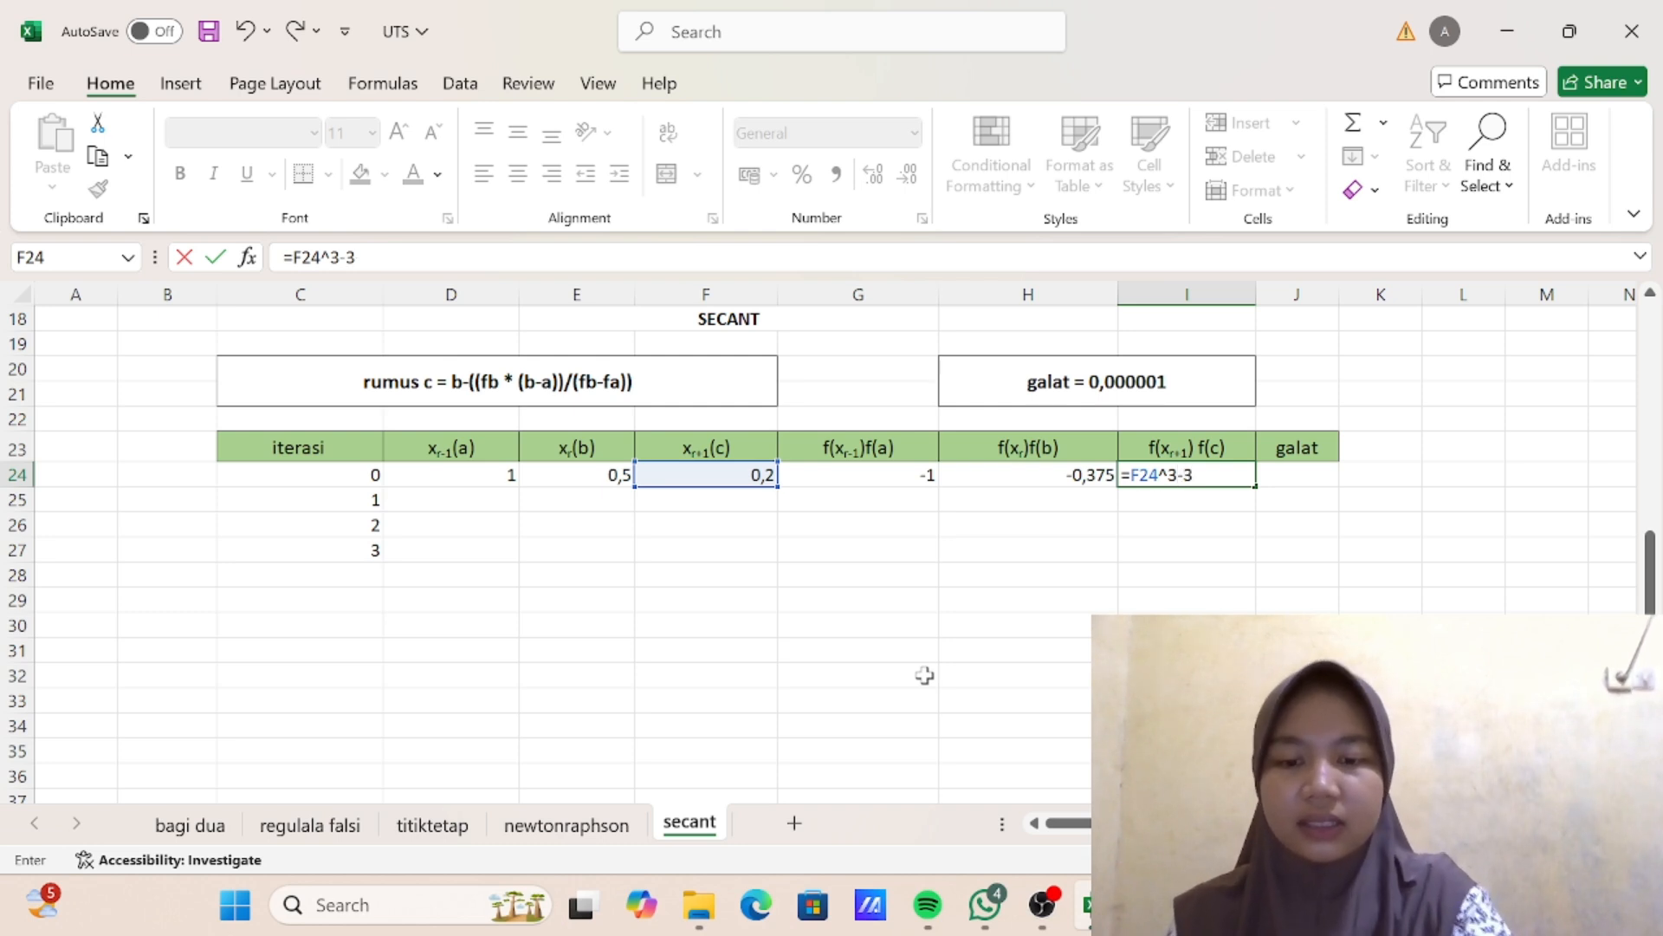
{"action": "type", "text": "*"}
{"action": "left_click", "coordinate": [737, 475]}
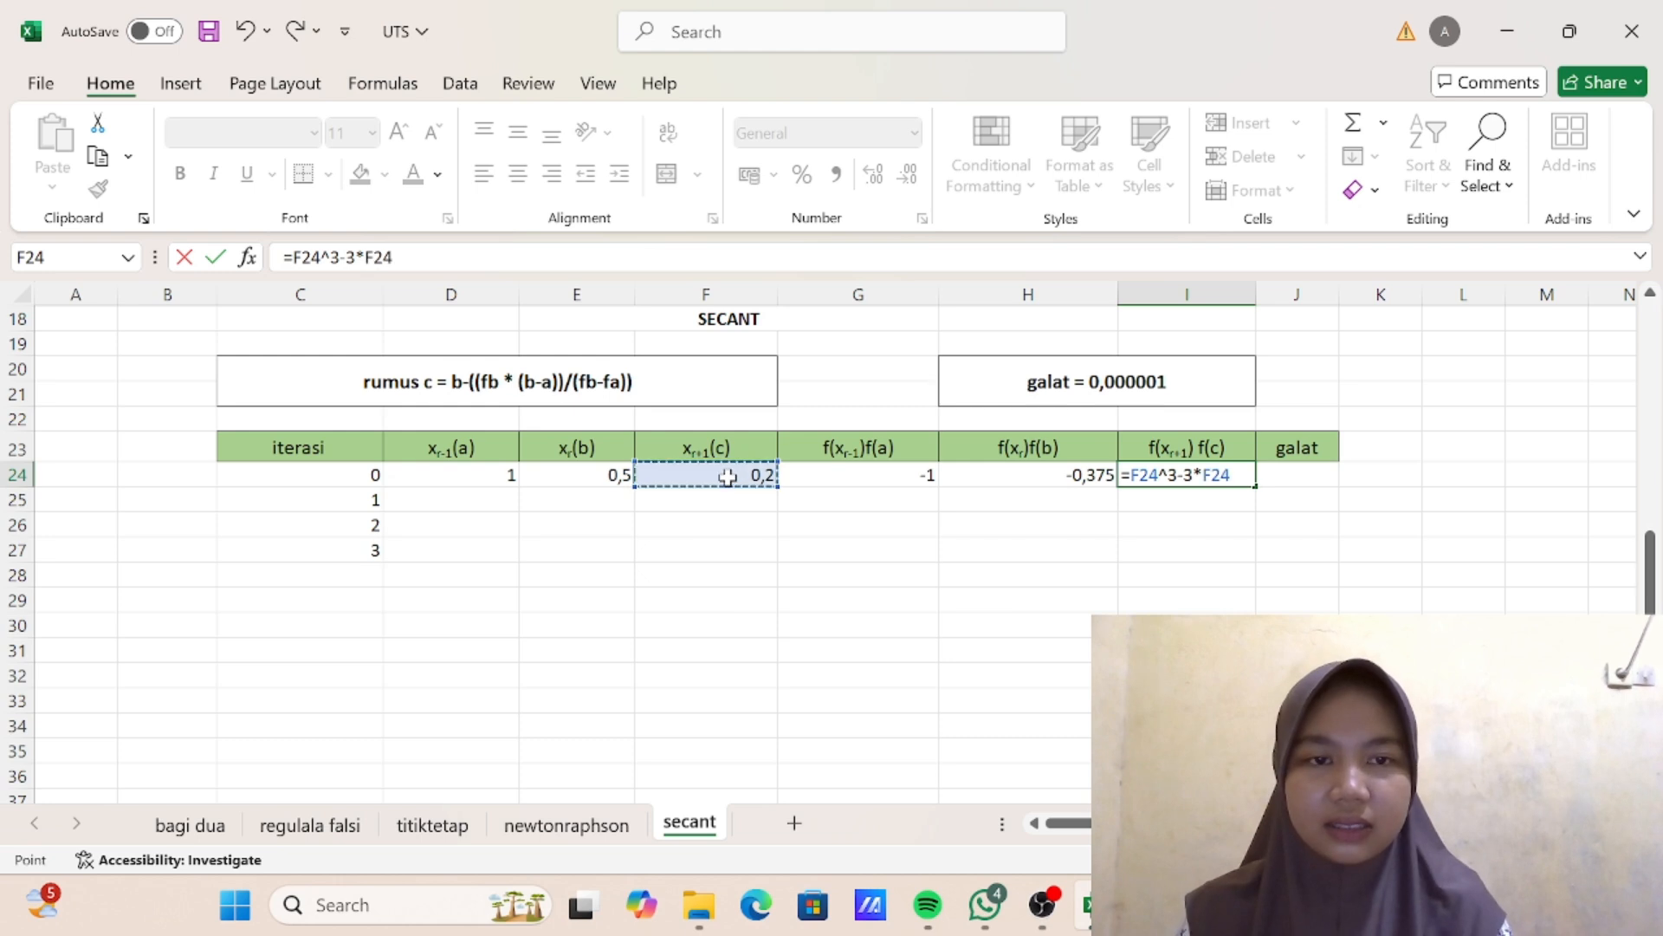
{"action": "type", "text": "+"}
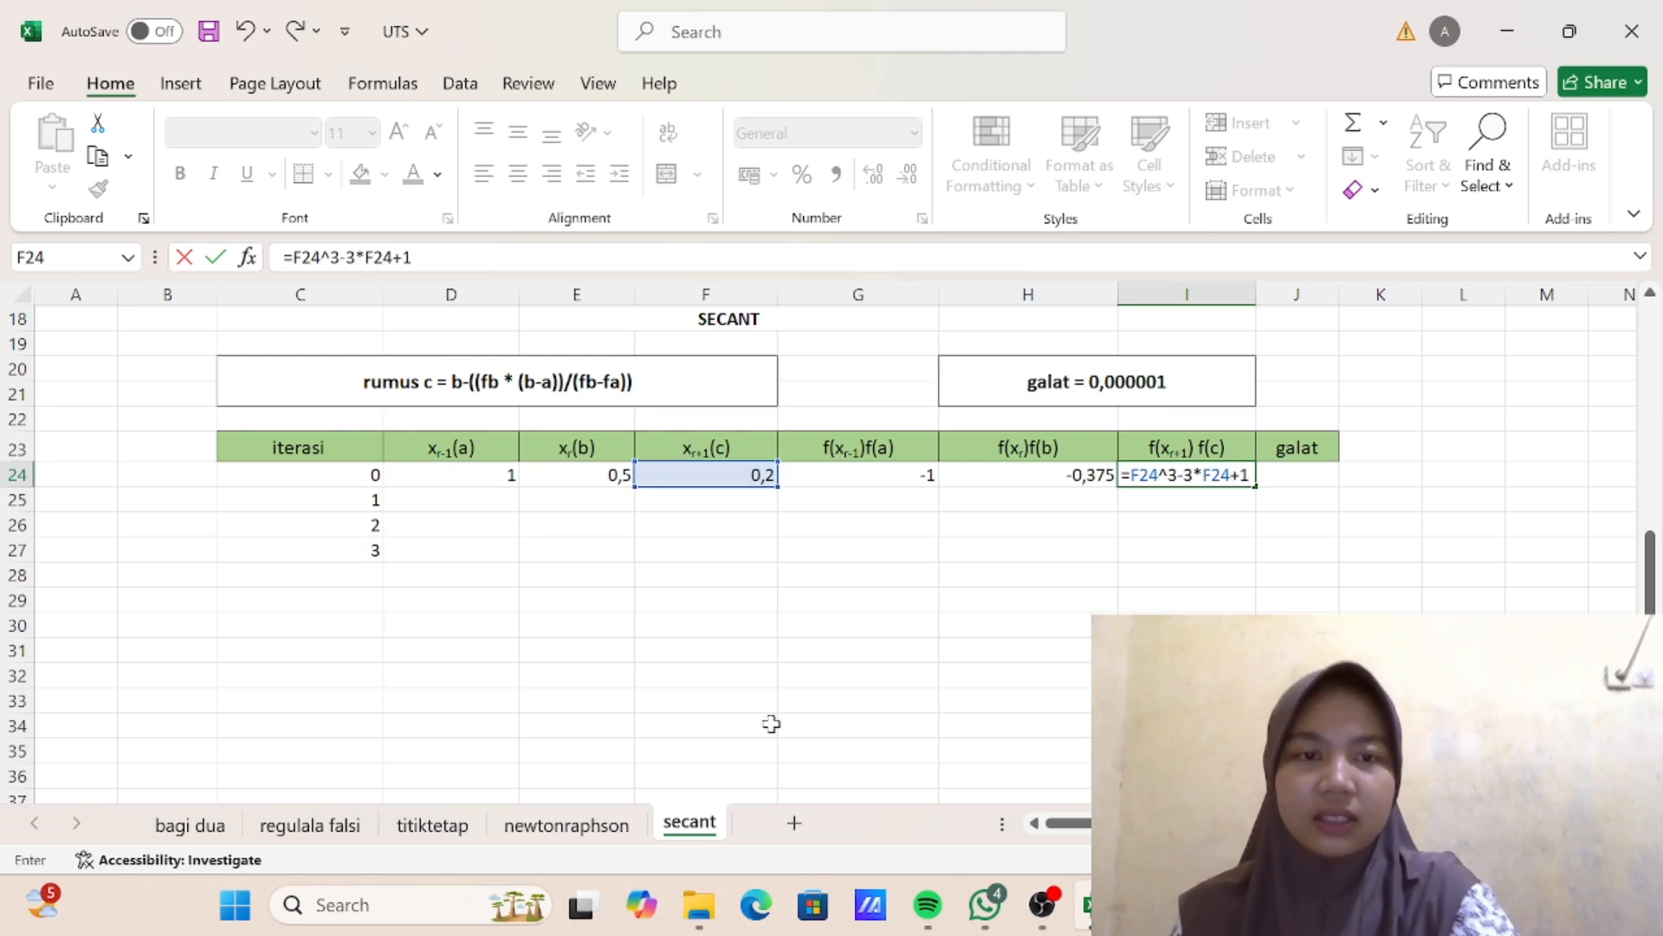
{"action": "type", "text": "1"}
{"action": "key", "text": "Return"}
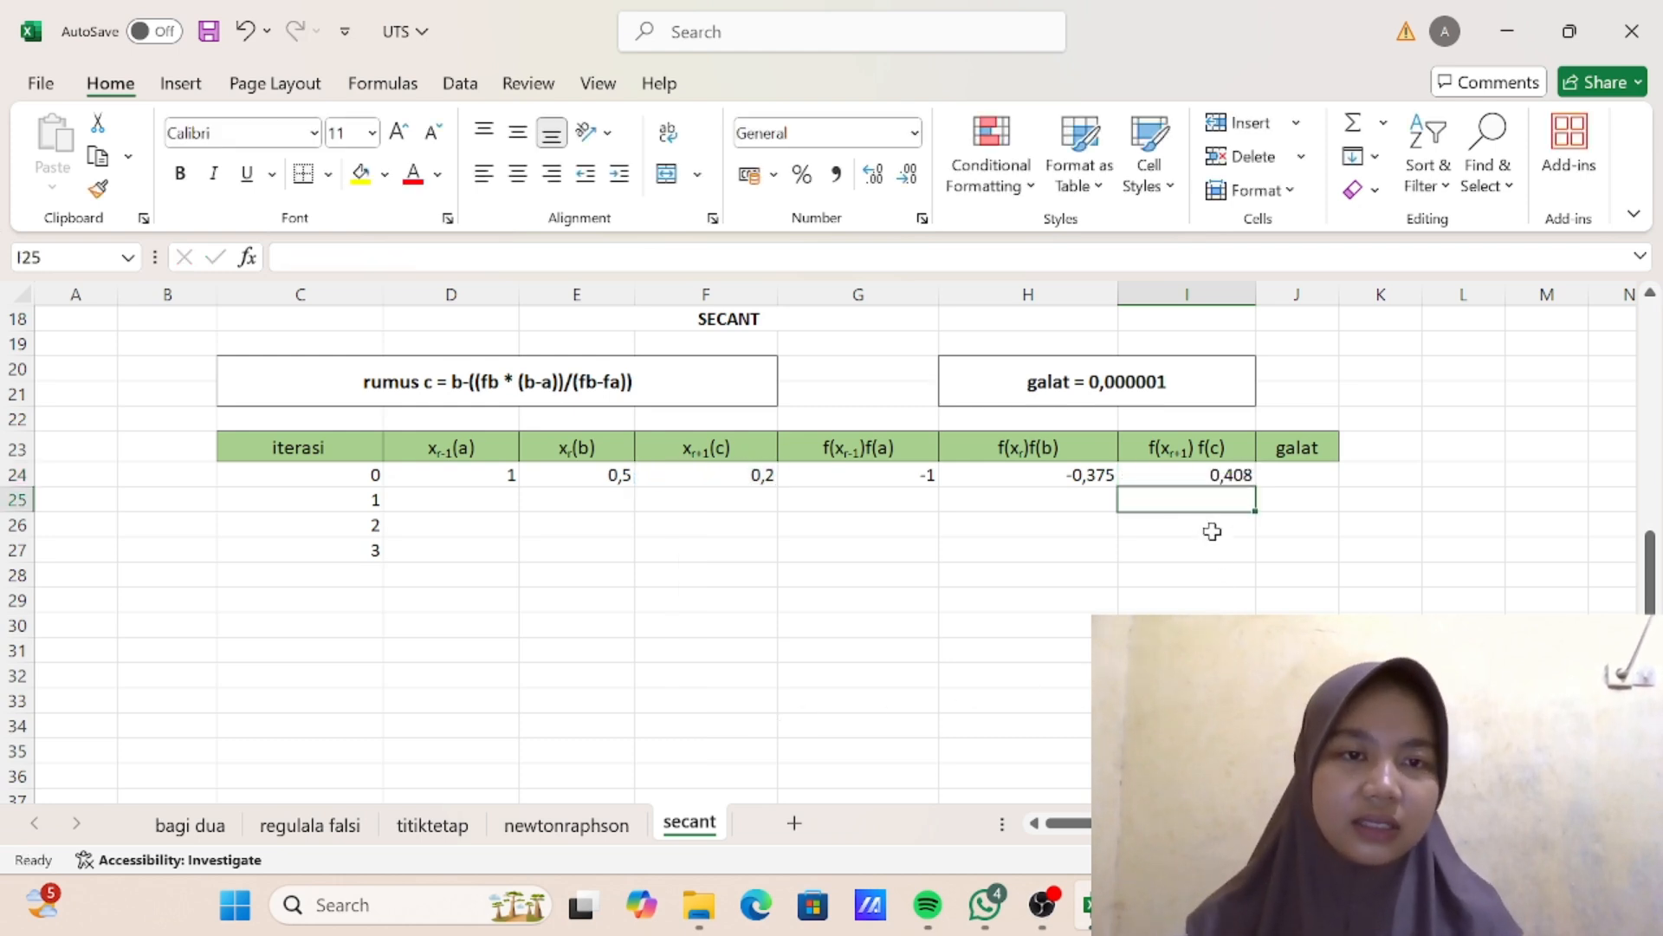
{"action": "left_click", "coordinate": [1296, 477]}
{"action": "type", "text": "="}
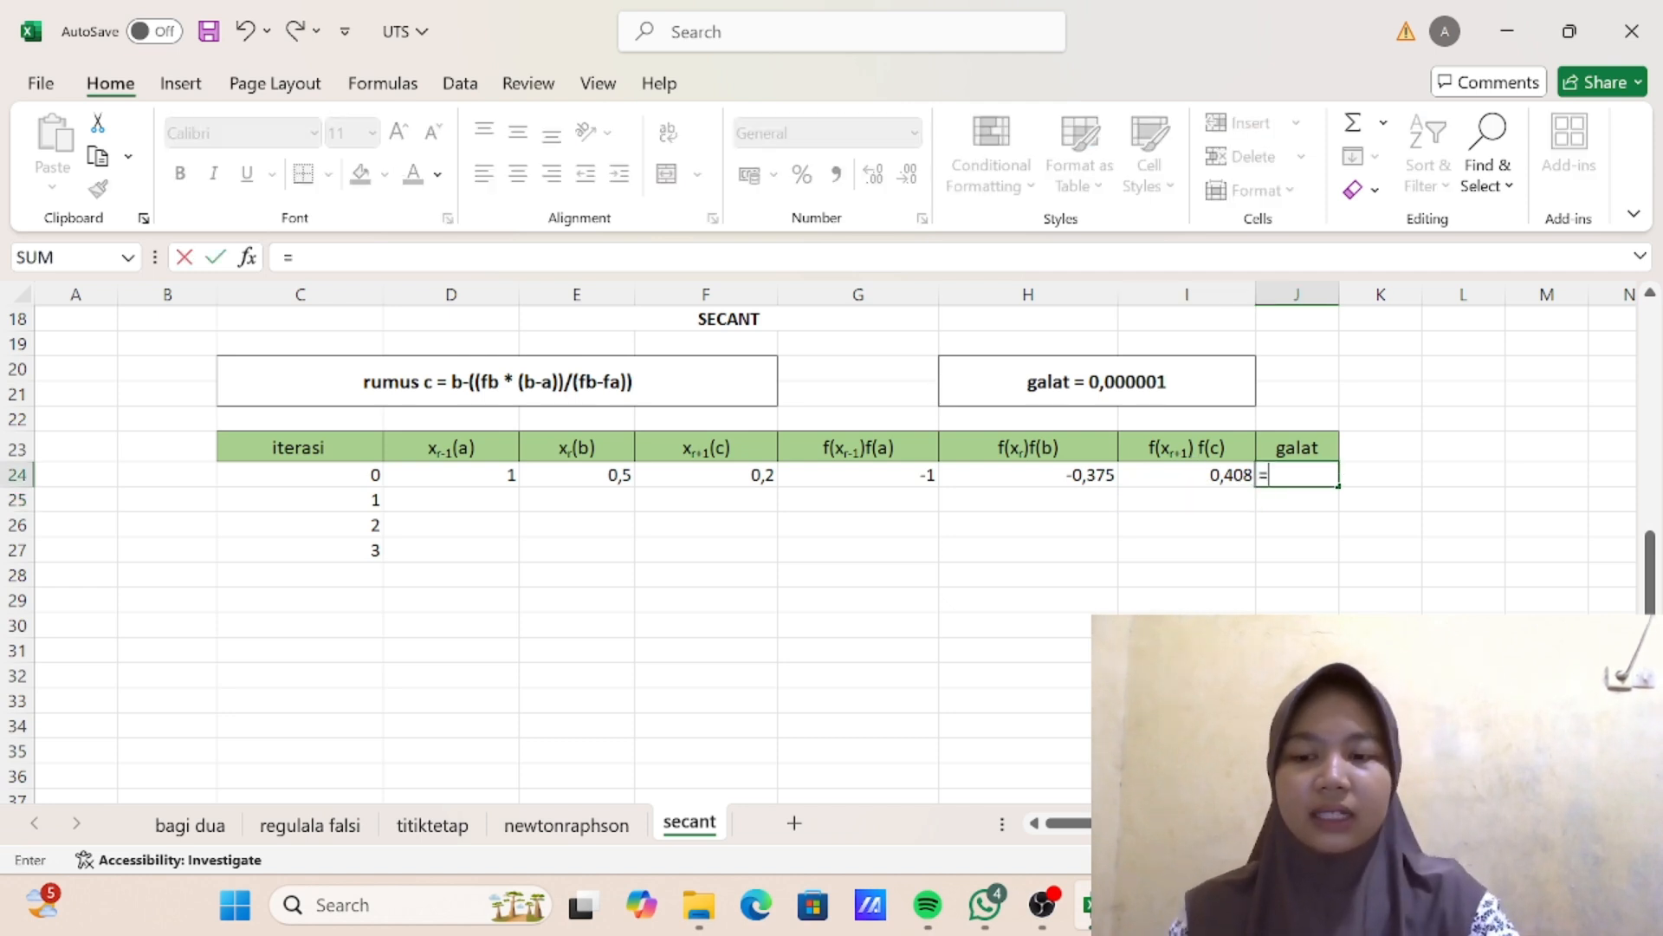
{"action": "type", "text": "ABS"}
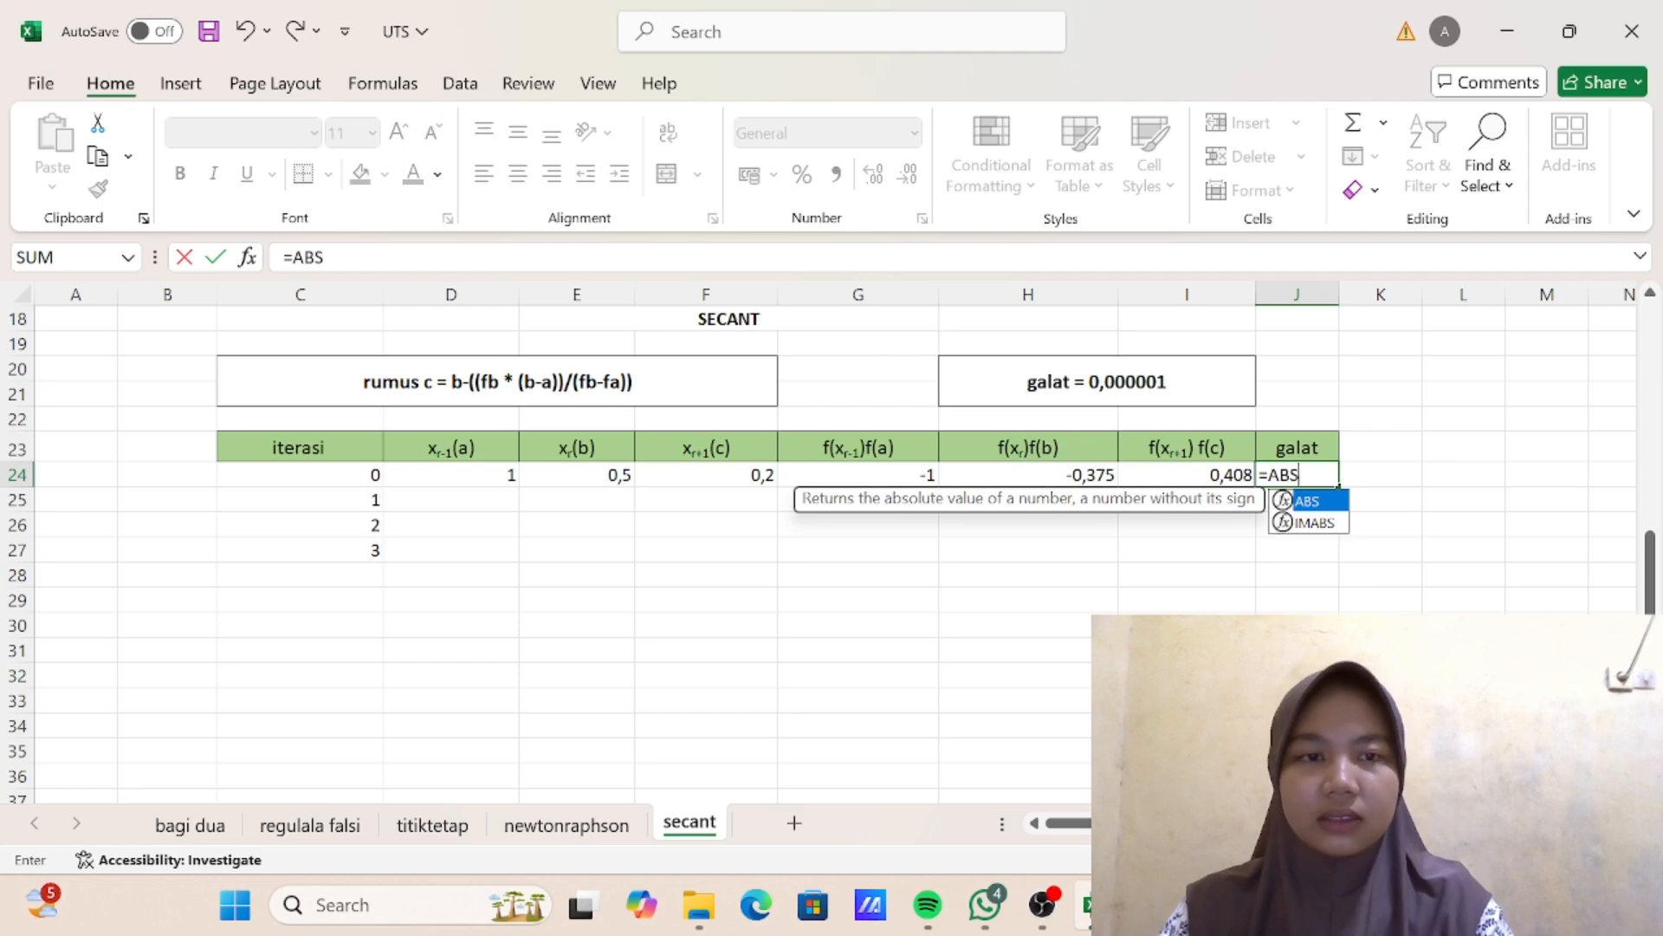
{"action": "type", "text": "("}
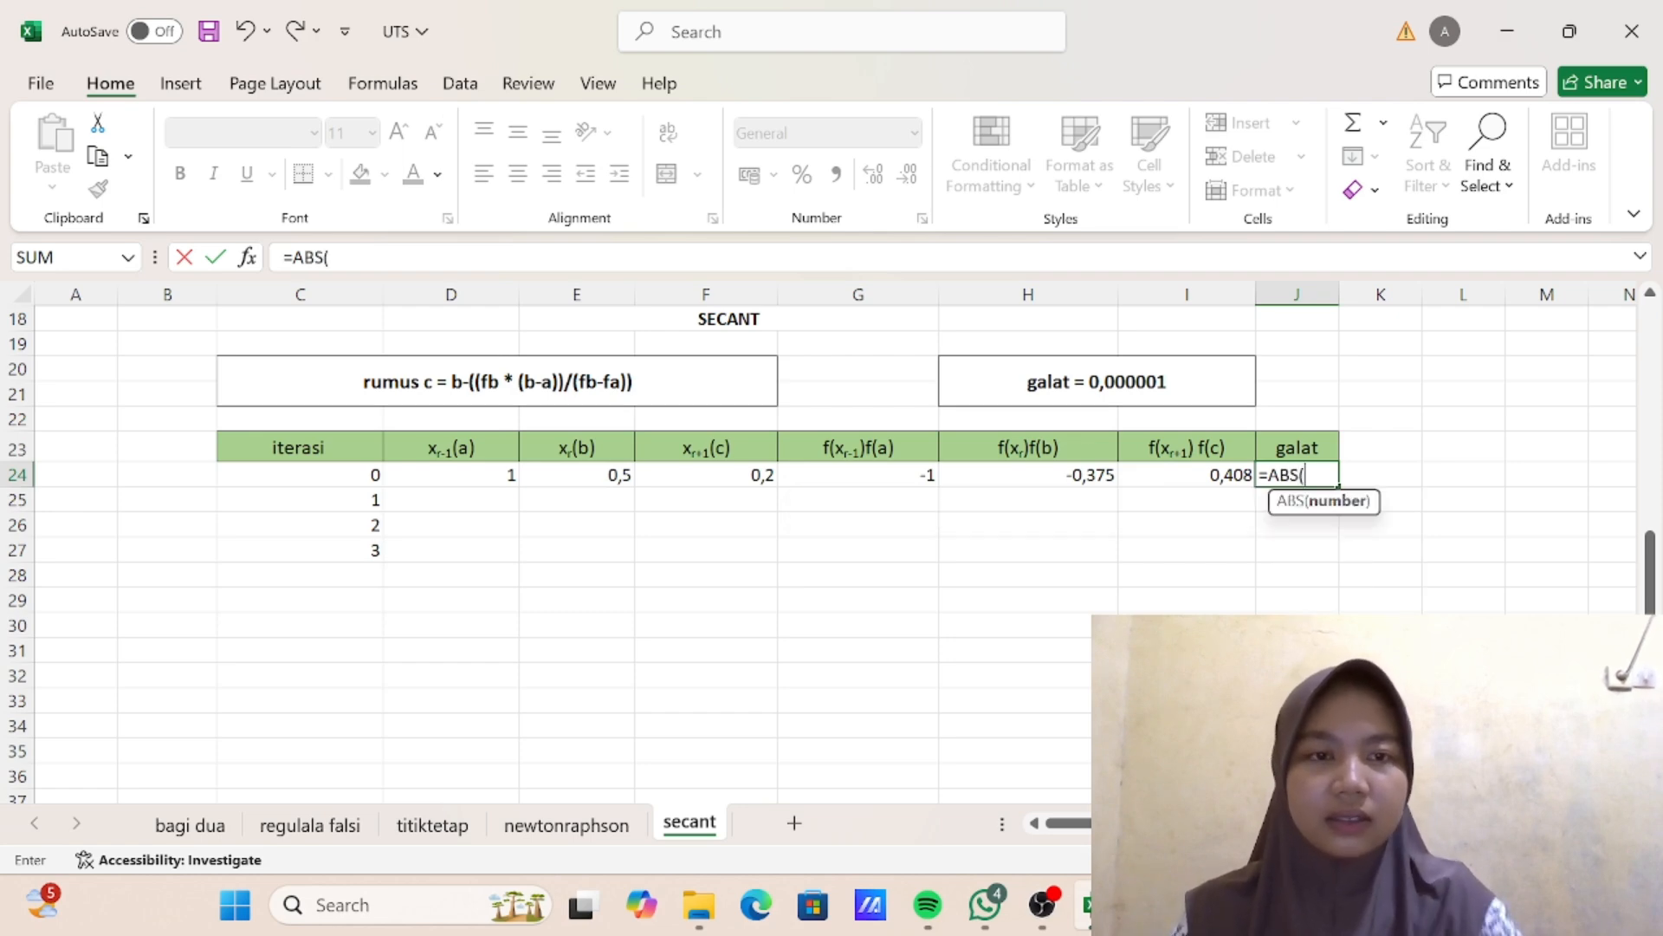
{"action": "scroll", "coordinate": [1089, 507], "scroll_direction": "up", "scroll_amount": 6}
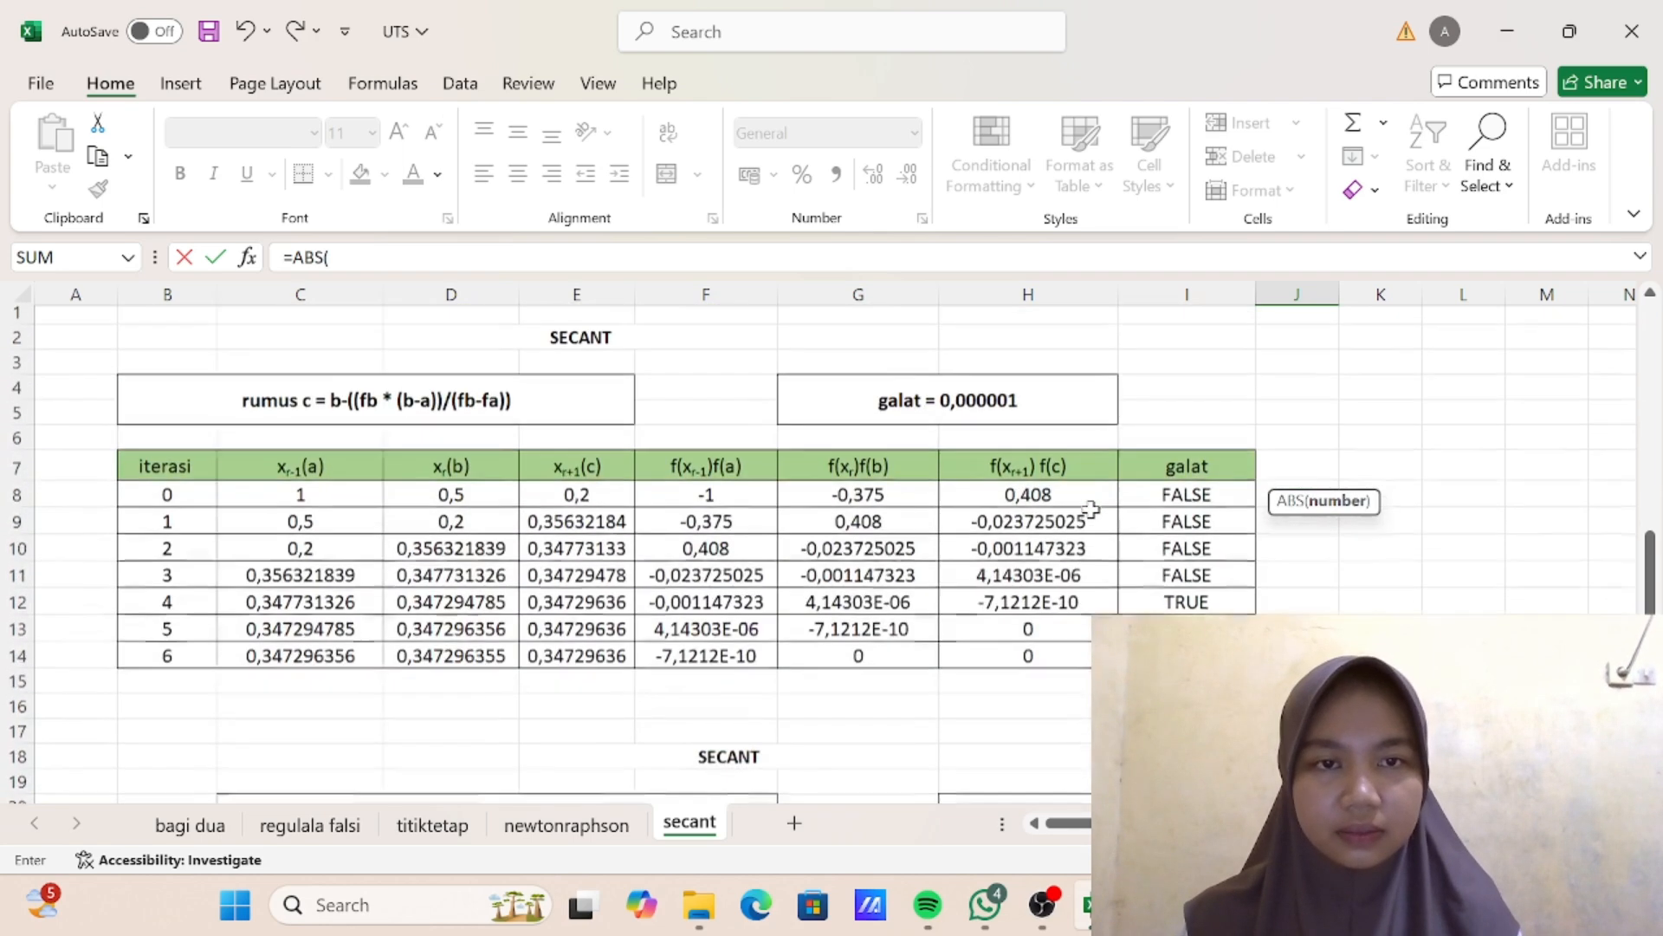
{"action": "left_click", "coordinate": [1196, 494]}
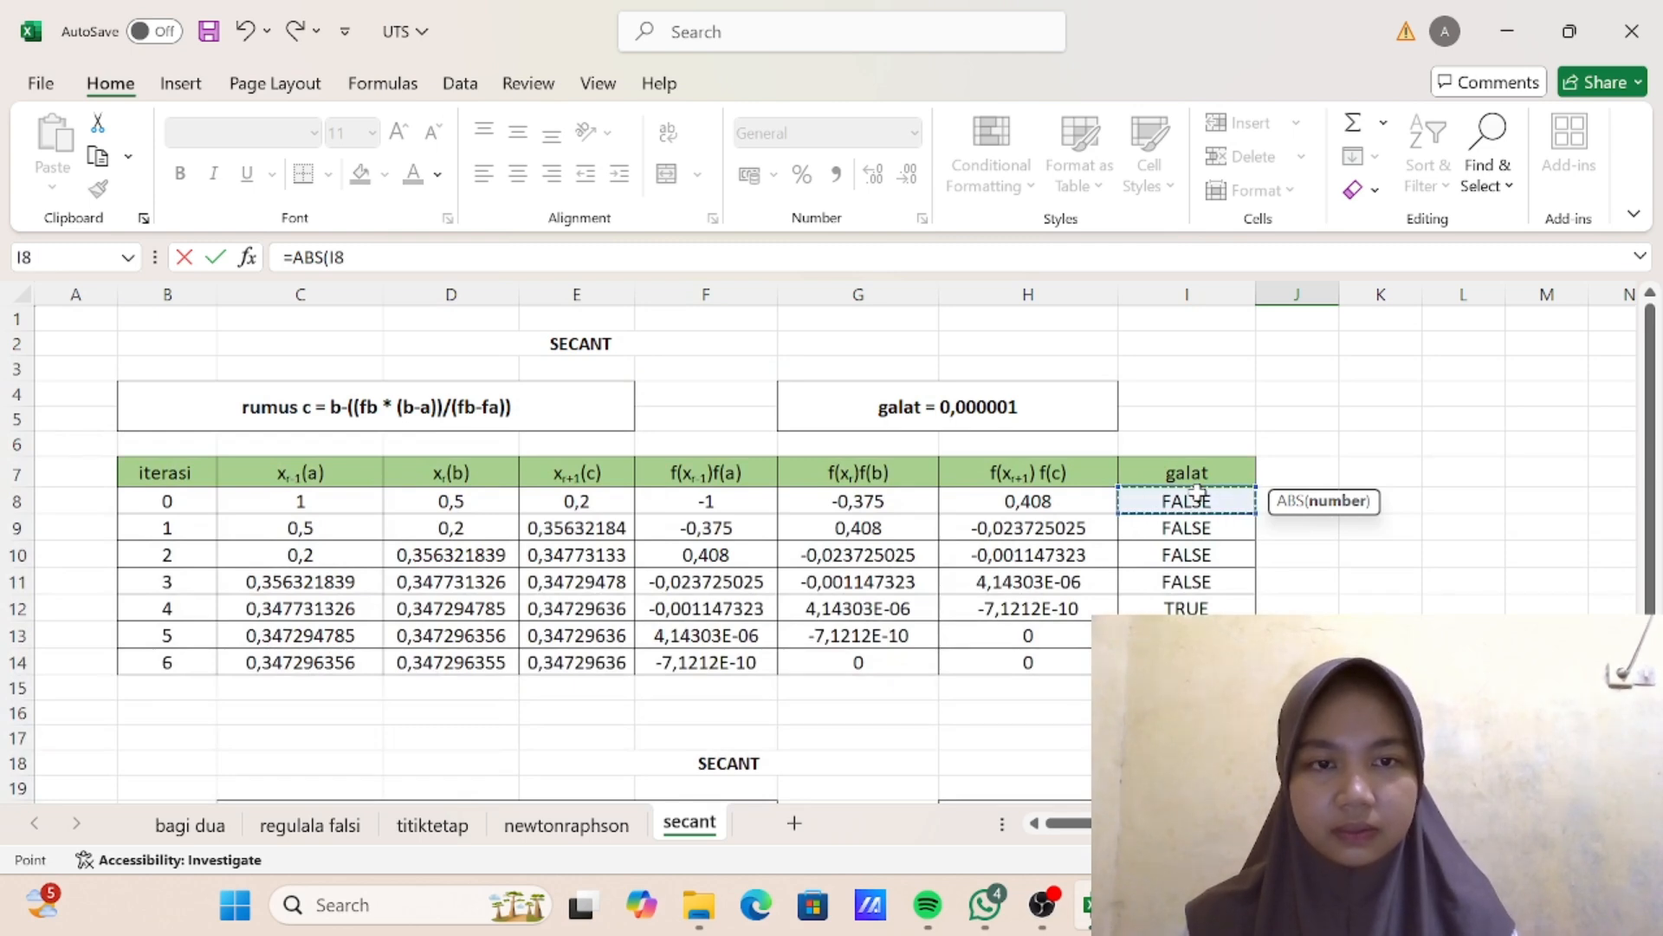
{"action": "scroll", "coordinate": [1200, 494], "scroll_direction": "down", "scroll_amount": 5}
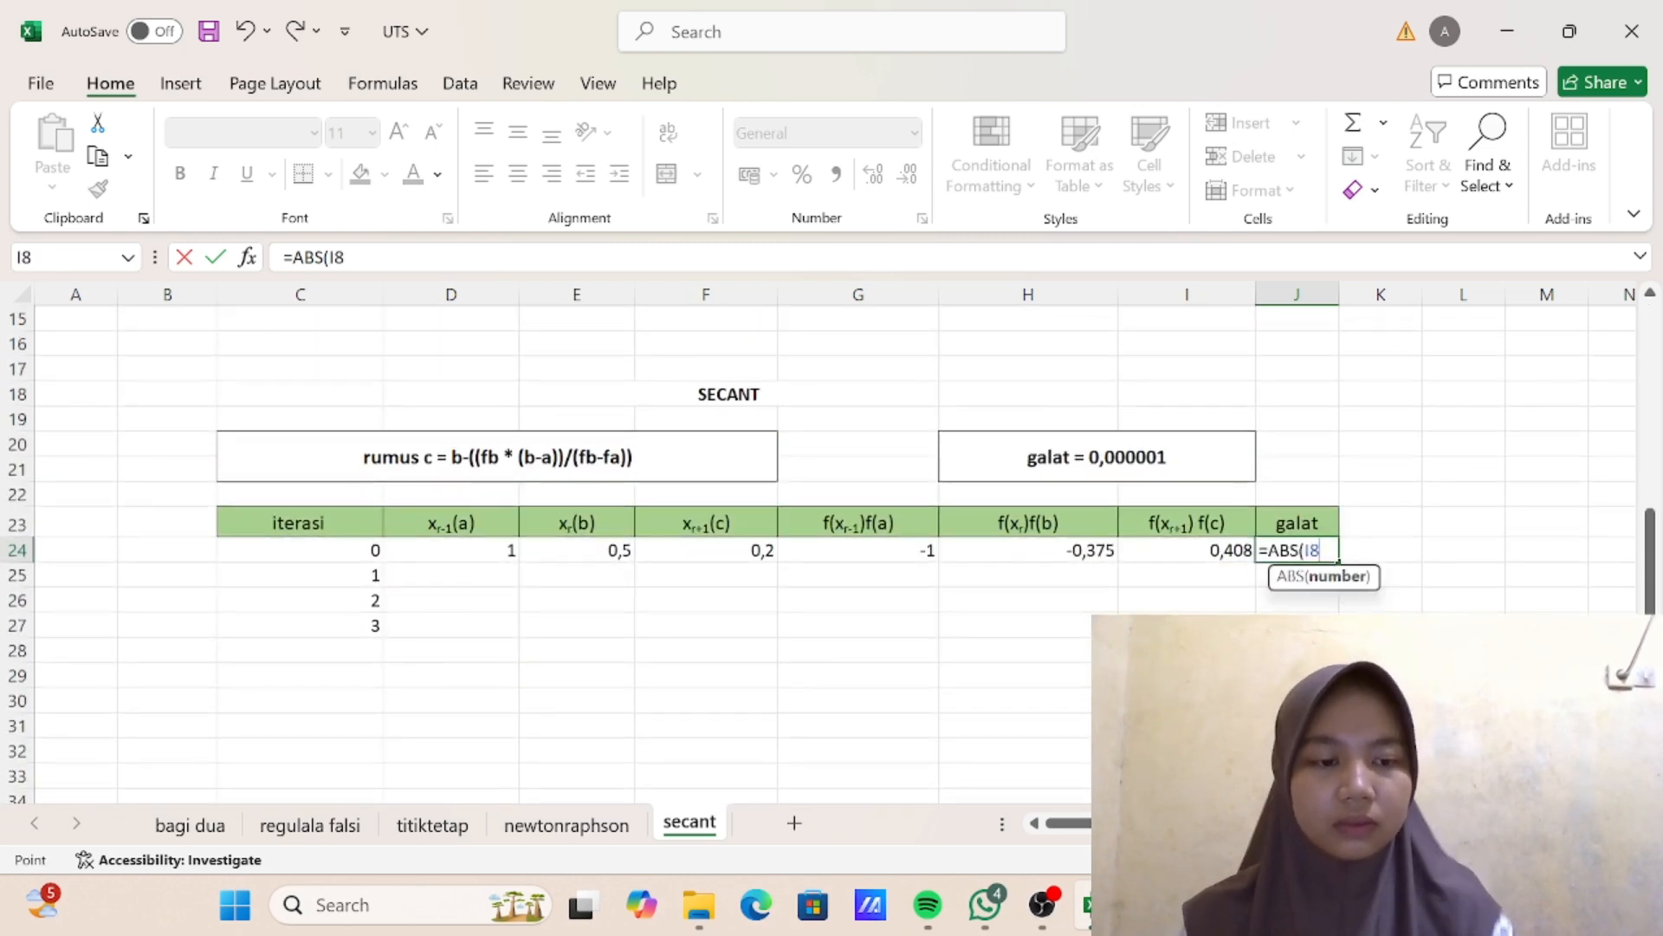
{"action": "key", "text": "BackSpace"}
{"action": "key", "text": "BackSpace"}
{"action": "key", "text": "Return"}
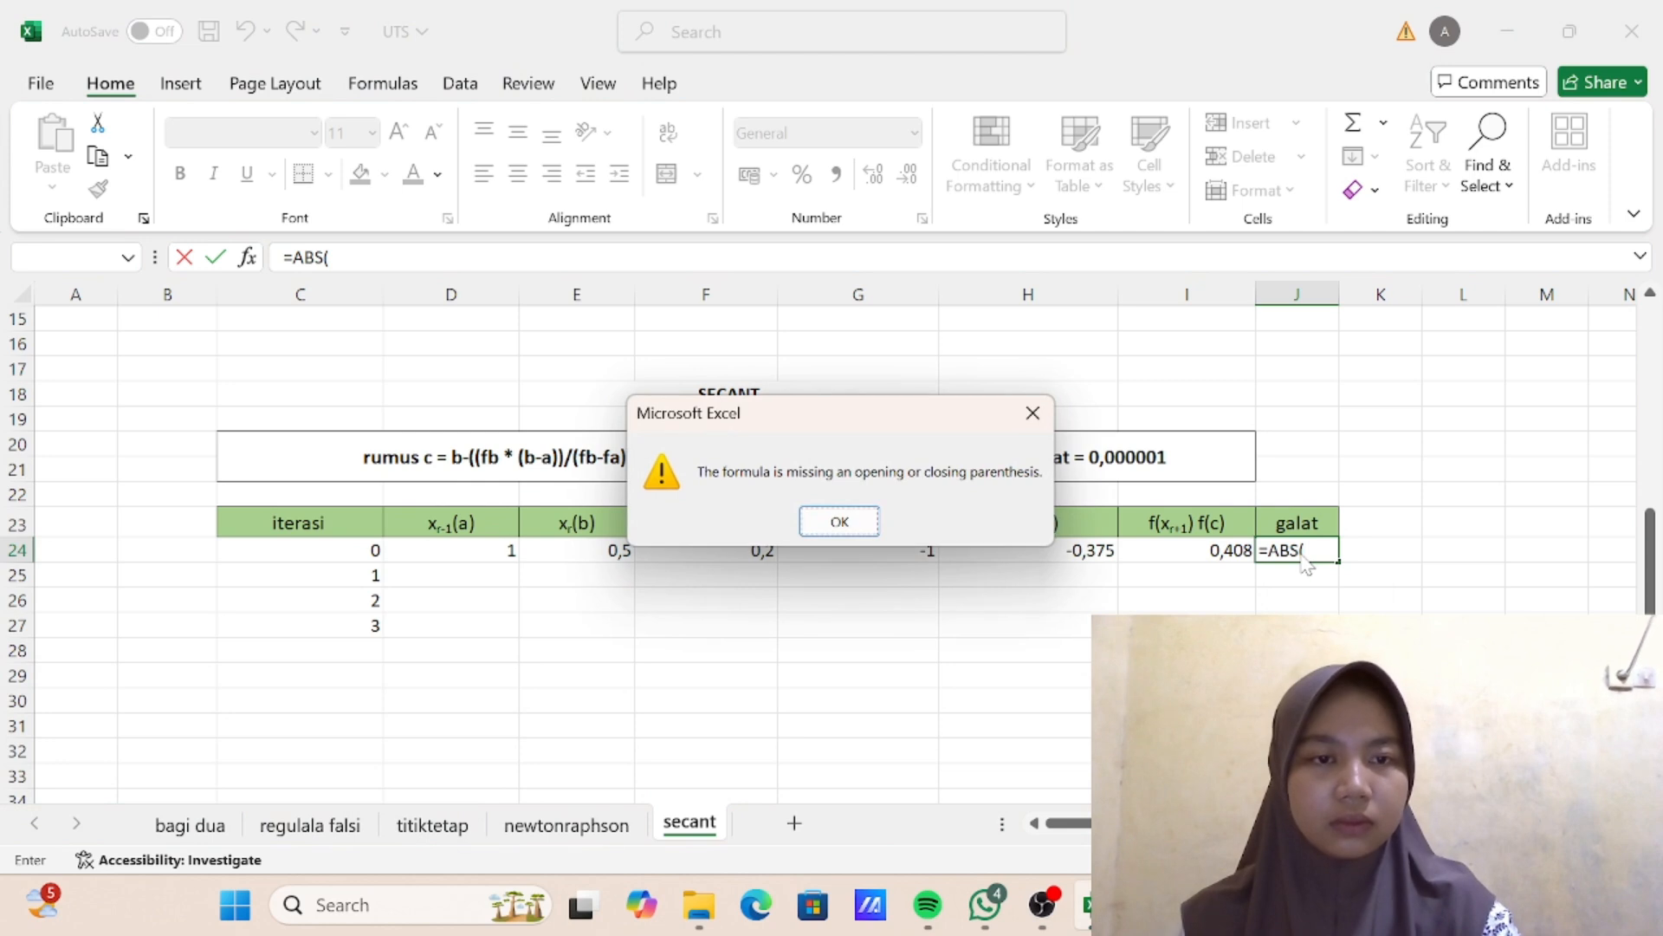
{"action": "left_click", "coordinate": [879, 520]}
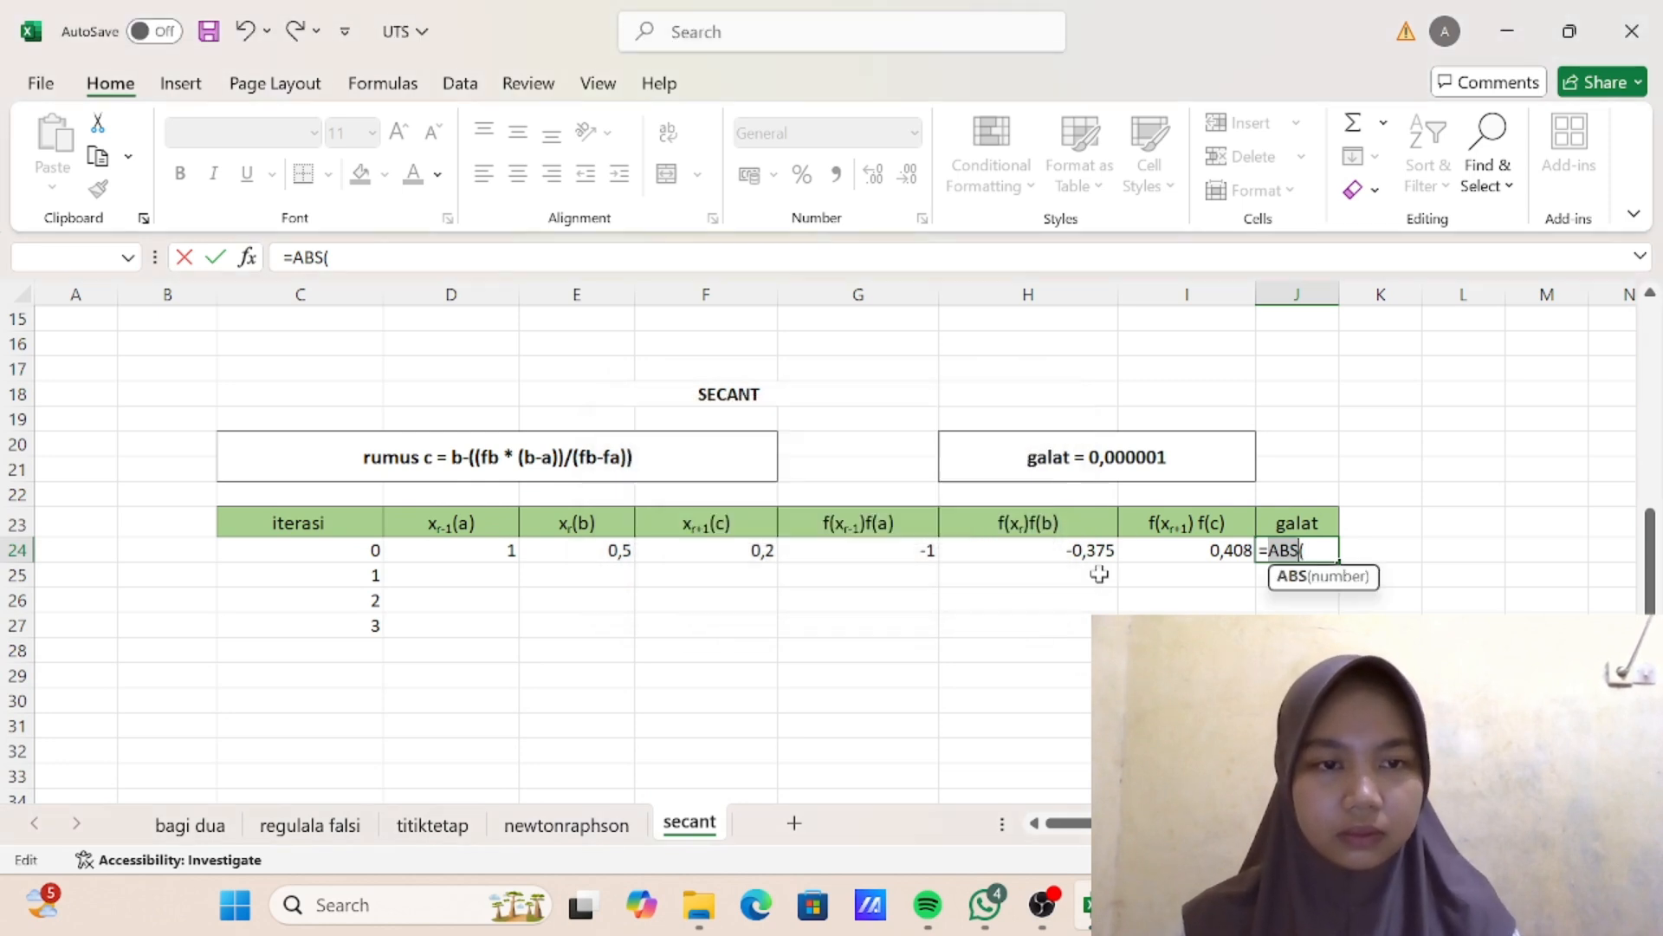
{"action": "key", "text": "BackSpace"}
{"action": "key", "text": "BackSpace"}
{"action": "key", "text": "BackSpace"}
{"action": "key", "text": "BackSpace"}
{"action": "key", "text": "BackSpace"}
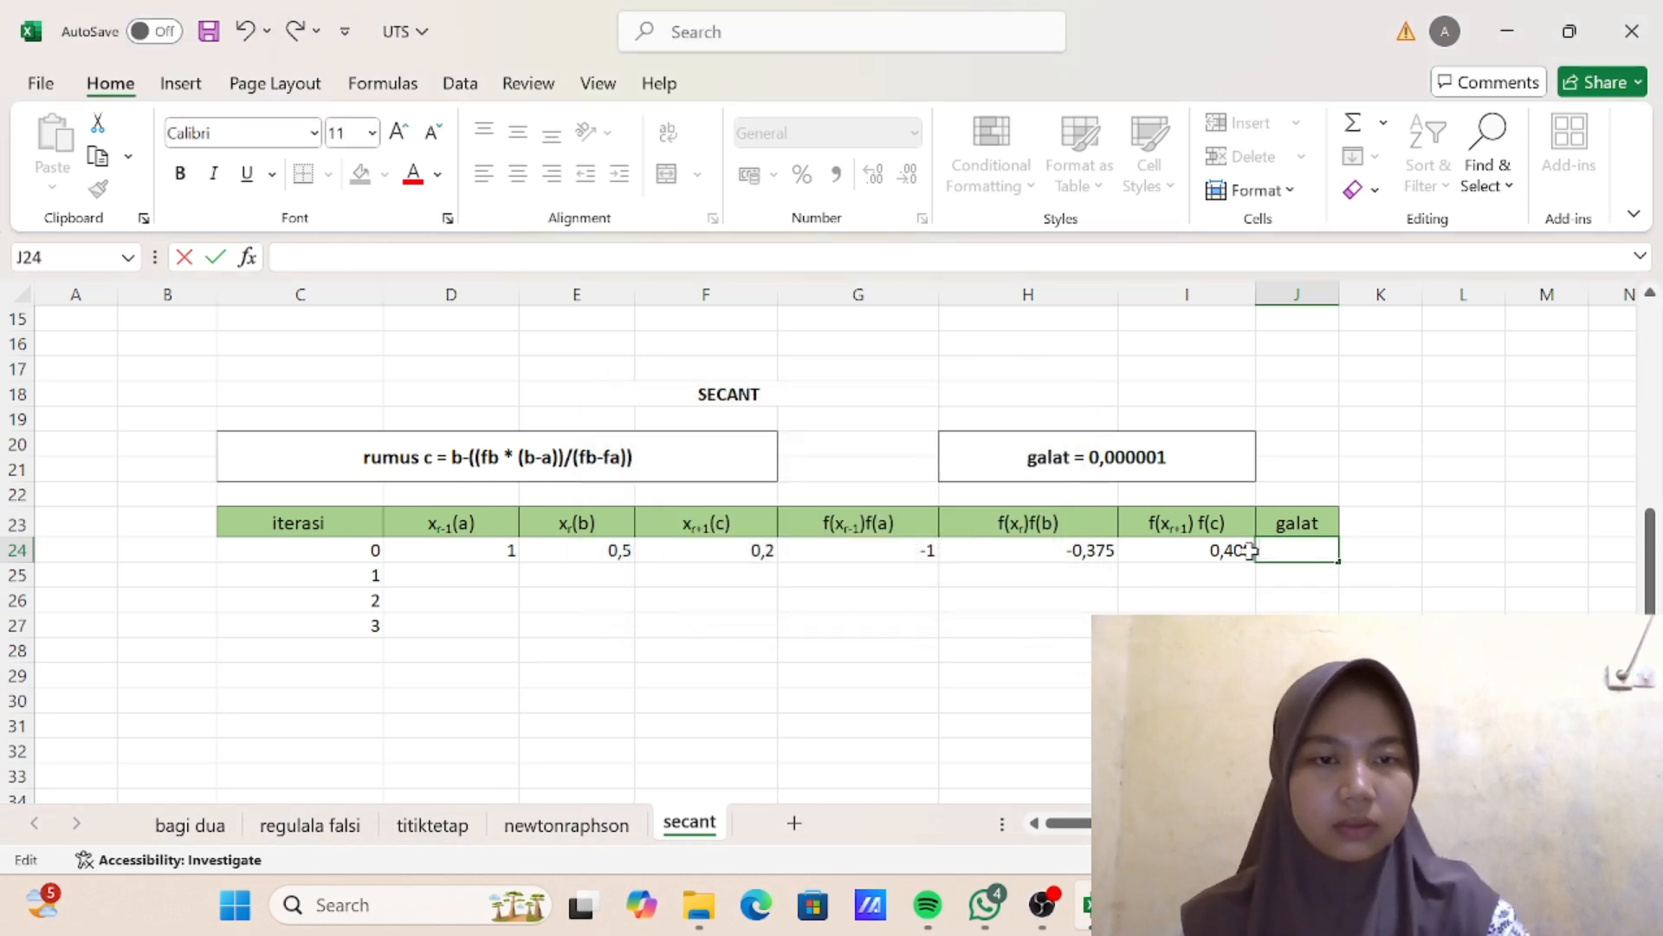
- Check the galat formula in I8 of the finished table and enter =ABS(I24)<0,000001 in J24 for iteration 0
{"action": "scroll", "coordinate": [1248, 550], "scroll_direction": "up", "scroll_amount": 4}
{"action": "double_click", "coordinate": [1187, 400]}
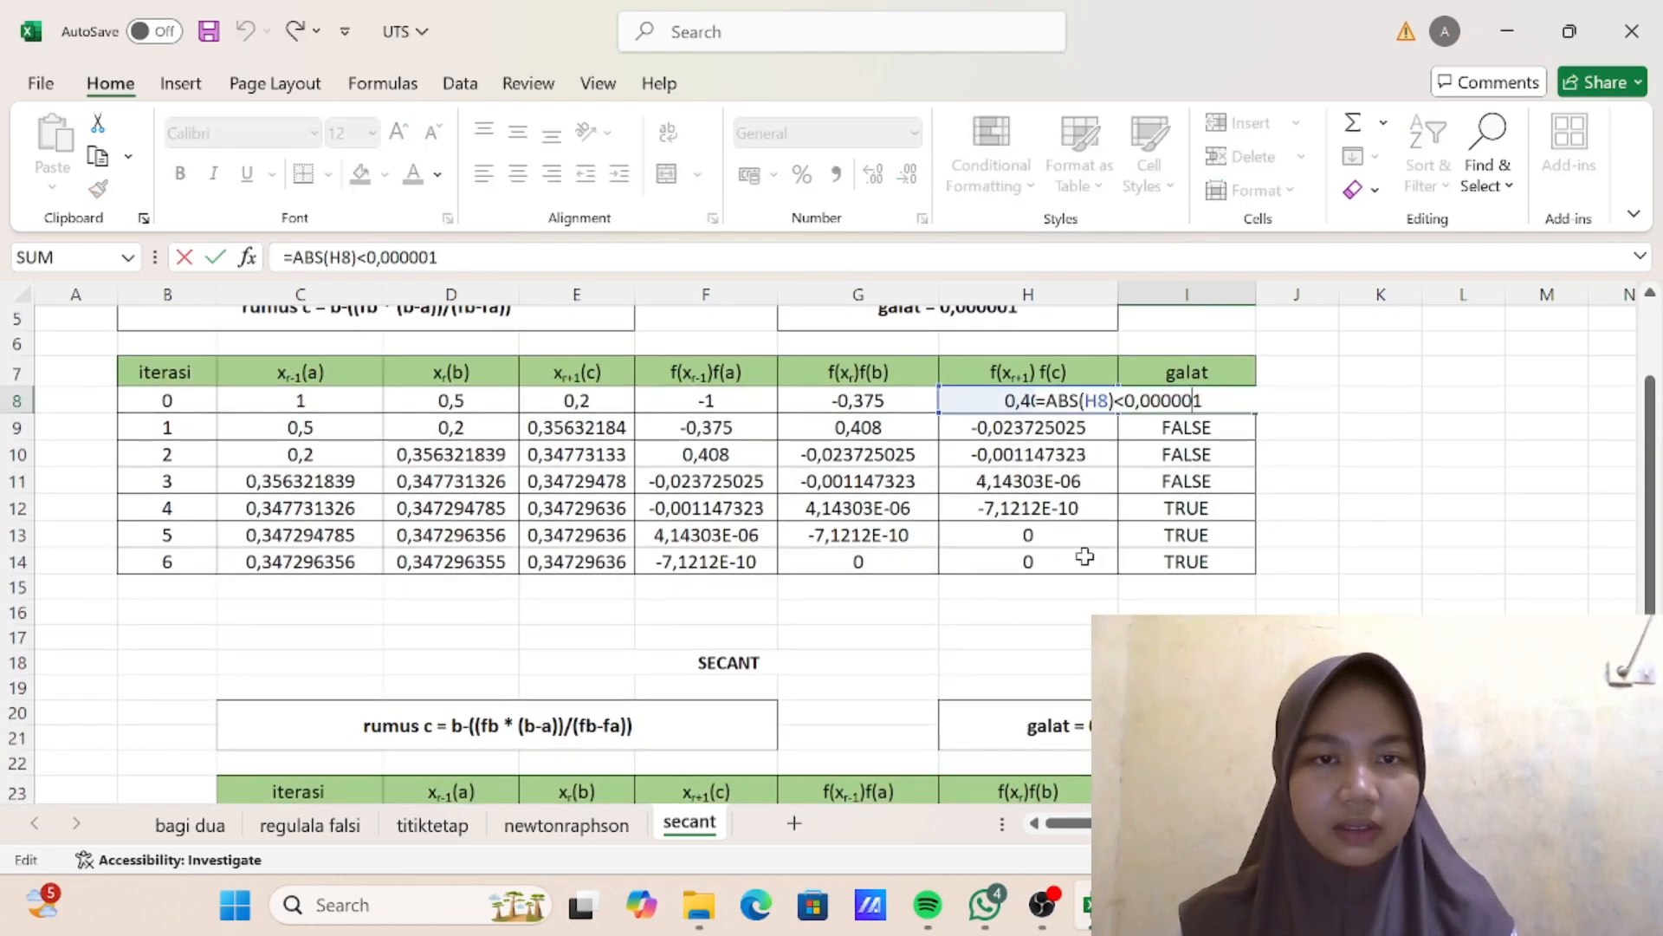
{"action": "scroll", "coordinate": [1121, 551], "scroll_direction": "down", "scroll_amount": 1}
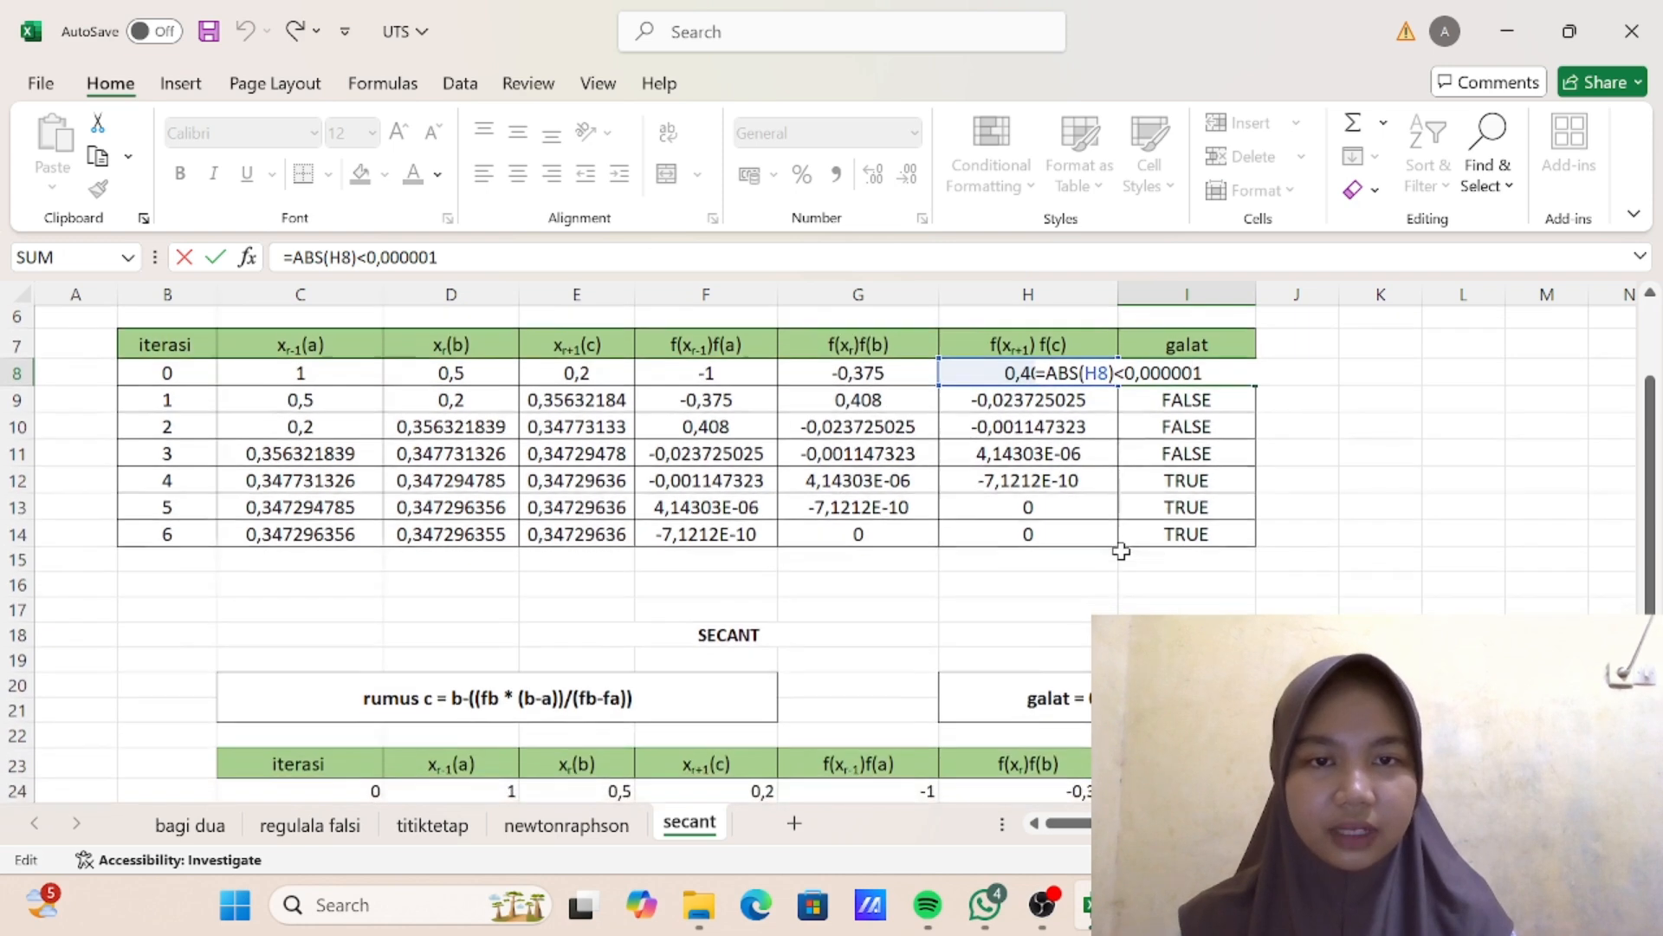
{"action": "scroll", "coordinate": [1118, 549], "scroll_direction": "up", "scroll_amount": 1}
{"action": "scroll", "coordinate": [1118, 548], "scroll_direction": "down", "scroll_amount": 3}
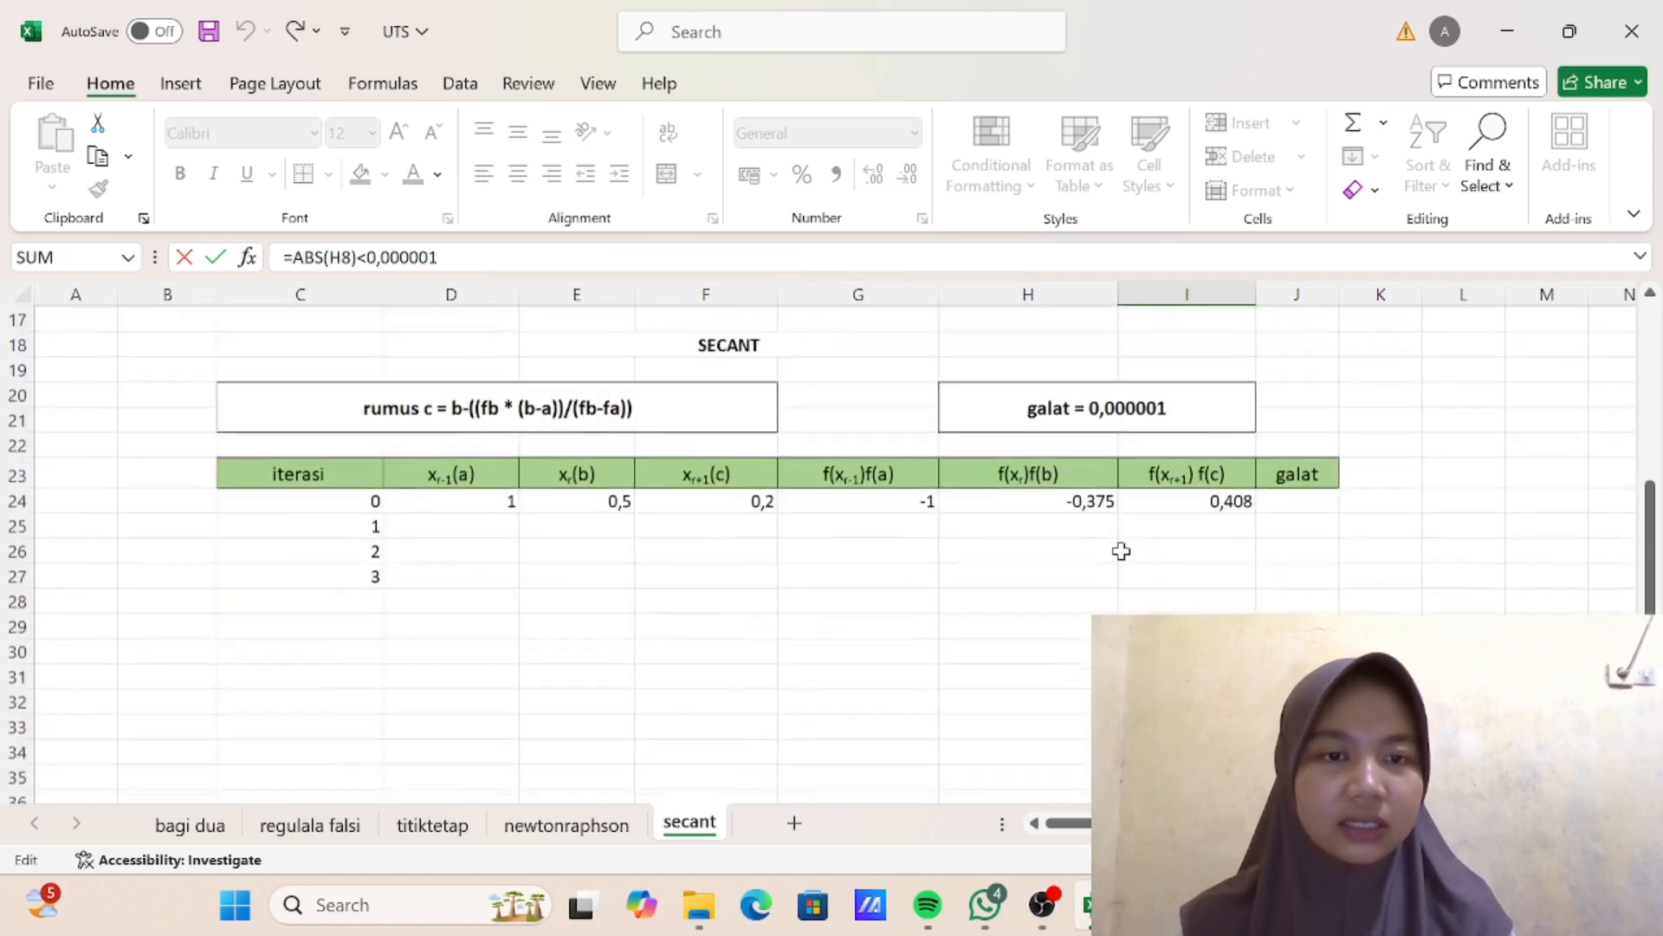
{"action": "left_click", "coordinate": [1302, 495]}
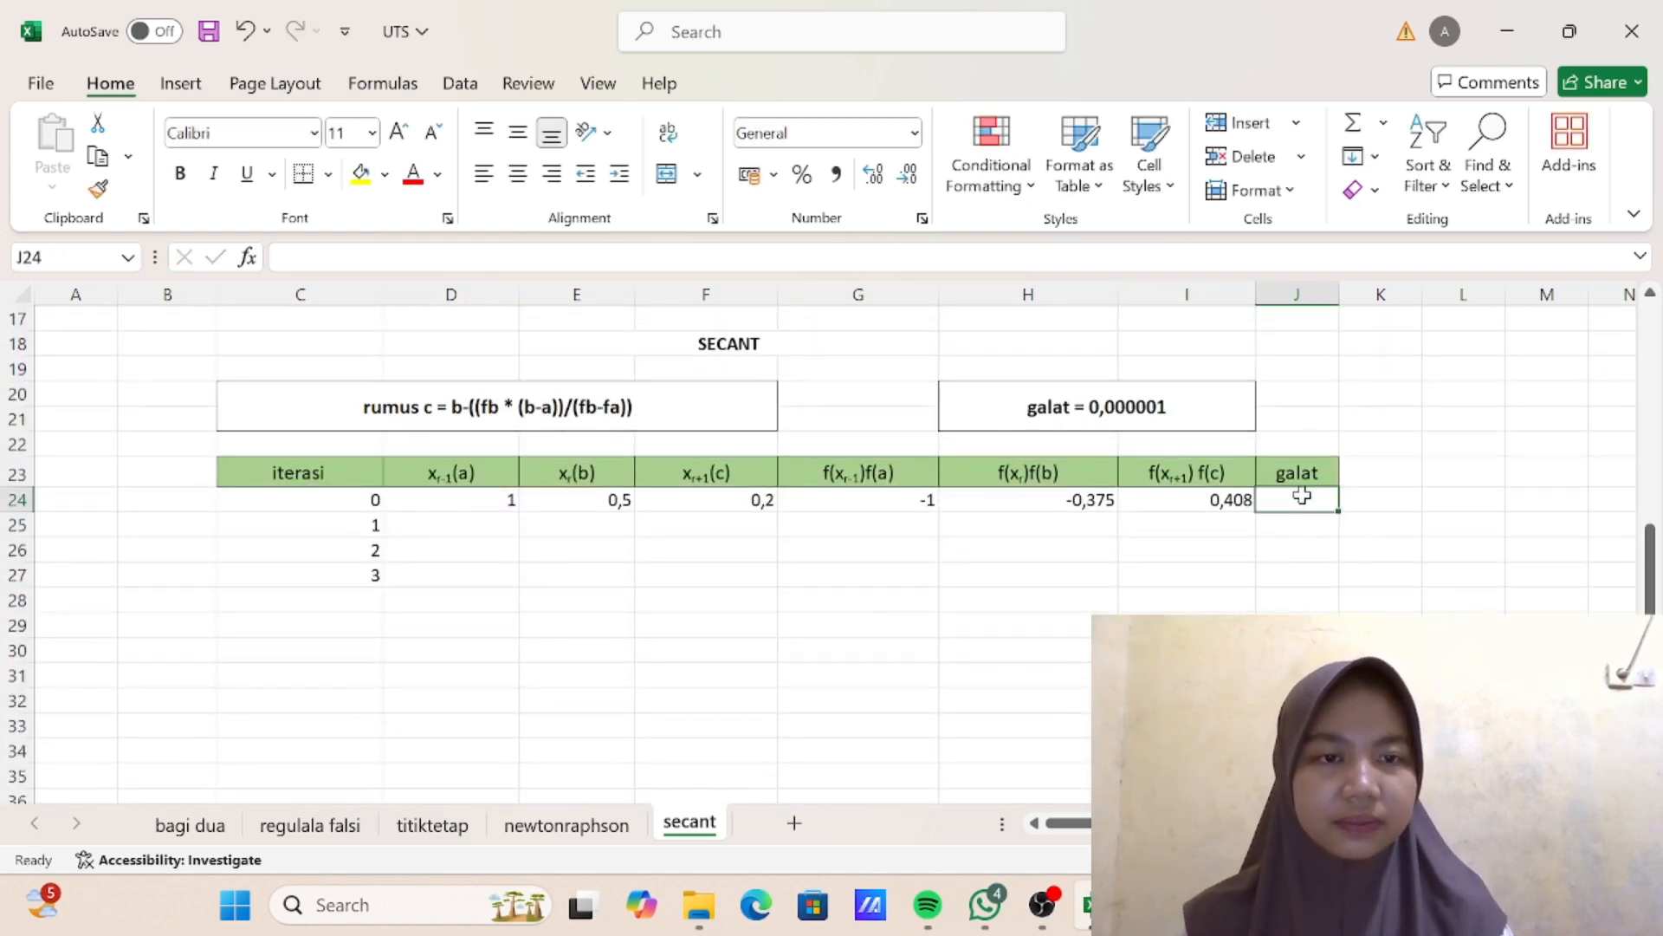
{"action": "type", "text": "="}
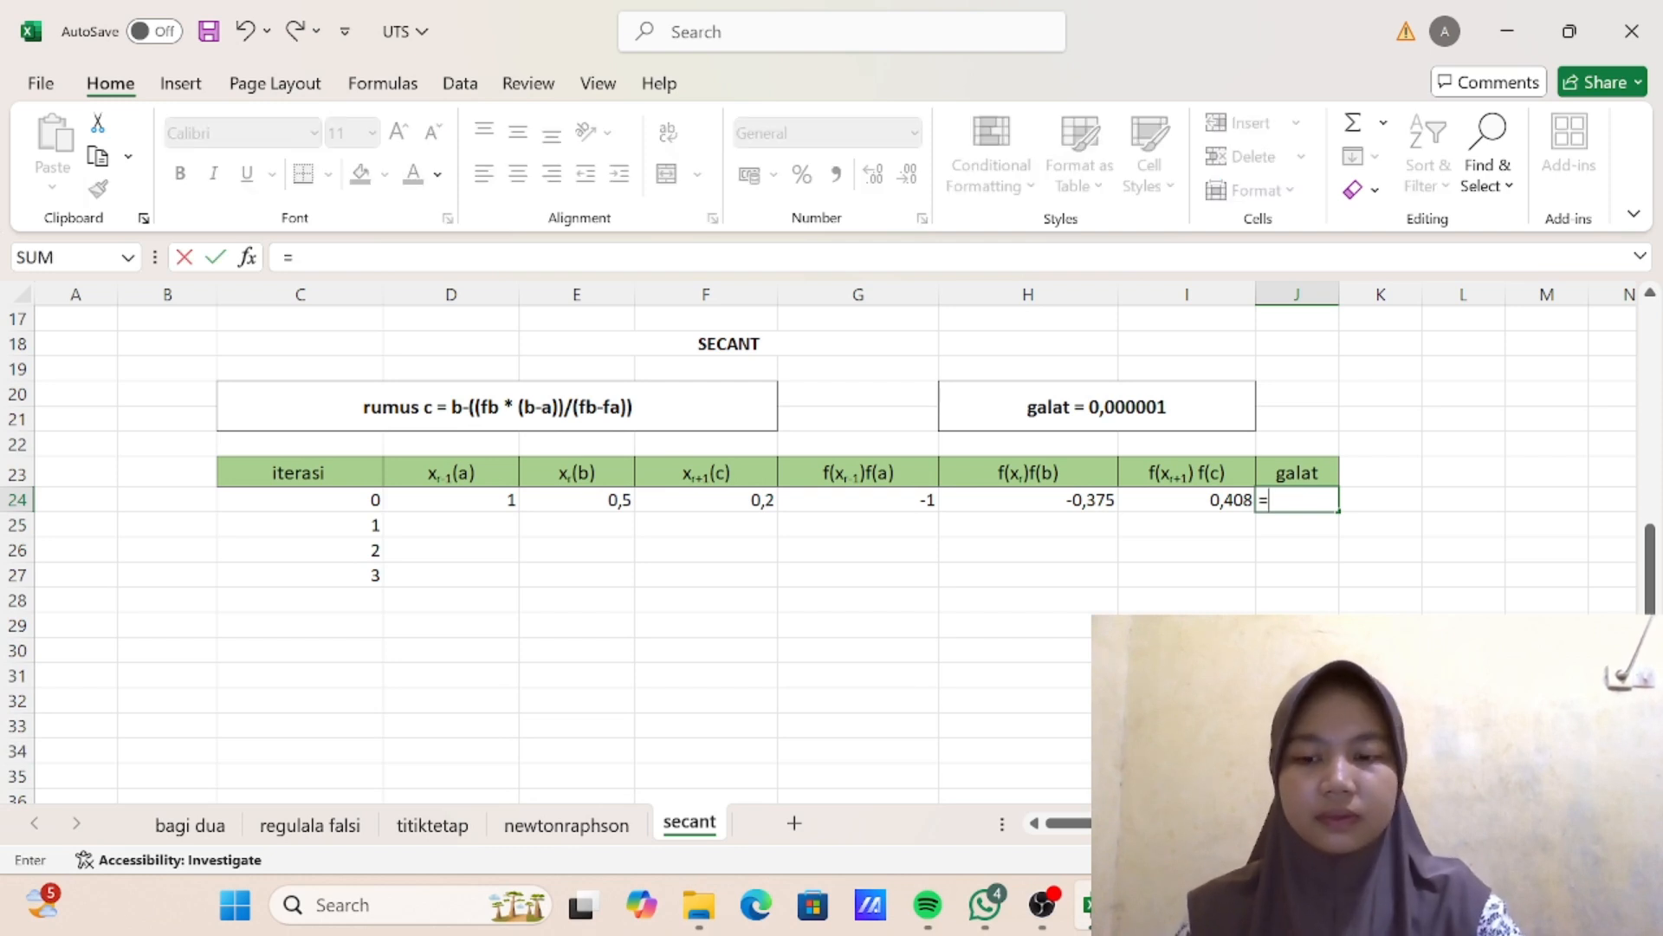
{"action": "type", "text": "ABD"}
{"action": "key", "text": "BackSpace"}
{"action": "type", "text": "S"}
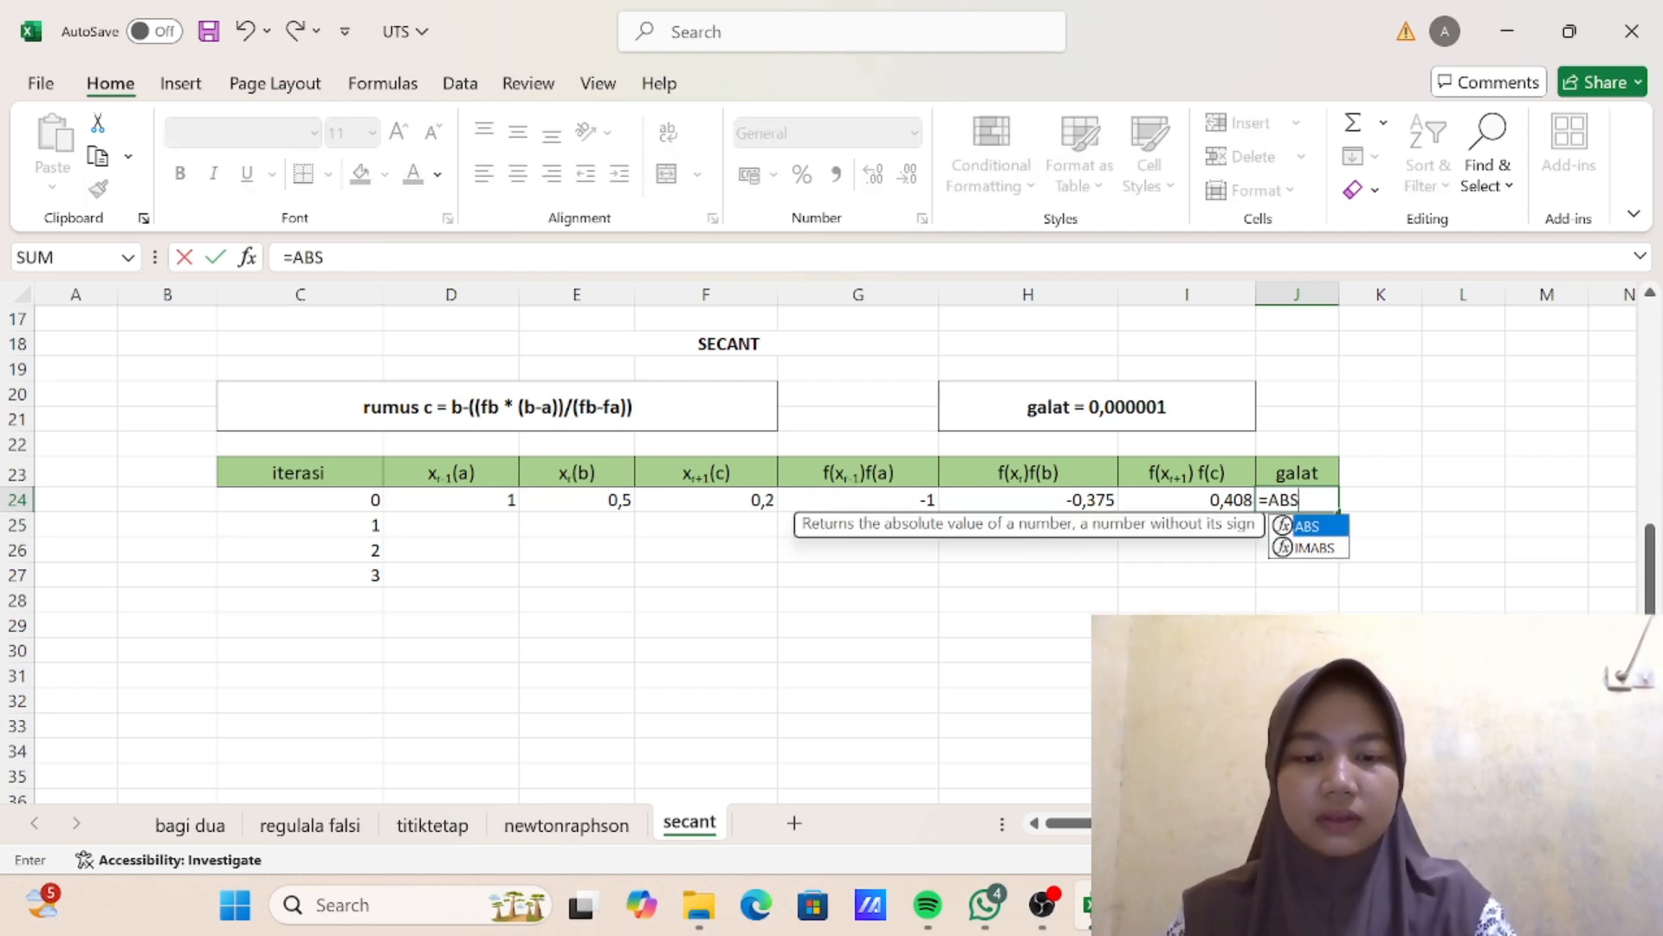
{"action": "type", "text": "("}
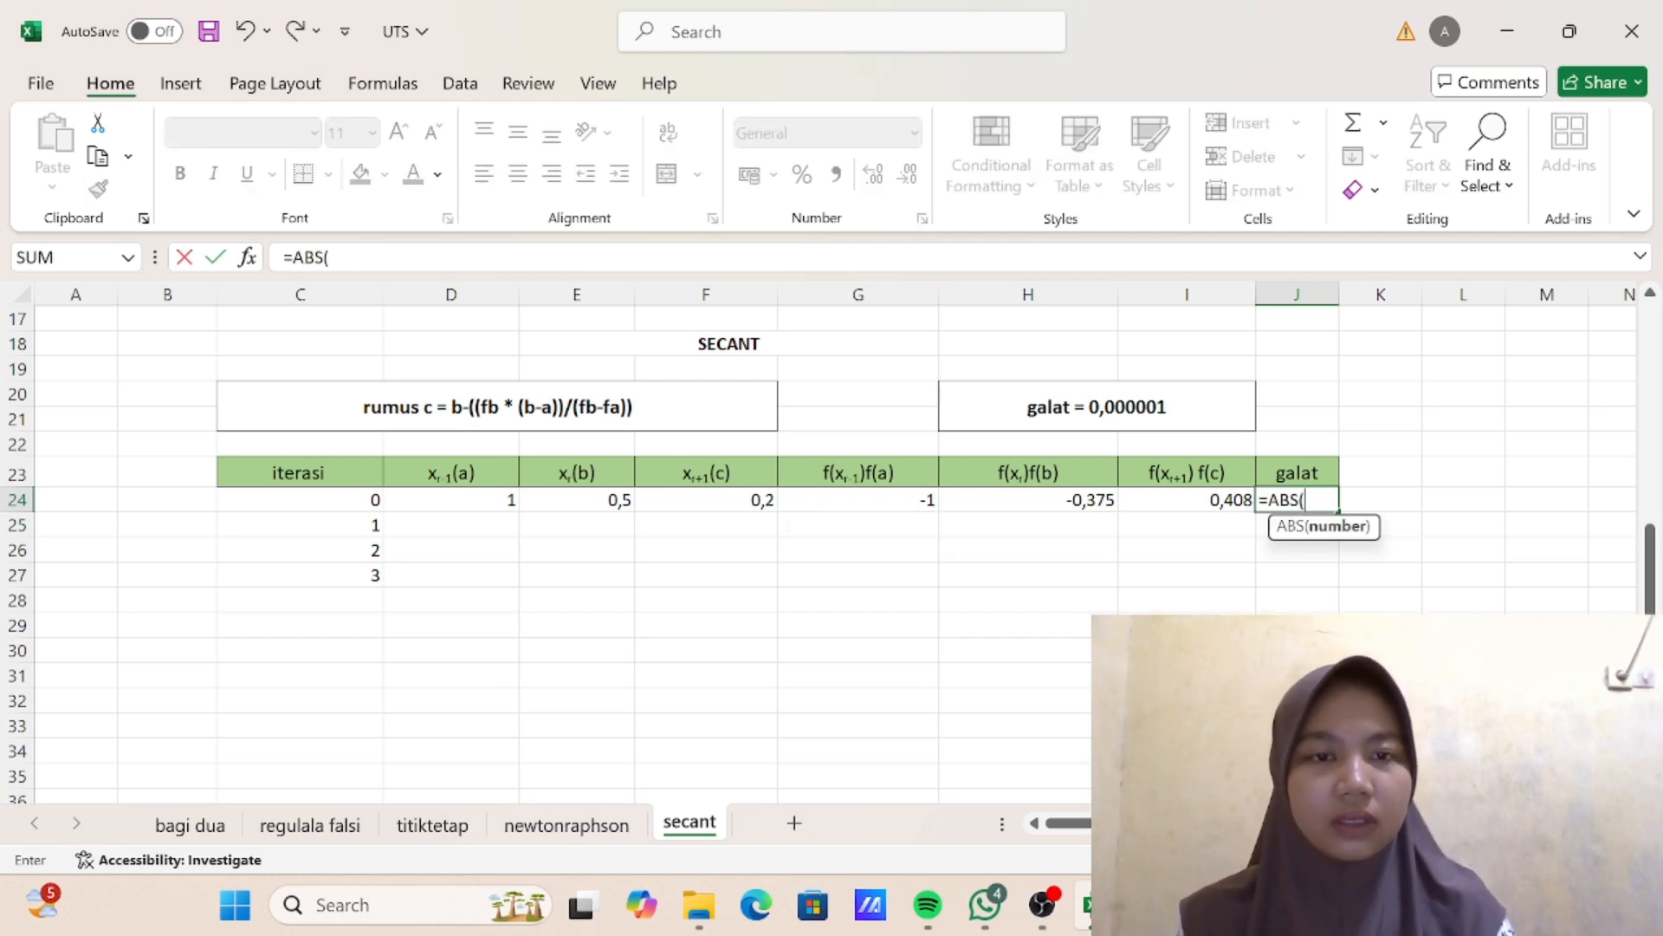
{"action": "left_click", "coordinate": [1187, 500]}
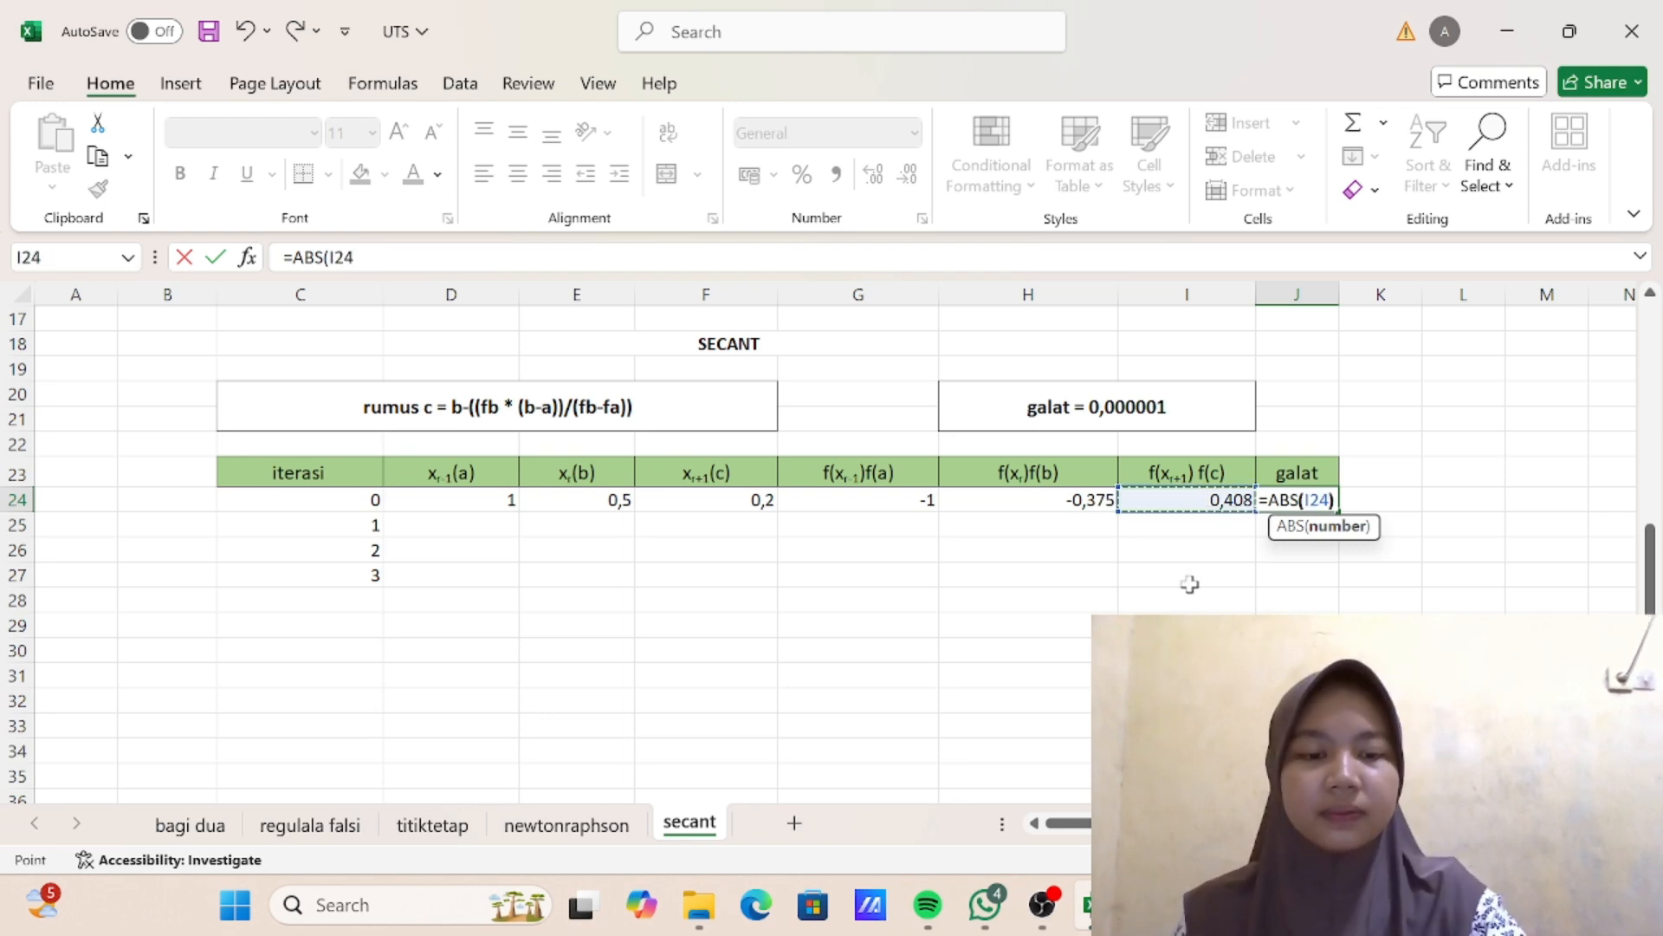
{"action": "type", "text": ")<0,0000"}
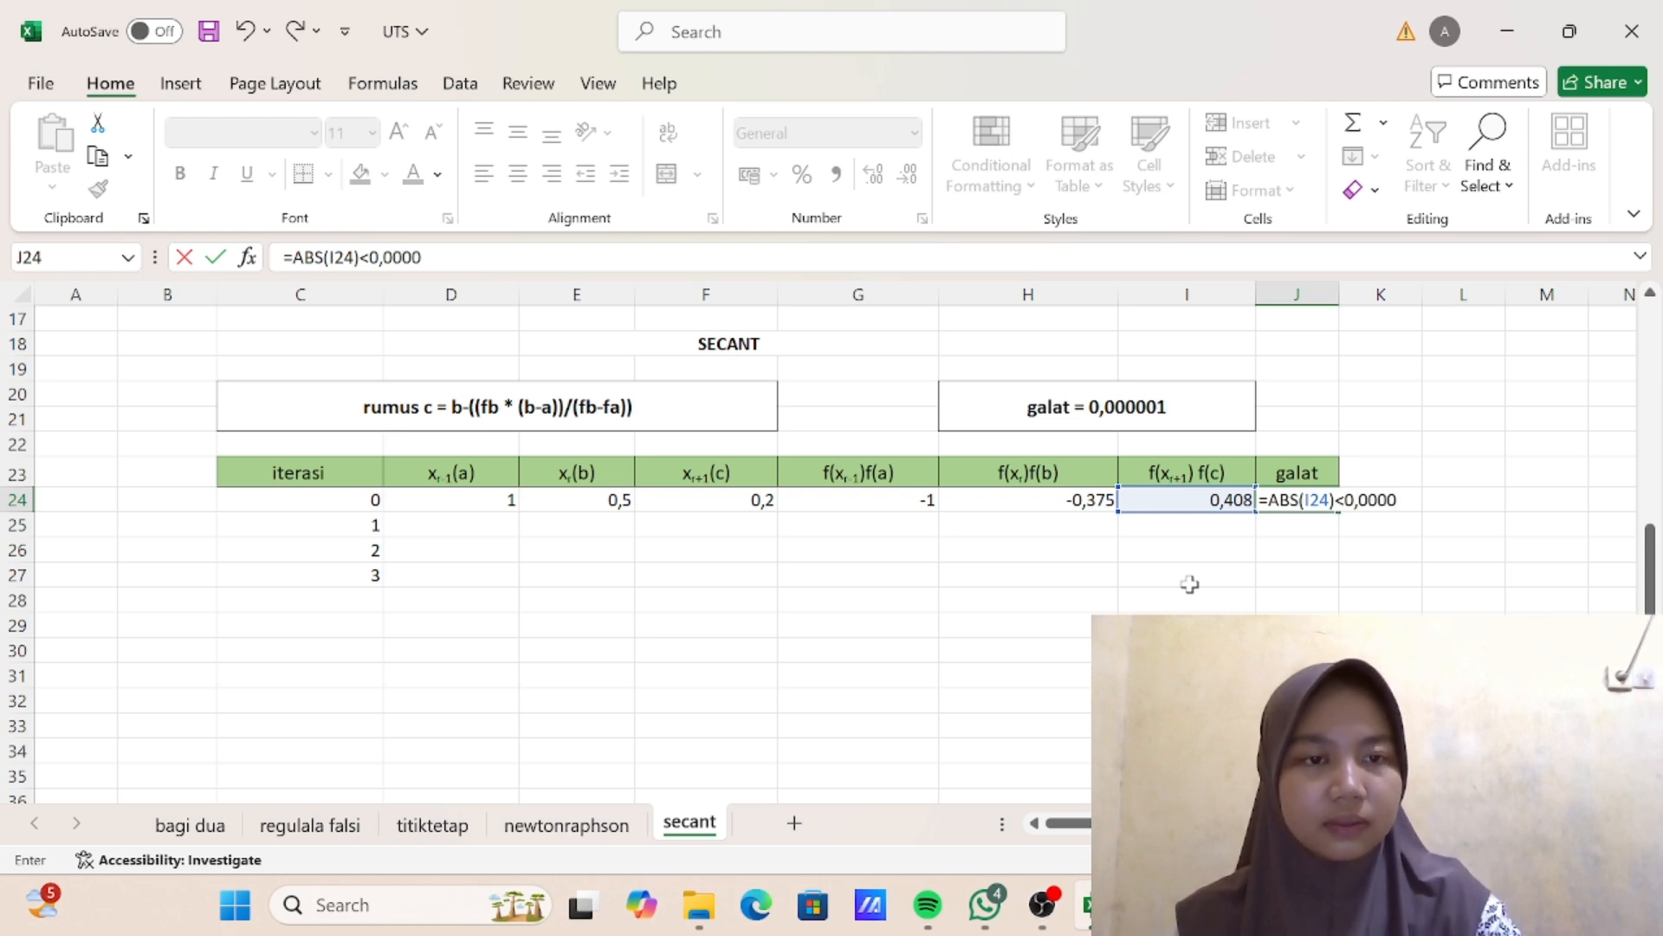
{"action": "type", "text": "01"}
{"action": "key", "text": "Return"}
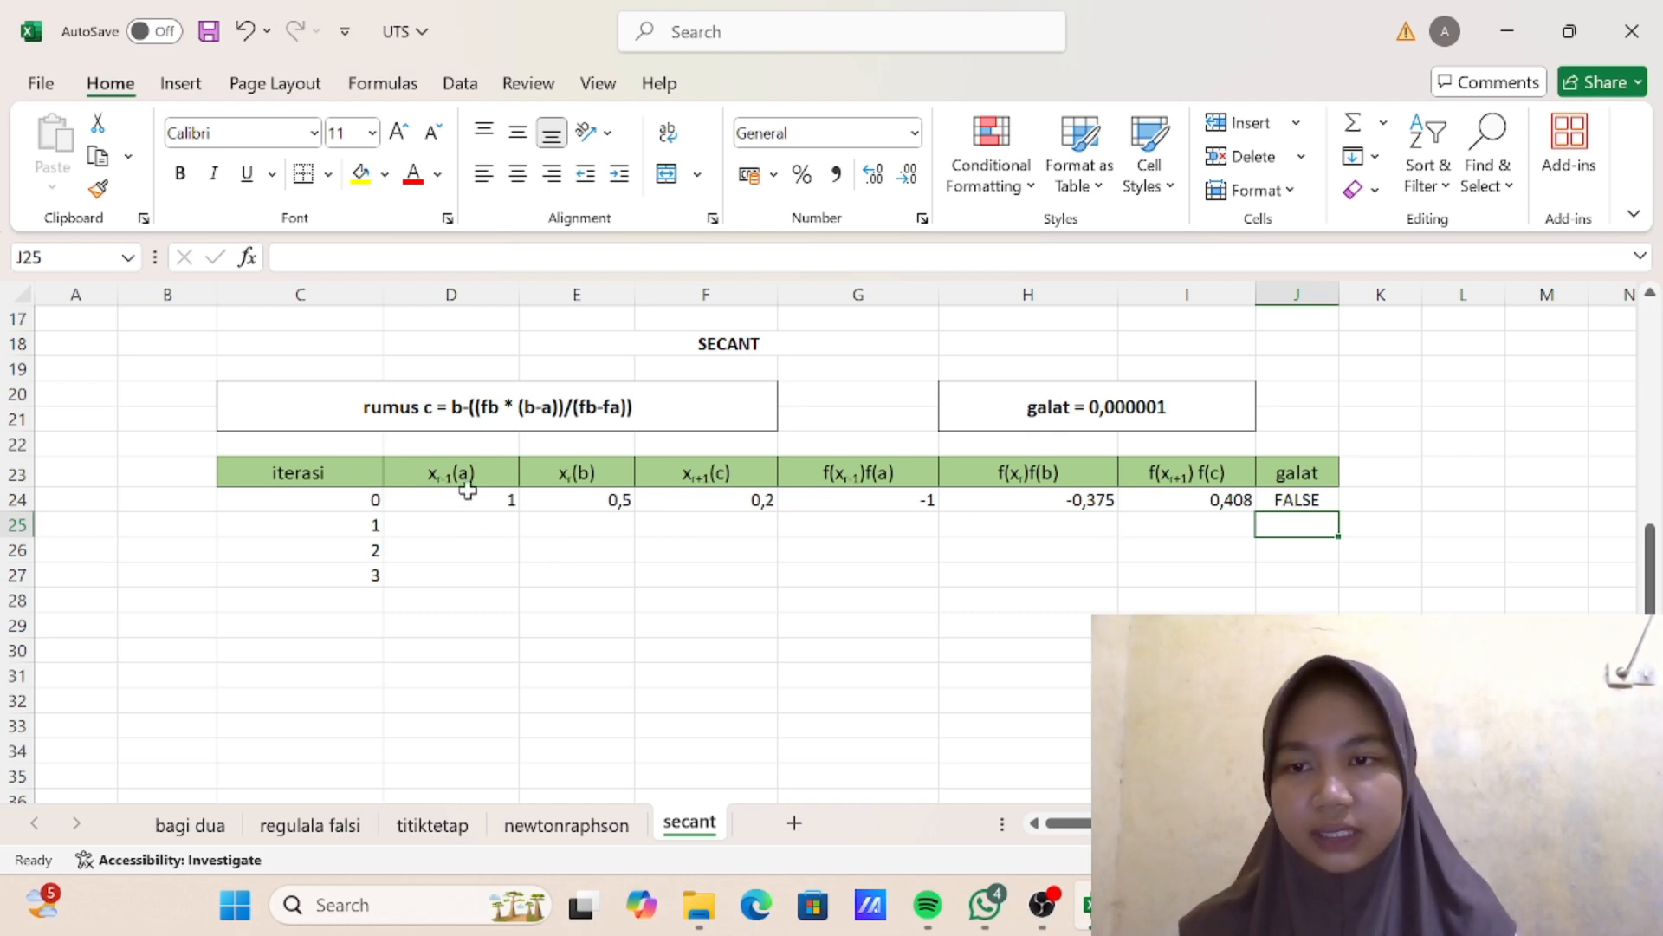
- Set the iteration 1 values of a and b by entering =E24 in D25 and =F24 in E25
{"action": "left_click", "coordinate": [474, 527]}
{"action": "type", "text": "="}
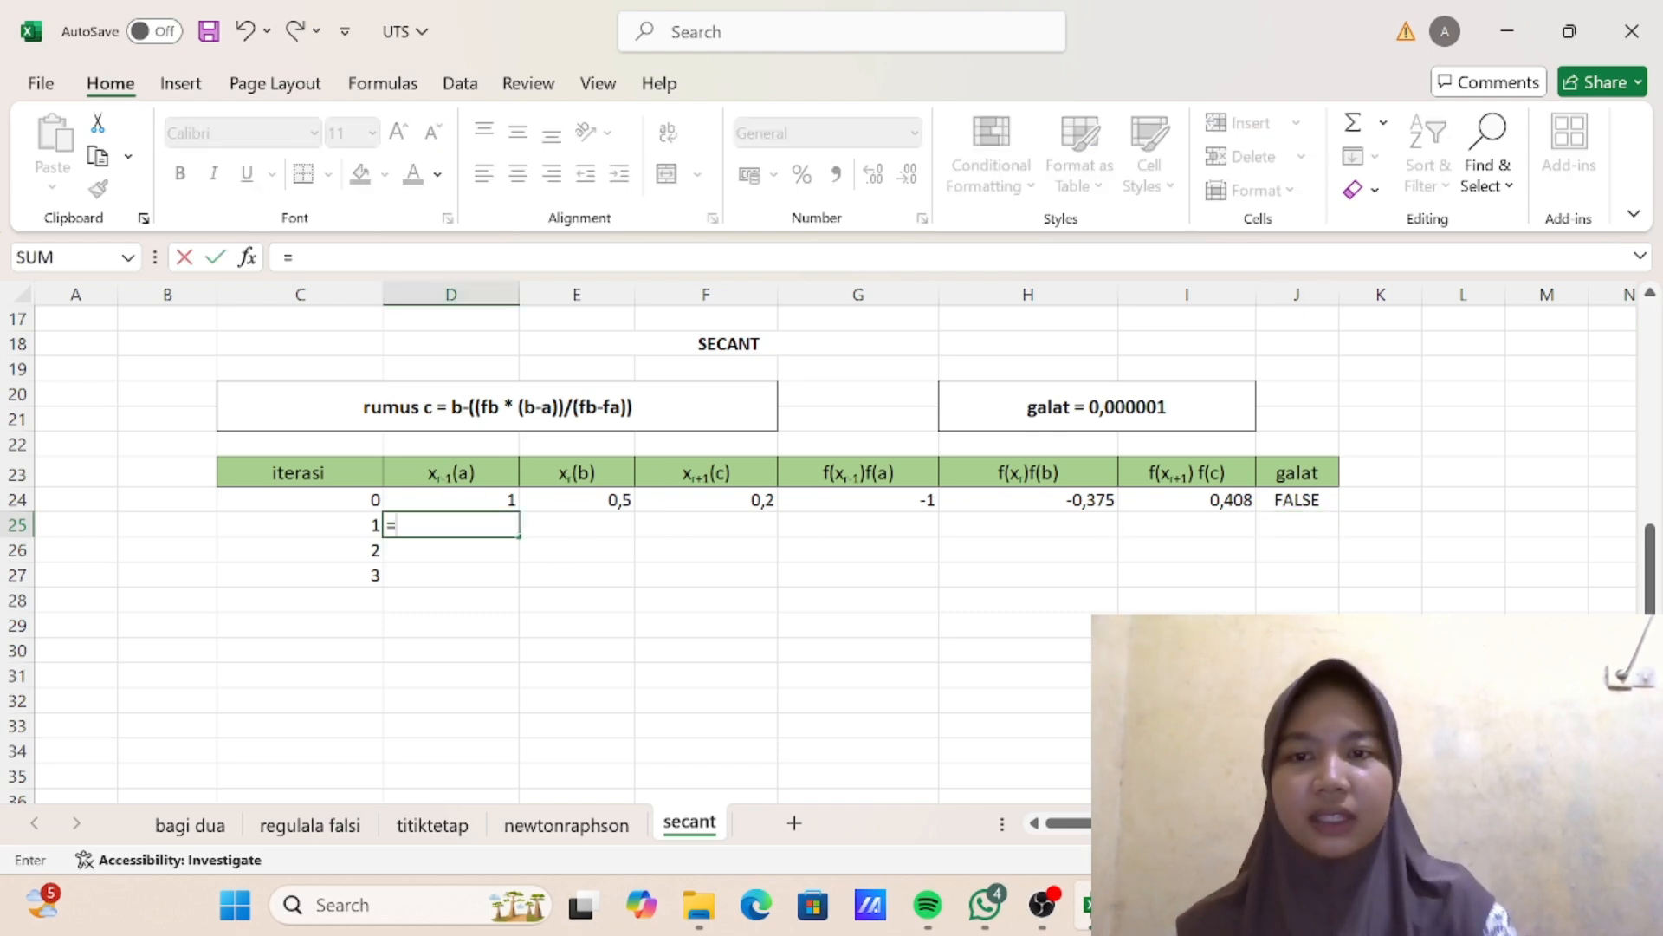
{"action": "left_click", "coordinate": [606, 497]}
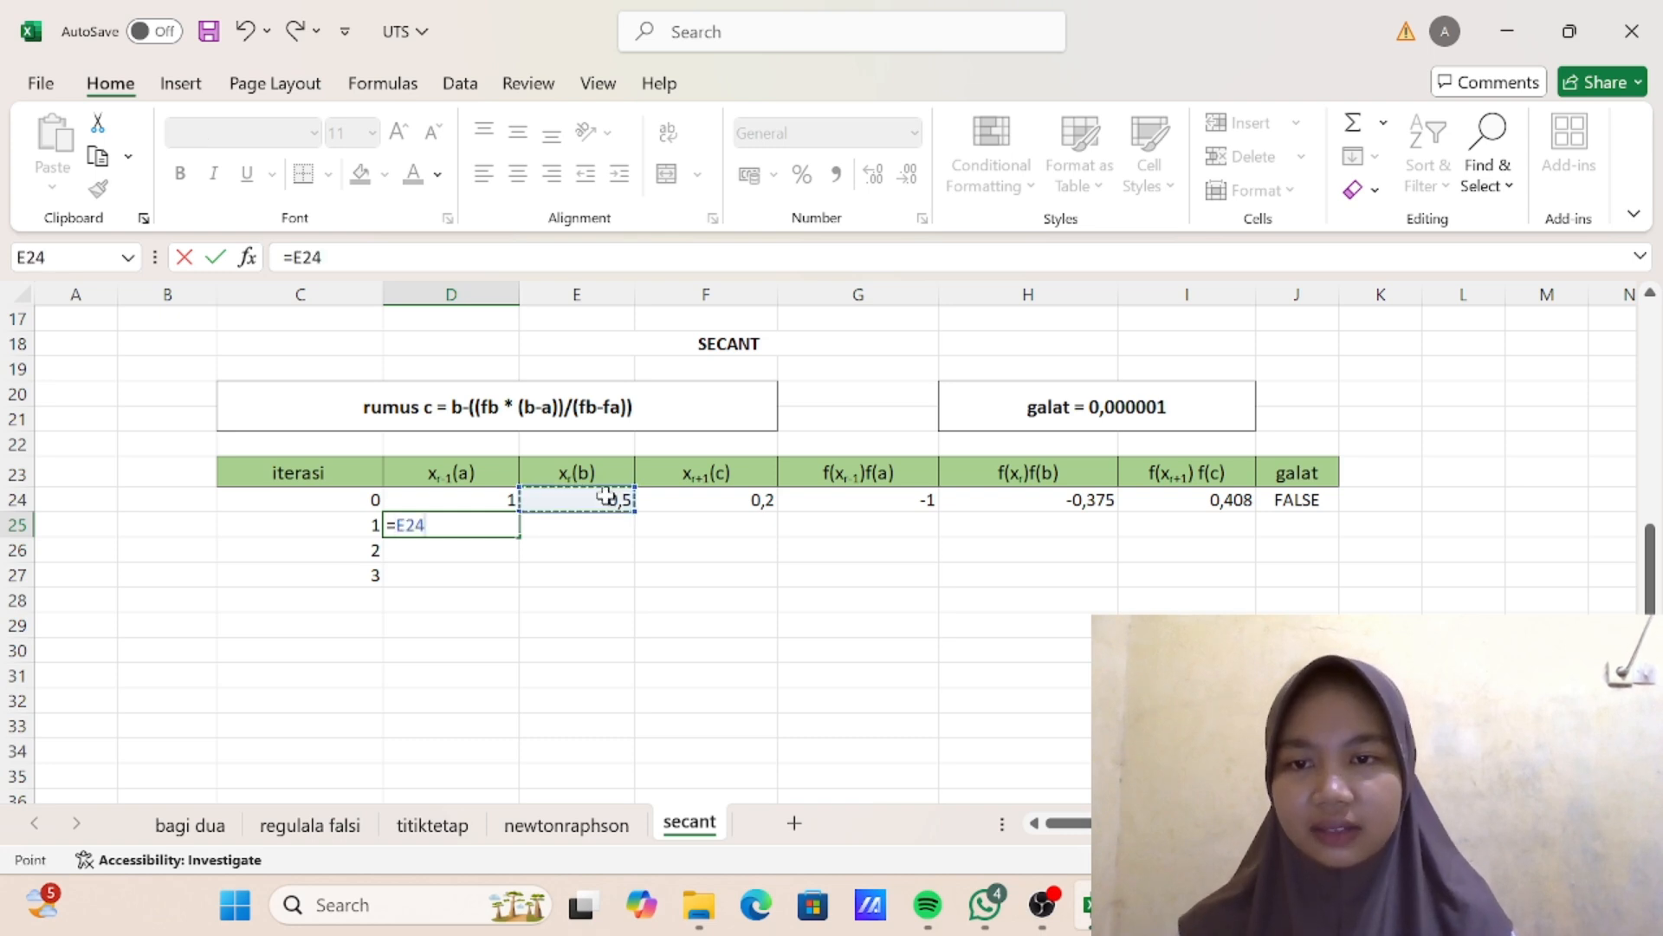
{"action": "key", "text": "Return"}
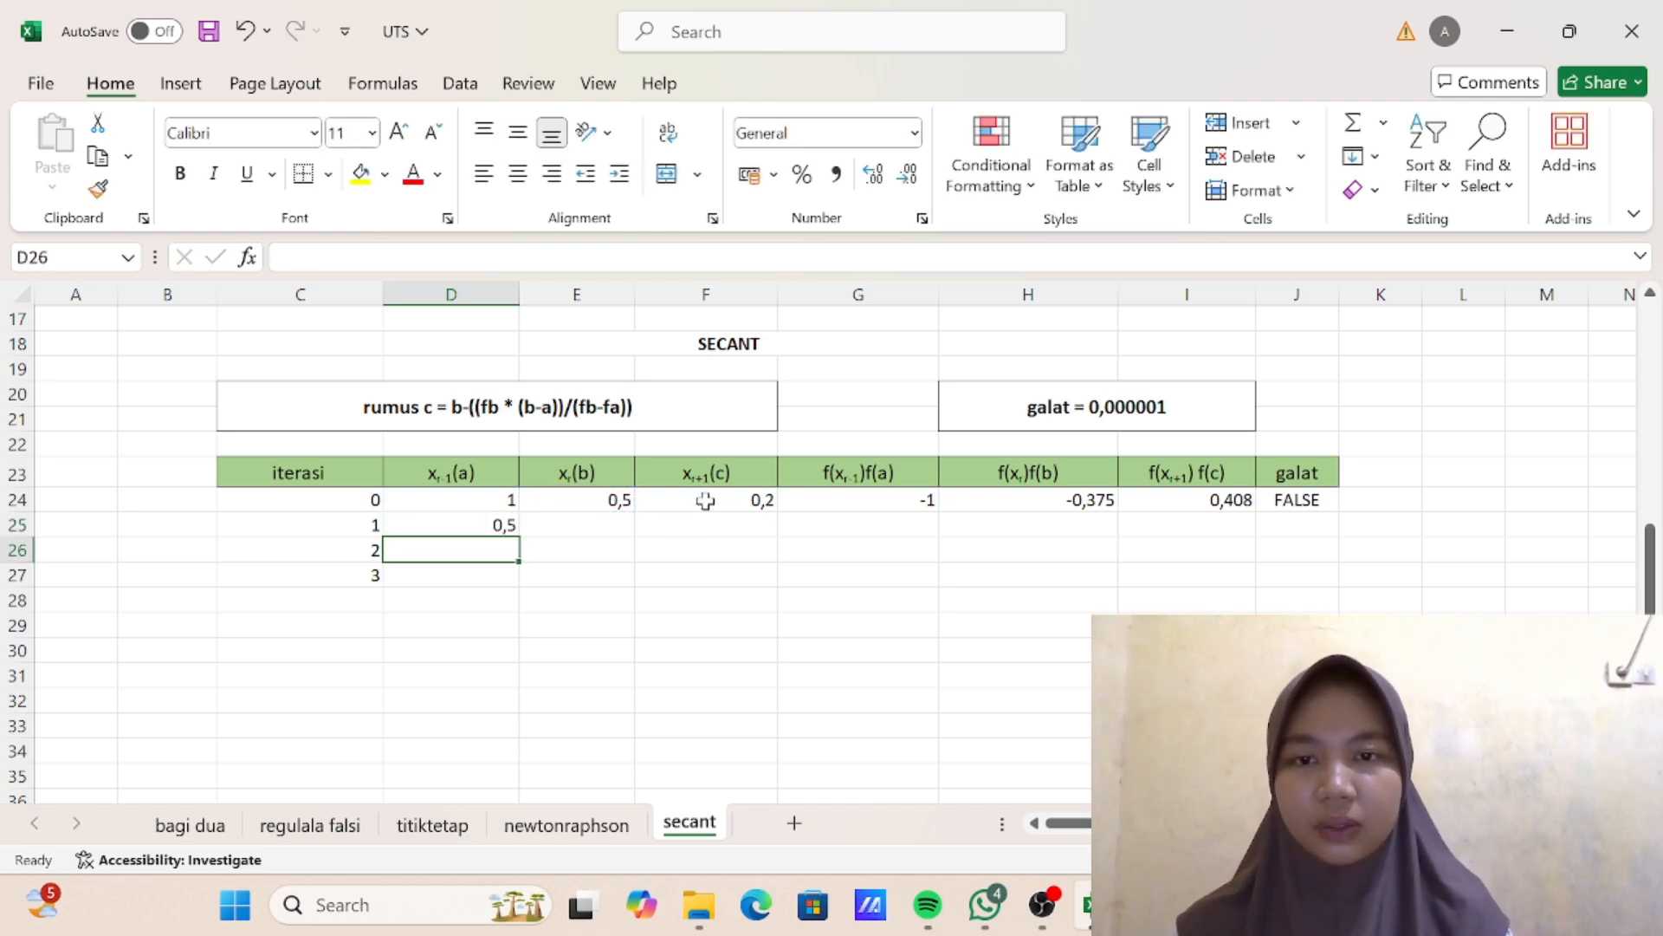
{"action": "left_click", "coordinate": [584, 521]}
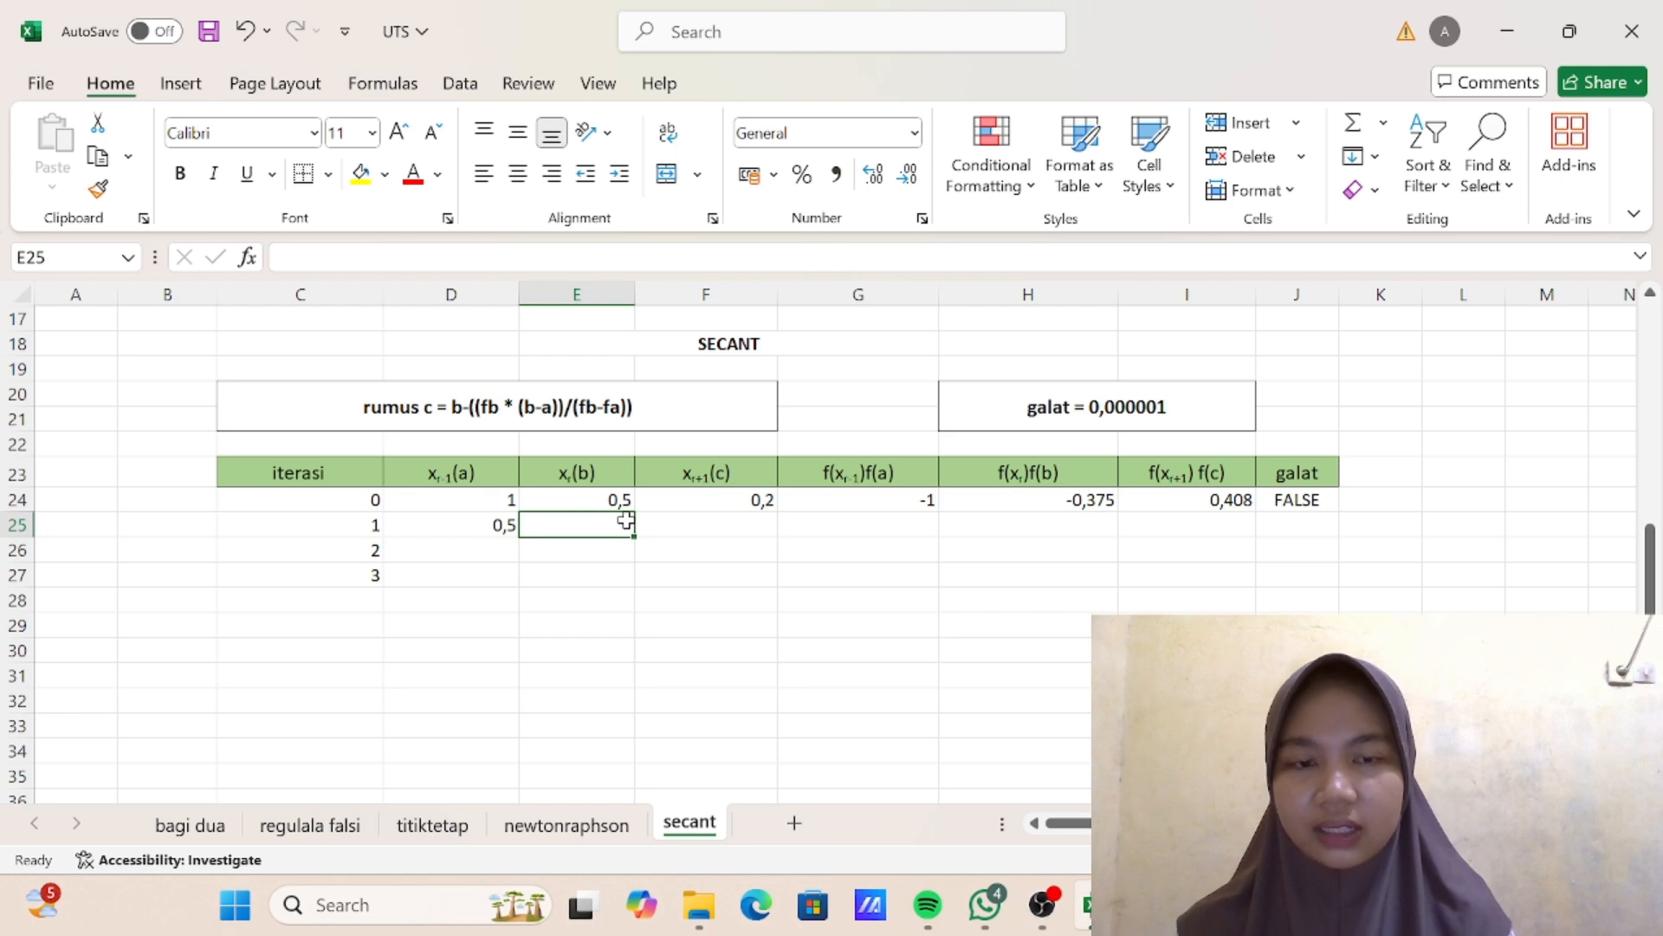
{"action": "type", "text": "="}
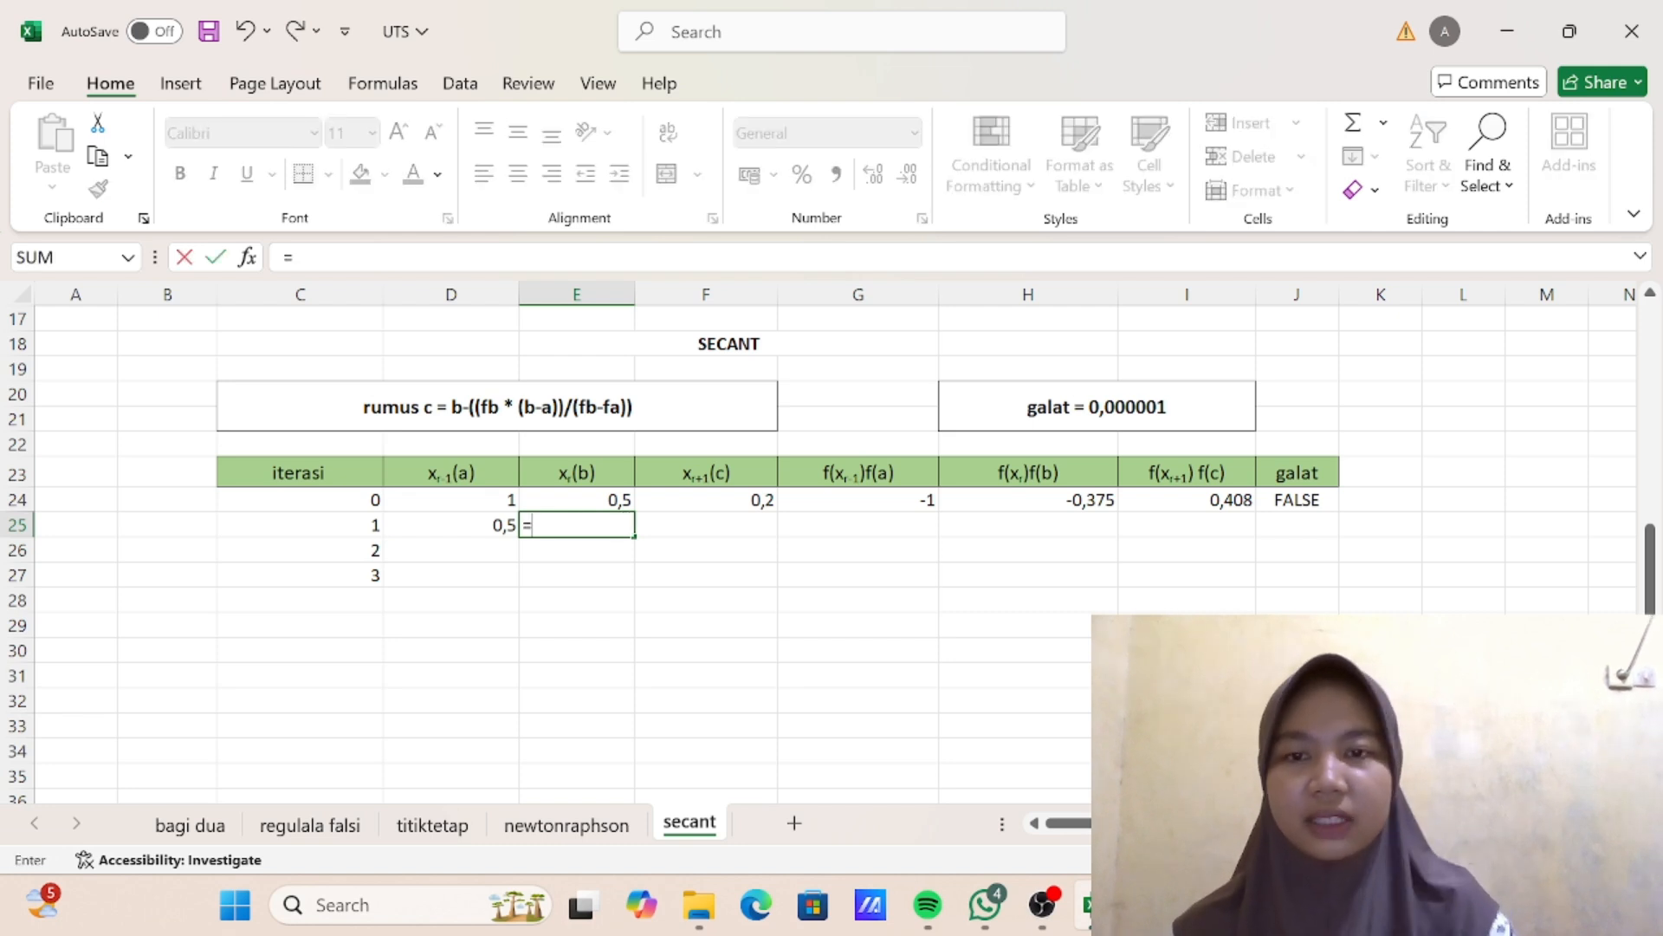
{"action": "left_click", "coordinate": [709, 498]}
{"action": "key", "text": "Return"}
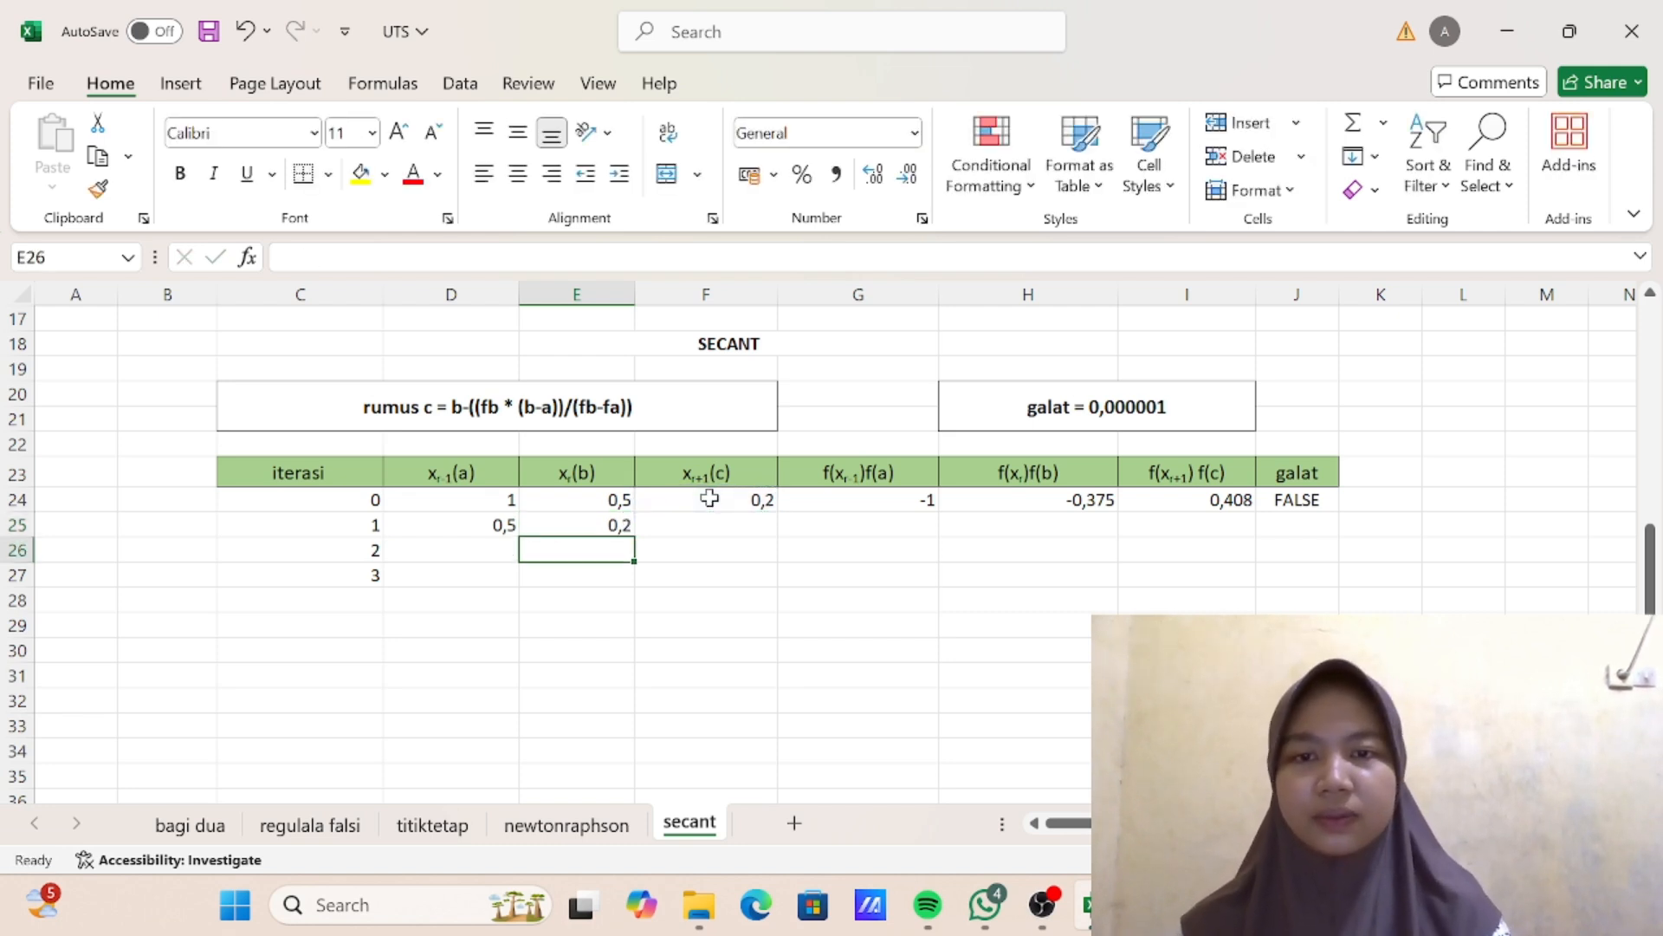
- Fill the f(a) and f(b) formulas from G24 and H24 down to row 25 for iteration 1
{"action": "left_click", "coordinate": [918, 501]}
{"action": "left_click_drag", "start_coordinate": [936, 511], "coordinate": [934, 529]}
{"action": "left_click", "coordinate": [1044, 496]}
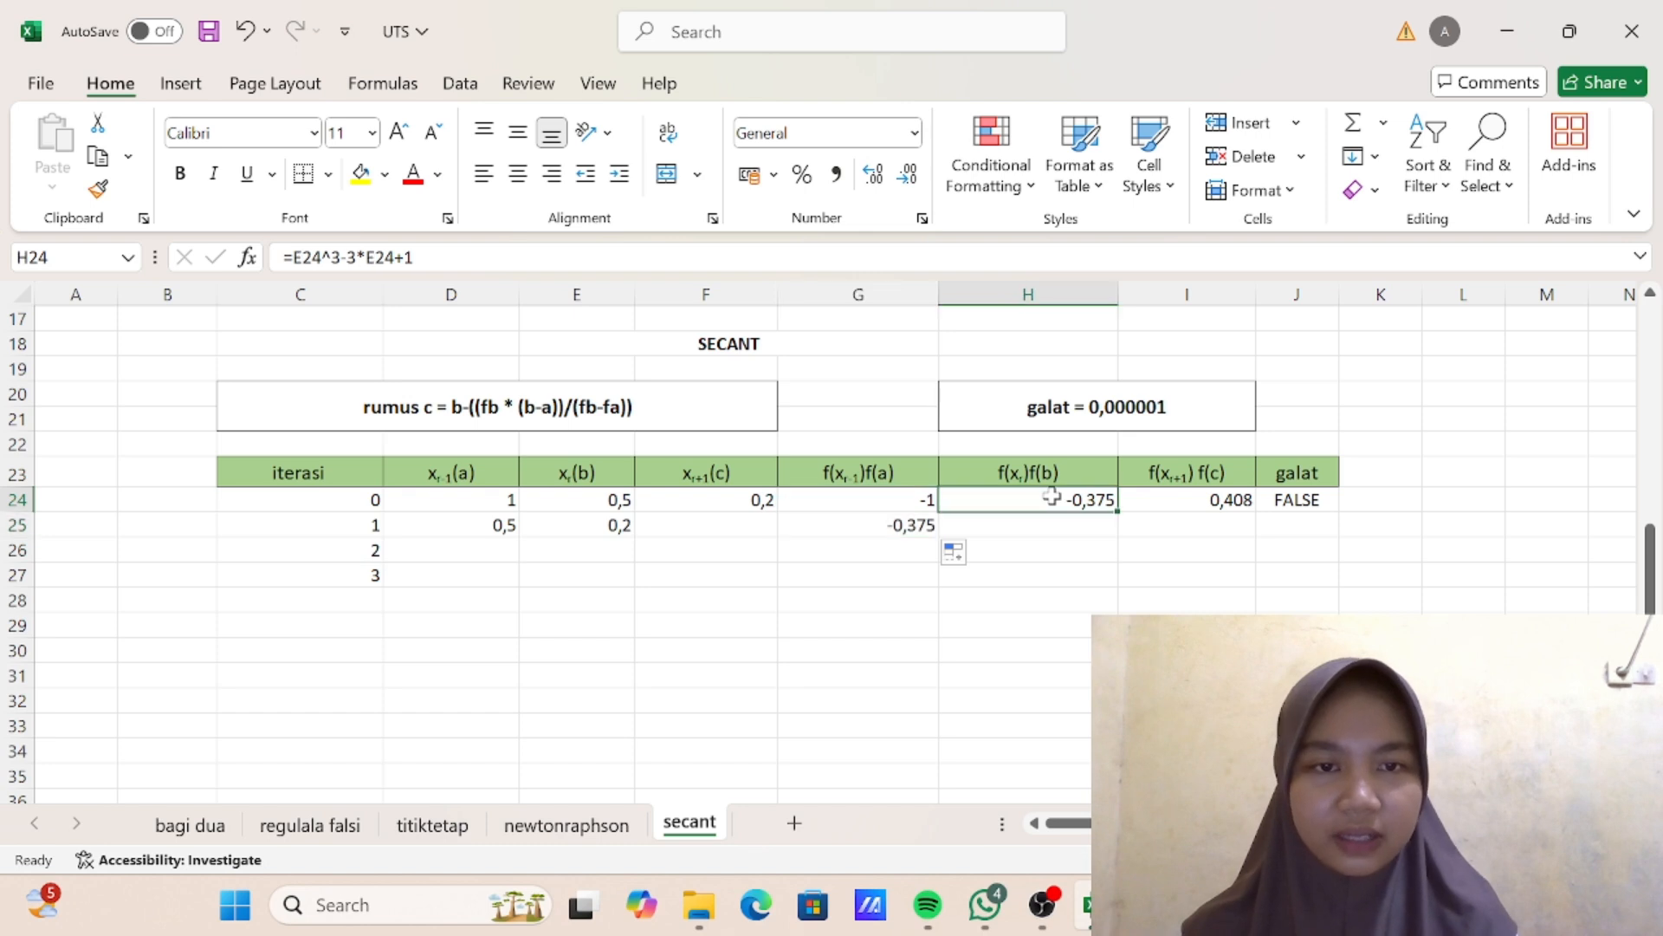
{"action": "left_click_drag", "start_coordinate": [1118, 511], "coordinate": [1118, 535]}
- Complete iteration 1 of the new secant table by filling the c, f(c) and galat formulas from row 24 down to row 25
{"action": "left_click", "coordinate": [734, 496]}
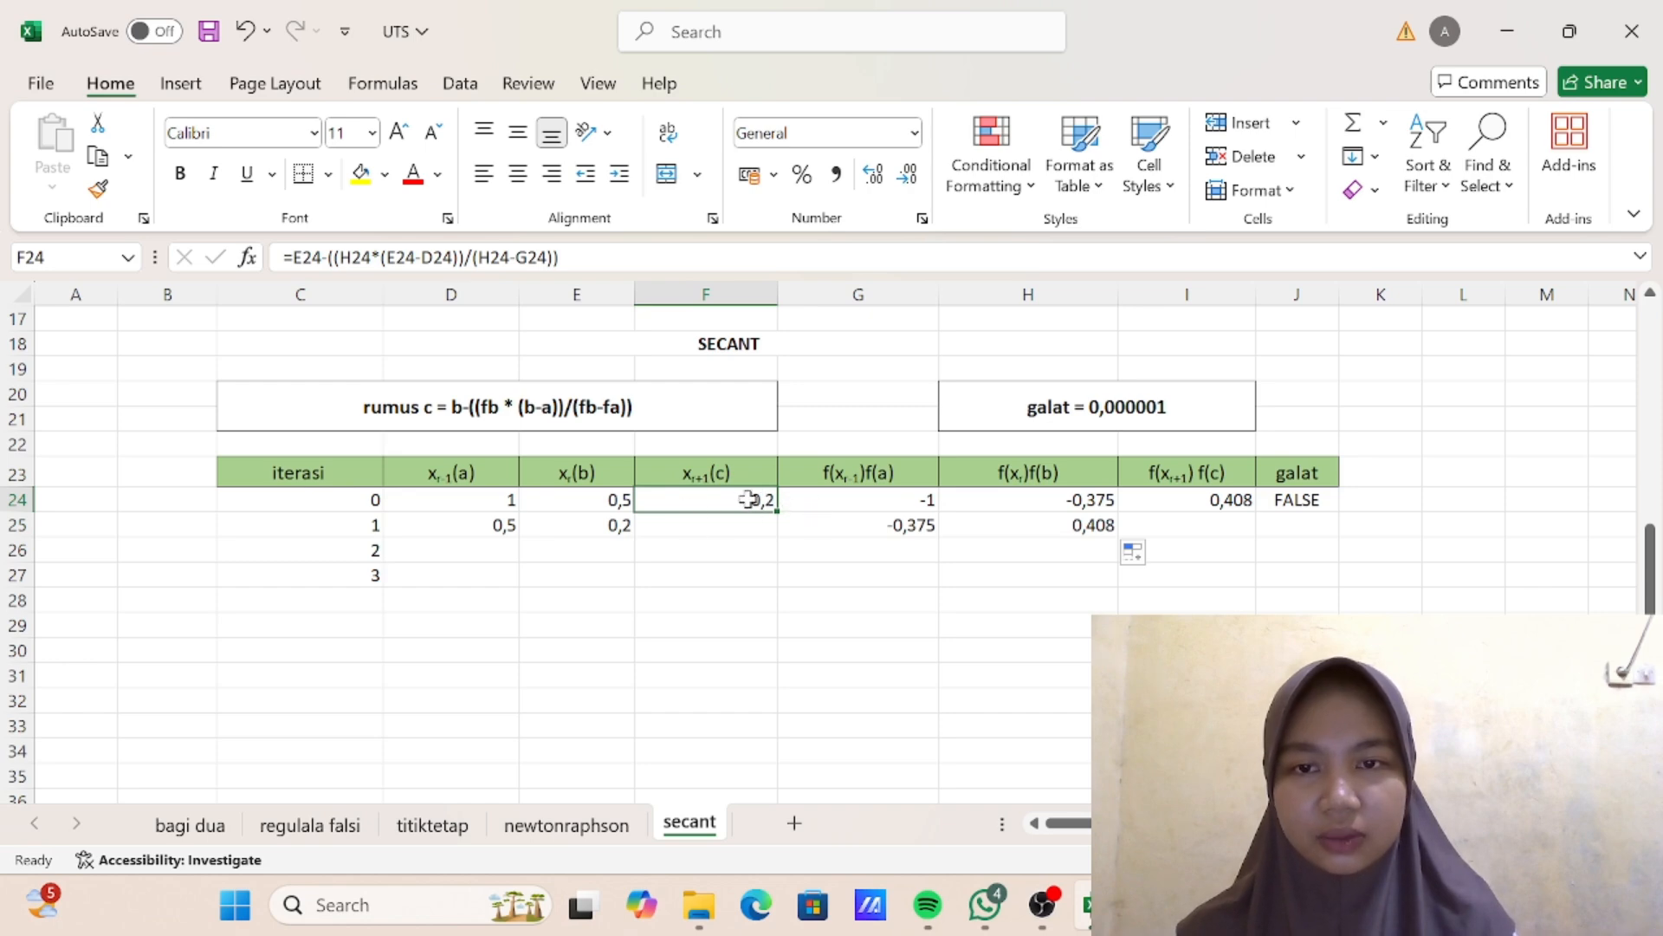
{"action": "left_click_drag", "start_coordinate": [783, 512], "coordinate": [780, 534]}
{"action": "scroll", "coordinate": [839, 462], "scroll_direction": "up", "scroll_amount": 5}
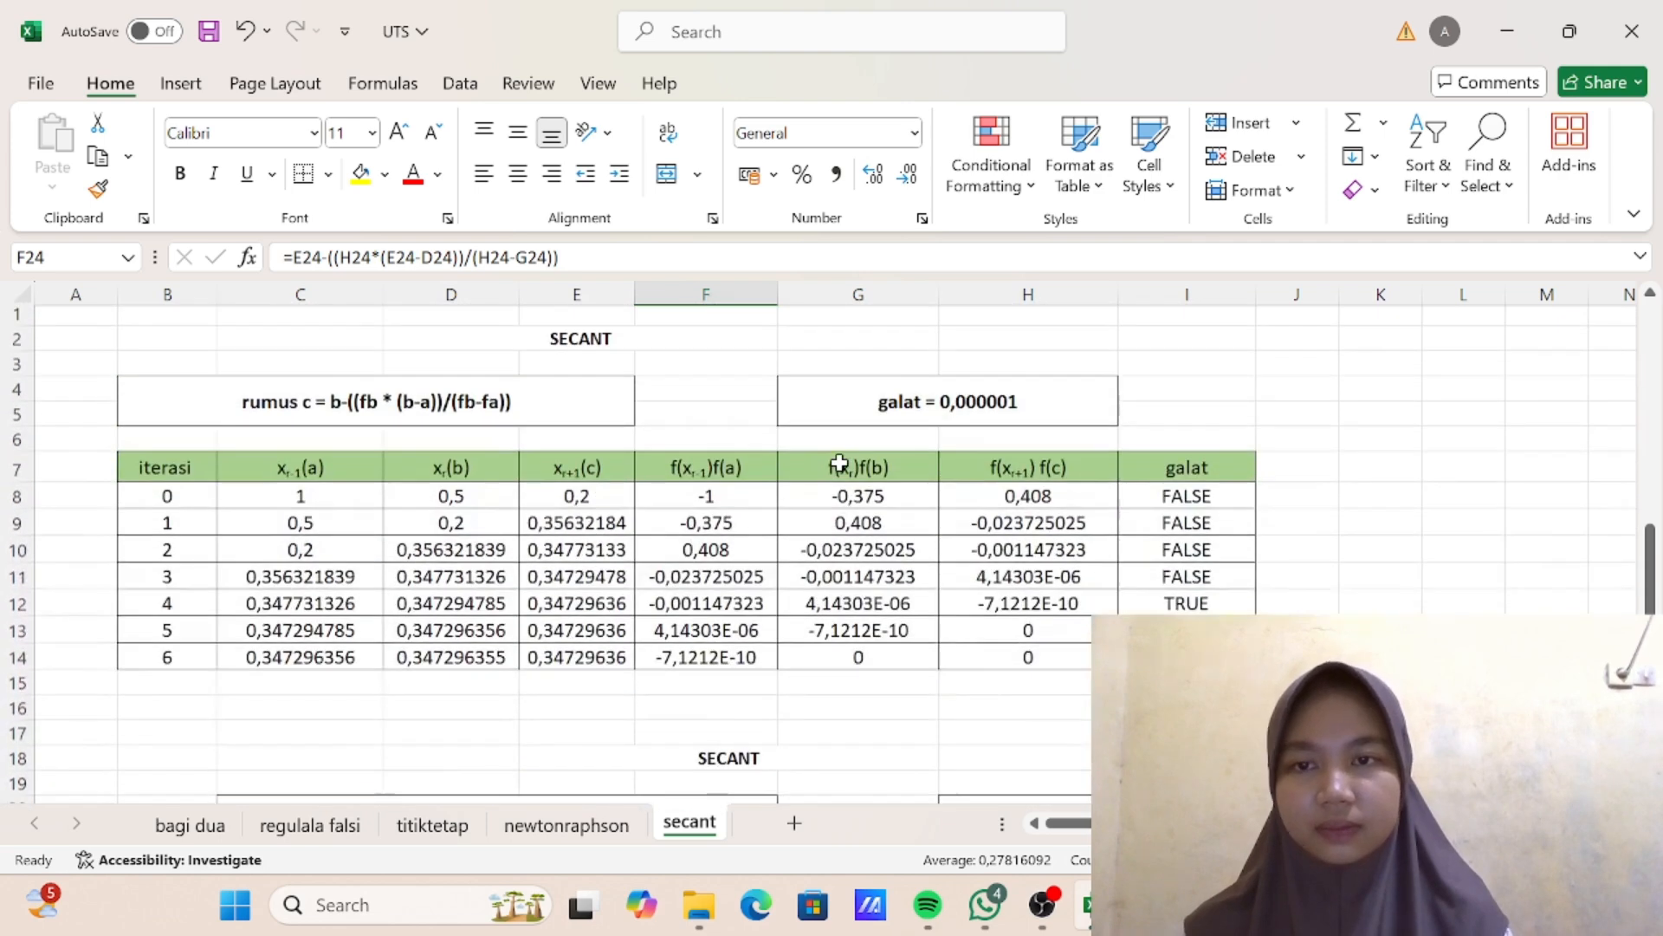
{"action": "scroll", "coordinate": [796, 563], "scroll_direction": "down", "scroll_amount": 4}
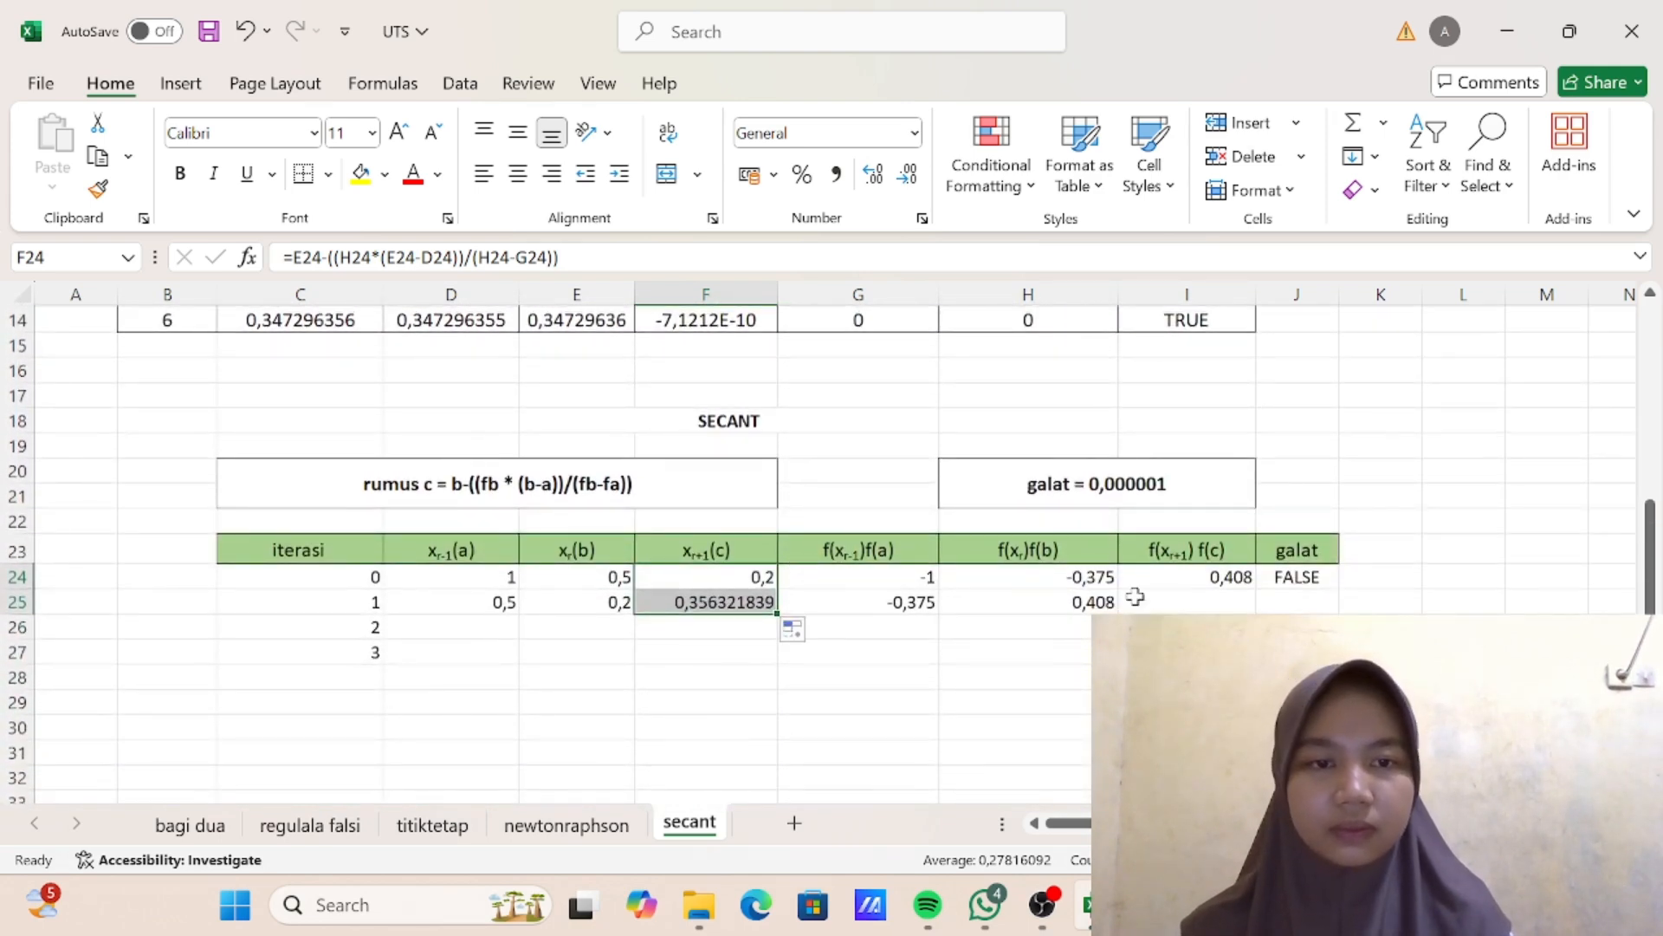
{"action": "left_click", "coordinate": [1221, 576]}
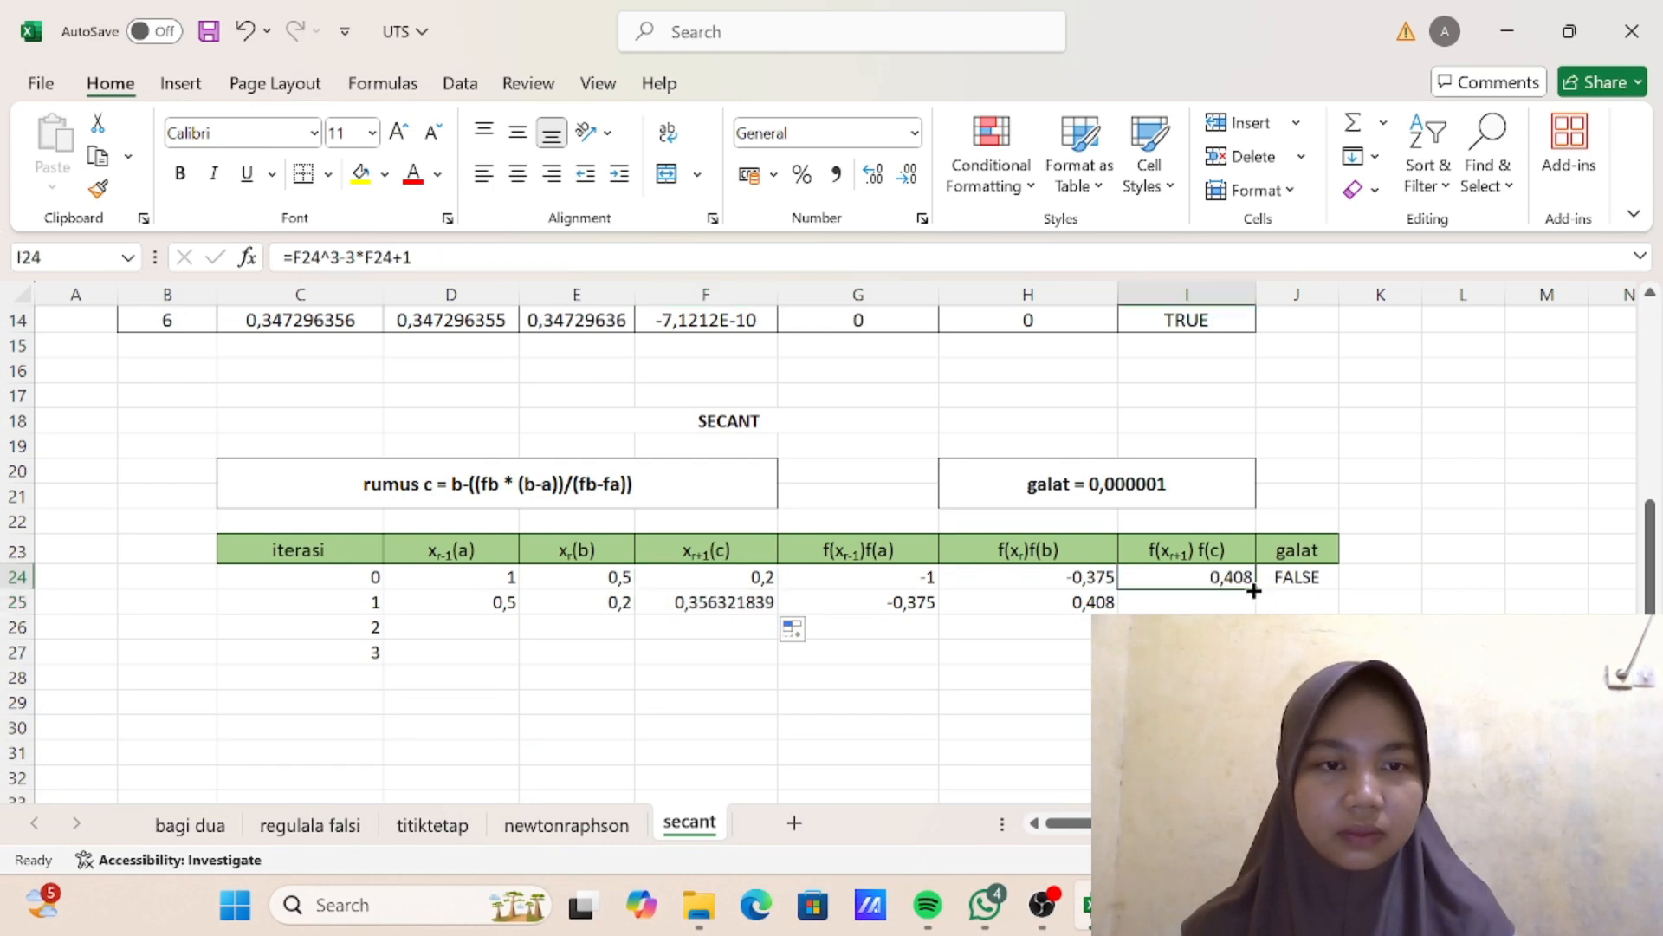
{"action": "left_click_drag", "start_coordinate": [1253, 590], "coordinate": [1337, 606]}
{"action": "left_click", "coordinate": [1312, 577]}
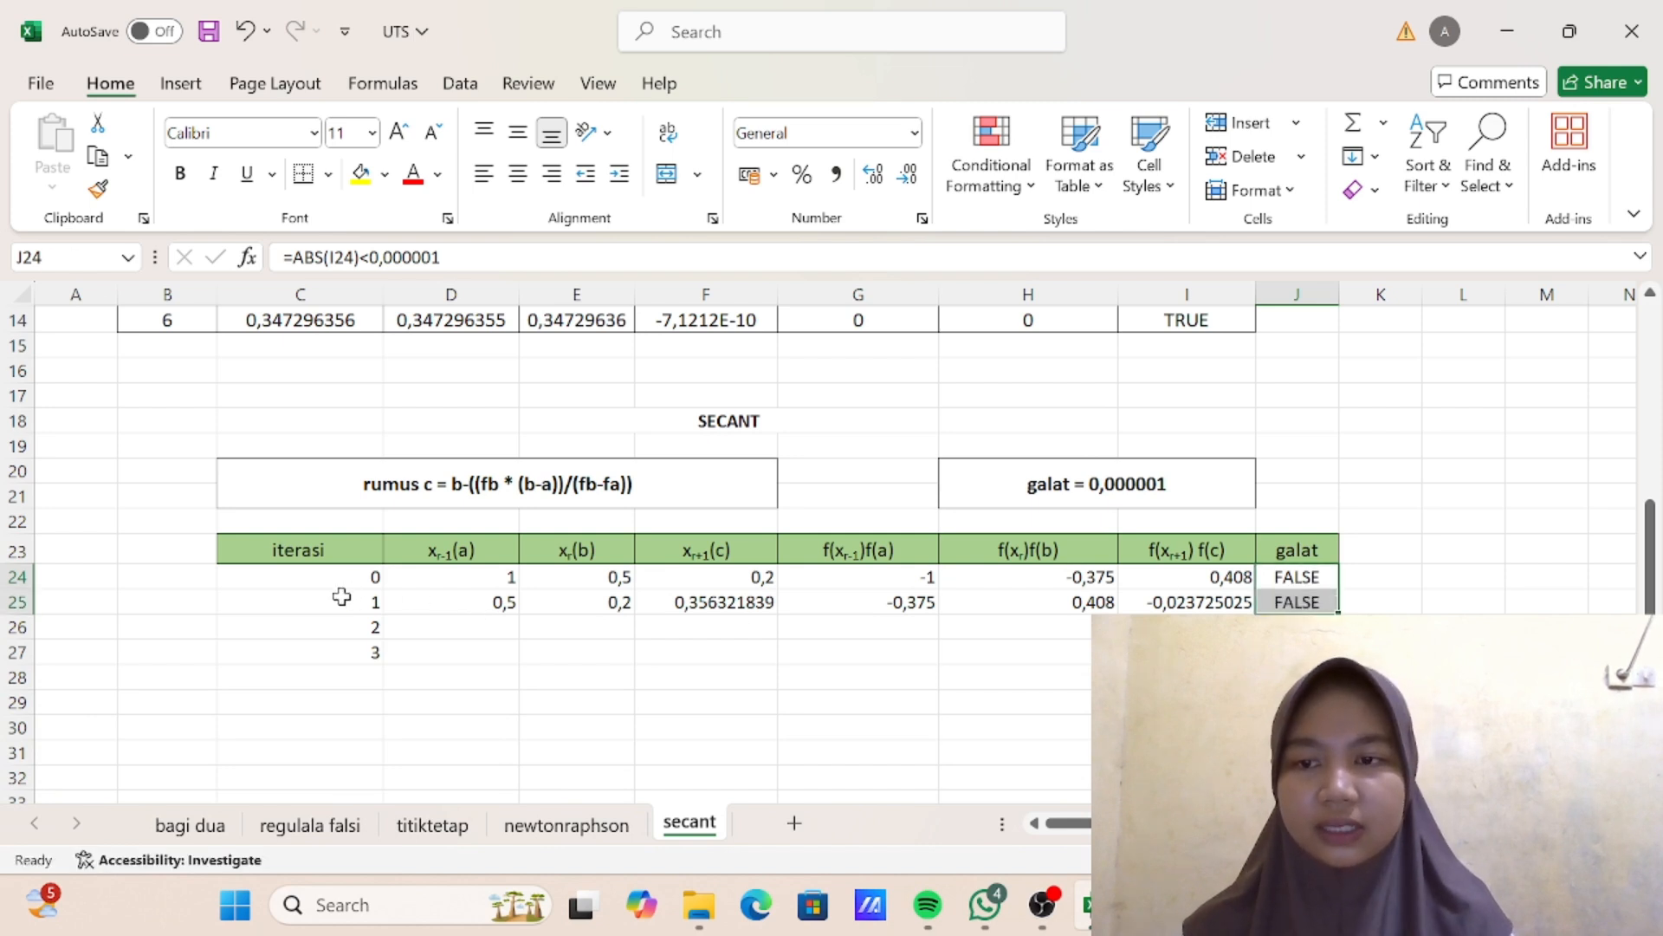
- Extend the iteration 1 row C25:J25 down through row 28 to calculate iterations 2 to 4
{"action": "left_click_drag", "start_coordinate": [342, 597], "coordinate": [1339, 690]}
{"action": "left_click", "coordinate": [1463, 677]}
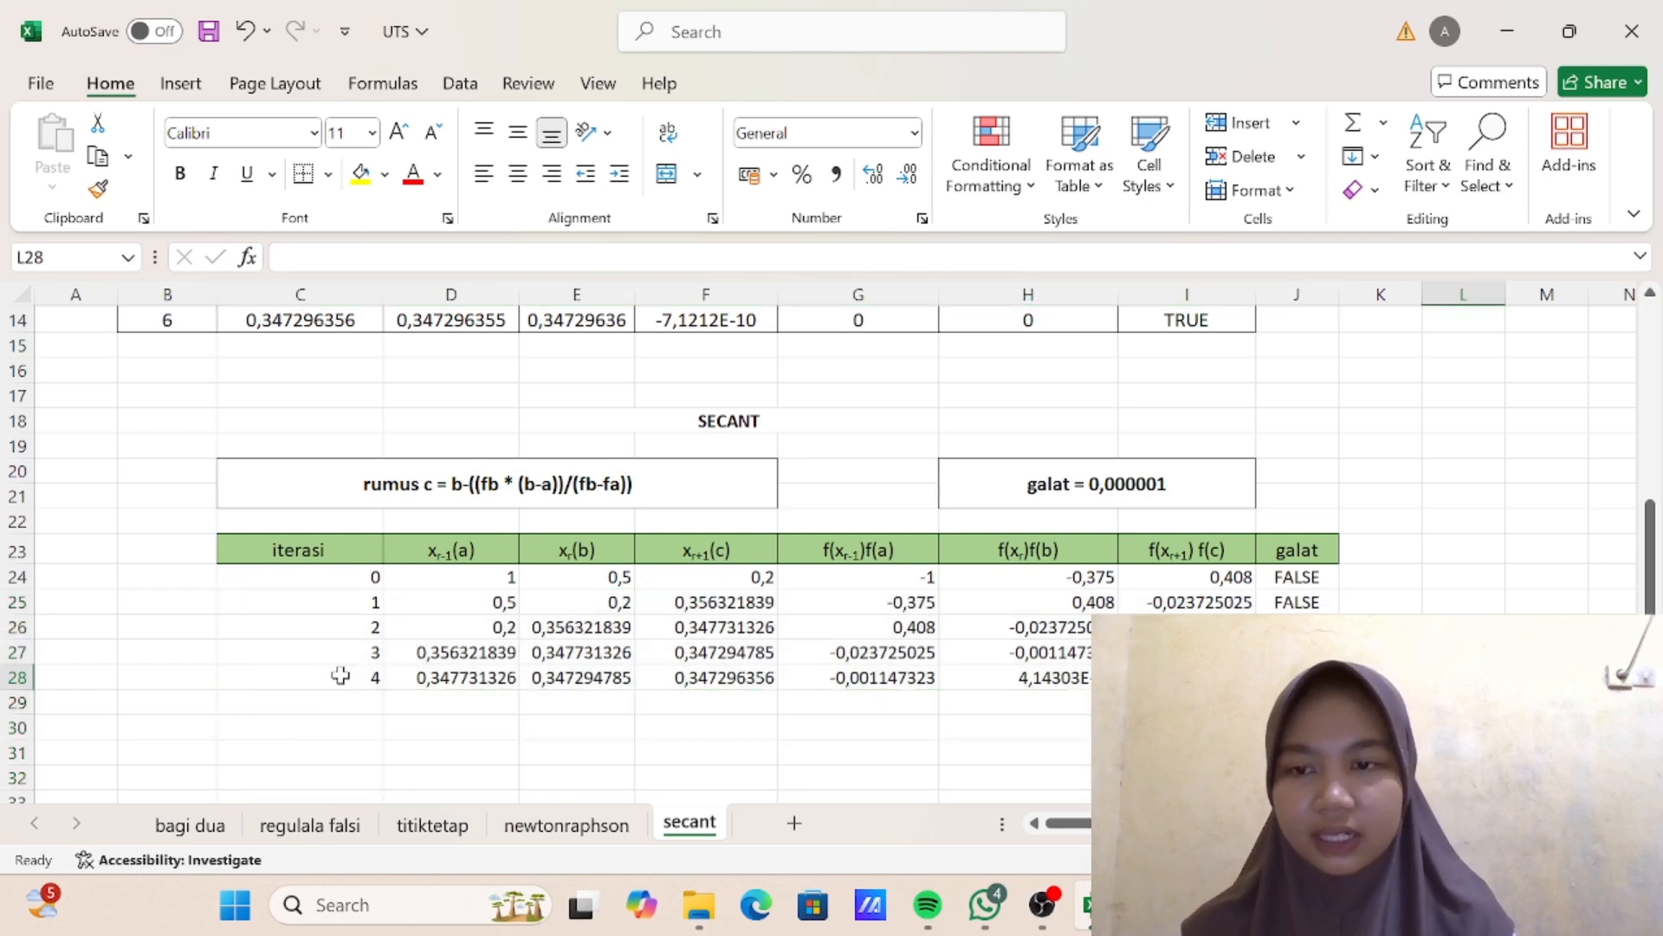
- Highlight the iteration 4 row C28:J28 with a yellow fill
{"action": "left_click_drag", "start_coordinate": [340, 674], "coordinate": [1297, 677]}
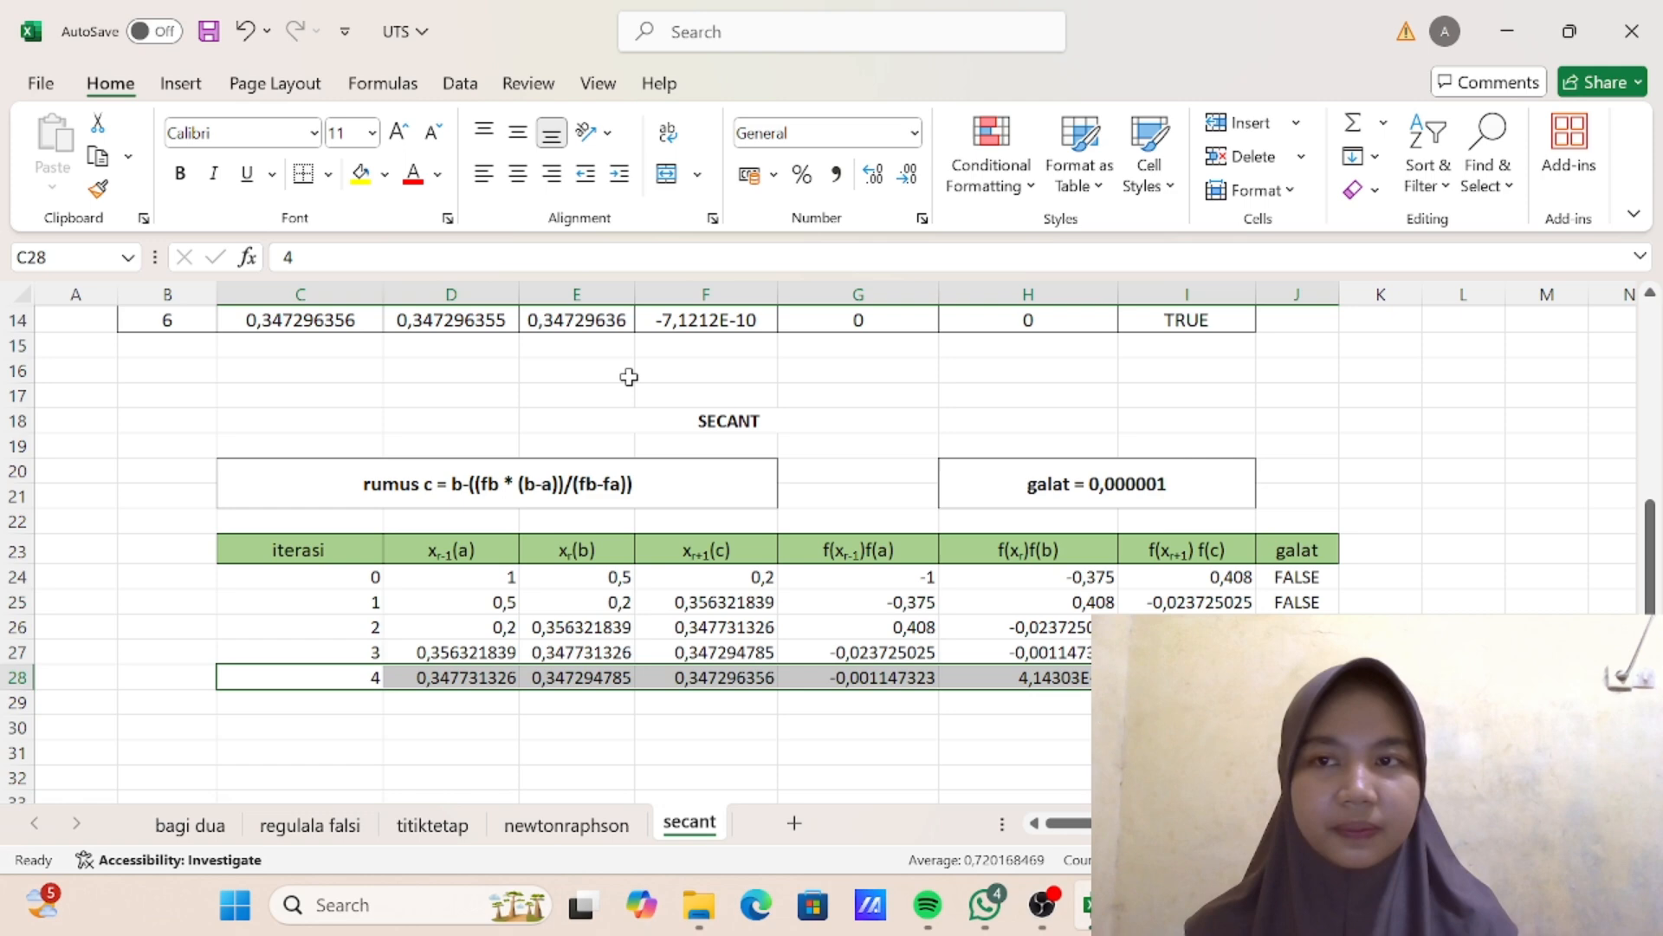
{"action": "left_click", "coordinate": [360, 174]}
{"action": "scroll", "coordinate": [858, 599], "scroll_direction": "down", "scroll_amount": 2}
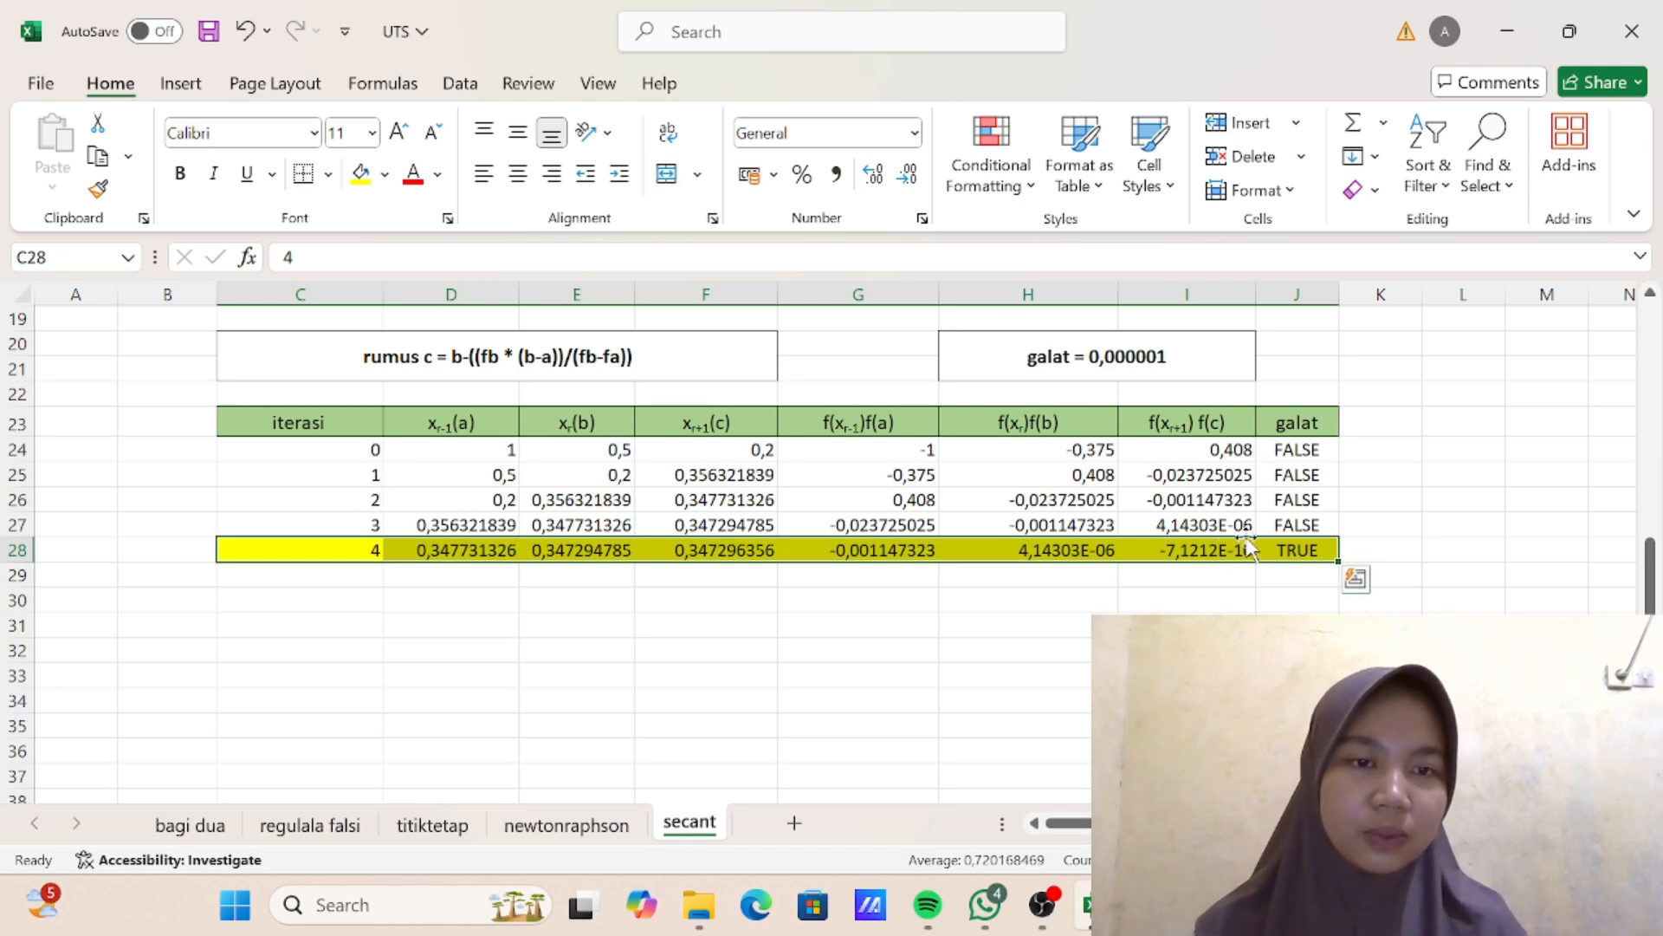
{"action": "left_click", "coordinate": [1218, 575]}
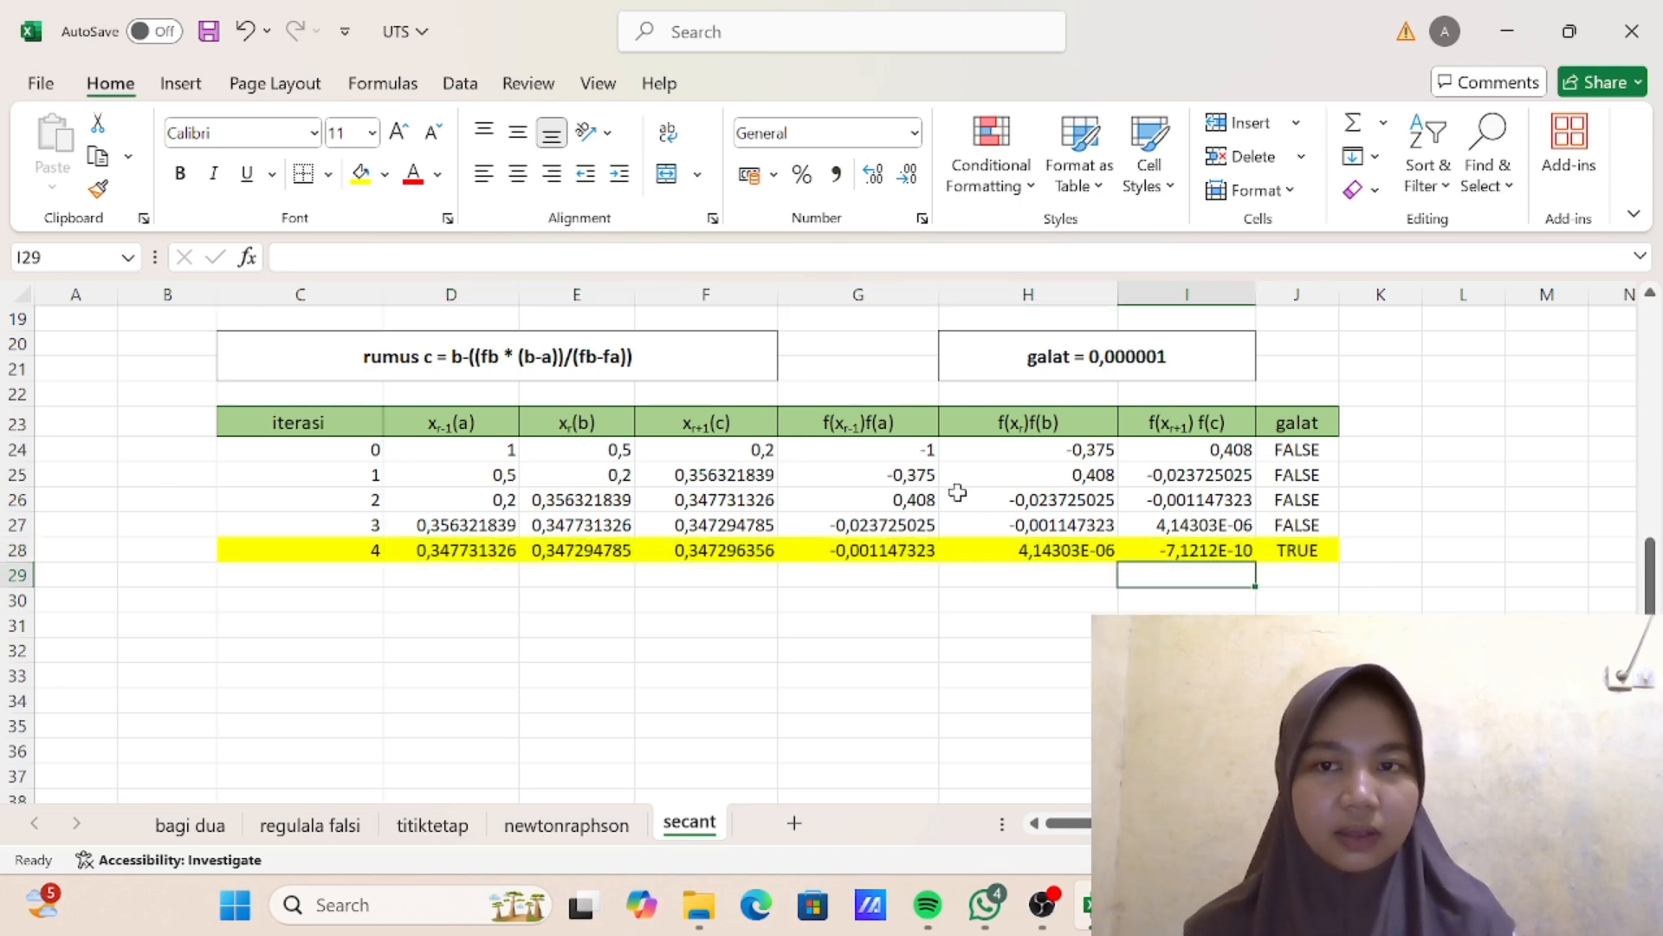
{"action": "scroll", "coordinate": [958, 492], "scroll_direction": "up", "scroll_amount": 2}
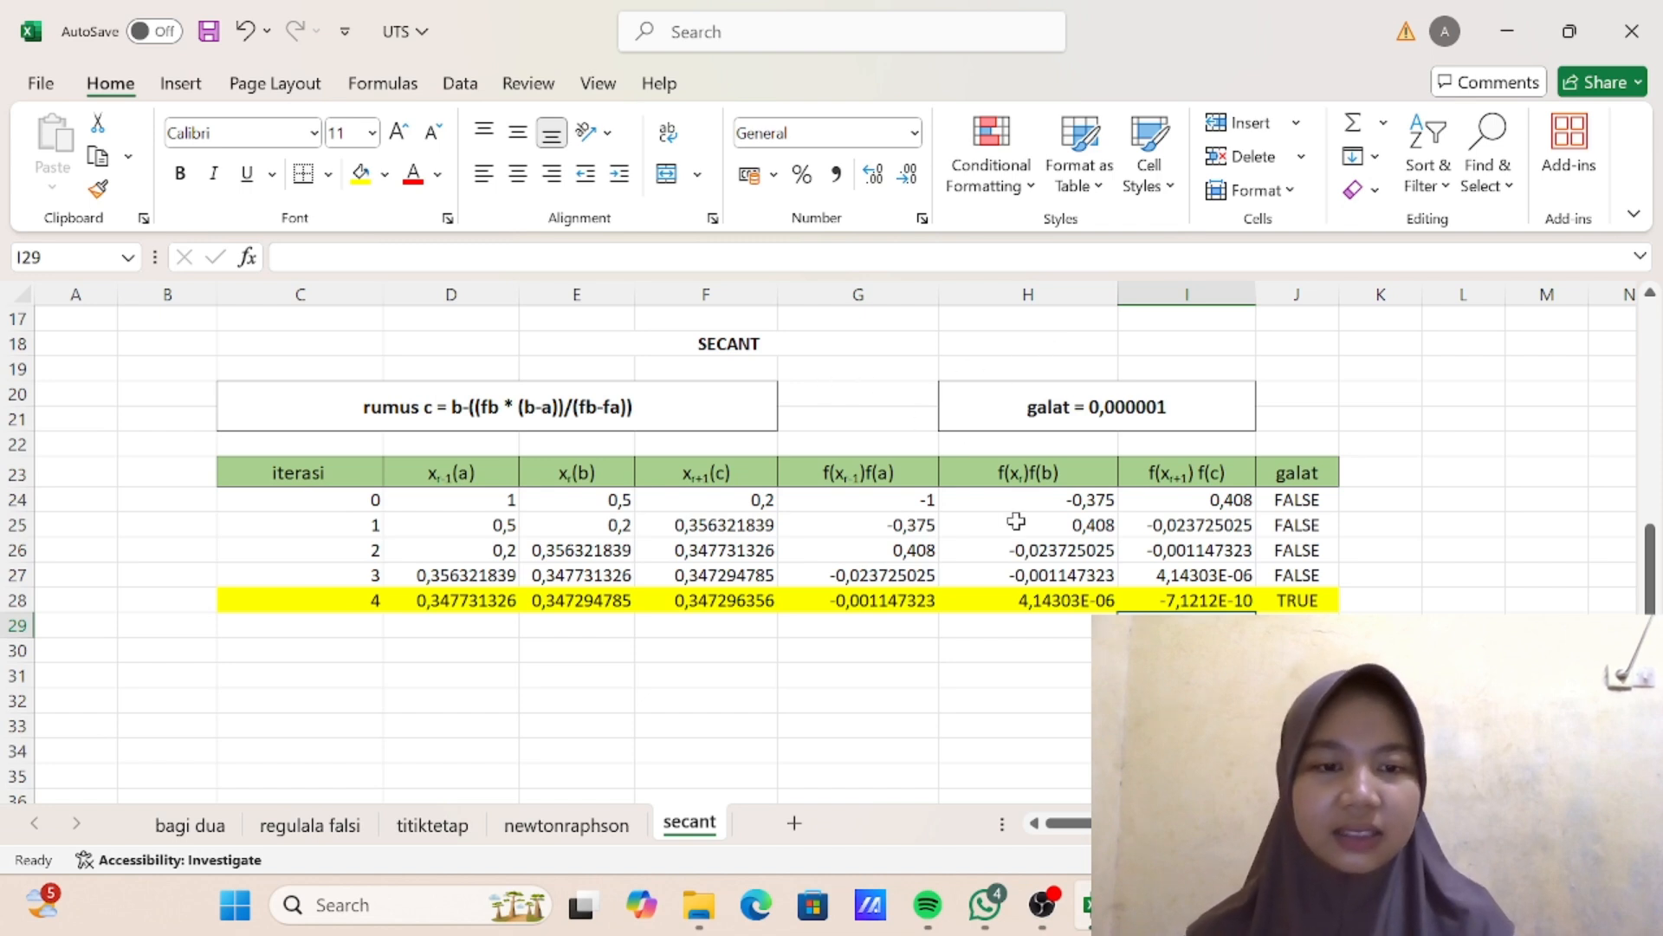
{"action": "mouse_move", "coordinate": [1043, 906]}
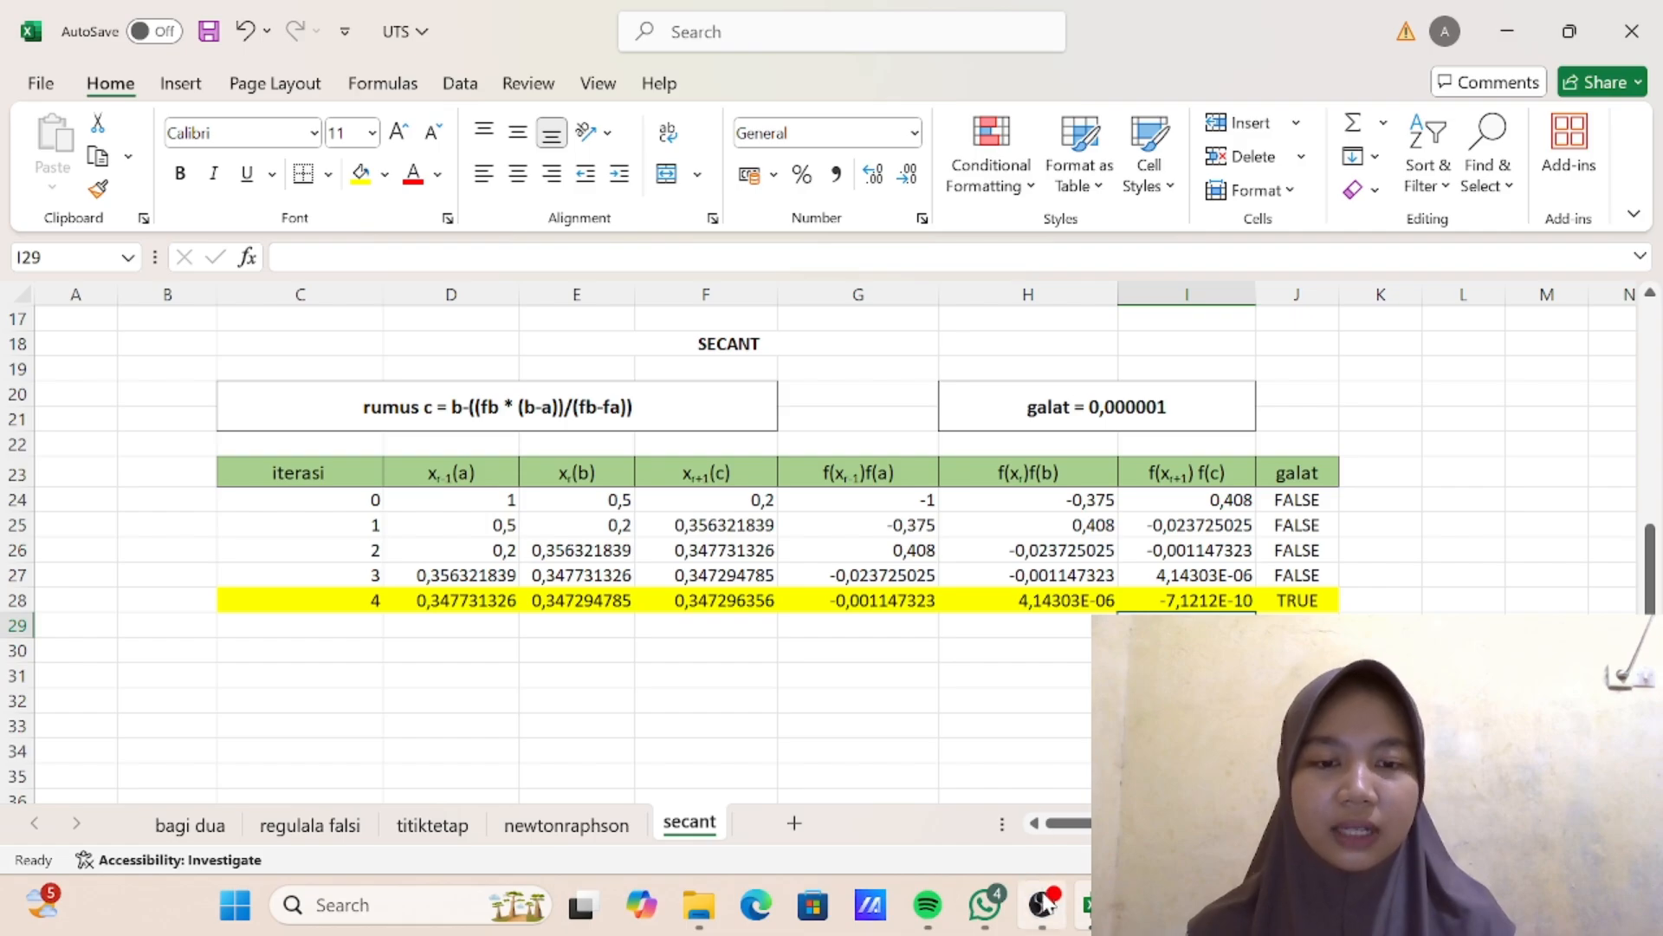
{"action": "left_click", "coordinate": [1044, 905]}
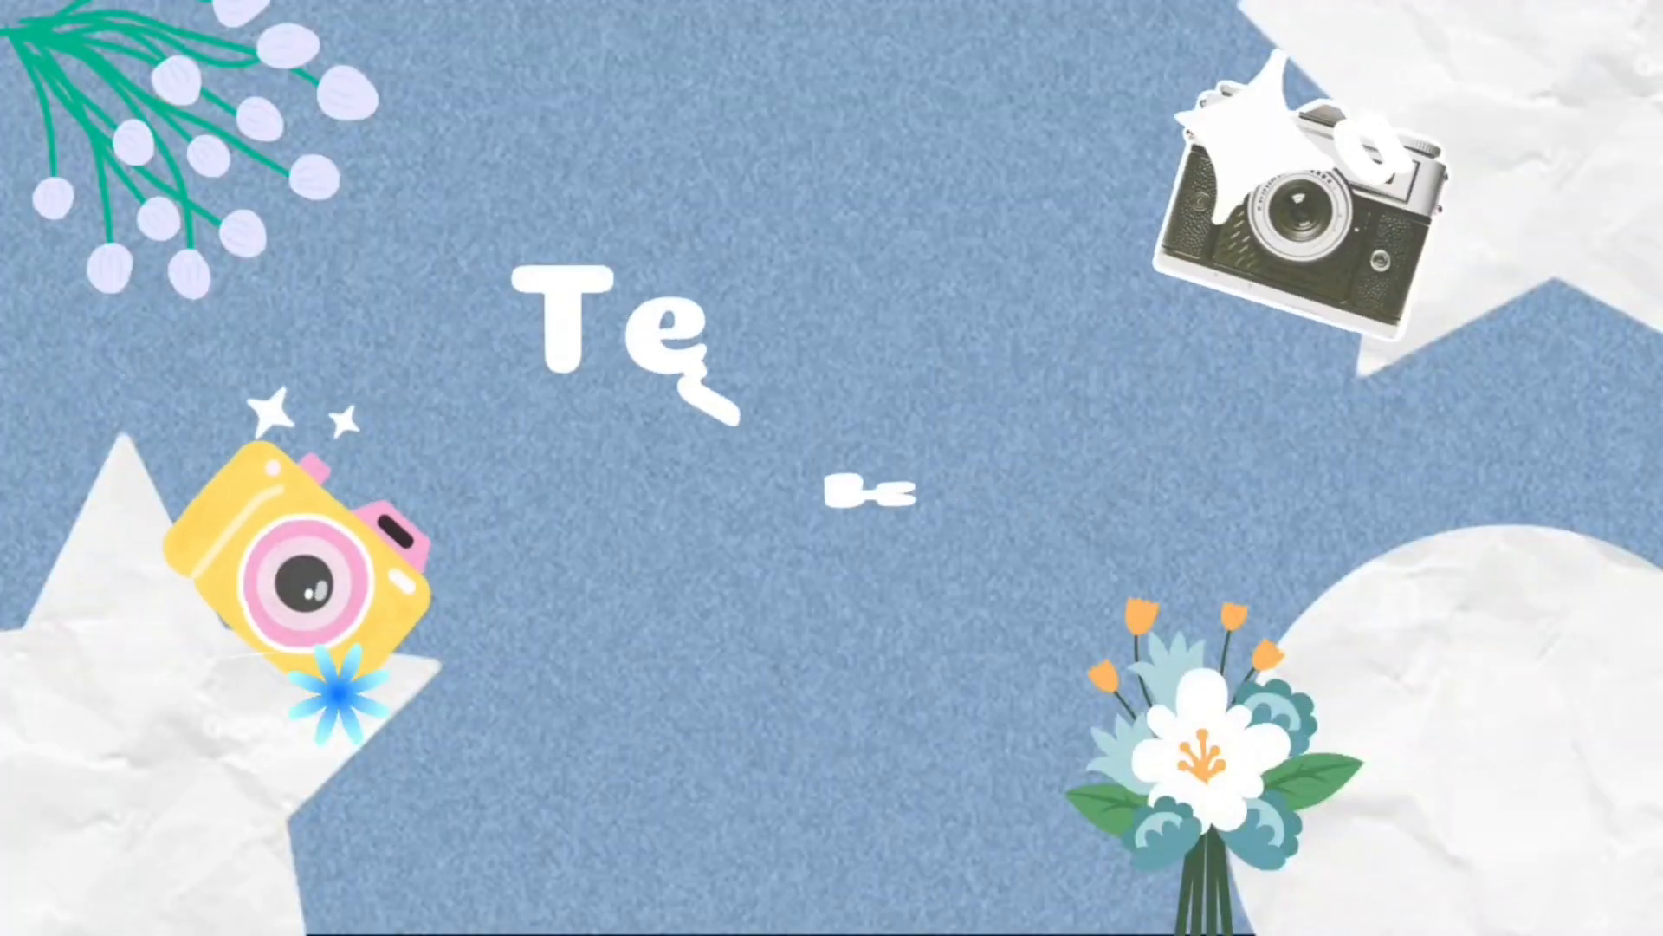